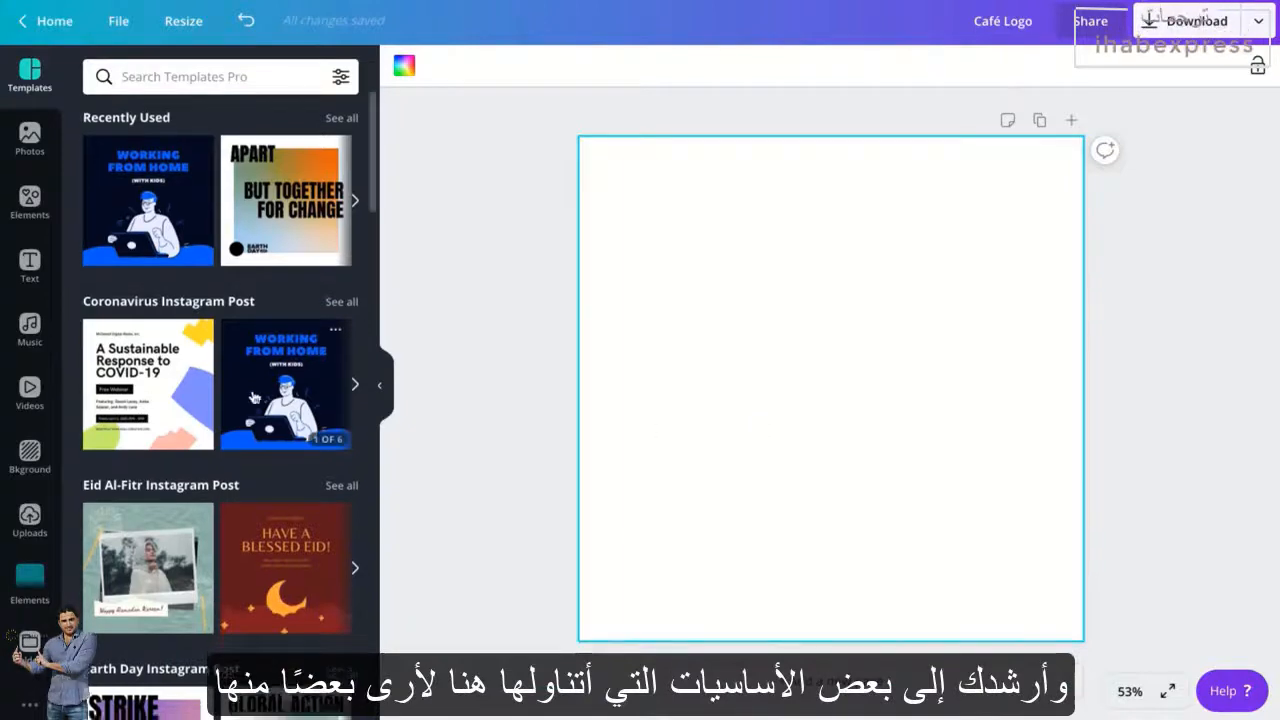
# - Look through the suggested Instagram post templates in the template library
pyautogui.scroll(-7, 254, 396)
pyautogui.scroll(-8, 254, 396)
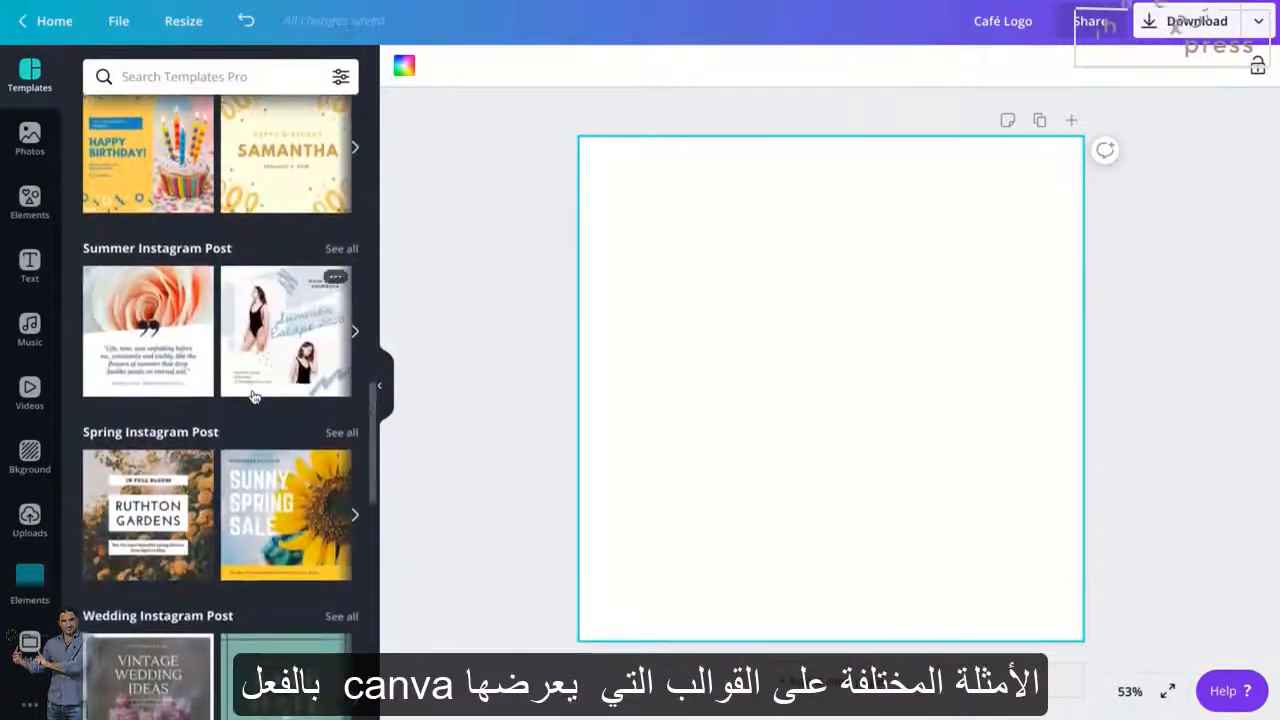
pyautogui.scroll(15, 254, 396)
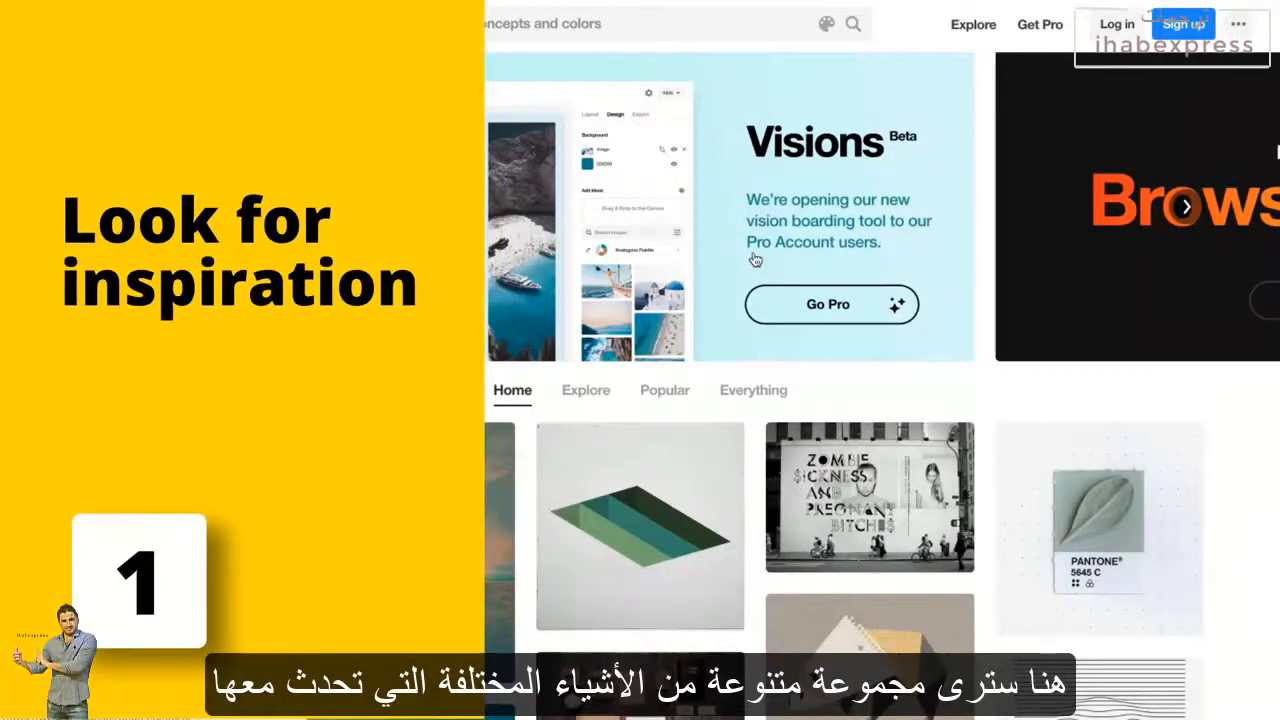
# - Switch to Designspiration and search its designs for "coffee logo"
pyautogui.scroll(-15, 755, 260)
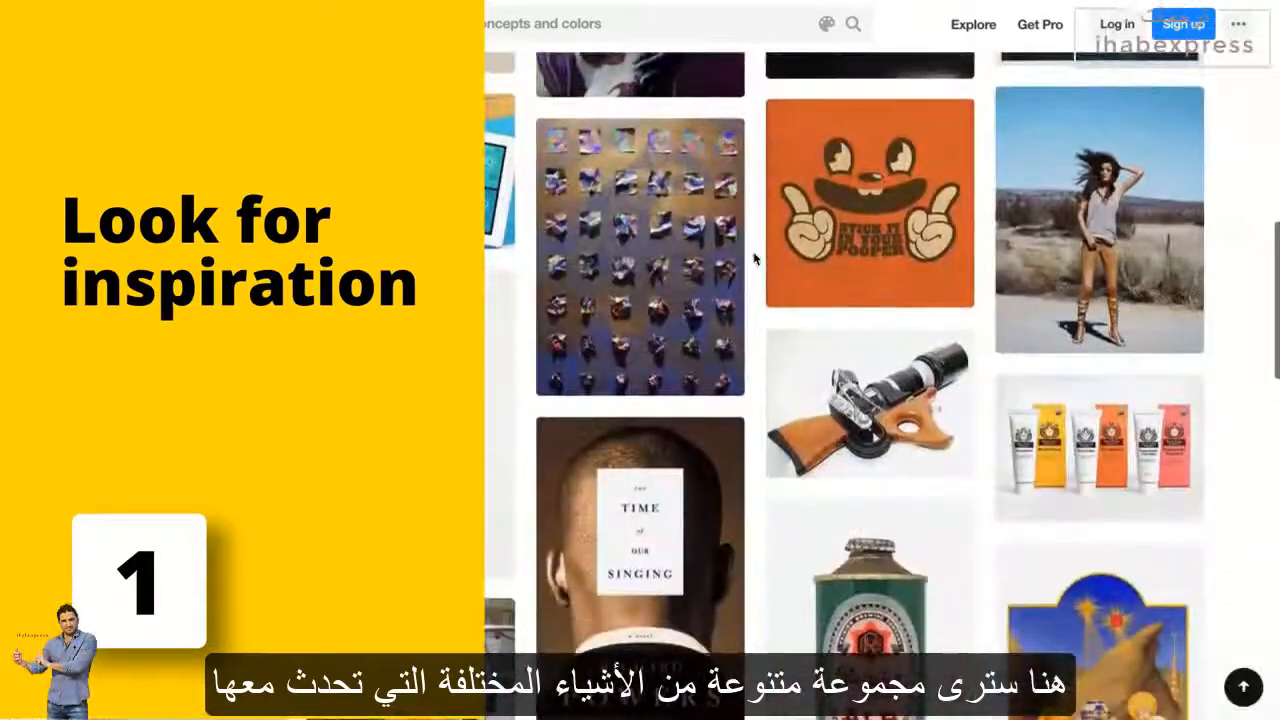
pyautogui.scroll(-8, 755, 260)
pyautogui.scroll(10, 755, 260)
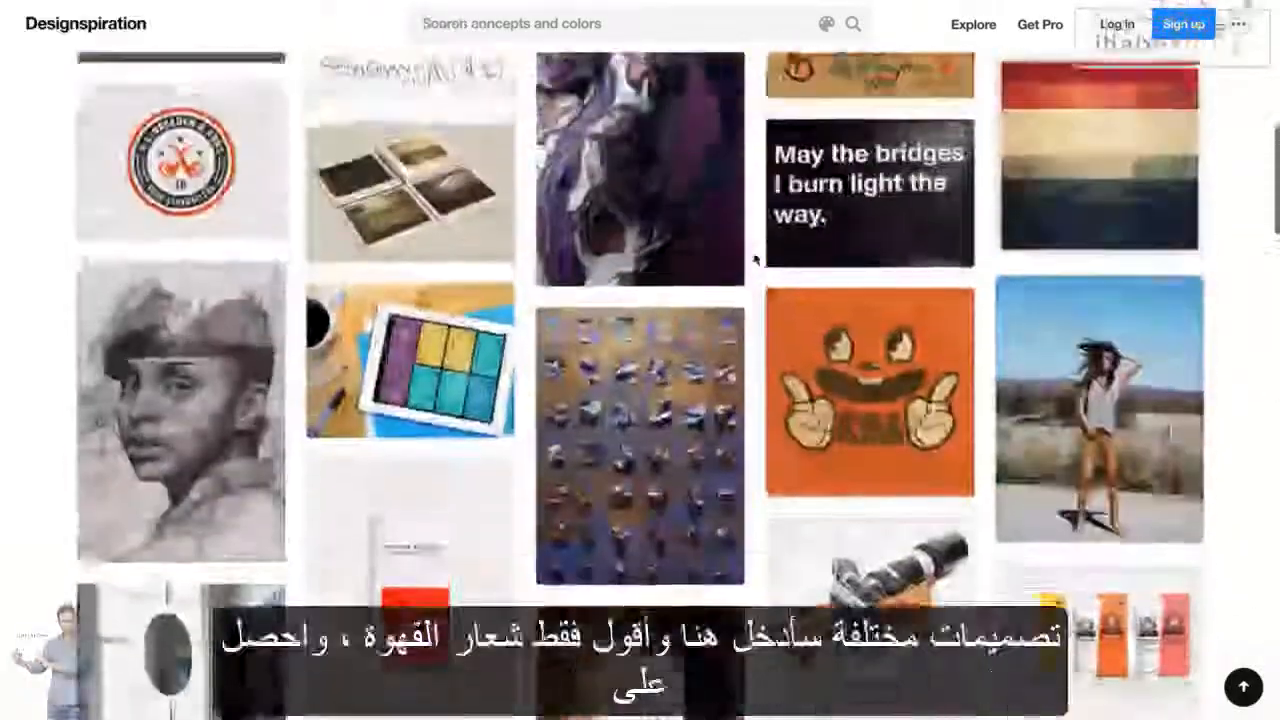
pyautogui.scroll(12, 755, 260)
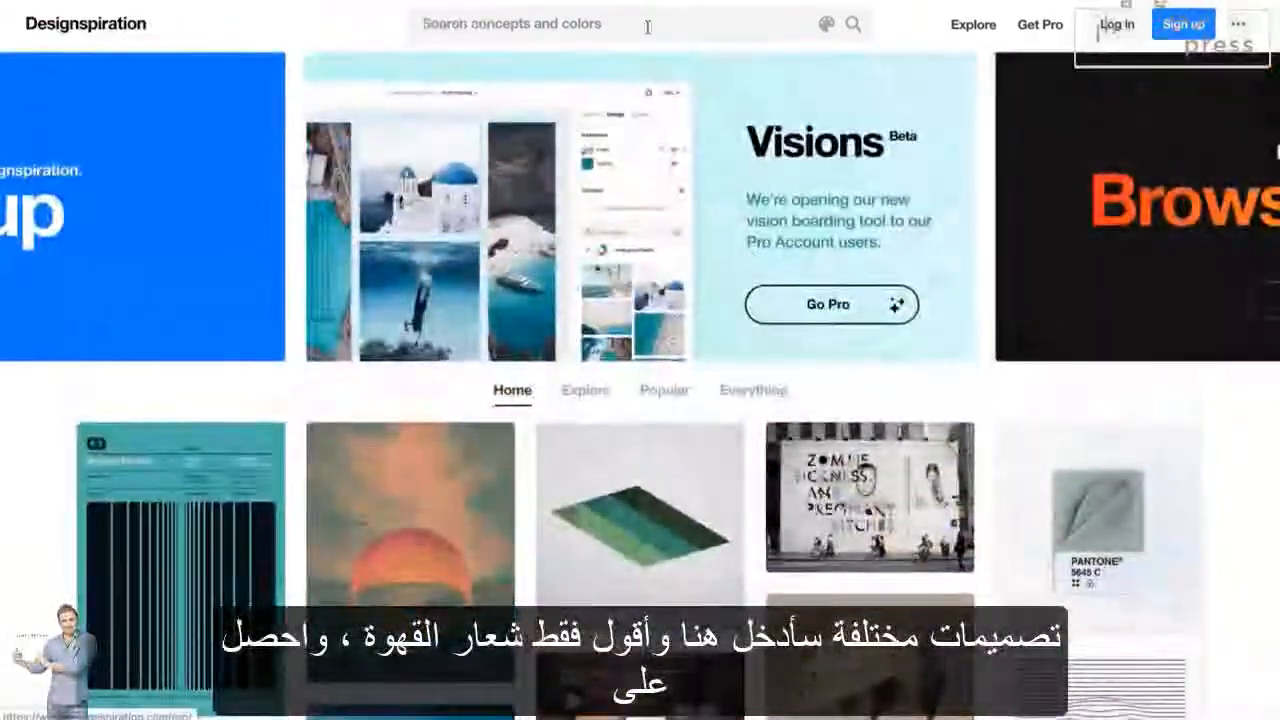
pyautogui.click(648, 24)
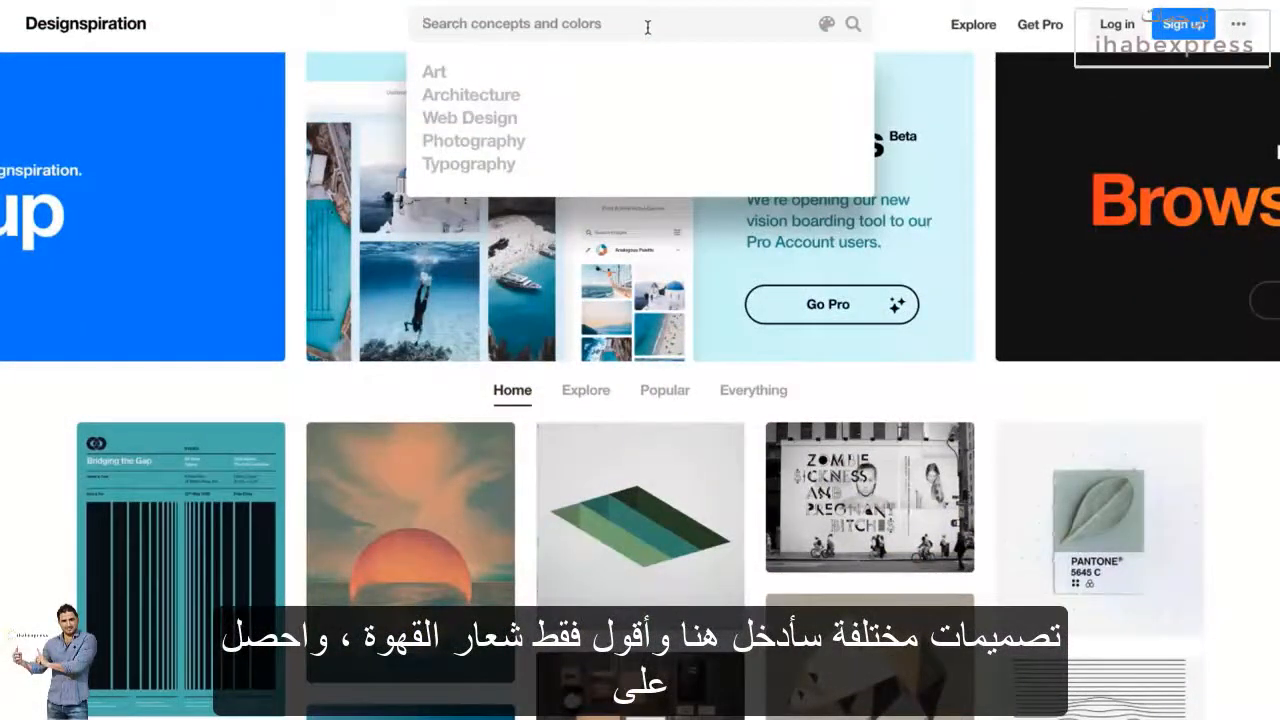
pyautogui.write('coffe')
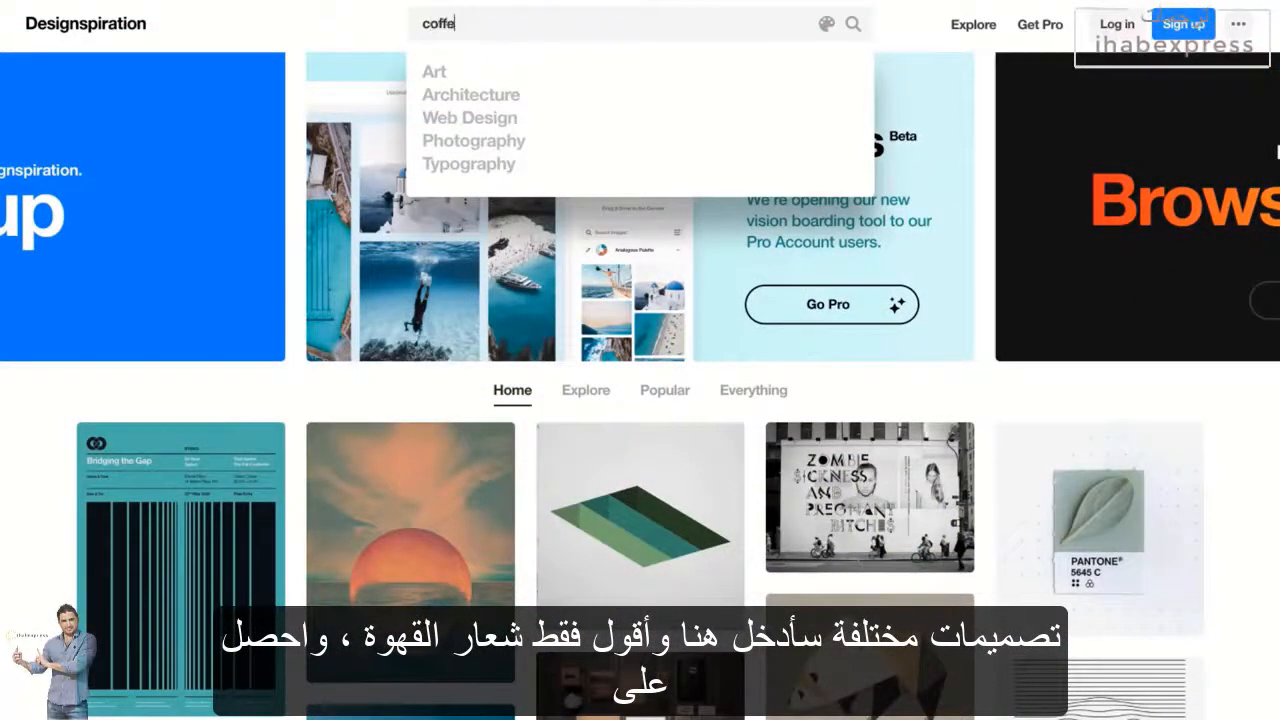
pyautogui.write('e logo')
pyautogui.press('Return')
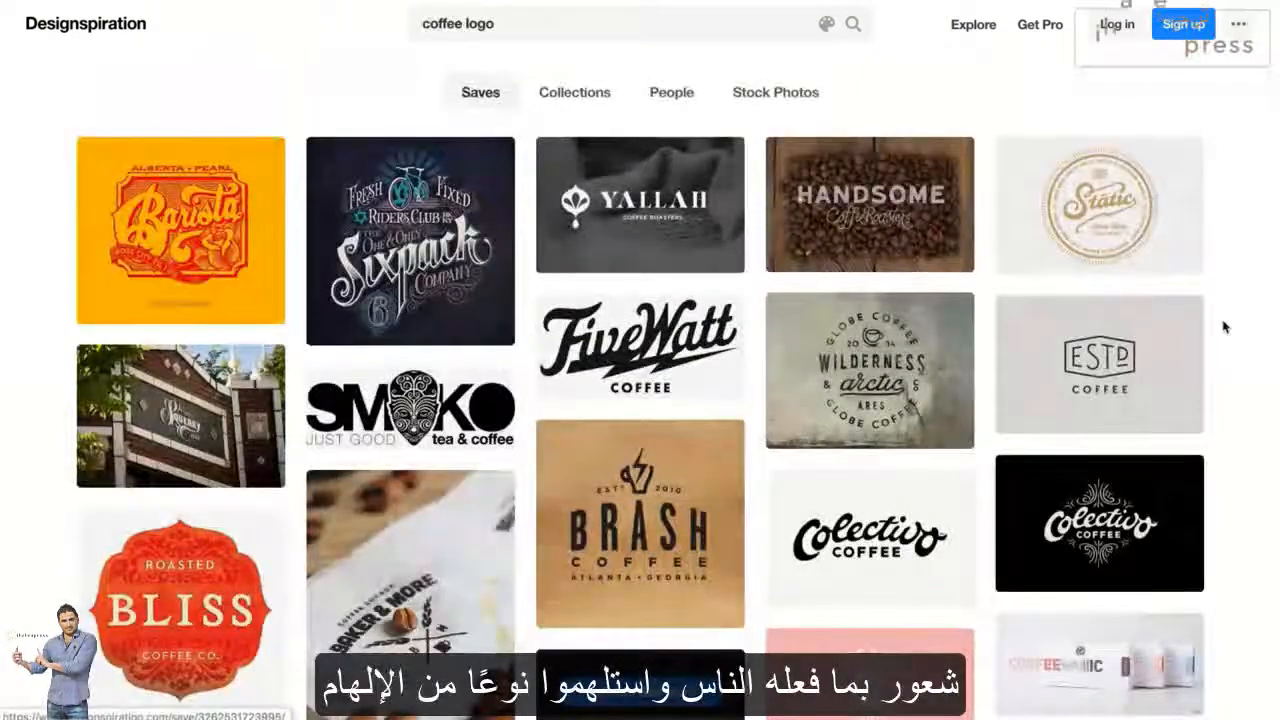
# - Examine the coffee logo designs for ideas on symbols, lettering and layout
pyautogui.scroll(-1, 1234, 409)
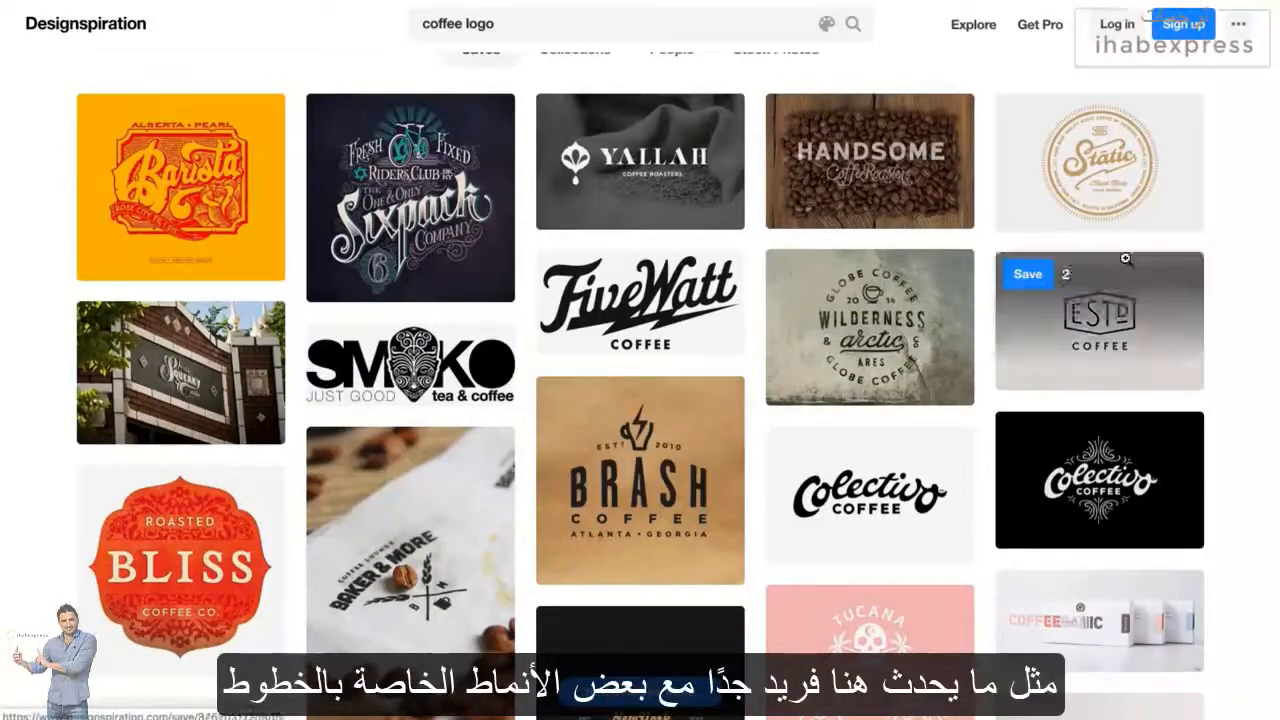
pyautogui.scroll(-3, 965, 358)
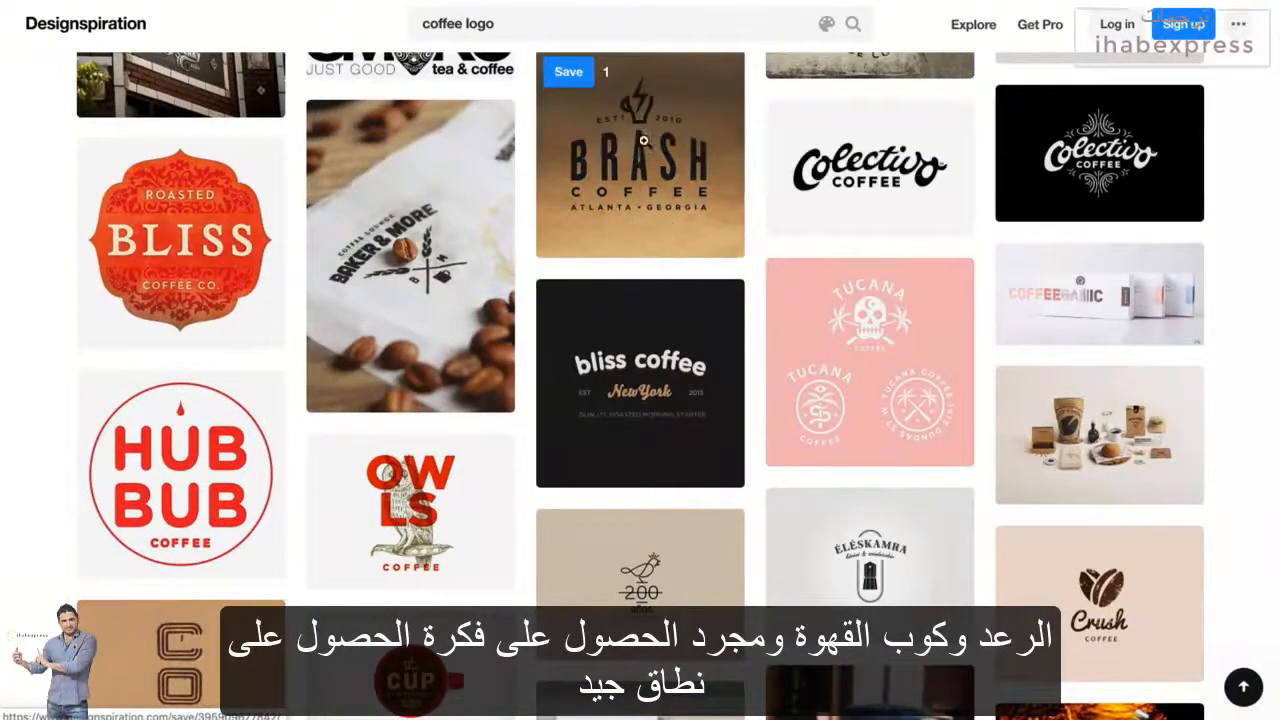
pyautogui.scroll(-5, 665, 218)
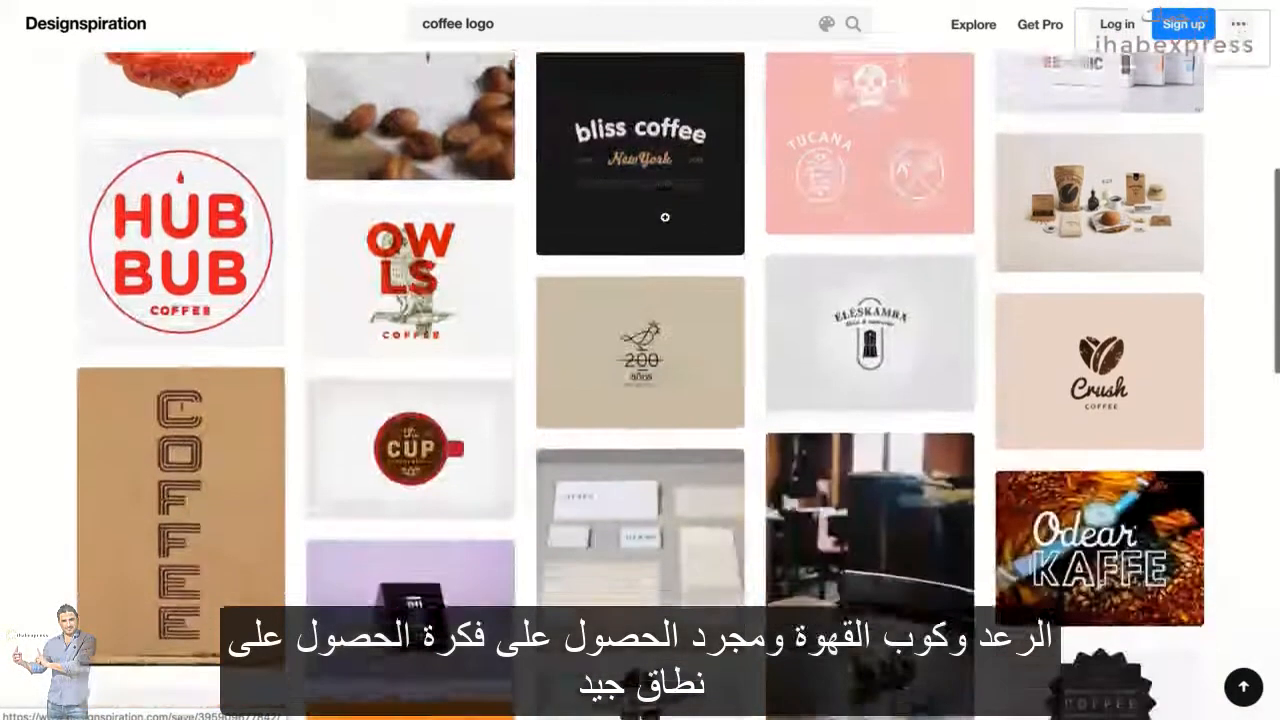
pyautogui.scroll(-1, 665, 218)
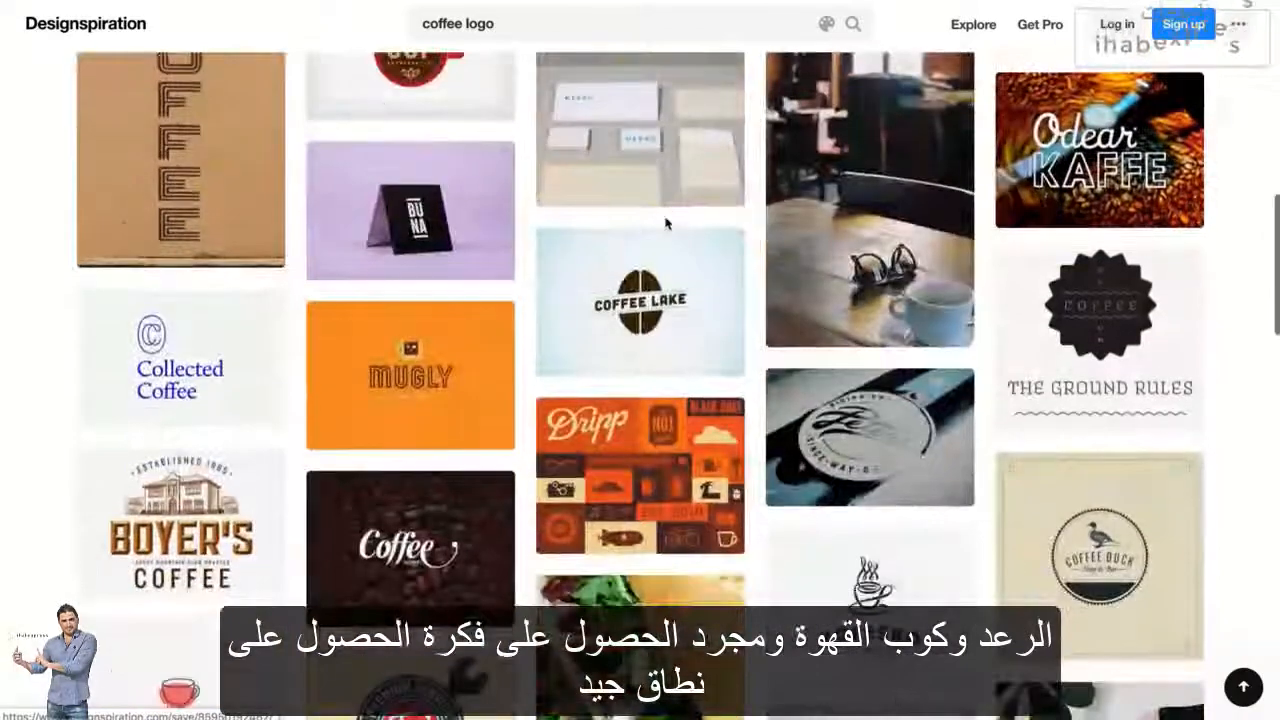
pyautogui.scroll(-2, 666, 220)
pyautogui.scroll(-4, 665, 222)
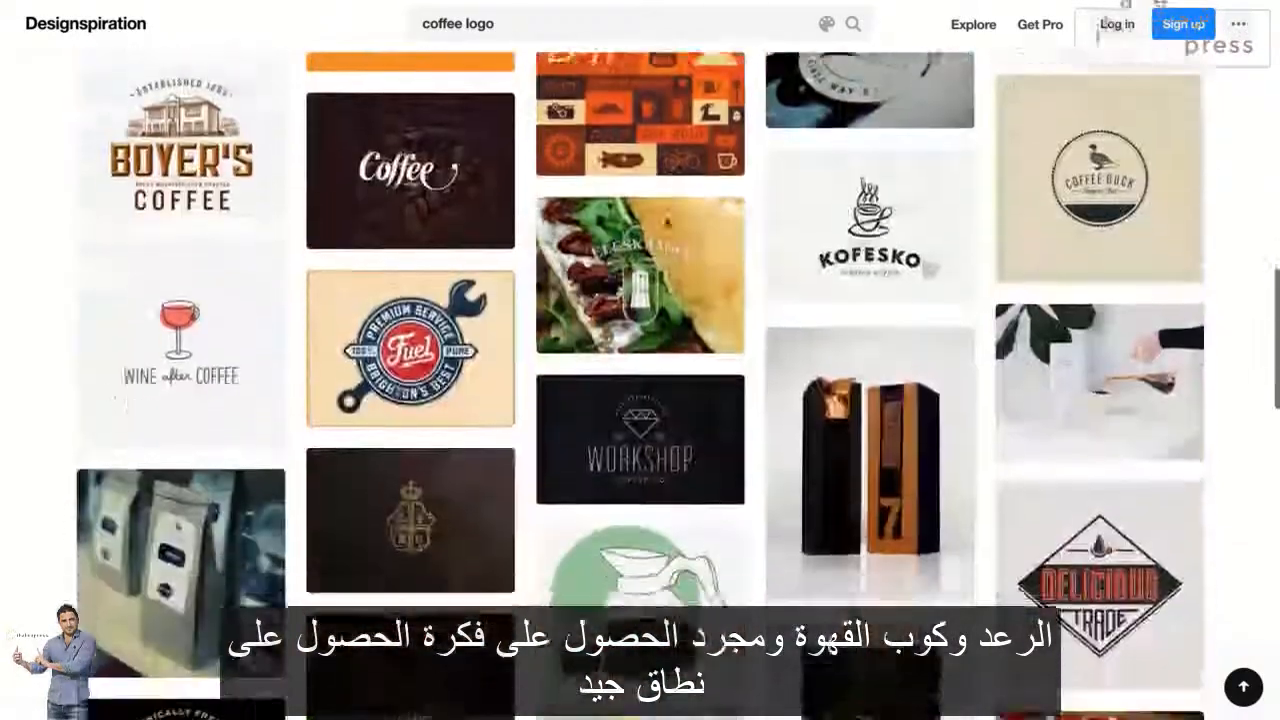
pyautogui.scroll(-2, 665, 218)
pyautogui.scroll(-5, 665, 218)
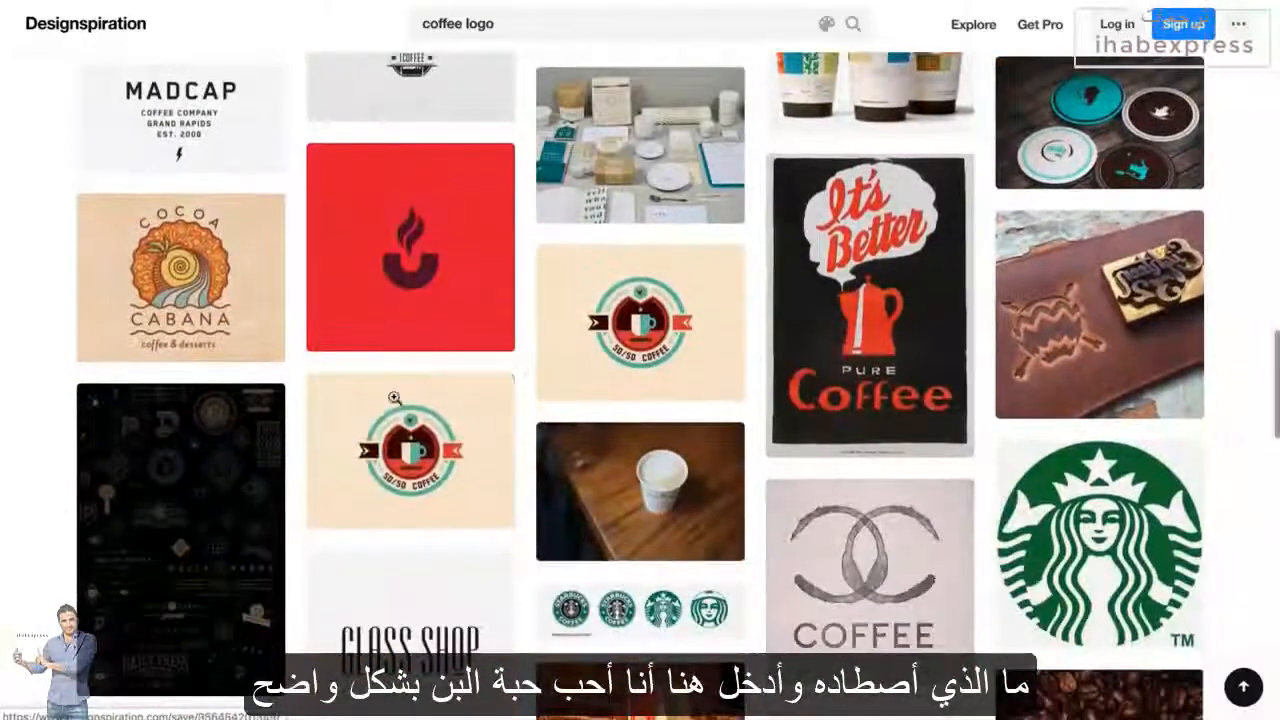
pyautogui.scroll(-3, 360, 408)
pyautogui.scroll(-6, 360, 408)
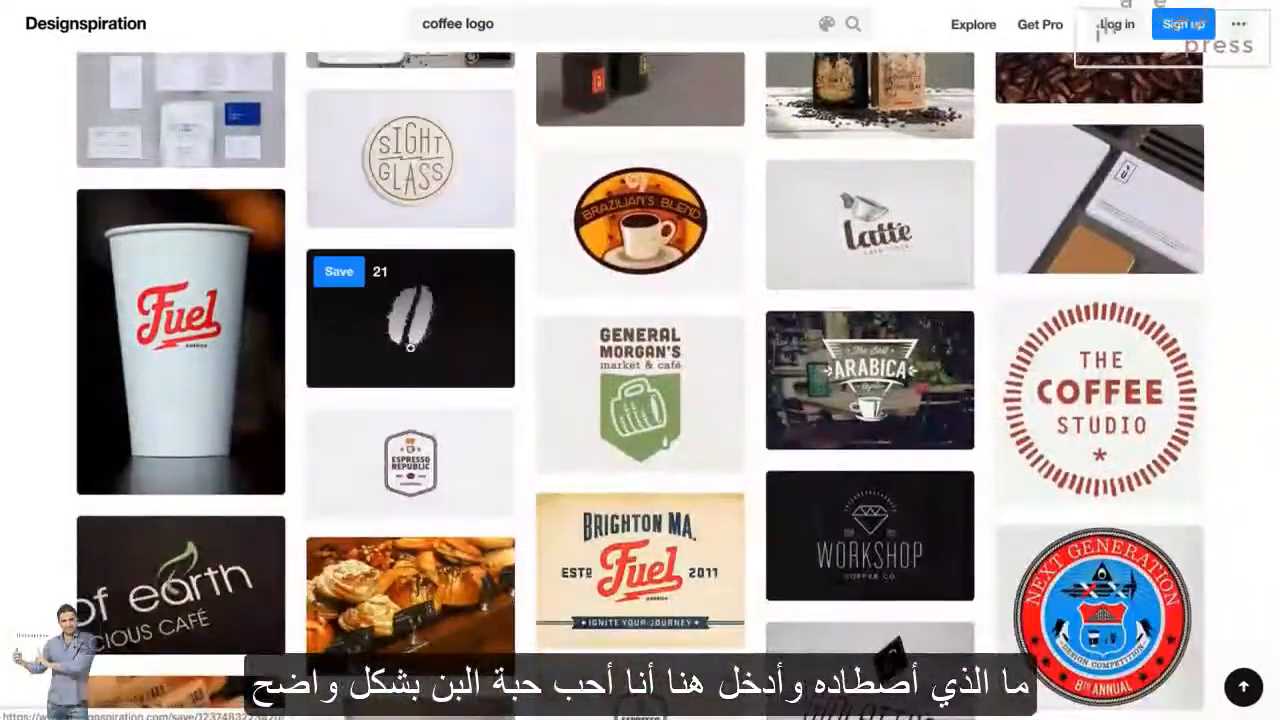
pyautogui.scroll(-2, 388, 425)
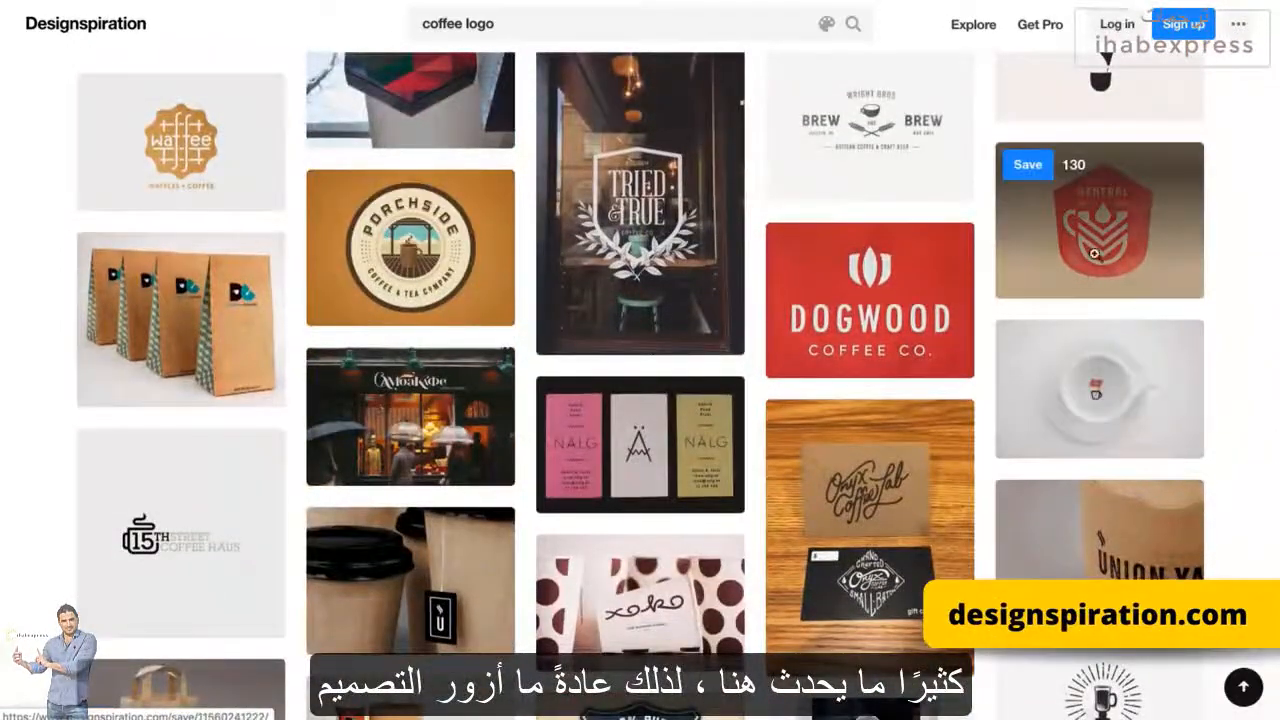
pyautogui.scroll(-10, 844, 519)
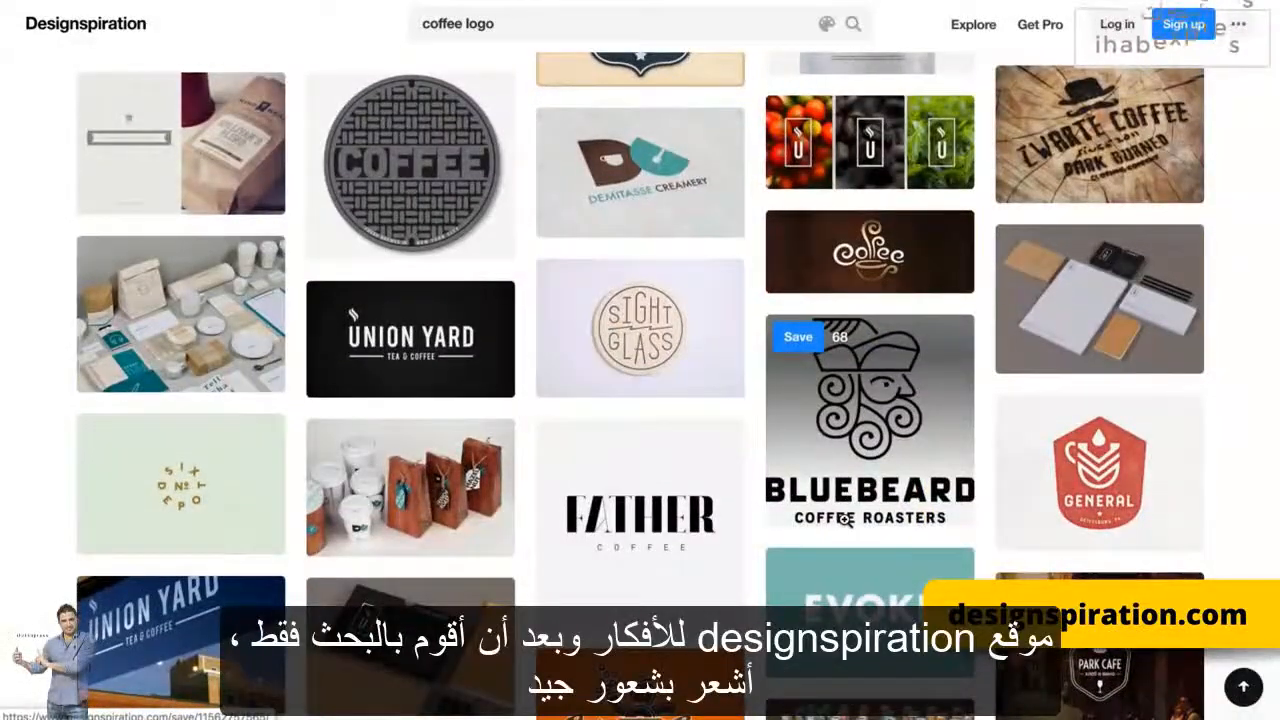
pyautogui.scroll(10, 844, 519)
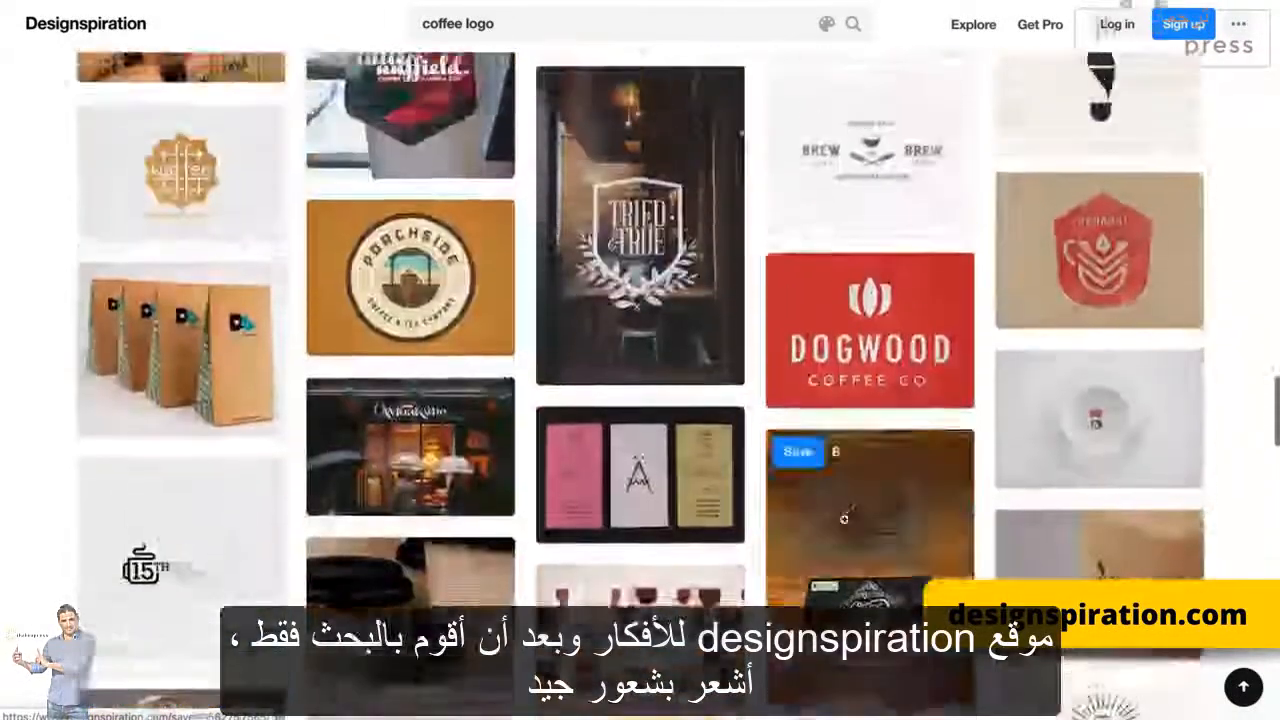
pyautogui.scroll(10, 845, 520)
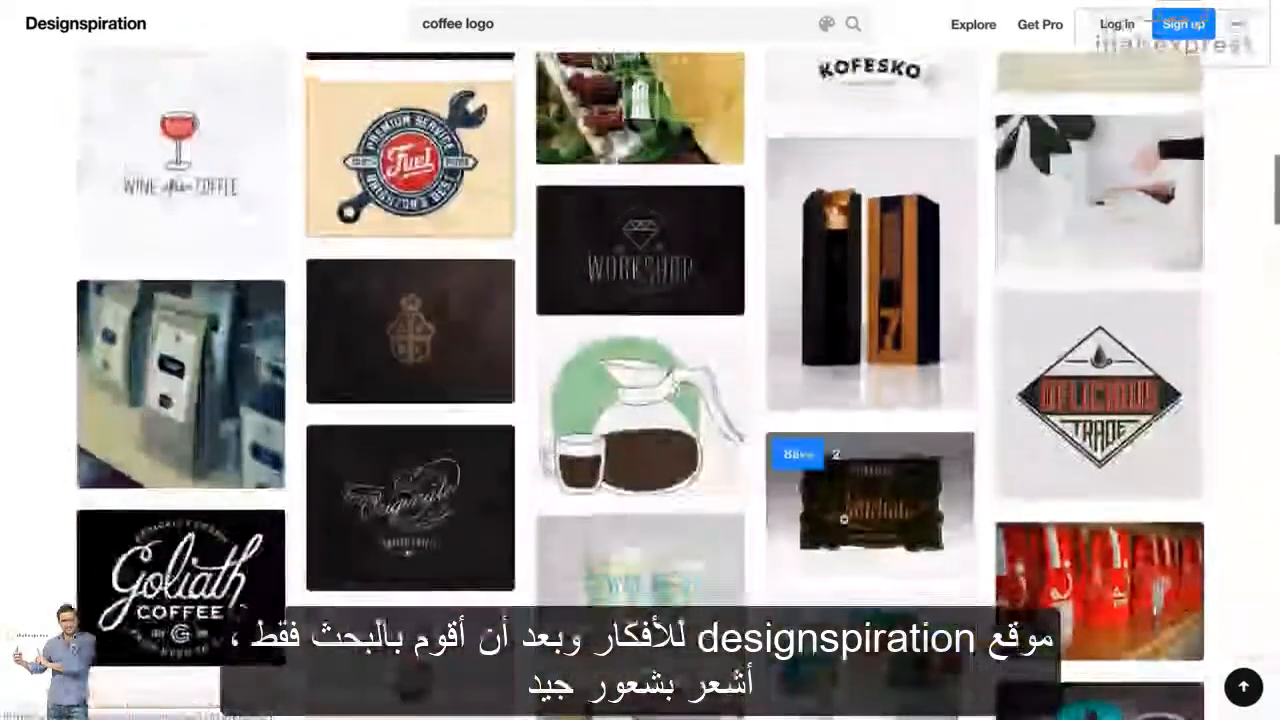
pyautogui.scroll(15, 843, 519)
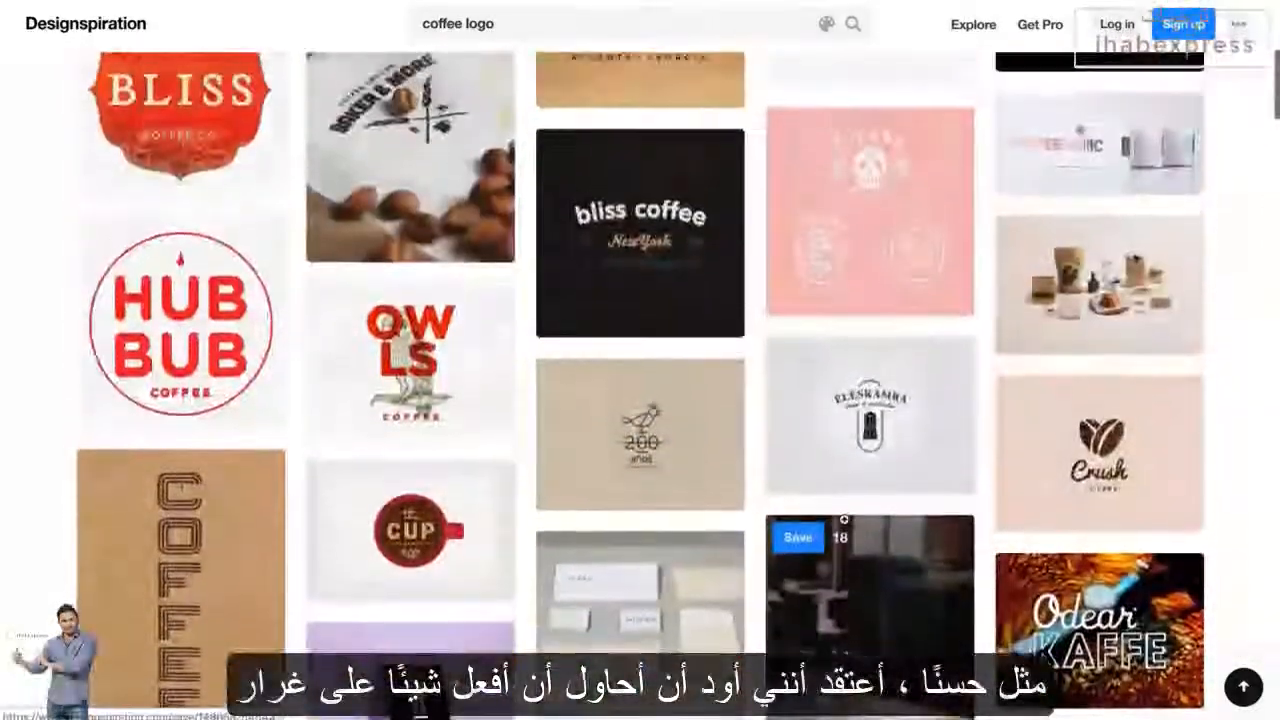
# - Compare the Crush bean logo, the vertical COFFEE lettering and the Owls Coffee logo as style references
pyautogui.scroll(-5, 843, 520)
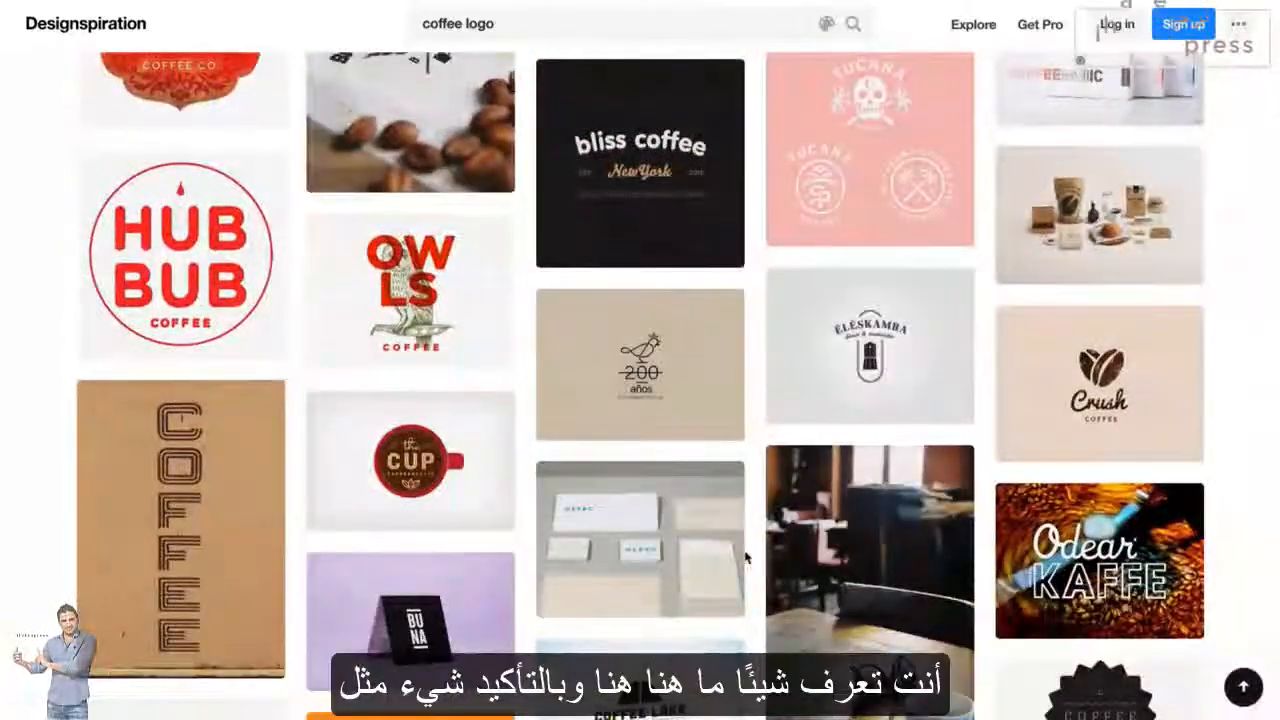
pyautogui.moveTo(1071, 437)
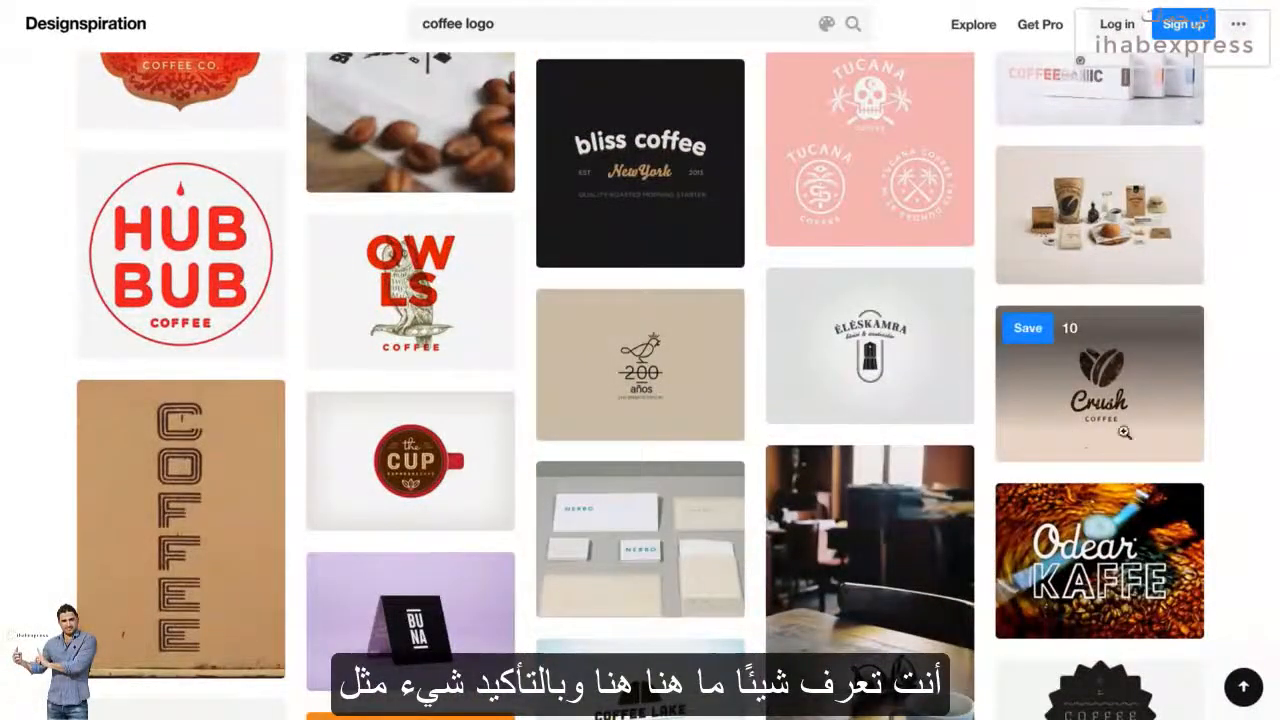
pyautogui.moveTo(140, 596)
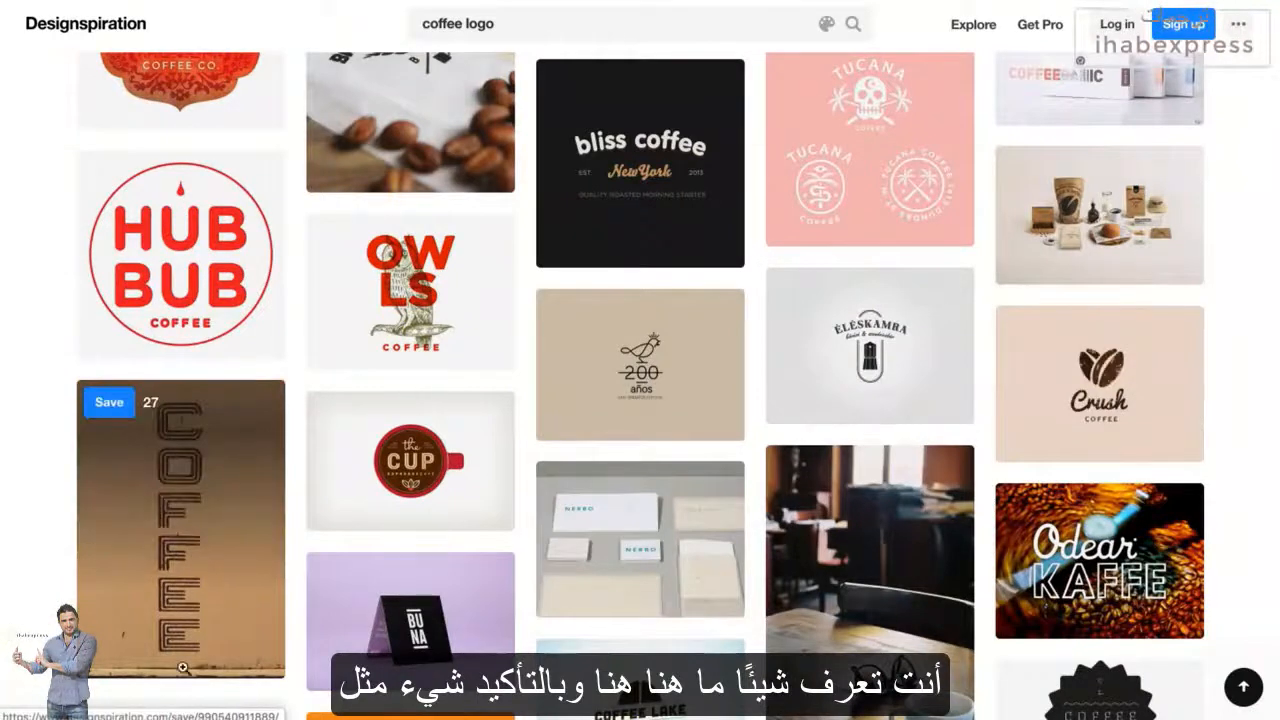
pyautogui.scroll(-1, 183, 660)
pyautogui.moveTo(403, 305)
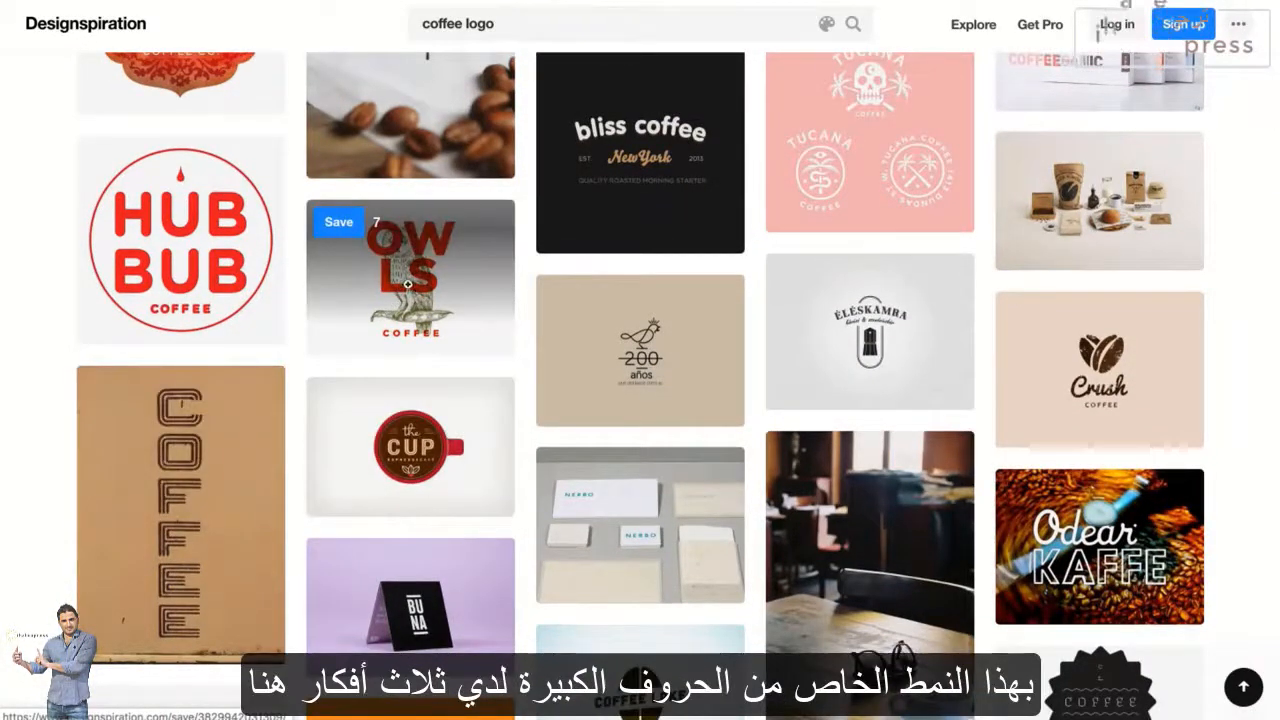
pyautogui.moveTo(201, 471)
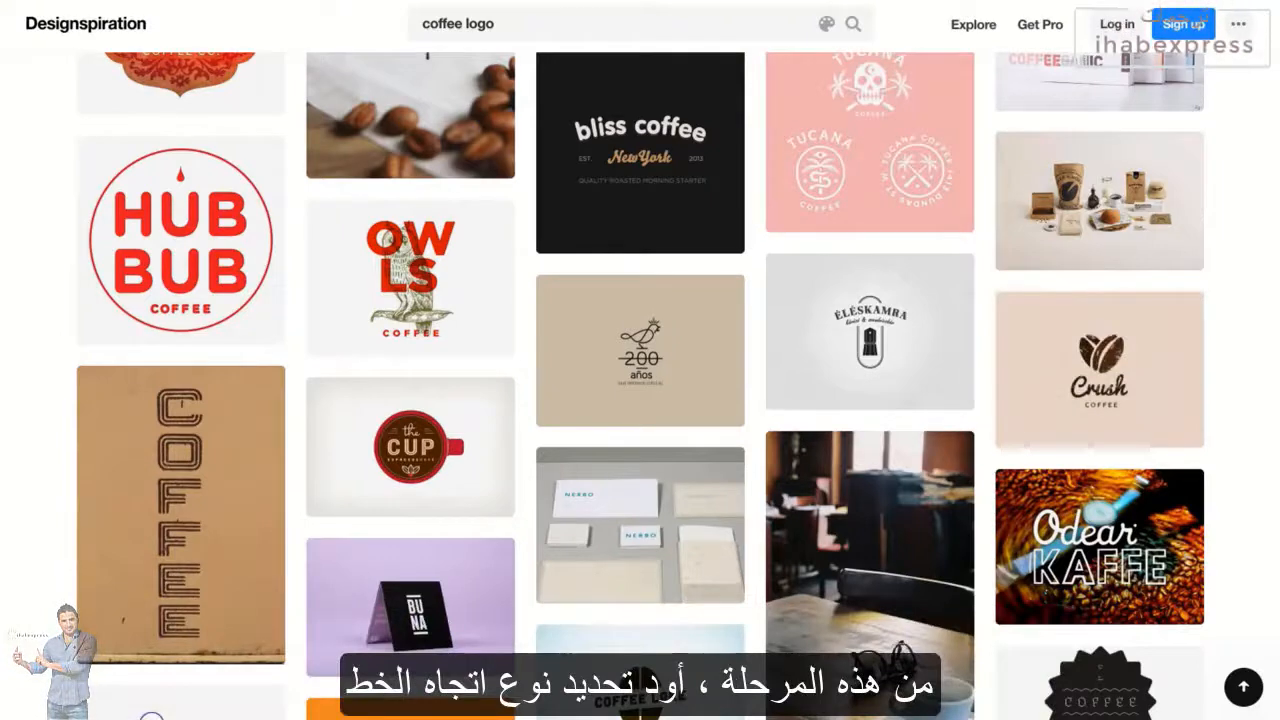
# - Switch to FontSpace and look over the handpicked free fonts for May on its home page
pyautogui.scroll(1, 870, 140)
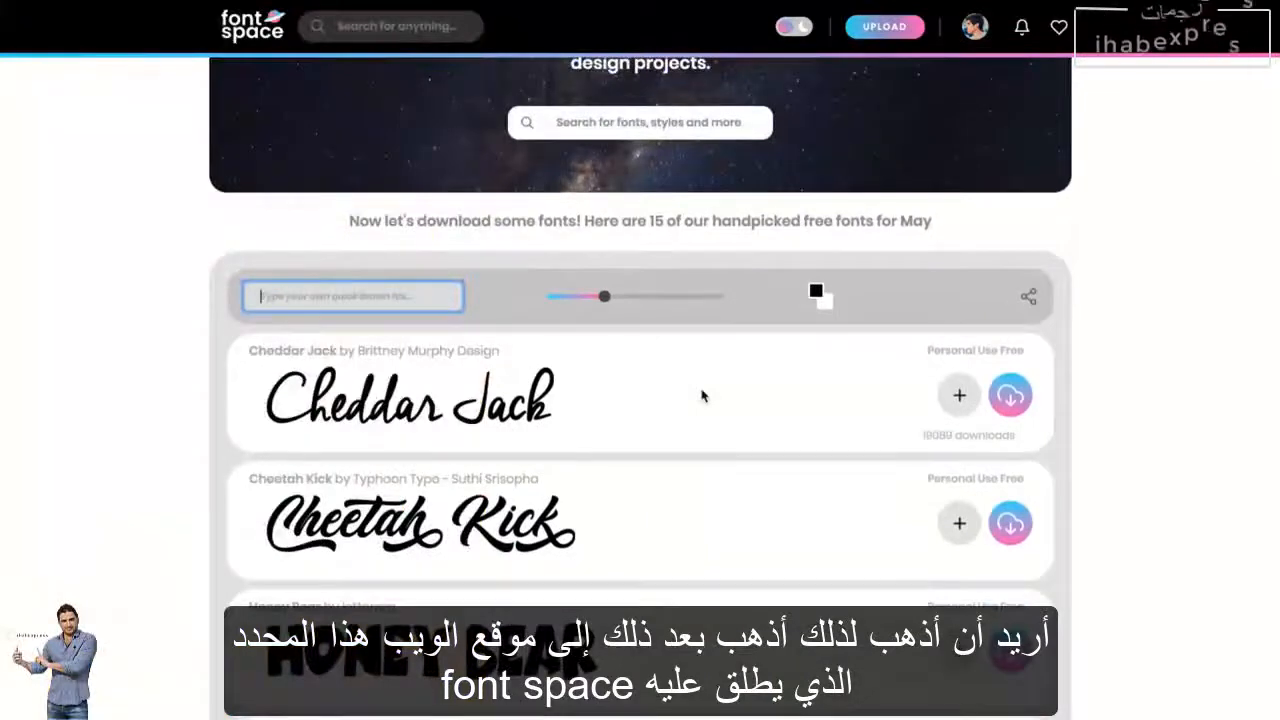
pyautogui.scroll(3, 701, 395)
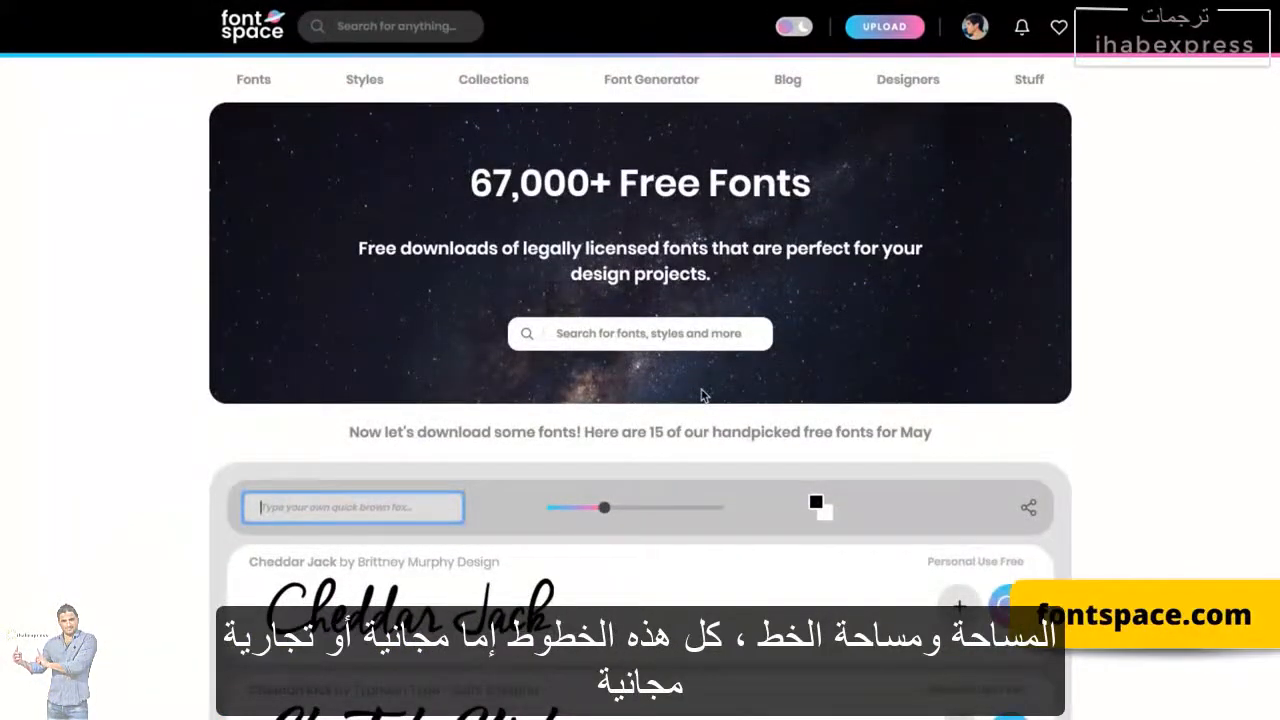
pyautogui.scroll(-5, 701, 395)
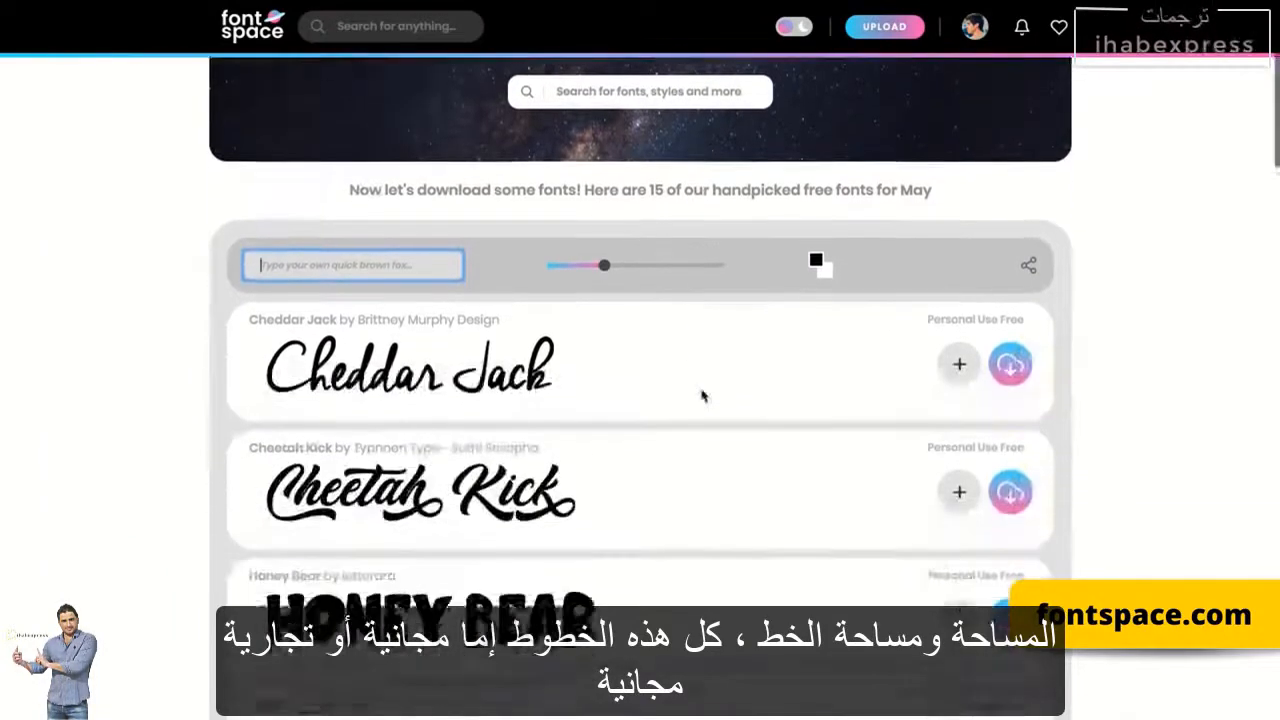
pyautogui.scroll(-5, 701, 395)
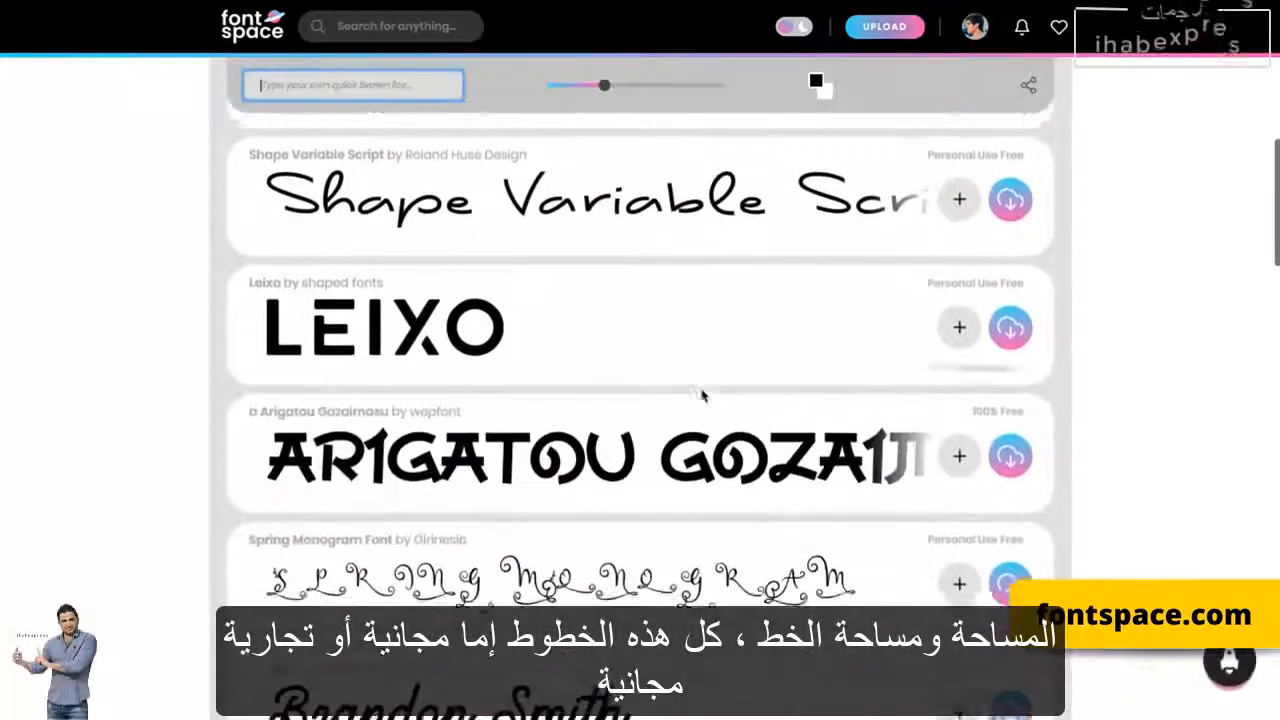
pyautogui.scroll(-8, 701, 395)
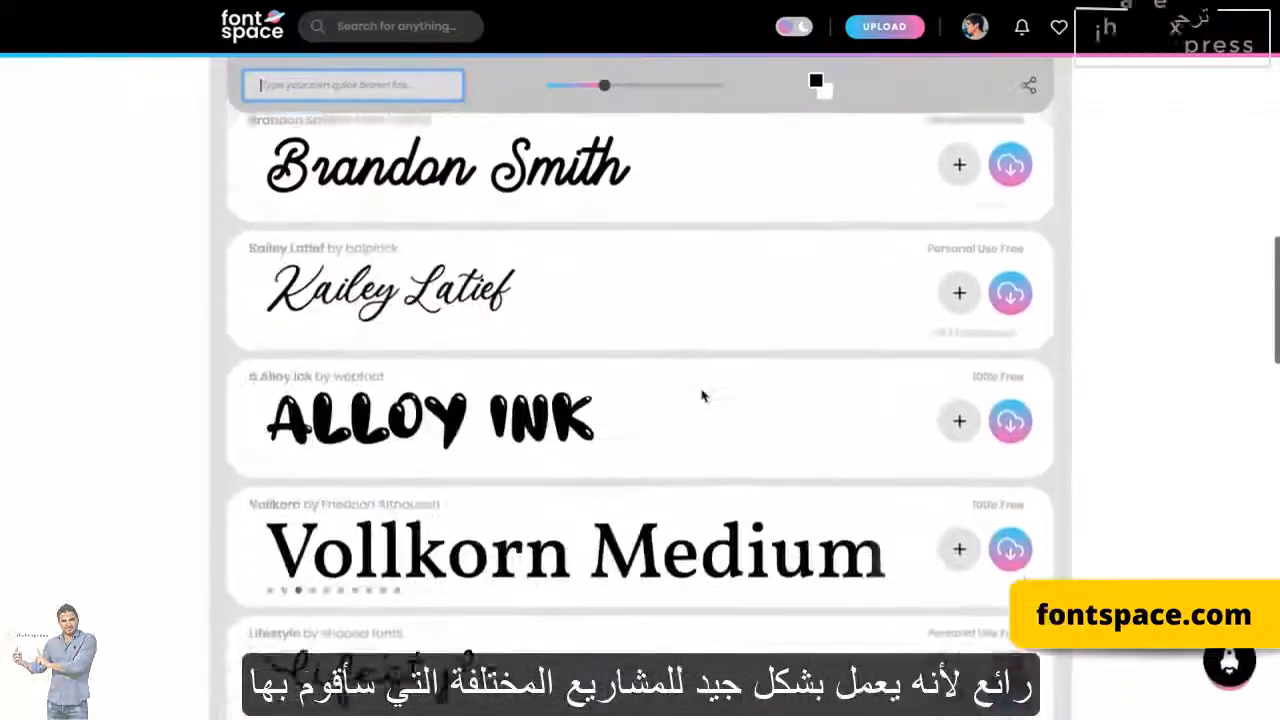
pyautogui.scroll(-5, 701, 395)
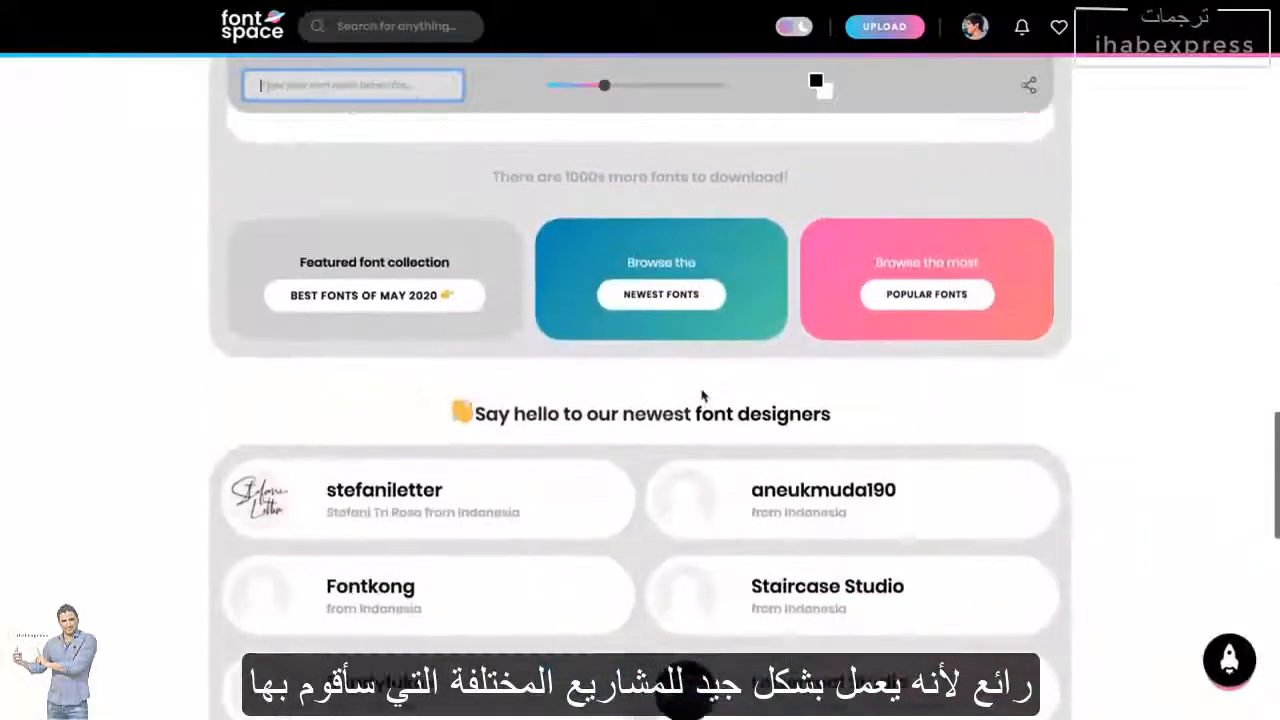
pyautogui.scroll(-3, 702, 396)
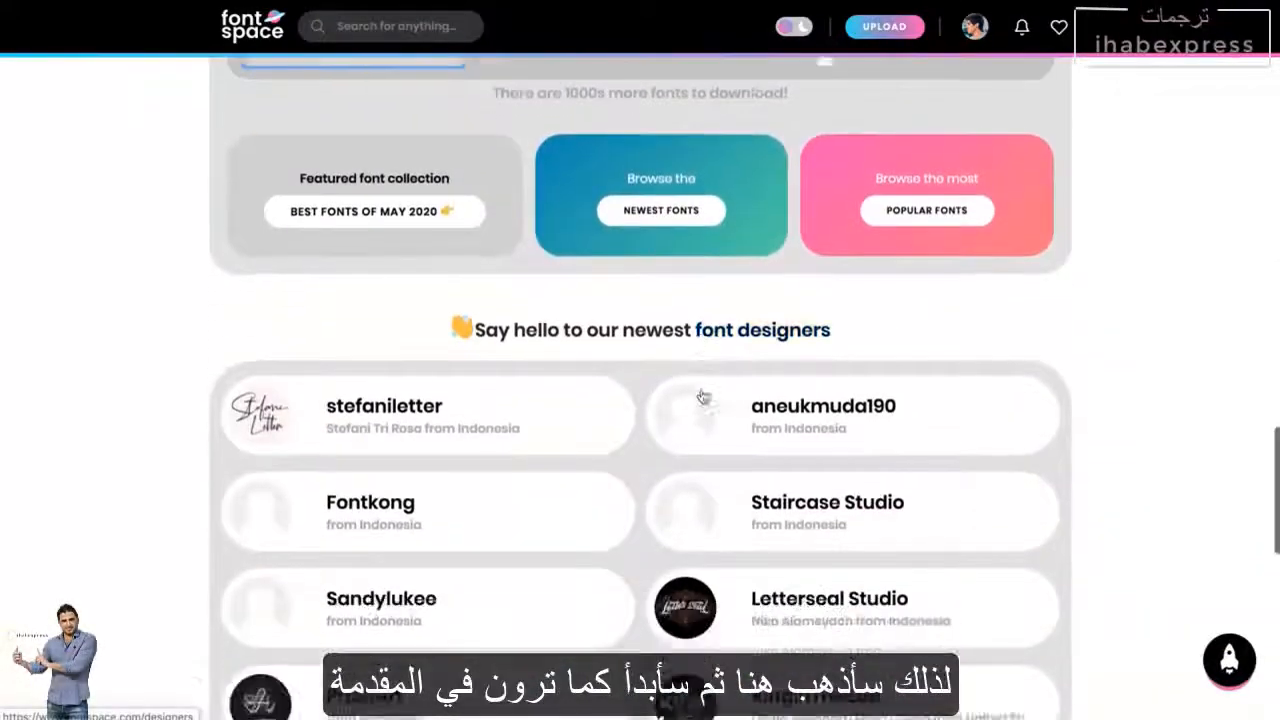
# - Open the Commercial Fonts category from the FontSpace home page and start examining its fonts
pyautogui.scroll(19, 702, 396)
pyautogui.scroll(-20, 702, 396)
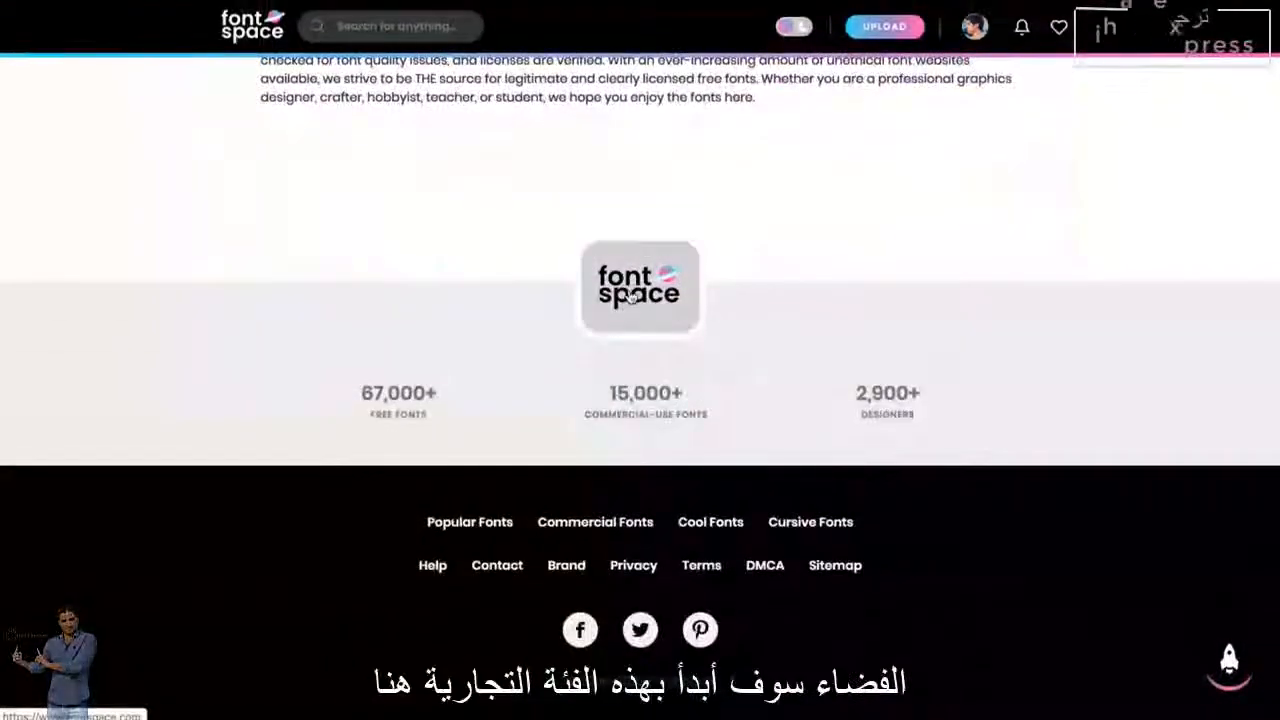
pyautogui.click(605, 524)
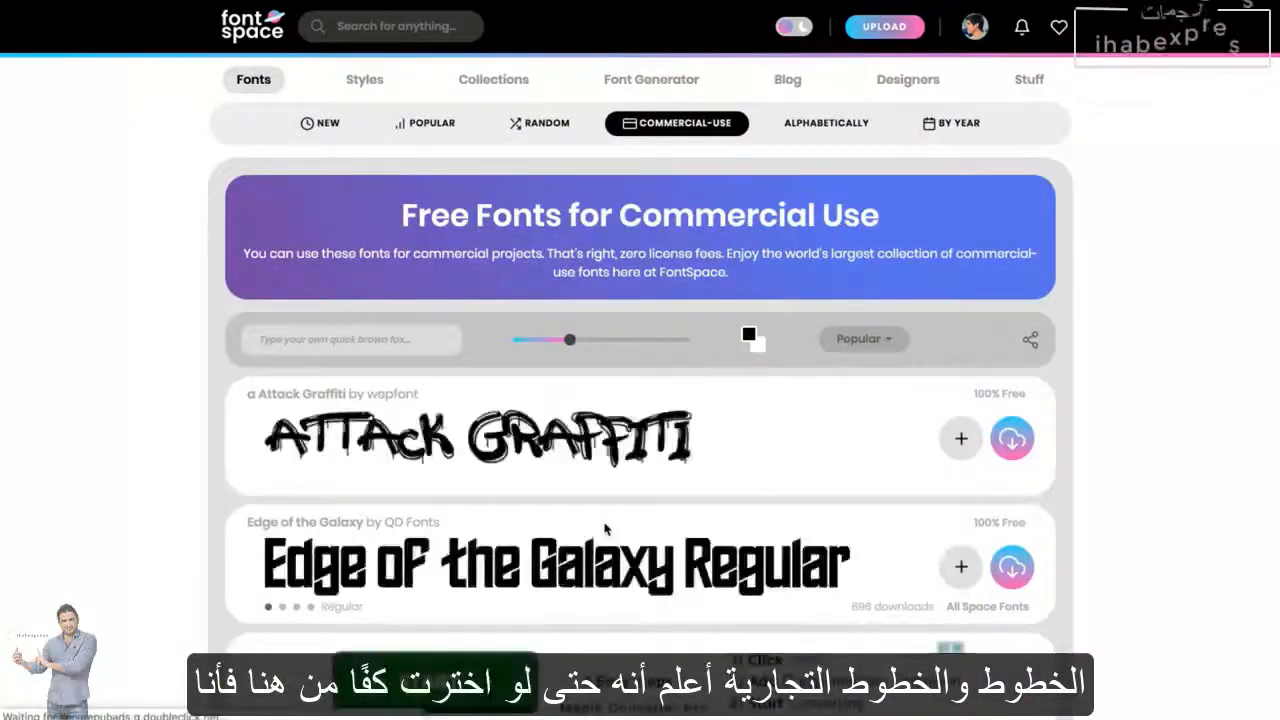
pyautogui.scroll(-3, 605, 528)
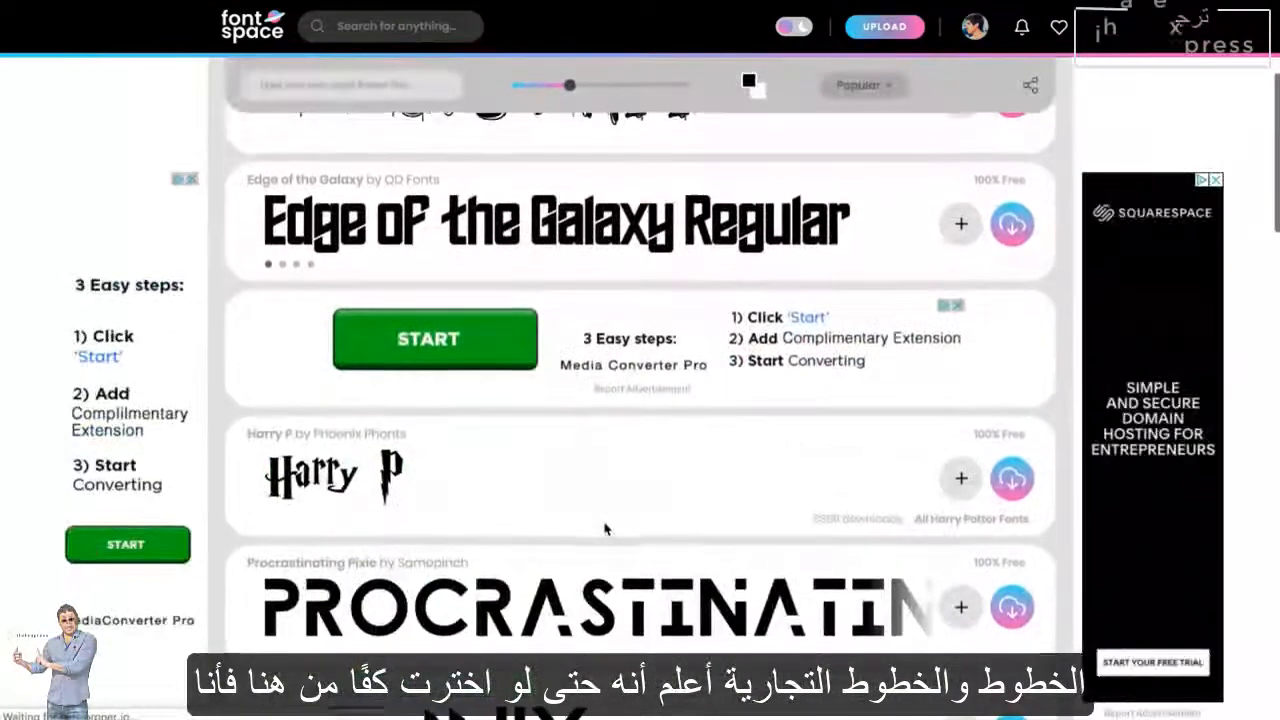
# - Look through the first page of free commercial-use fonts for lettering suited to a café logo
pyautogui.scroll(-5, 605, 528)
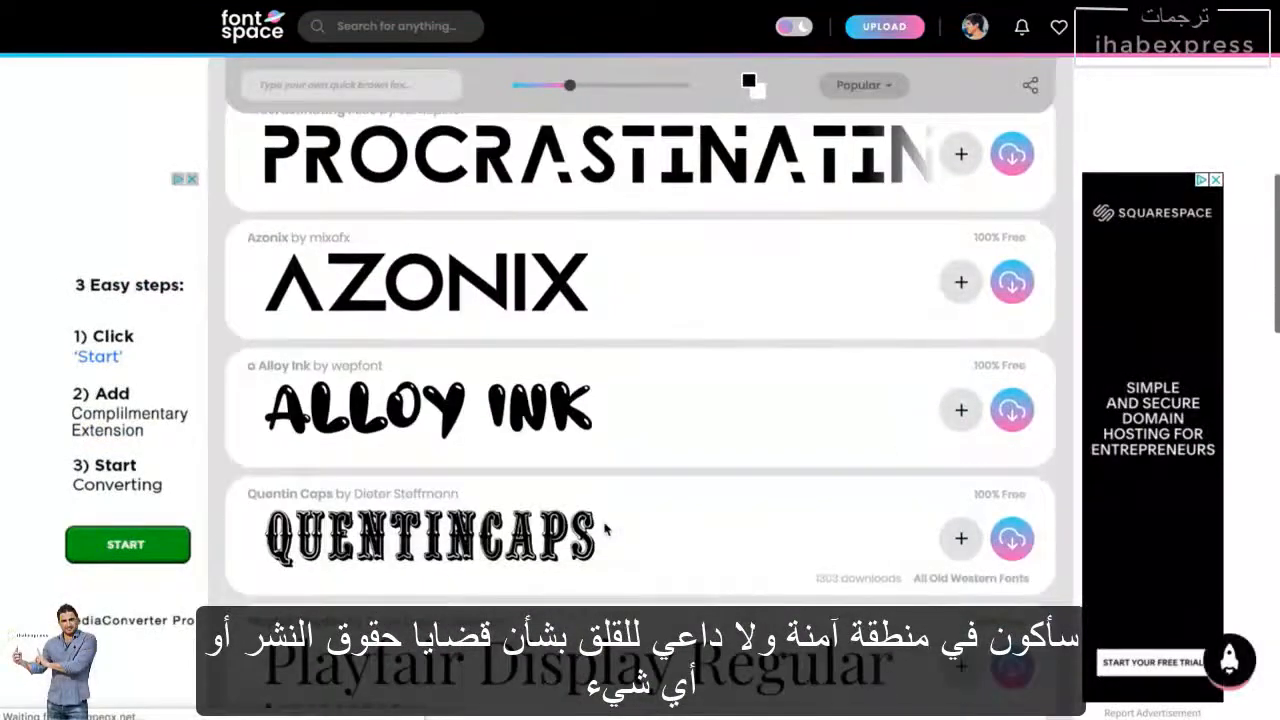
pyautogui.scroll(-6, 605, 528)
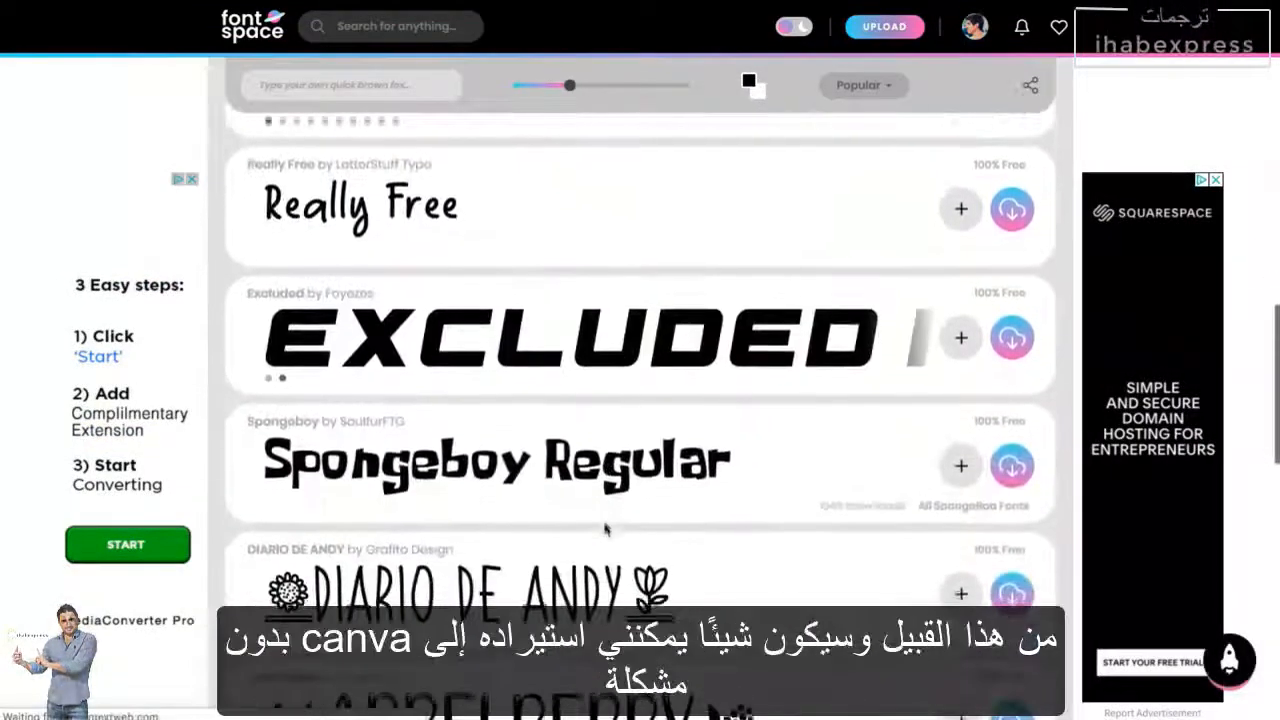
pyautogui.scroll(-2, 605, 528)
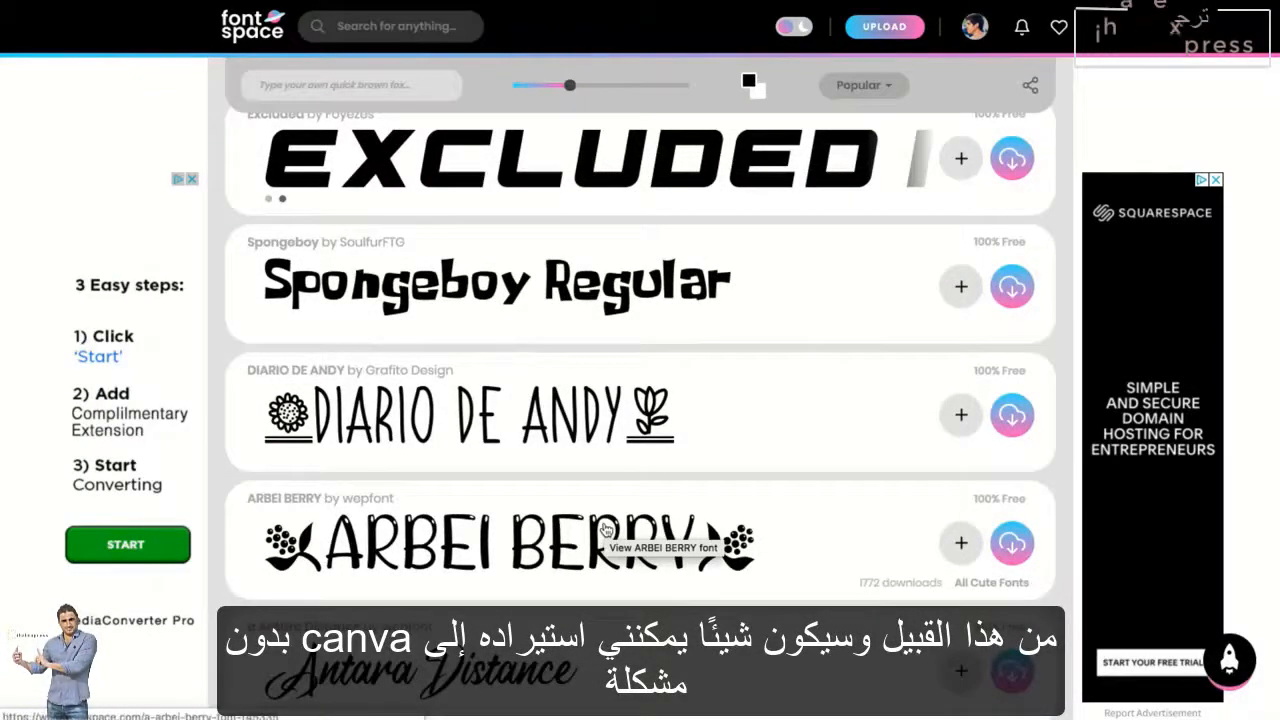
pyautogui.scroll(10, 605, 528)
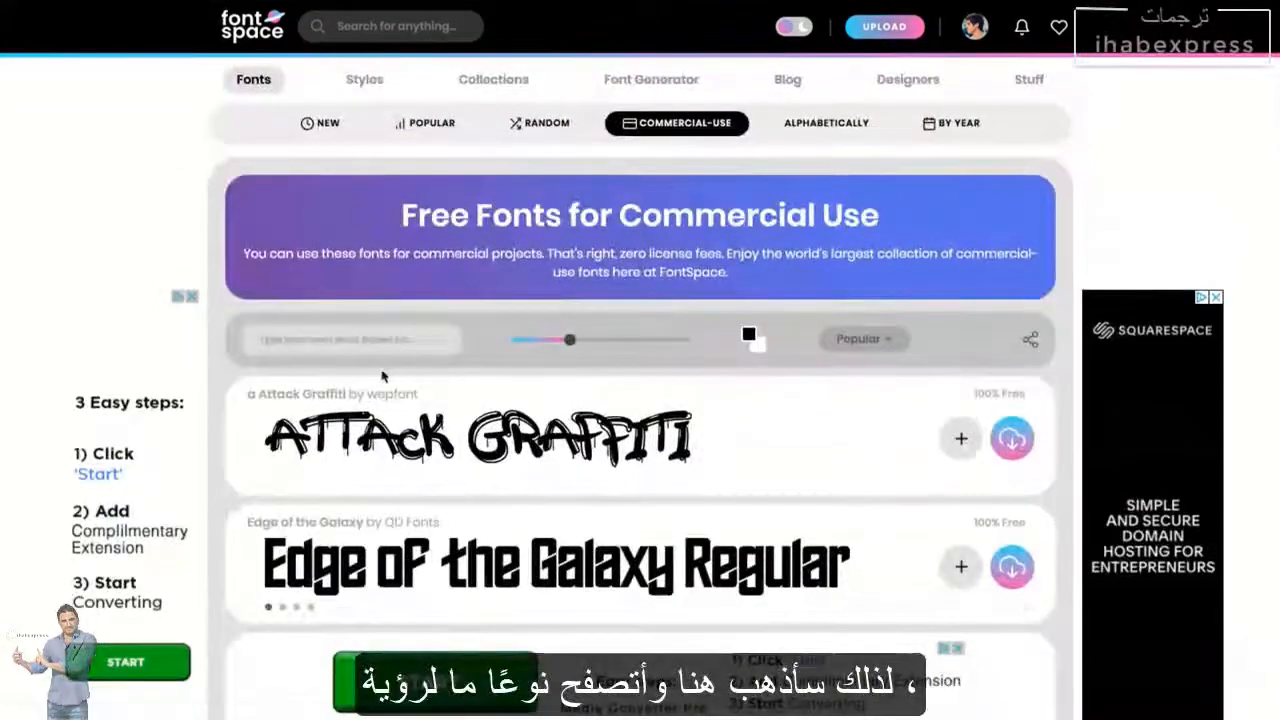
pyautogui.scroll(-3, 606, 422)
pyautogui.scroll(-10, 605, 422)
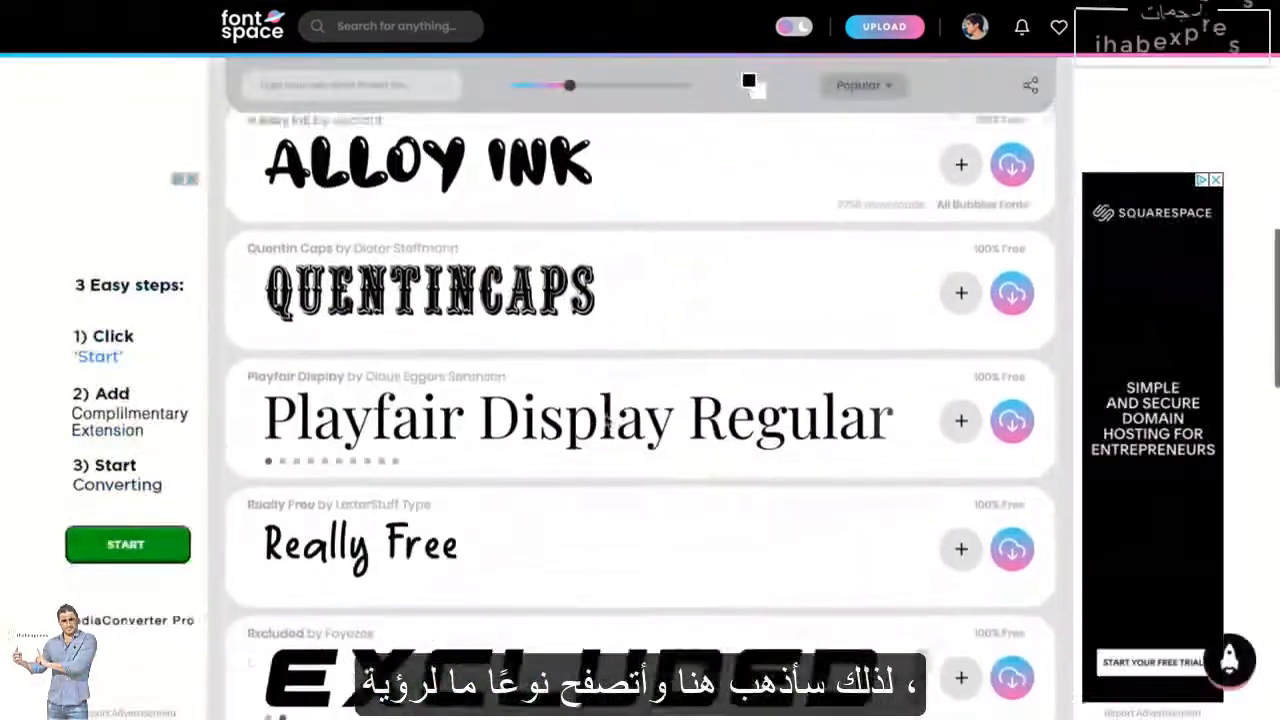
pyautogui.scroll(-3, 607, 423)
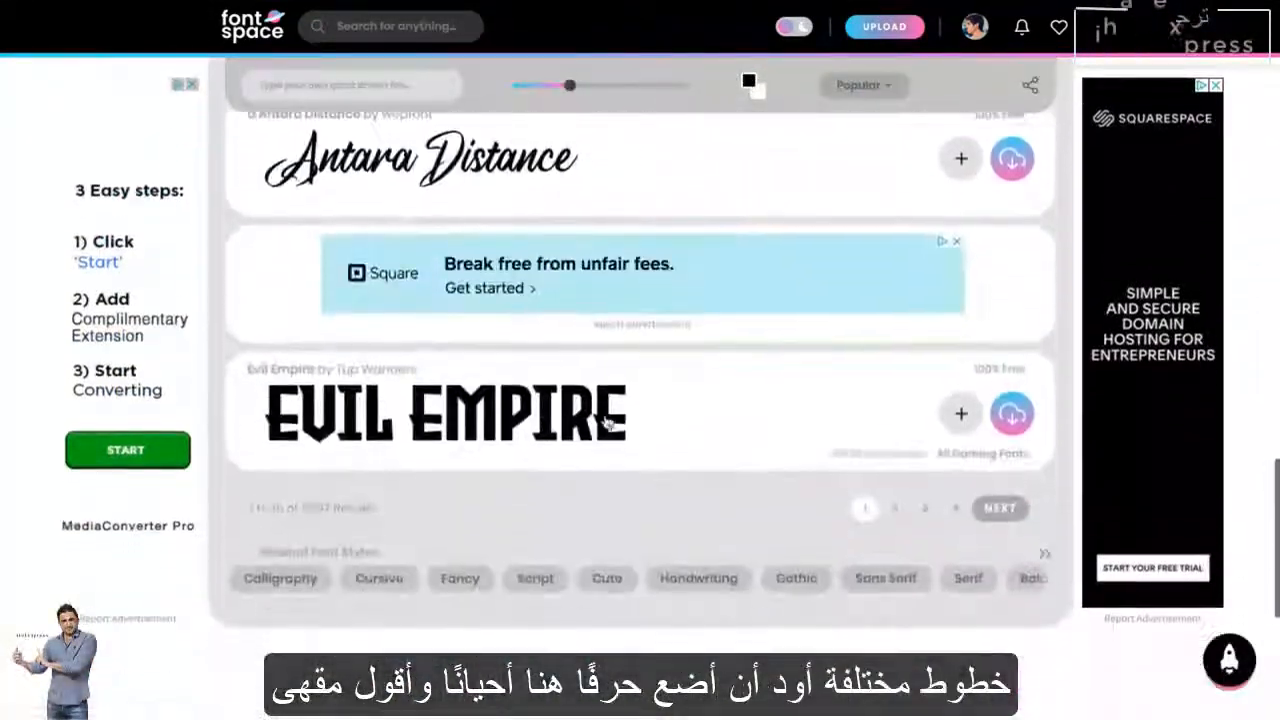
# - Set the font preview text to "cafe" and compare how the first page of commercial-use fonts renders it
pyautogui.scroll(10, 607, 423)
pyautogui.click(411, 88)
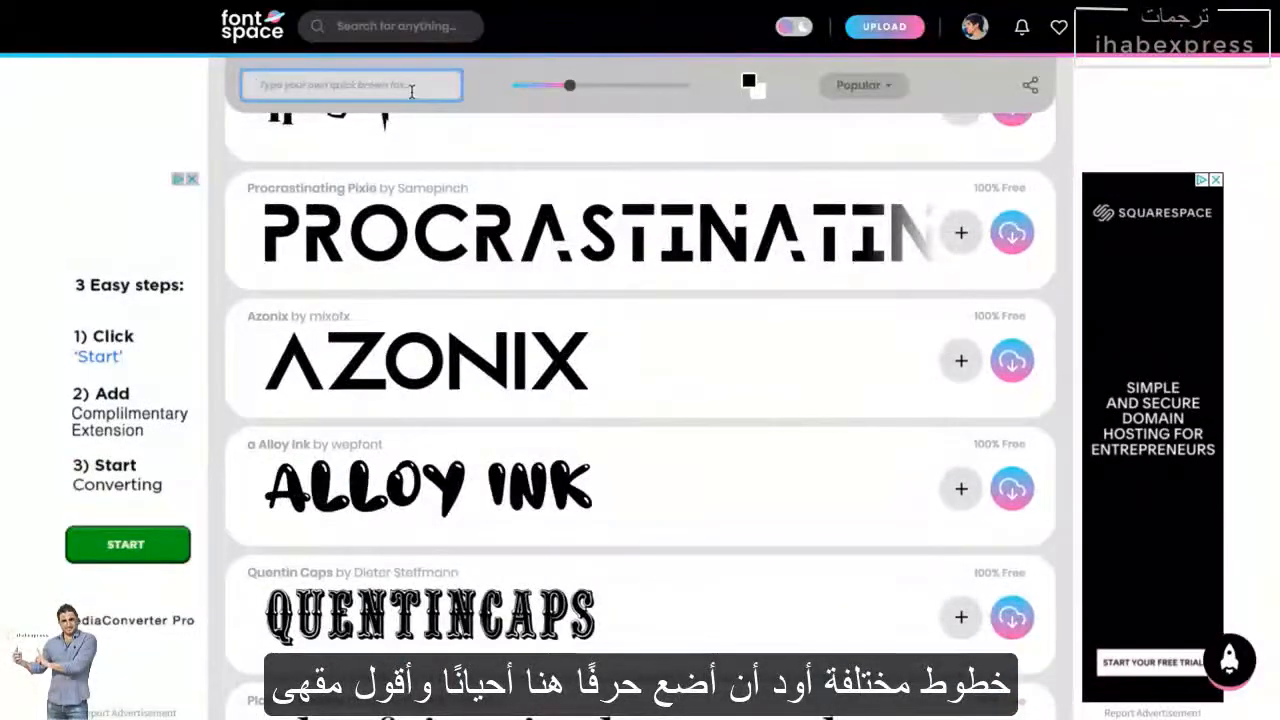
pyautogui.write('cafe')
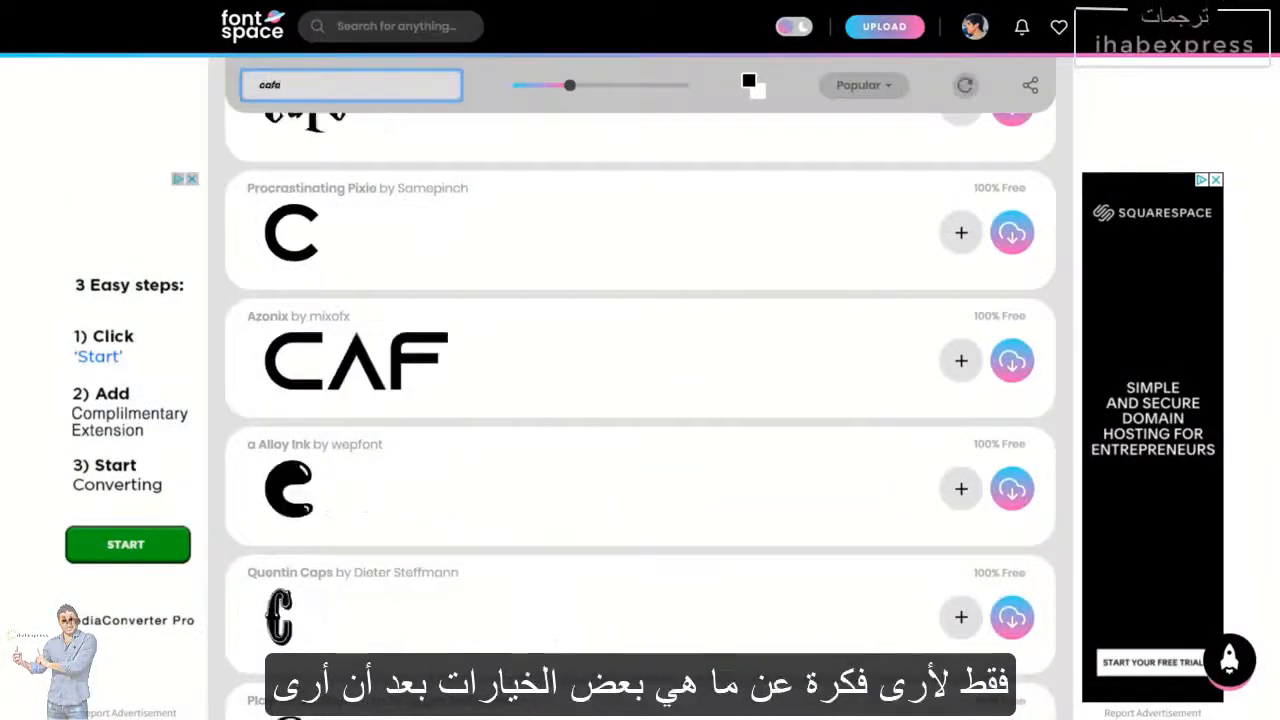
pyautogui.scroll(-2, 553, 368)
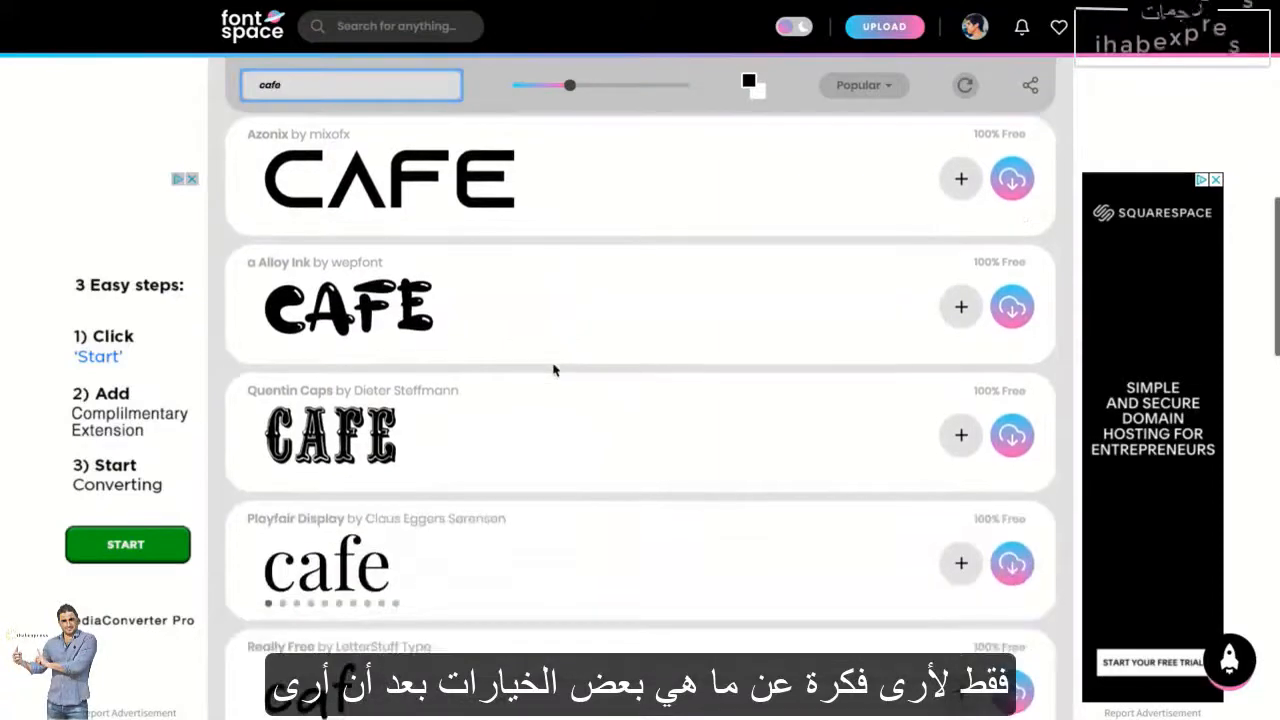
pyautogui.scroll(-4, 553, 370)
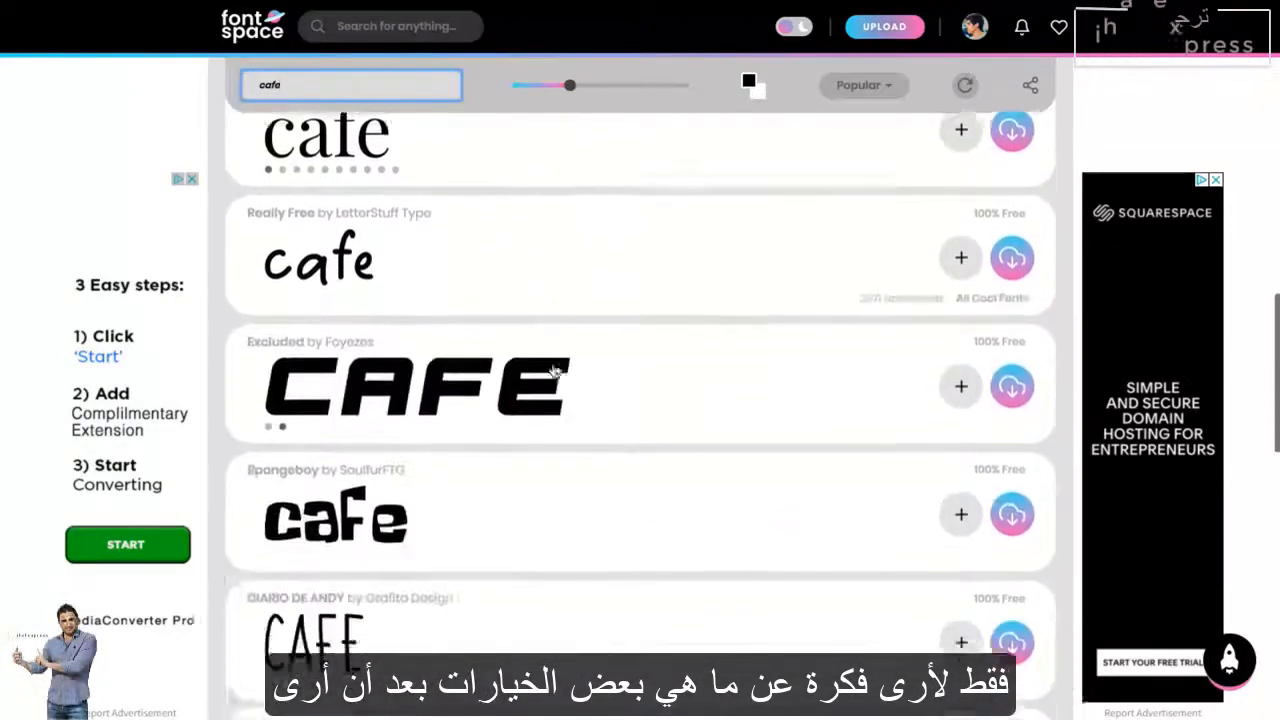
pyautogui.scroll(-5, 553, 370)
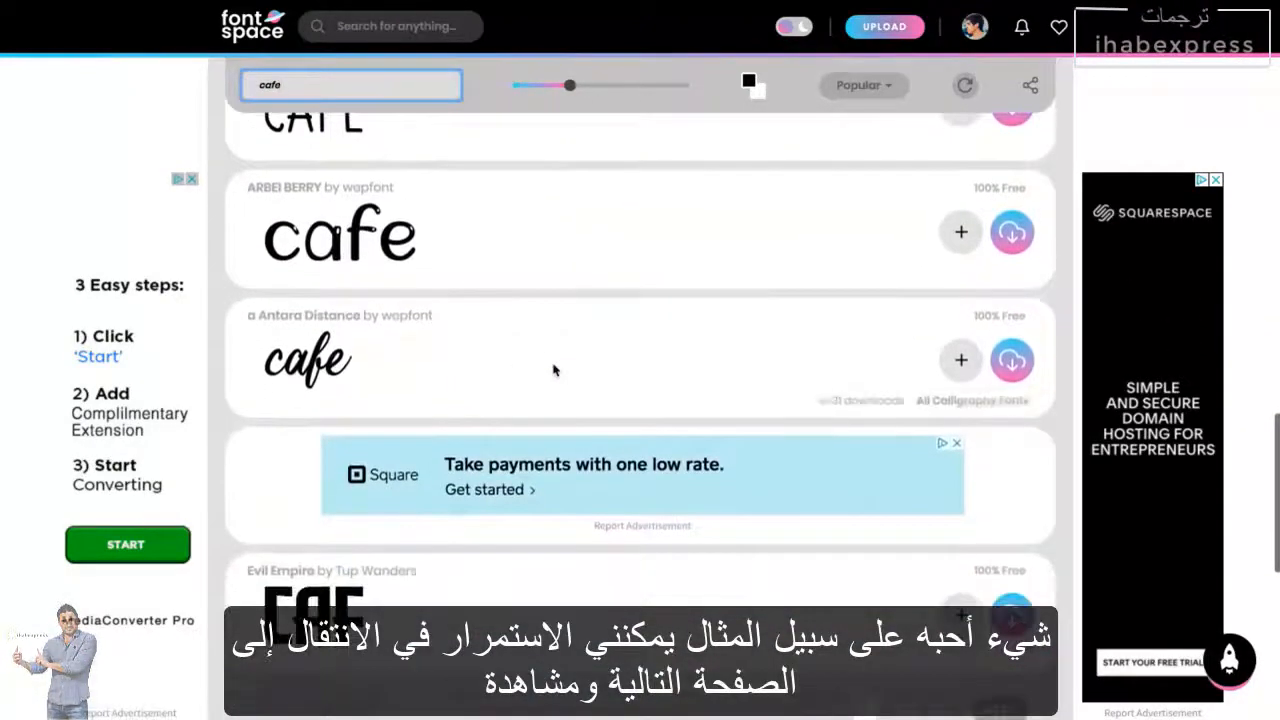
pyautogui.scroll(-3, 553, 370)
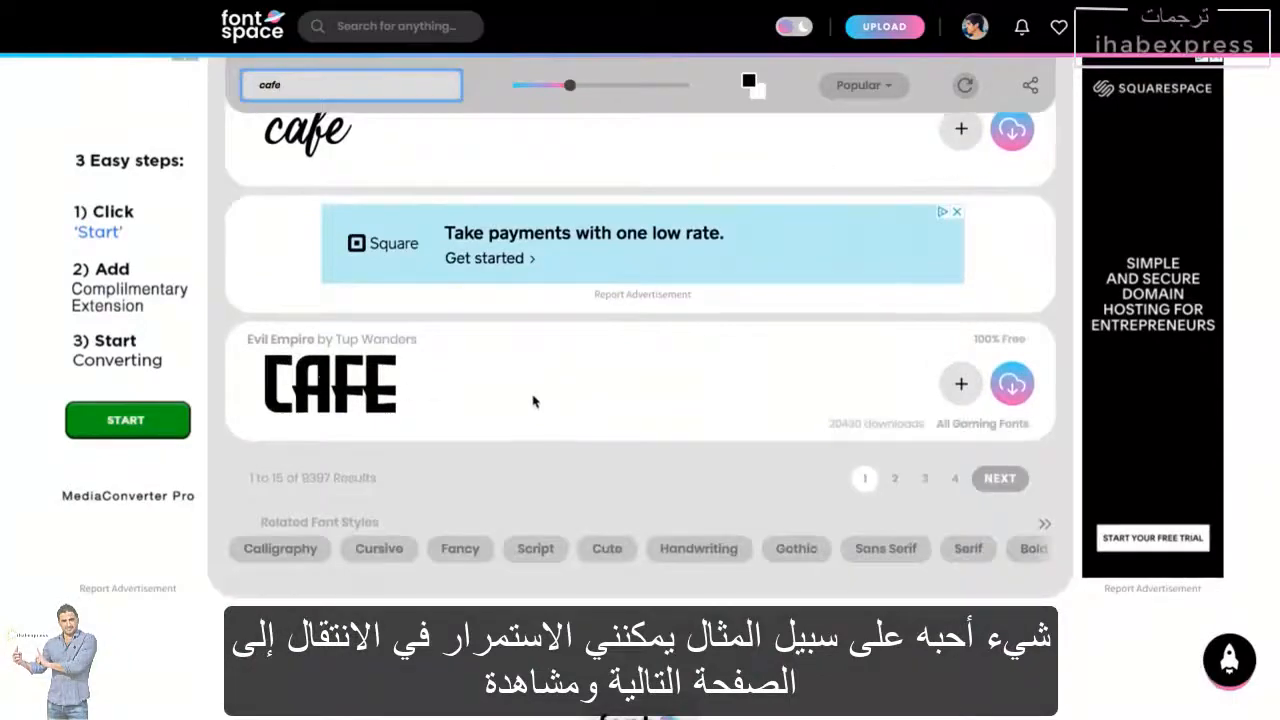
# - Open page 2 of the commercial-use fonts and compare its "cafe" previews
pyautogui.click(895, 478)
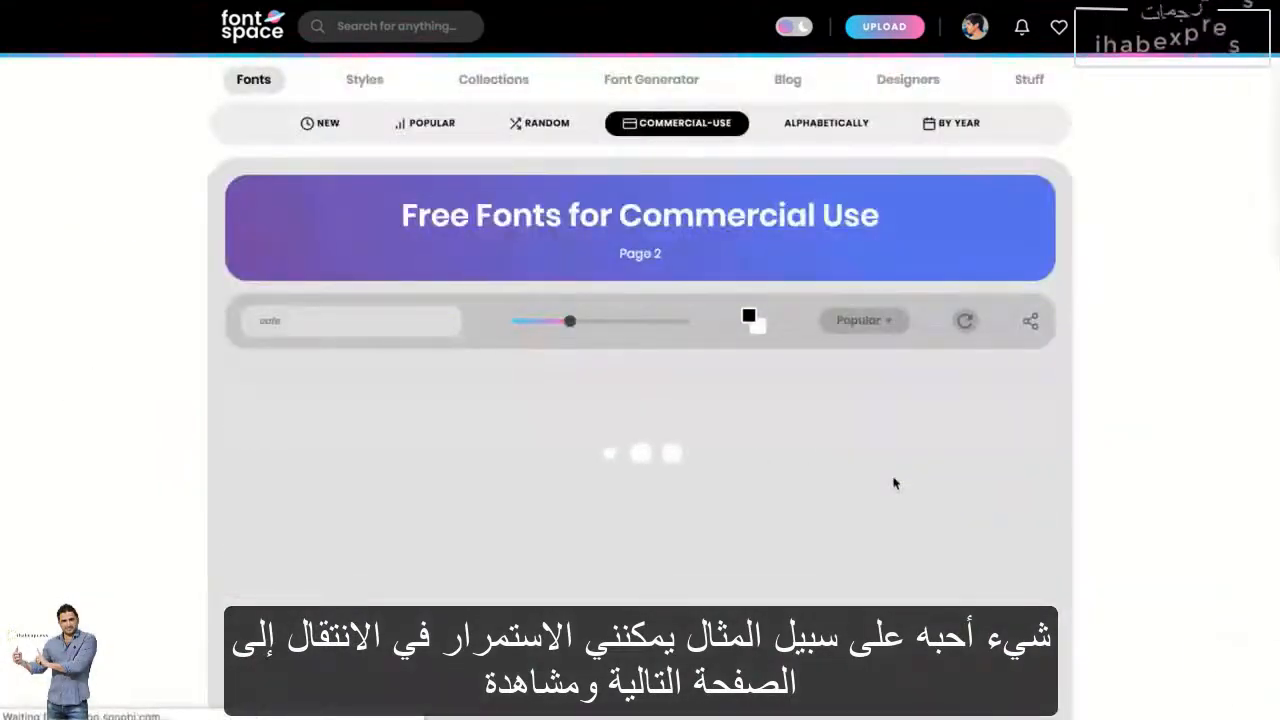
pyautogui.scroll(-5, 895, 483)
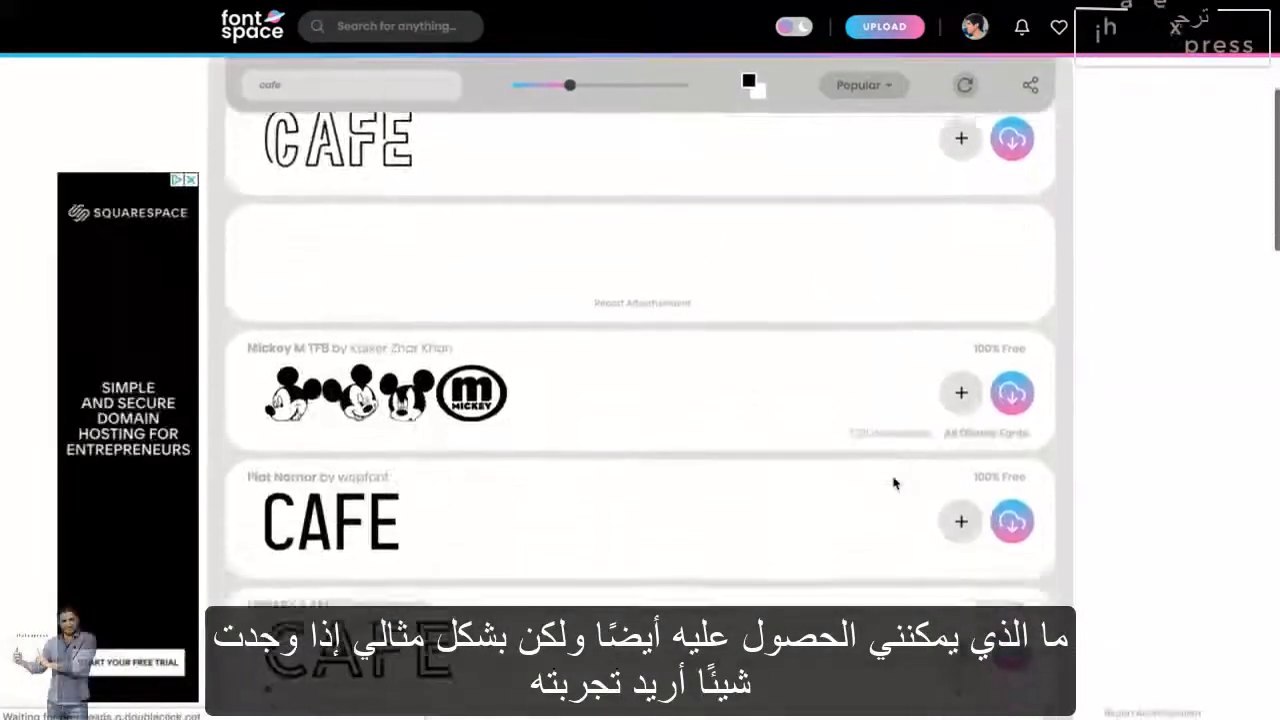
pyautogui.scroll(-8, 895, 483)
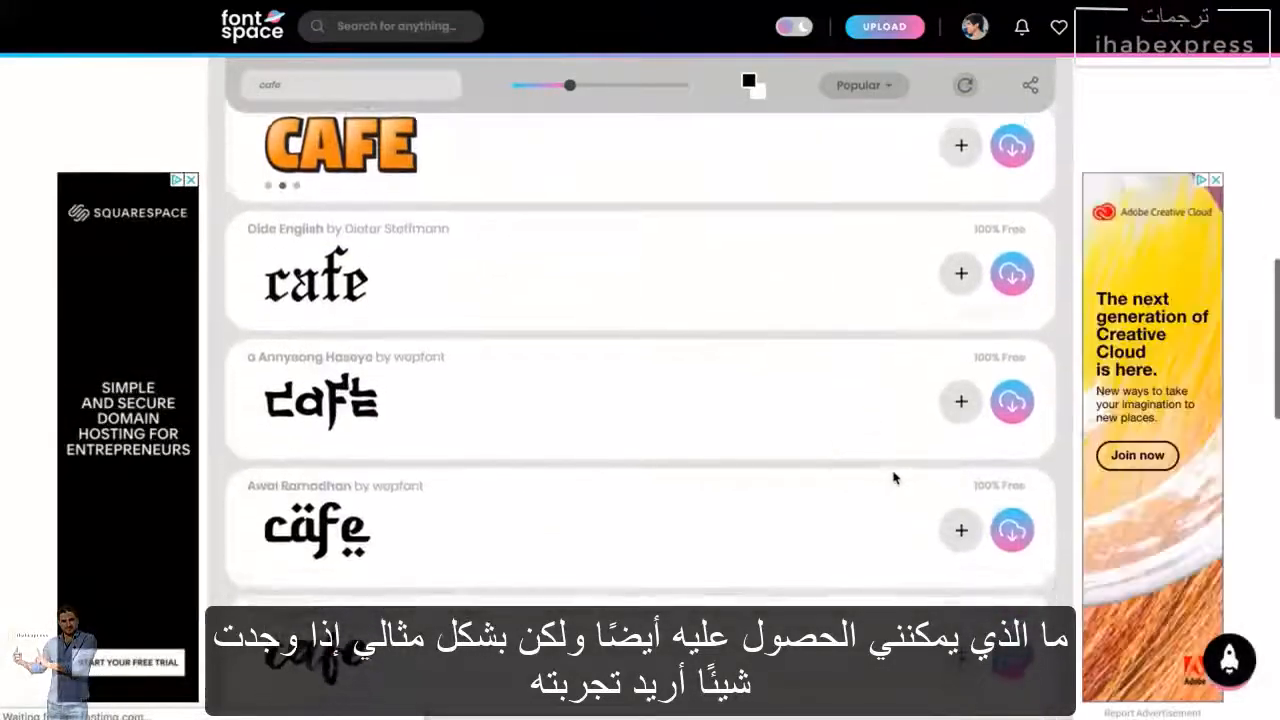
pyautogui.scroll(-8, 895, 478)
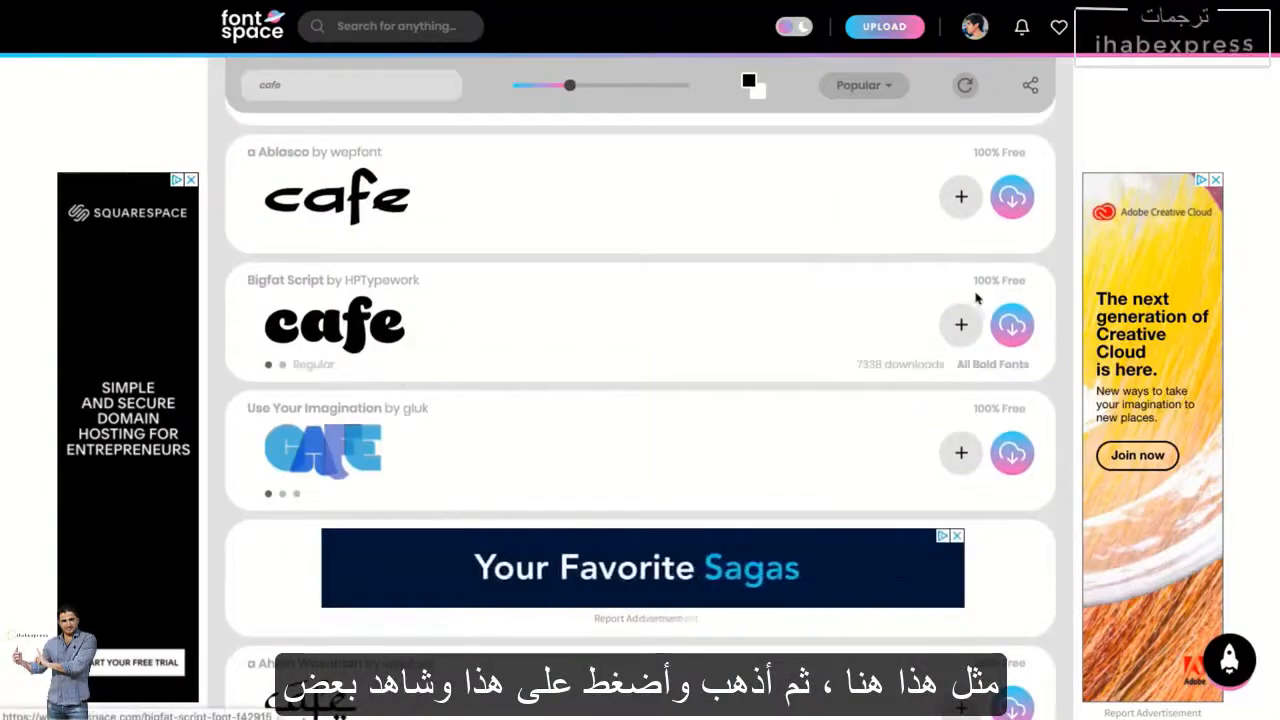
# - Open the Bigfat Script font's page, examine its two family styles and open the further options of the regular style
pyautogui.click(371, 324)
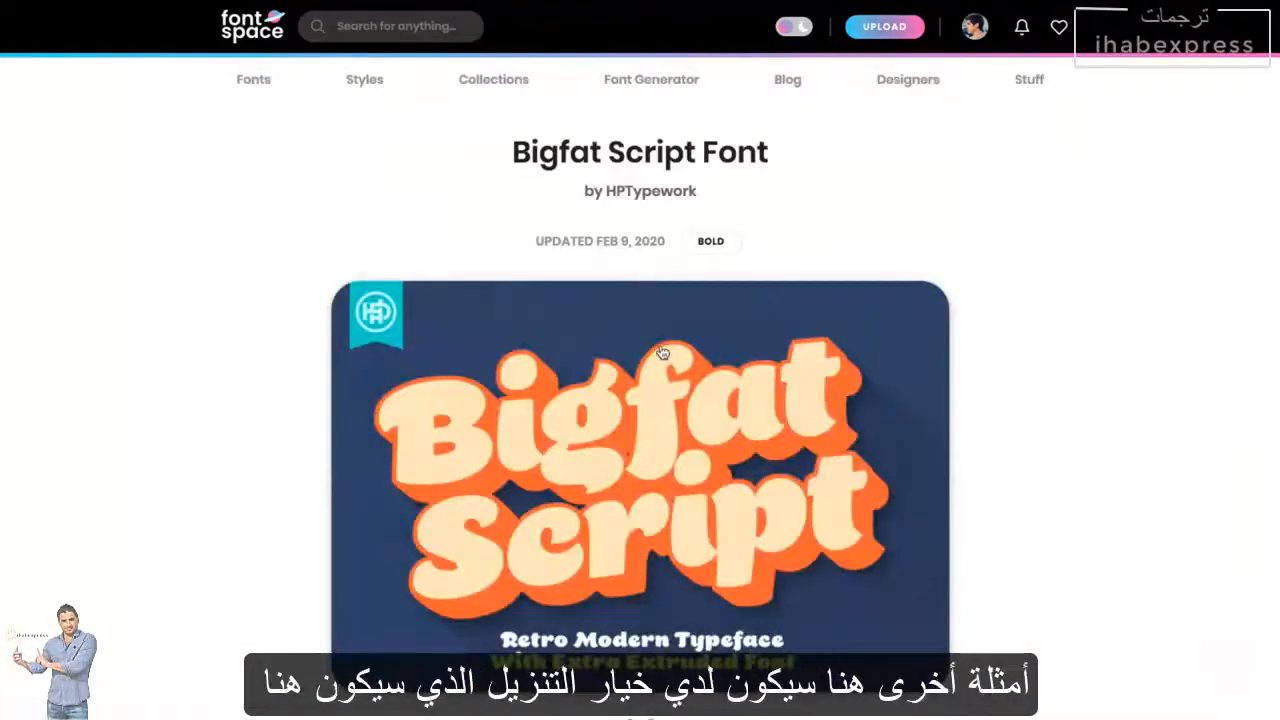
pyautogui.scroll(-1, 662, 352)
pyautogui.scroll(-6, 663, 351)
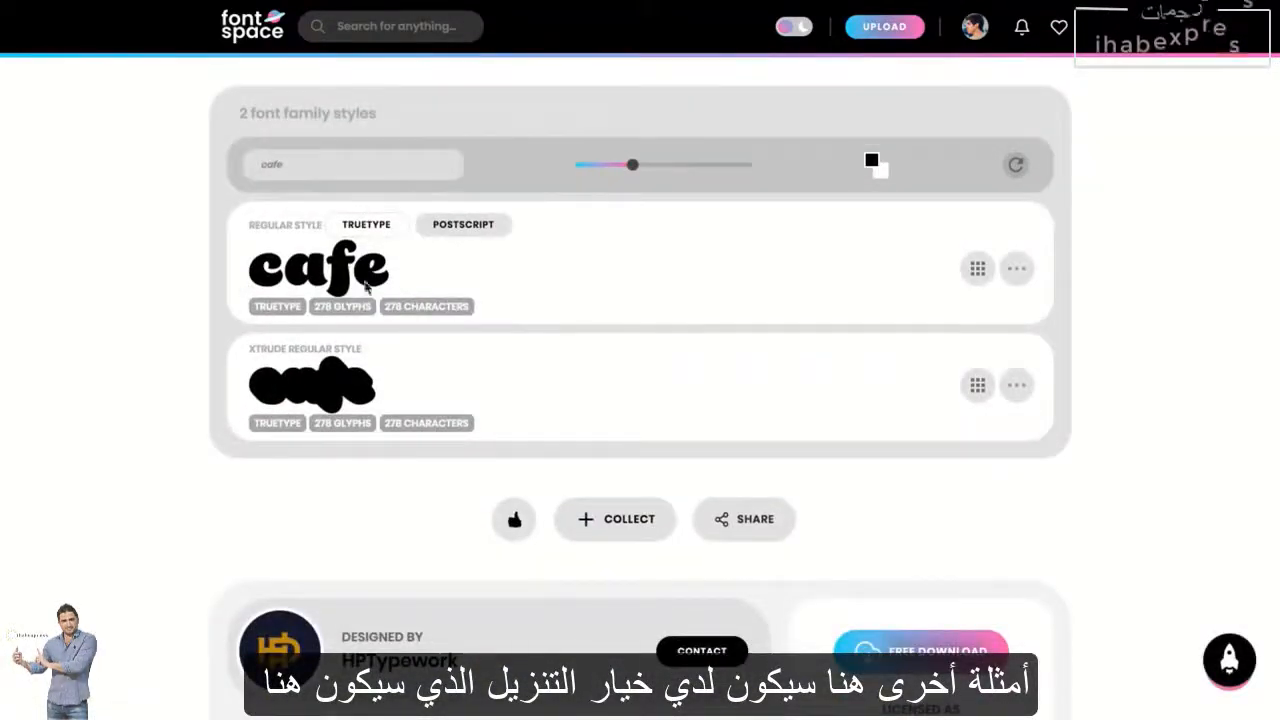
pyautogui.click(1017, 275)
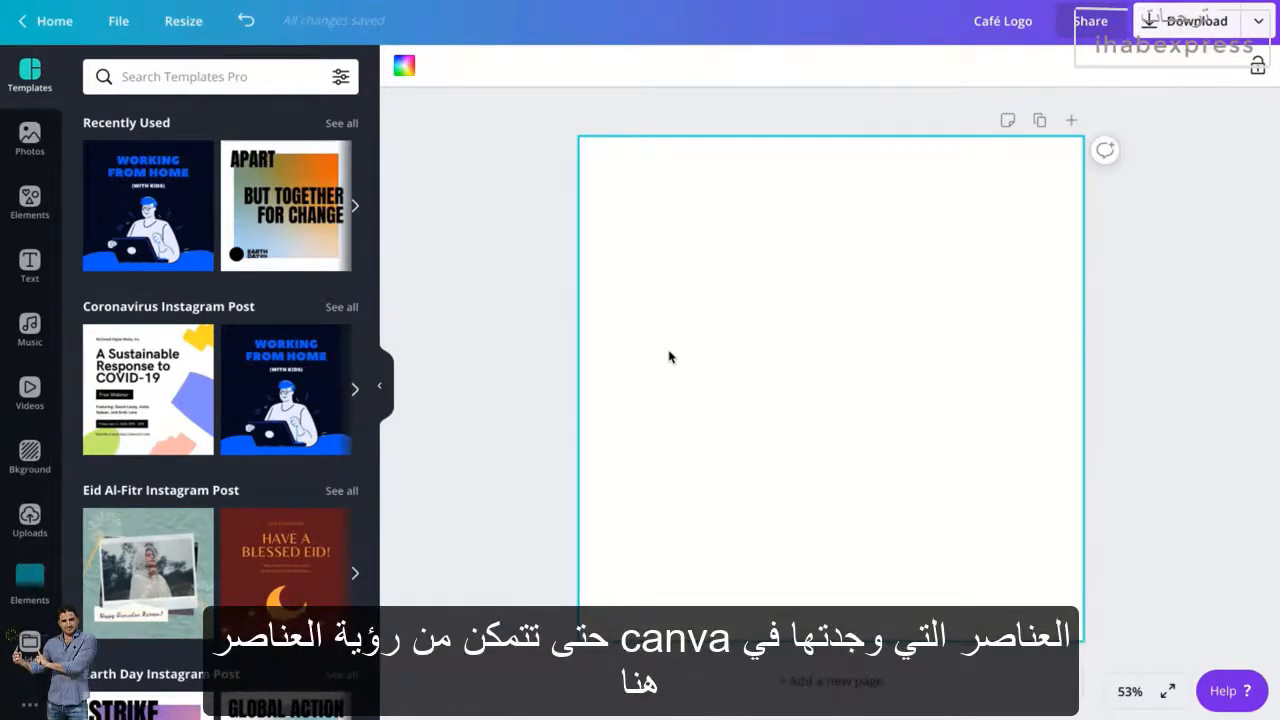
# - In Canva's blank Café Logo design, browse the recently used elements and add the light hexagon badge with a dark outline
pyautogui.click(30, 200)
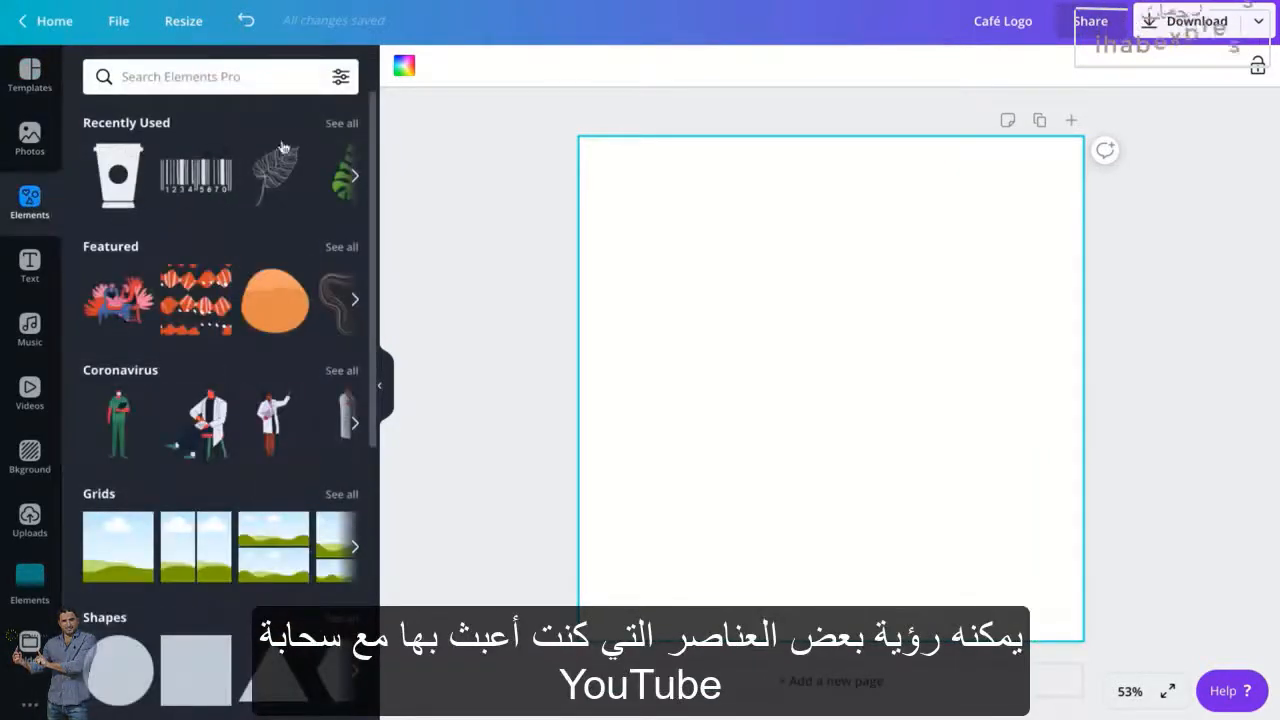
pyautogui.click(336, 126)
pyautogui.scroll(-5, 155, 405)
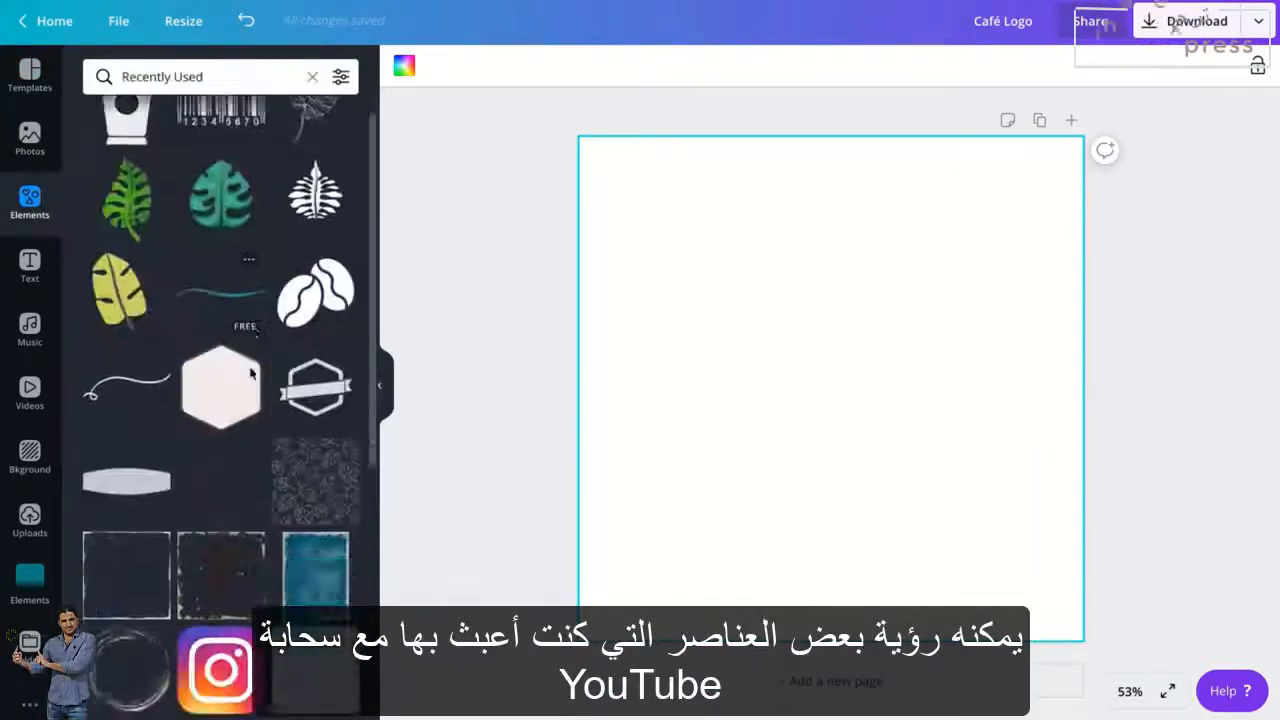
pyautogui.scroll(-6, 252, 375)
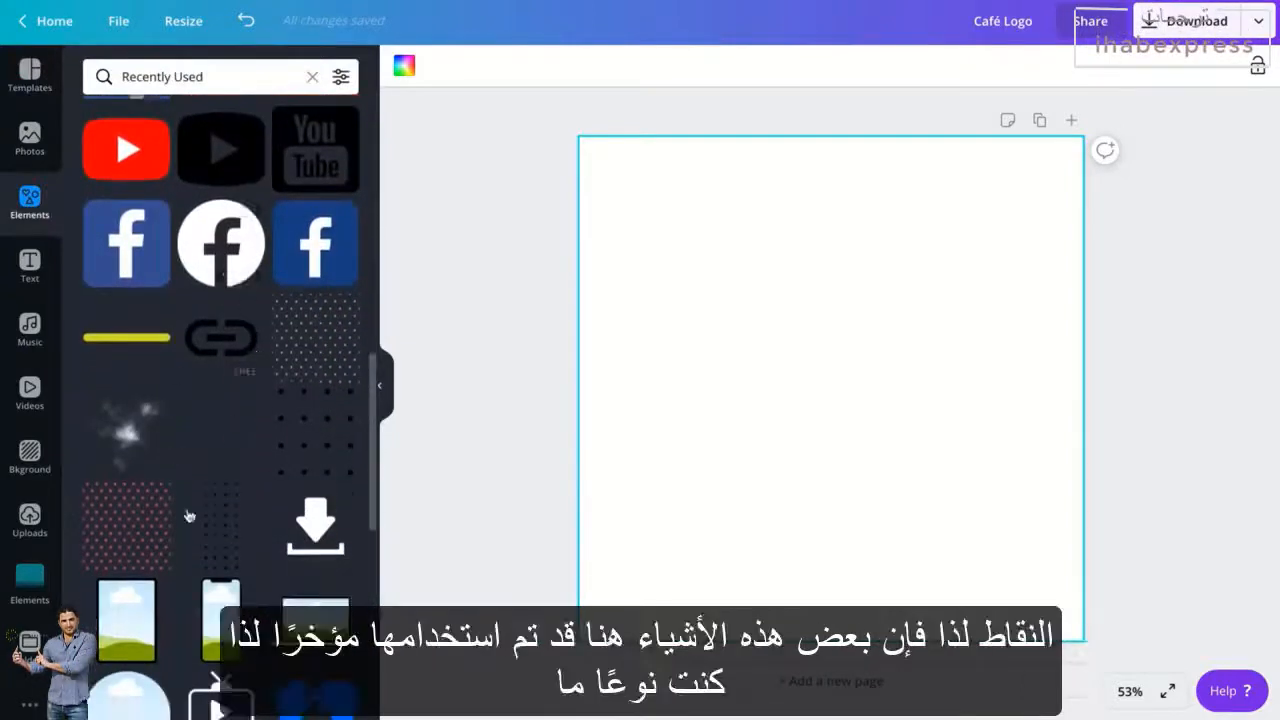
pyautogui.scroll(6, 250, 460)
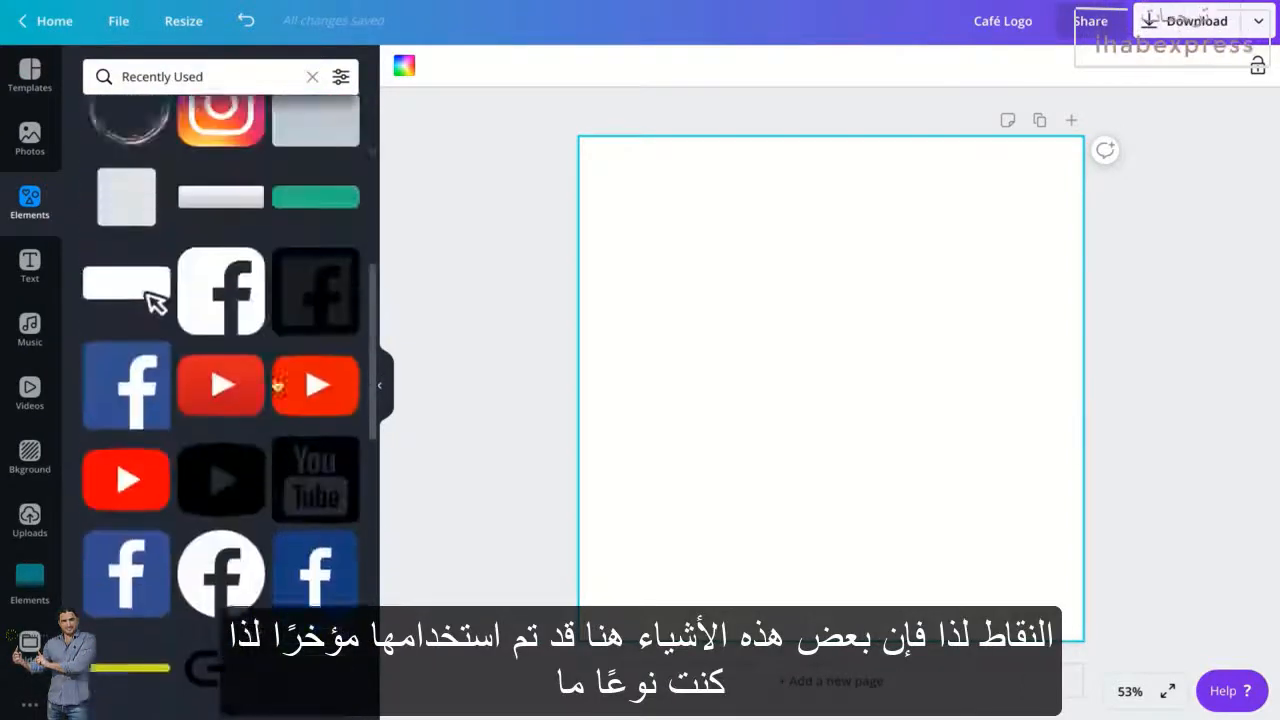
pyautogui.scroll(5, 277, 387)
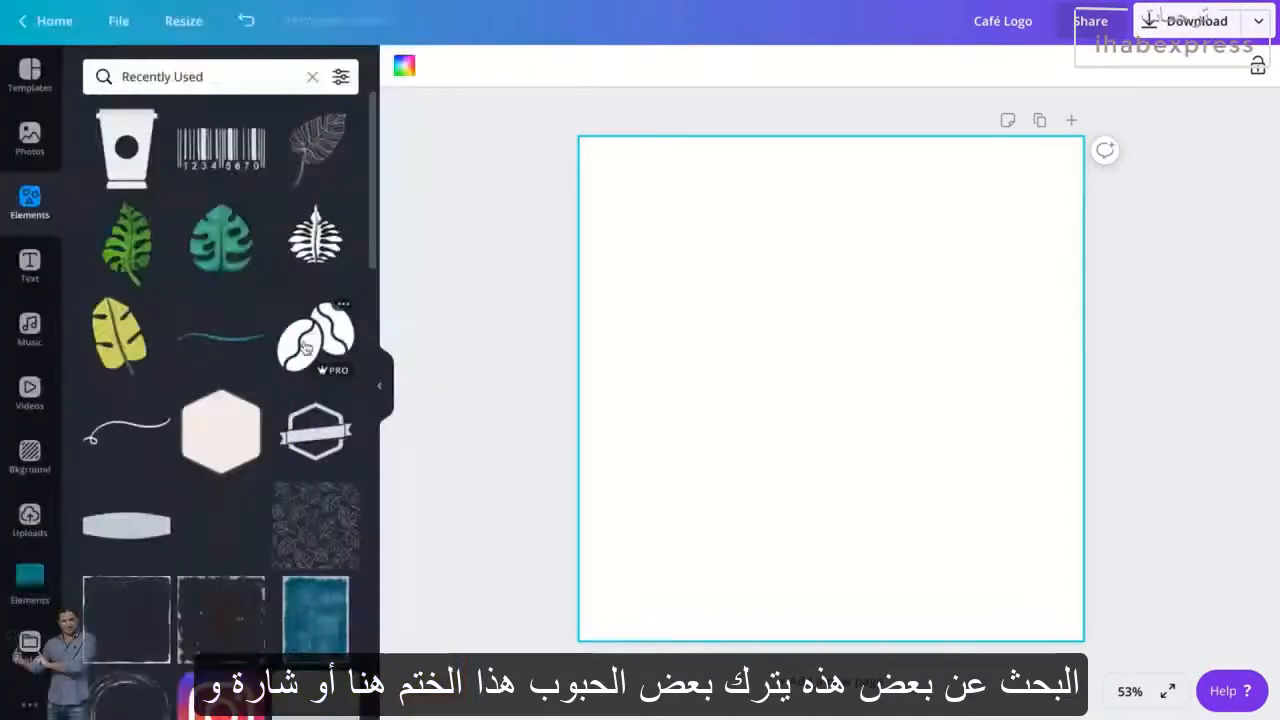
pyautogui.click(219, 435)
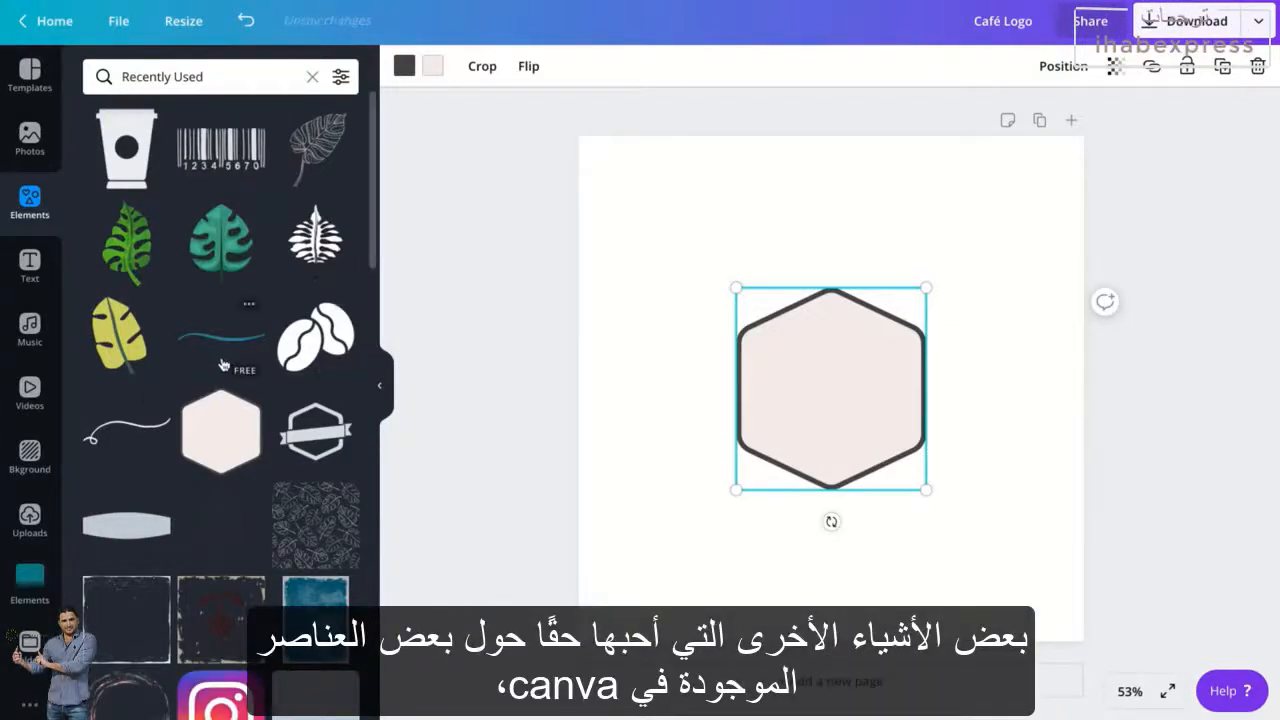
pyautogui.scroll(-10, 223, 364)
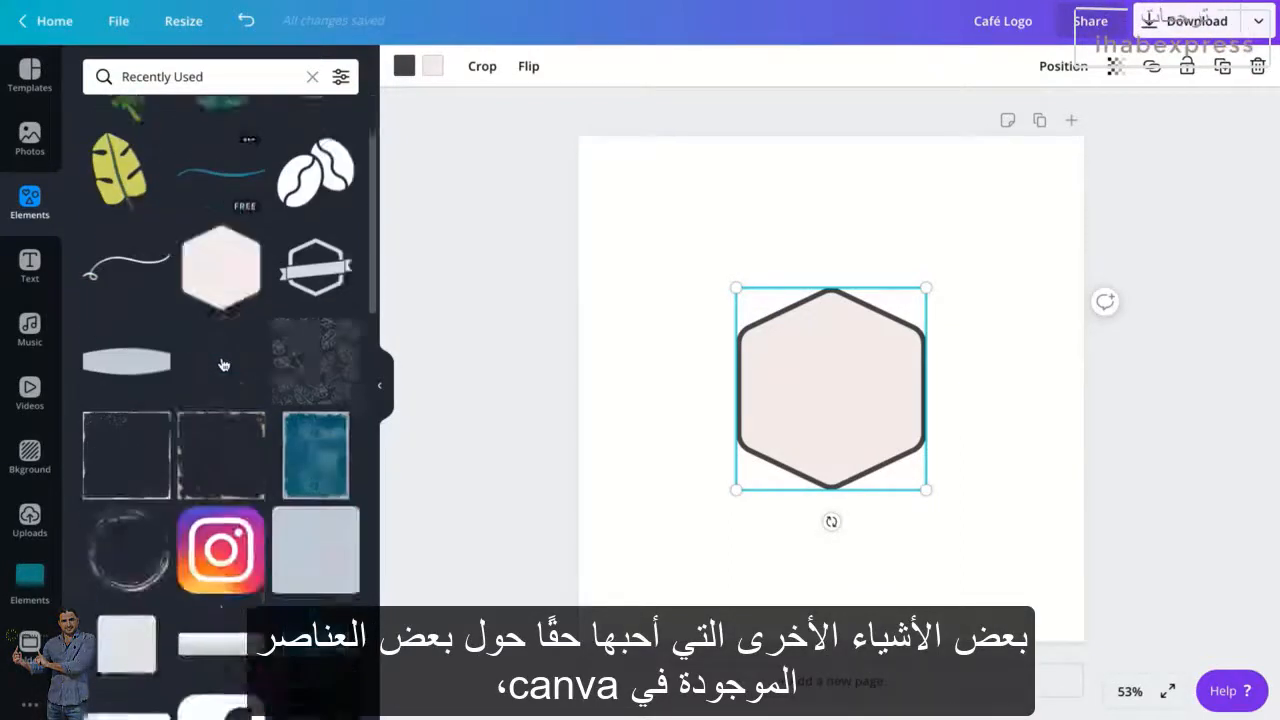
pyautogui.scroll(-1, 223, 364)
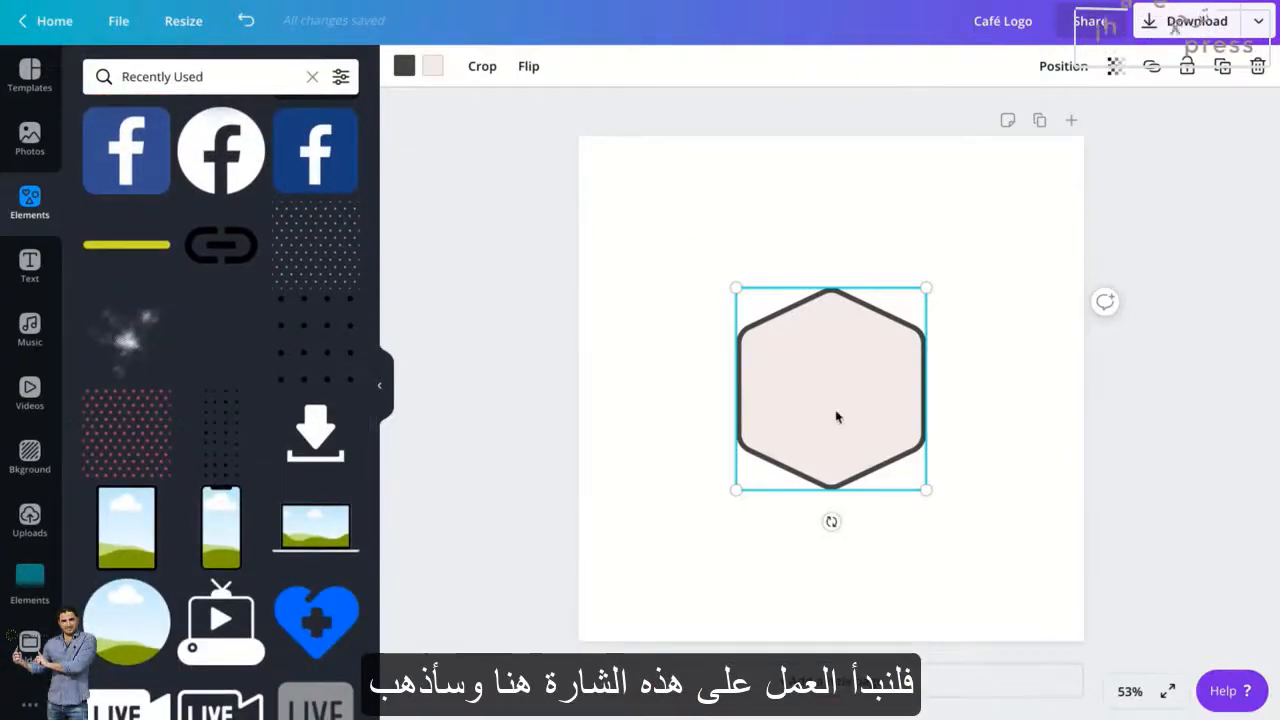
pyautogui.click(622, 380)
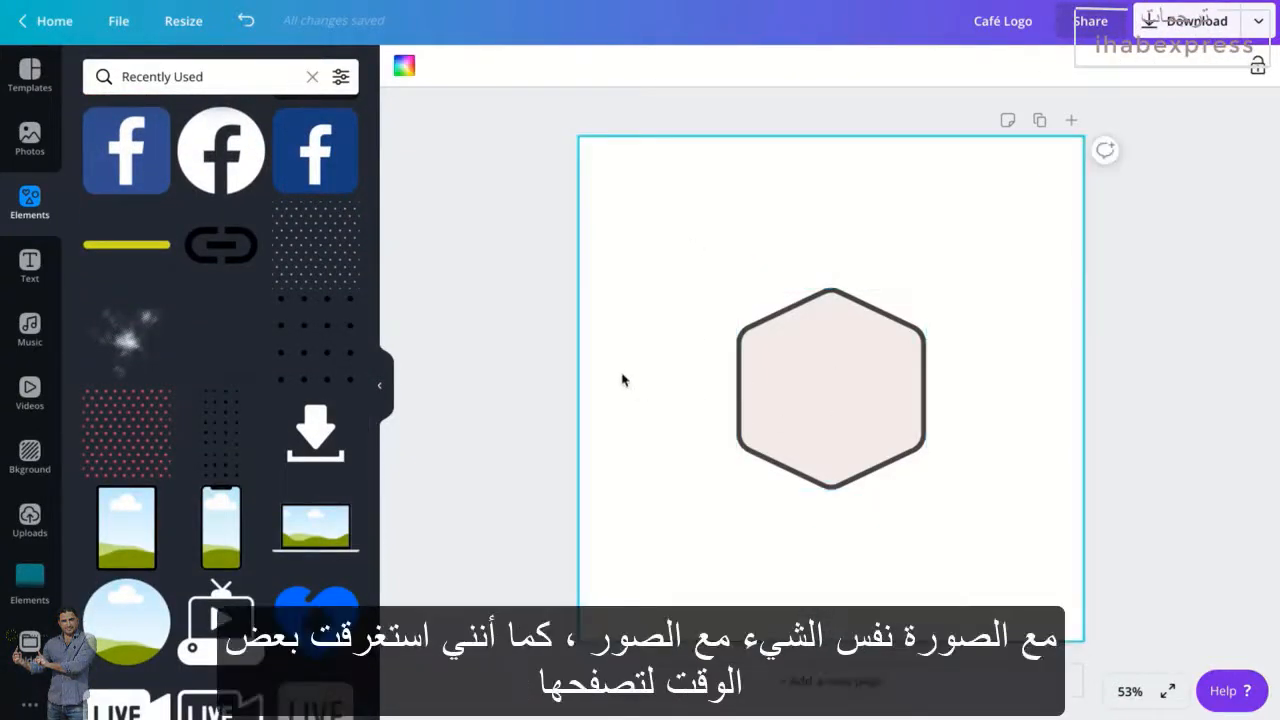
pyautogui.scroll(8, 200, 300)
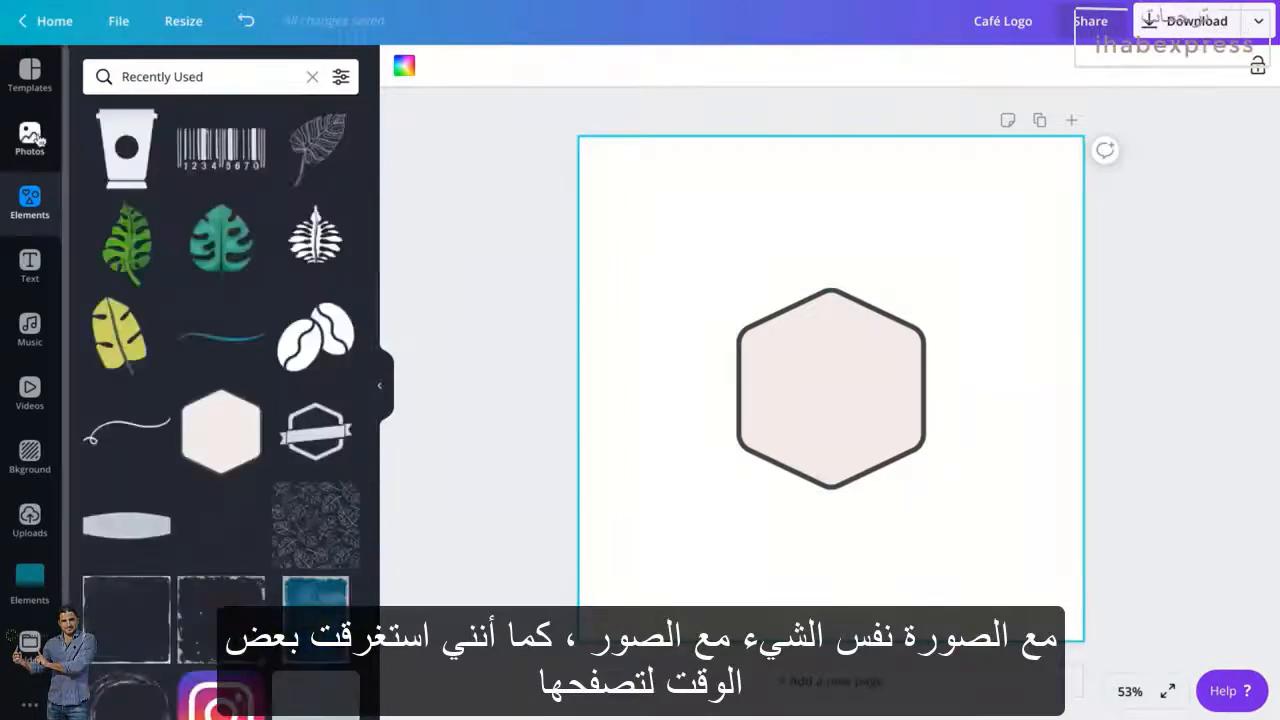
# - Find the coffee beans photo among the recently used photos and set it as the full-page background behind the hexagon
pyautogui.click(38, 140)
pyautogui.scroll(-2, 232, 348)
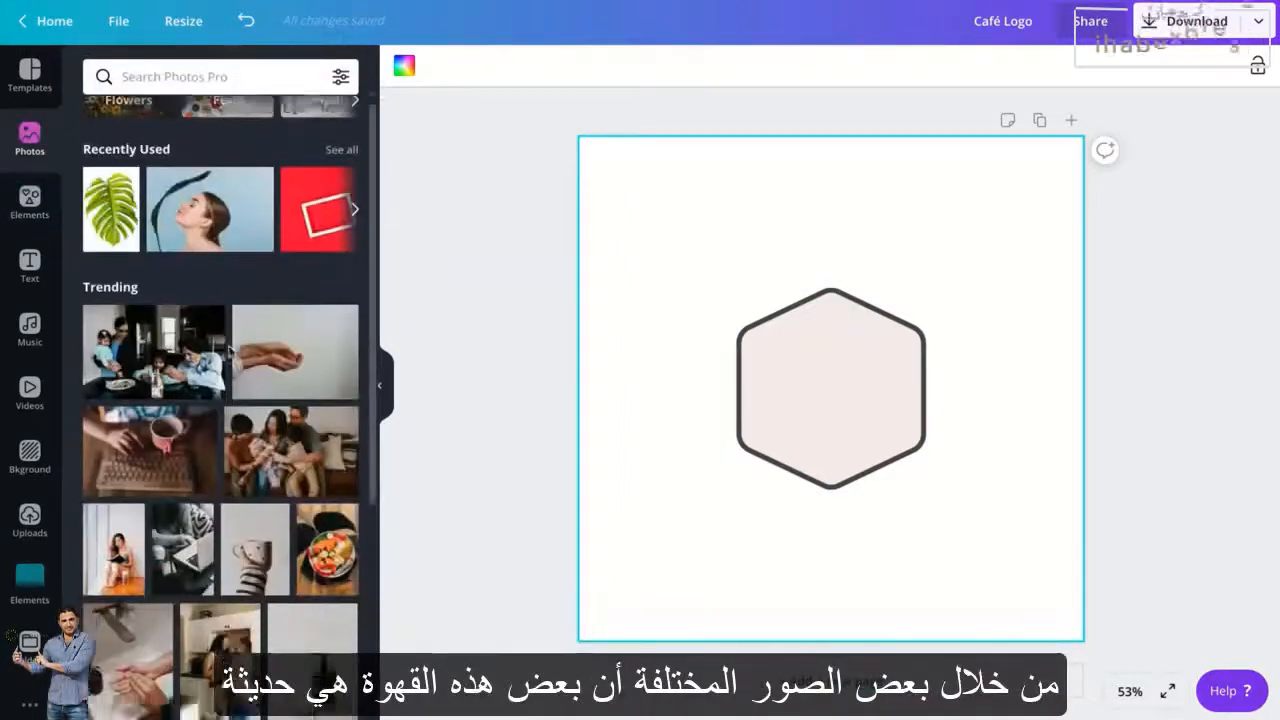
pyautogui.scroll(-10, 230, 348)
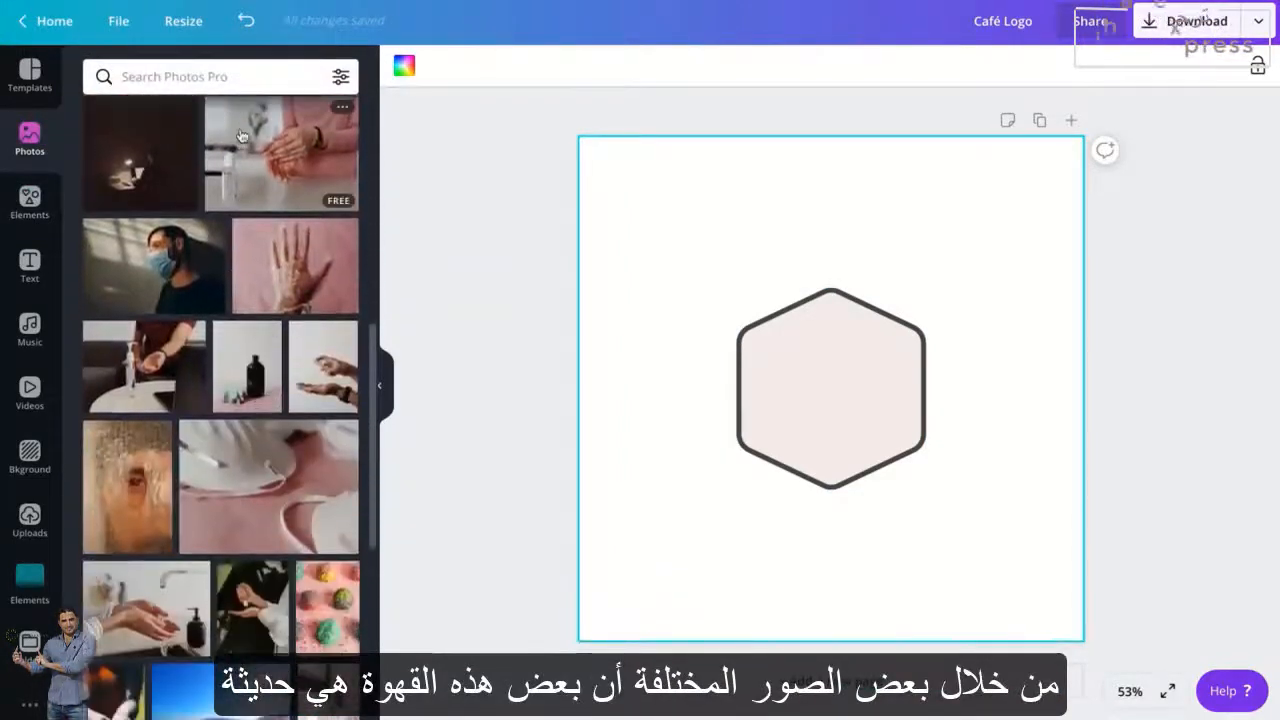
pyautogui.scroll(10, 241, 136)
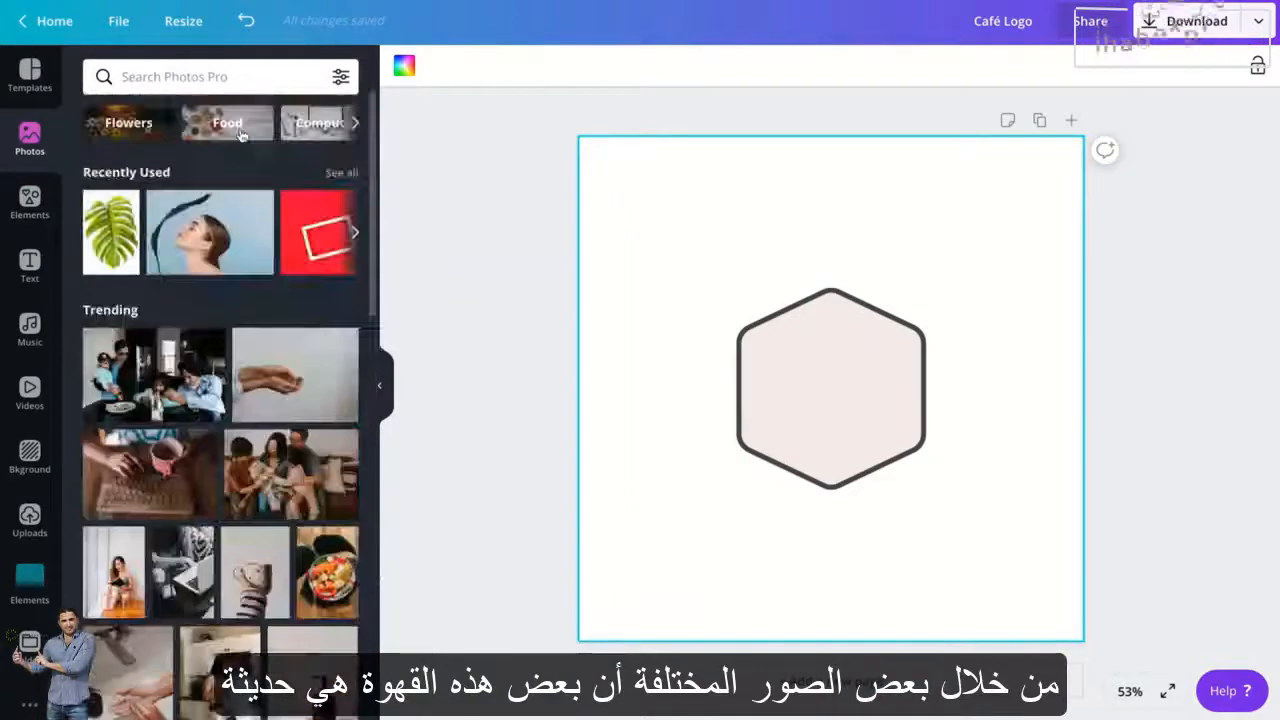
pyautogui.click(341, 173)
pyautogui.scroll(-5, 220, 400)
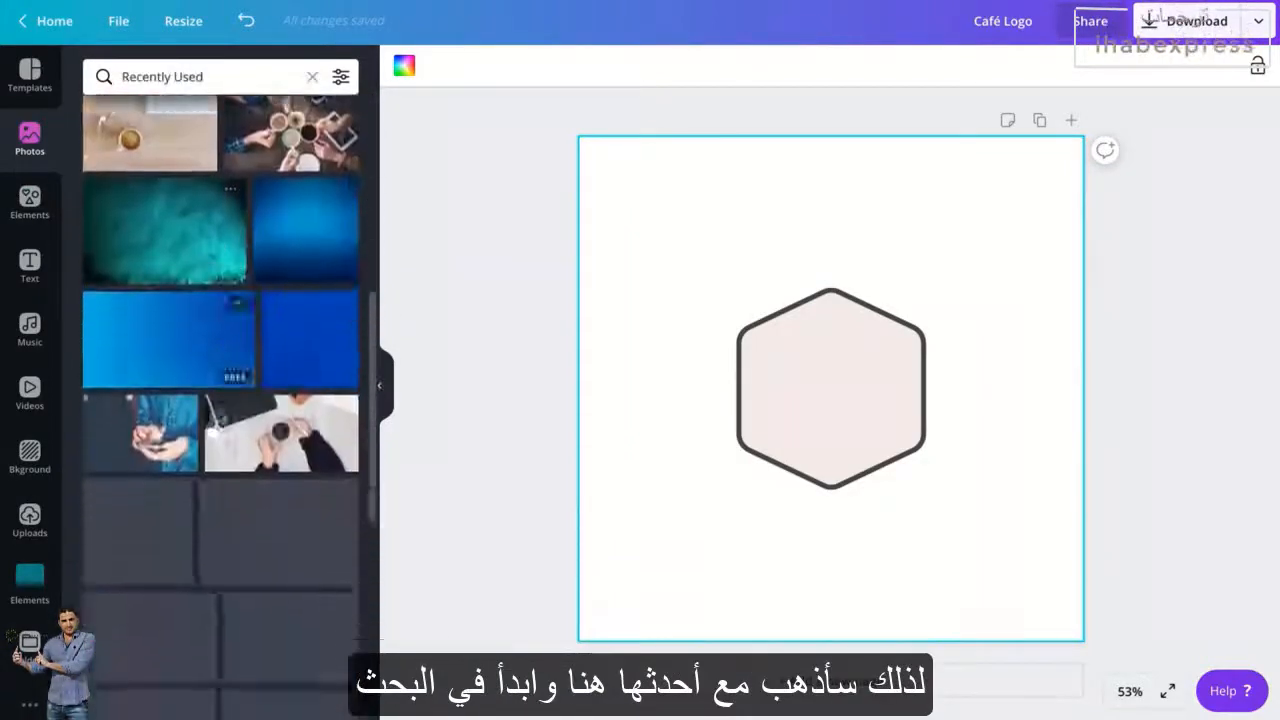
pyautogui.scroll(10, 220, 416)
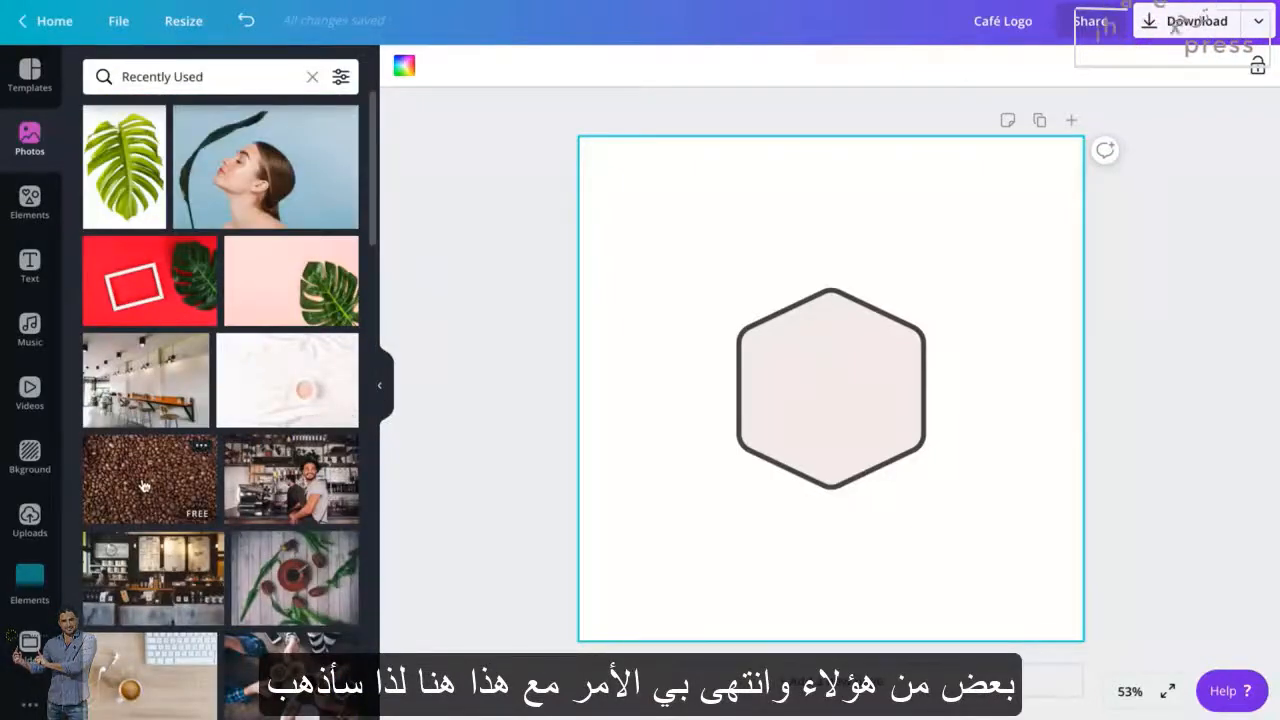
pyautogui.moveTo(145, 486); pyautogui.dragTo(602, 230)
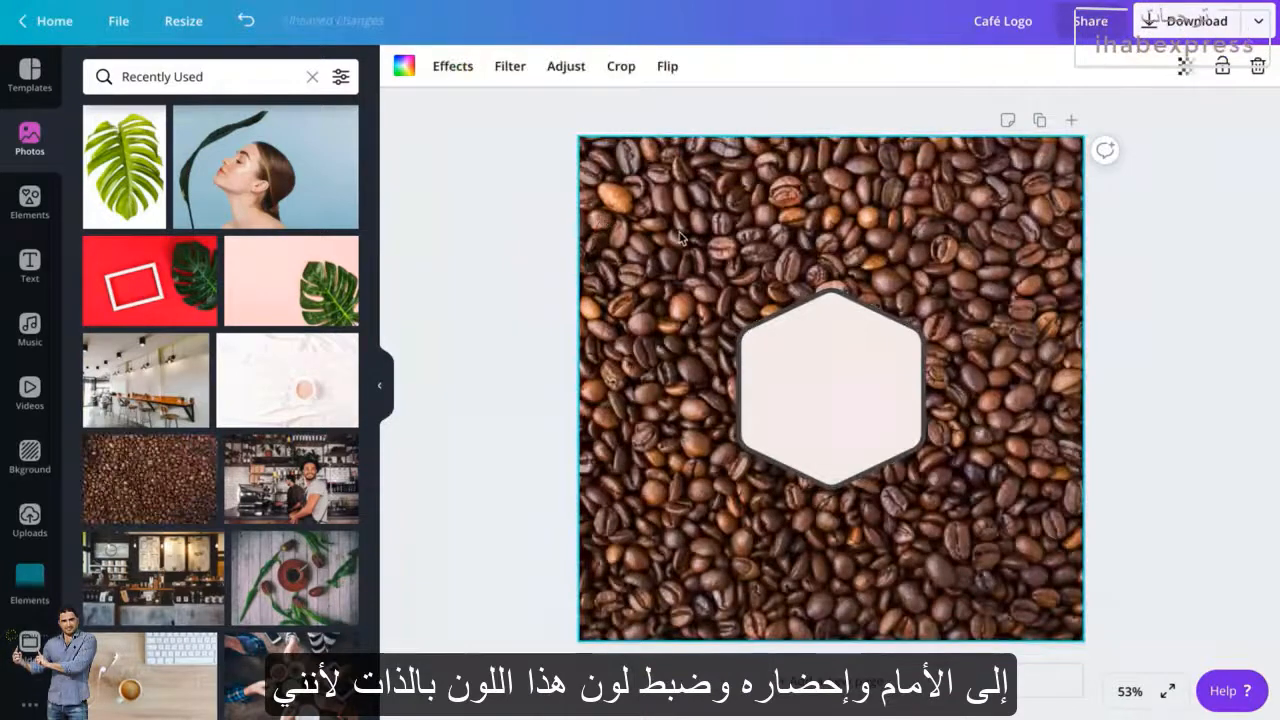
# - Adjust the coffee beans background to brightness -28, contrast 22 and saturation 16, with vignette at 0
pyautogui.click(566, 66)
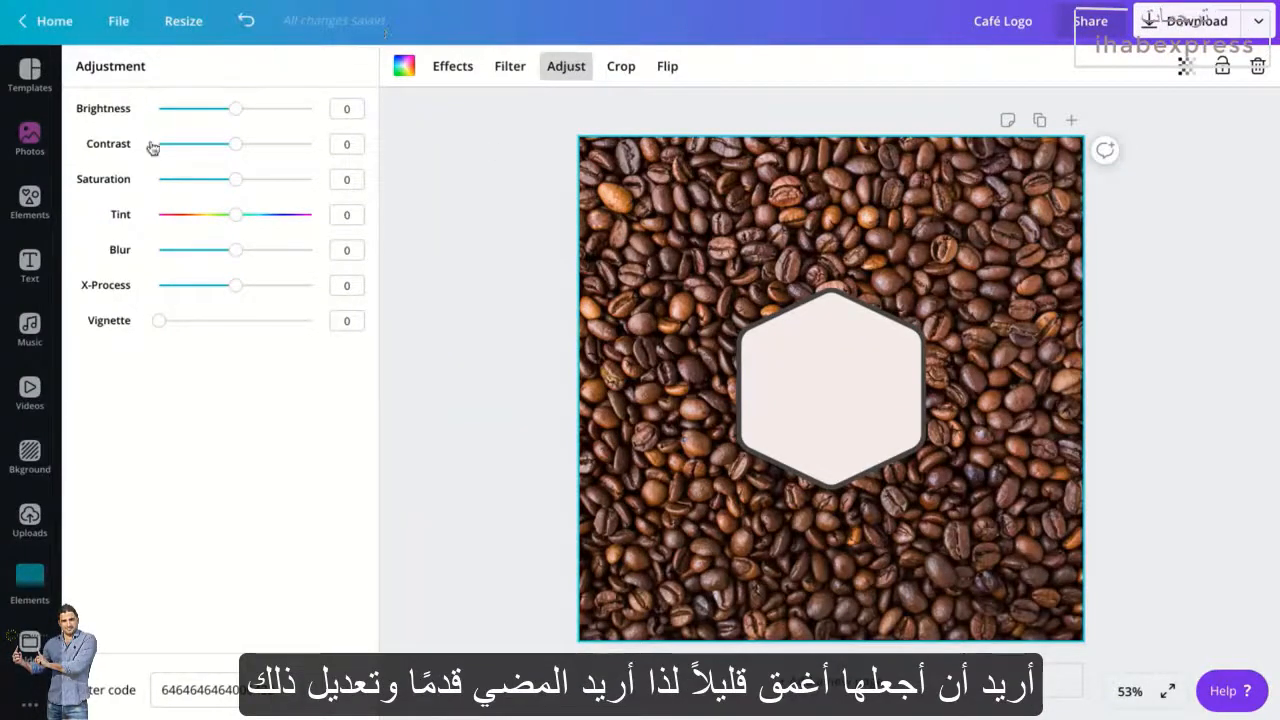
pyautogui.moveTo(235, 108); pyautogui.dragTo(247, 180)
pyautogui.moveTo(158, 320); pyautogui.dragTo(180, 327)
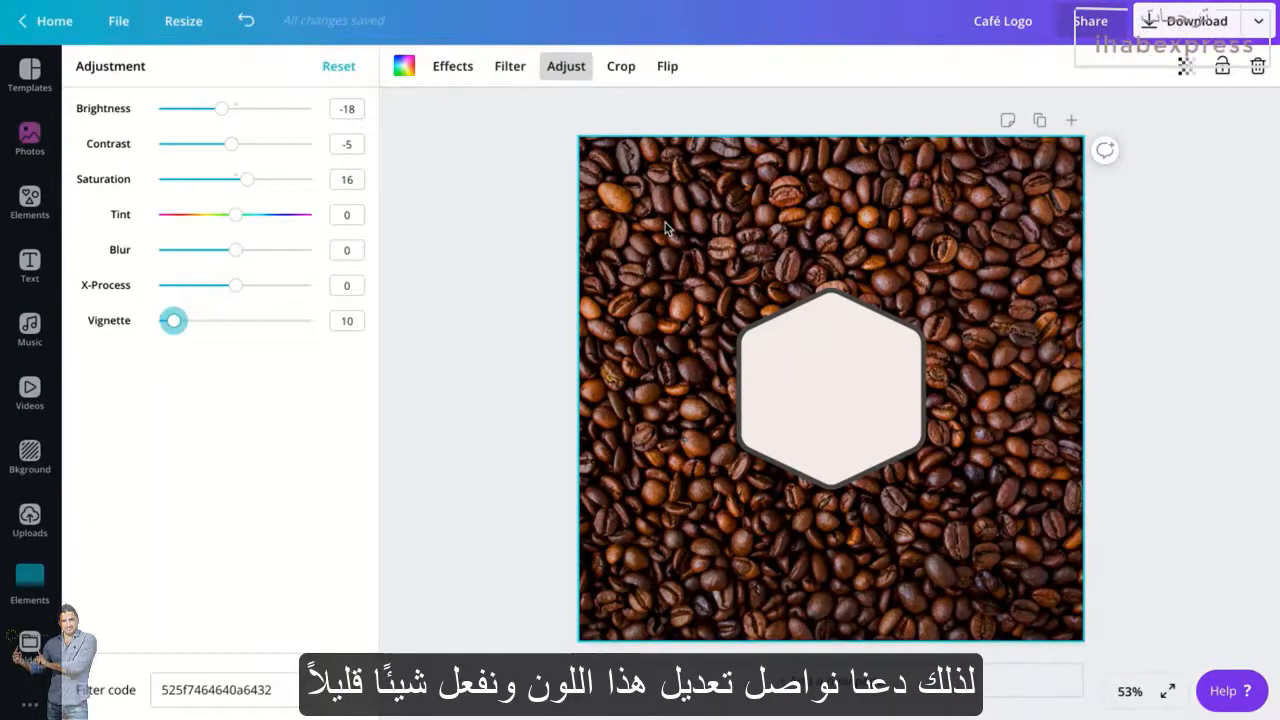
pyautogui.click(222, 110)
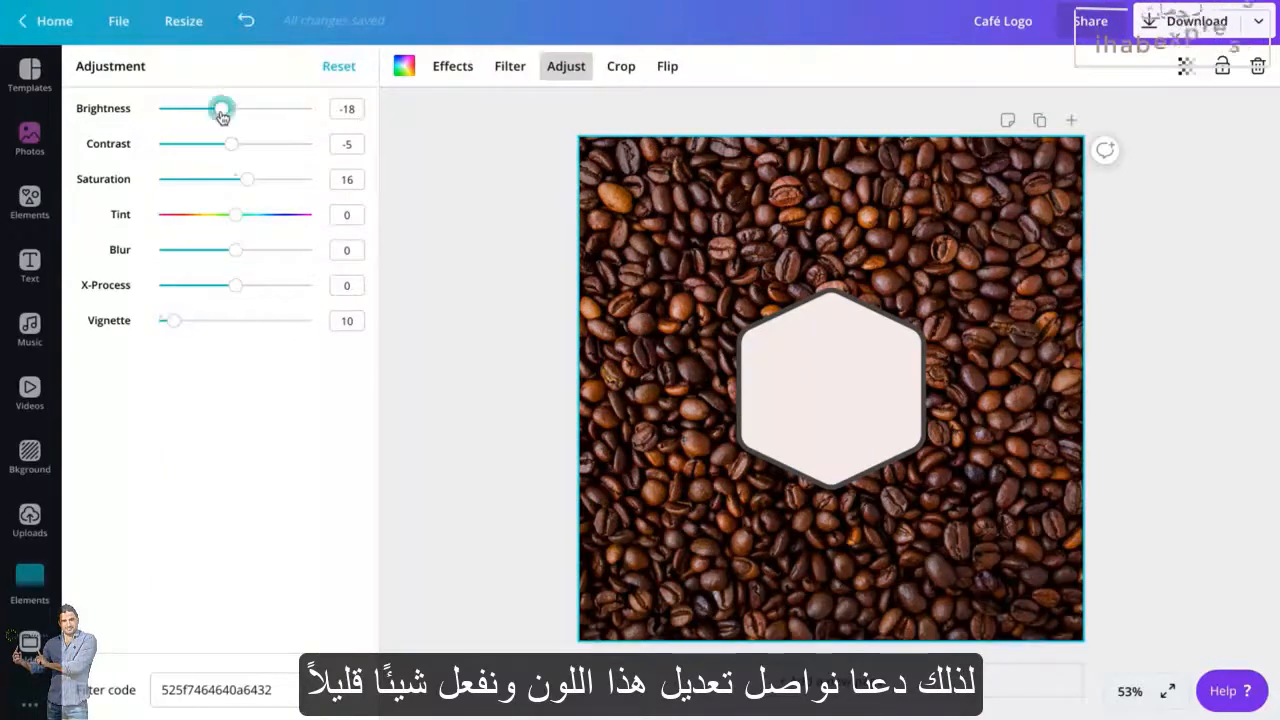
pyautogui.moveTo(222, 117); pyautogui.dragTo(252, 148)
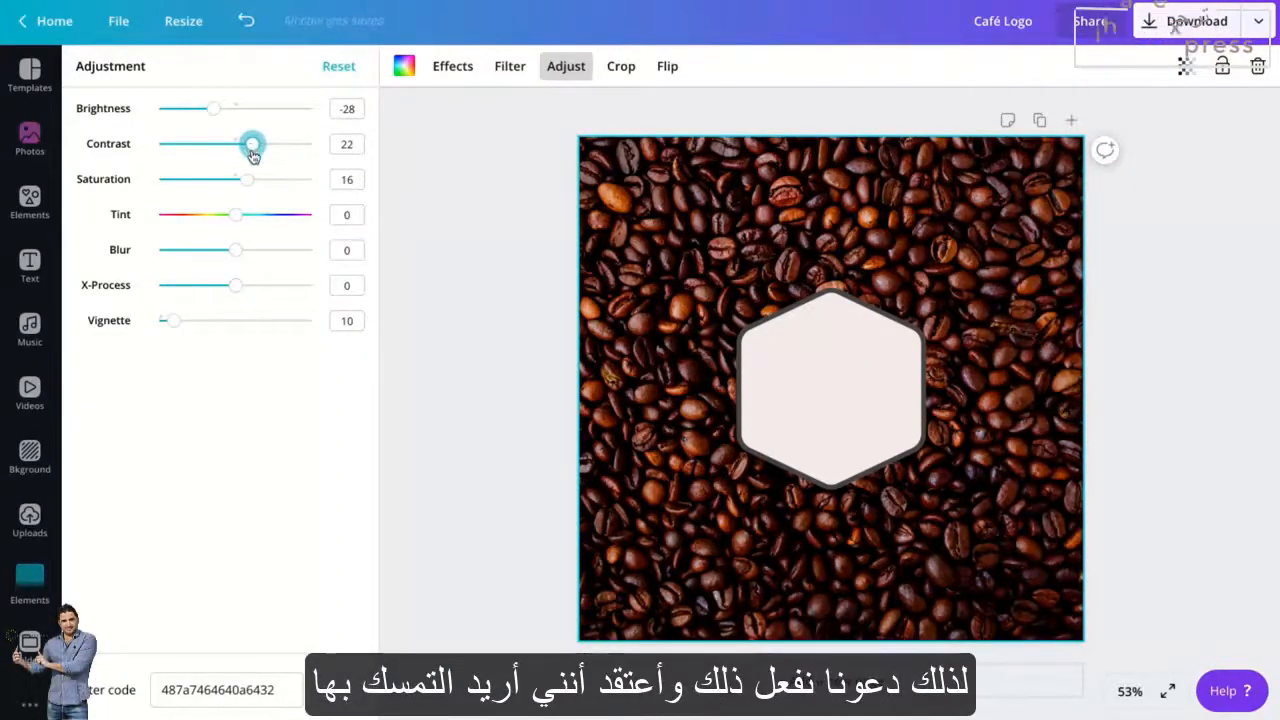
pyautogui.moveTo(174, 322); pyautogui.dragTo(152, 322)
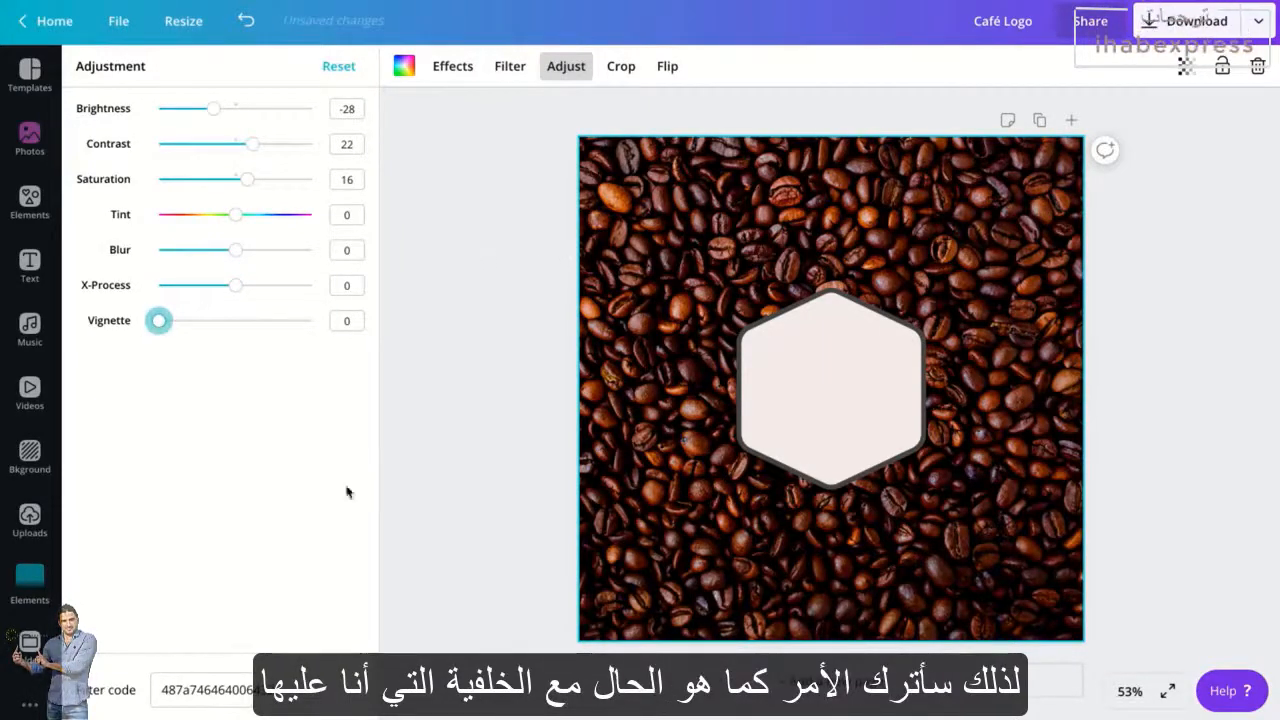
pyautogui.click(531, 386)
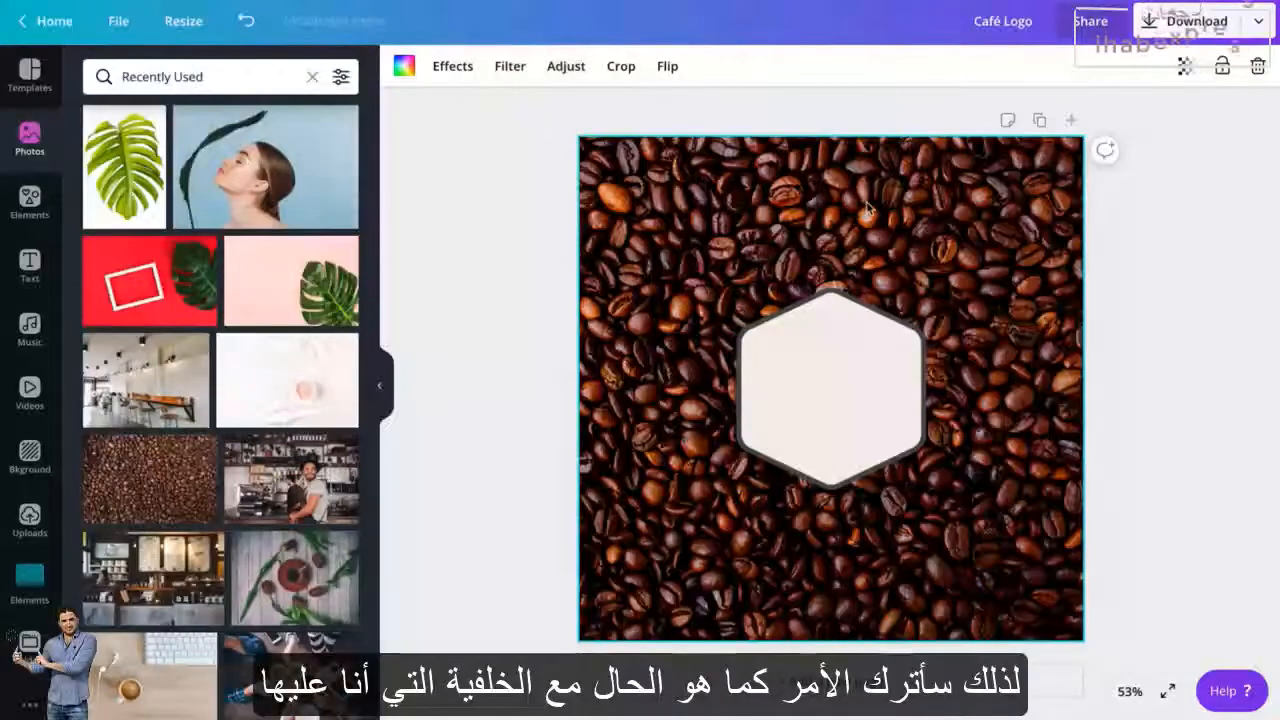
# - Change the hexagon badge's outline color to the dark reddish brown #40110c
pyautogui.click(831, 390)
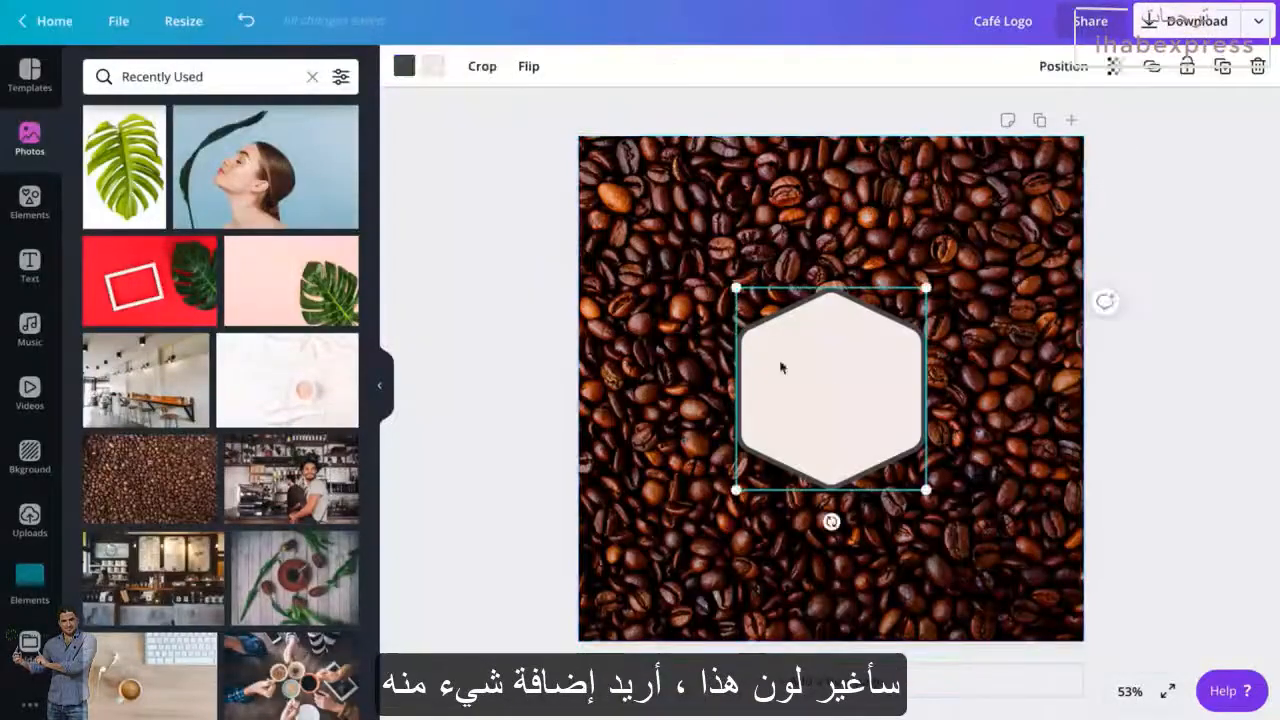
pyautogui.click(404, 66)
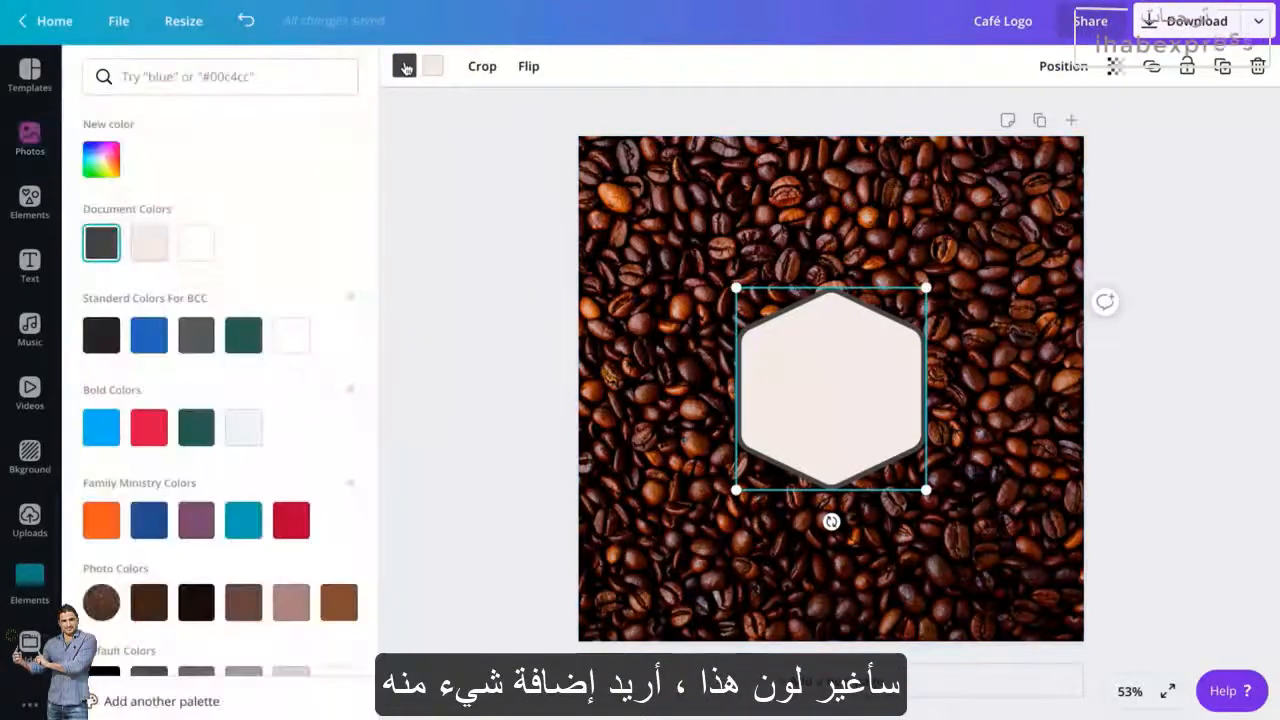
pyautogui.click(149, 603)
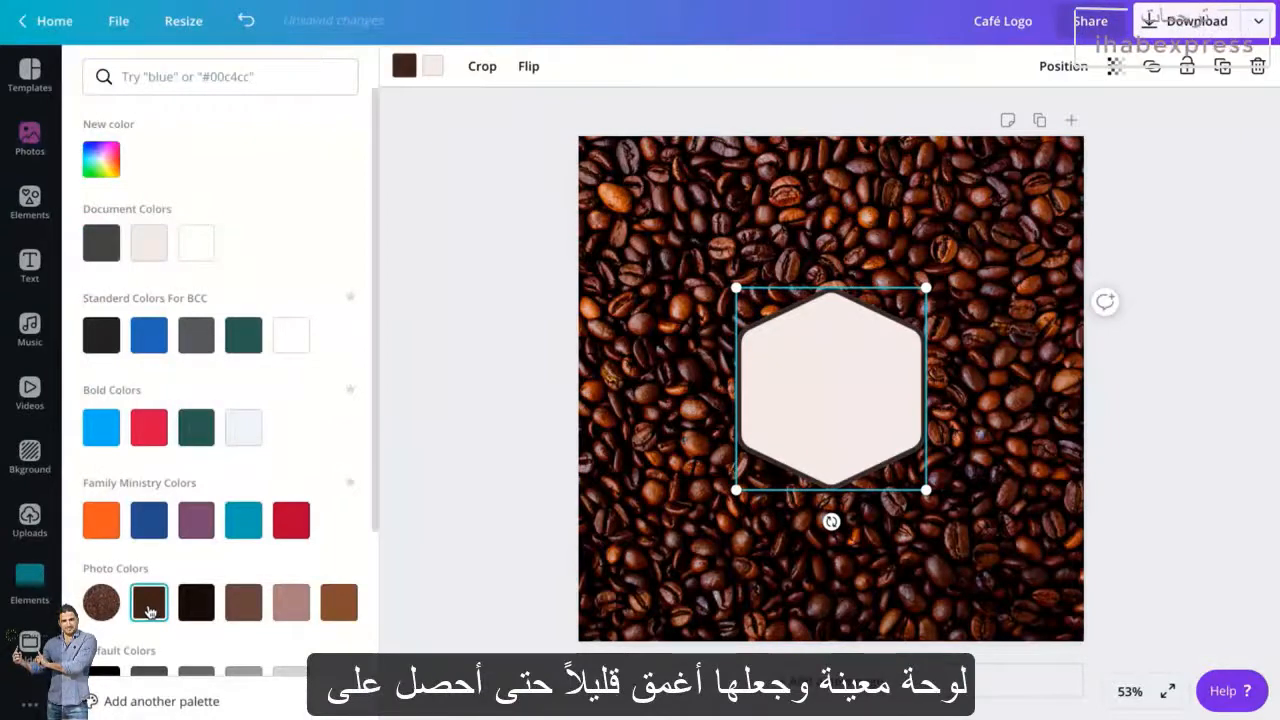
pyautogui.click(103, 162)
pyautogui.click(239, 343)
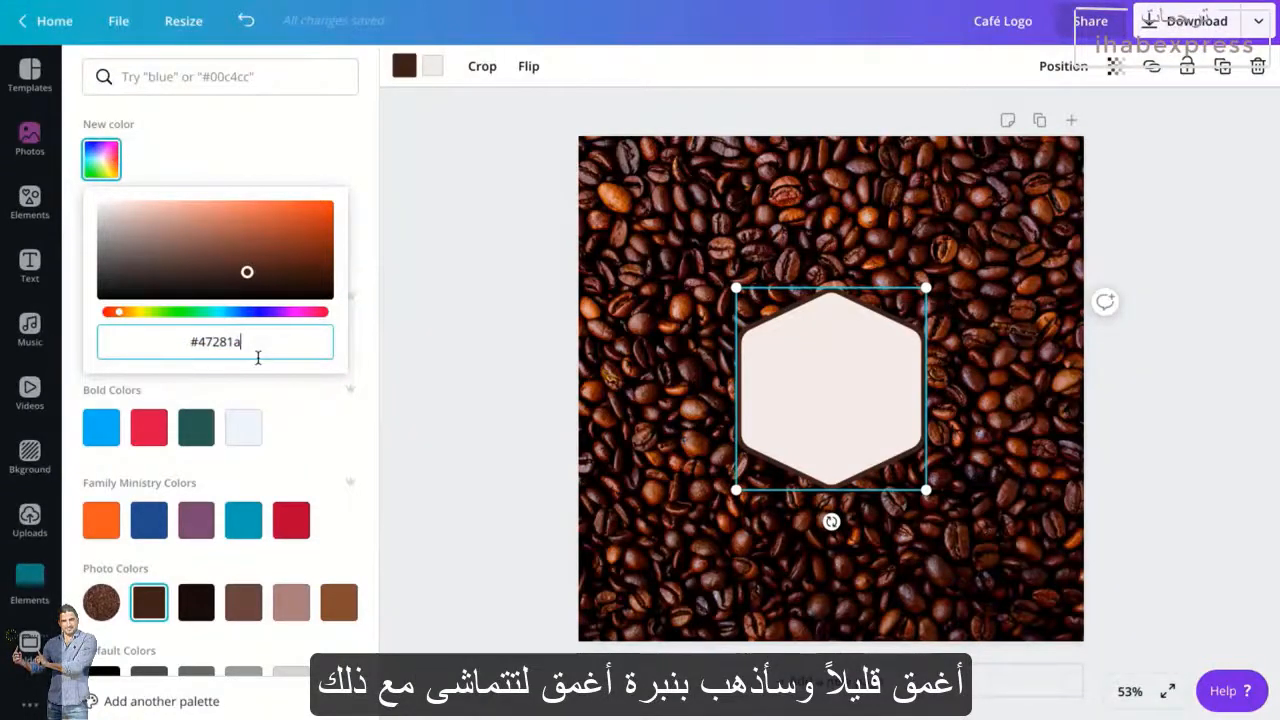
pyautogui.press('BackSpace')
pyautogui.press('BackSpace')
pyautogui.press('BackSpace')
pyautogui.press('BackSpace')
pyautogui.press('BackSpace')
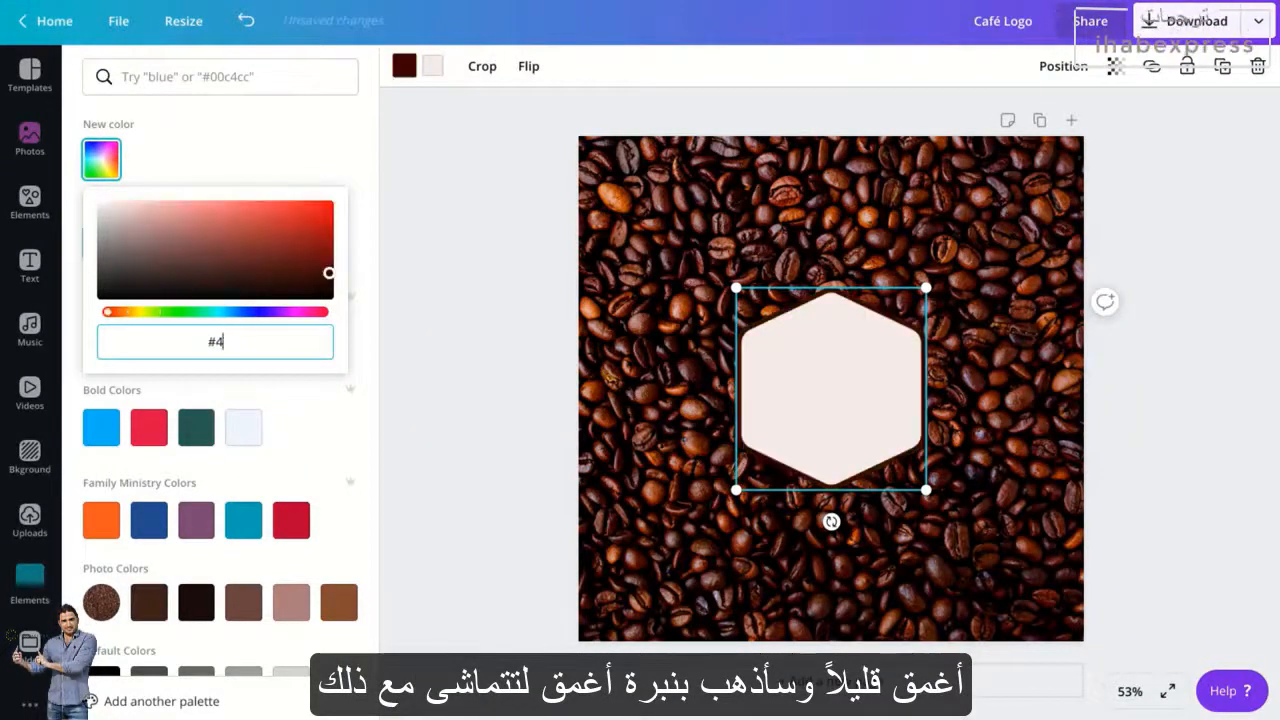
pyautogui.write('110')
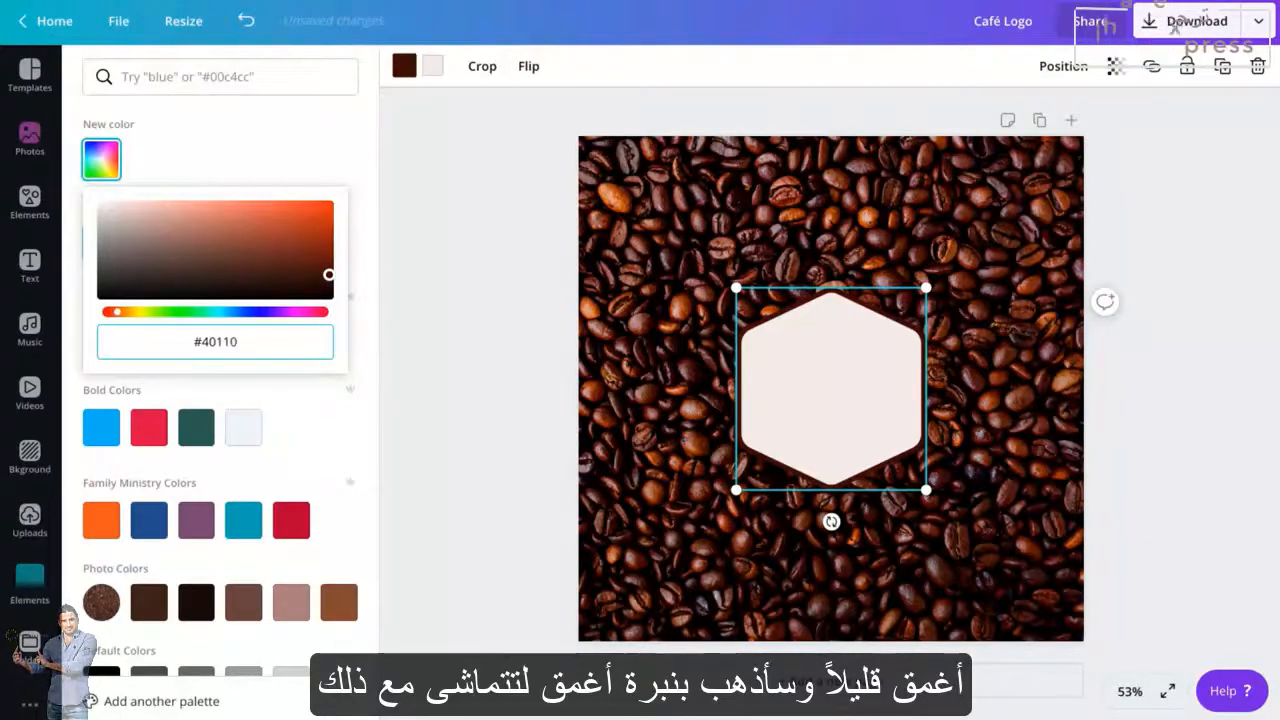
pyautogui.write('c')
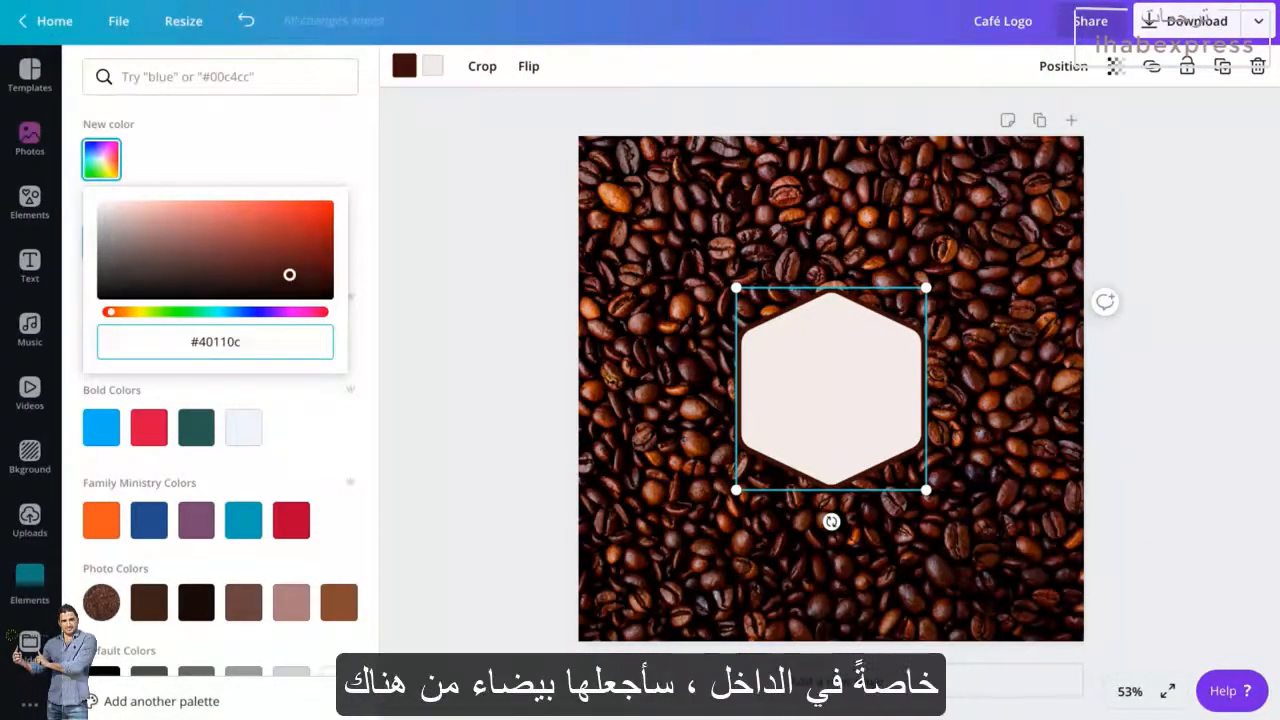
pyautogui.press('Return')
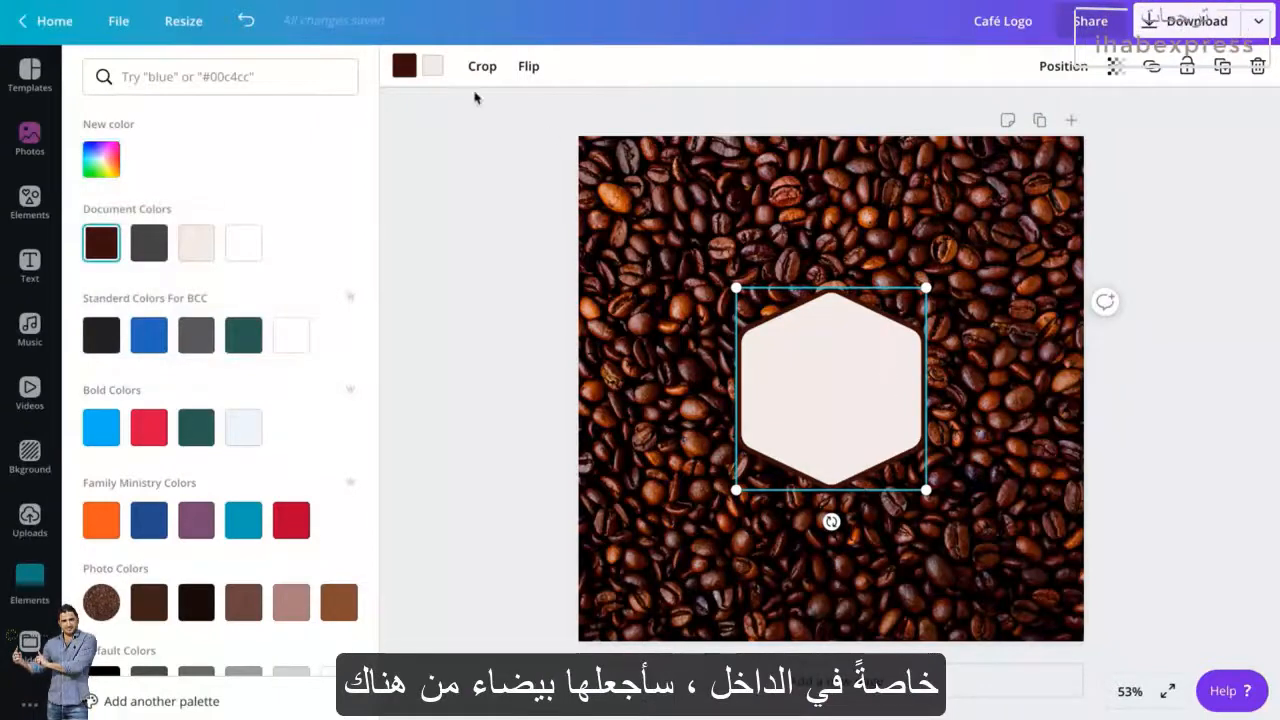
# - Make the hexagon's fill white, then enlarge the badge slightly and recenter it on the page
pyautogui.click(243, 242)
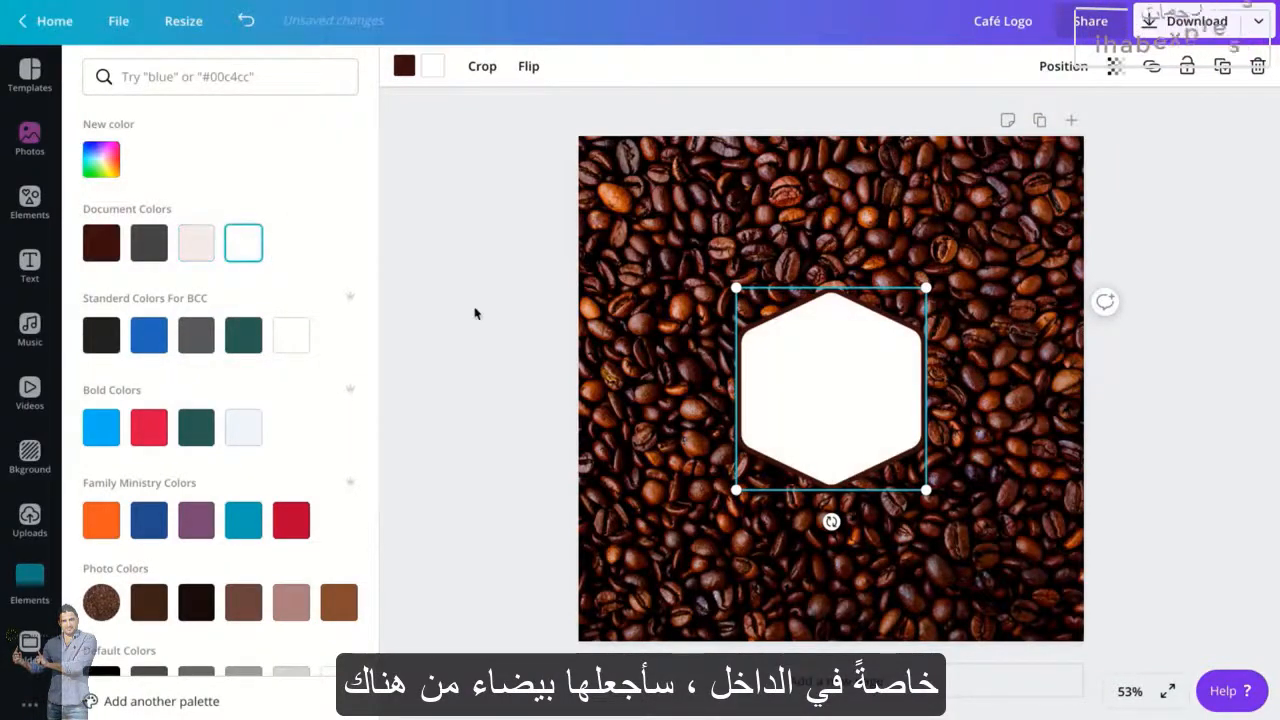
pyautogui.click(477, 313)
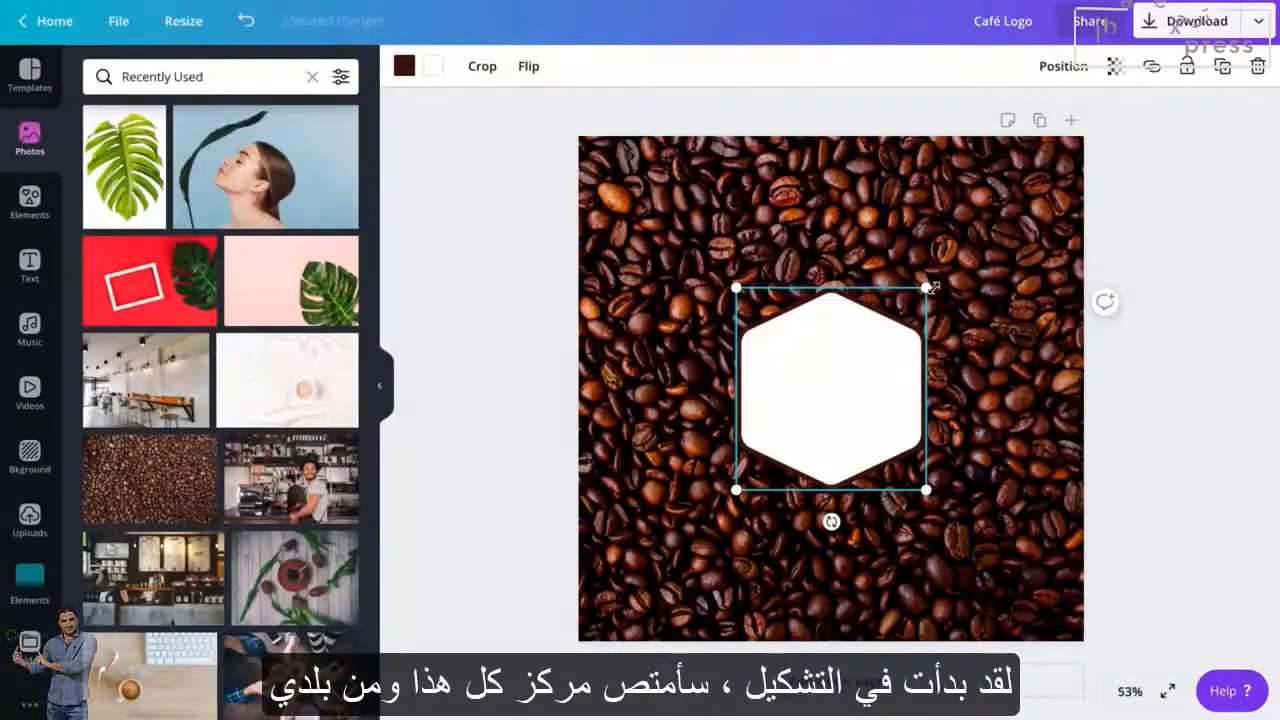
pyautogui.moveTo(936, 279); pyautogui.dragTo(944, 272)
pyautogui.moveTo(849, 394)
pyautogui.mouseDown()
pyautogui.moveTo(849, 409)
pyautogui.moveTo(846, 397)
pyautogui.mouseUp()
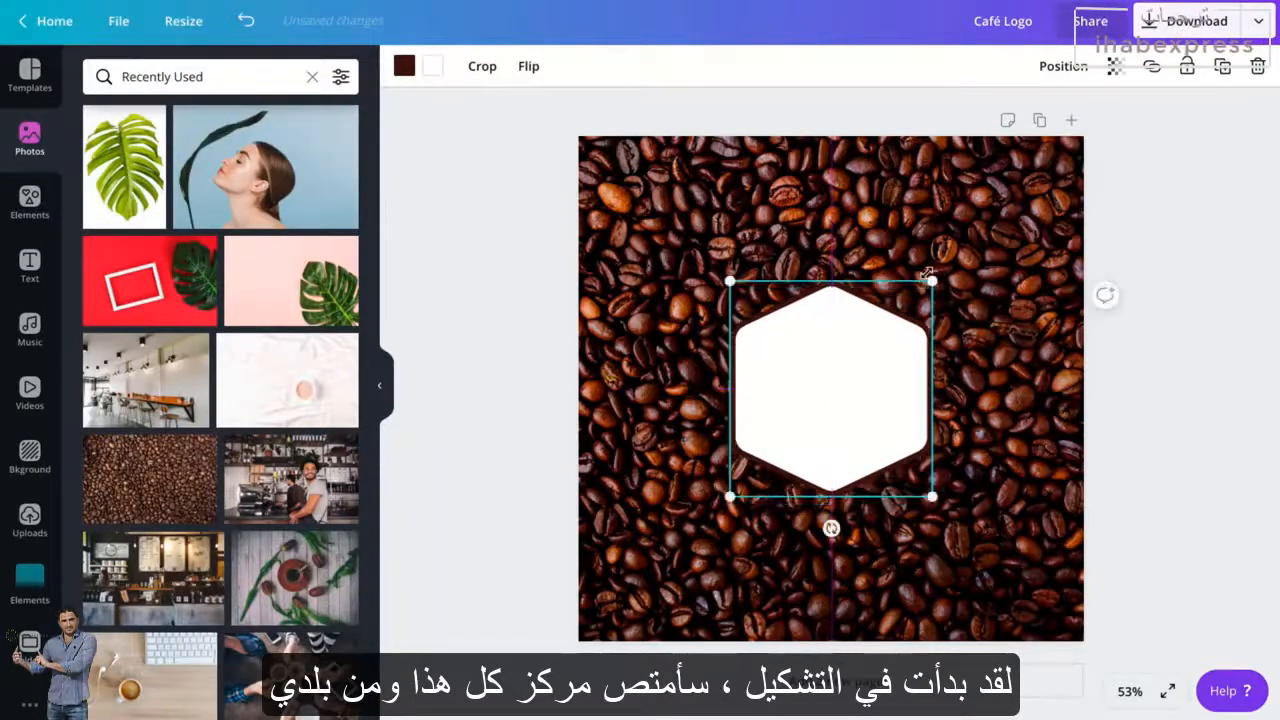
pyautogui.moveTo(929, 274); pyautogui.dragTo(950, 262)
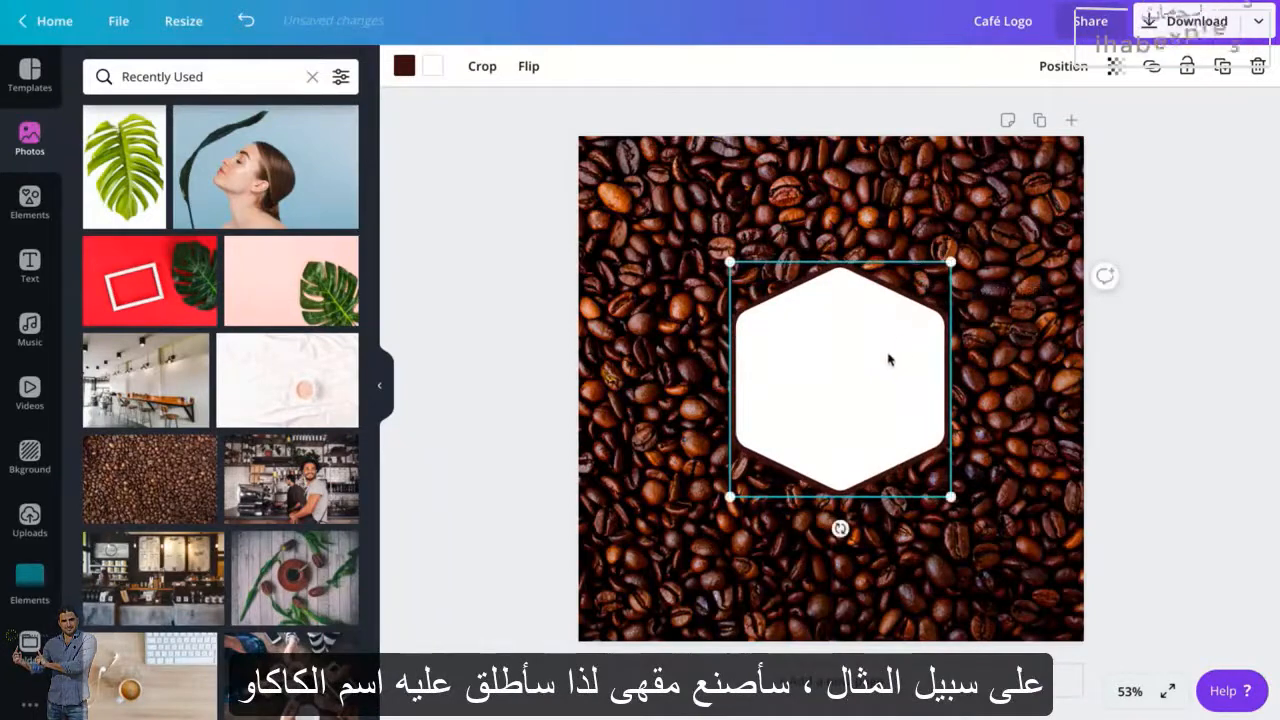
pyautogui.moveTo(865, 381); pyautogui.dragTo(857, 383)
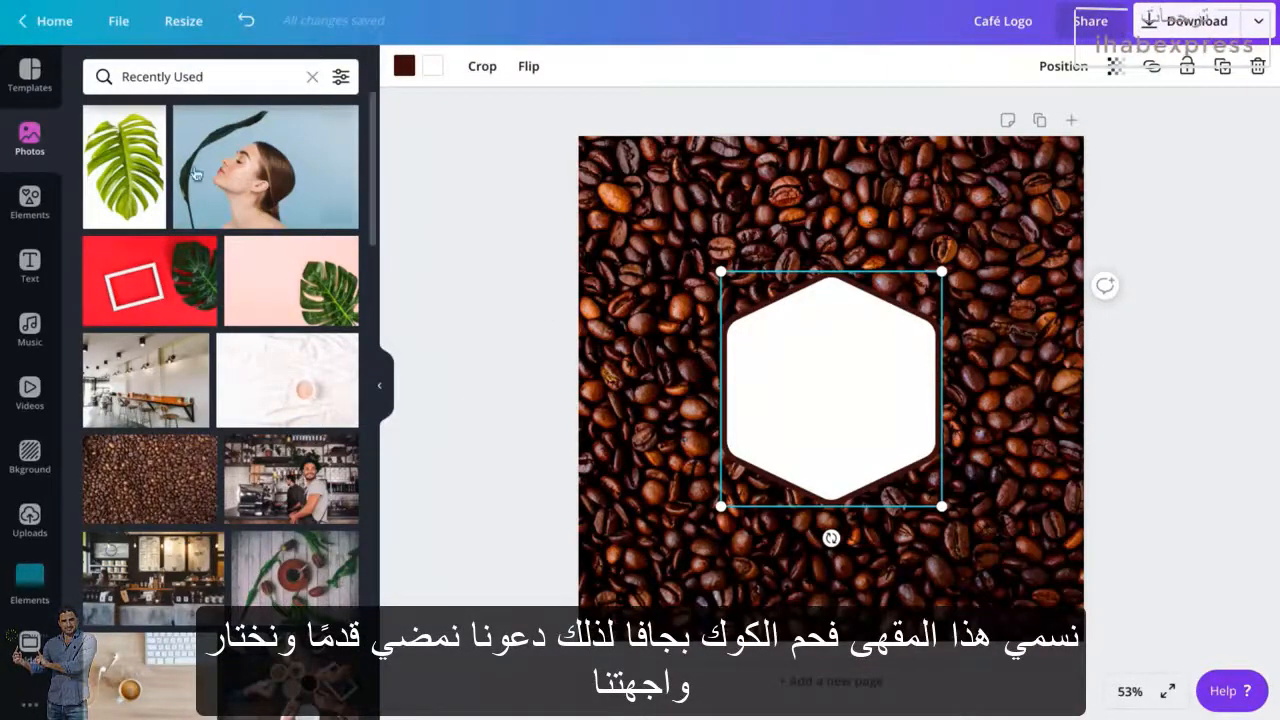
# - Add a heading centered over the white hexagon and color its text the same dark brown as the badge outline
pyautogui.click(30, 265)
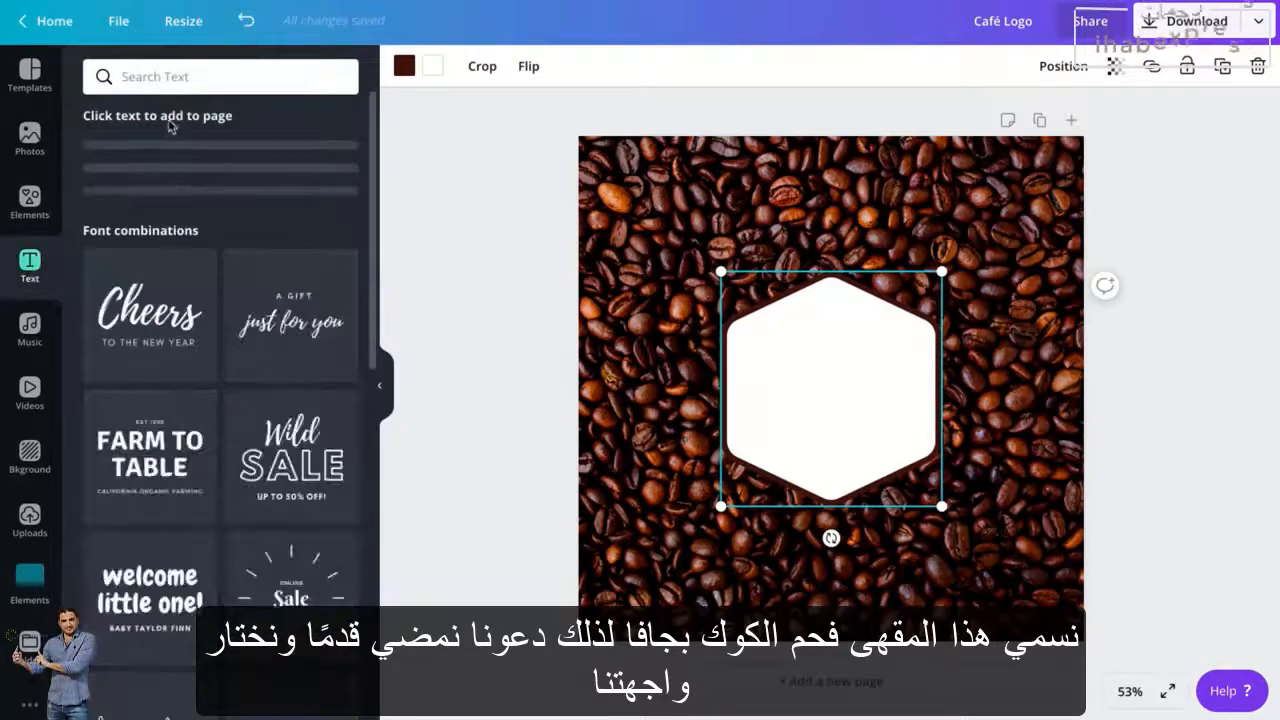
pyautogui.click(149, 167)
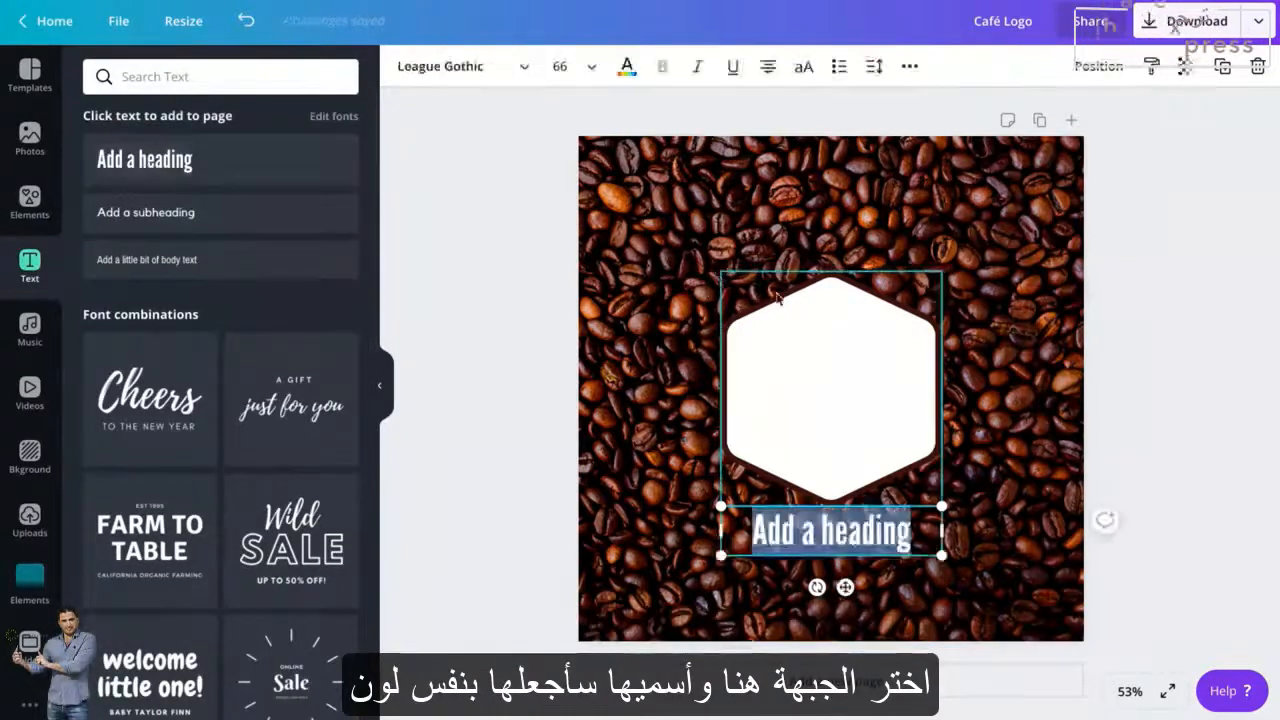
pyautogui.moveTo(845, 588); pyautogui.dragTo(839, 420)
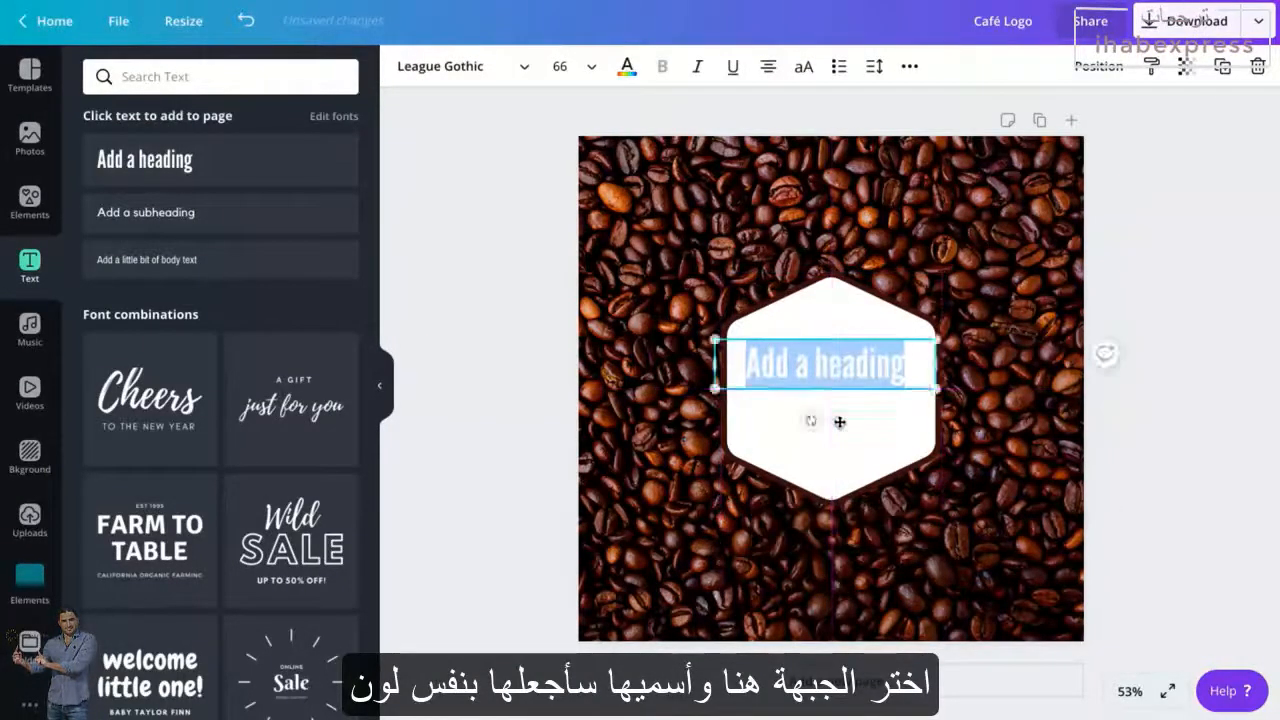
pyautogui.click(628, 67)
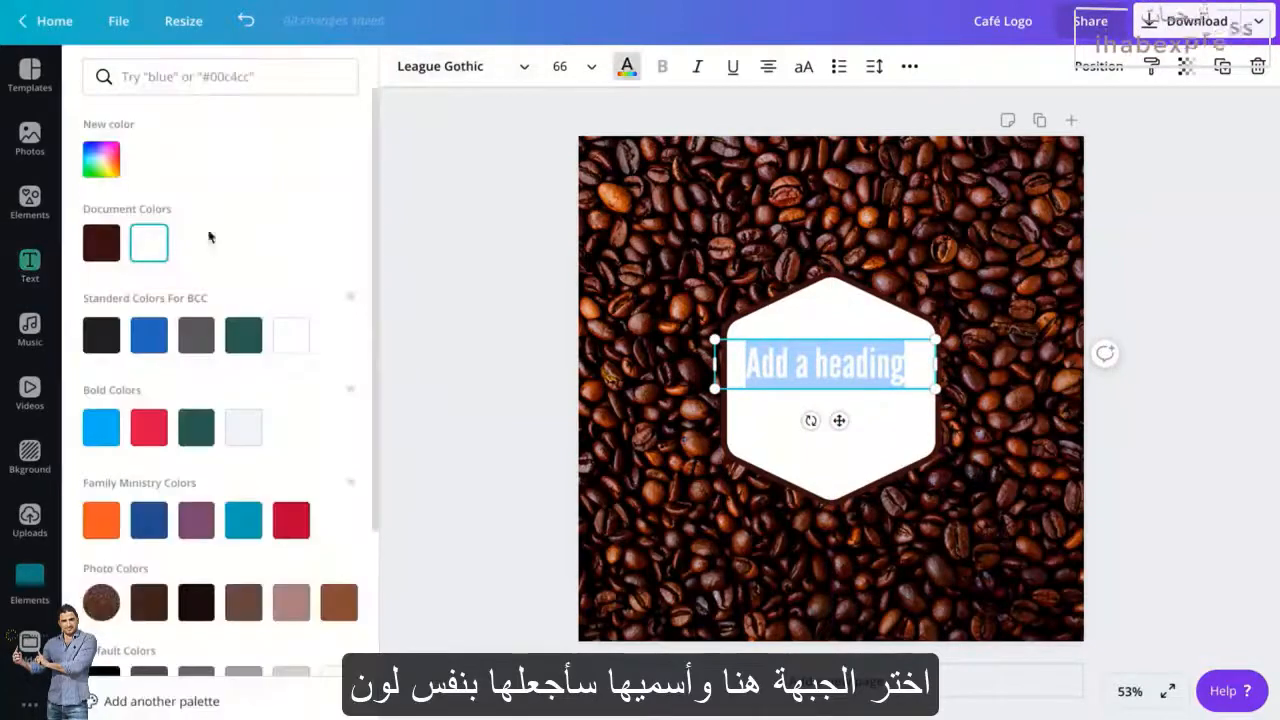
pyautogui.click(101, 242)
pyautogui.moveTo(840, 421); pyautogui.dragTo(845, 421)
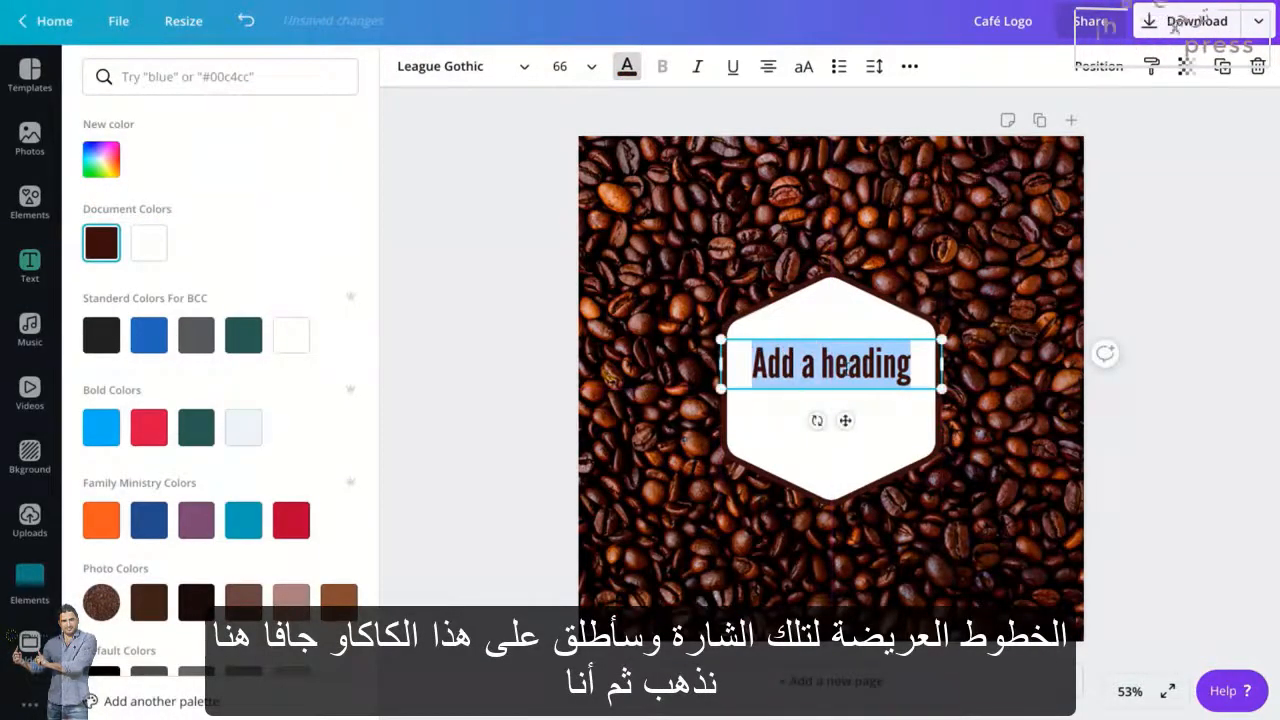
# - Replace the heading's placeholder with the café name "coco java" on two lines
pyautogui.write('COCO')
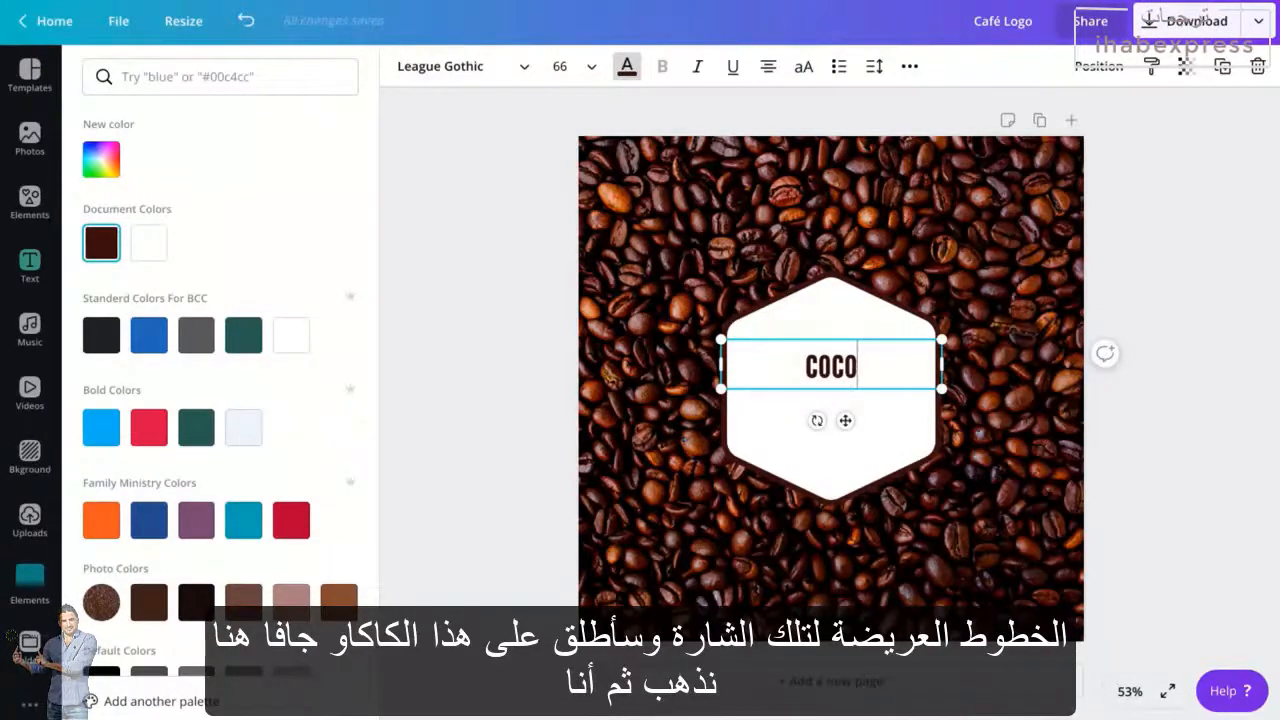
pyautogui.press('Return')
pyautogui.write('ja')
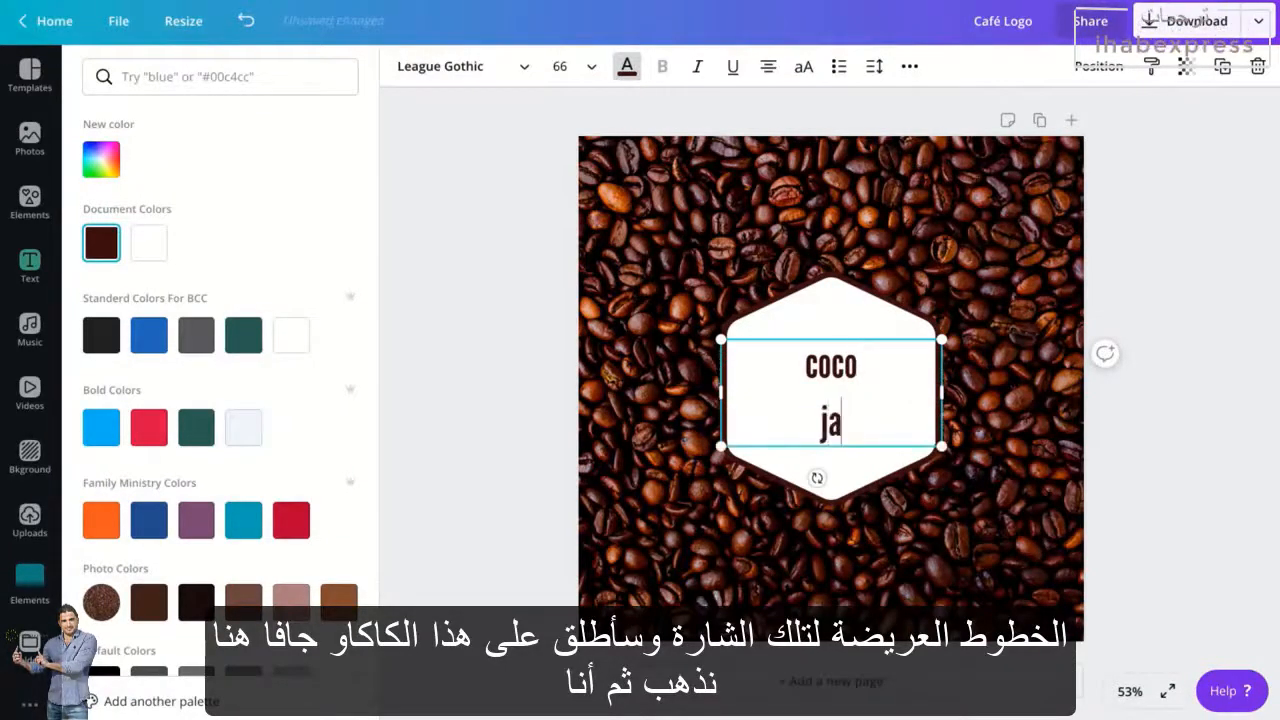
pyautogui.write('va')
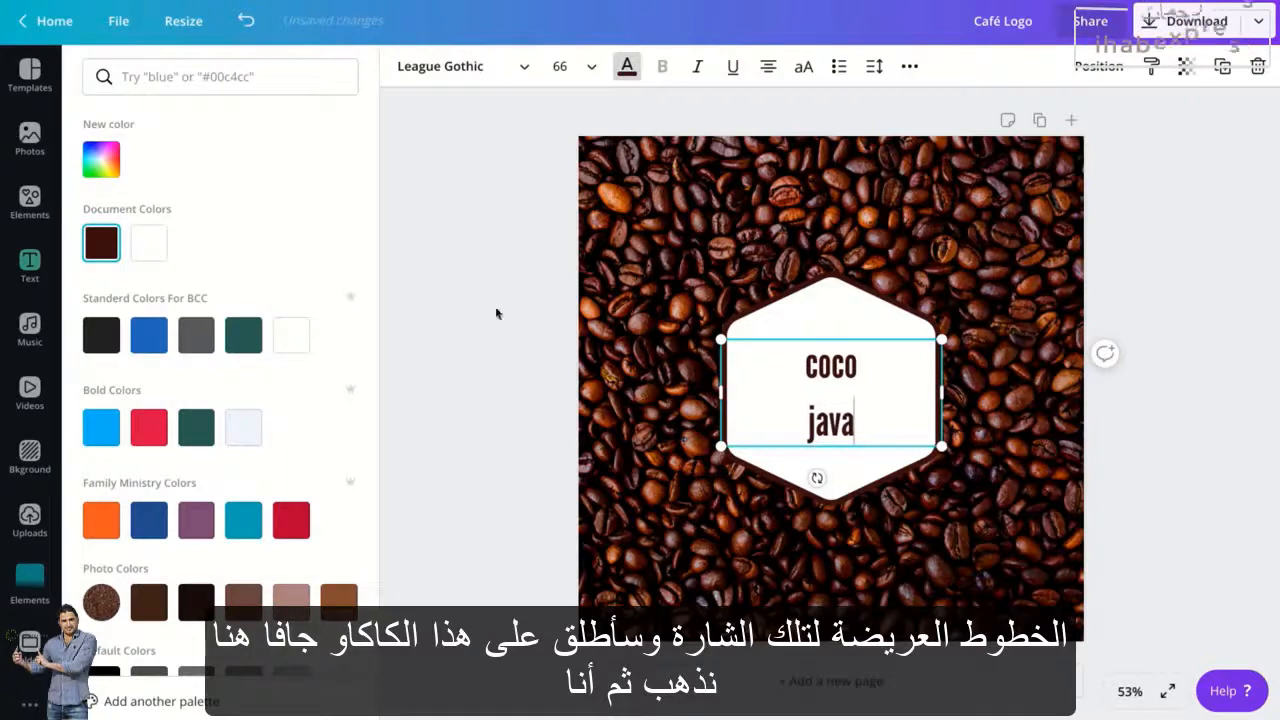
pyautogui.click(849, 383)
pyautogui.click(586, 344)
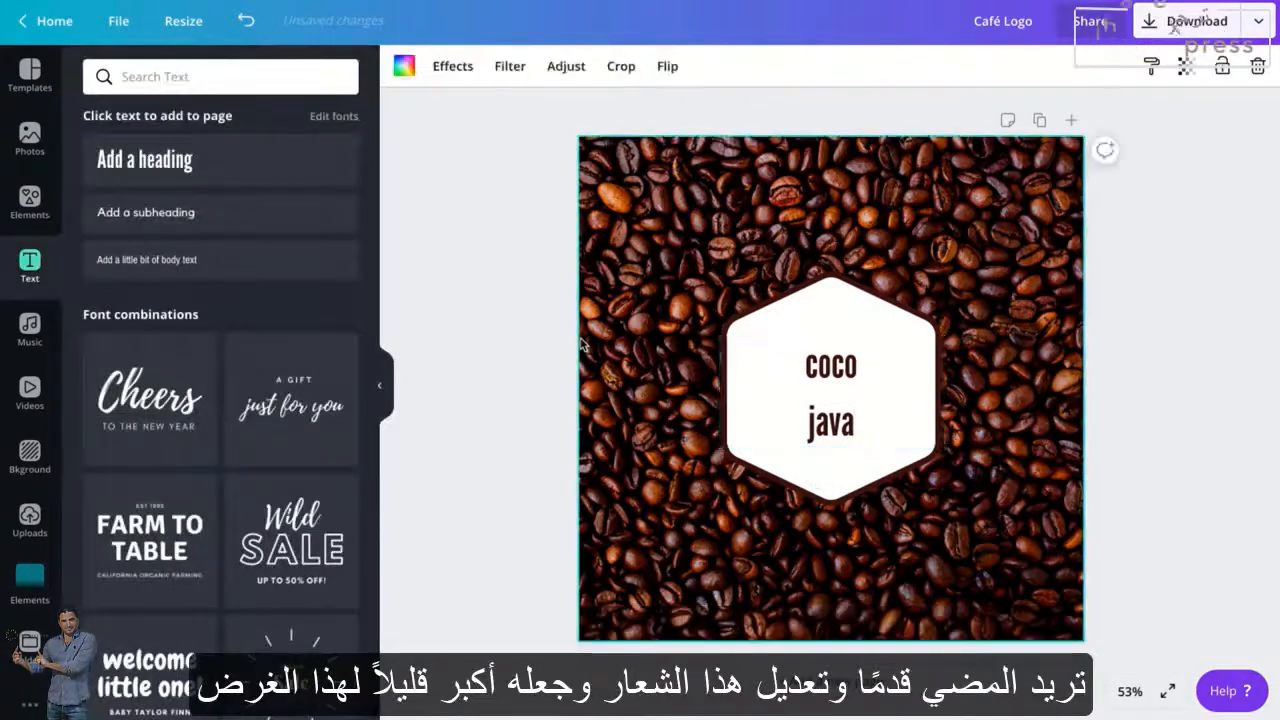
# - Enlarge the "coco java" text to font size 96
pyautogui.click(833, 397)
pyautogui.click(560, 66)
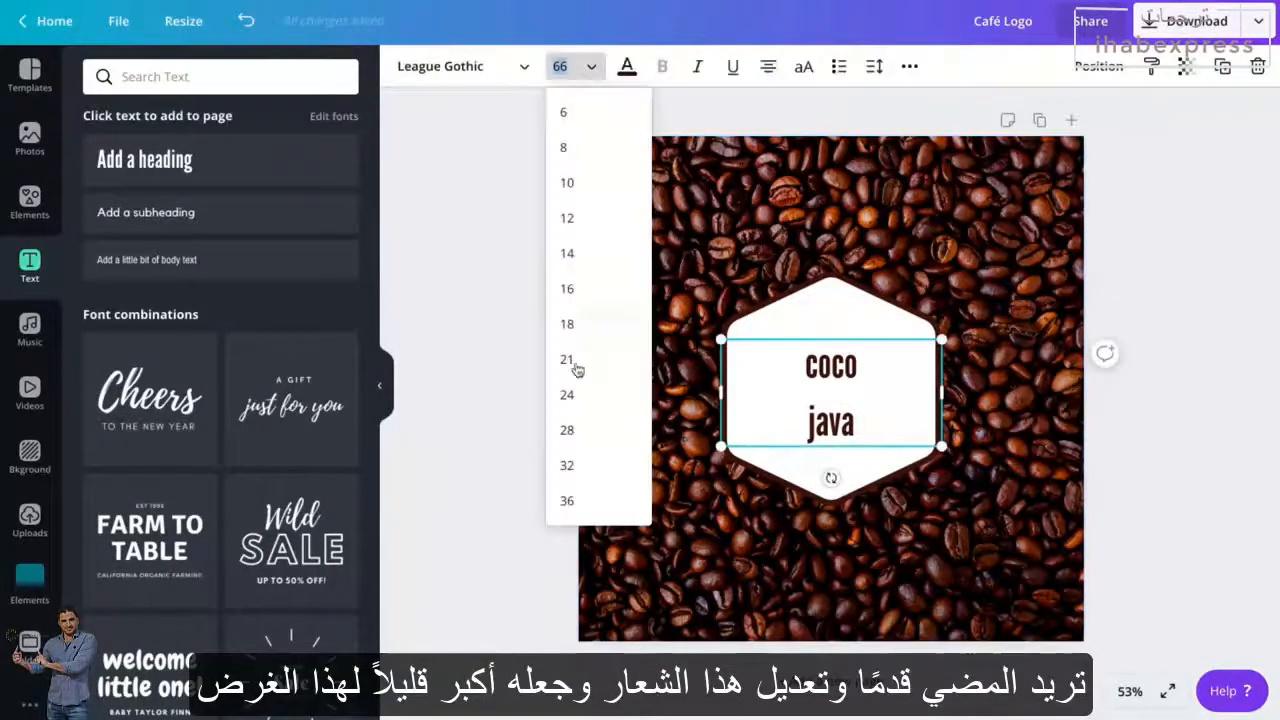
pyautogui.click(570, 504)
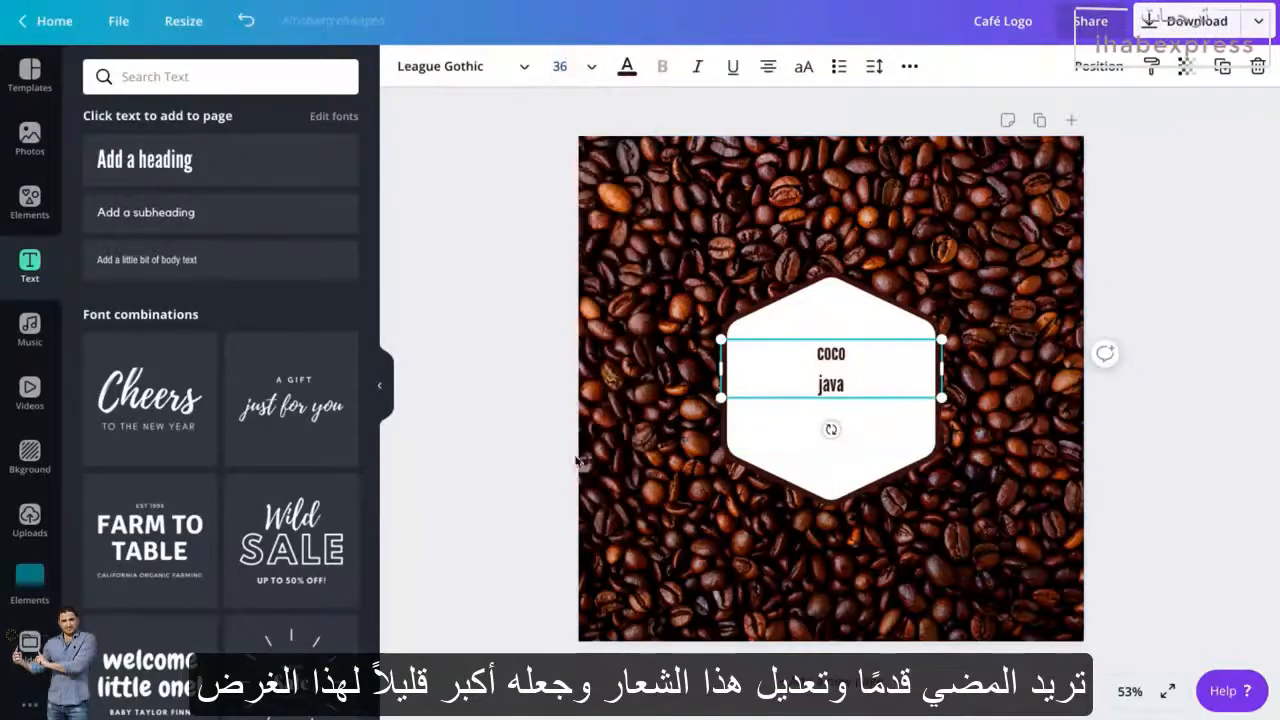
pyautogui.click(575, 66)
pyautogui.scroll(-3, 575, 410)
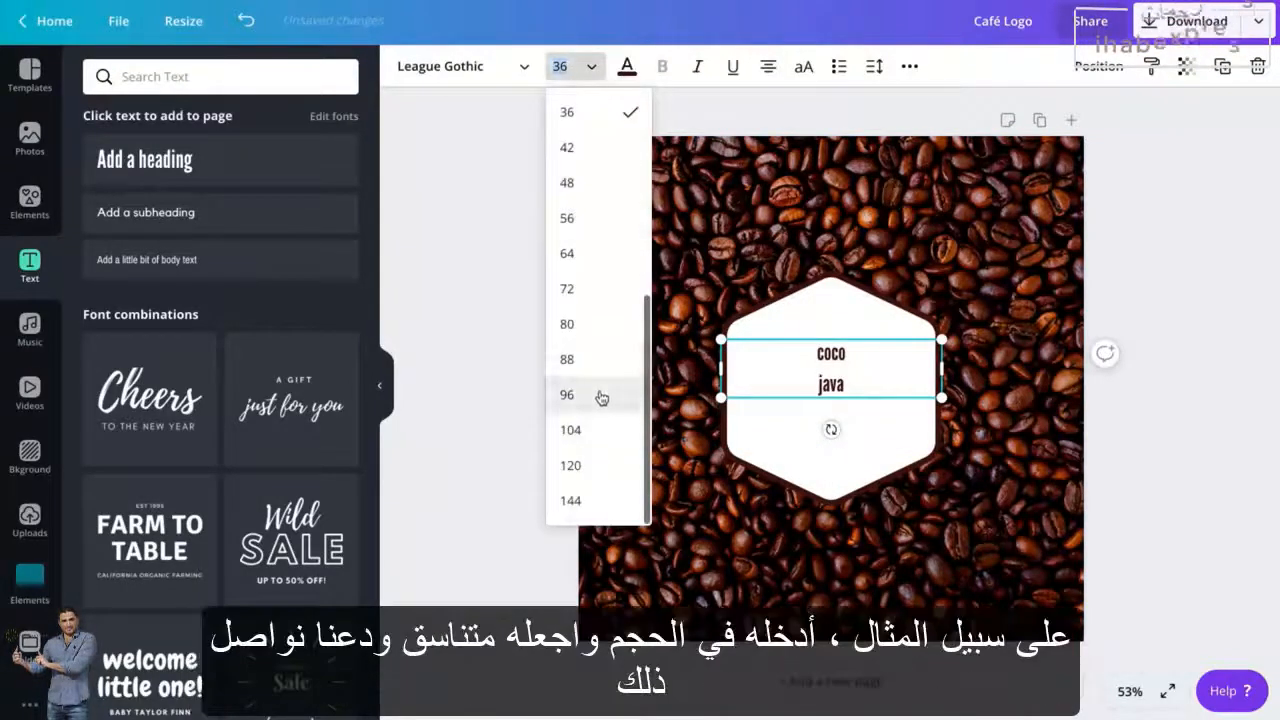
pyautogui.click(600, 396)
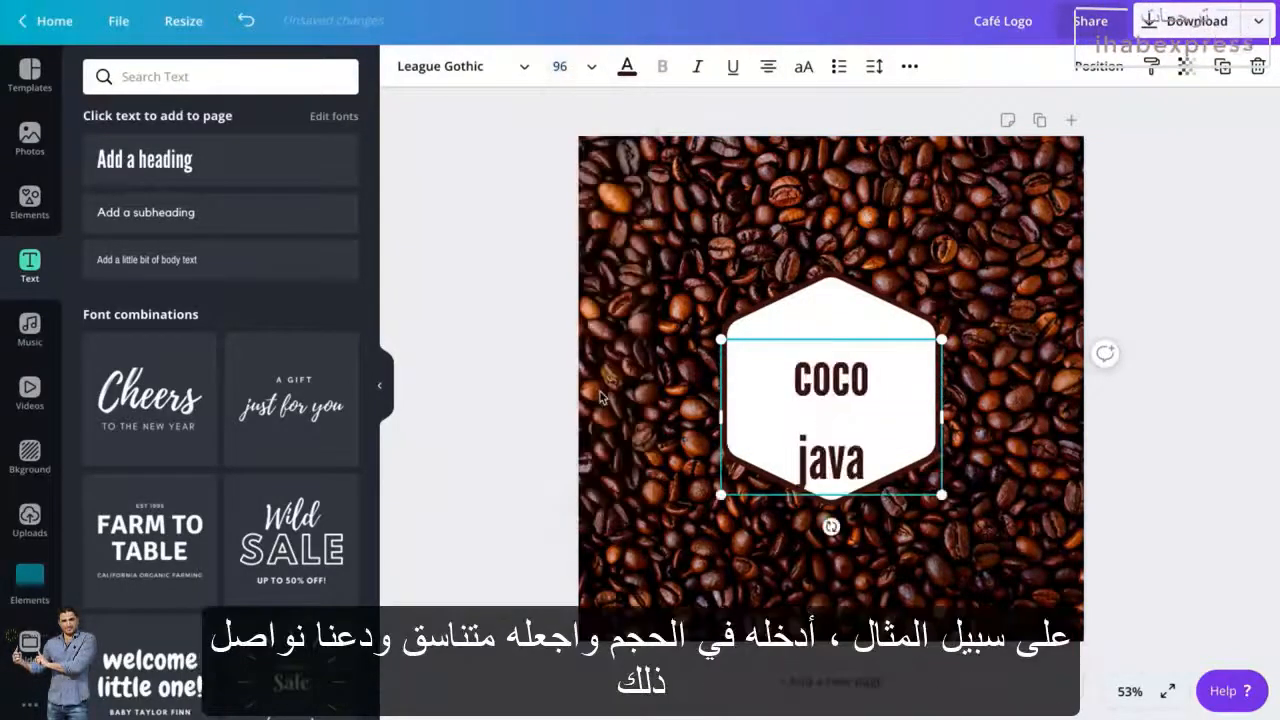
# - Tighten the café name's line height to 0.99, make it uppercase and center it vertically in the hexagon
pyautogui.click(875, 70)
pyautogui.moveTo(1013, 155); pyautogui.dragTo(989, 155)
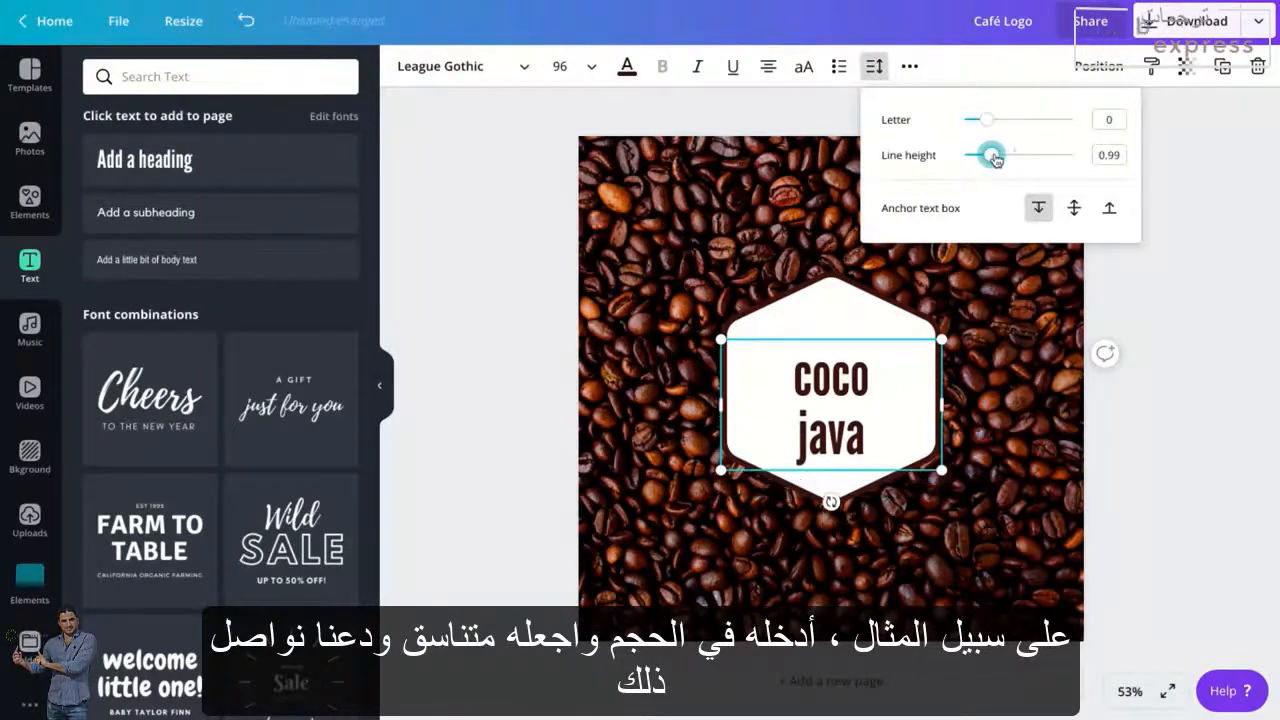
pyautogui.click(804, 67)
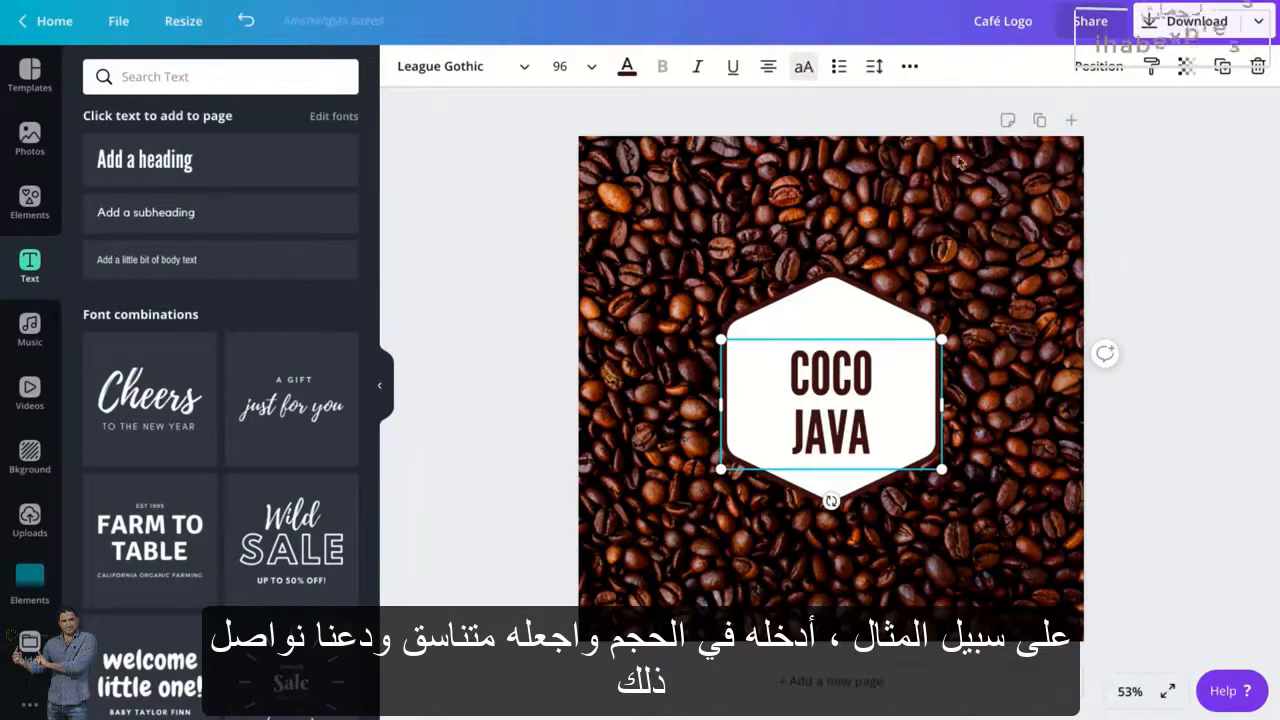
pyautogui.moveTo(850, 397); pyautogui.dragTo(851, 388)
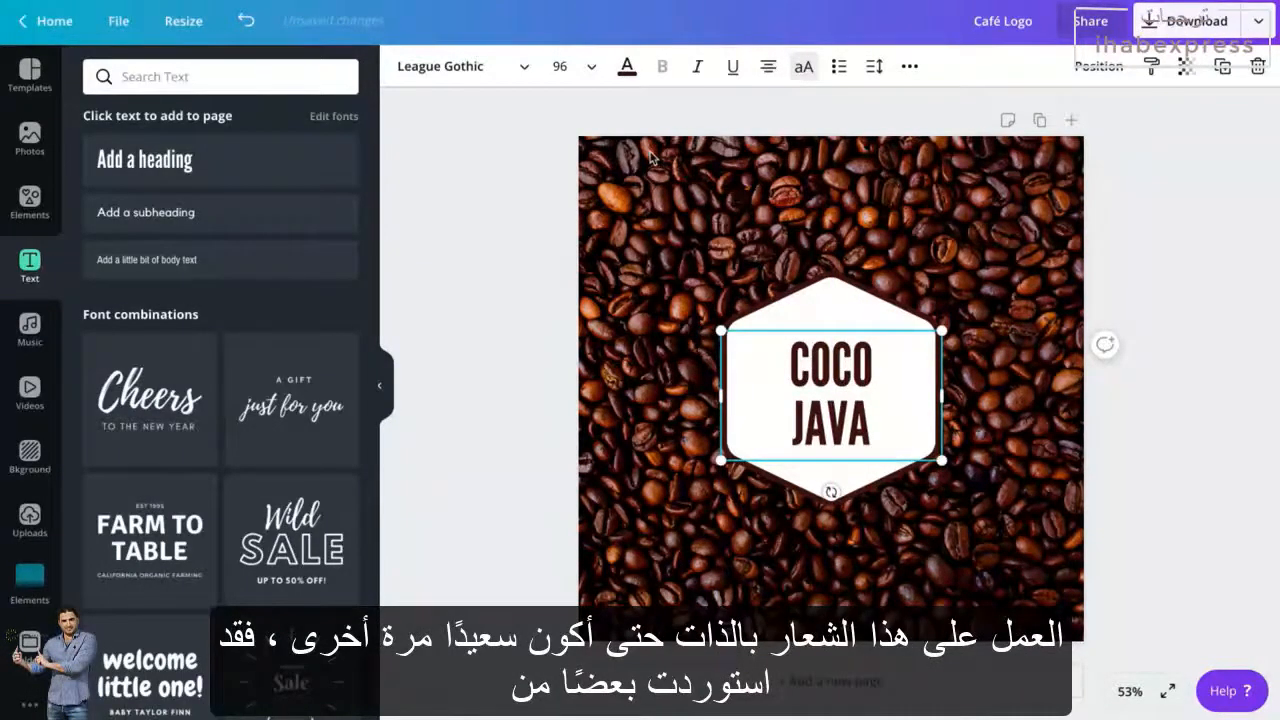
# - Change the café name's font to Curvilingus Regular and tighten its line height to 0.73
pyautogui.click(452, 75)
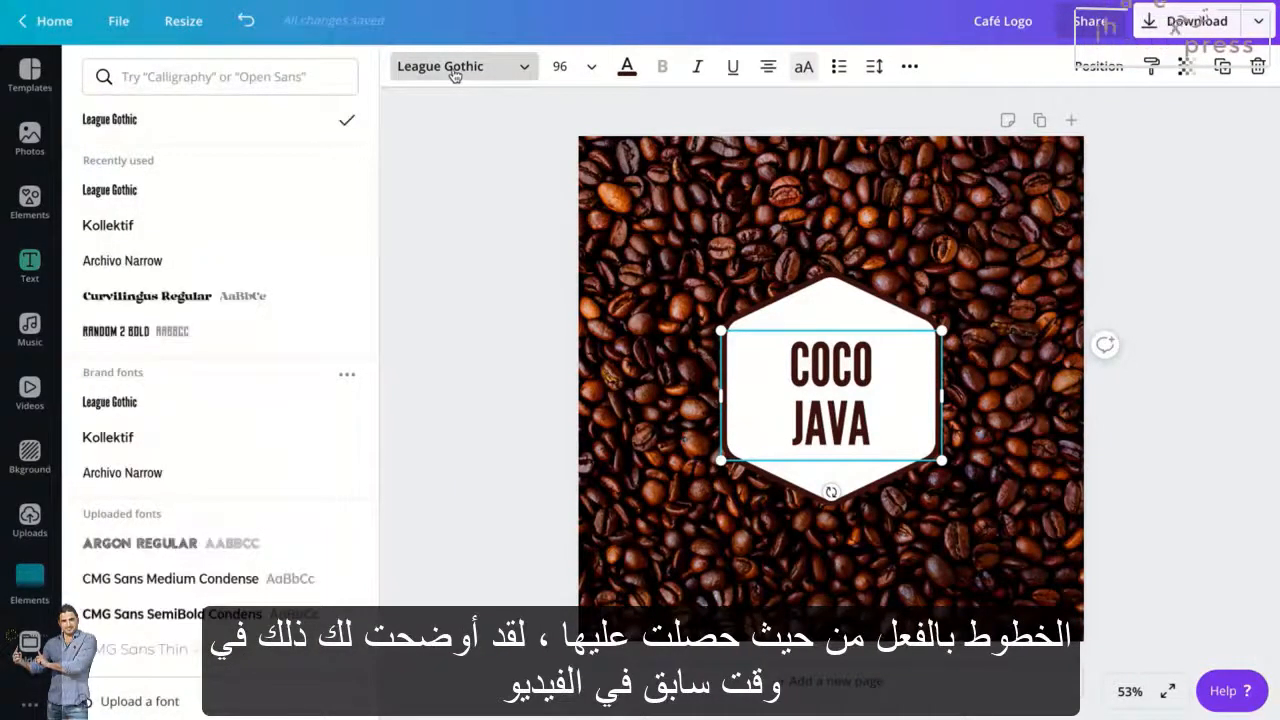
pyautogui.click(176, 305)
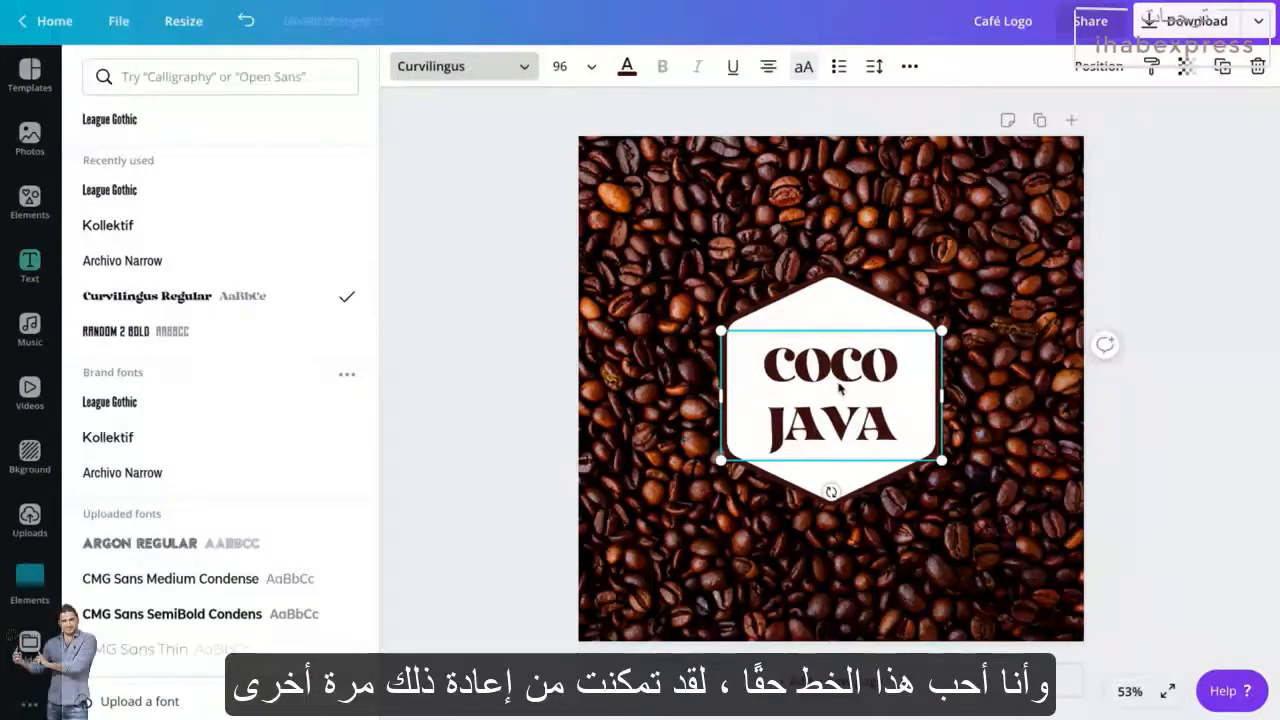
pyautogui.moveTo(838, 388); pyautogui.dragTo(838, 381)
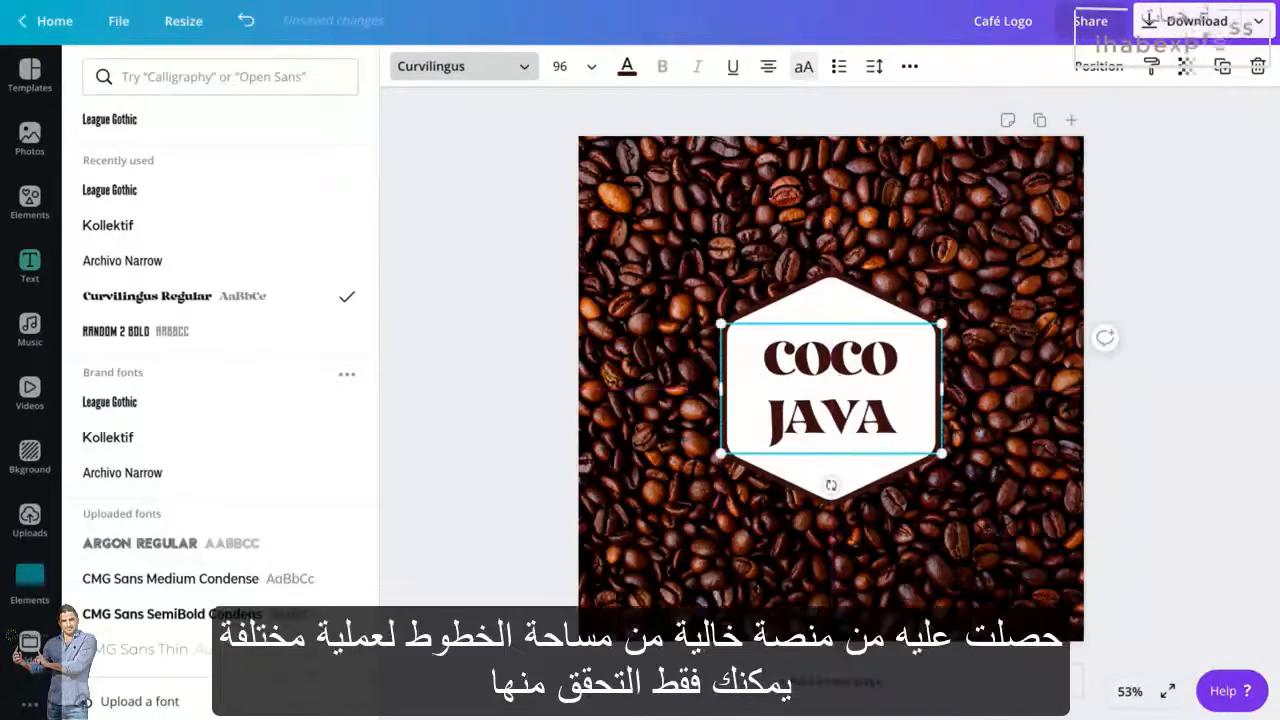
pyautogui.click(876, 68)
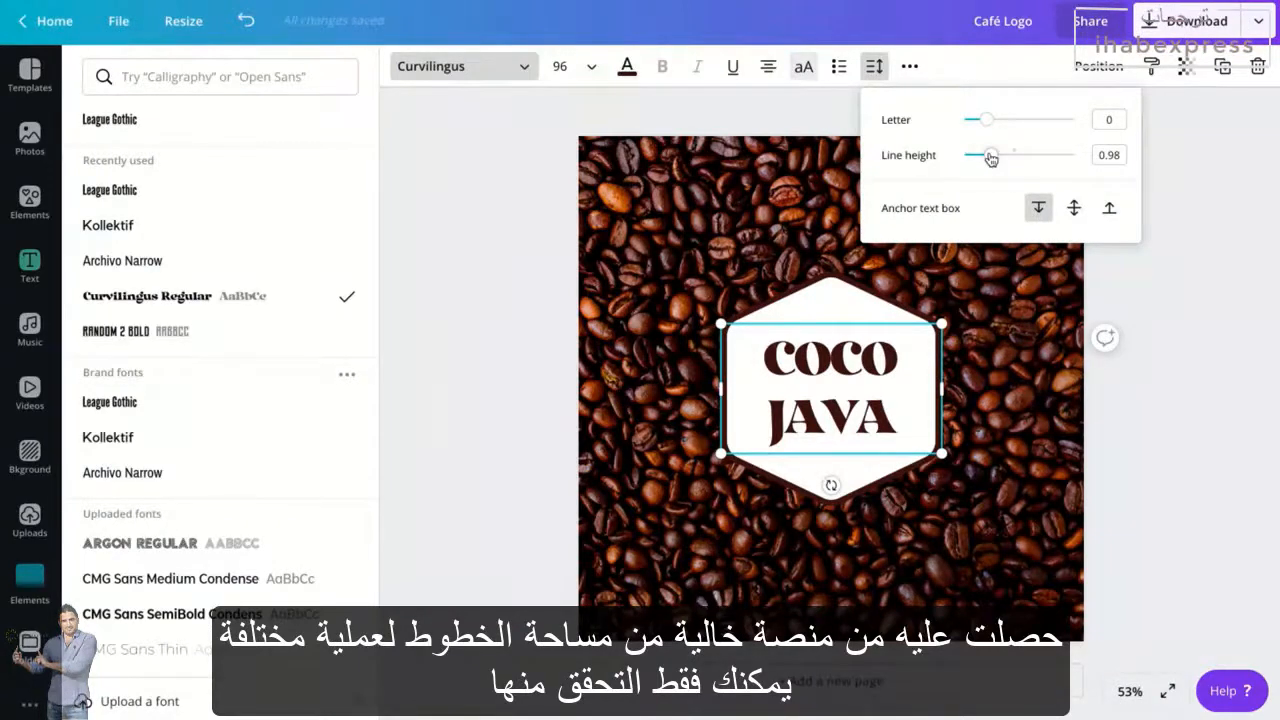
pyautogui.moveTo(993, 158); pyautogui.dragTo(982, 158)
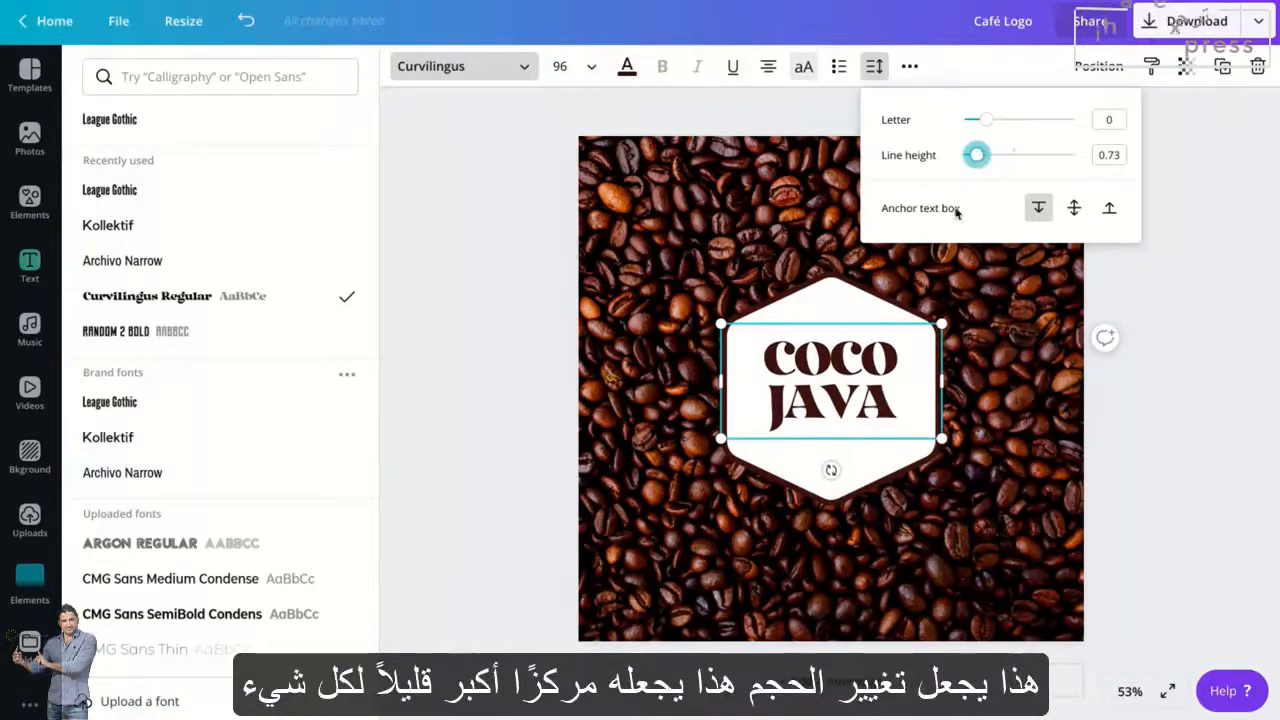
# - Enlarge the café name to font size 108 and align it to the page's center and middle
pyautogui.moveTo(938, 322); pyautogui.dragTo(966, 302)
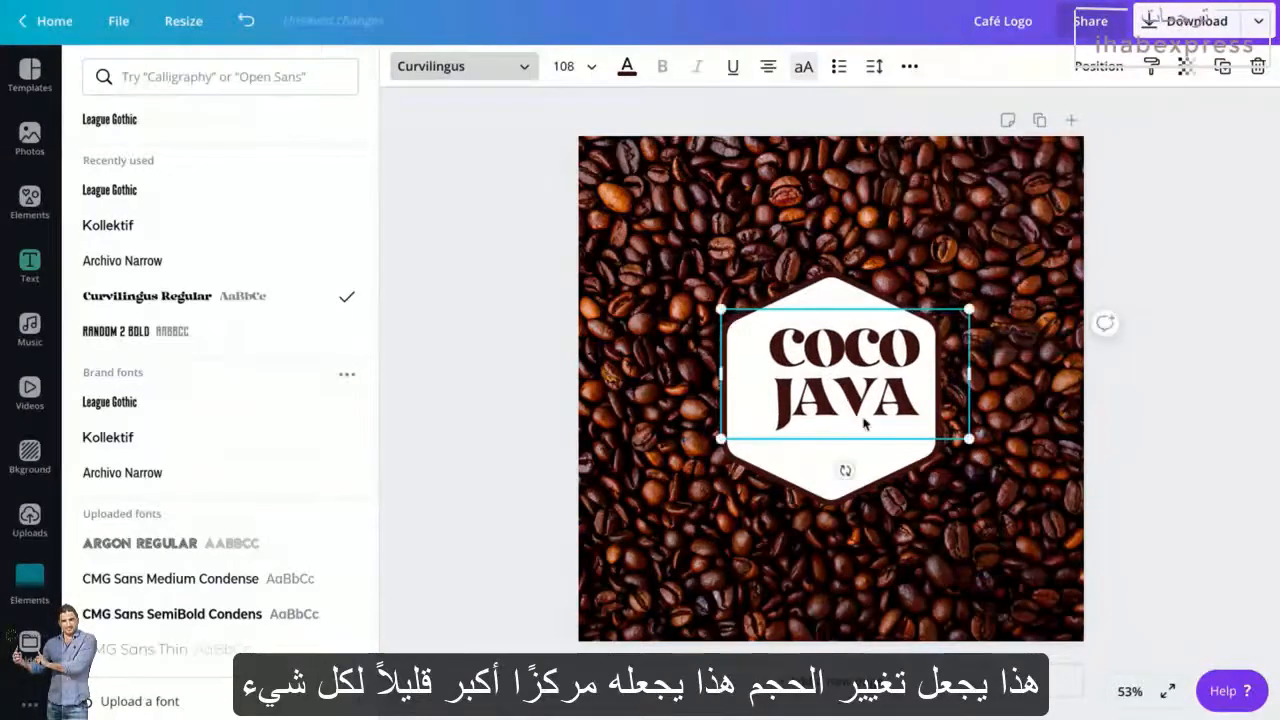
pyautogui.click(1100, 70)
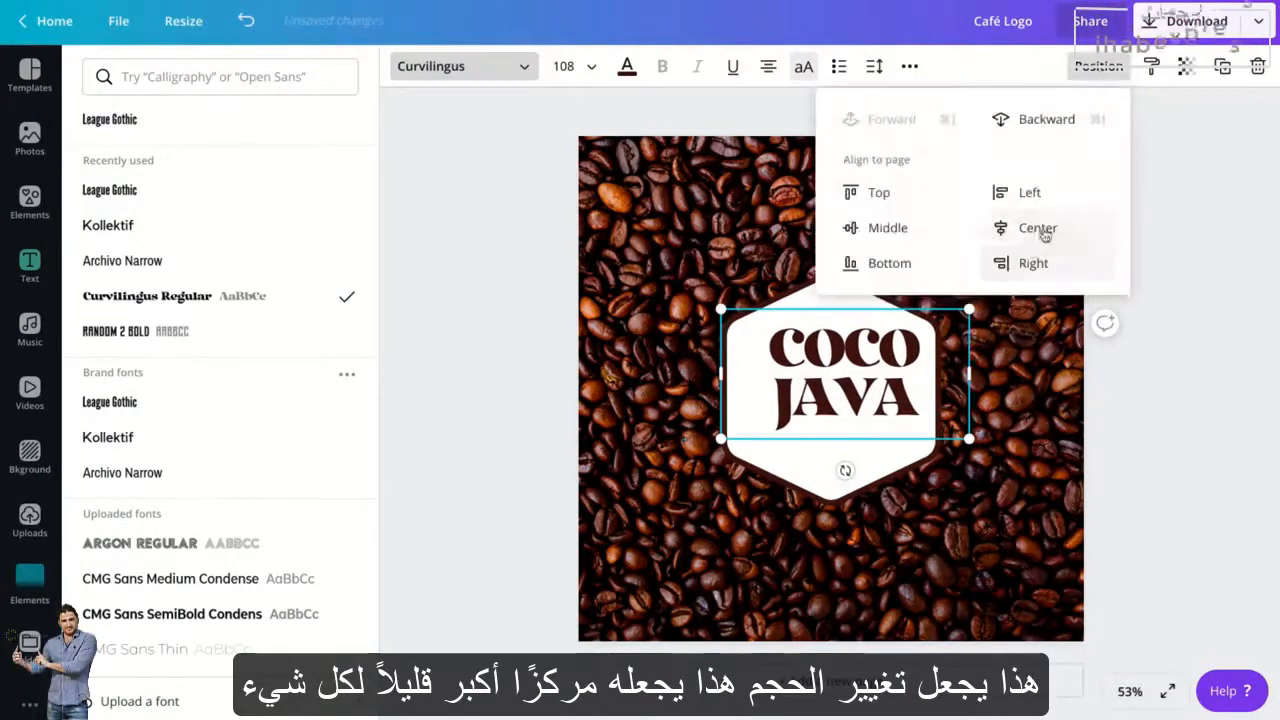
pyautogui.click(1037, 228)
pyautogui.click(895, 228)
pyautogui.click(478, 338)
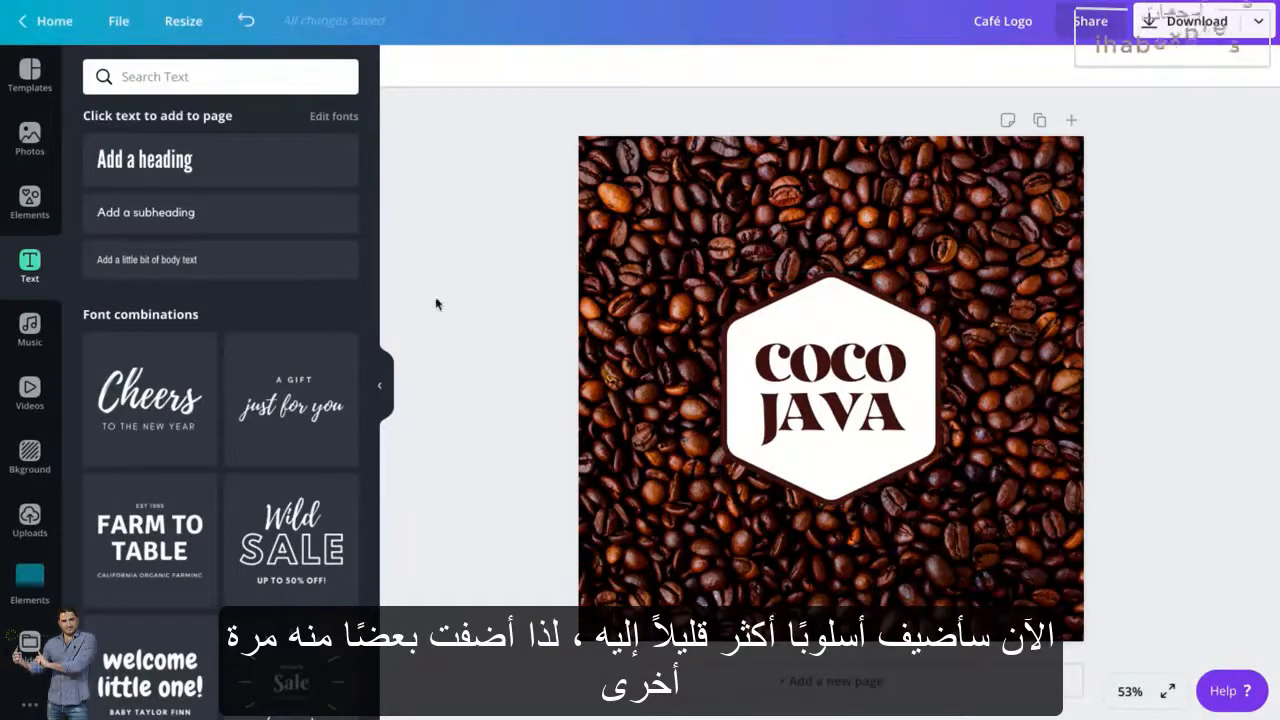
# - Add the blue wavy line from the recently used elements, shrink it to about 277 wide and place it beneath "JAVA"
pyautogui.click(31, 594)
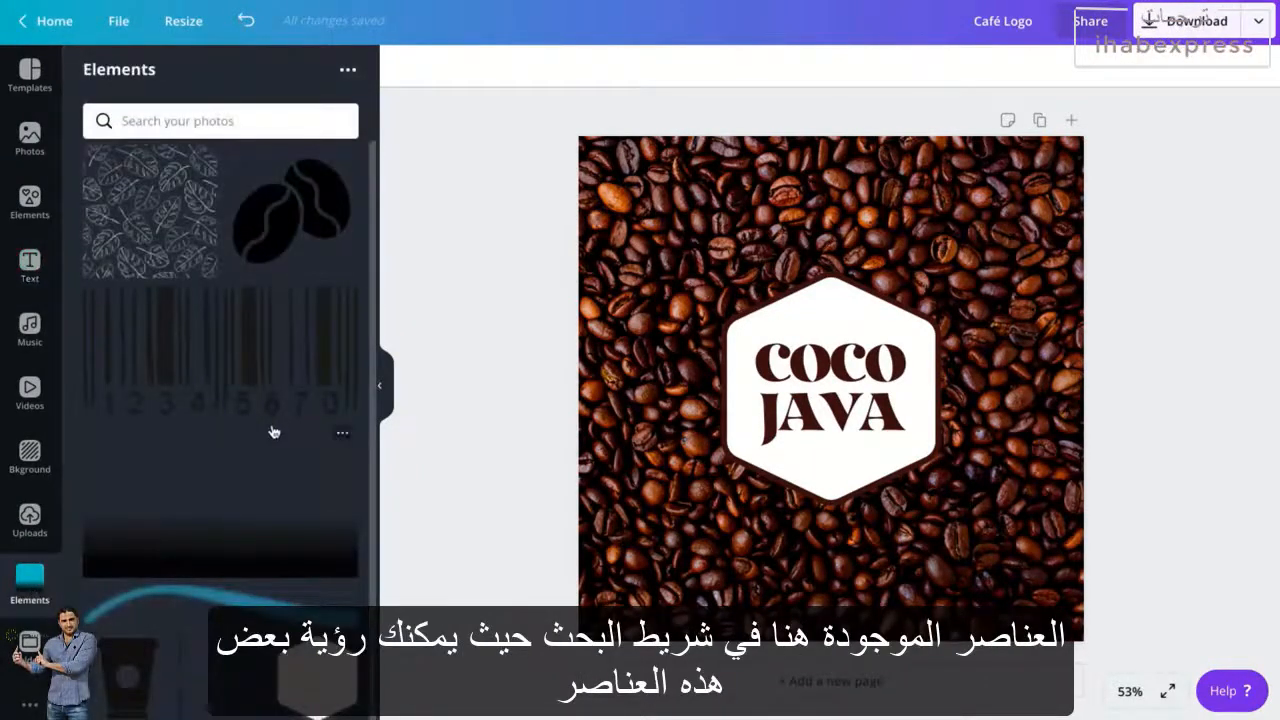
pyautogui.click(30, 200)
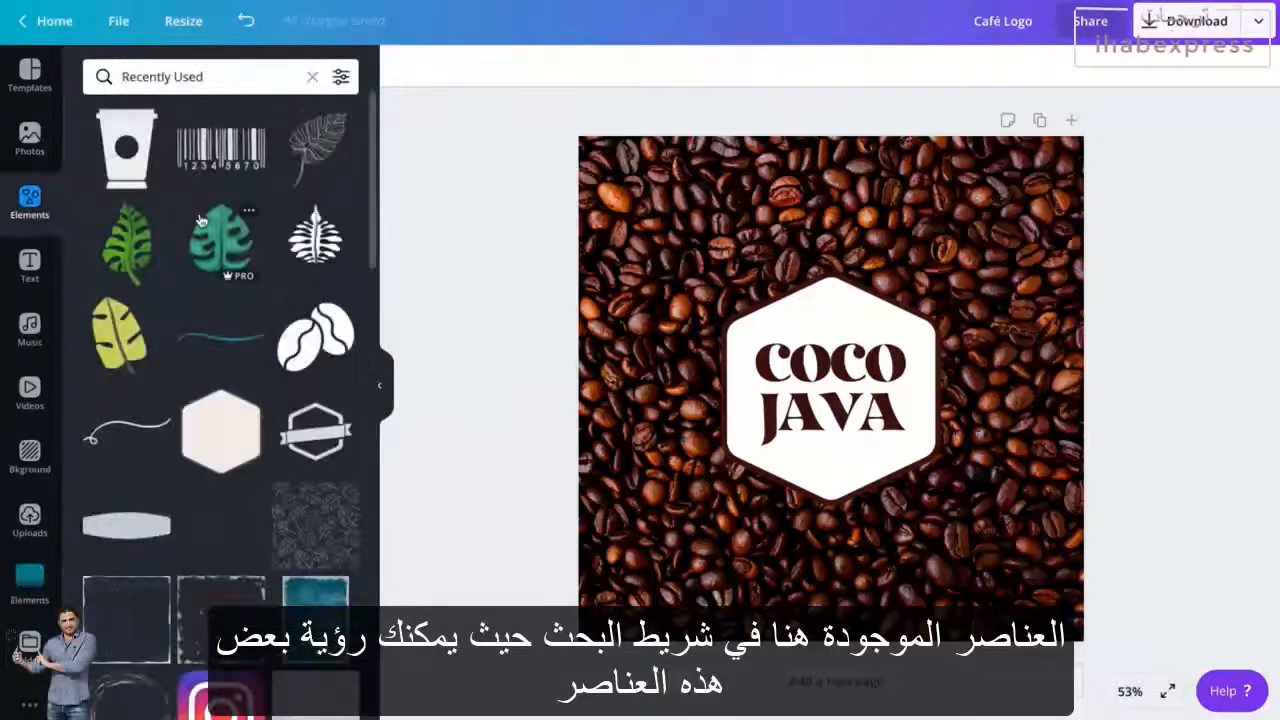
pyautogui.scroll(-5, 203, 437)
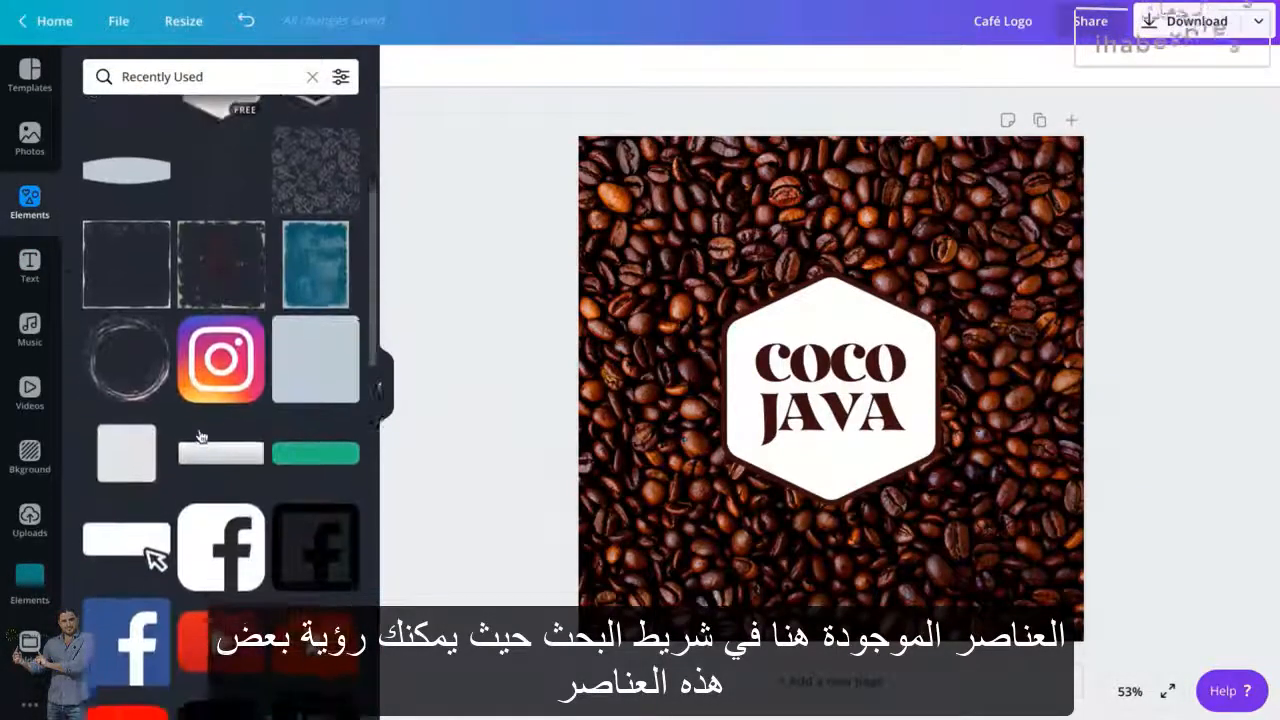
pyautogui.scroll(5, 200, 437)
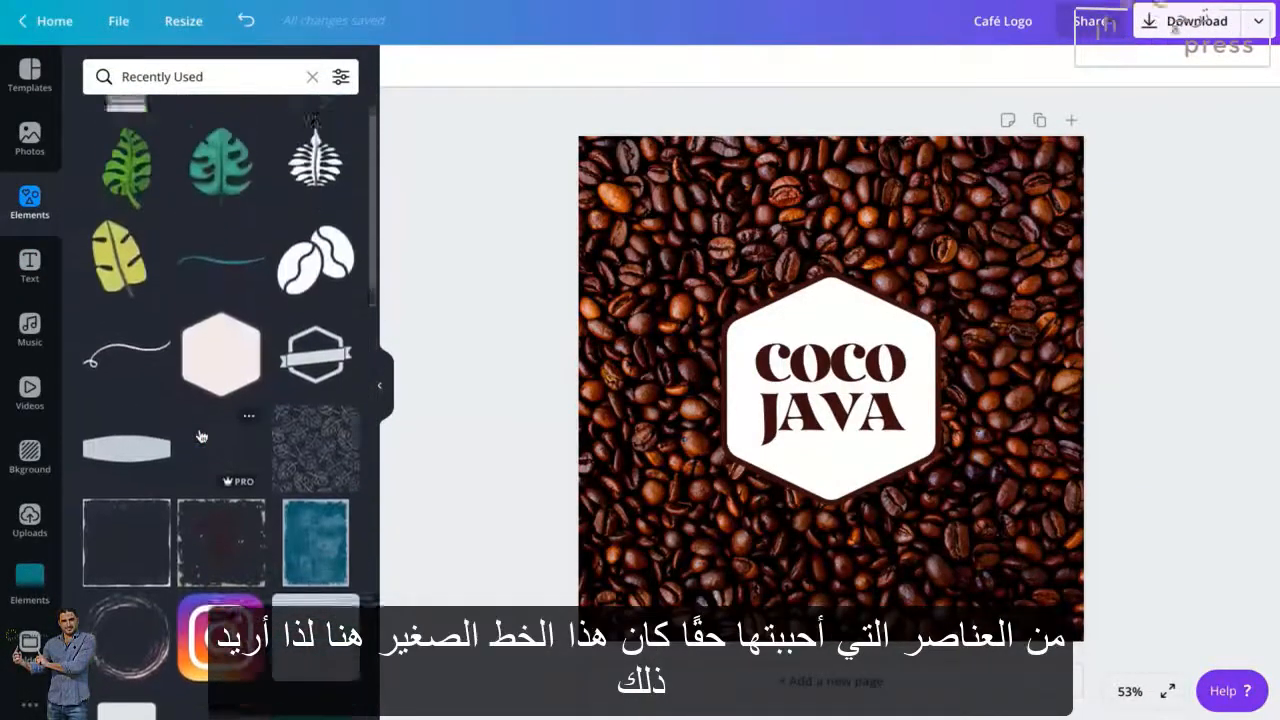
pyautogui.click(224, 291)
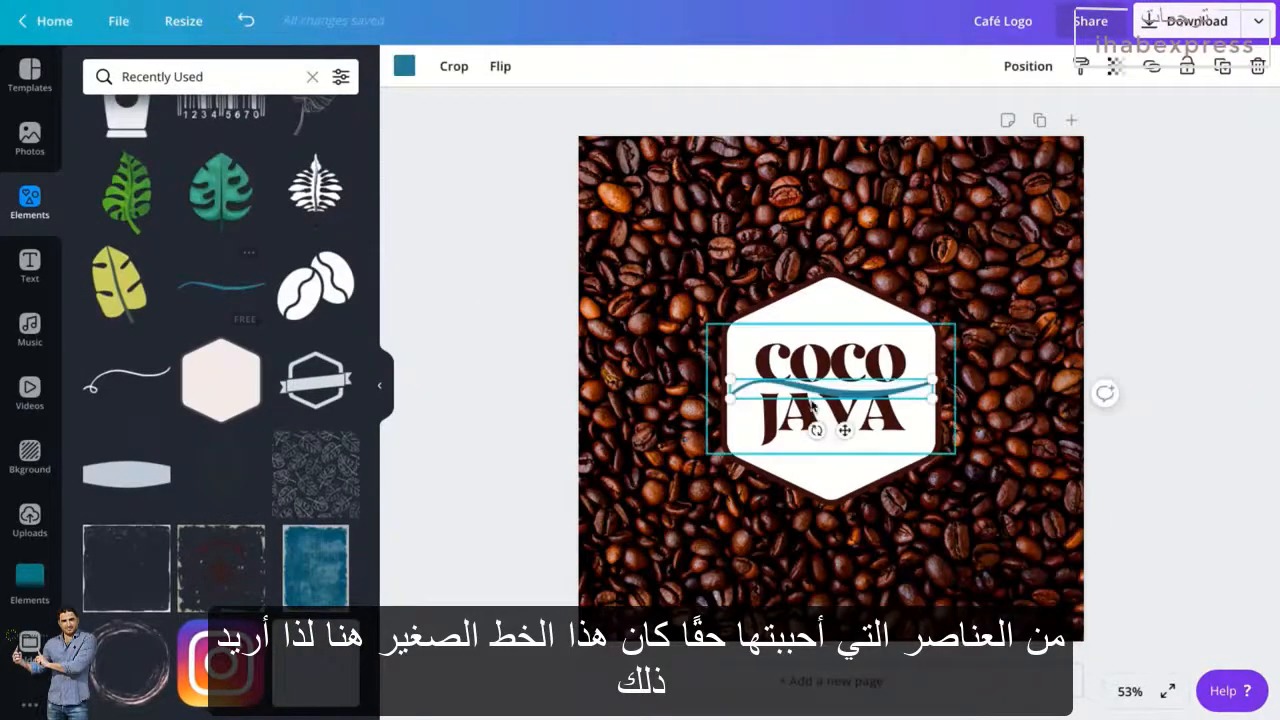
pyautogui.moveTo(726, 388); pyautogui.dragTo(815, 393)
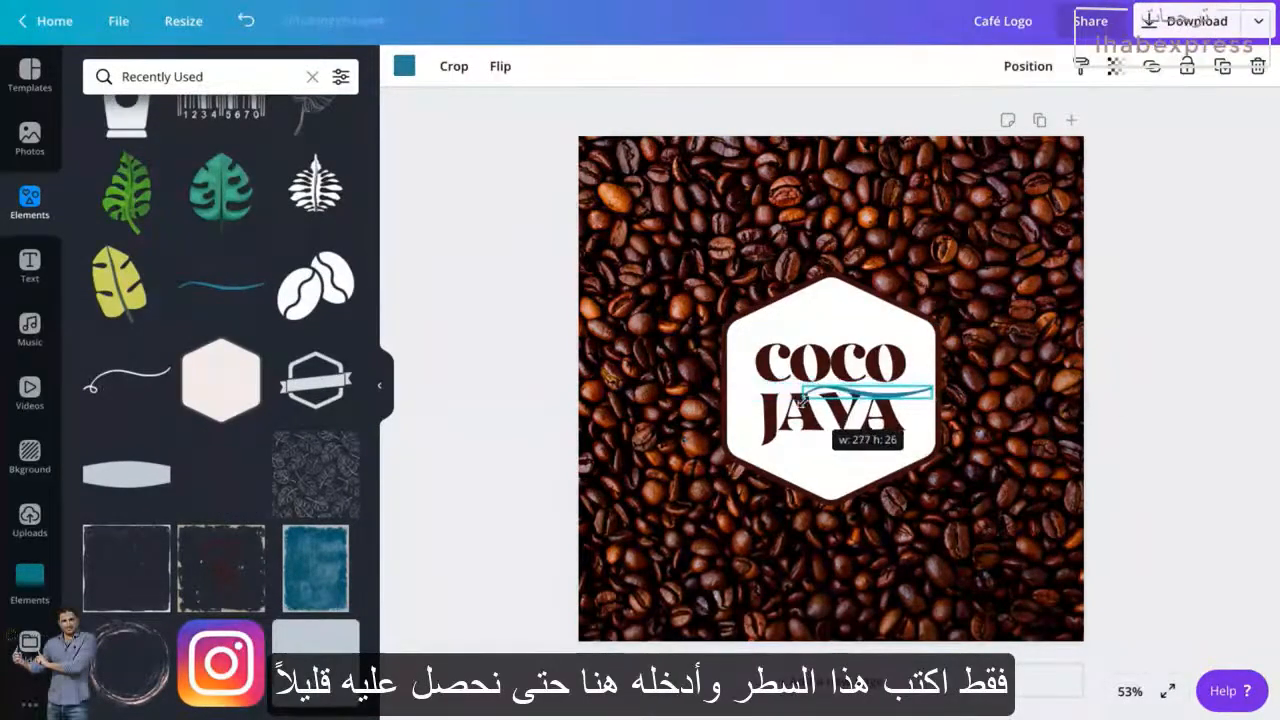
pyautogui.moveTo(883, 430); pyautogui.dragTo(869, 480)
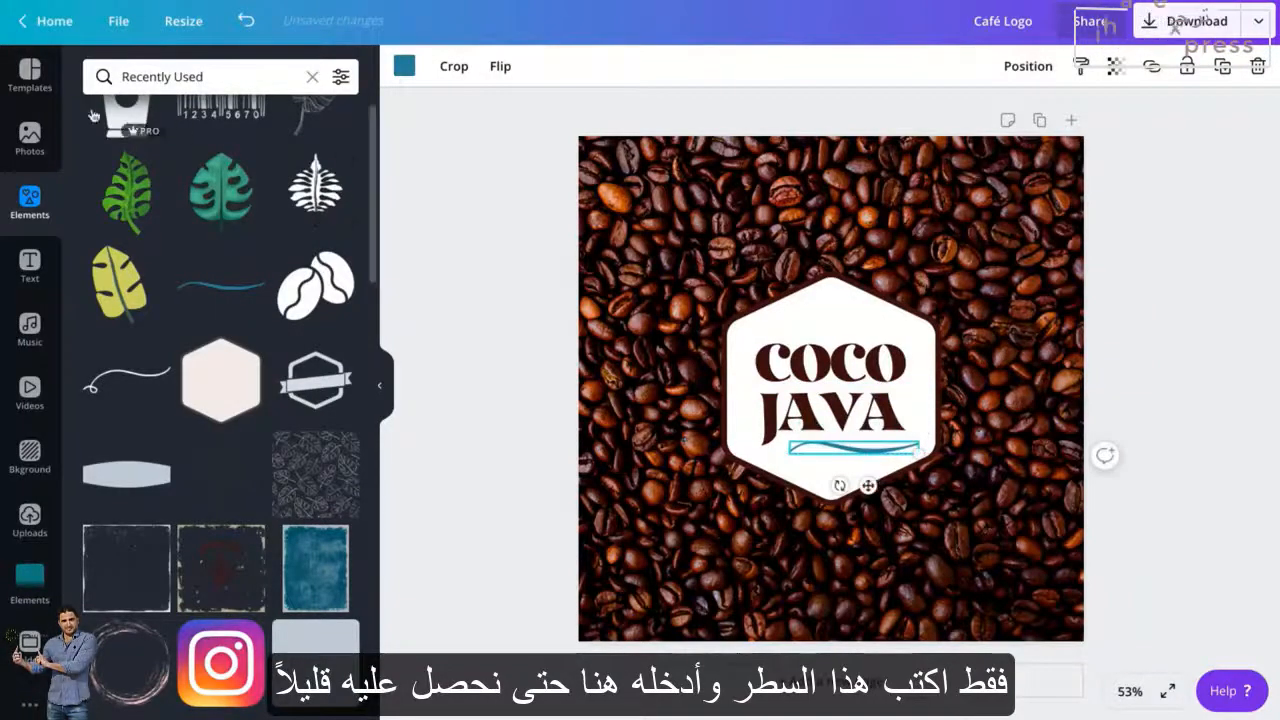
# - Flip the wavy line horizontally and fine-tune its position so it sits centered close under "JAVA"
pyautogui.click(30, 72)
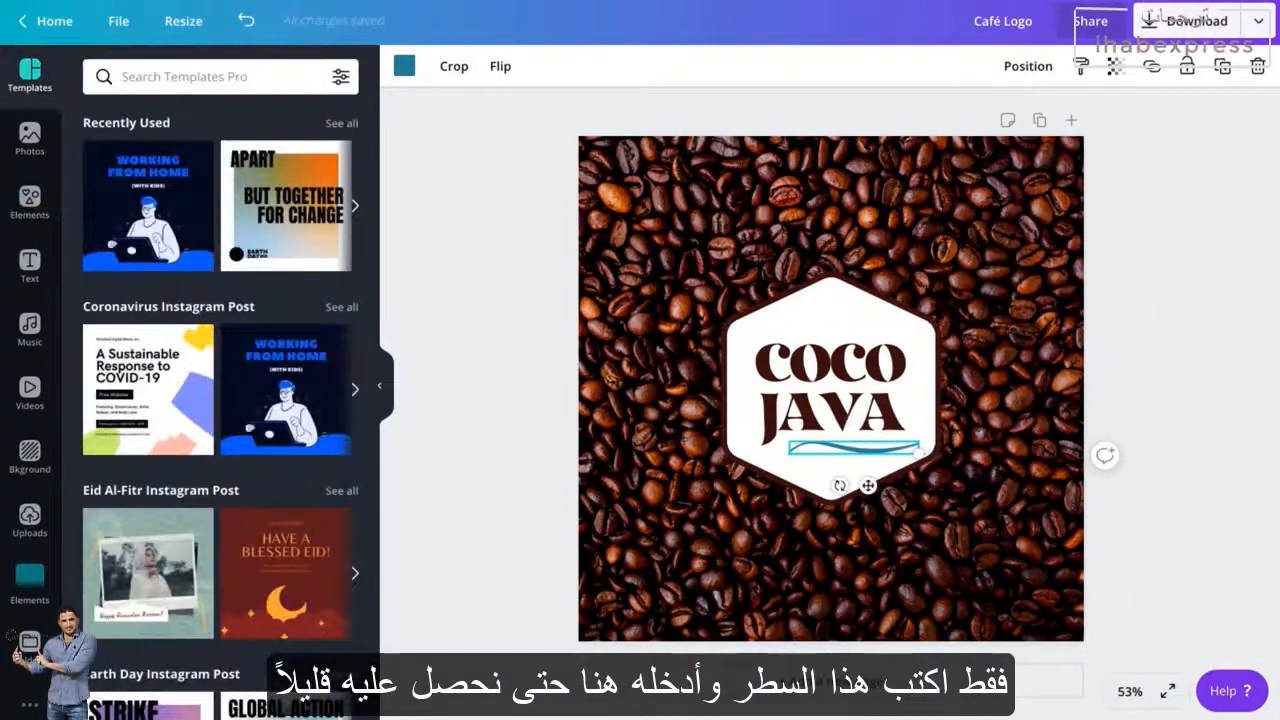
pyautogui.click(497, 68)
pyautogui.click(508, 112)
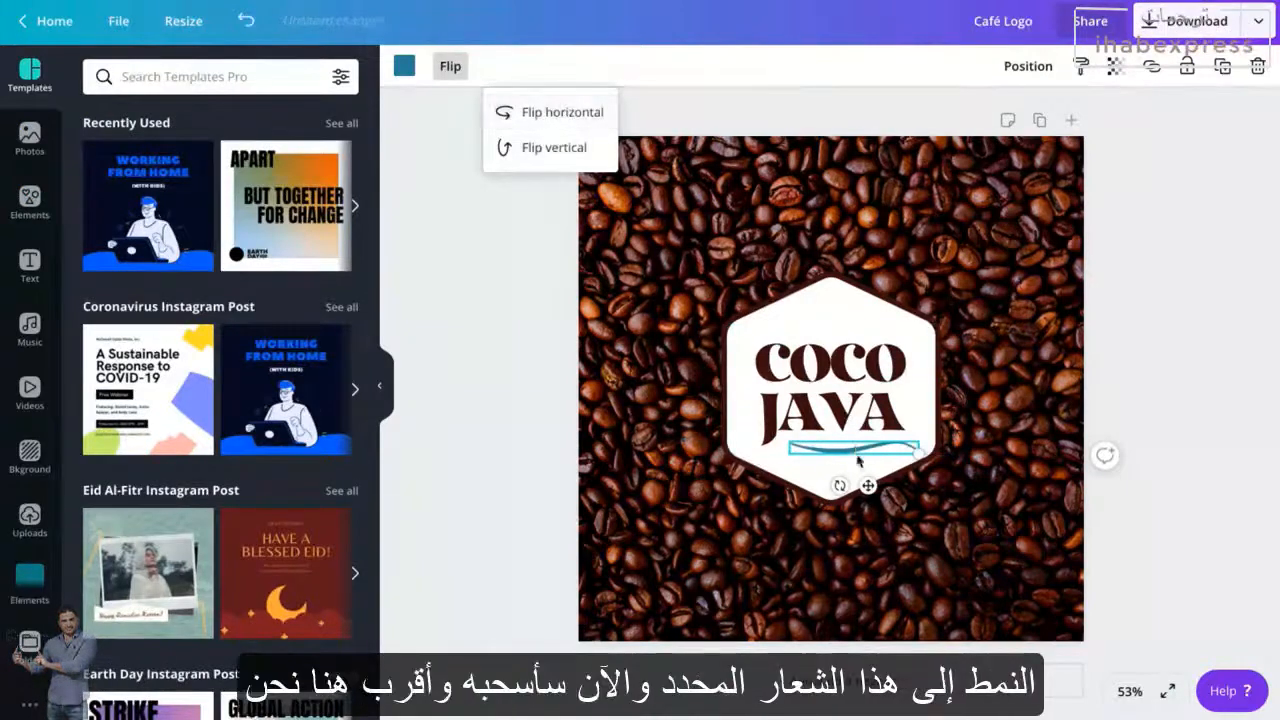
pyautogui.moveTo(869, 486); pyautogui.dragTo(860, 483)
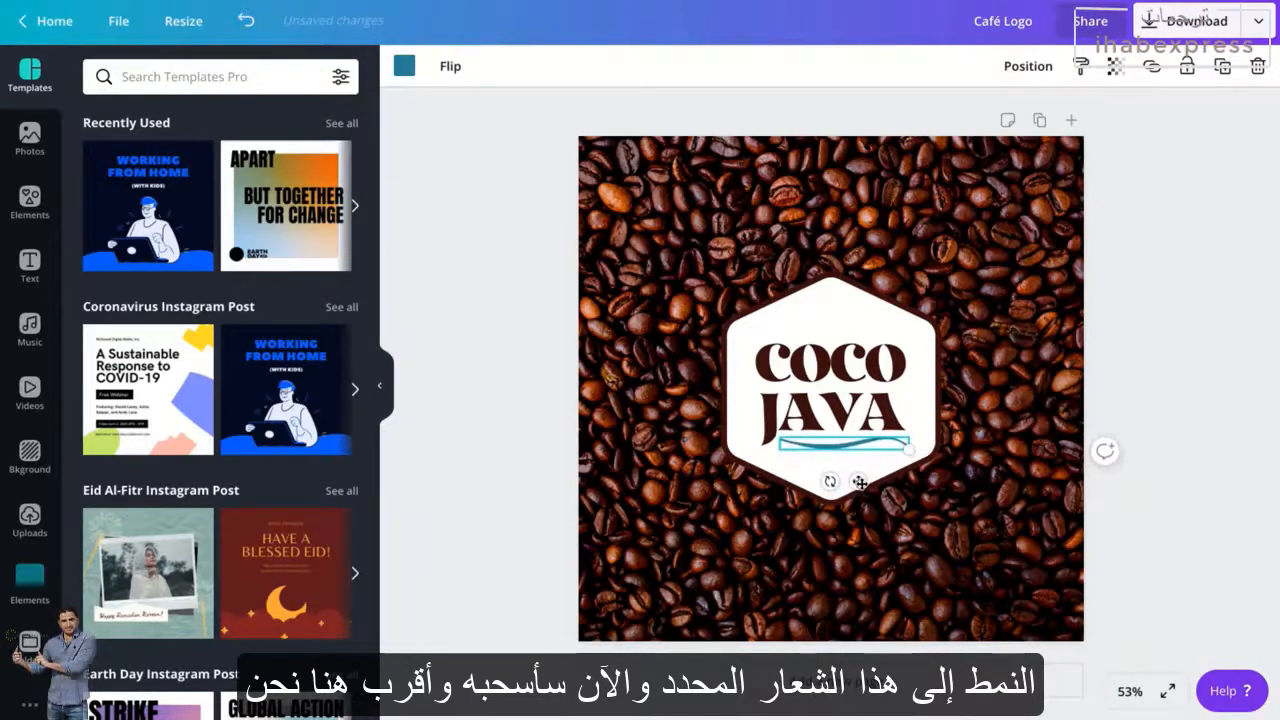
pyautogui.press('Up')
pyautogui.press('Up')
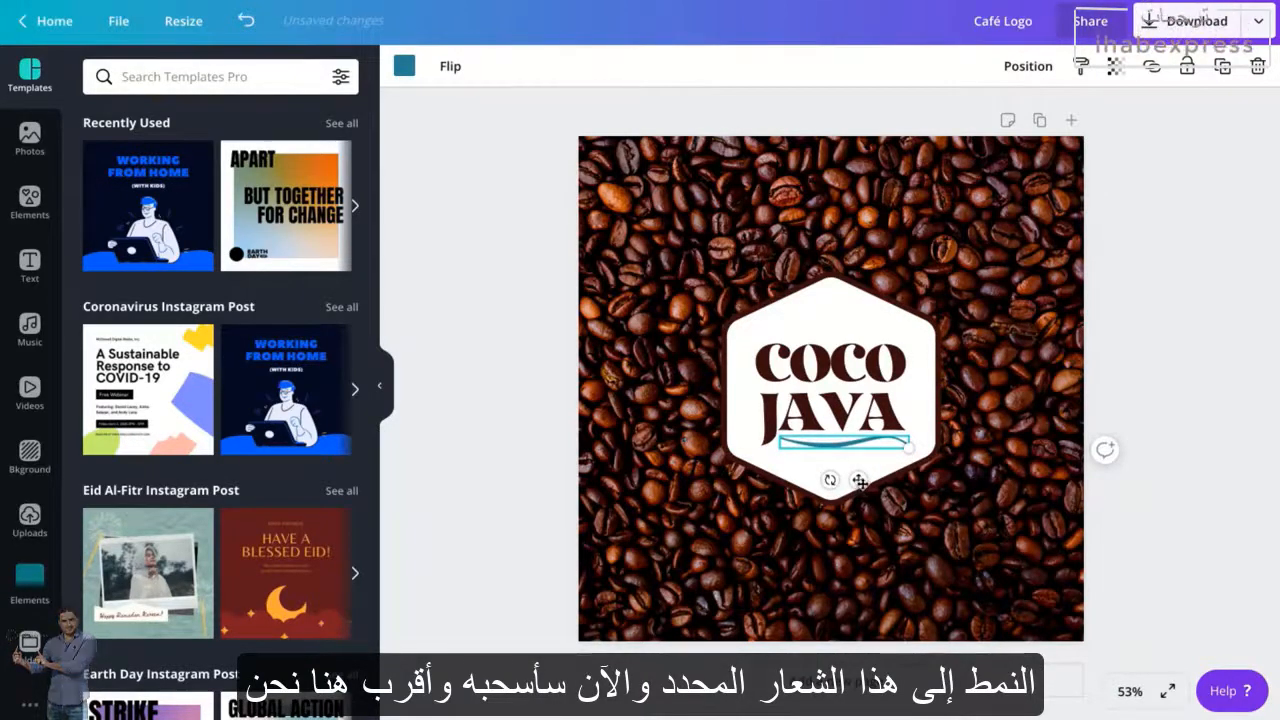
pyautogui.moveTo(860, 481); pyautogui.dragTo(861, 482)
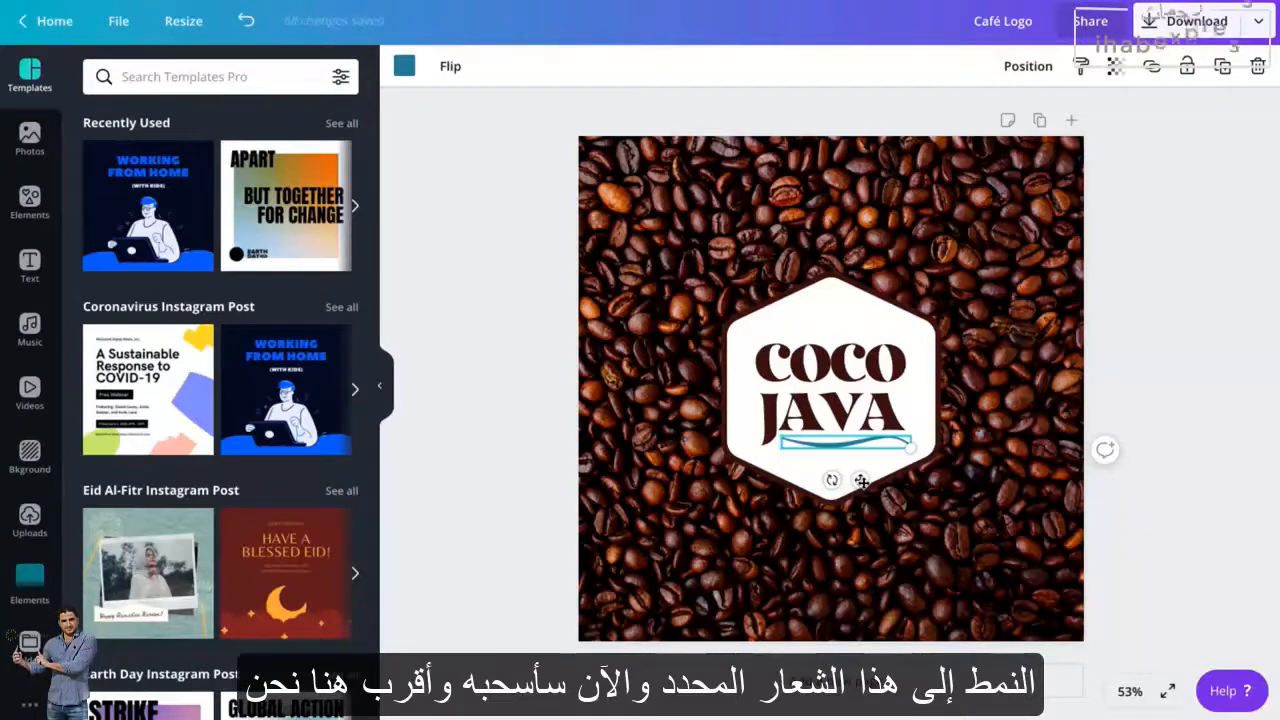
pyautogui.press('Down')
pyautogui.press('Down')
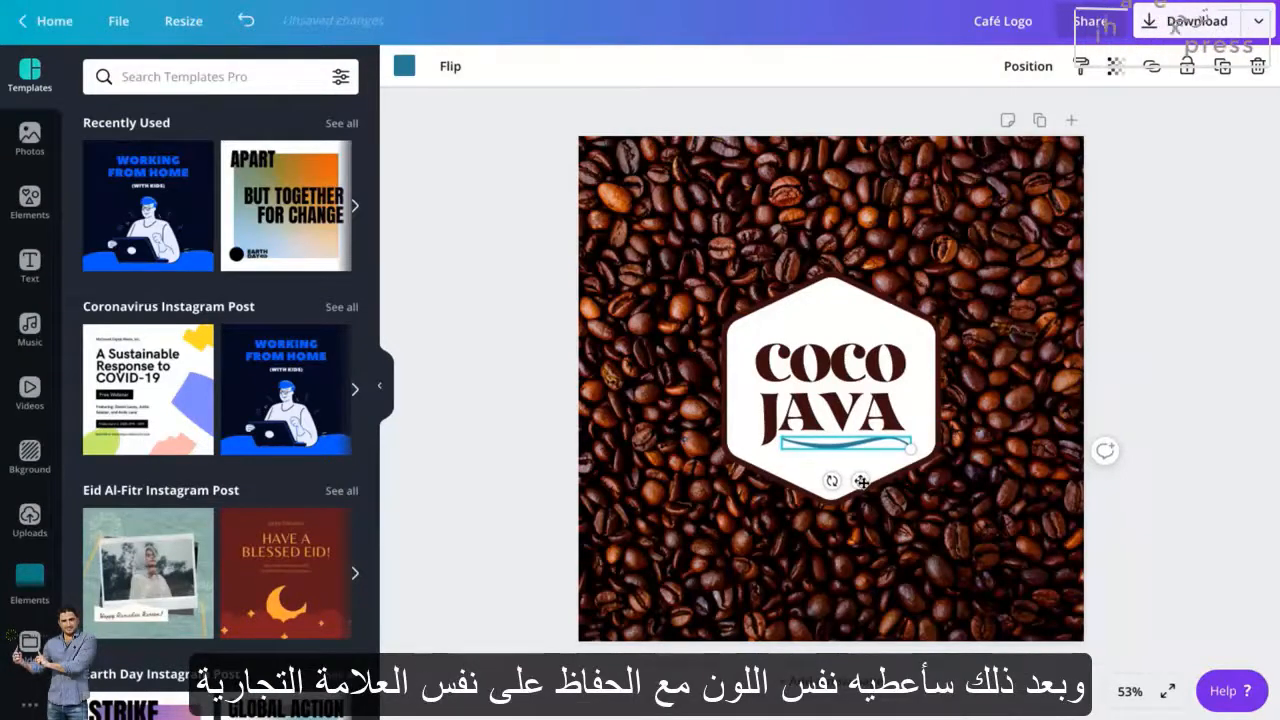
# - Recolor the wavy line with the document's dark brown to match the café name
pyautogui.click(404, 65)
pyautogui.click(149, 242)
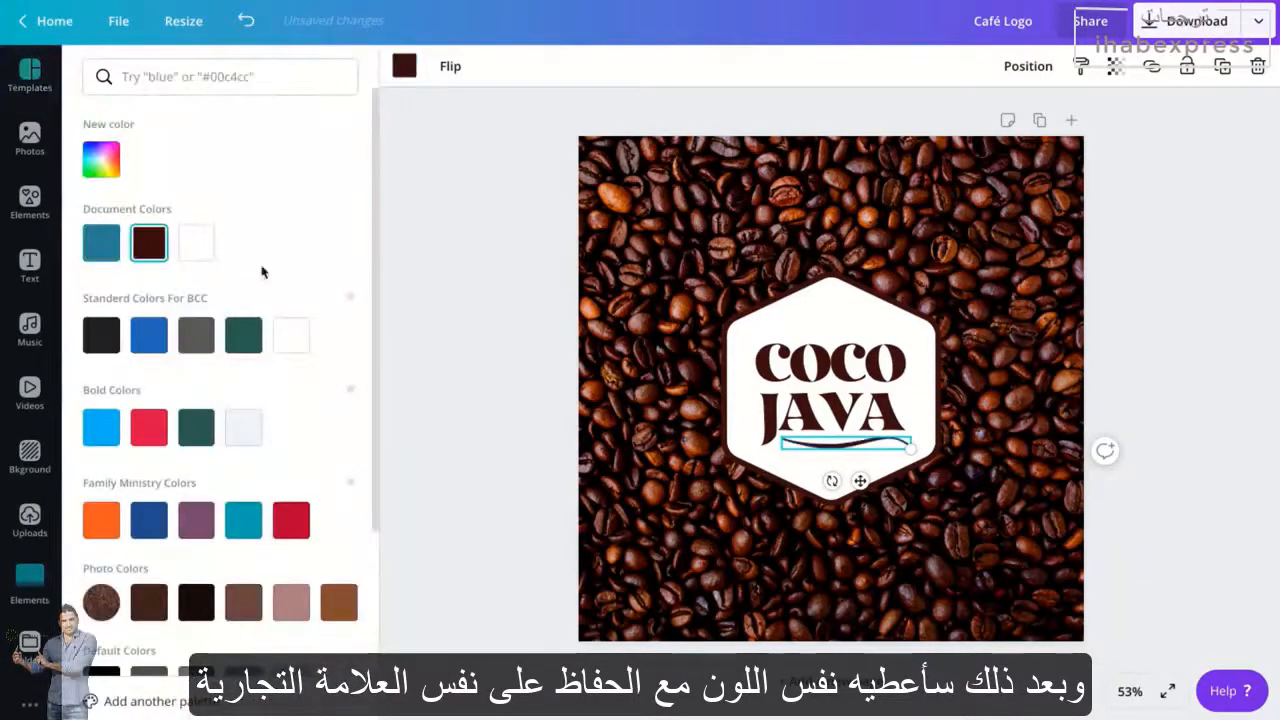
pyautogui.click(510, 310)
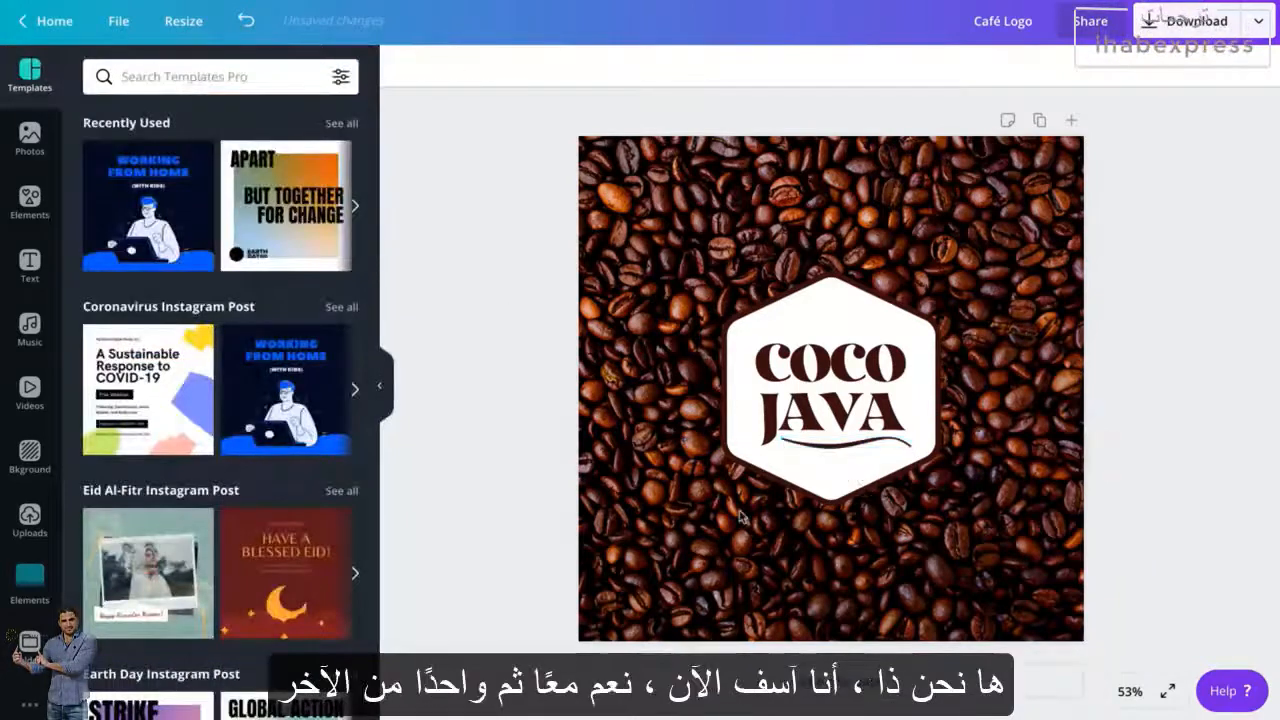
pyautogui.click(856, 451)
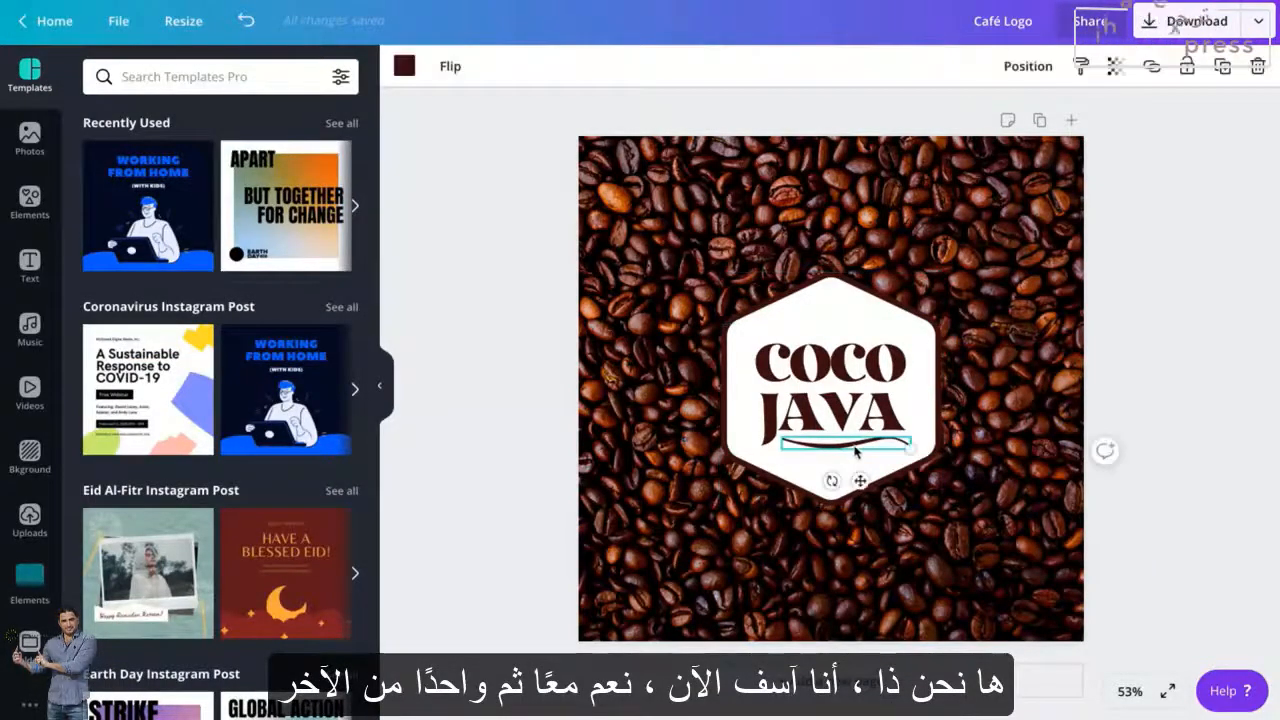
pyautogui.click(431, 344)
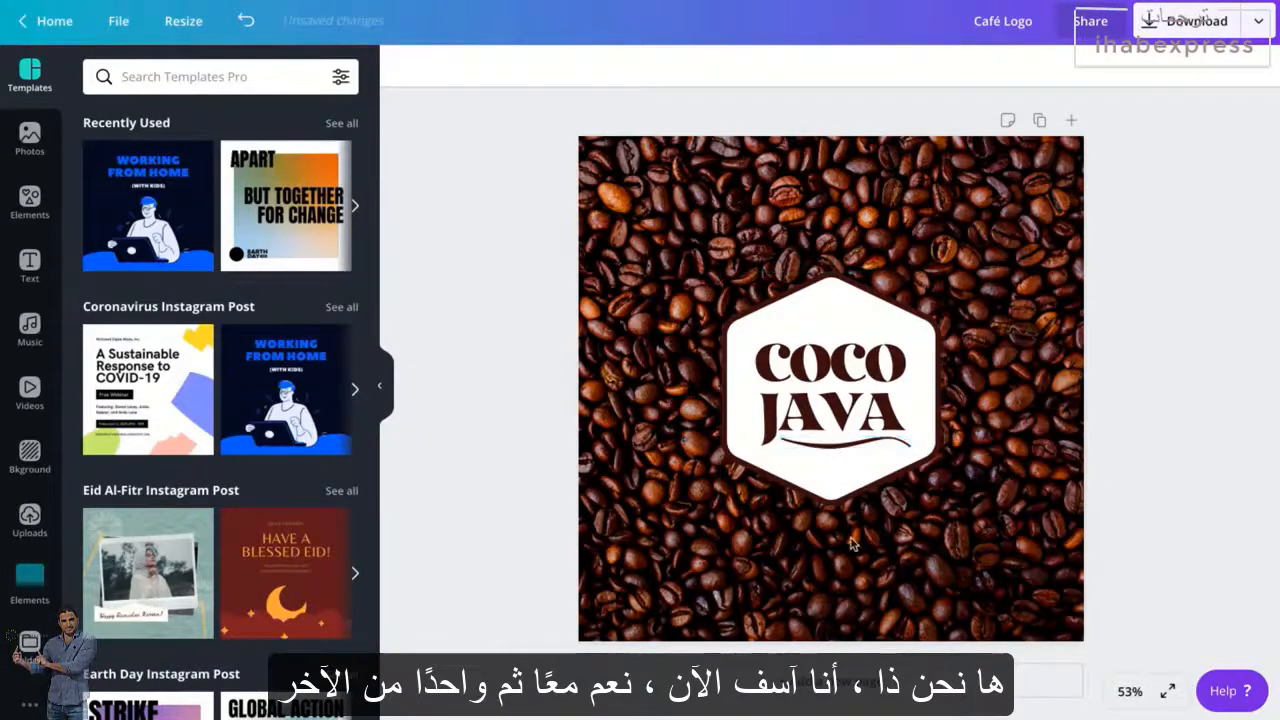
# - Add the two-coffee-beans graphic from the recently used elements, shrink it and center it above "COCO" inside the hexagon
pyautogui.click(30, 195)
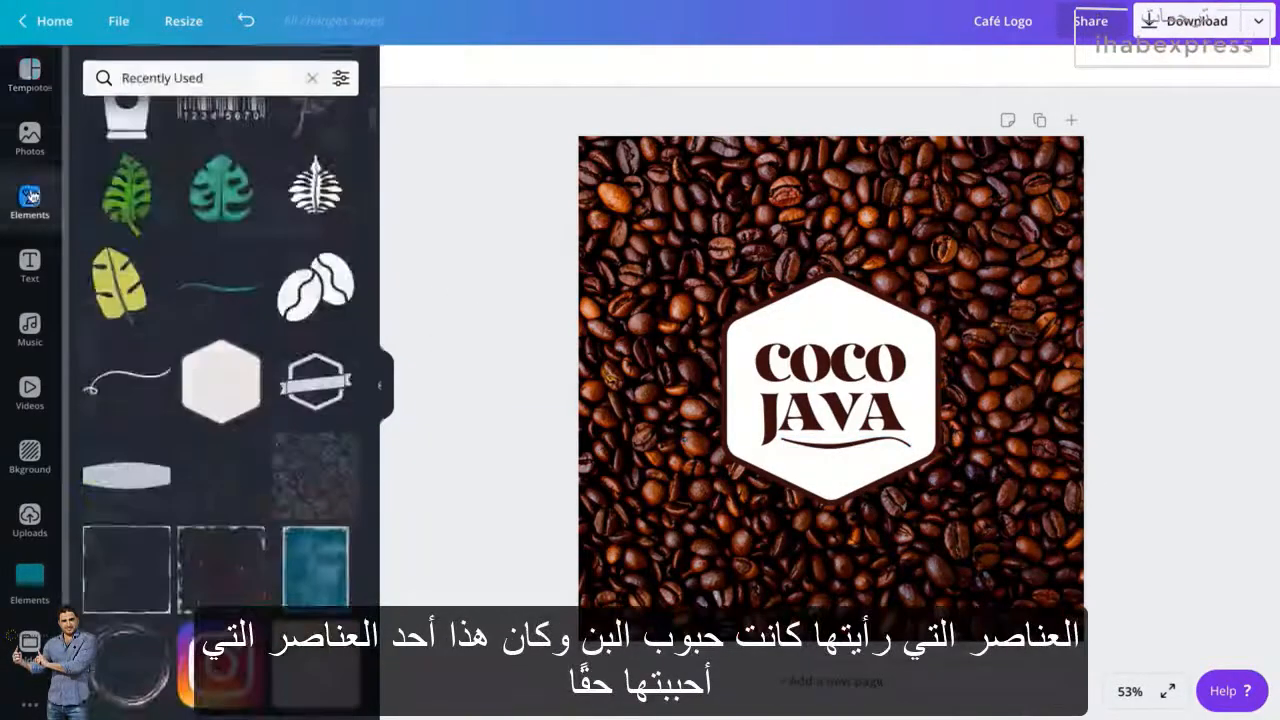
pyautogui.scroll(-3, 268, 283)
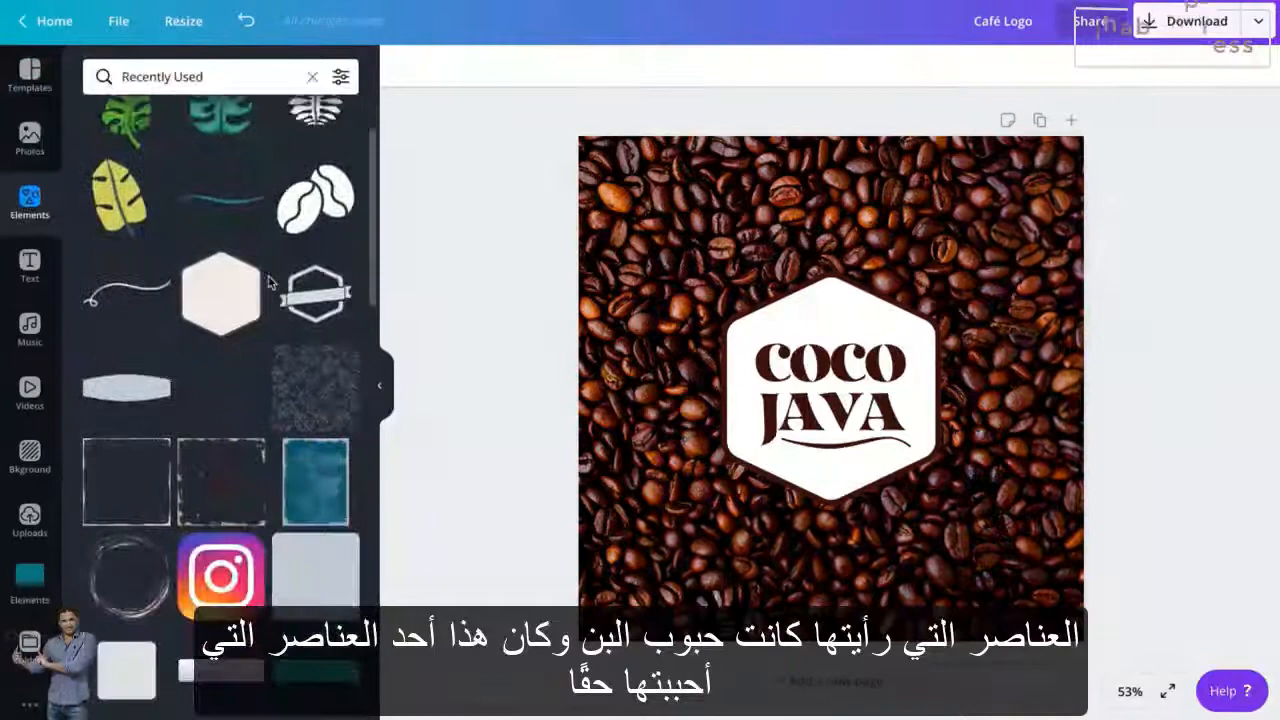
pyautogui.click(304, 208)
pyautogui.click(30, 75)
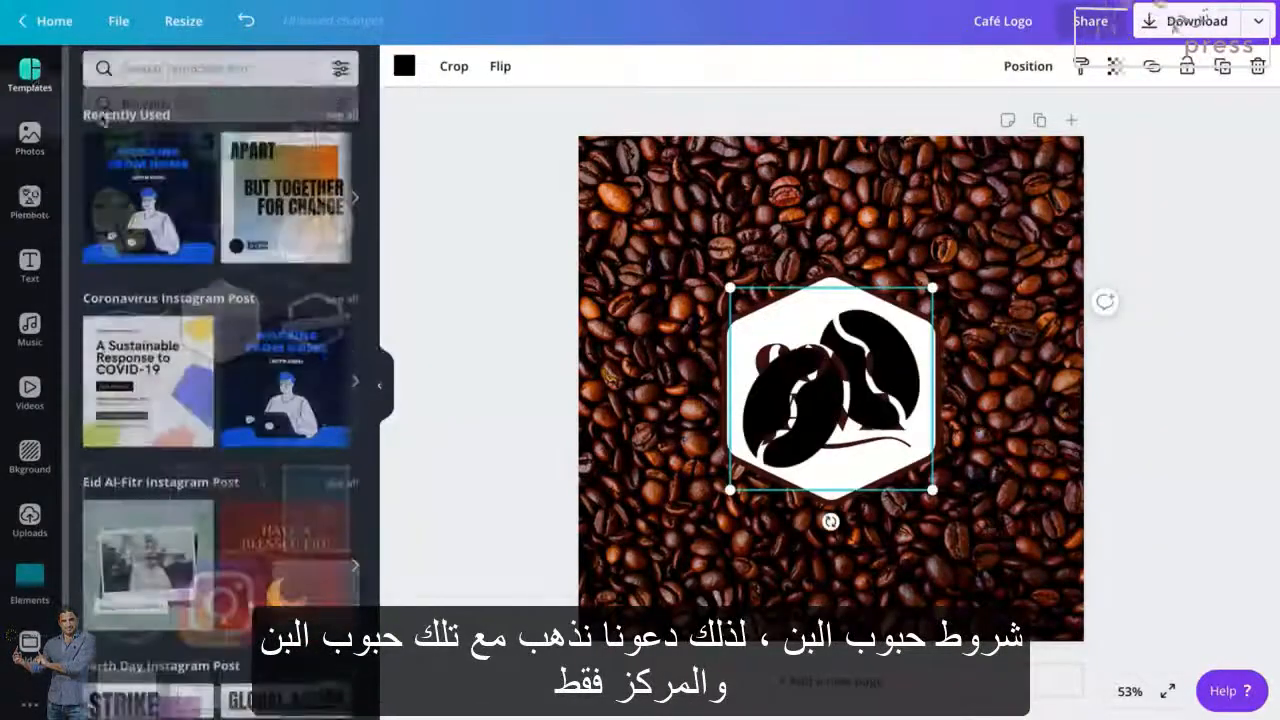
pyautogui.moveTo(932, 288); pyautogui.dragTo(847, 358)
# - Recolor the coffee beans graphic with the document's dark brown
pyautogui.click(404, 66)
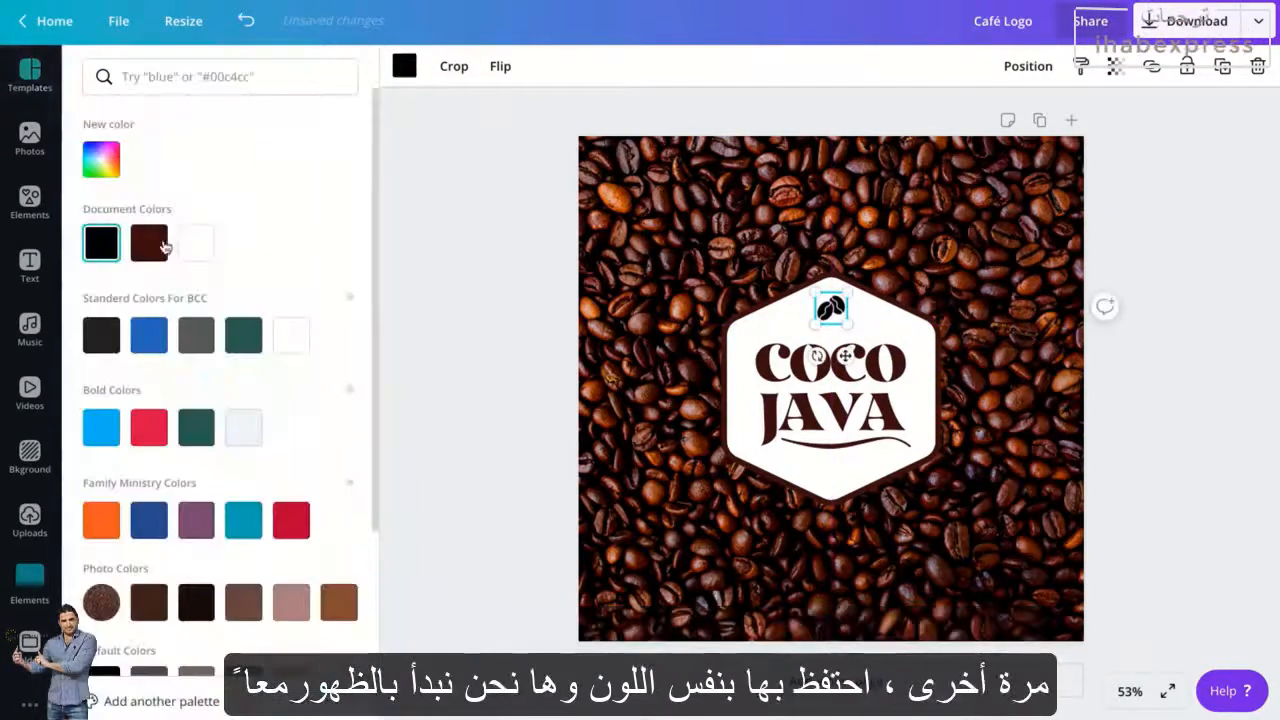
pyautogui.click(165, 247)
pyautogui.click(452, 289)
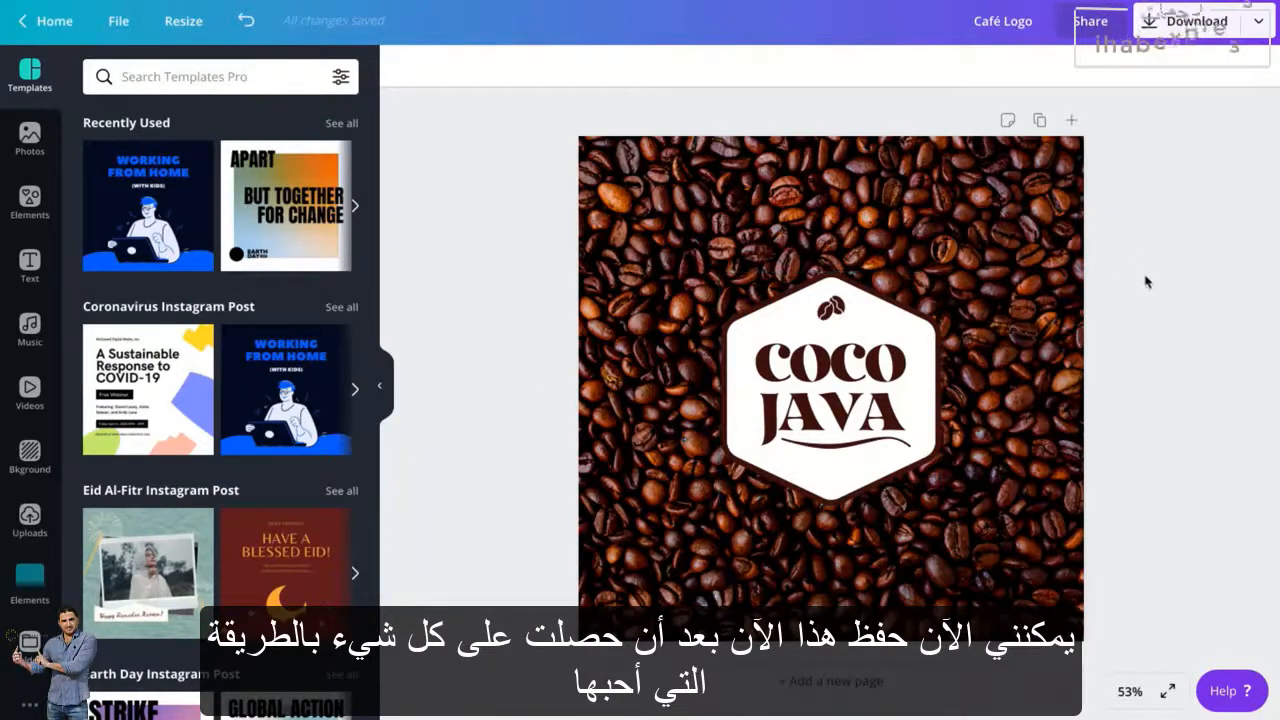
# - Publish the finished logo design to Smartmockups by saving it there
pyautogui.click(1258, 33)
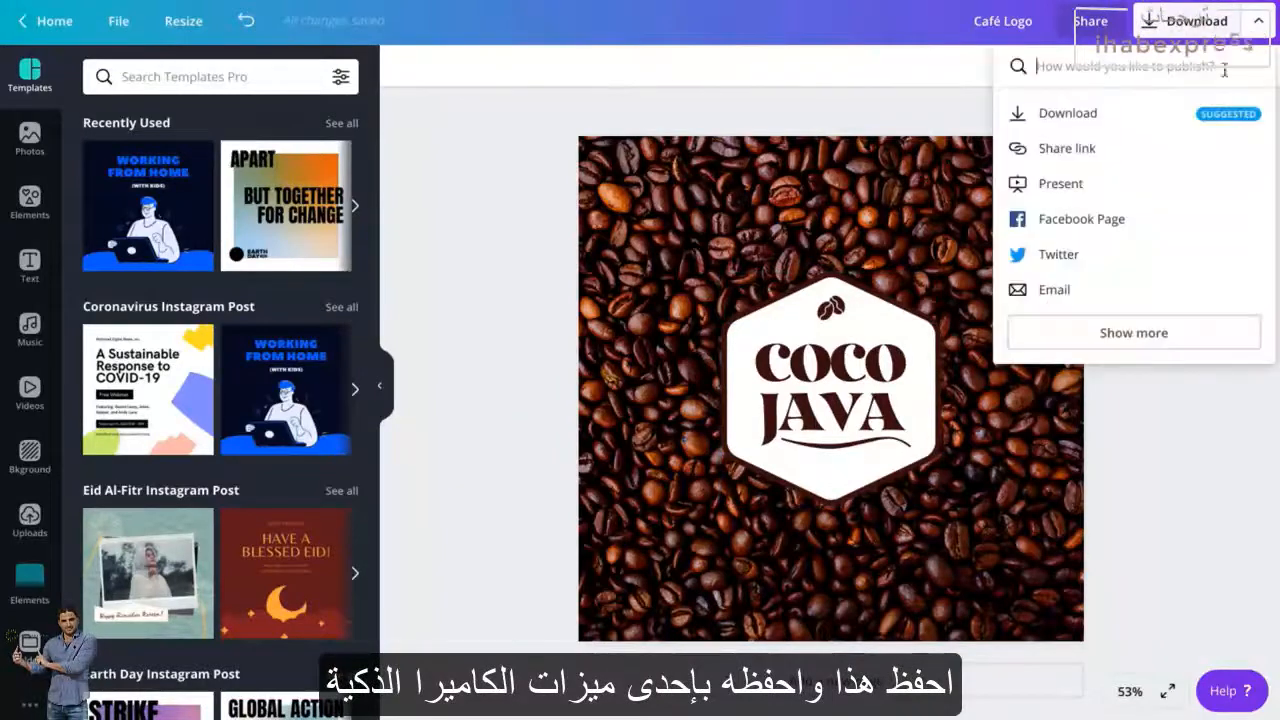
pyautogui.click(1121, 340)
pyautogui.scroll(-3, 1123, 345)
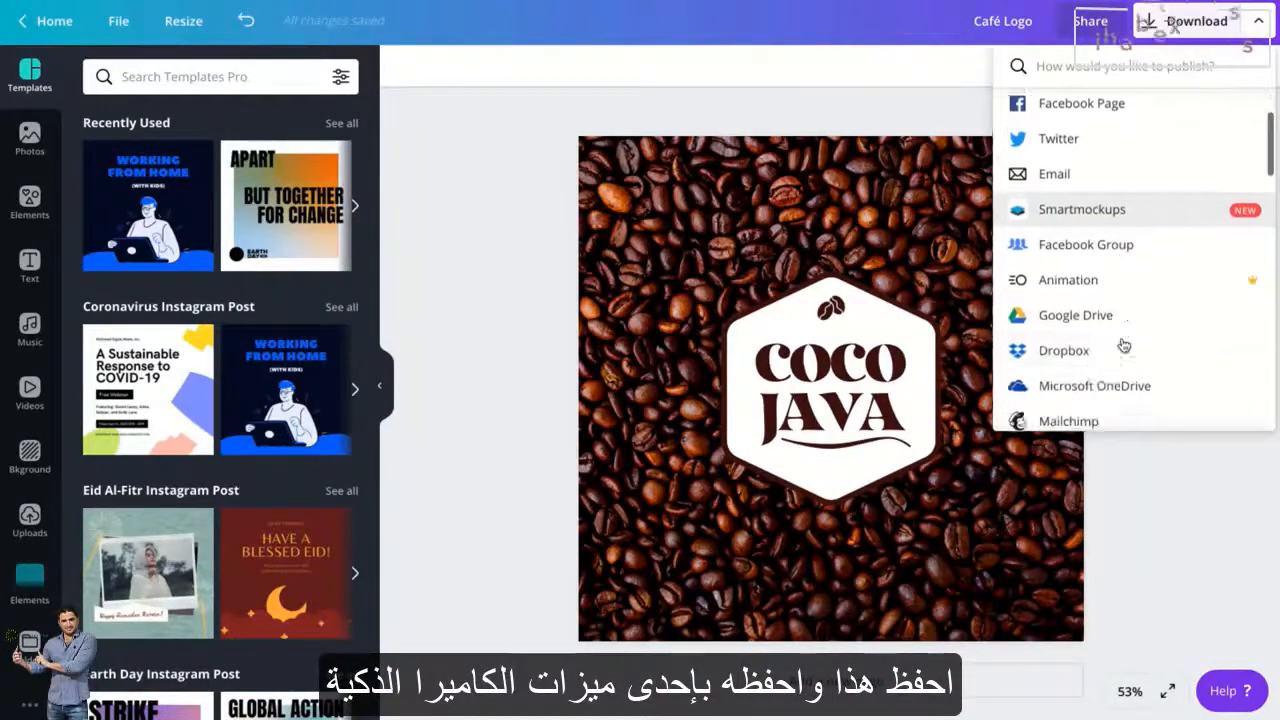
pyautogui.click(1090, 203)
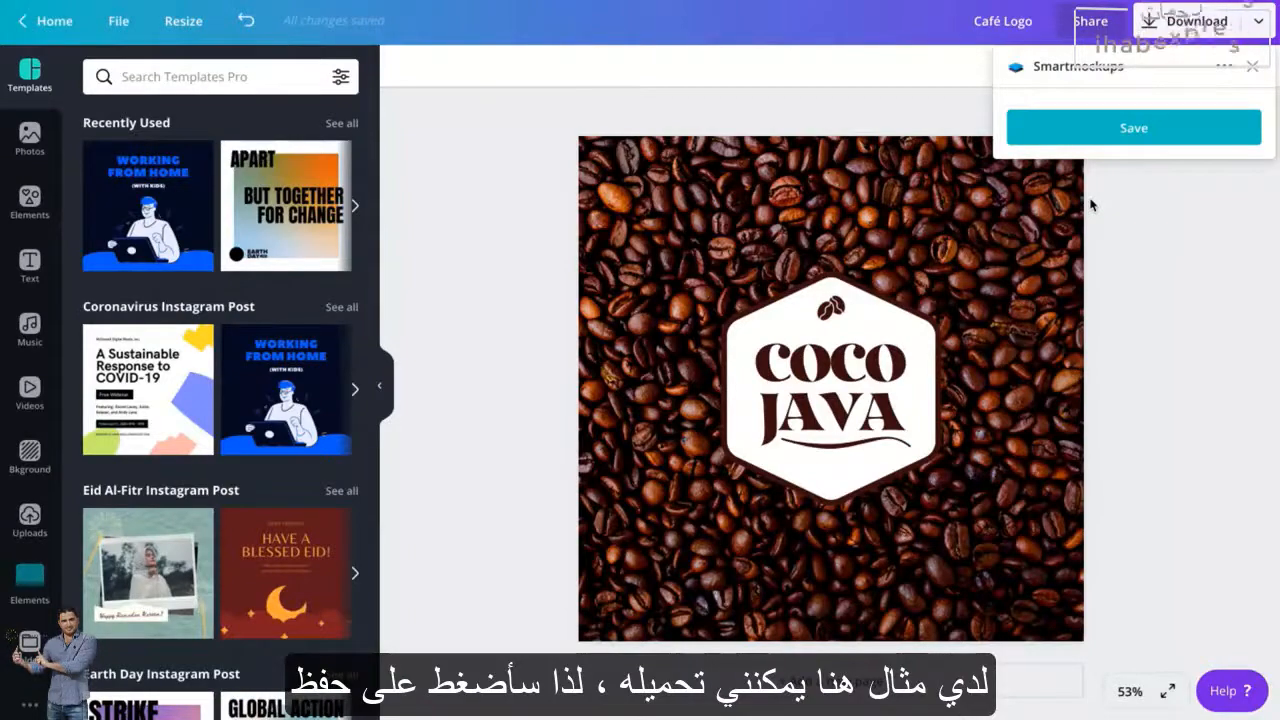
pyautogui.click(1145, 130)
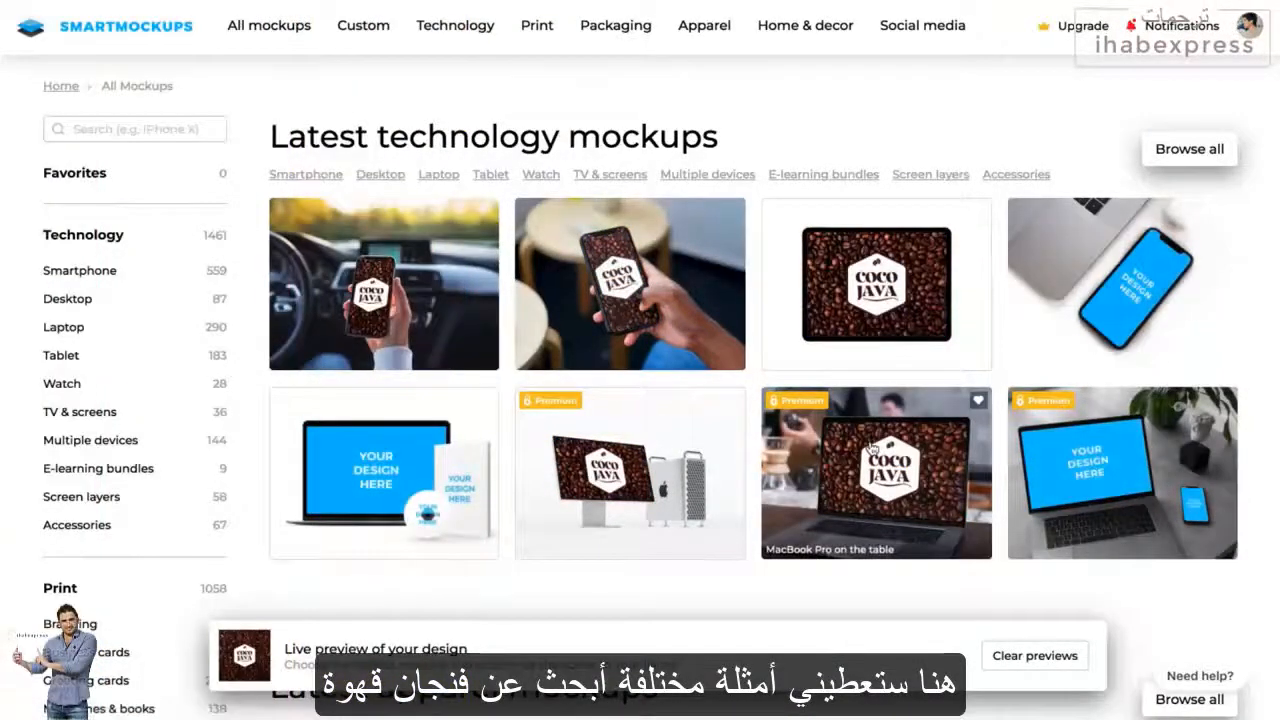
# - Find the packaging mockups and open the 16oz cup mockup showing the Coco Java design
pyautogui.scroll(-4, 425, 366)
pyautogui.scroll(-3, 871, 447)
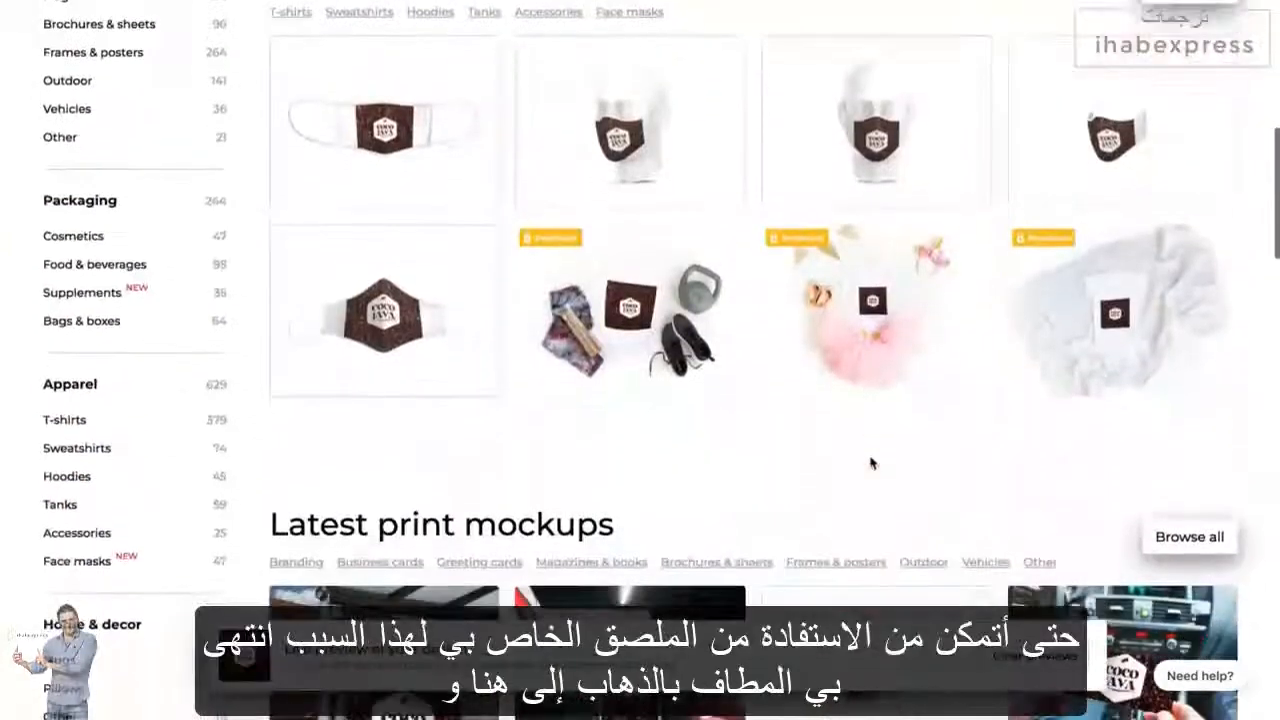
pyautogui.scroll(-5, 884, 528)
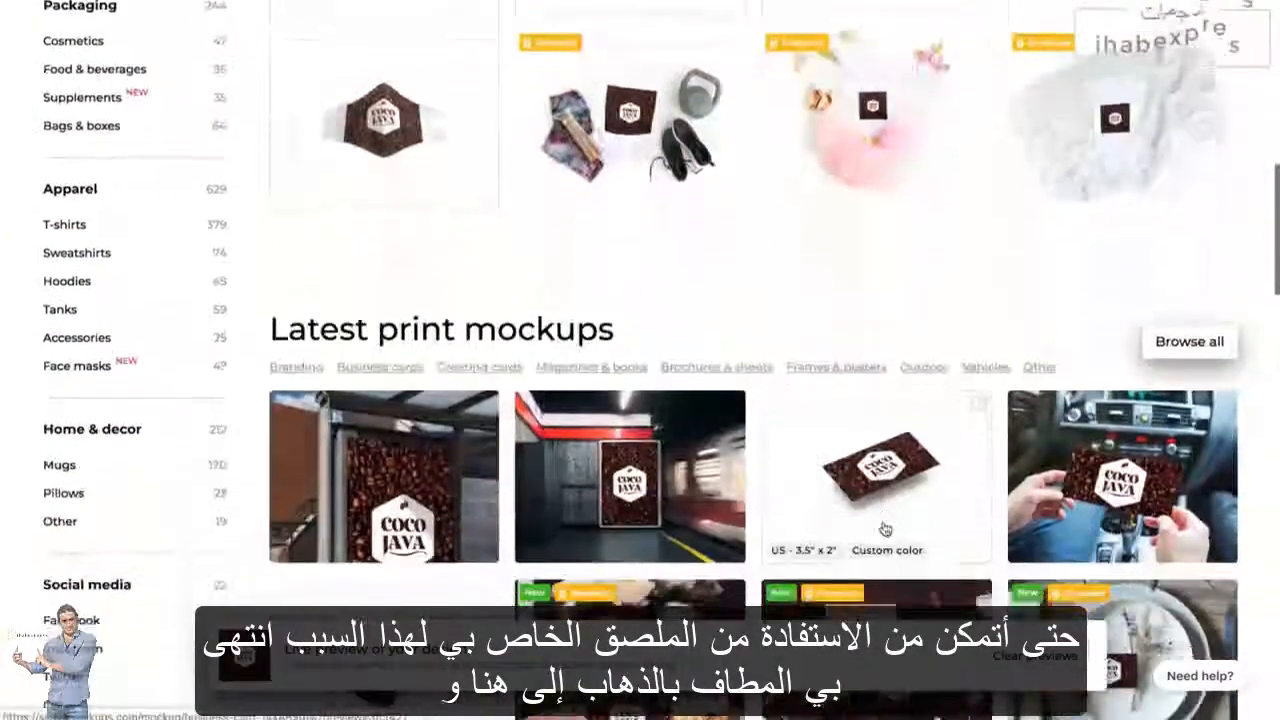
pyautogui.scroll(-8, 884, 528)
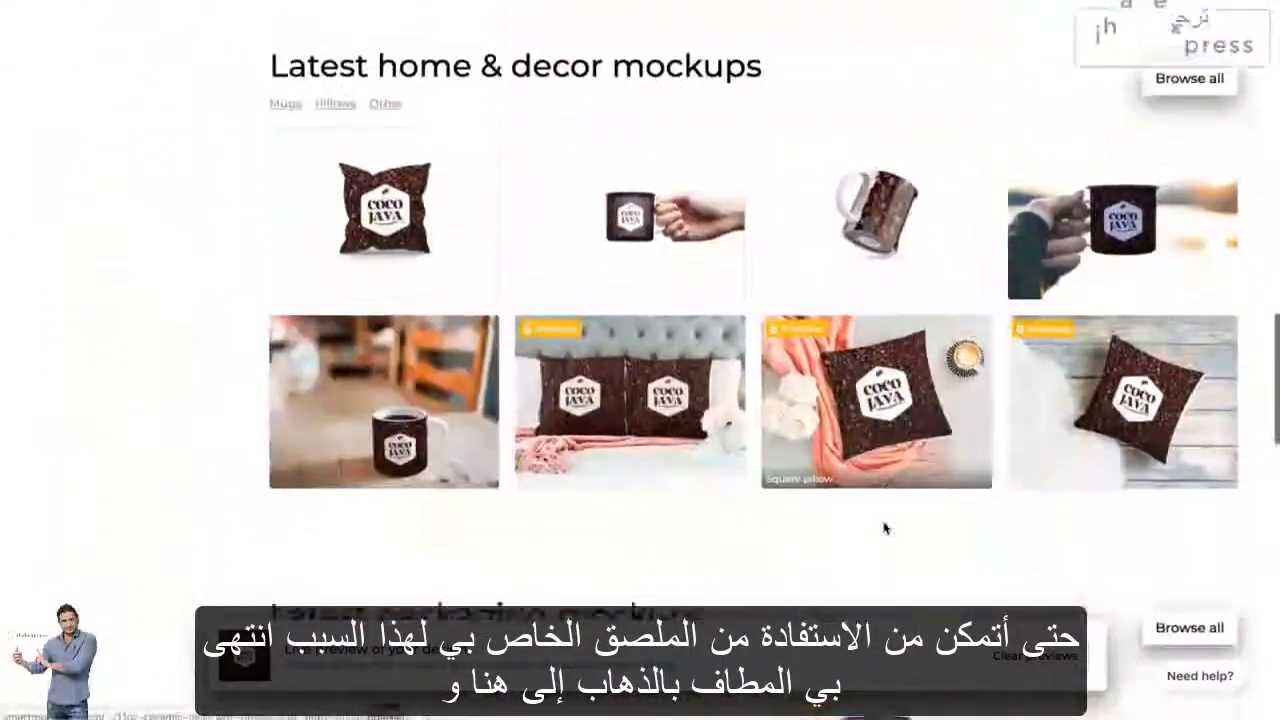
pyautogui.scroll(-2, 884, 528)
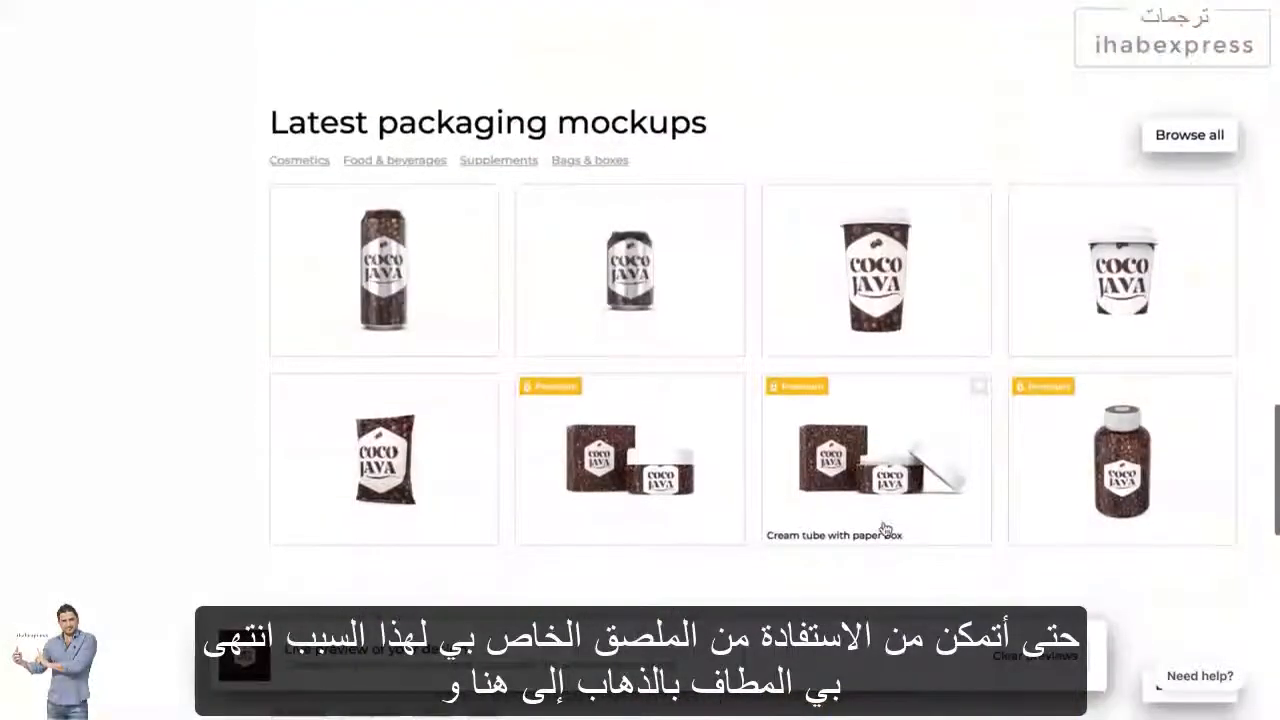
pyautogui.click(866, 266)
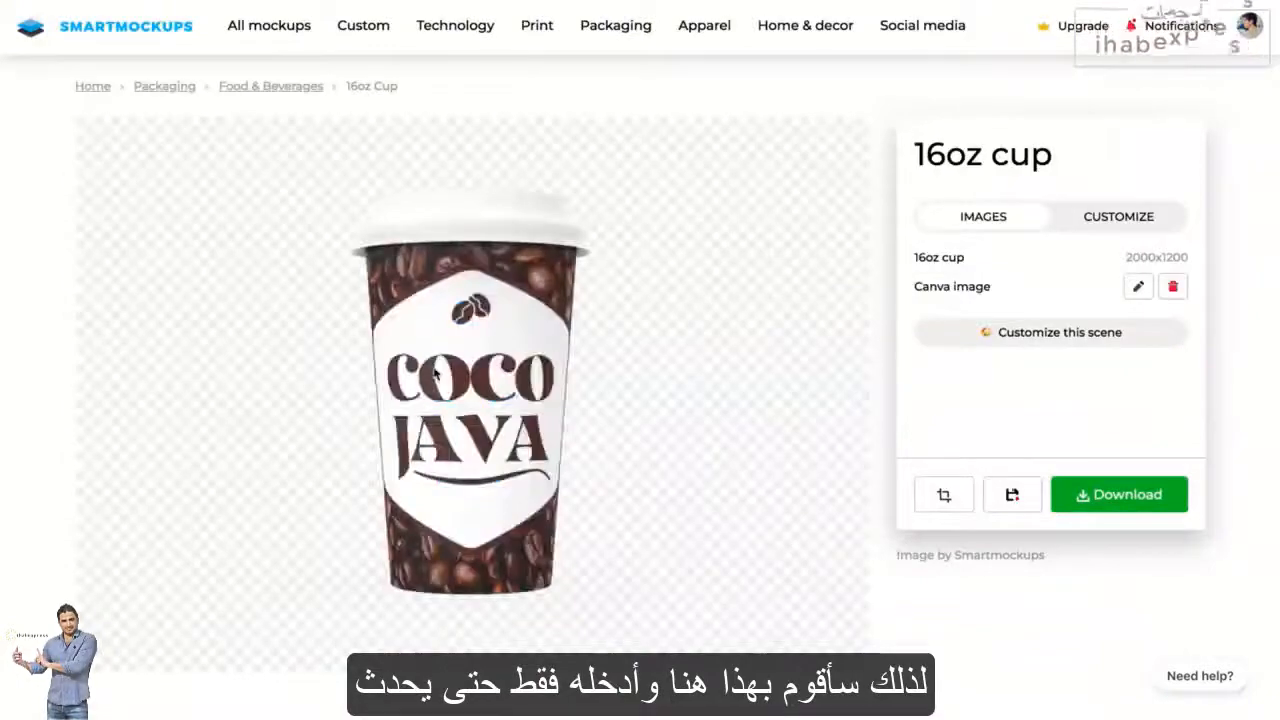
# - Adjust the Canva image's crop on the 16oz cup, scaling it down so the whole hexagon badge fits with more beans around it
pyautogui.click(1137, 286)
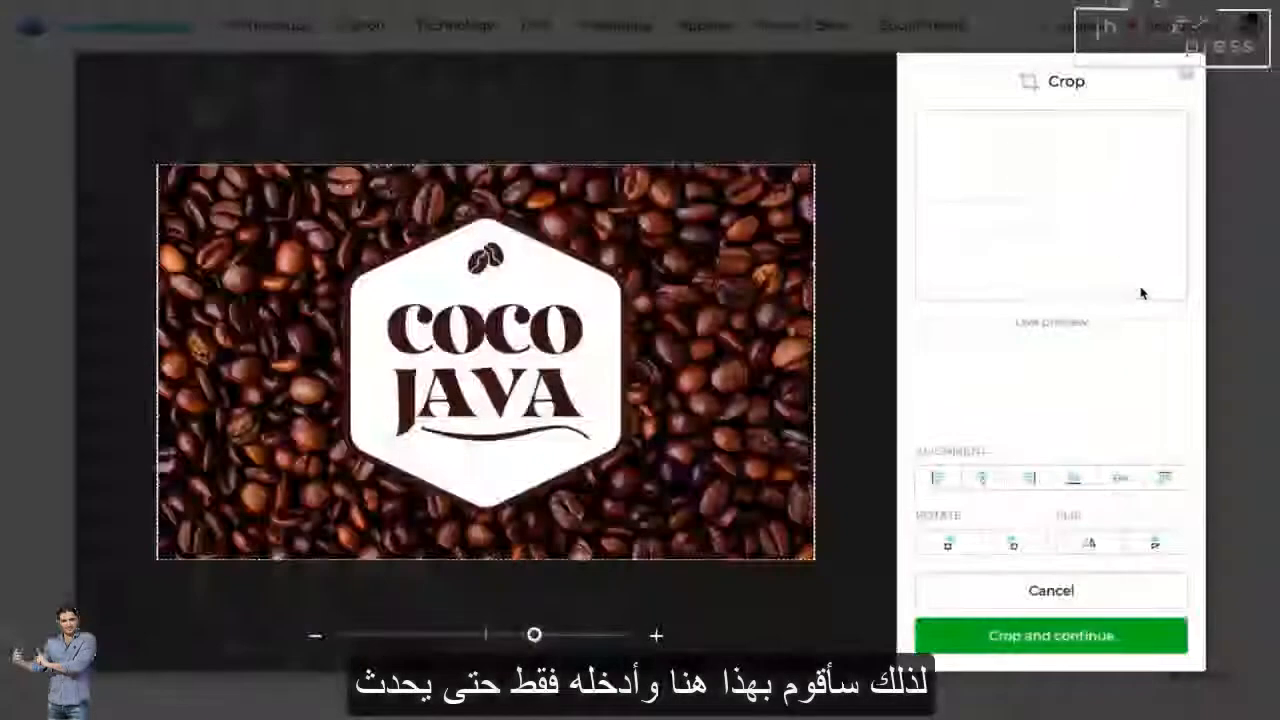
pyautogui.moveTo(531, 634); pyautogui.dragTo(497, 634)
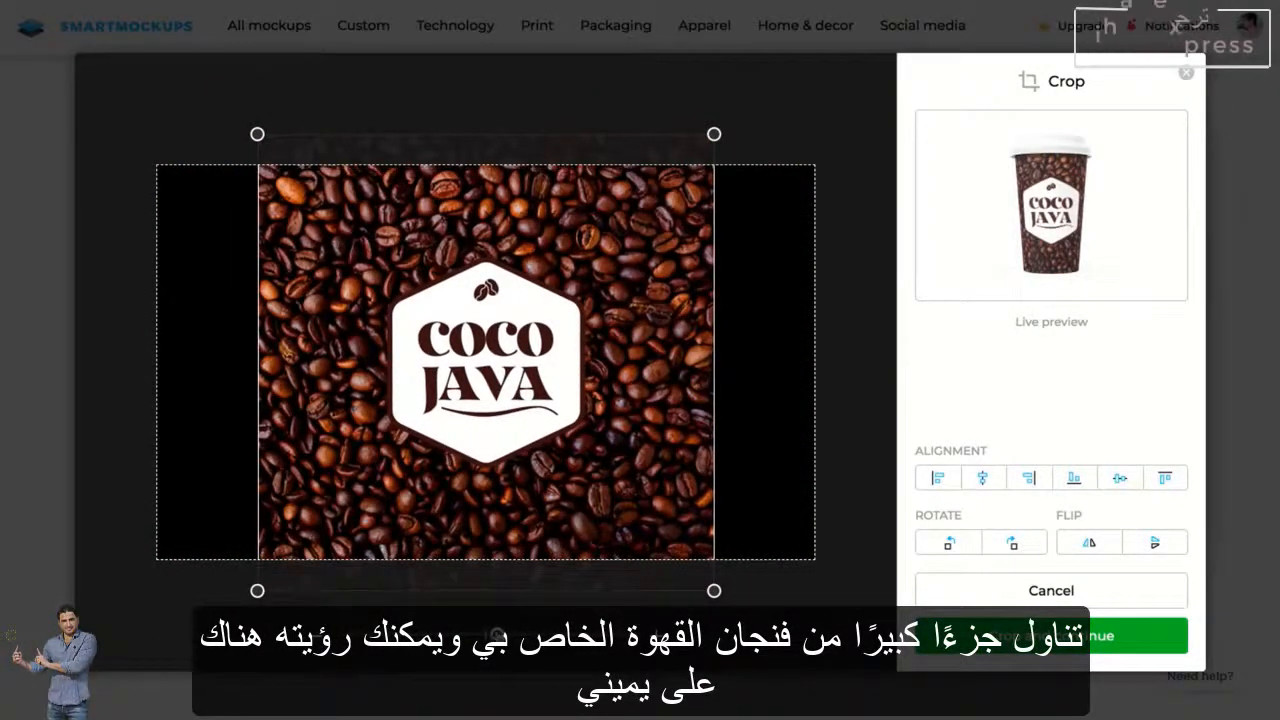
pyautogui.moveTo(497, 634)
pyautogui.mouseDown()
pyautogui.moveTo(460, 627)
pyautogui.moveTo(482, 622)
pyautogui.mouseUp()
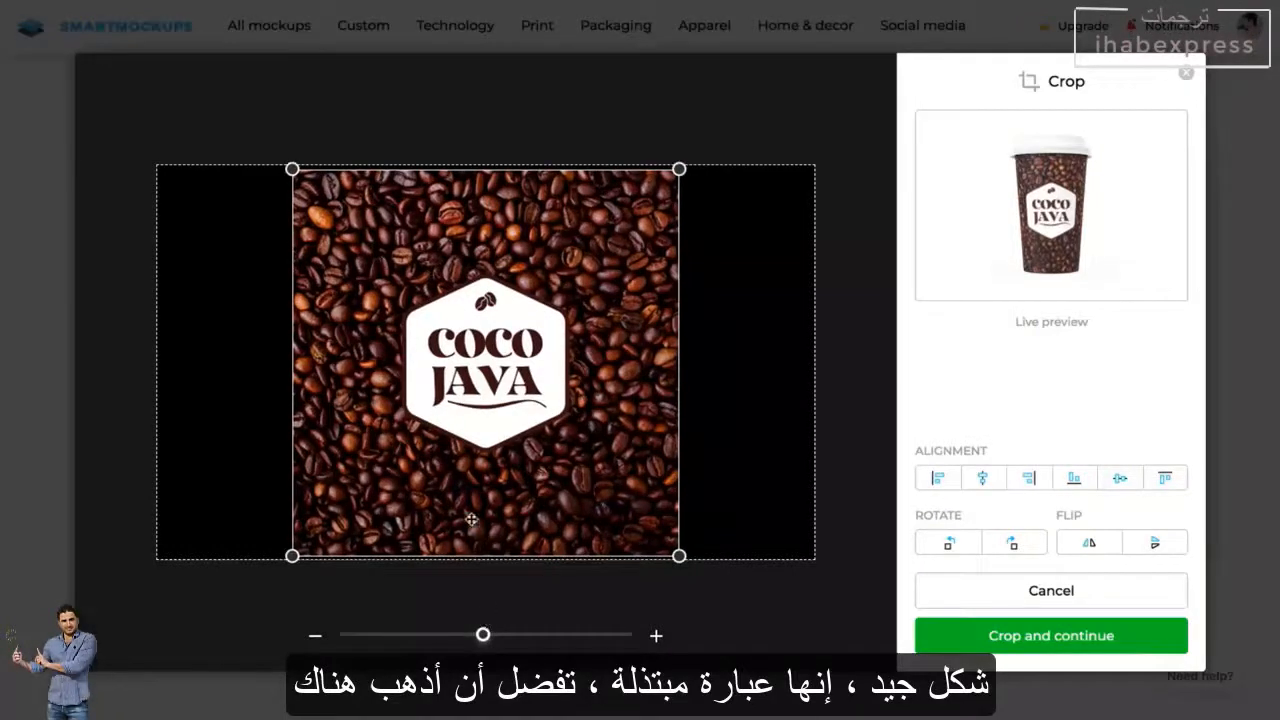
pyautogui.moveTo(506, 485); pyautogui.dragTo(504, 484)
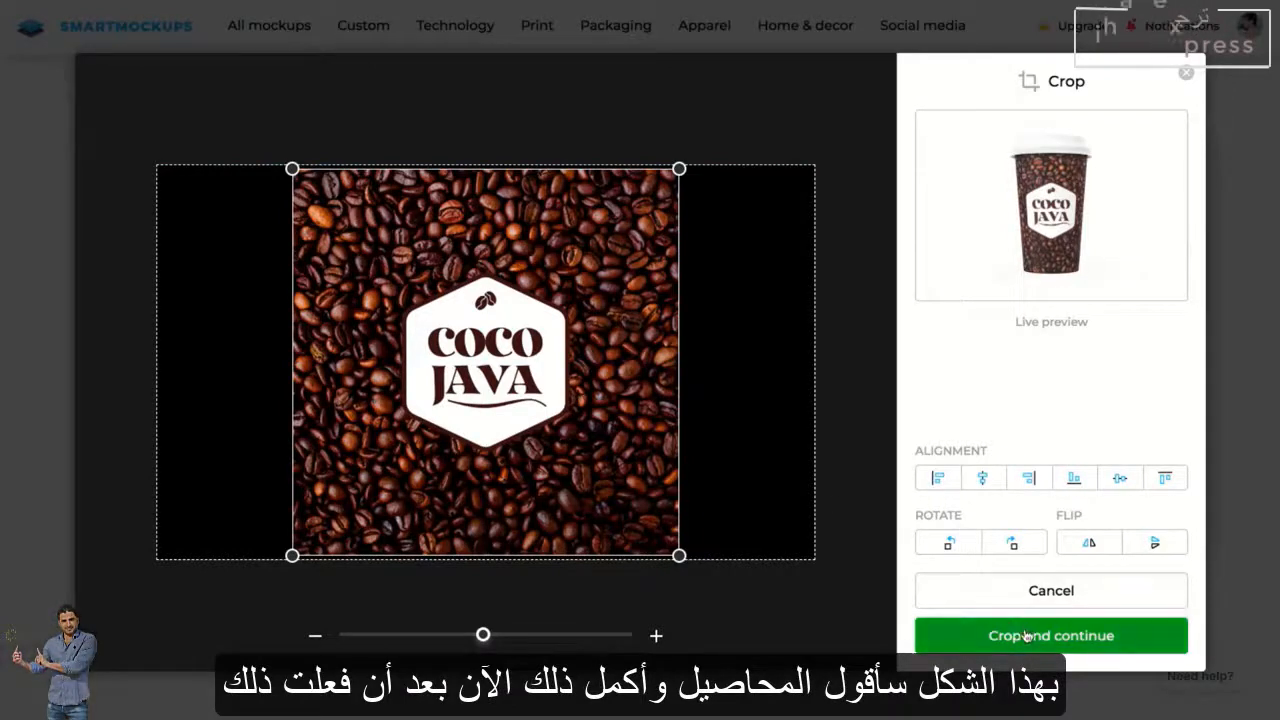
pyautogui.click(1026, 636)
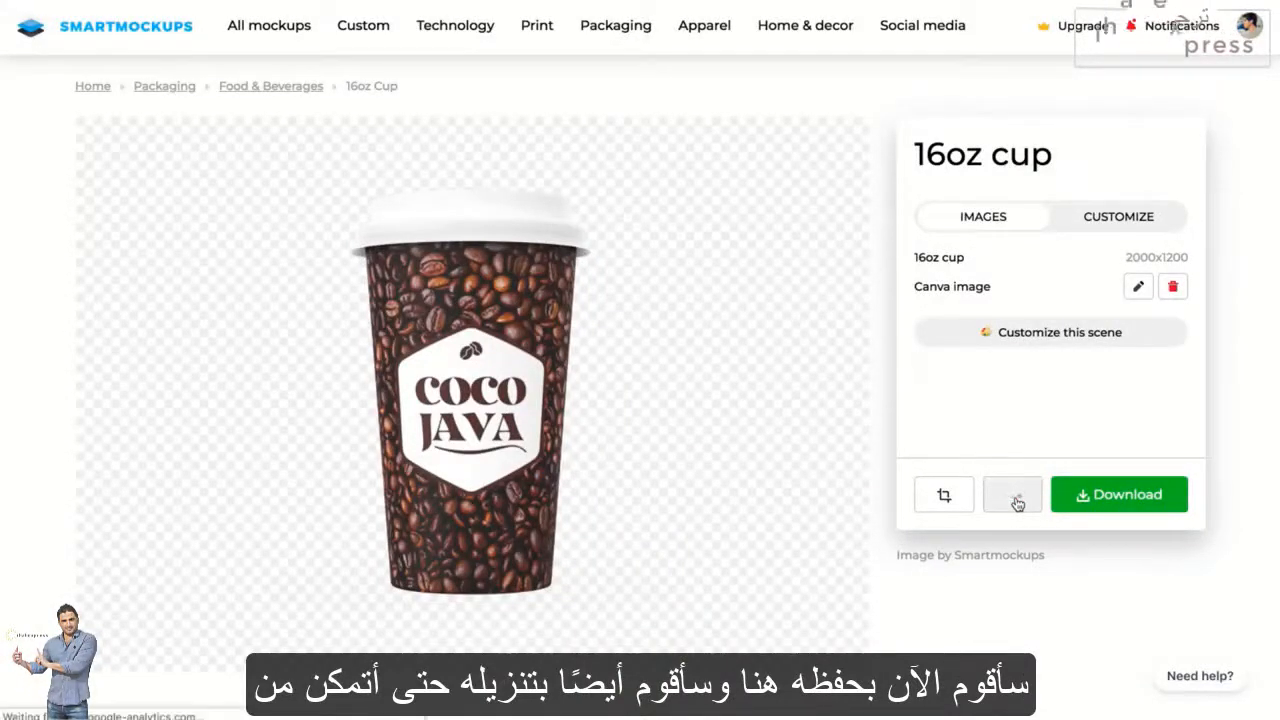
# - Download the 16oz cup mockup in High quality (1920x1344), then switch to Canva and dismiss the saved-design notice
pyautogui.click(1116, 496)
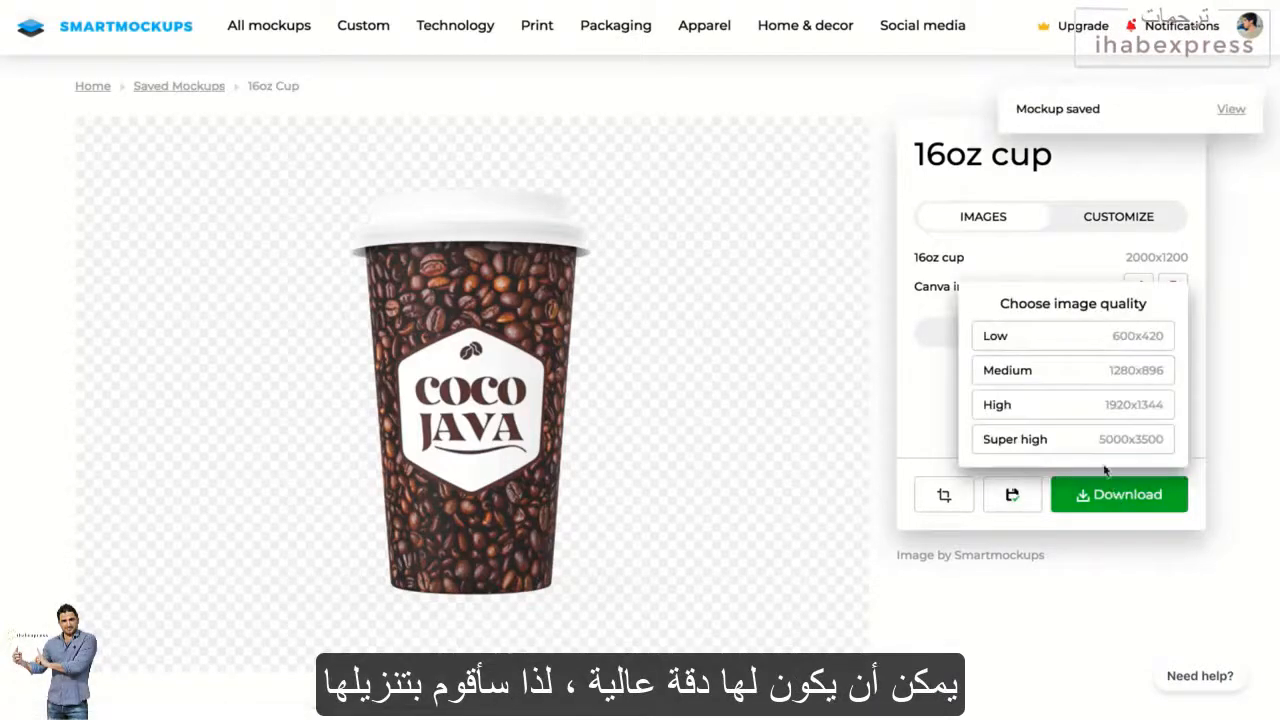
pyautogui.click(1032, 413)
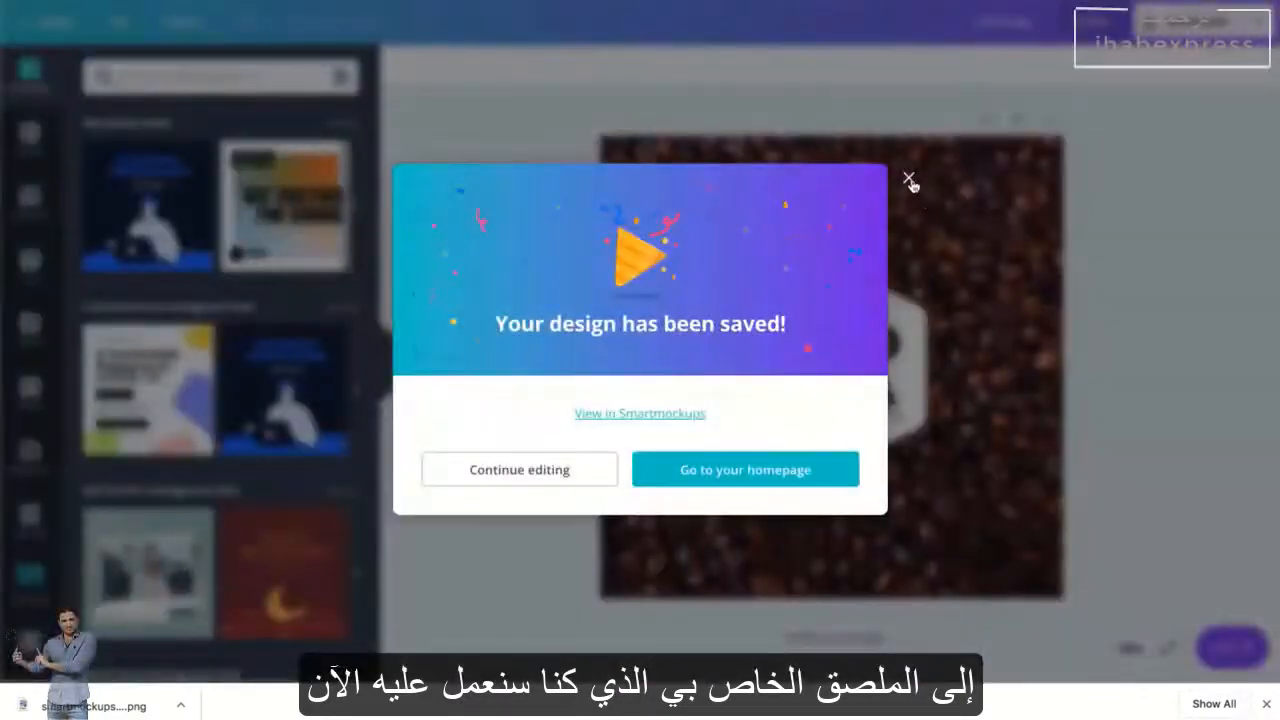
pyautogui.click(909, 180)
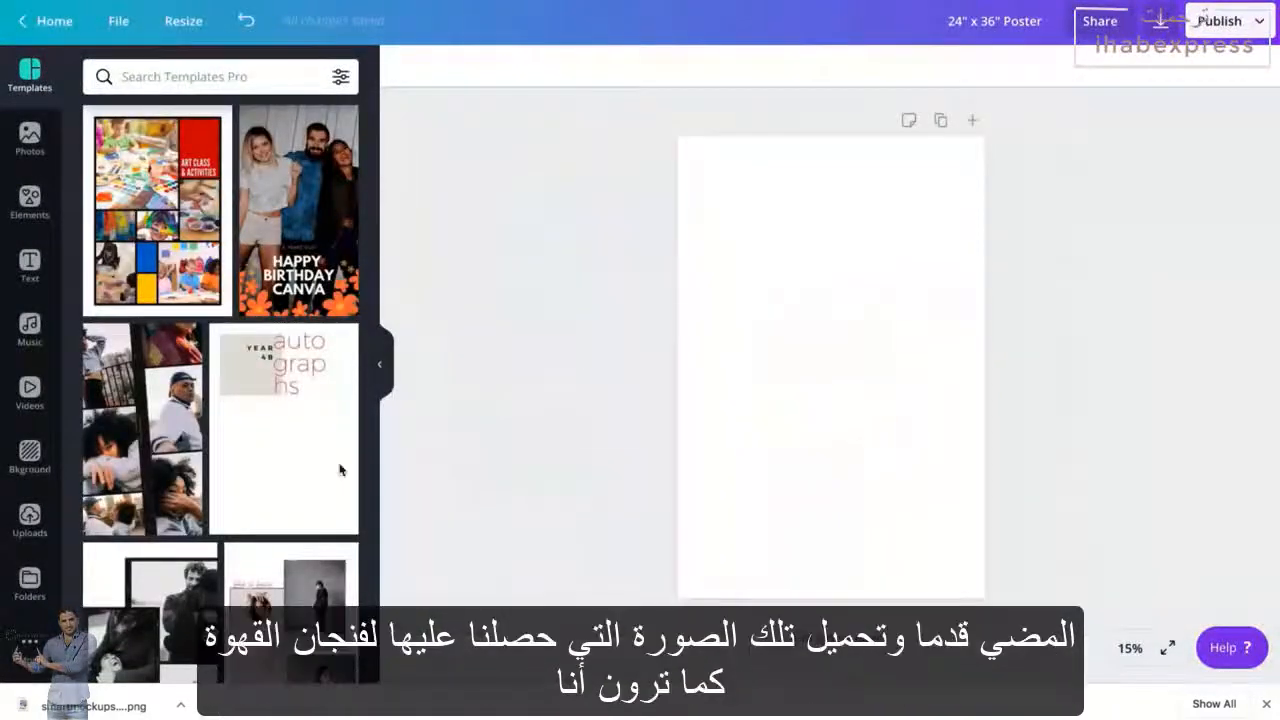
# - Upload the cup mockup smartmockups_k9ubr2gl.png from Downloads to the 24" x 36" poster's image uploads
pyautogui.click(30, 517)
pyautogui.click(240, 80)
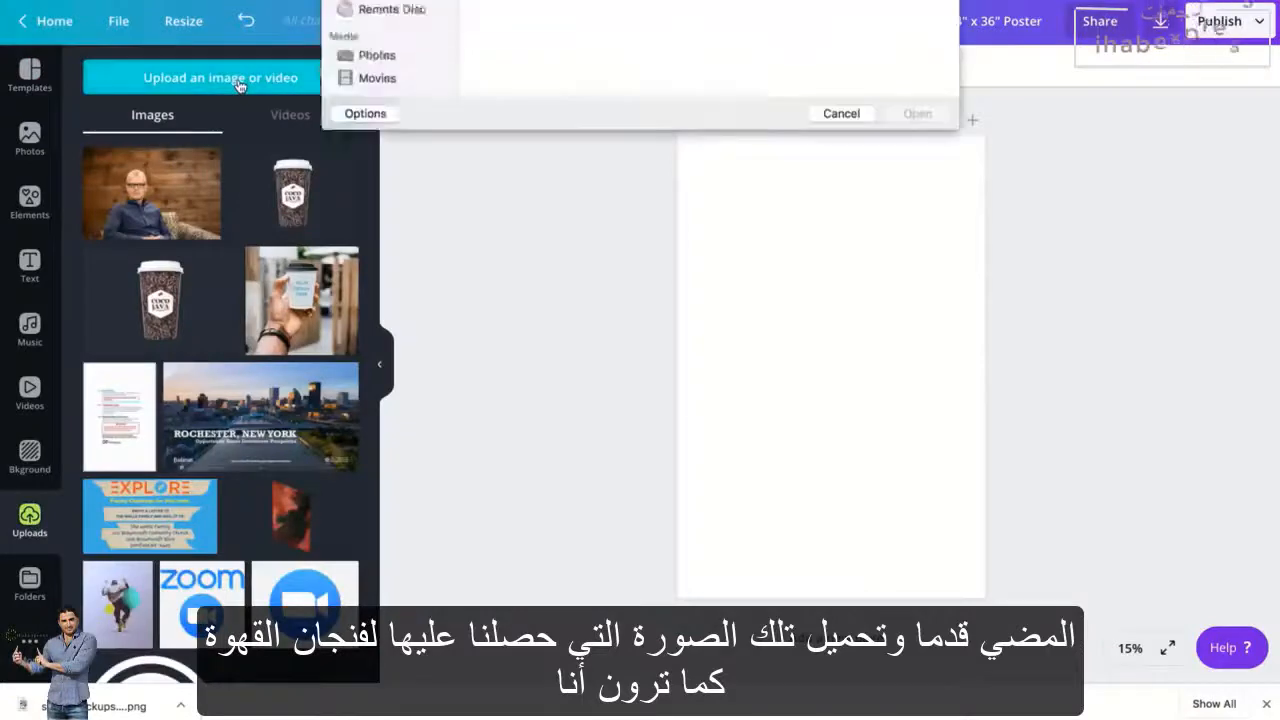
pyautogui.click(513, 42)
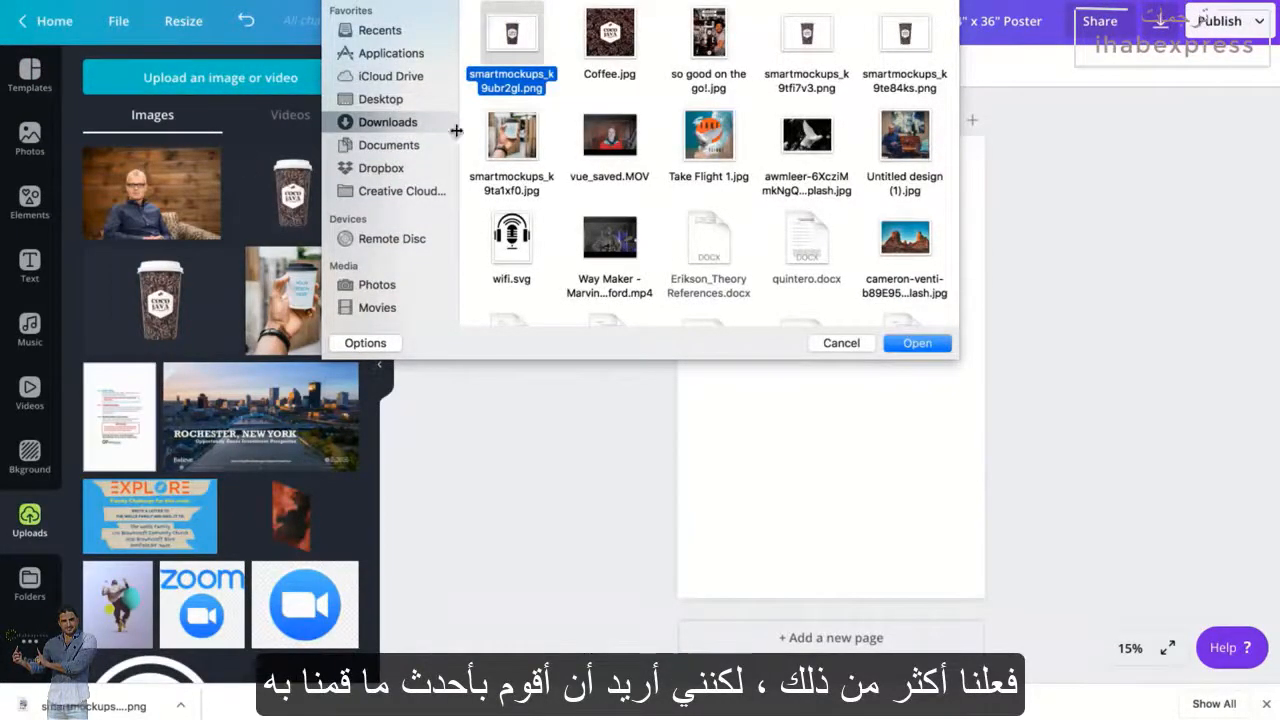
pyautogui.click(917, 344)
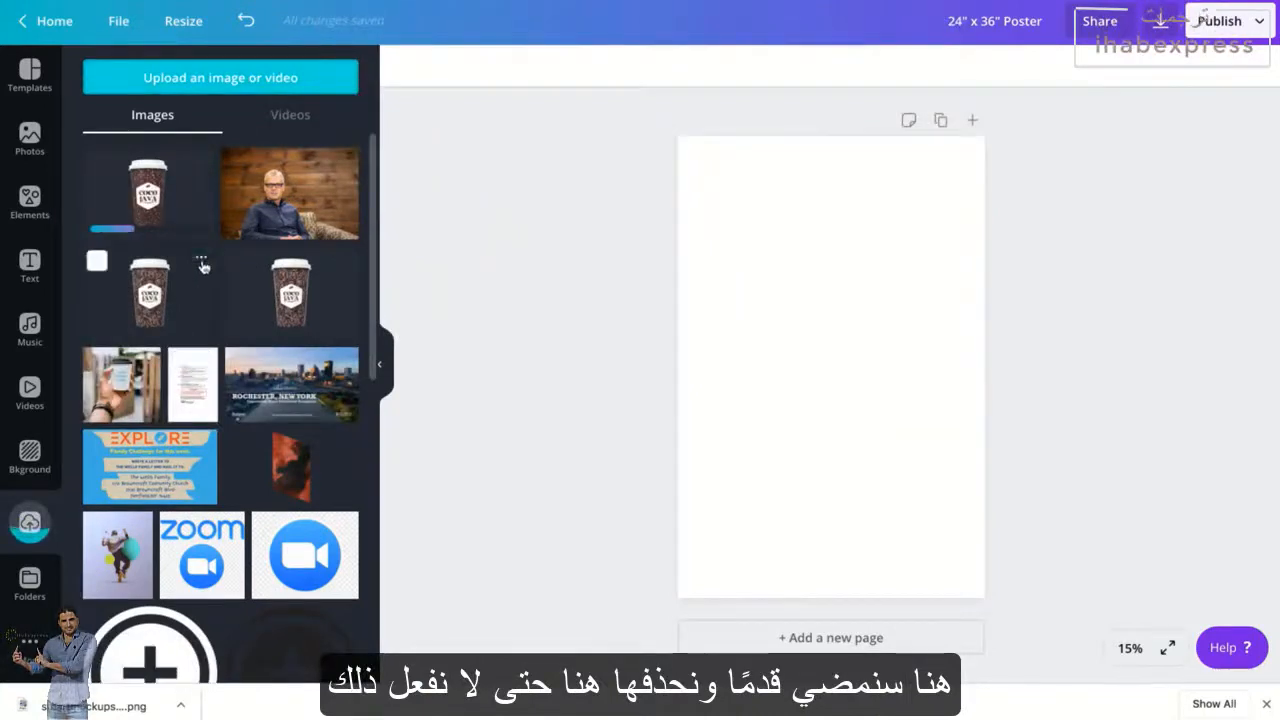
# - Trash the two older Coco Java cup images from the uploads, including smartmockups_k9te84ks.png
pyautogui.click(201, 258)
pyautogui.click(245, 474)
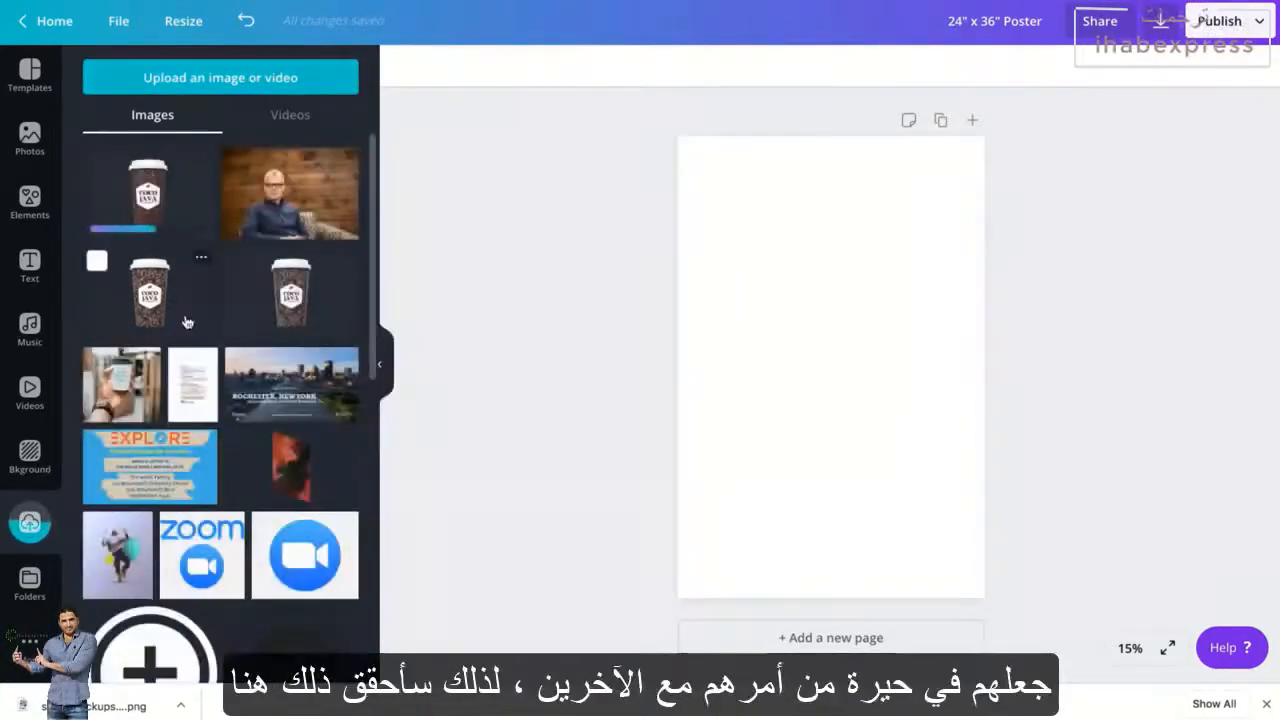
pyautogui.click(222, 260)
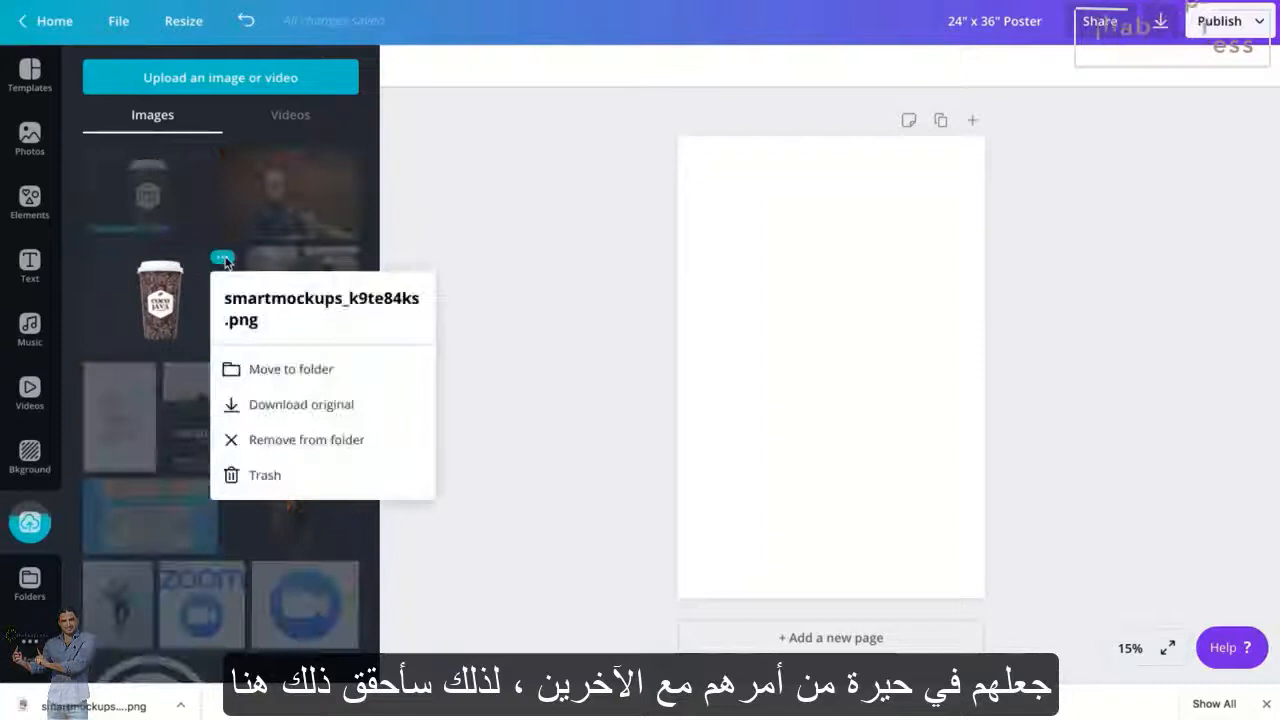
pyautogui.click(278, 476)
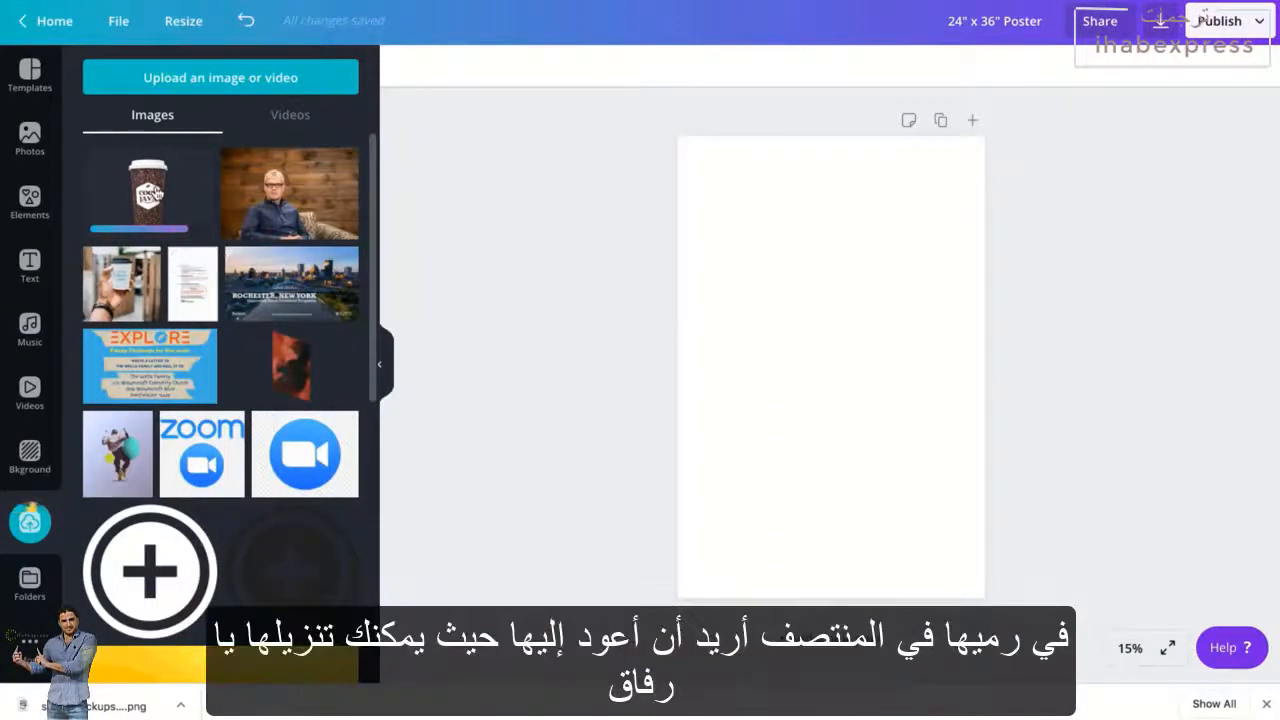
# - Place the newly uploaded coffee cup image in the center of the blank poster
pyautogui.click(152, 190)
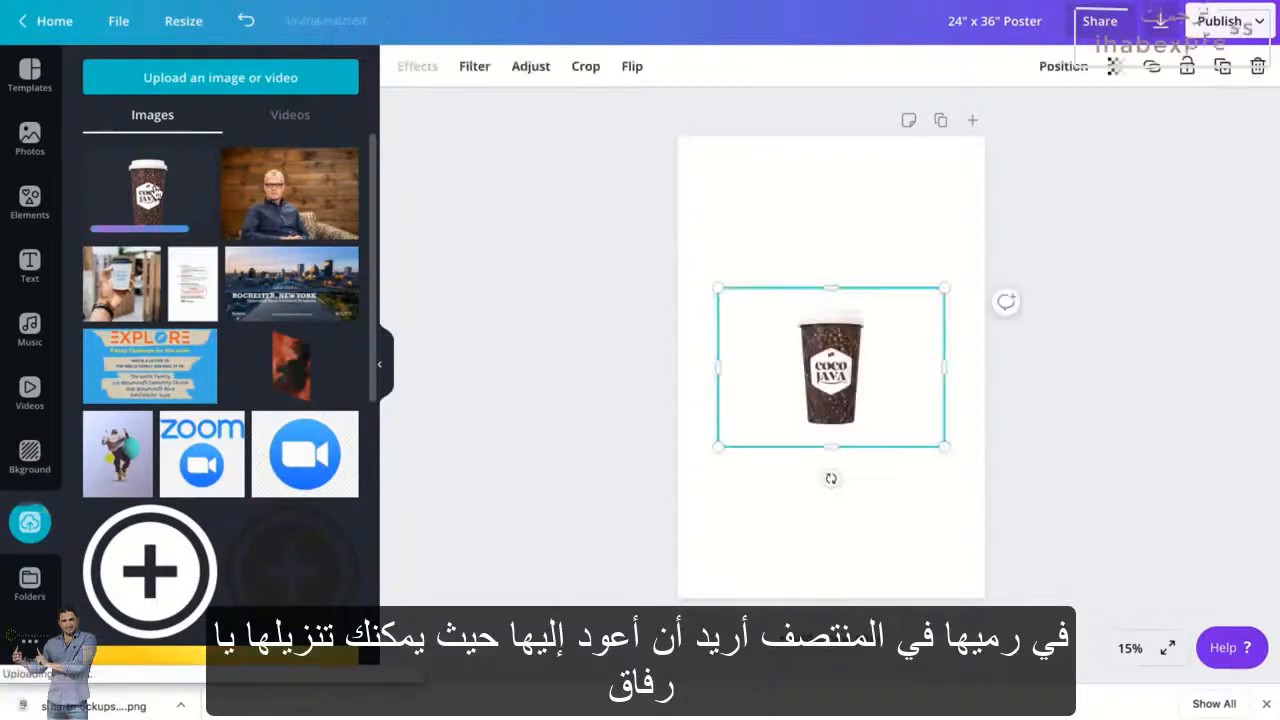
pyautogui.click(31, 74)
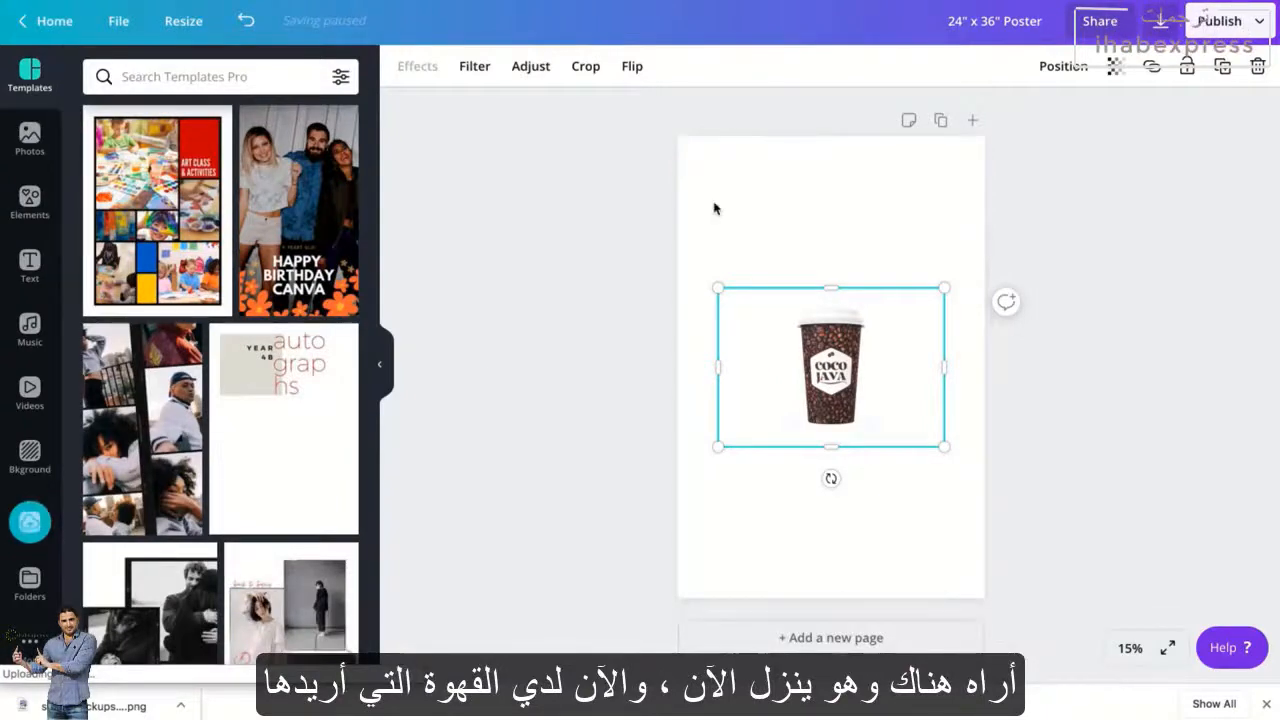
pyautogui.click(872, 240)
pyautogui.click(840, 354)
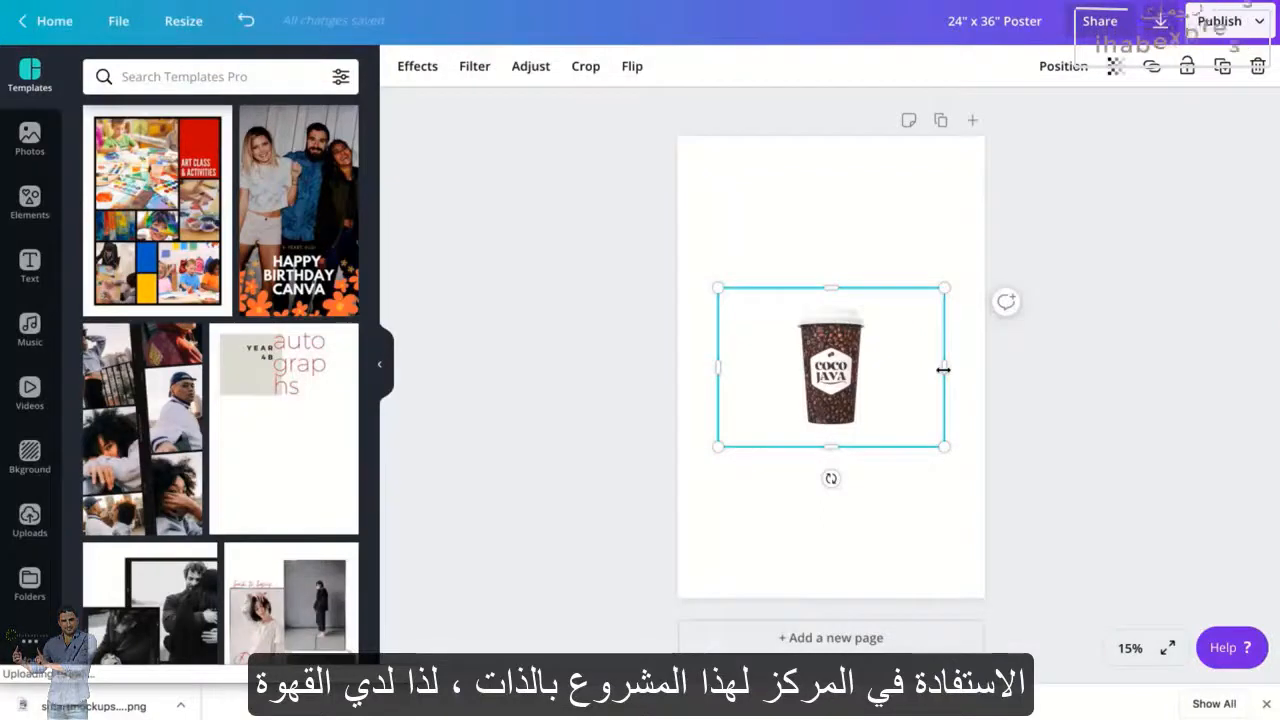
pyautogui.moveTo(838, 378); pyautogui.dragTo(836, 370)
pyautogui.click(843, 257)
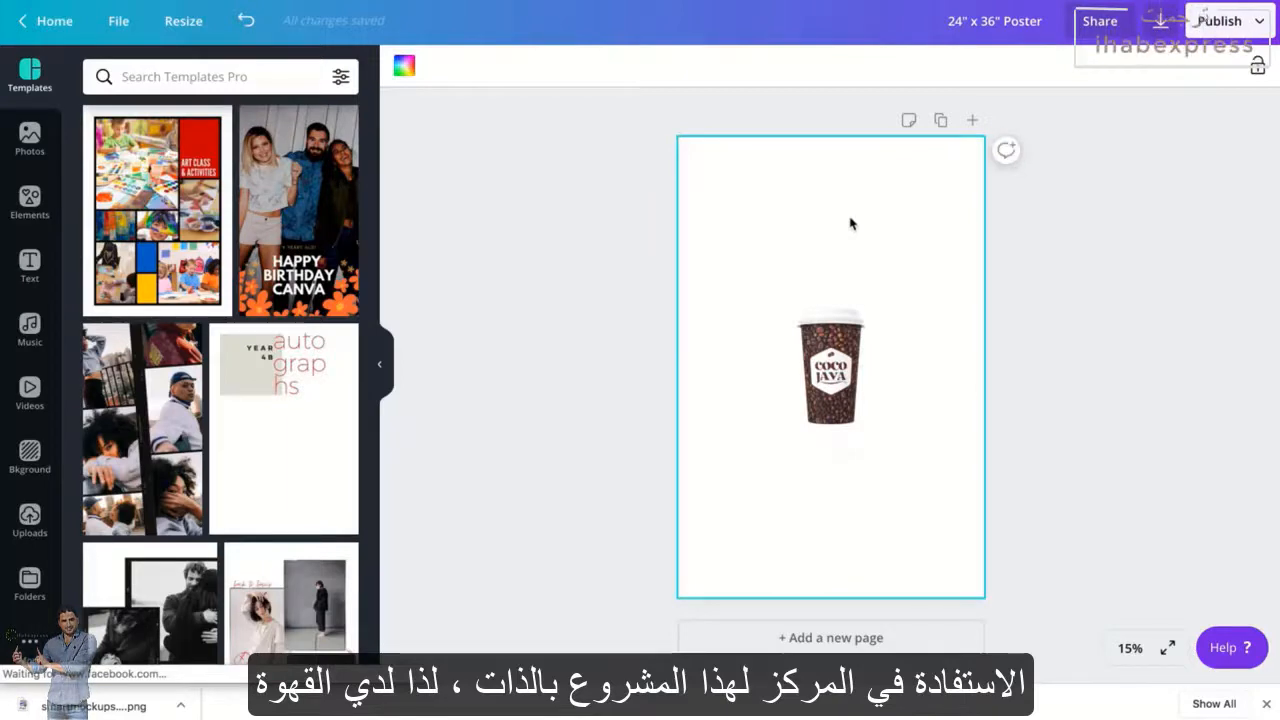
pyautogui.click(850, 306)
pyautogui.click(863, 257)
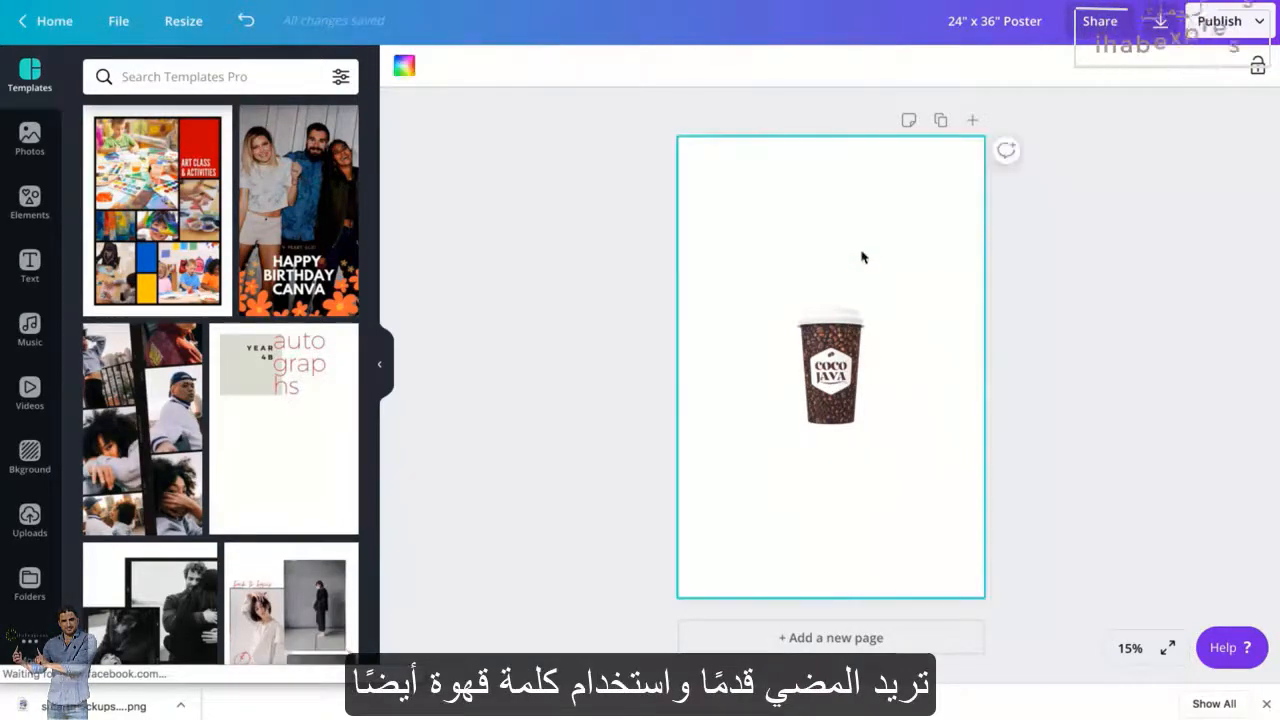
# - Add a heading text to the poster and move it above the coffee cup
pyautogui.click(30, 265)
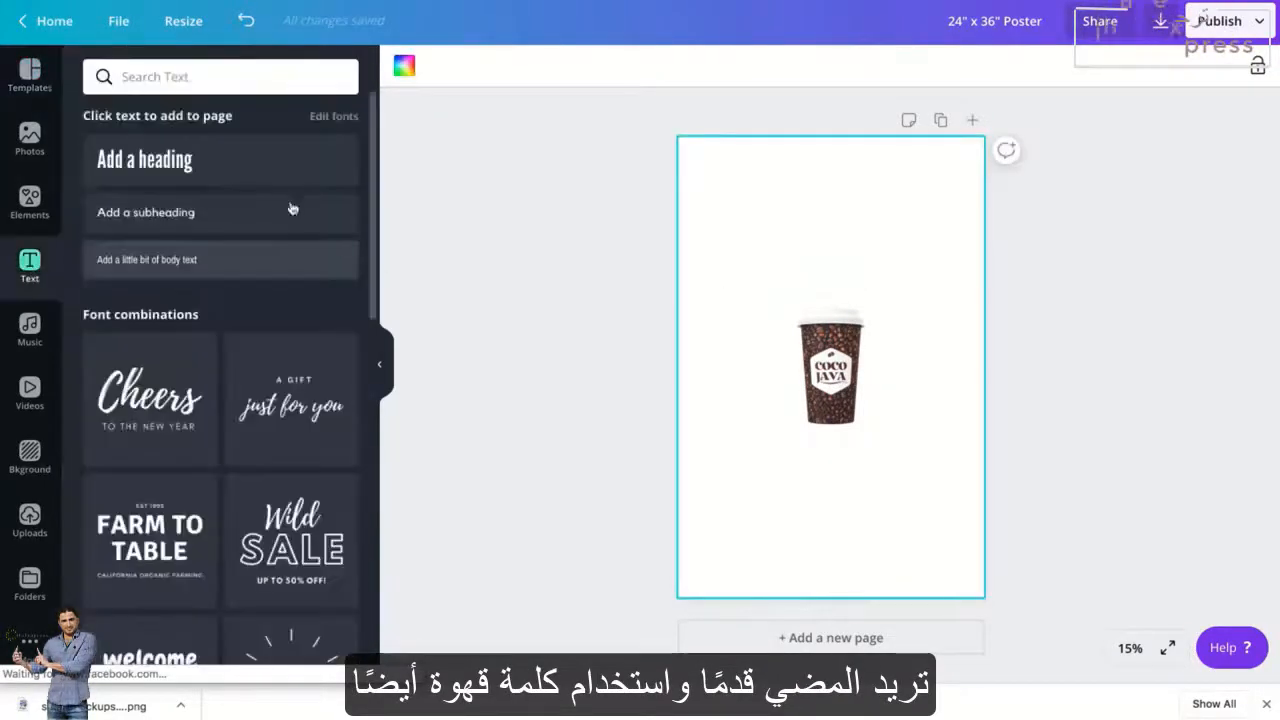
pyautogui.click(188, 163)
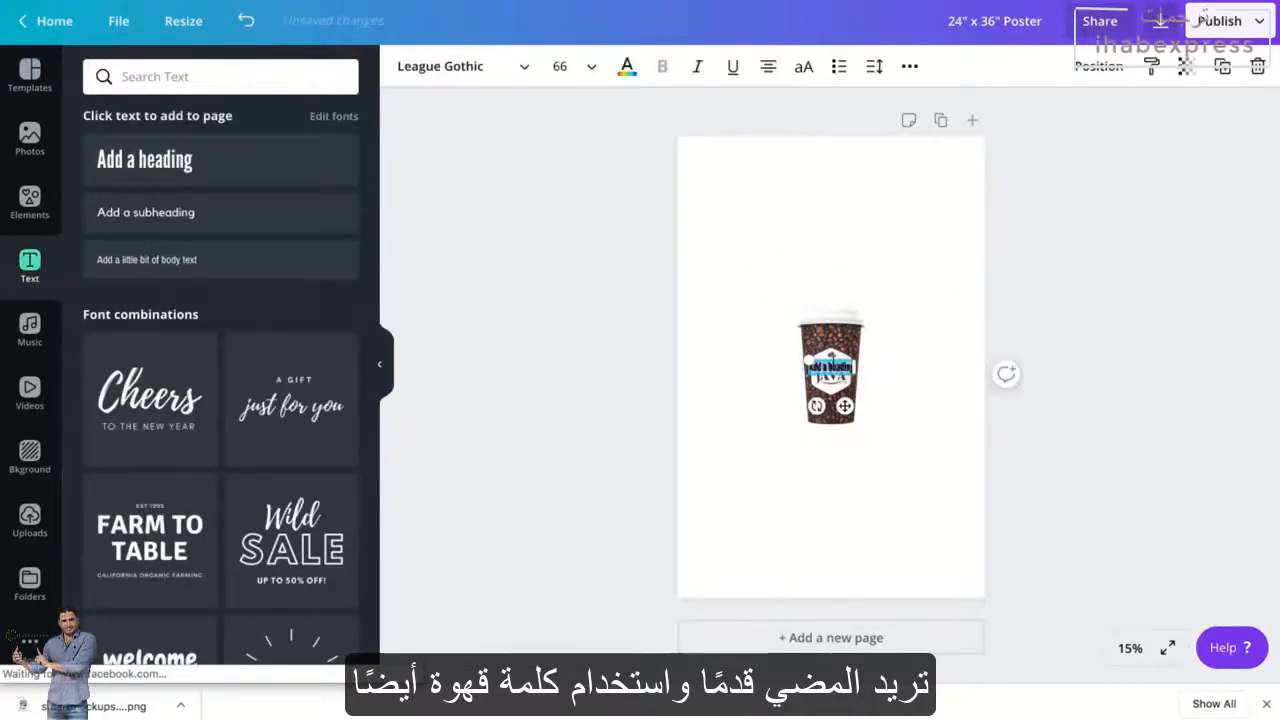
pyautogui.moveTo(845, 406); pyautogui.dragTo(837, 286)
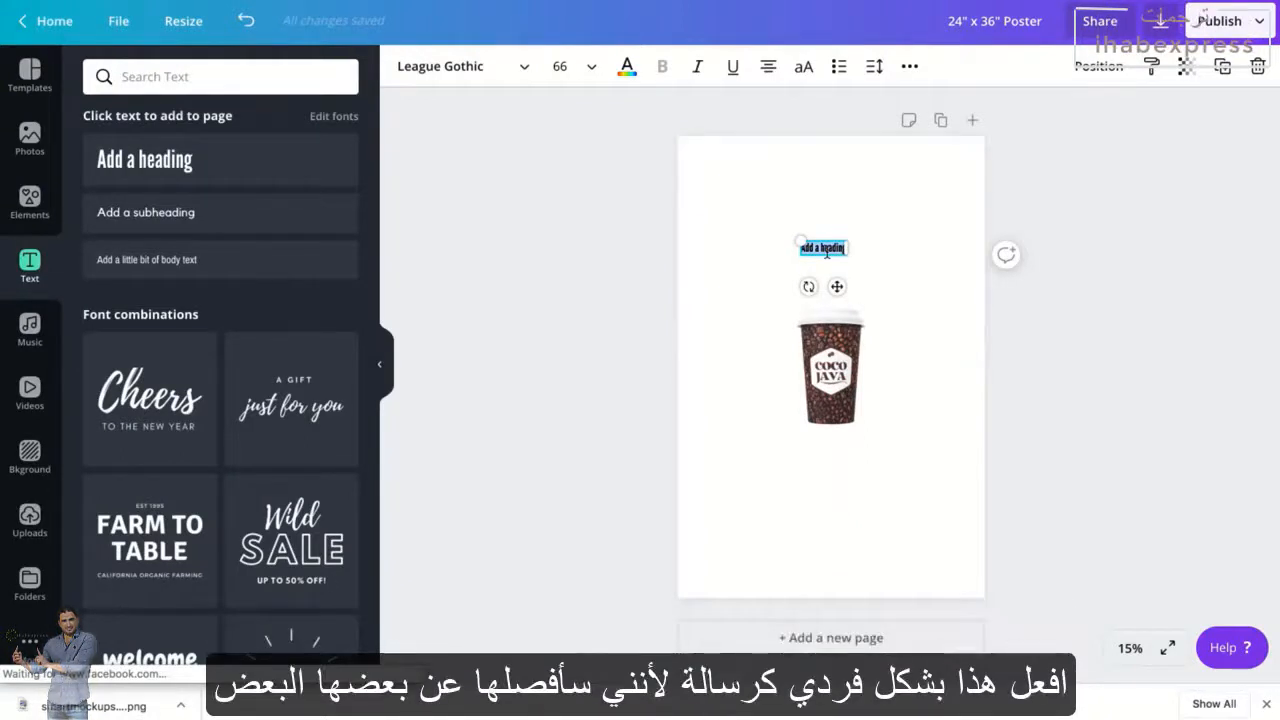
# - Enlarge the heading's font size to 144
pyautogui.click(572, 66)
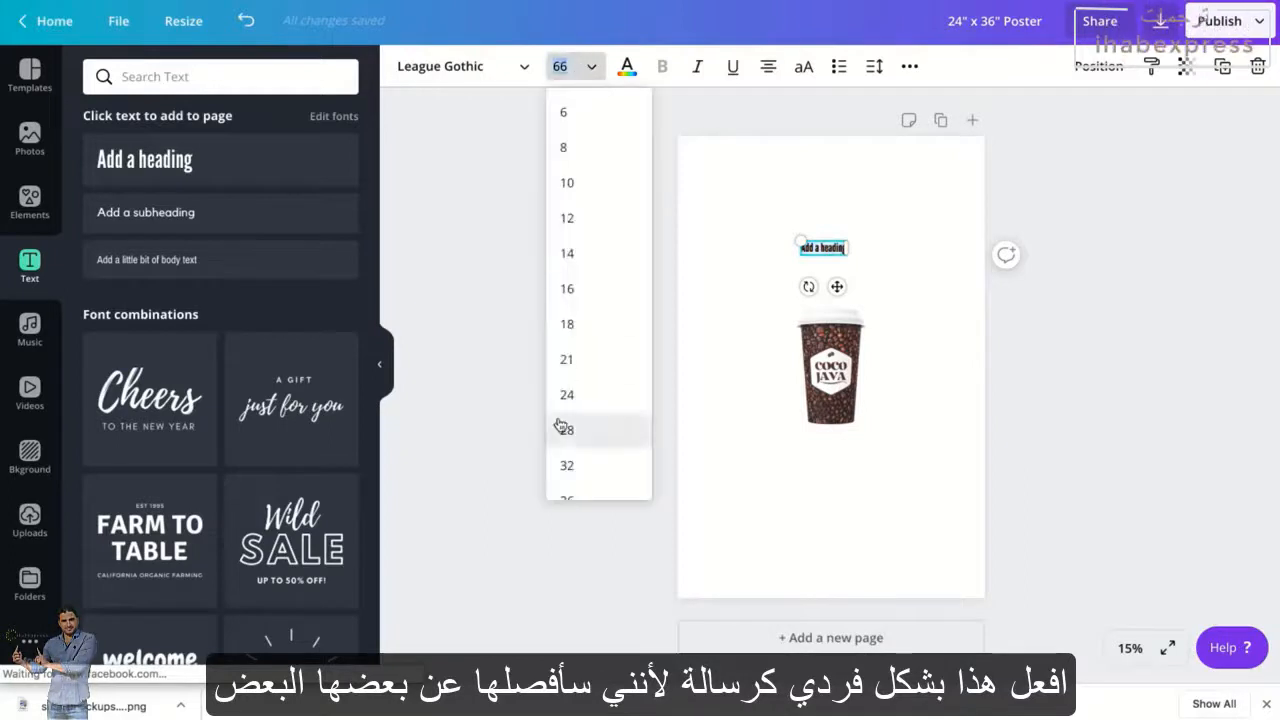
pyautogui.scroll(-3, 565, 430)
pyautogui.scroll(-2, 594, 497)
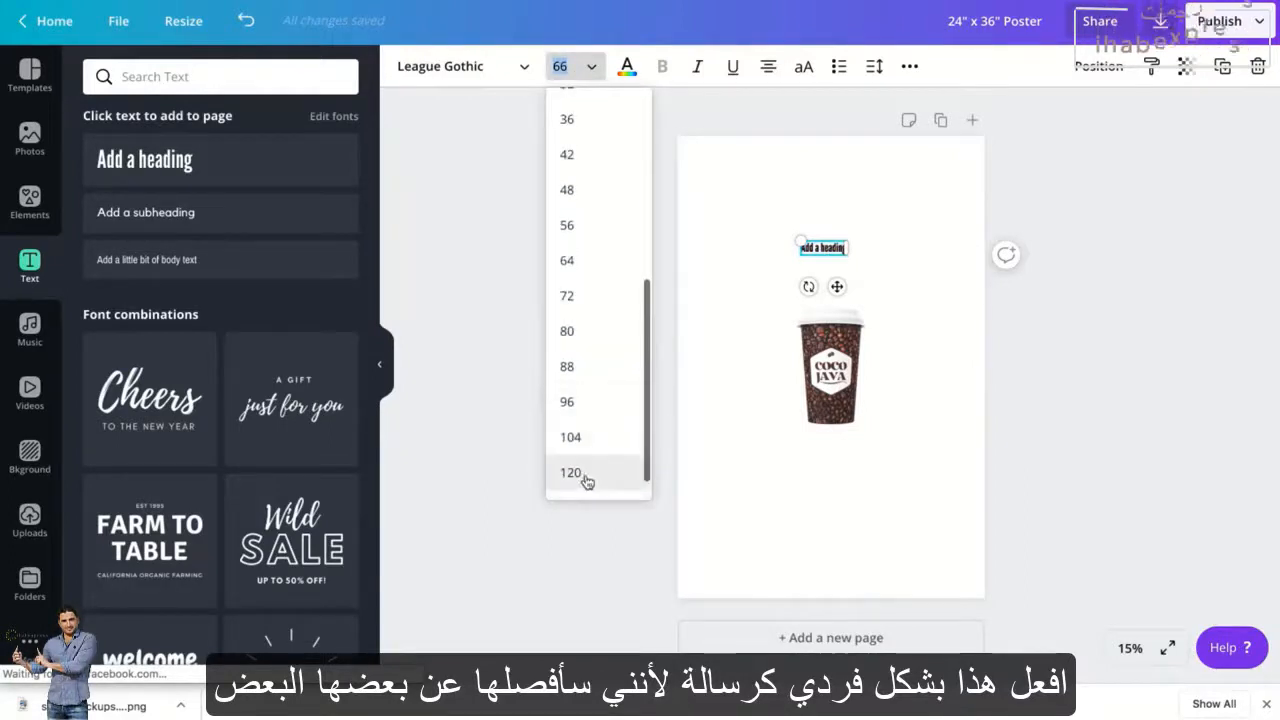
pyautogui.click(584, 474)
pyautogui.click(584, 68)
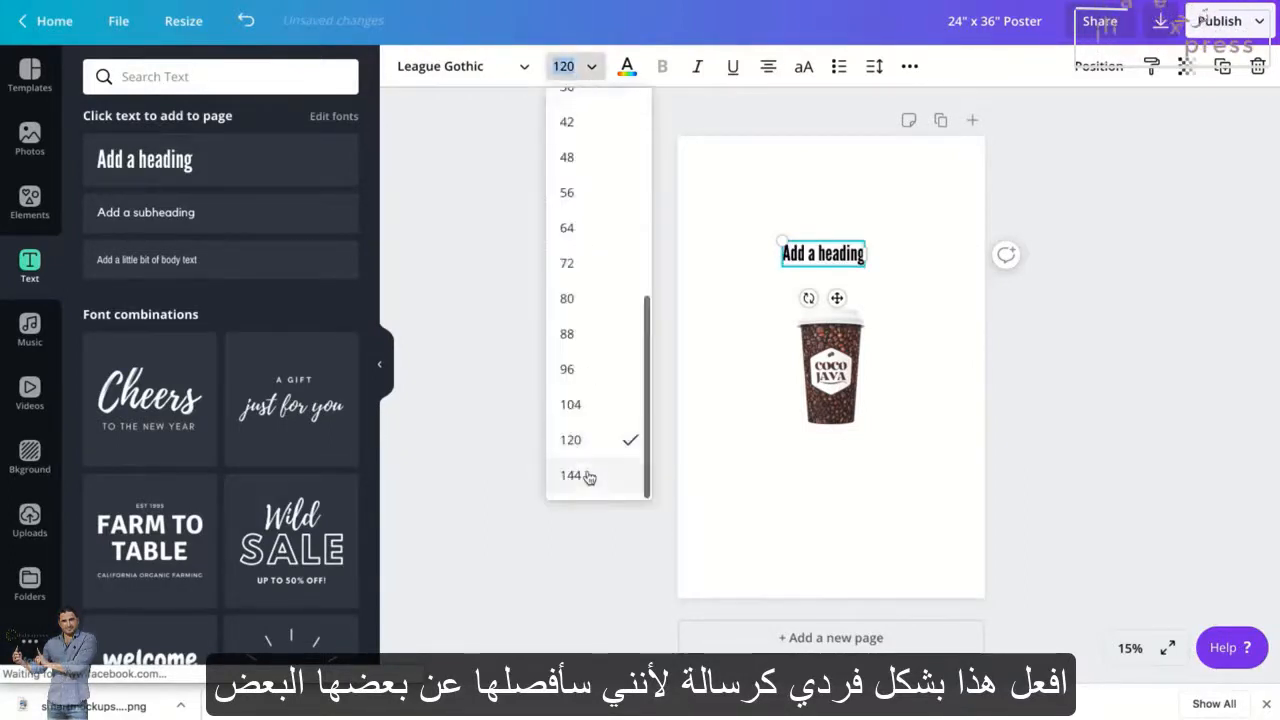
pyautogui.click(590, 487)
pyautogui.click(576, 66)
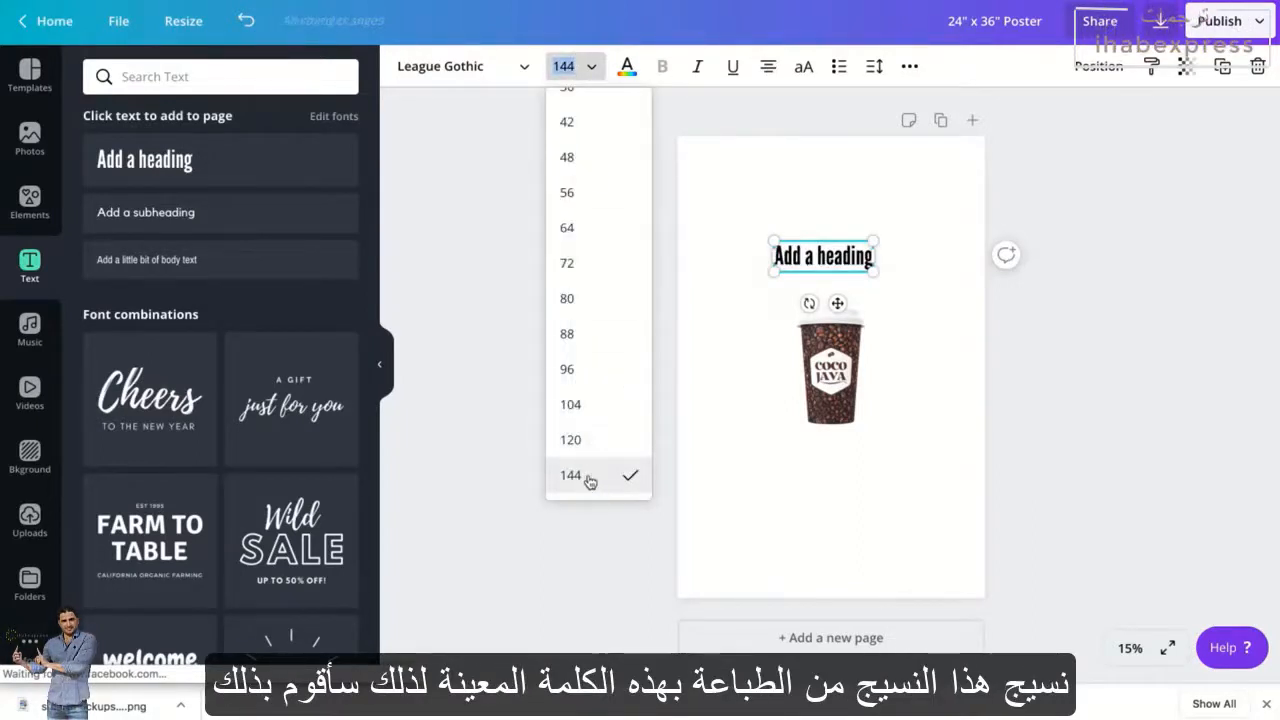
# - Replace the heading's text with the single capital letter "C" and select that text box
pyautogui.doubleClick(866, 262)
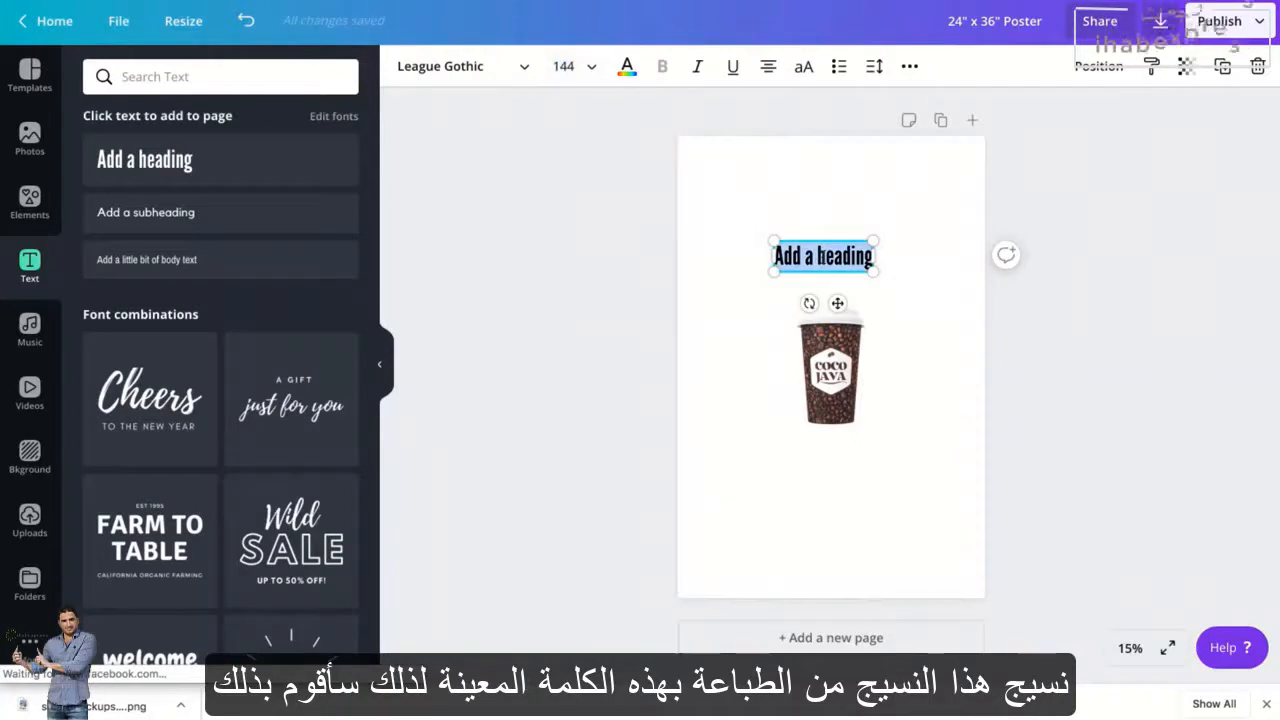
pyautogui.write('c')
pyautogui.press('BackSpace')
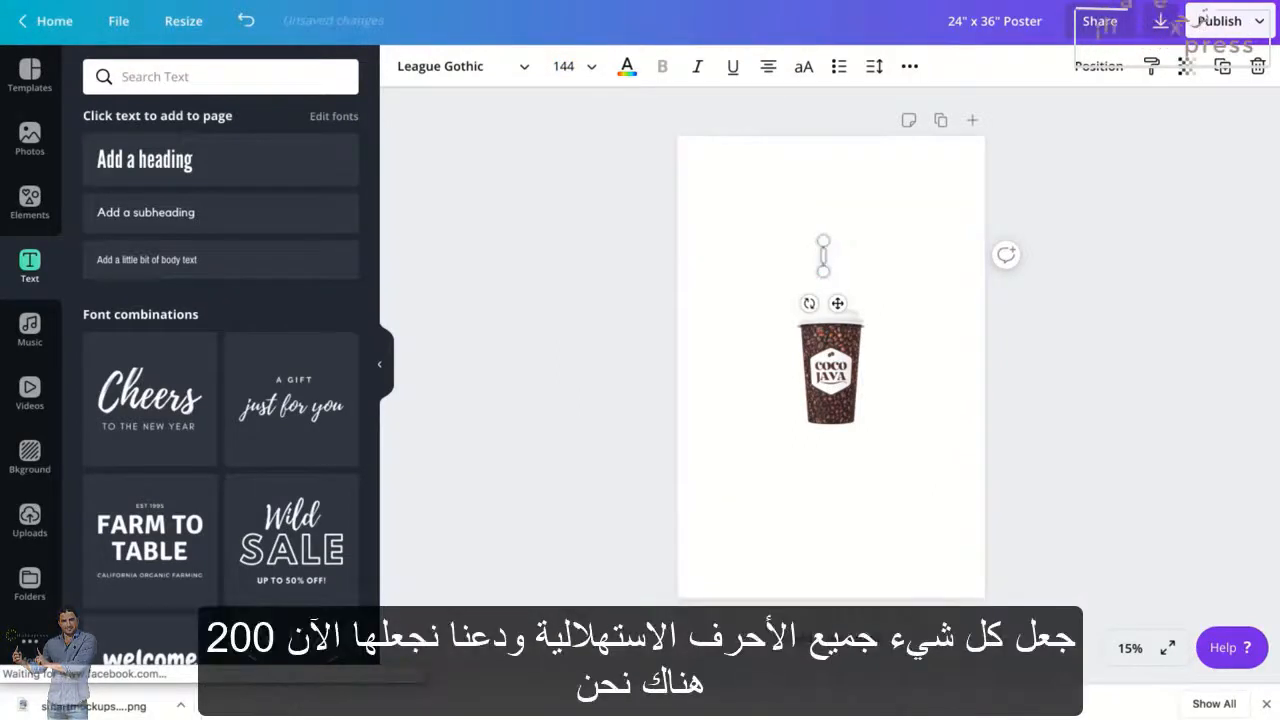
pyautogui.click(750, 253)
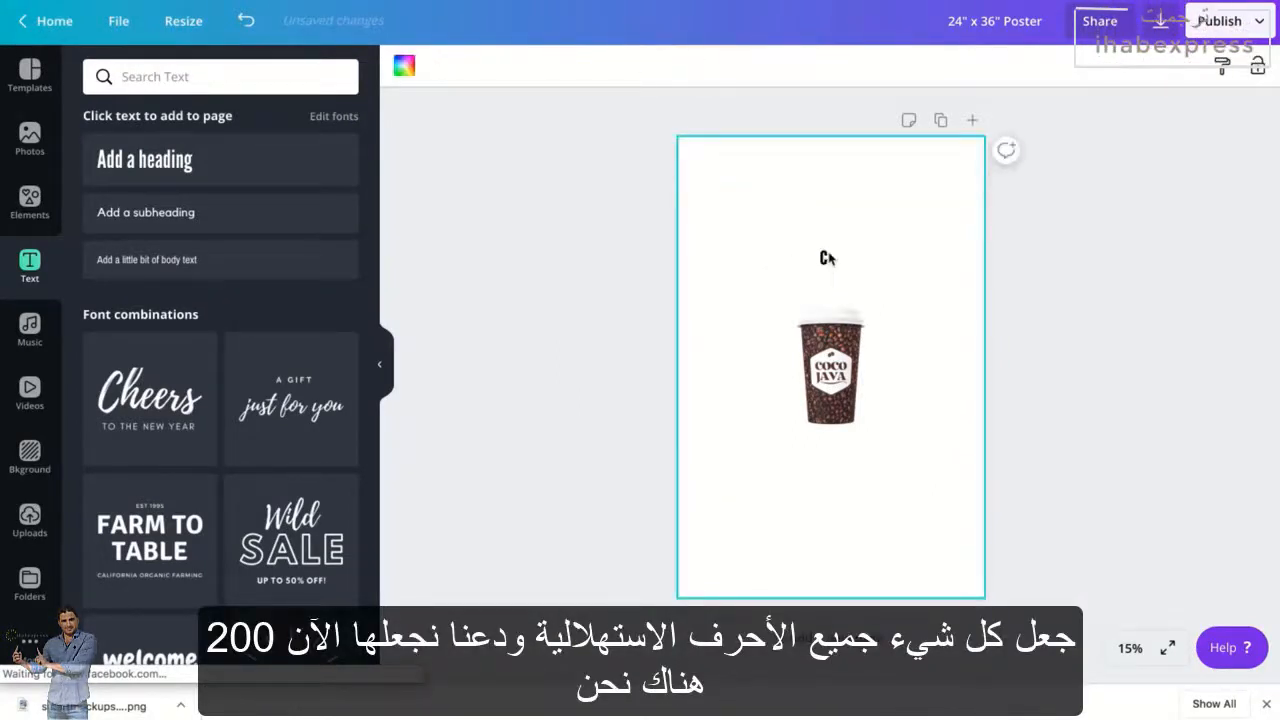
pyautogui.click(824, 257)
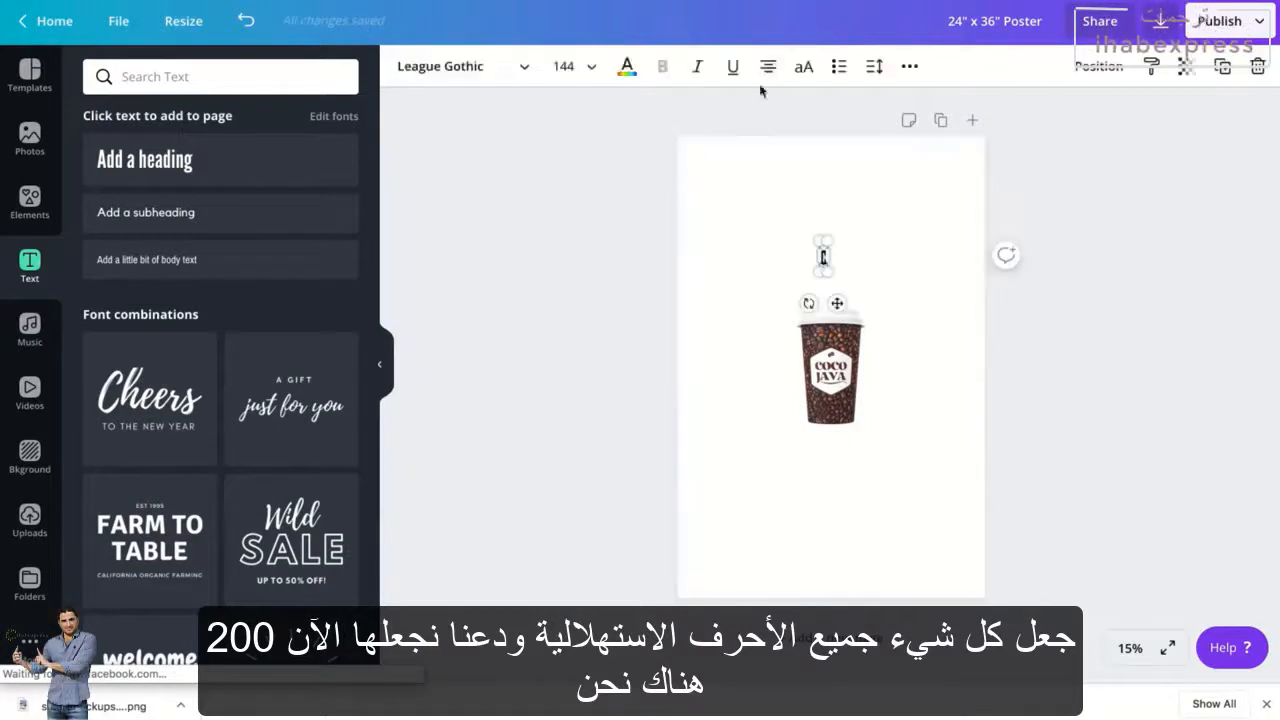
# - Format the "C" as all uppercase and set its font size to 200
pyautogui.click(805, 68)
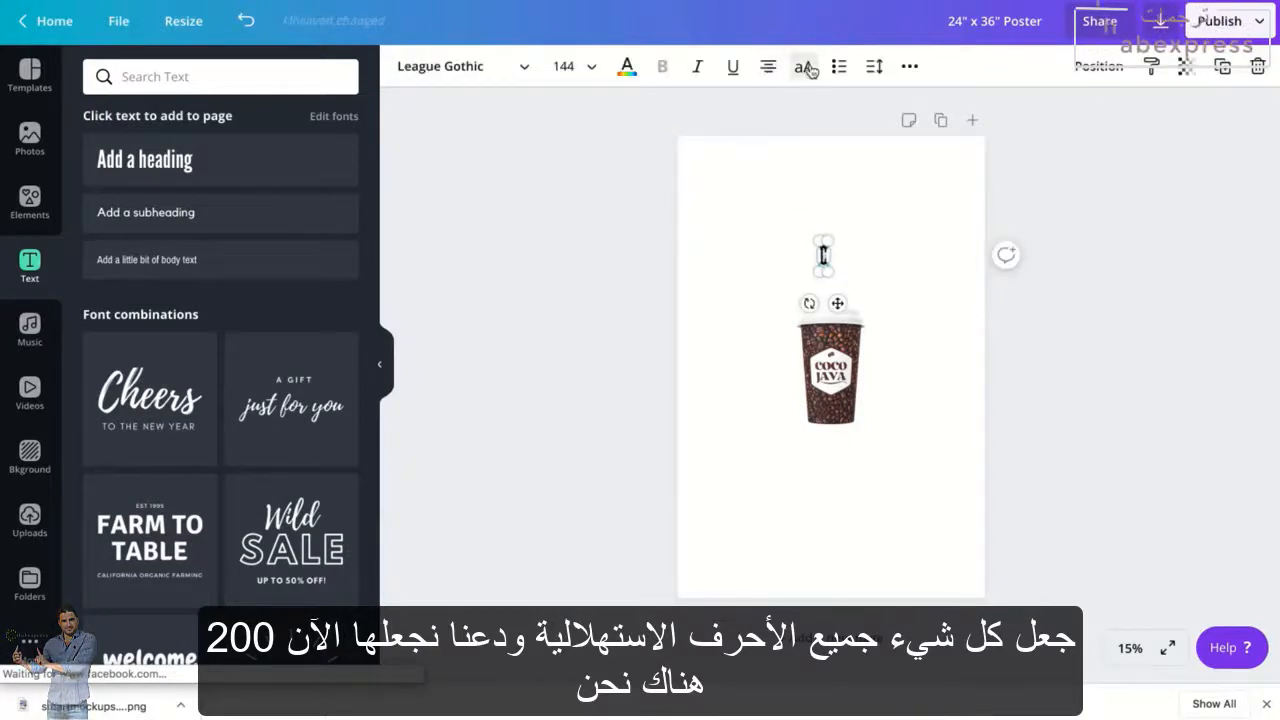
pyautogui.click(566, 66)
pyautogui.write('200')
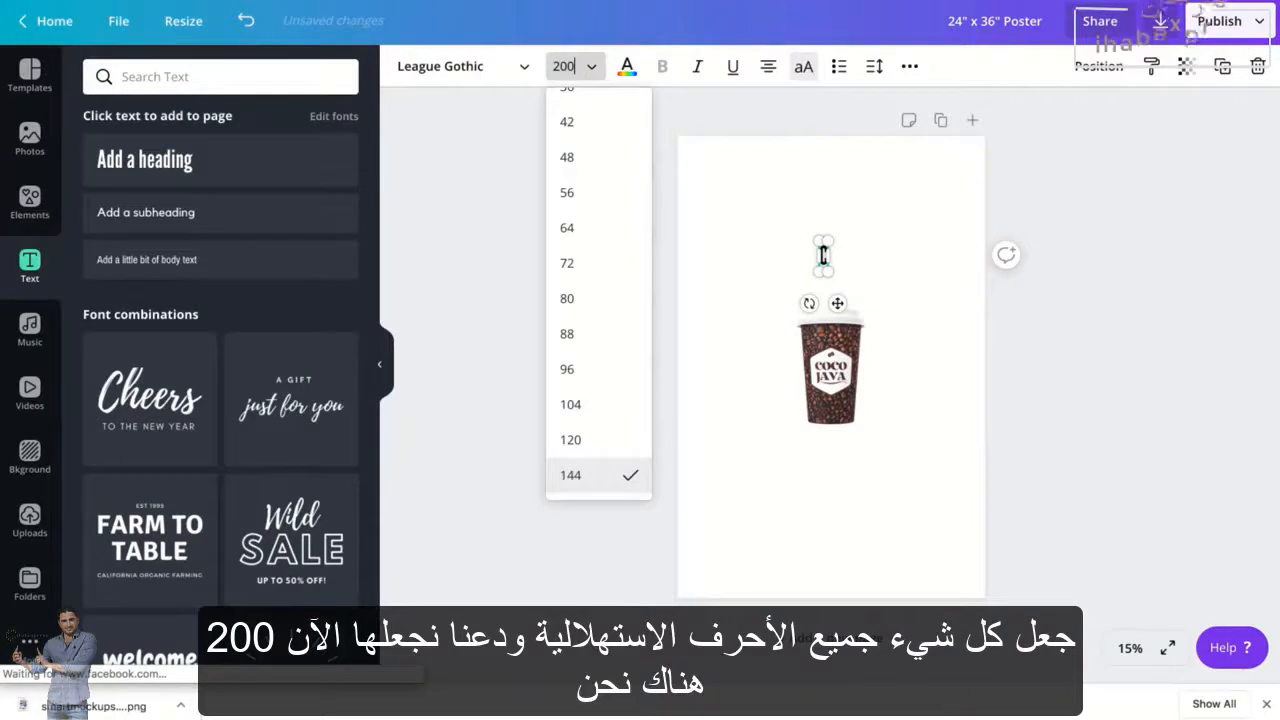
pyautogui.press('Return')
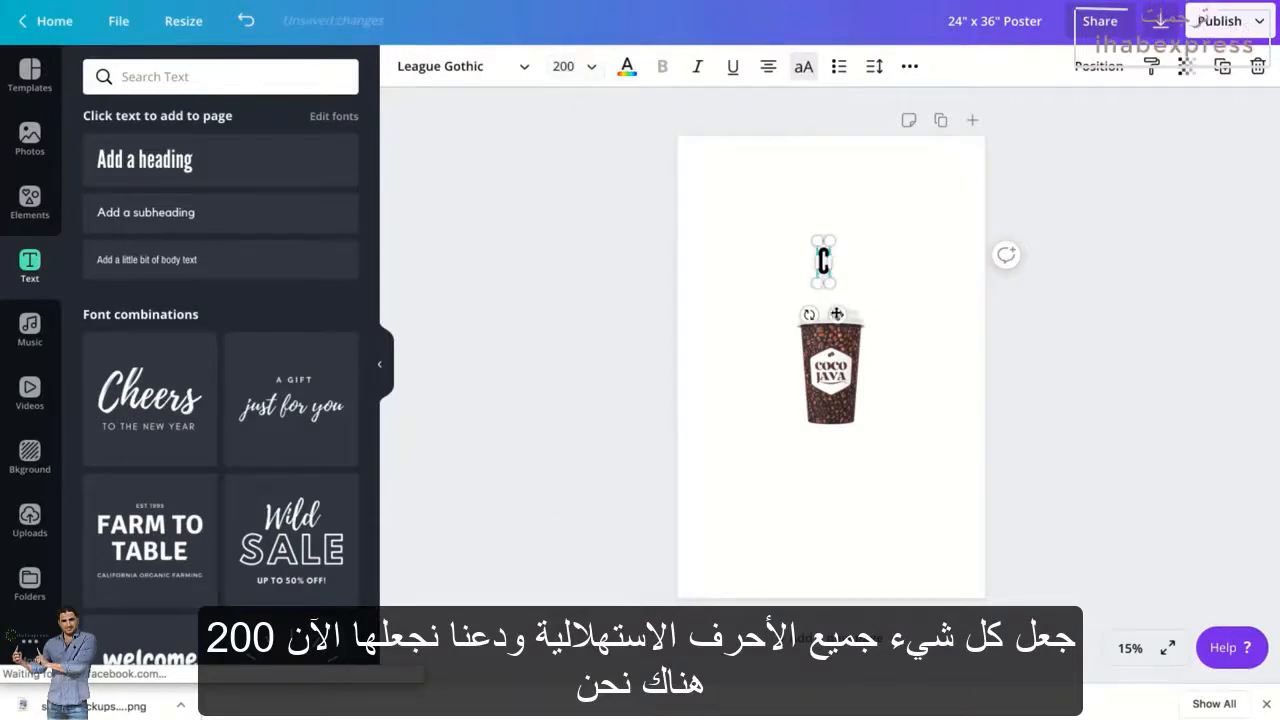
# - Enlarge the "C" to font size 395 and shift it slightly left of the poster's center, above the cup
pyautogui.moveTo(829, 284); pyautogui.dragTo(862, 319)
pyautogui.moveTo(820, 342); pyautogui.dragTo(808, 340)
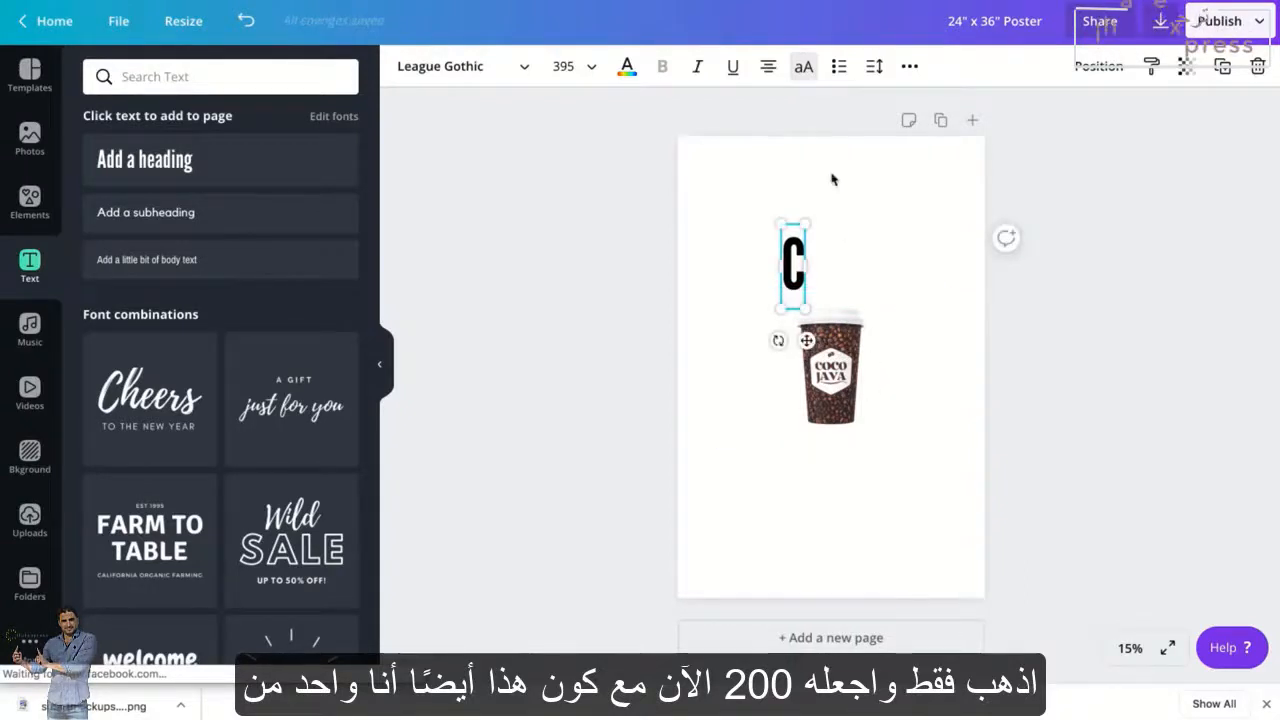
pyautogui.click(846, 263)
pyautogui.click(797, 250)
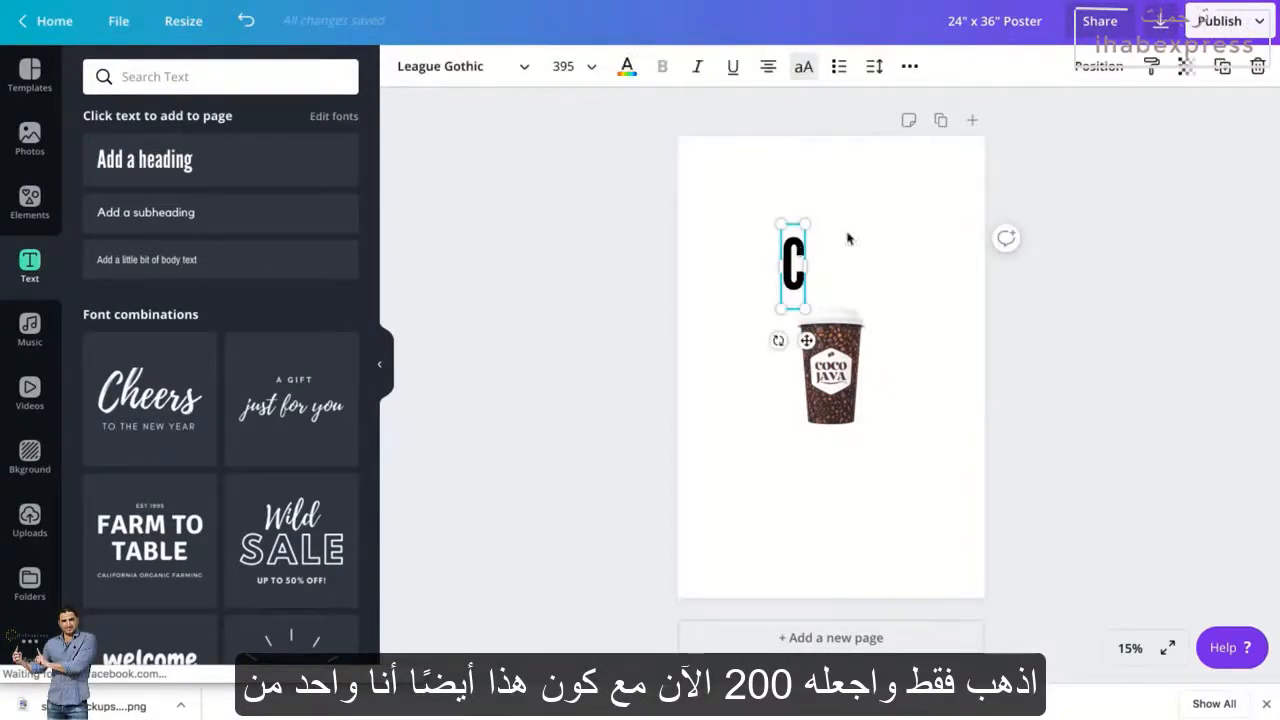
pyautogui.moveTo(797, 265); pyautogui.dragTo(789, 265)
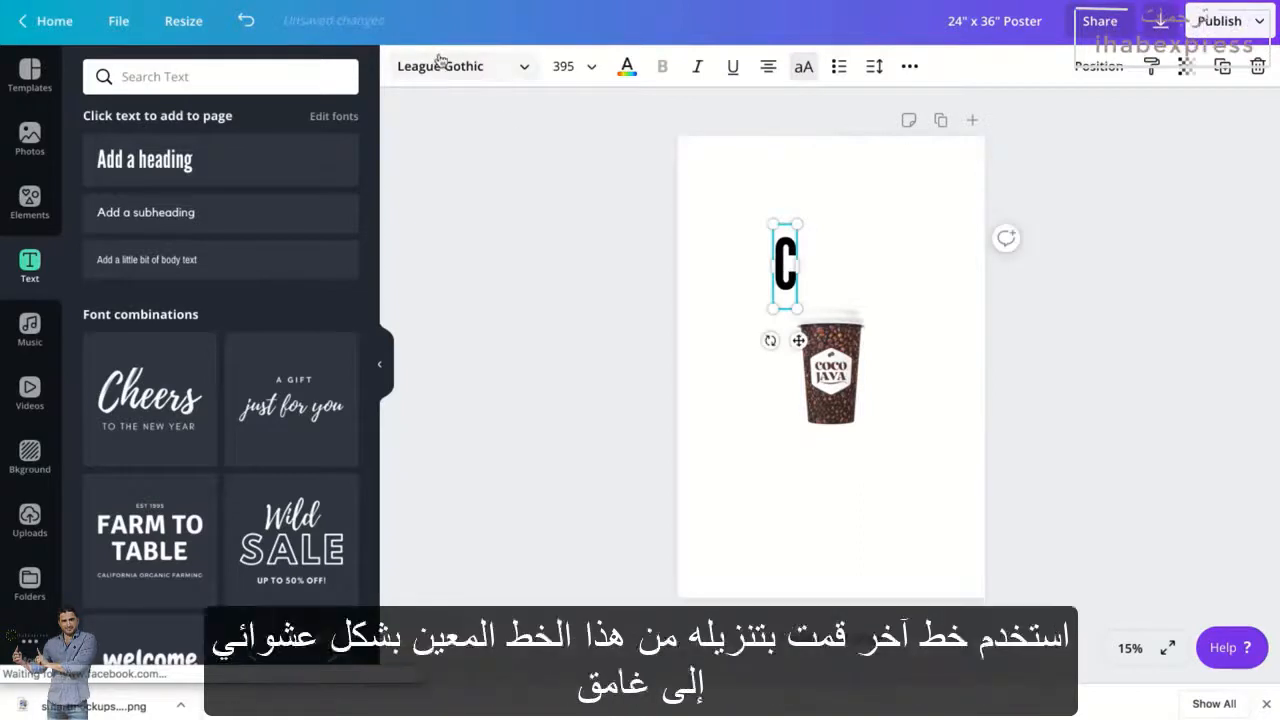
# - Change the font of the "C" to Random 2 Bold
pyautogui.click(440, 65)
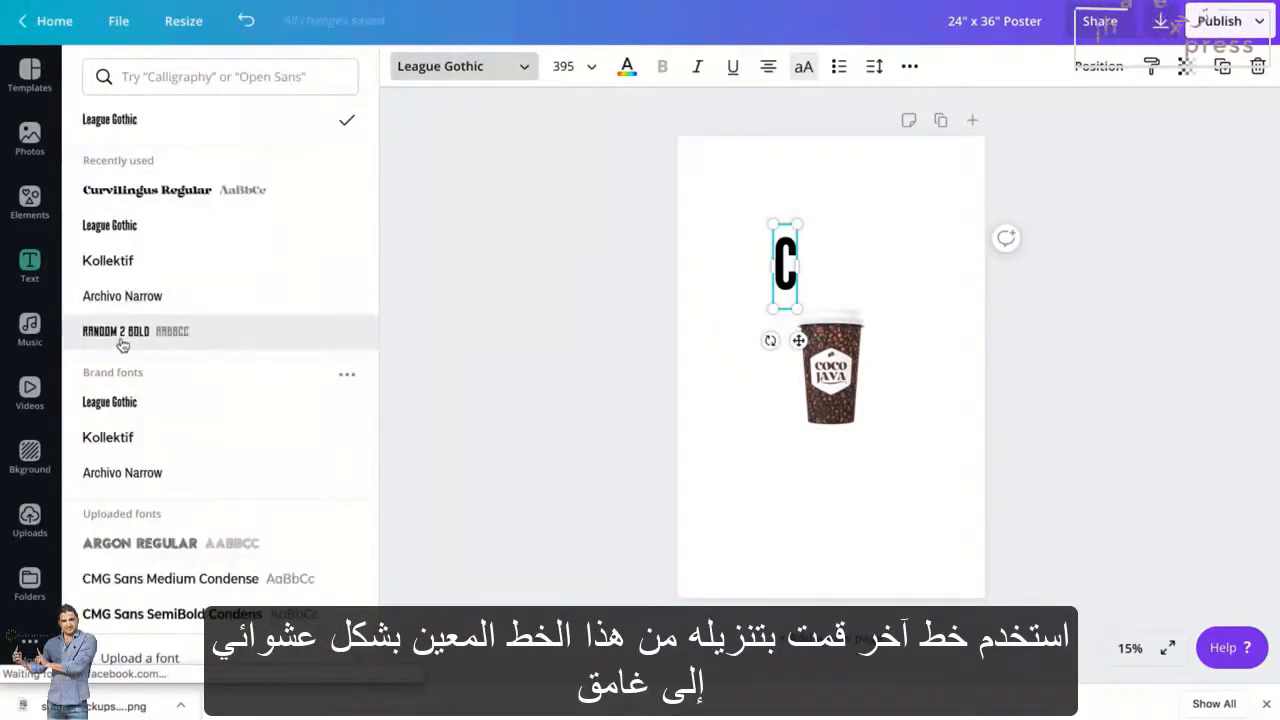
pyautogui.click(121, 340)
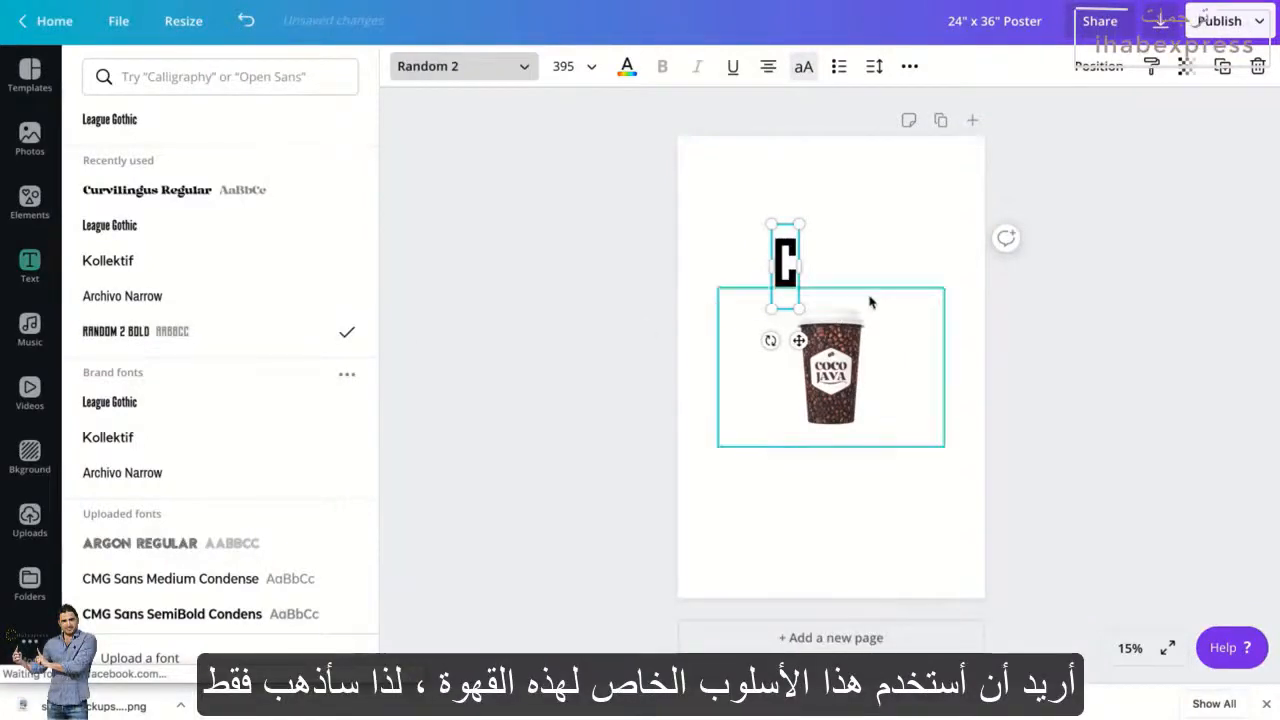
pyautogui.click(844, 236)
# - Move the coffee cup image straight down so it is partly cut off by the poster's lower edge
pyautogui.moveTo(799, 343); pyautogui.dragTo(855, 598)
pyautogui.click(801, 345)
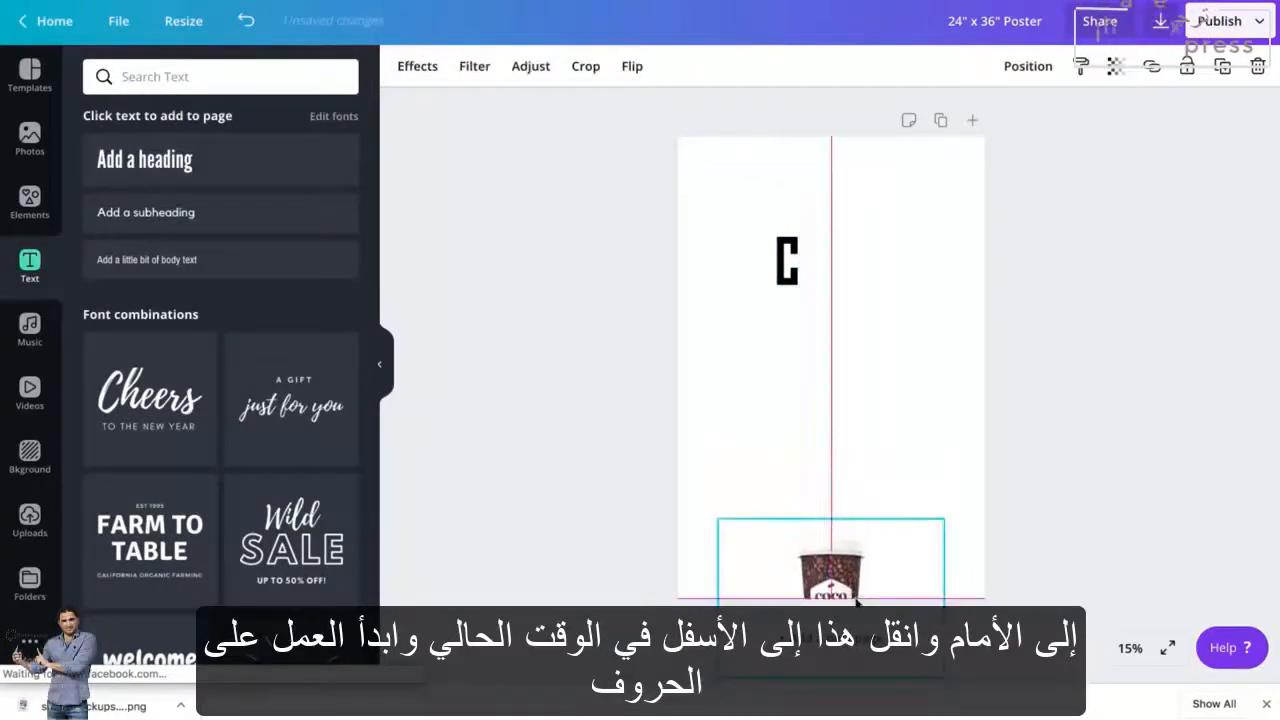
pyautogui.click(880, 391)
# - Duplicate the "C", place the copy to its right, and change the copy's text to "O"
pyautogui.click(786, 255)
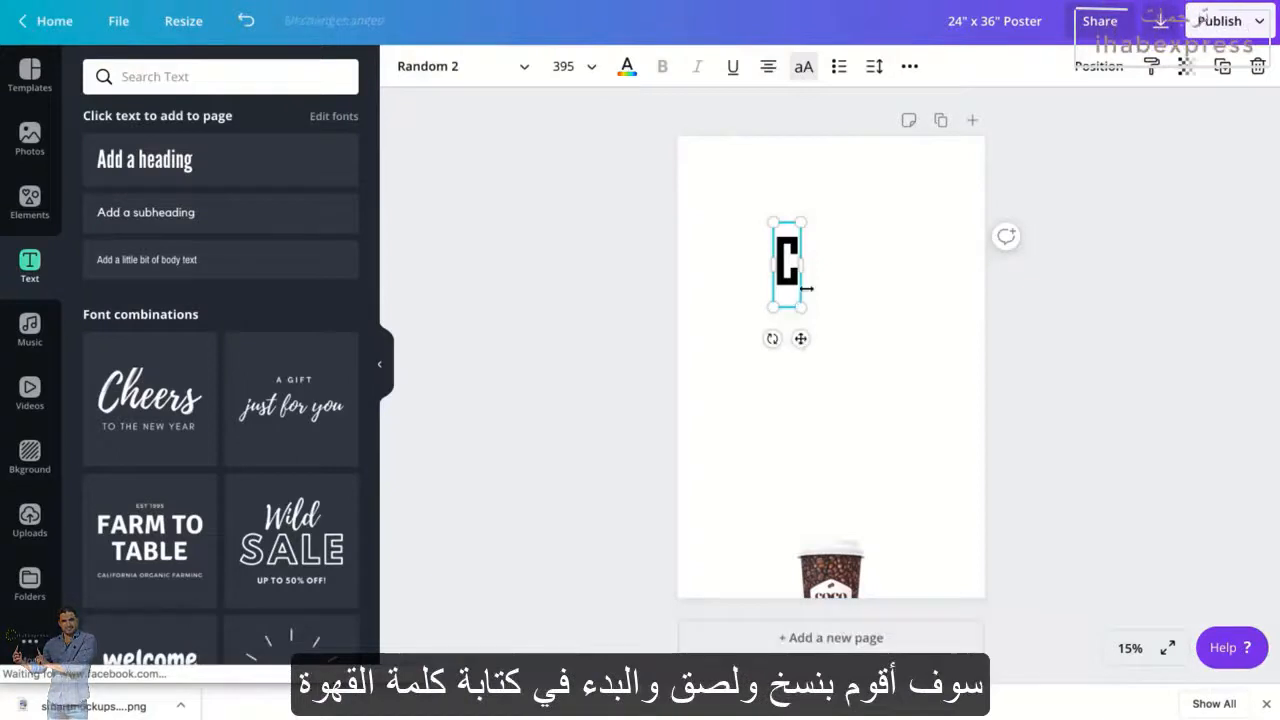
pyautogui.press('super+v')
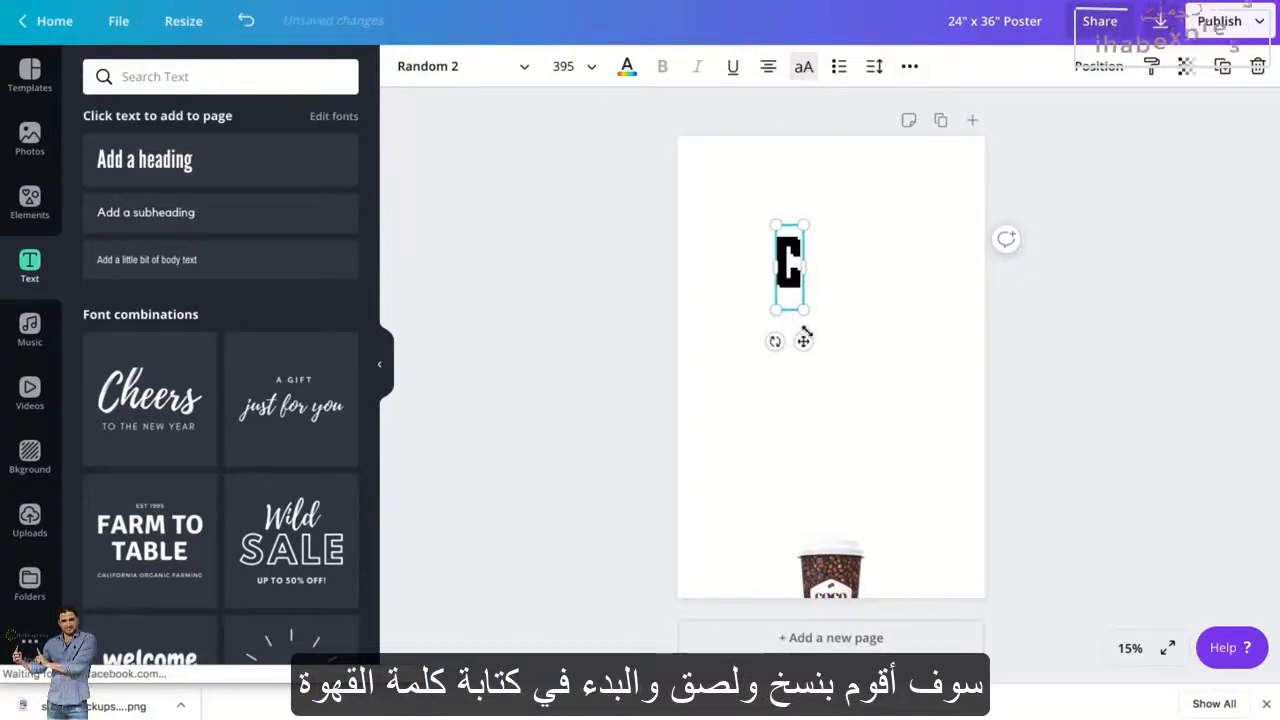
pyautogui.moveTo(805, 279); pyautogui.dragTo(869, 282)
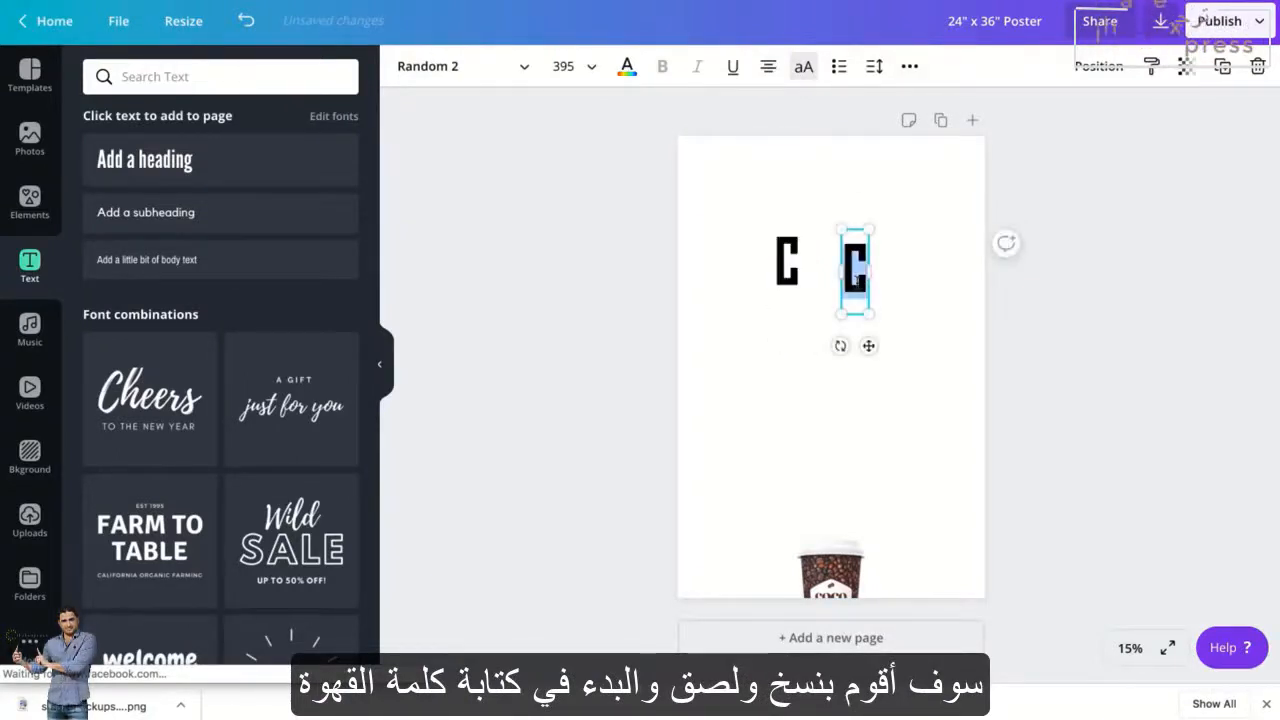
pyautogui.write('O')
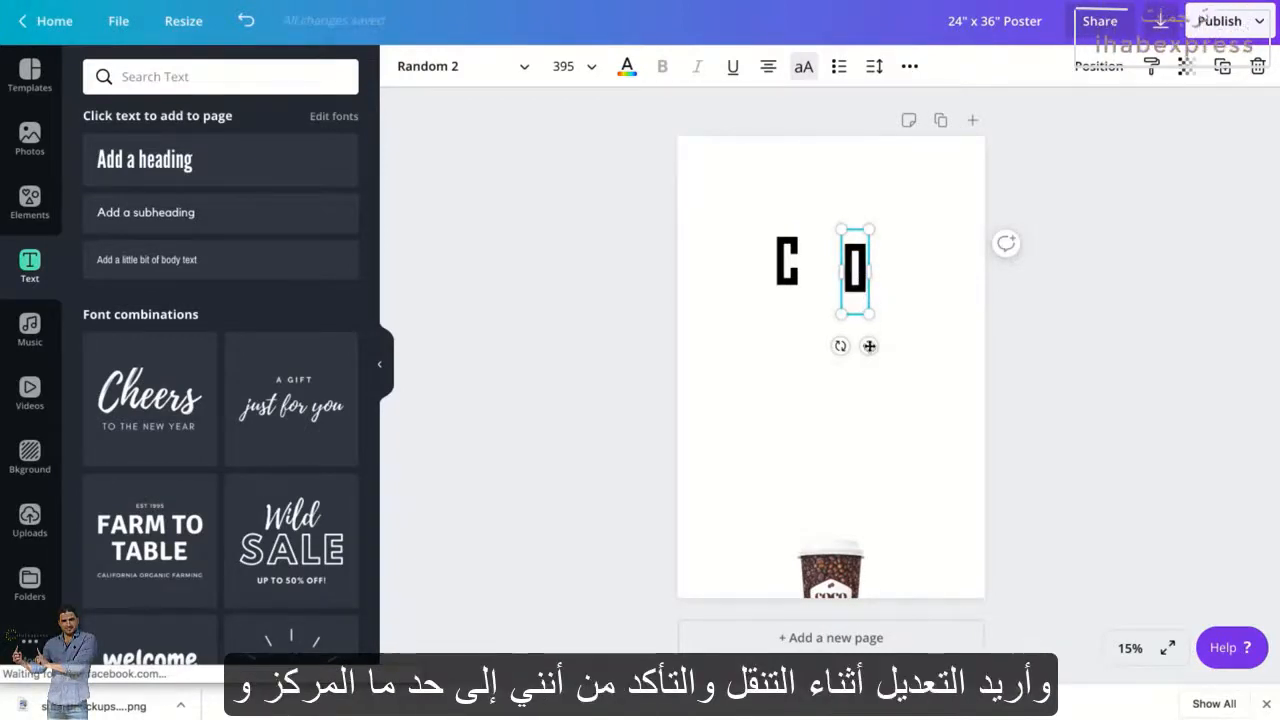
# - Align the "O" with the "C", and add another letter copy below the "C" reading "F"
pyautogui.moveTo(869, 346); pyautogui.dragTo(807, 441)
pyautogui.click(787, 262)
pyautogui.click(864, 279)
pyautogui.press('super+v')
pyautogui.doubleClick(865, 262)
pyautogui.write('F')
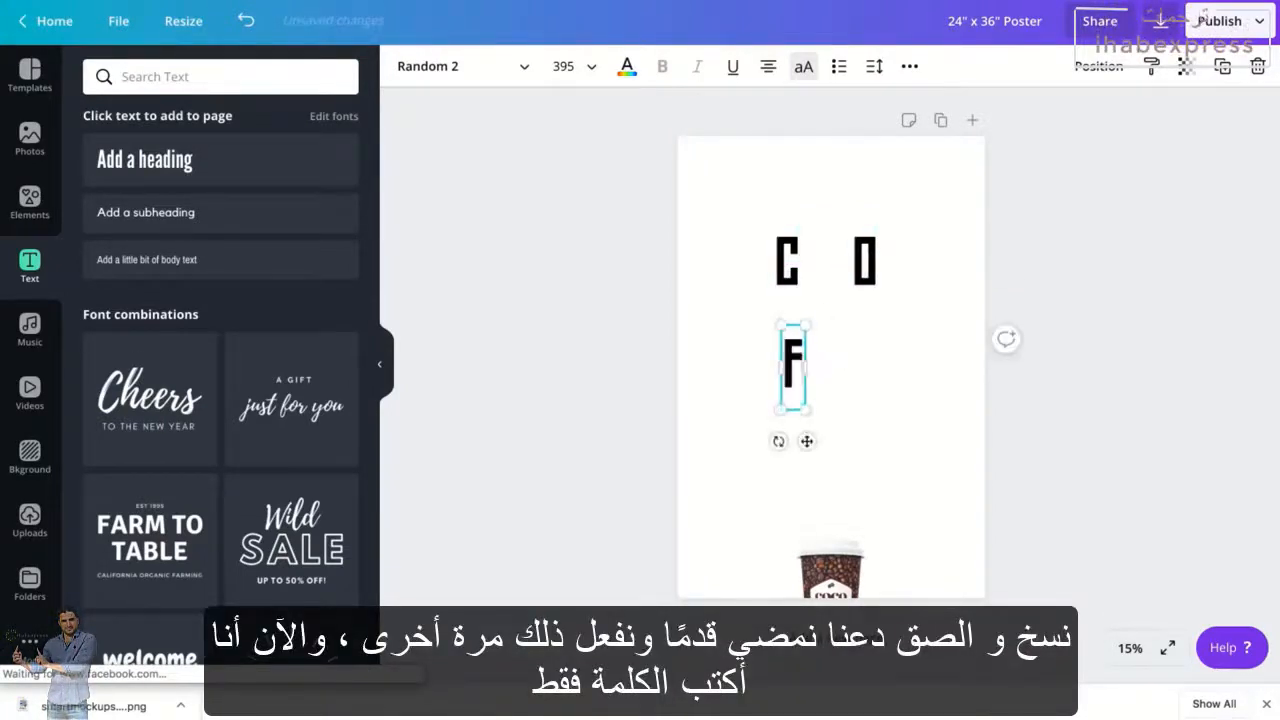
# - Align the "F" under the "C", duplicate it, and place the copy directly under the "O"
pyautogui.moveTo(795, 383); pyautogui.dragTo(789, 383)
pyautogui.press('super+c')
pyautogui.press('super+v')
pyautogui.moveTo(808, 442); pyautogui.dragTo(878, 441)
pyautogui.click(935, 447)
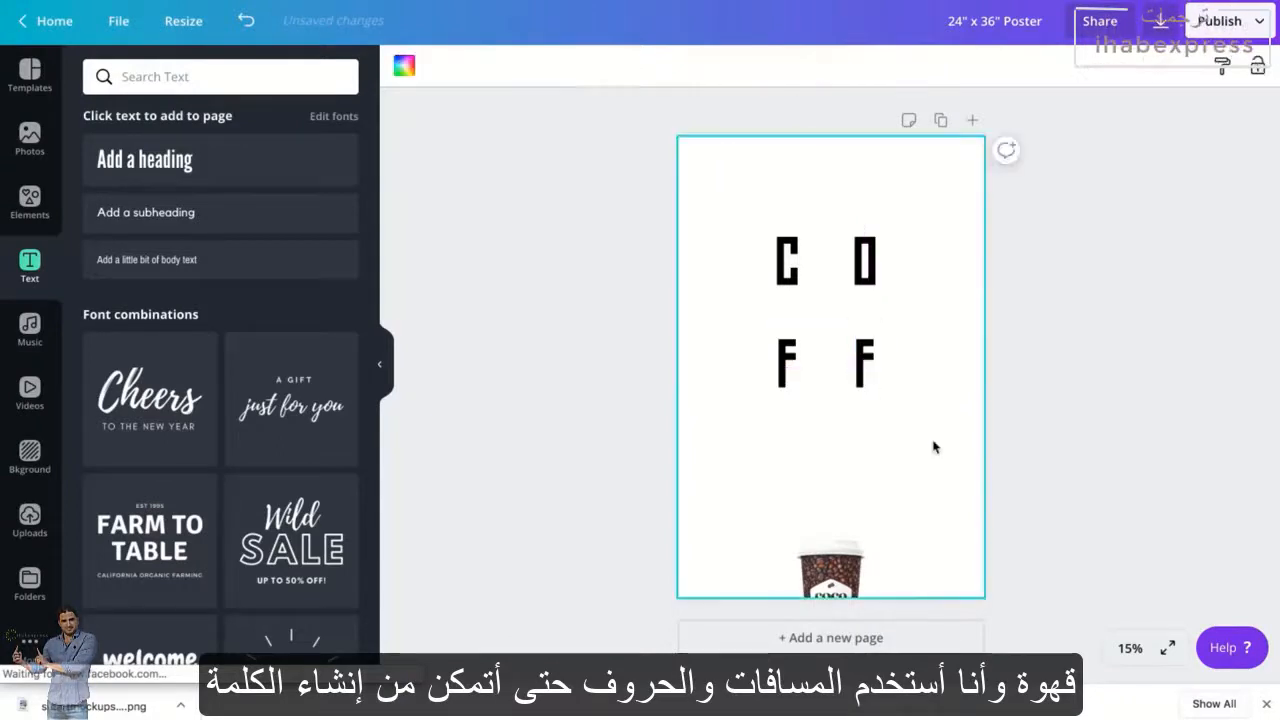
pyautogui.click(866, 370)
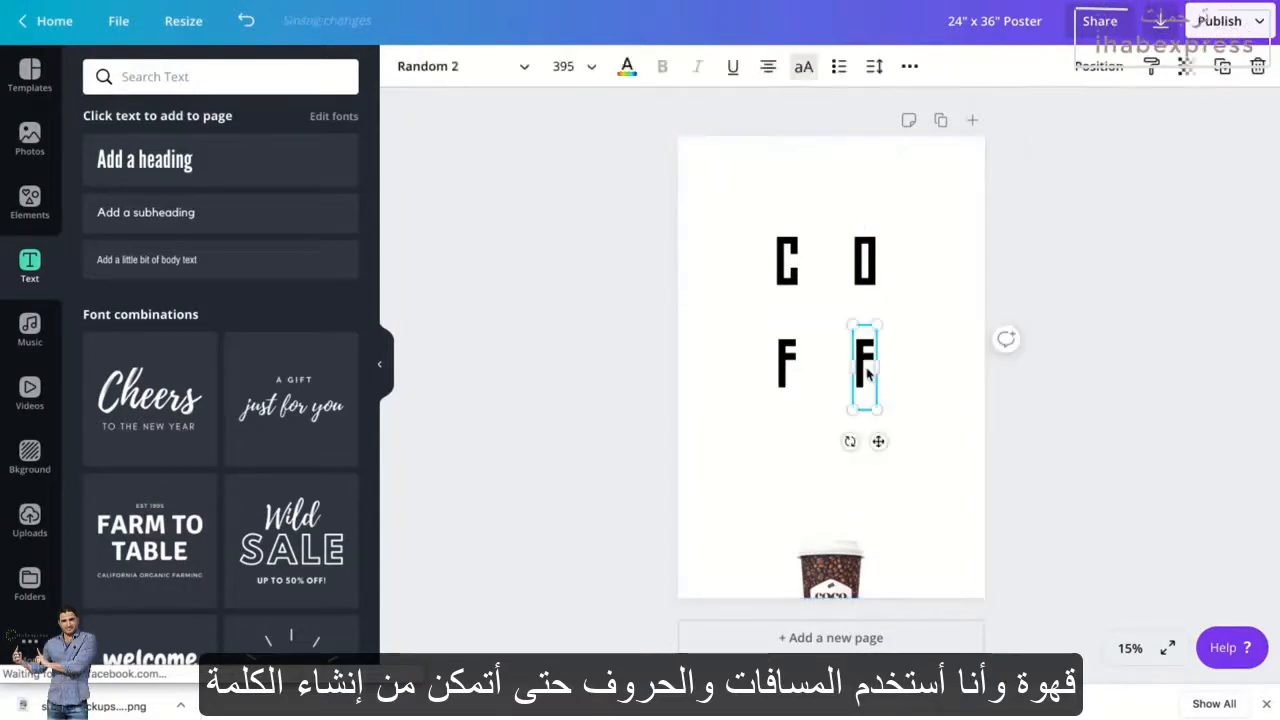
pyautogui.moveTo(866, 372); pyautogui.dragTo(869, 375)
# - Add a third row of two "E" letters beneath the two "F" letters to complete the word COFFEE
pyautogui.moveTo(882, 448); pyautogui.dragTo(880, 528)
pyautogui.doubleClick(787, 475)
pyautogui.write('E')
pyautogui.click(854, 449)
pyautogui.click(787, 450)
pyautogui.click(913, 515)
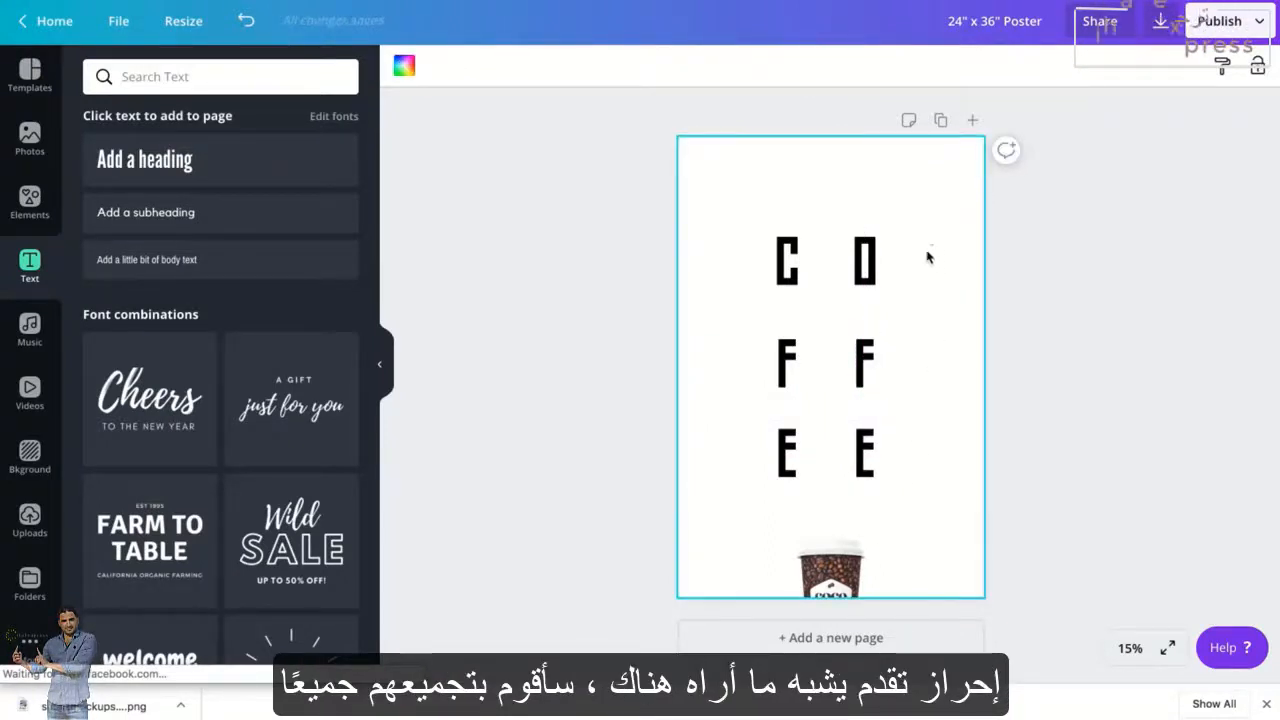
# - Group the six letters, scale the group down to font size 374, and center it horizontally on the poster
pyautogui.moveTo(929, 245); pyautogui.dragTo(750, 490)
pyautogui.click(1105, 67)
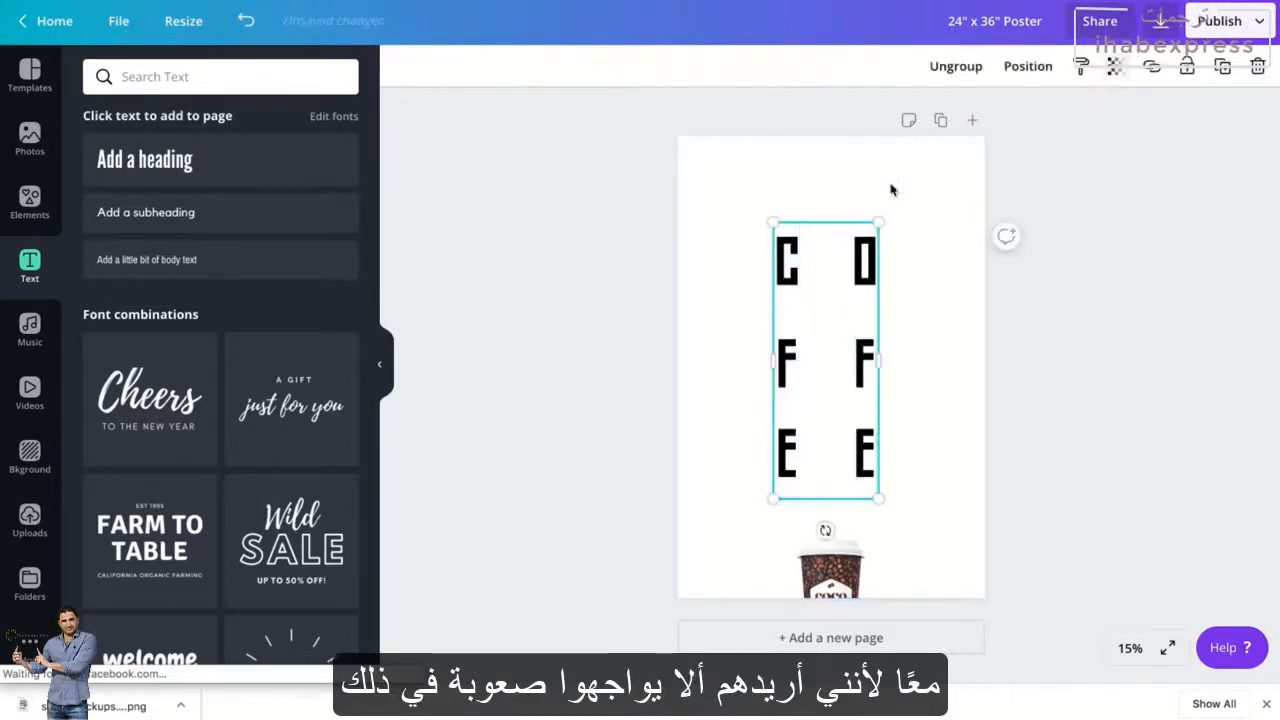
pyautogui.moveTo(877, 222)
pyautogui.mouseDown()
pyautogui.moveTo(866, 249)
pyautogui.moveTo(871, 238)
pyautogui.mouseUp()
pyautogui.moveTo(843, 333); pyautogui.dragTo(851, 331)
# - Recolor the "C", both "F" letters, and the left "E" in the group to white
pyautogui.click(627, 66)
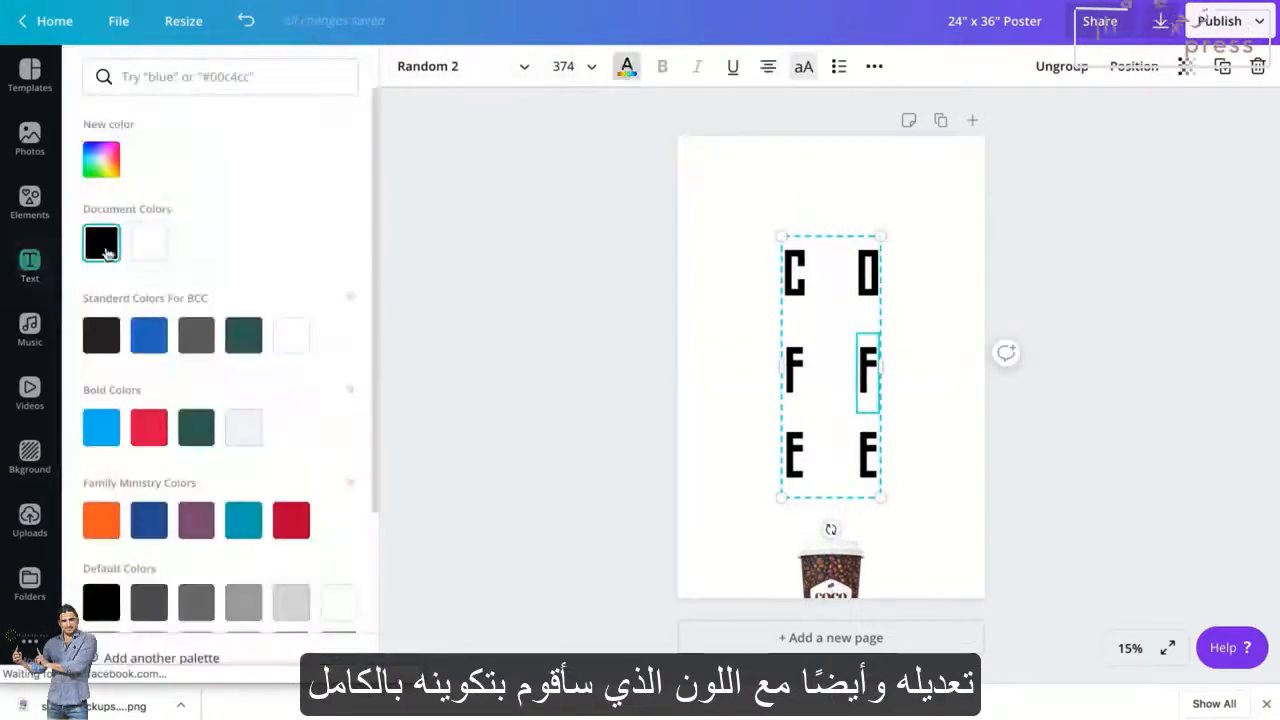
pyautogui.click(146, 245)
pyautogui.click(798, 271)
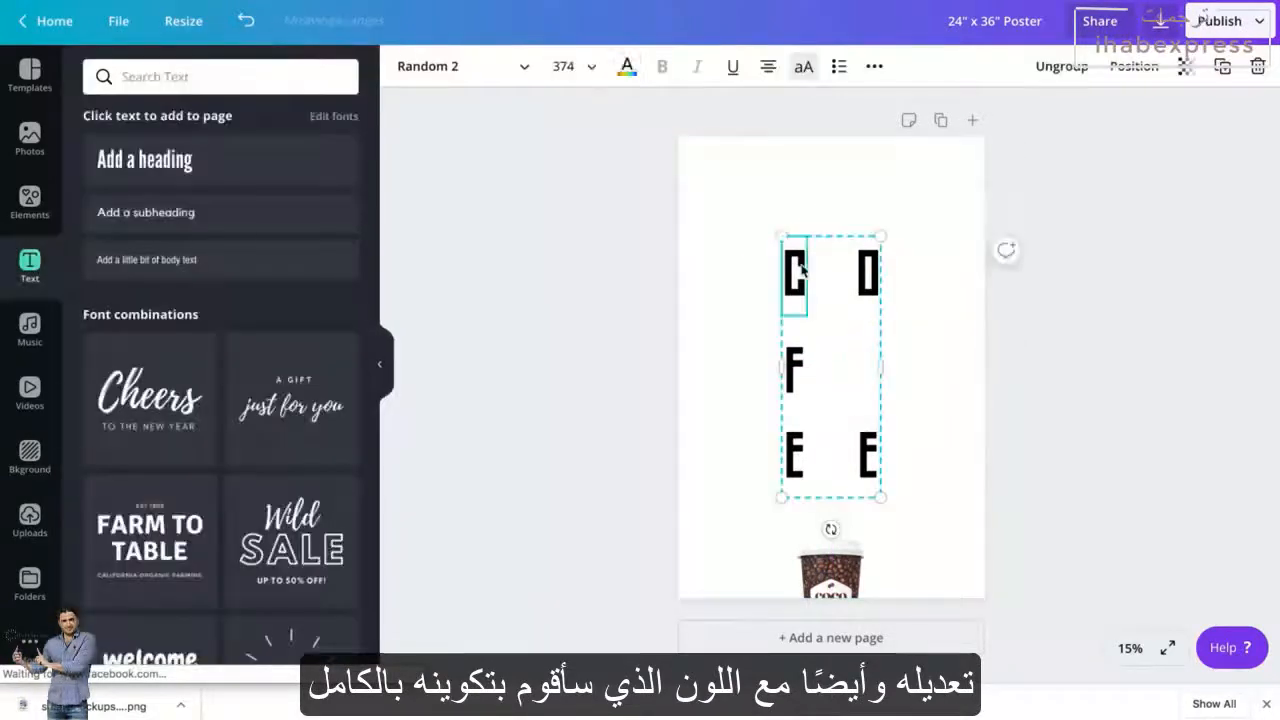
pyautogui.click(627, 66)
pyautogui.click(155, 252)
pyautogui.click(795, 372)
pyautogui.click(150, 250)
pyautogui.click(799, 464)
pyautogui.click(627, 66)
pyautogui.click(150, 250)
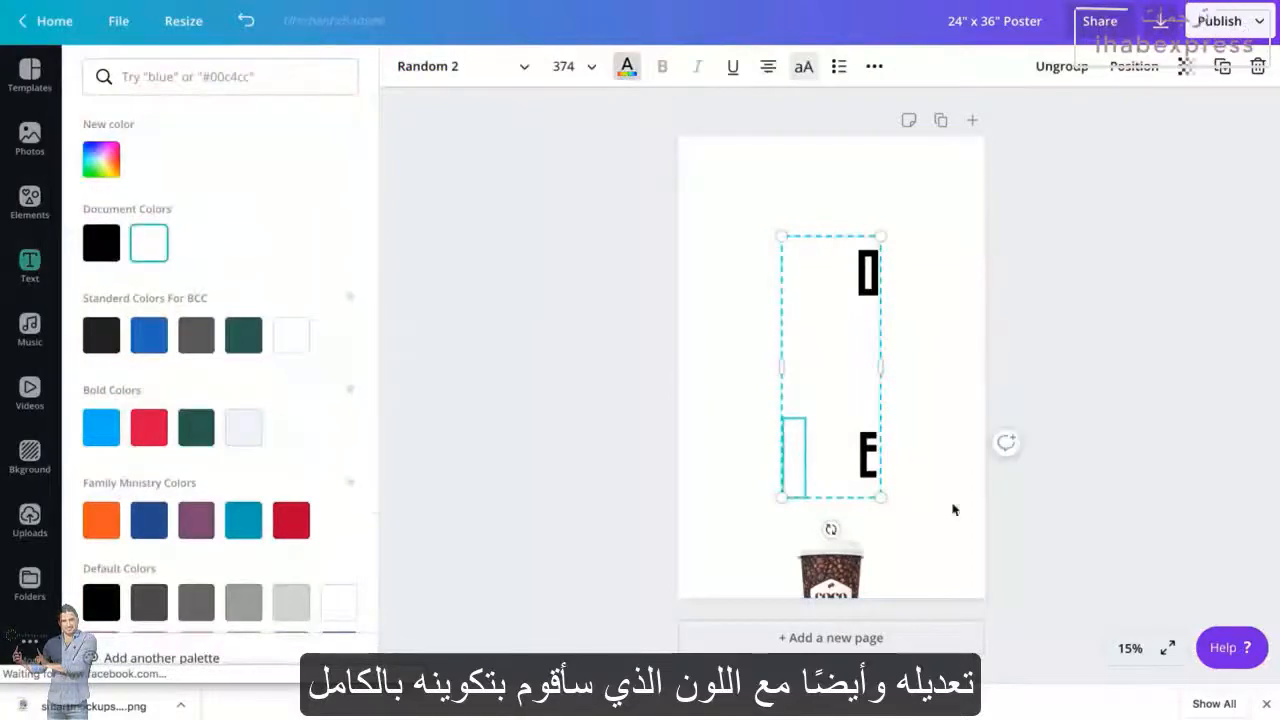
# - Recolor the right "E" and the "O" in the group to white
pyautogui.click(869, 462)
pyautogui.click(627, 66)
pyautogui.click(150, 250)
pyautogui.click(924, 412)
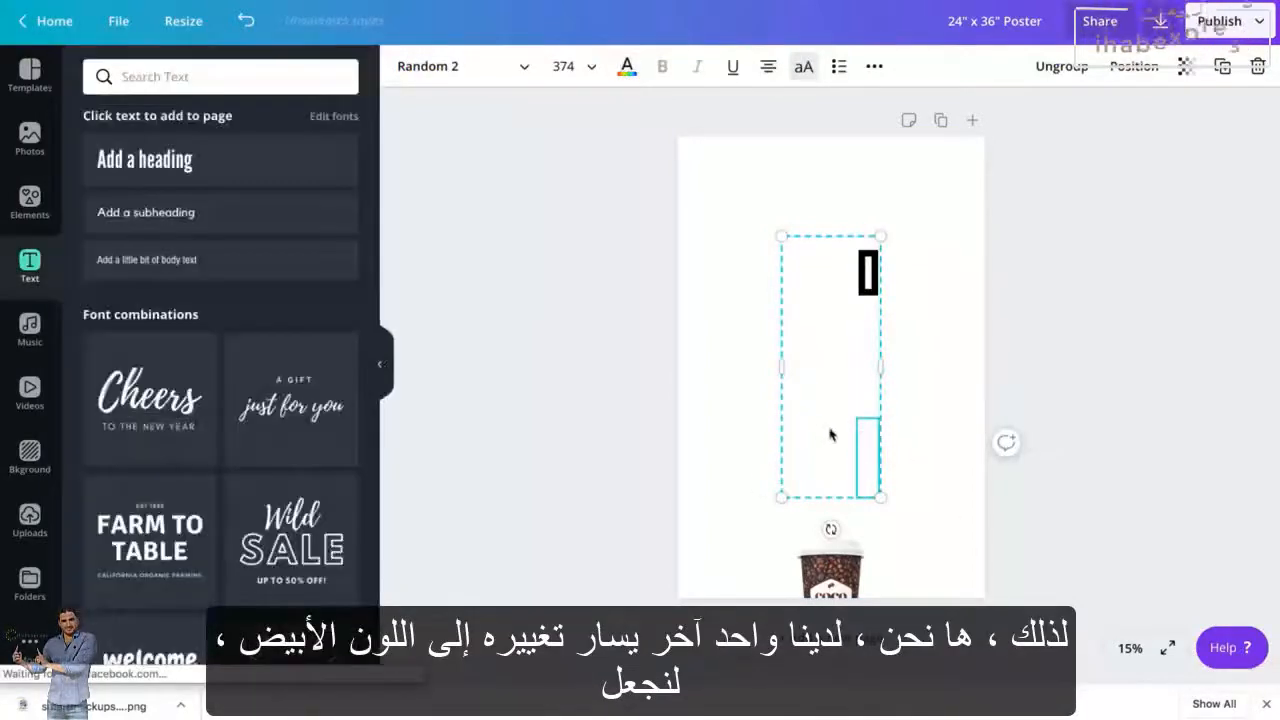
pyautogui.click(731, 410)
pyautogui.click(873, 260)
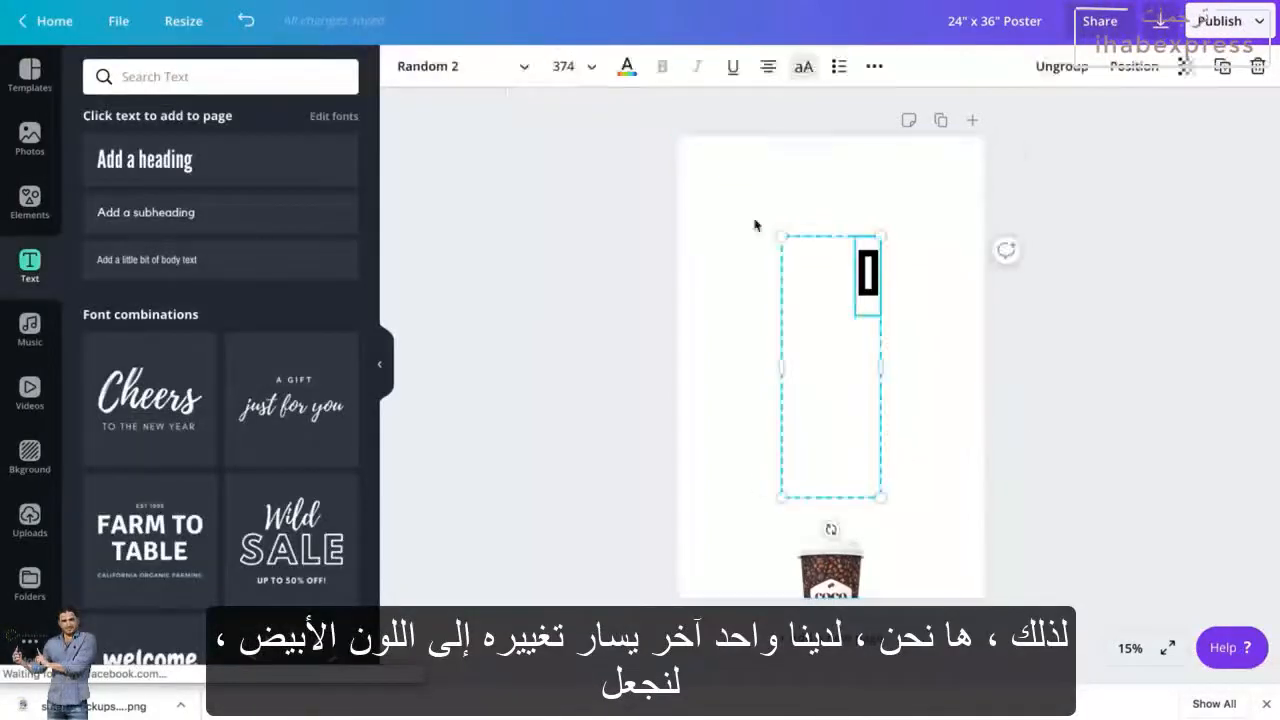
pyautogui.click(627, 66)
pyautogui.click(150, 250)
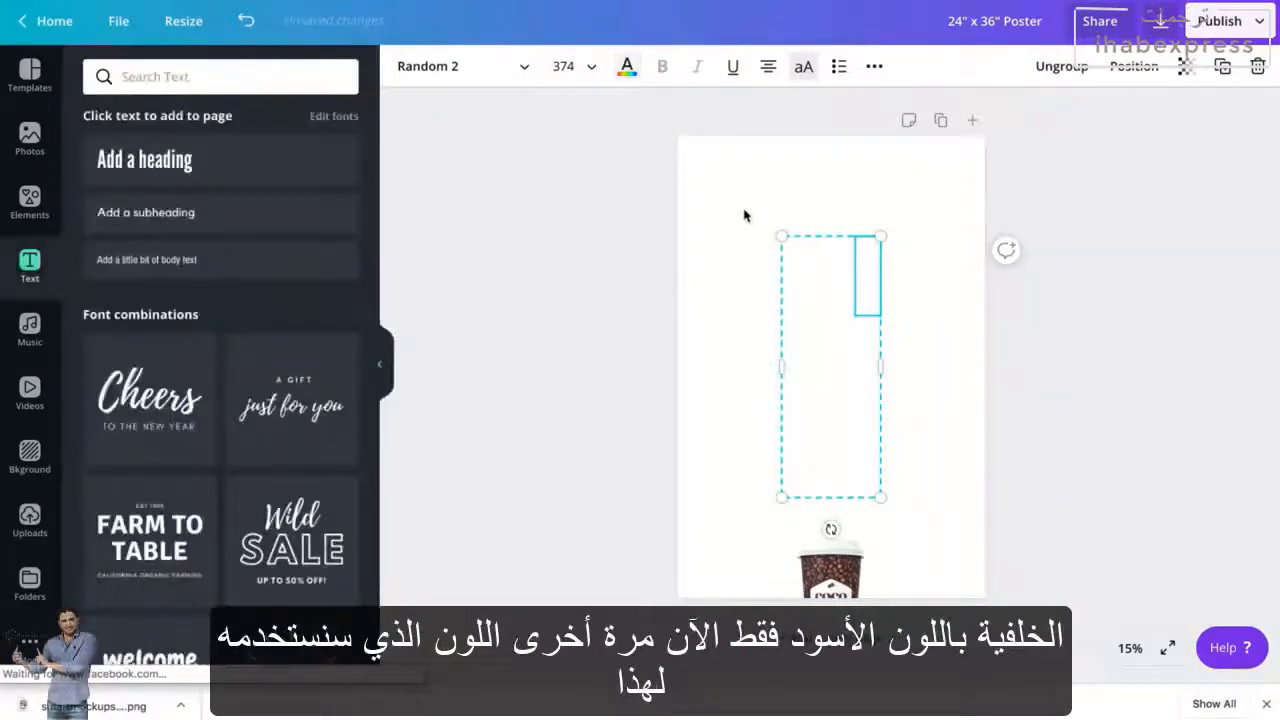
# - Set the poster's background to the near-black swatch from the "Standerd Colors For BCC" palette
pyautogui.click(743, 215)
pyautogui.click(404, 66)
pyautogui.click(99, 337)
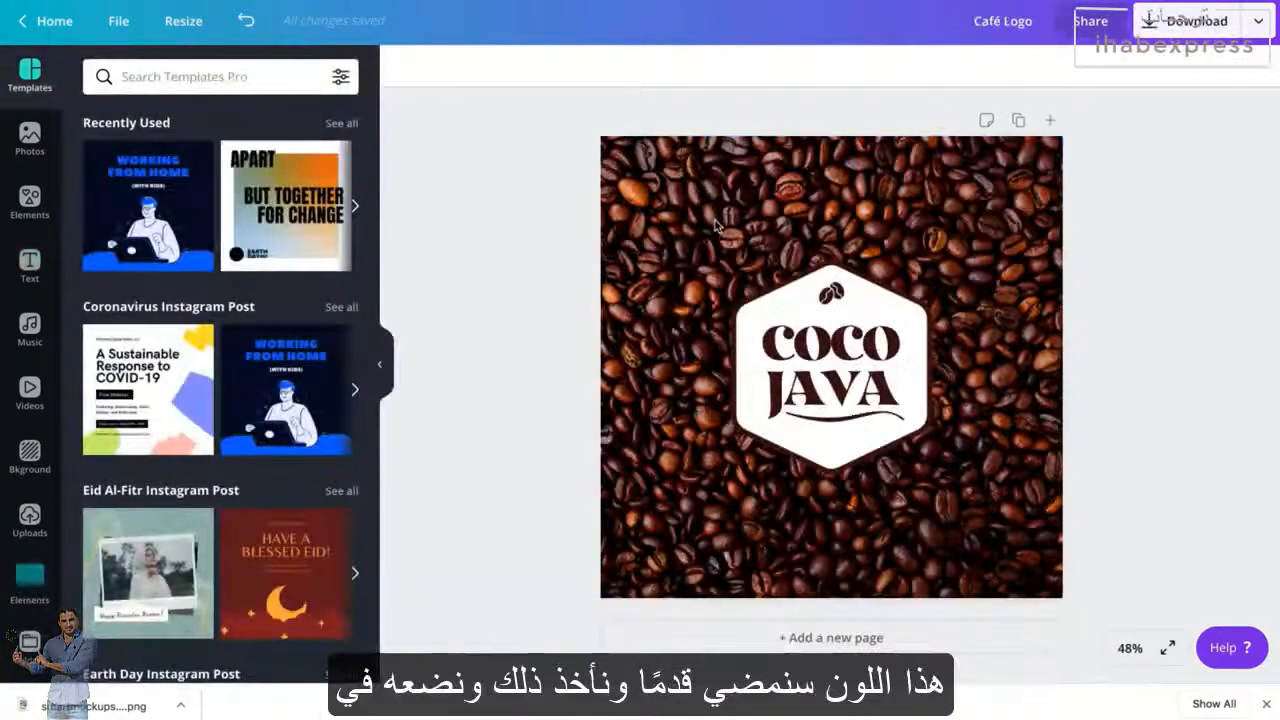
# - Switch to the Café Logo design and select the color code of the dark brown "COCO JAVA" text
pyautogui.click(825, 370)
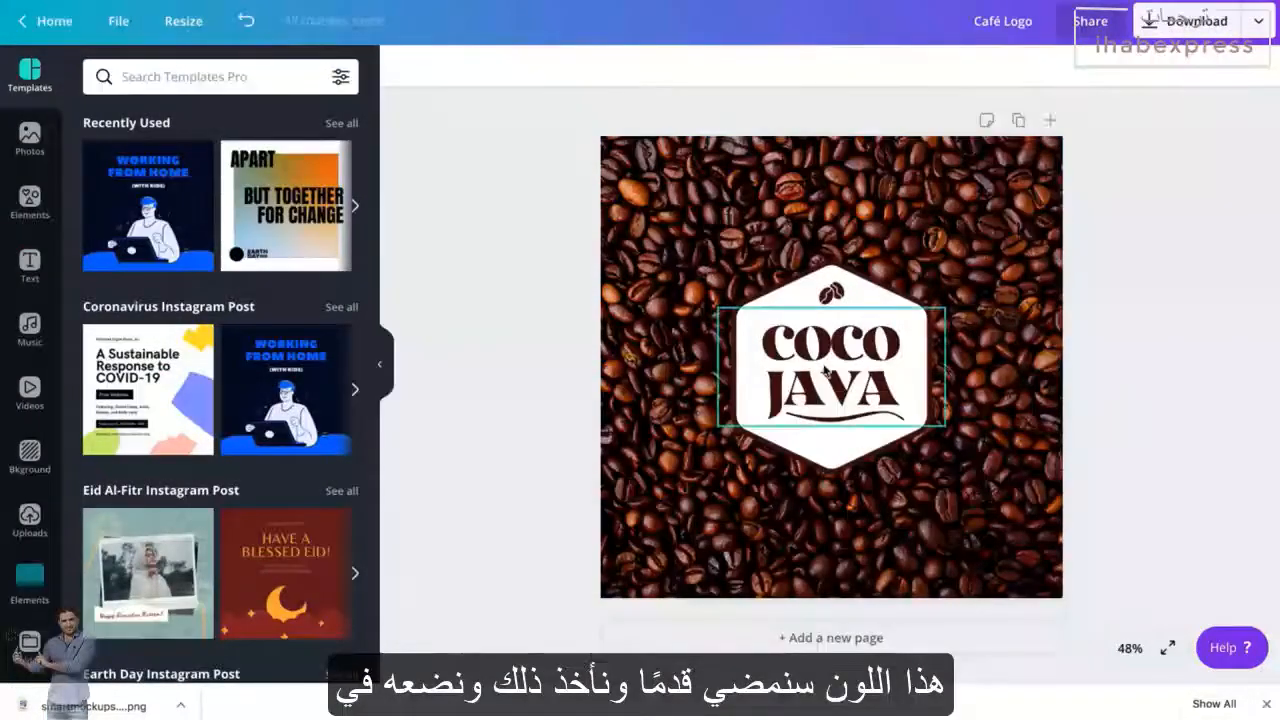
pyautogui.click(622, 67)
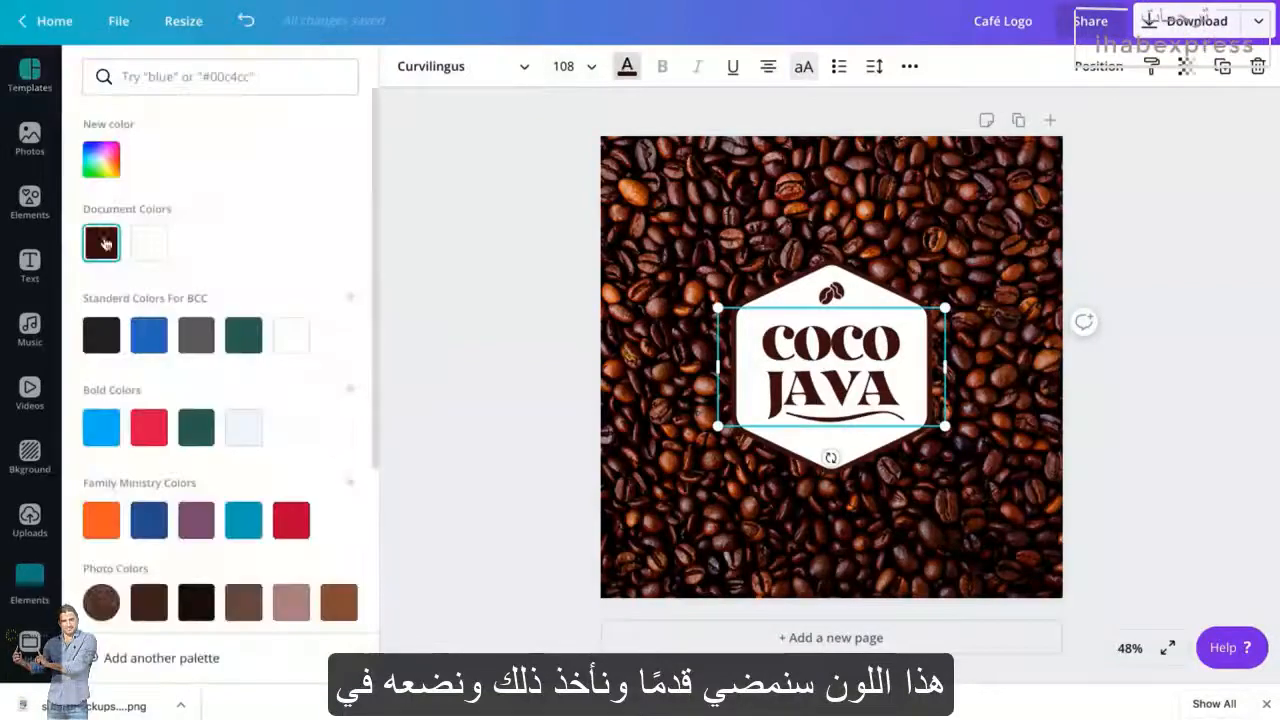
pyautogui.click(101, 159)
pyautogui.doubleClick(247, 340)
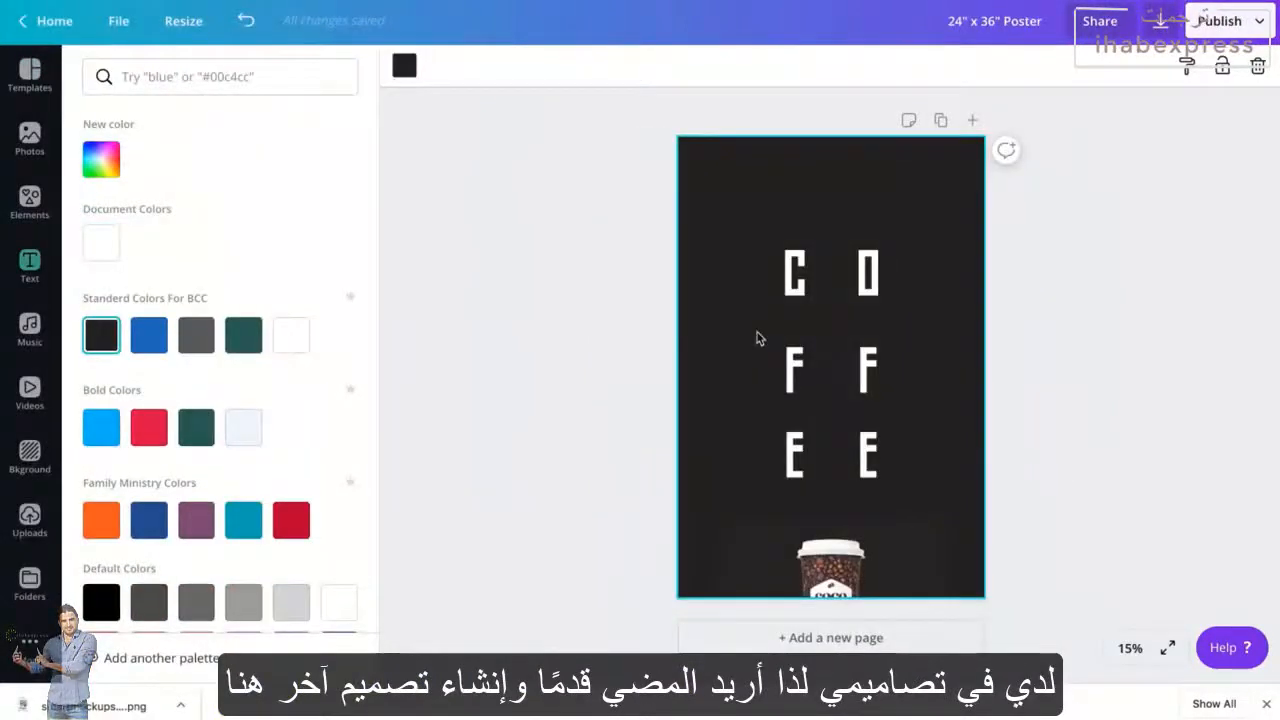
# - Add a second page to the 24" x 36" poster and open the folder containing all your designs
pyautogui.click(845, 648)
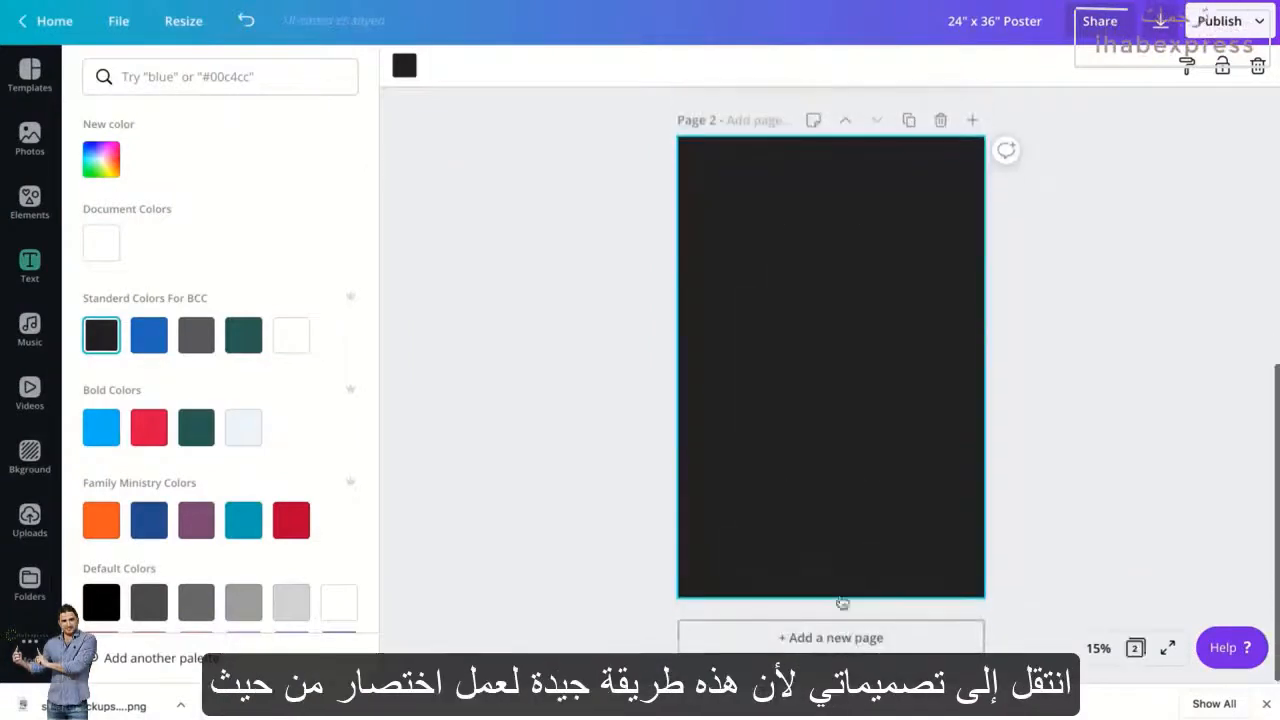
pyautogui.click(29, 520)
pyautogui.click(30, 580)
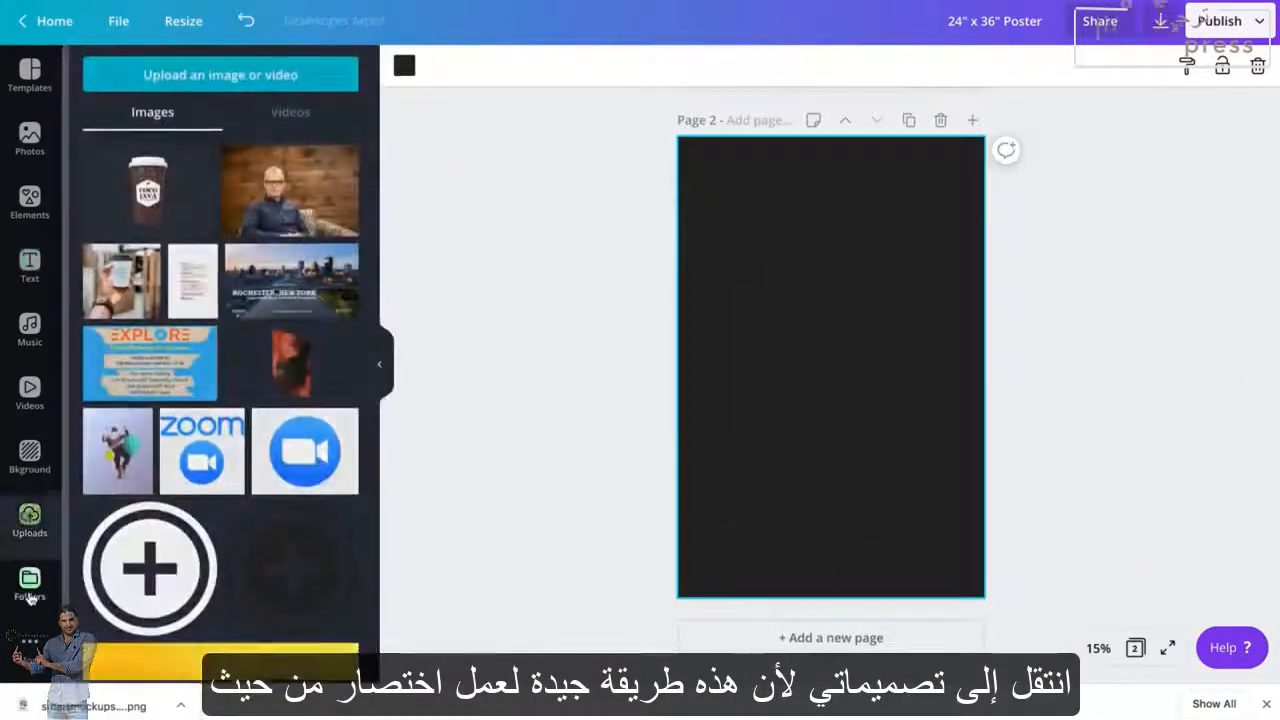
pyautogui.click(197, 238)
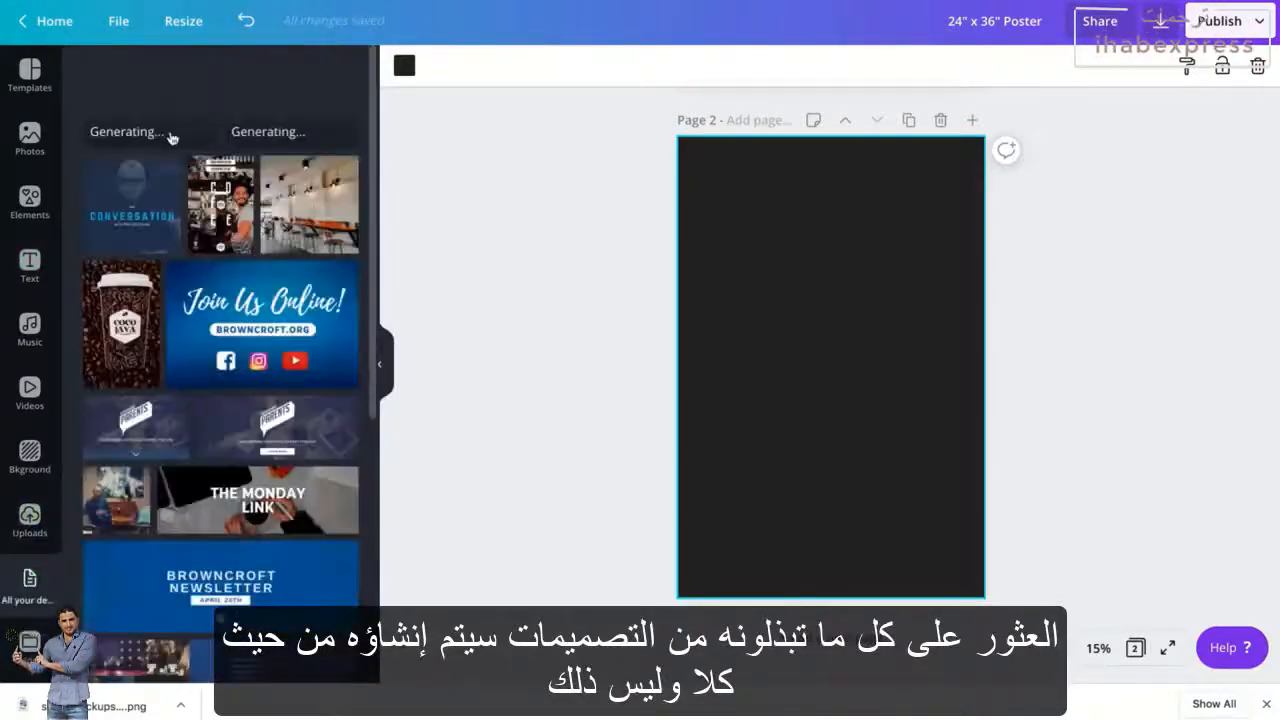
# - Apply the Coco Java logo design with the coffee bean background to page 2
pyautogui.click(171, 116)
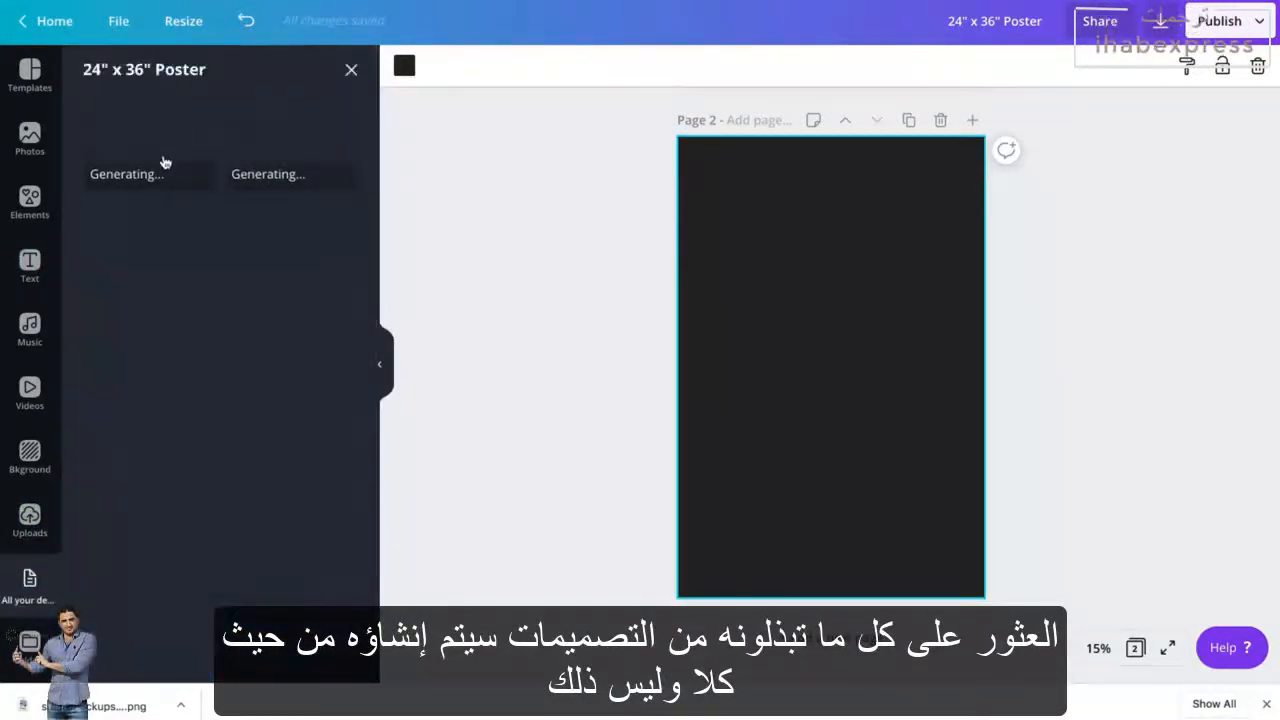
pyautogui.click(352, 70)
pyautogui.click(280, 129)
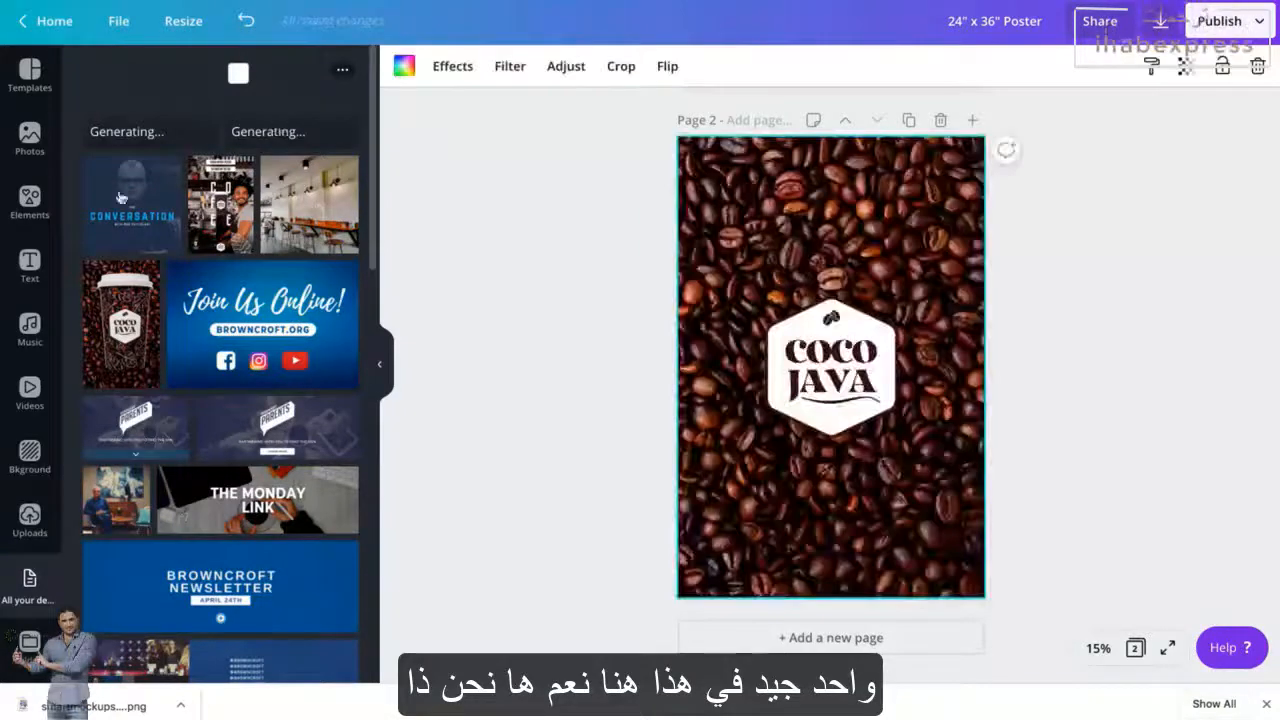
pyautogui.click(30, 72)
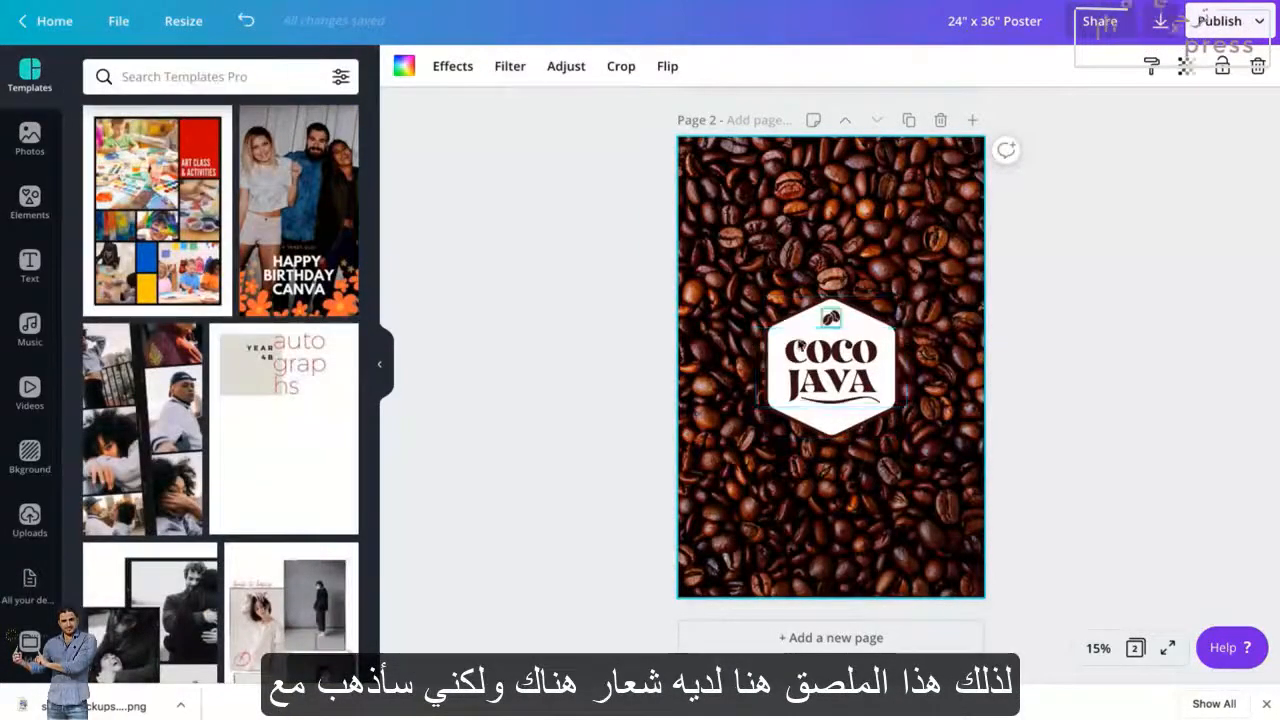
pyautogui.scroll(5, 838, 287)
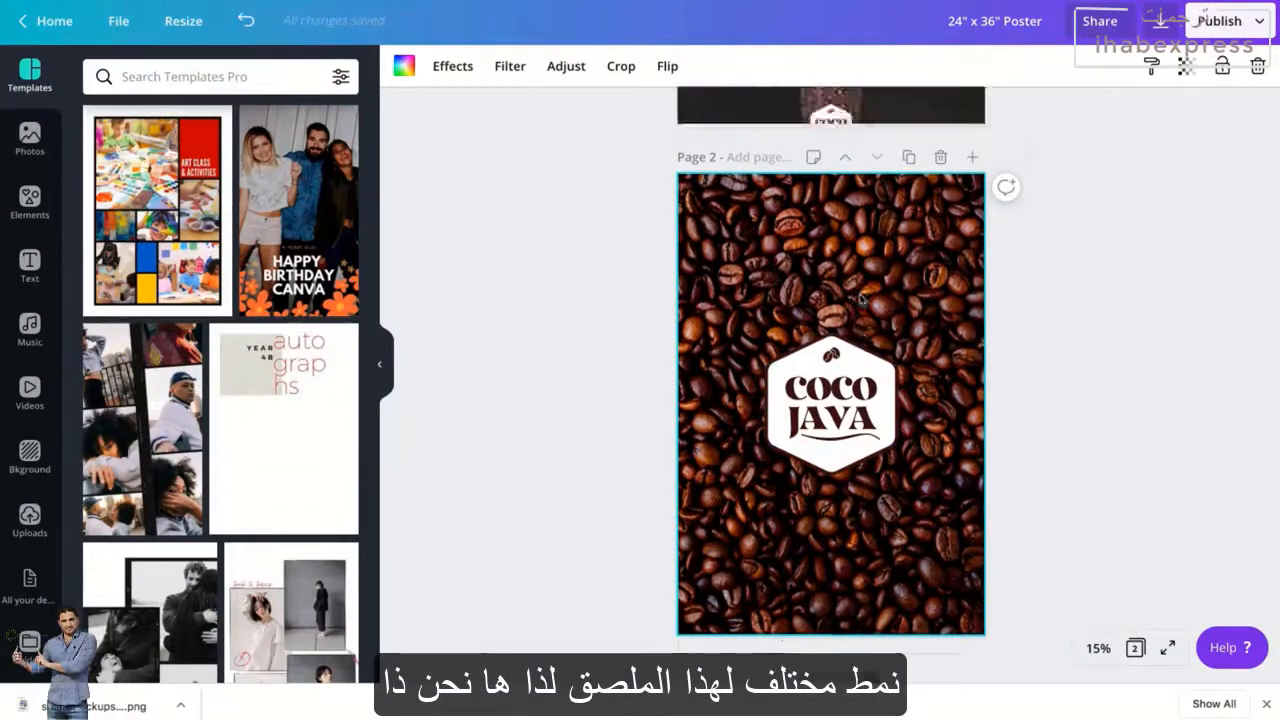
# - Set page 1's background to the dark brown from the document colors
pyautogui.scroll(-5, 807, 298)
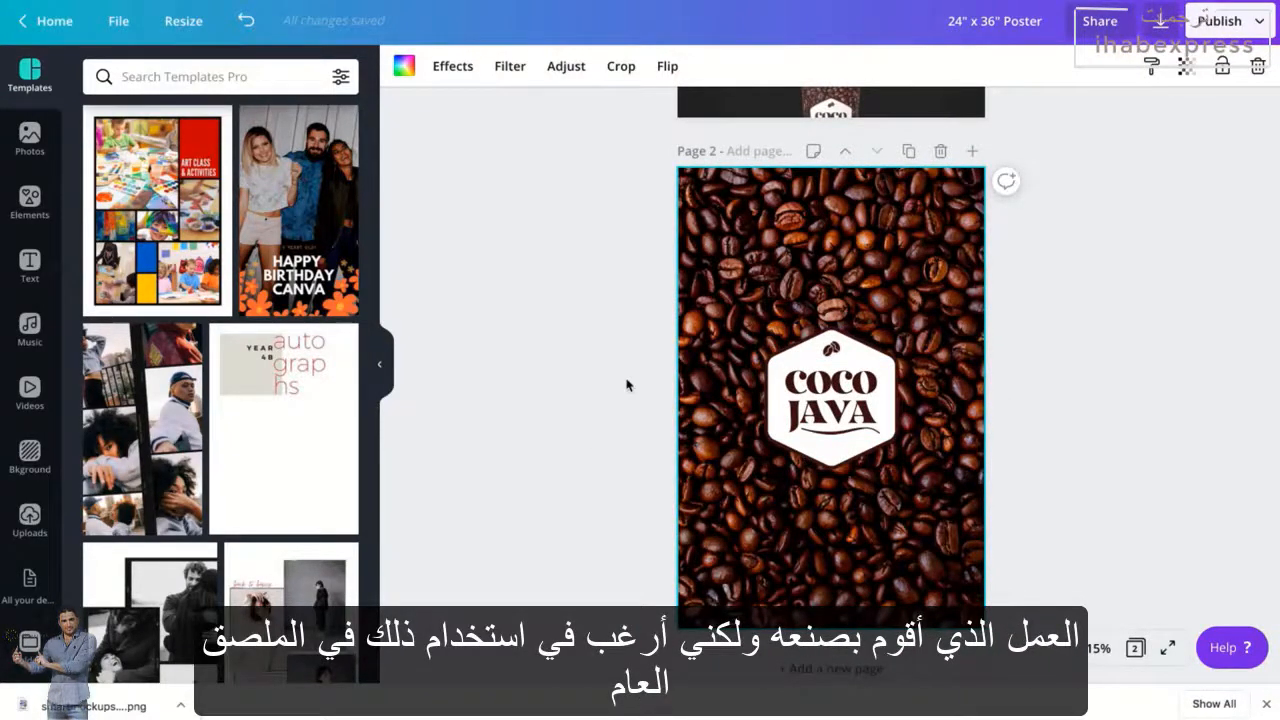
pyautogui.scroll(5, 626, 385)
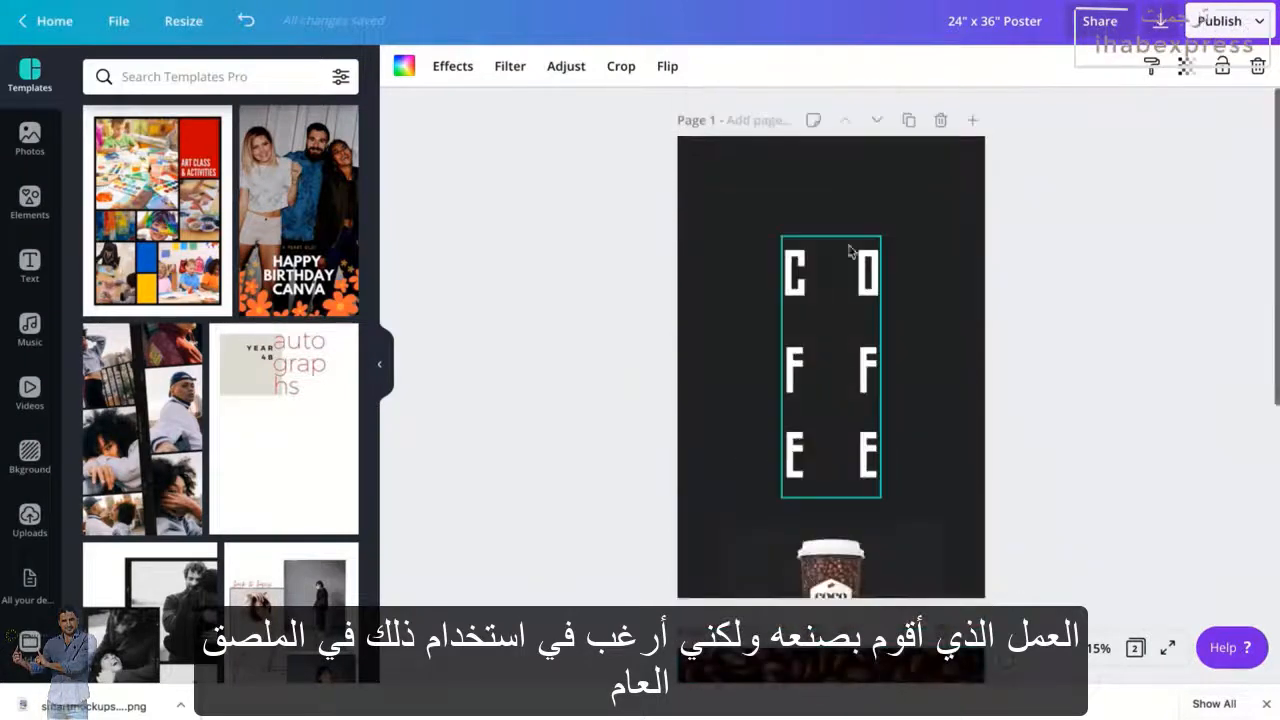
pyautogui.click(716, 211)
pyautogui.click(402, 68)
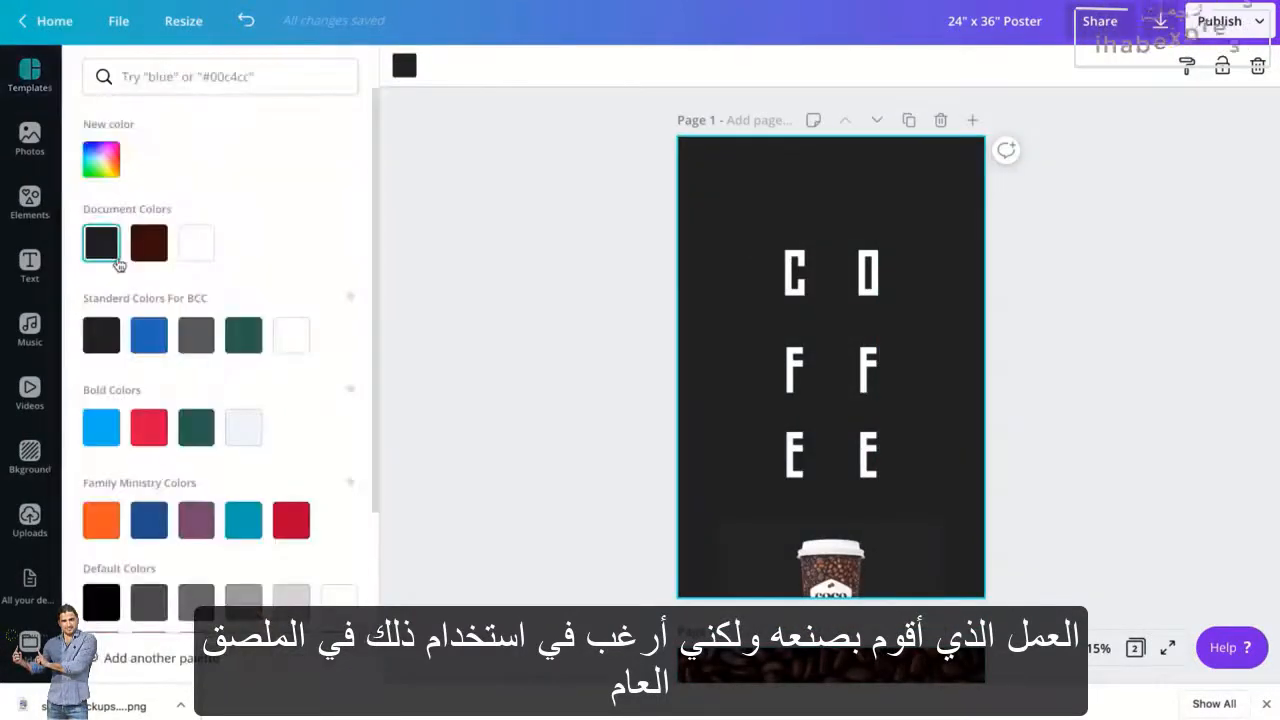
pyautogui.click(146, 243)
pyautogui.click(770, 232)
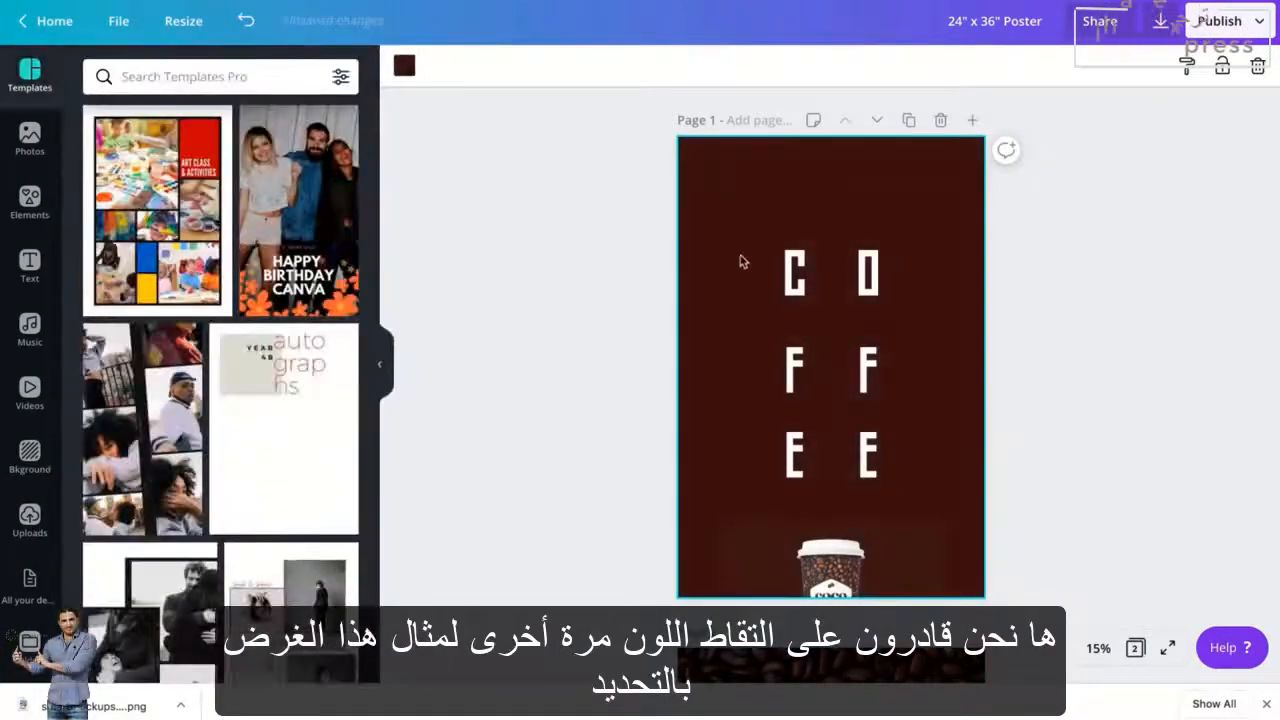
# - Bring the coffee cup in front of the COFFEE letters and move it to the middle of page 1
pyautogui.scroll(-4, 727, 238)
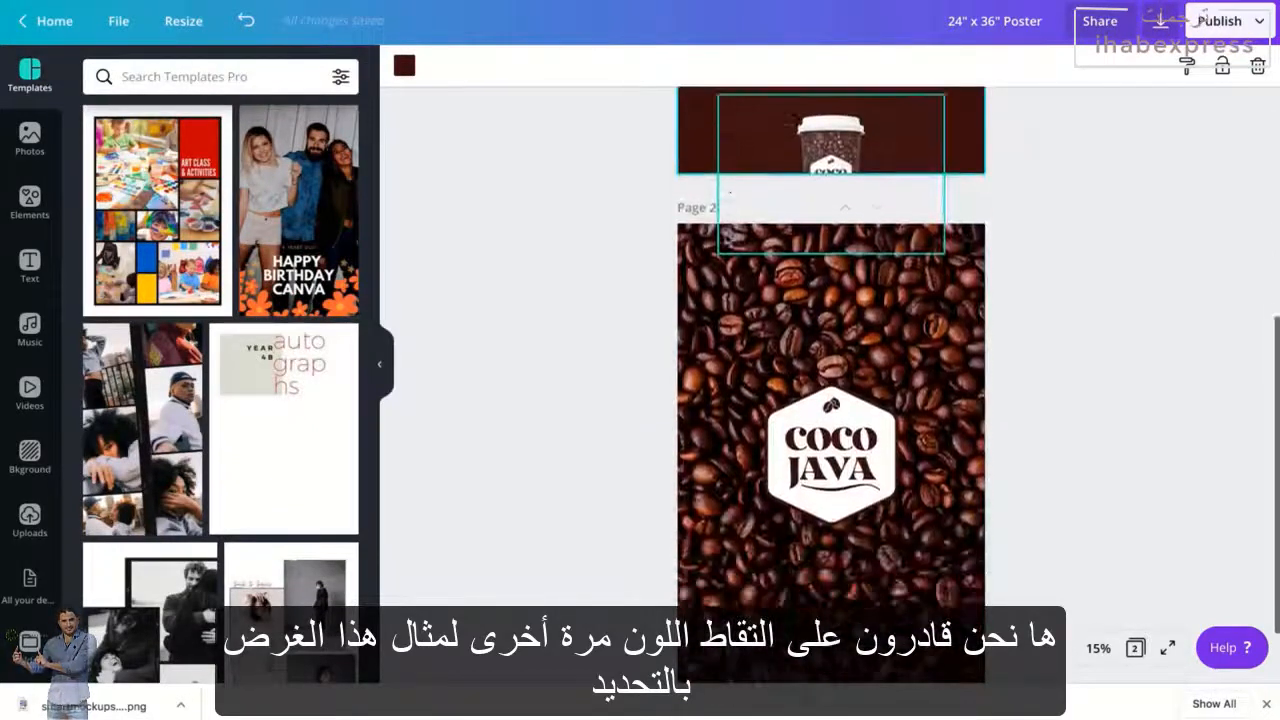
pyautogui.scroll(4, 727, 238)
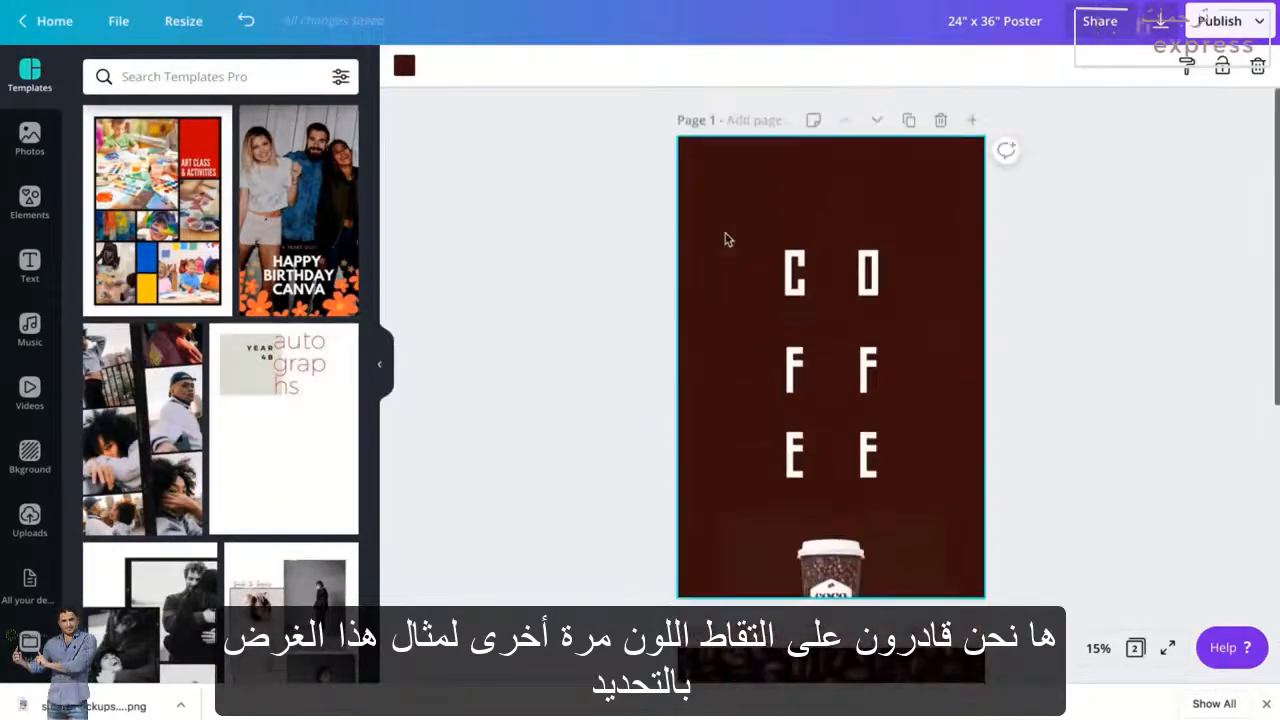
pyautogui.click(838, 568)
pyautogui.moveTo(838, 576); pyautogui.dragTo(838, 333)
pyautogui.click(1019, 70)
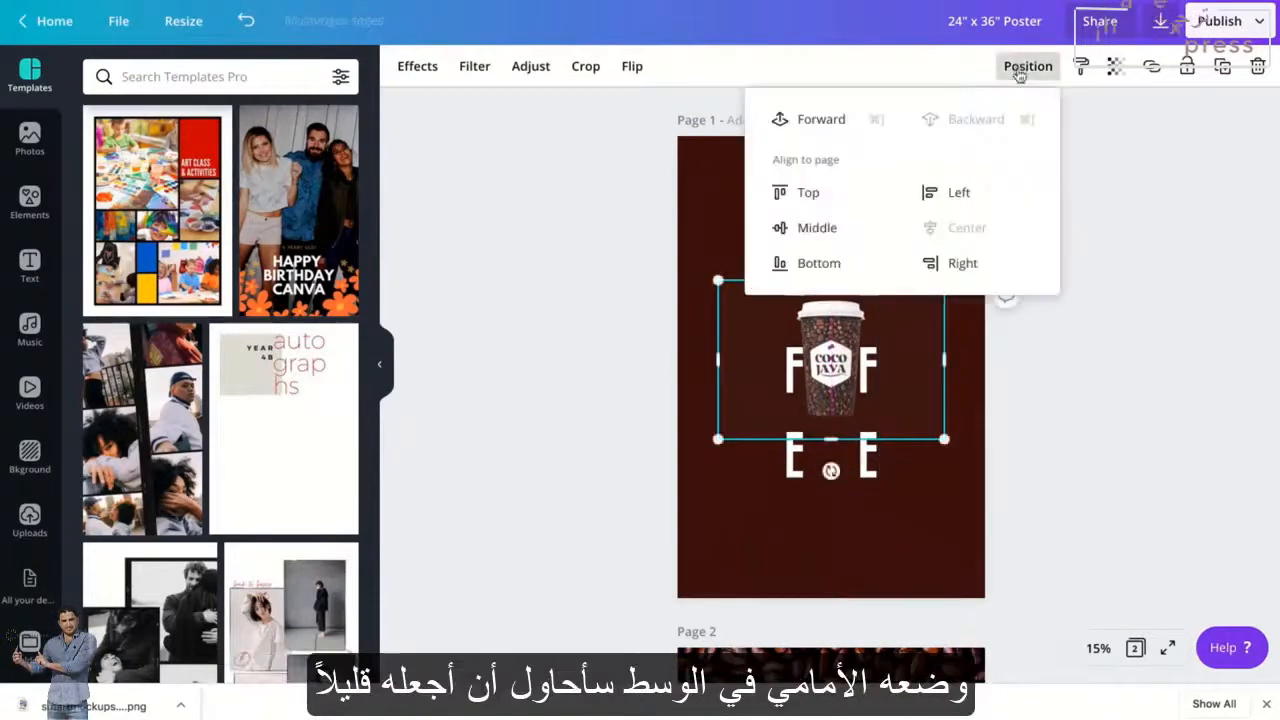
pyautogui.click(830, 265)
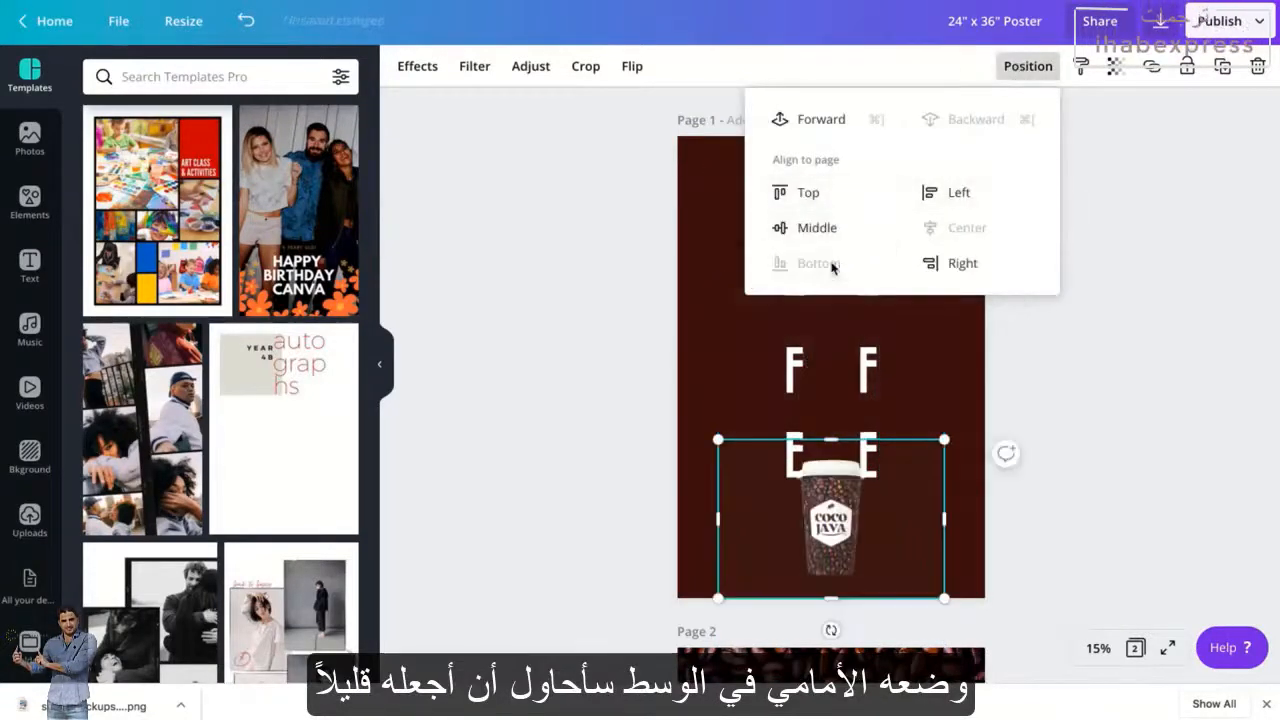
pyautogui.click(836, 122)
pyautogui.moveTo(828, 543); pyautogui.dragTo(829, 392)
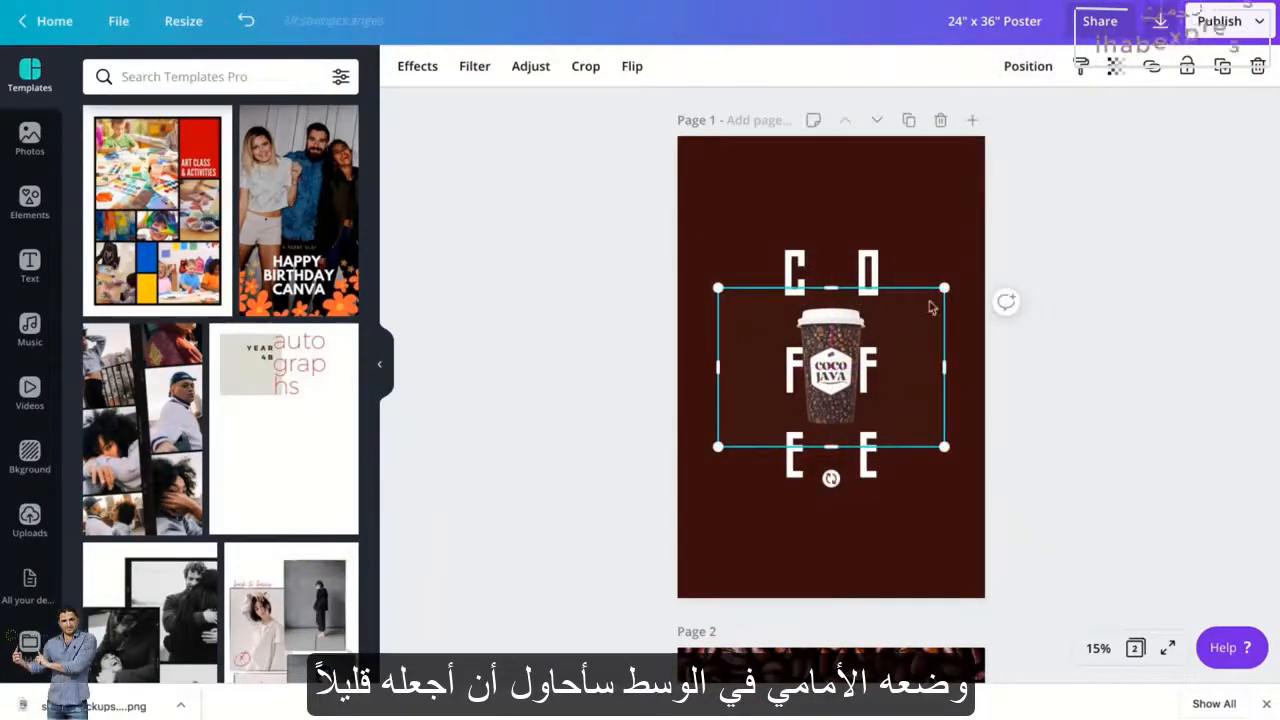
# - Enlarge the coffee cup slightly and re-center it between the two columns of letters
pyautogui.moveTo(945, 289); pyautogui.dragTo(985, 259)
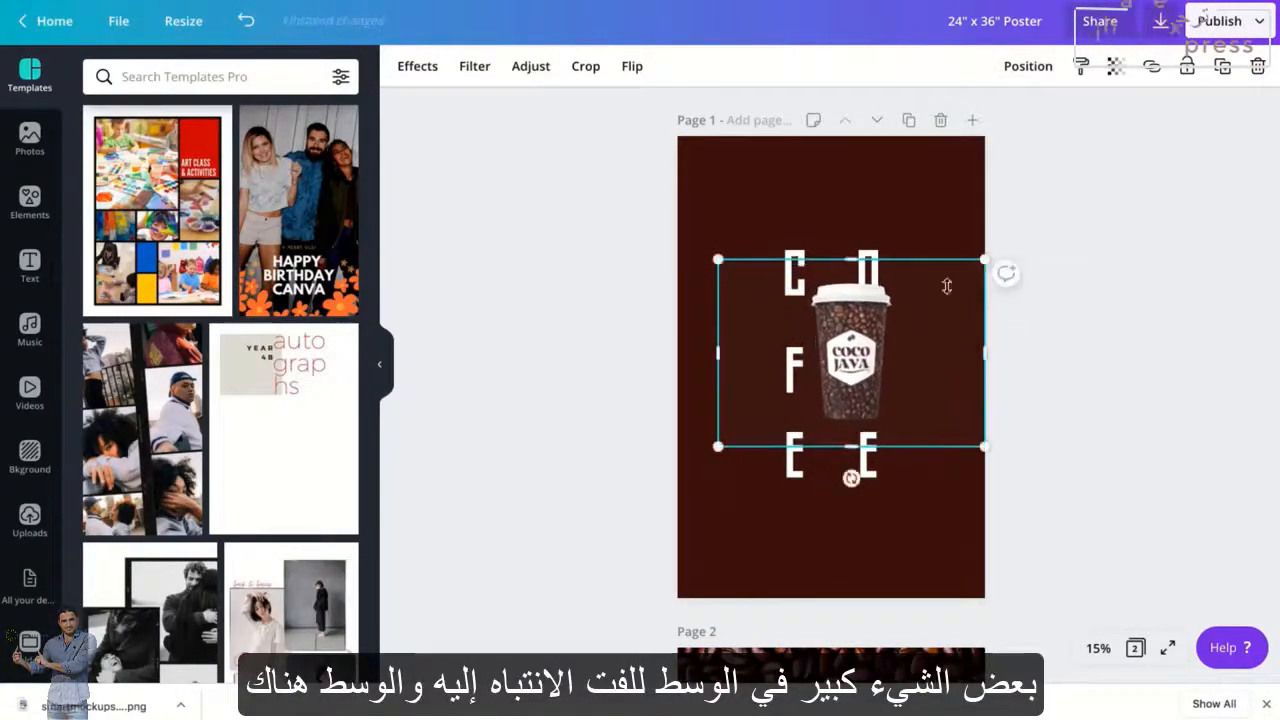
pyautogui.moveTo(856, 376); pyautogui.dragTo(835, 386)
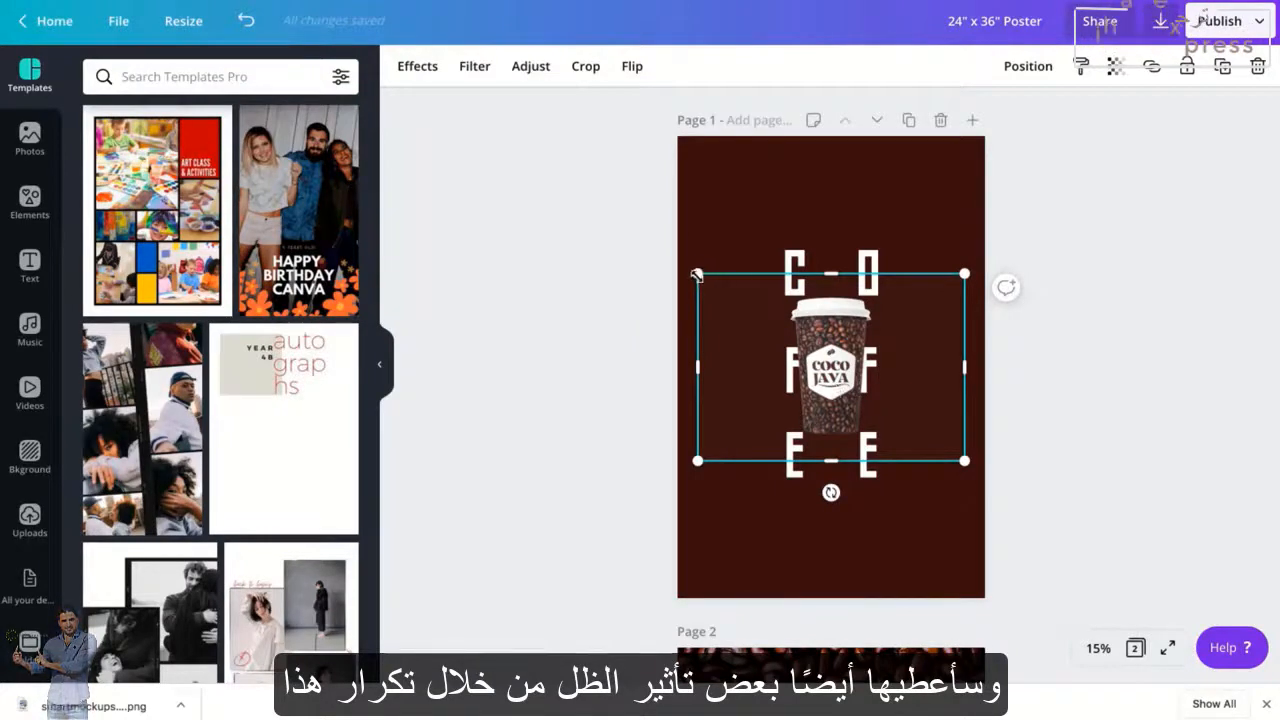
pyautogui.moveTo(697, 274); pyautogui.dragTo(683, 263)
pyautogui.moveTo(836, 358); pyautogui.dragTo(832, 363)
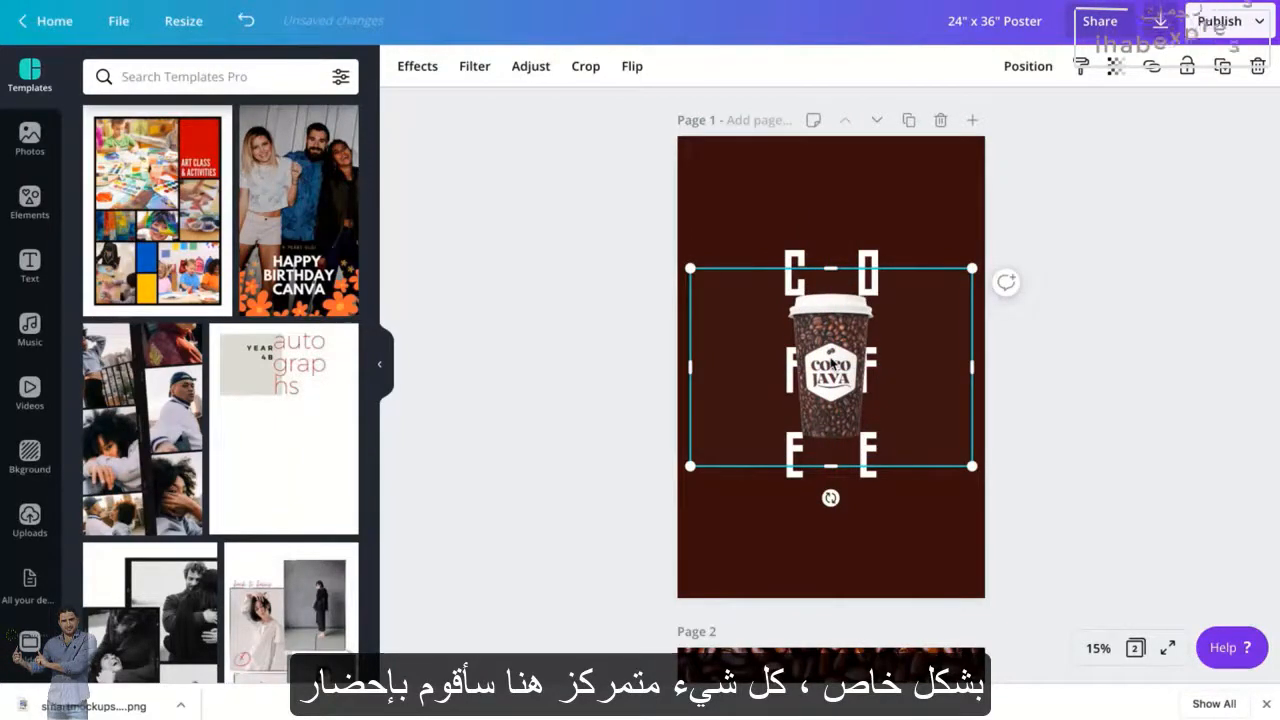
# - Move the coffee cup down below the COFFEE letters and ungroup the letters
pyautogui.moveTo(840, 358); pyautogui.dragTo(834, 558)
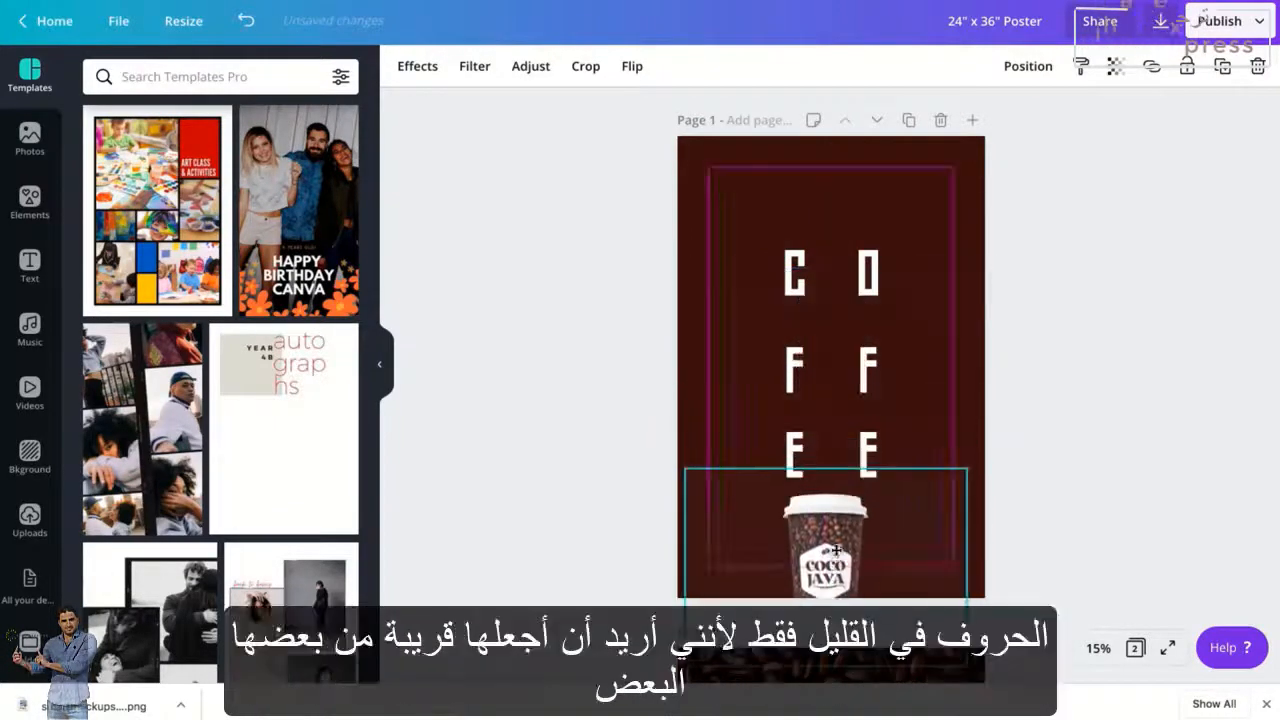
pyautogui.click(872, 441)
pyautogui.click(1056, 68)
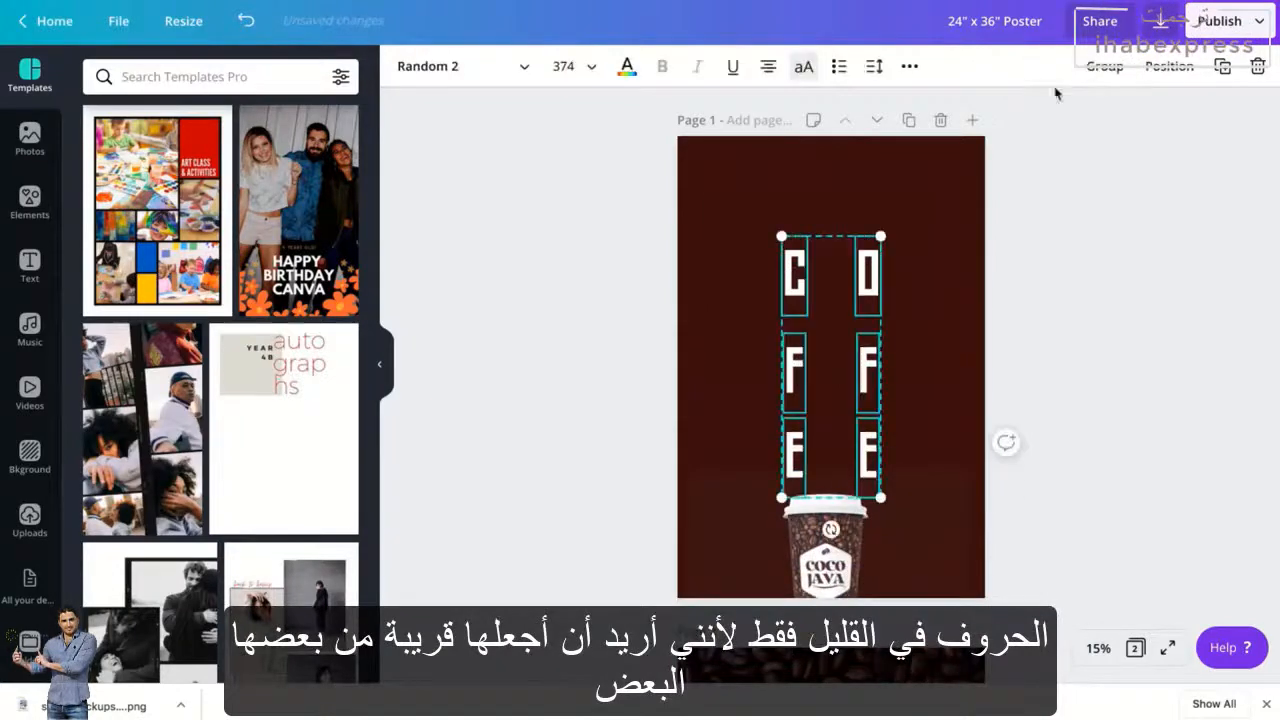
# - Select the top-row letters C and O together
pyautogui.click(1044, 198)
pyautogui.moveTo(912, 274); pyautogui.dragTo(757, 279)
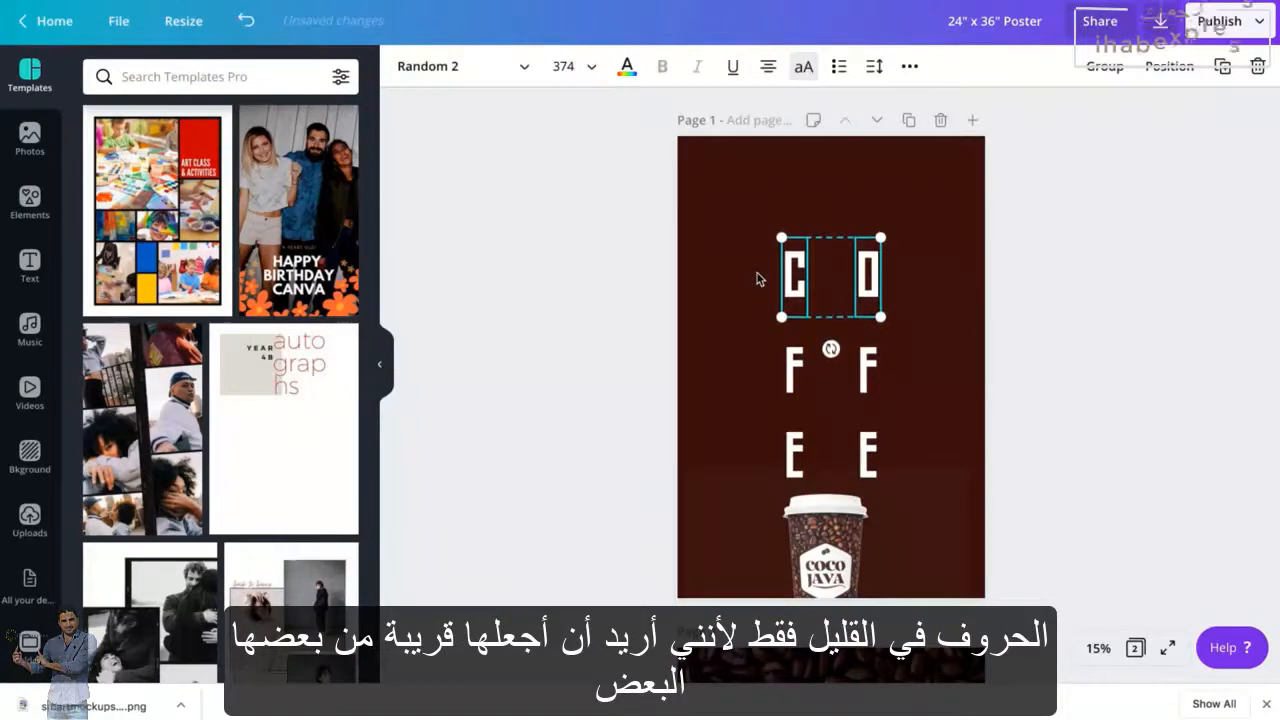
# - Group the letters row by row (C-O, E-E, F-F), moving the C-O row down and the E-E row up toward the F-F row
pyautogui.click(1105, 64)
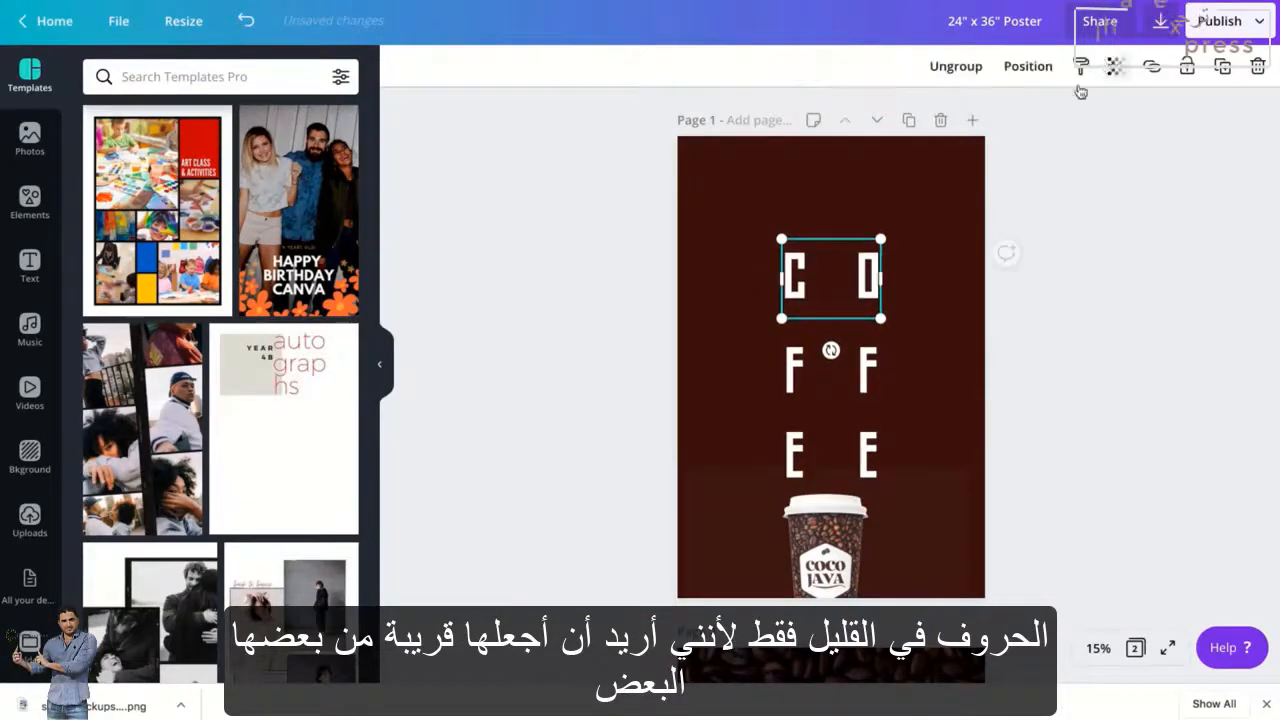
pyautogui.moveTo(823, 289); pyautogui.dragTo(823, 295)
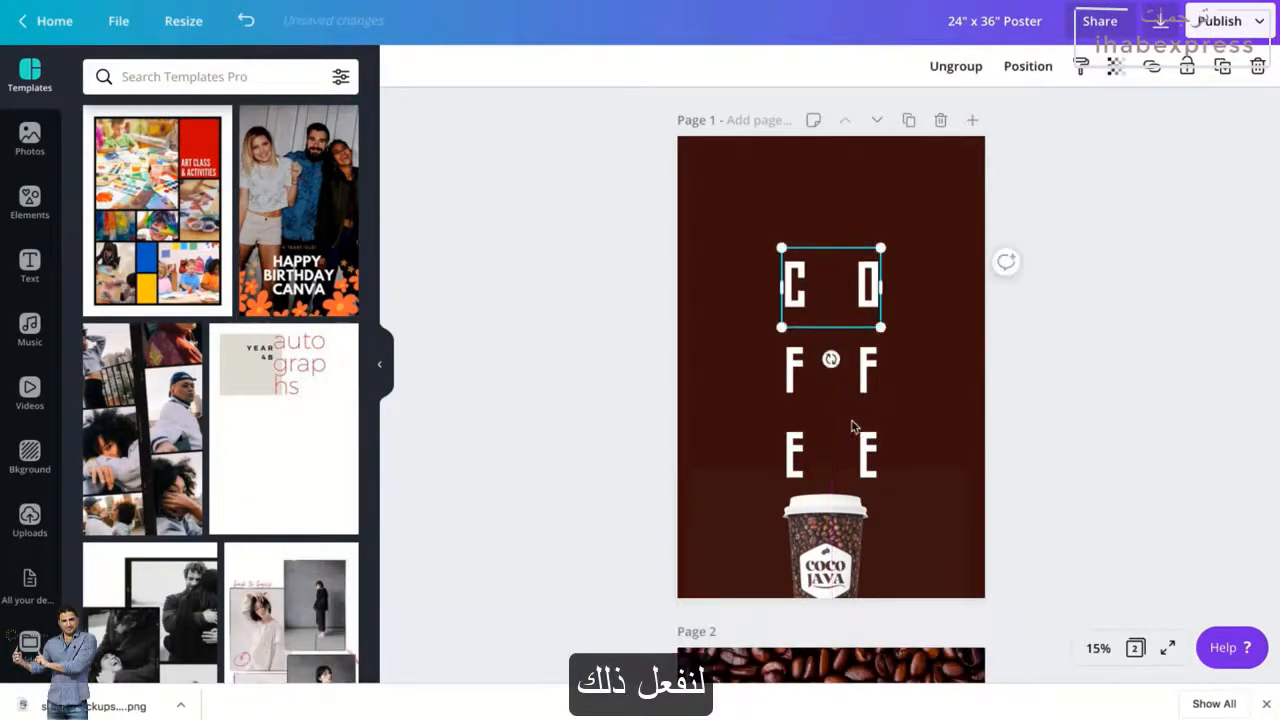
pyautogui.moveTo(897, 463); pyautogui.dragTo(833, 445)
pyautogui.click(1098, 70)
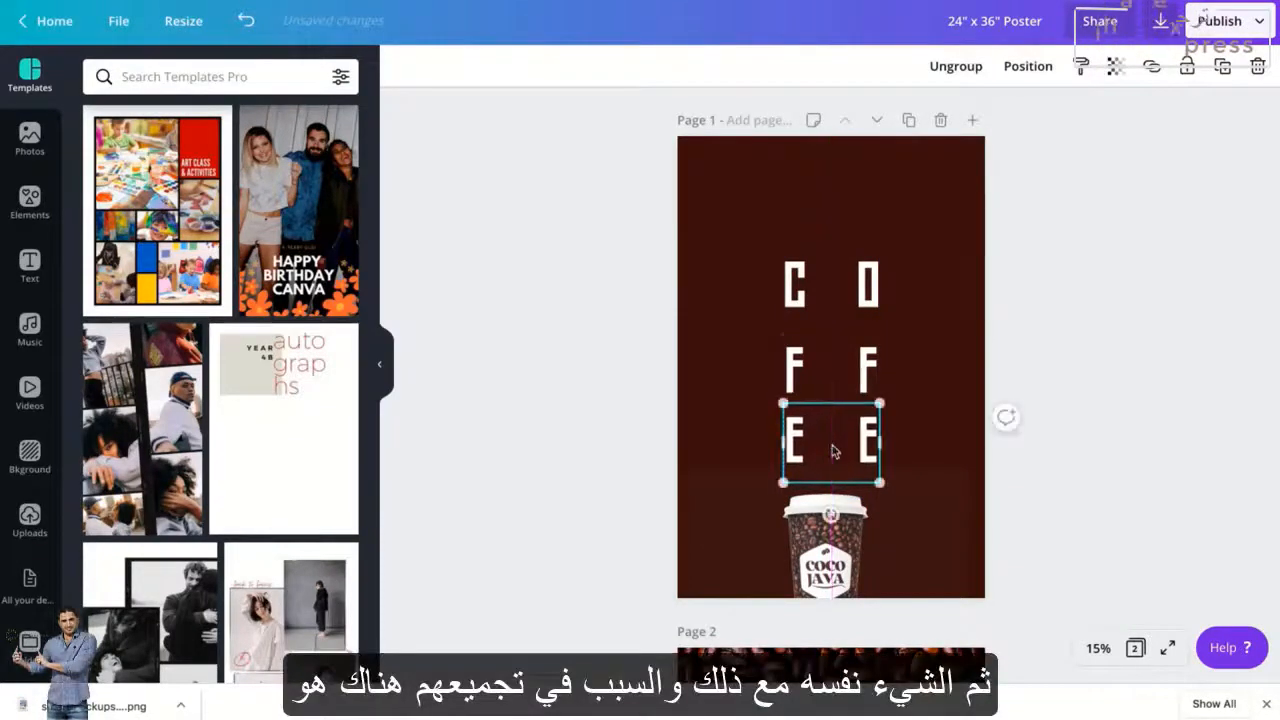
pyautogui.click(796, 372)
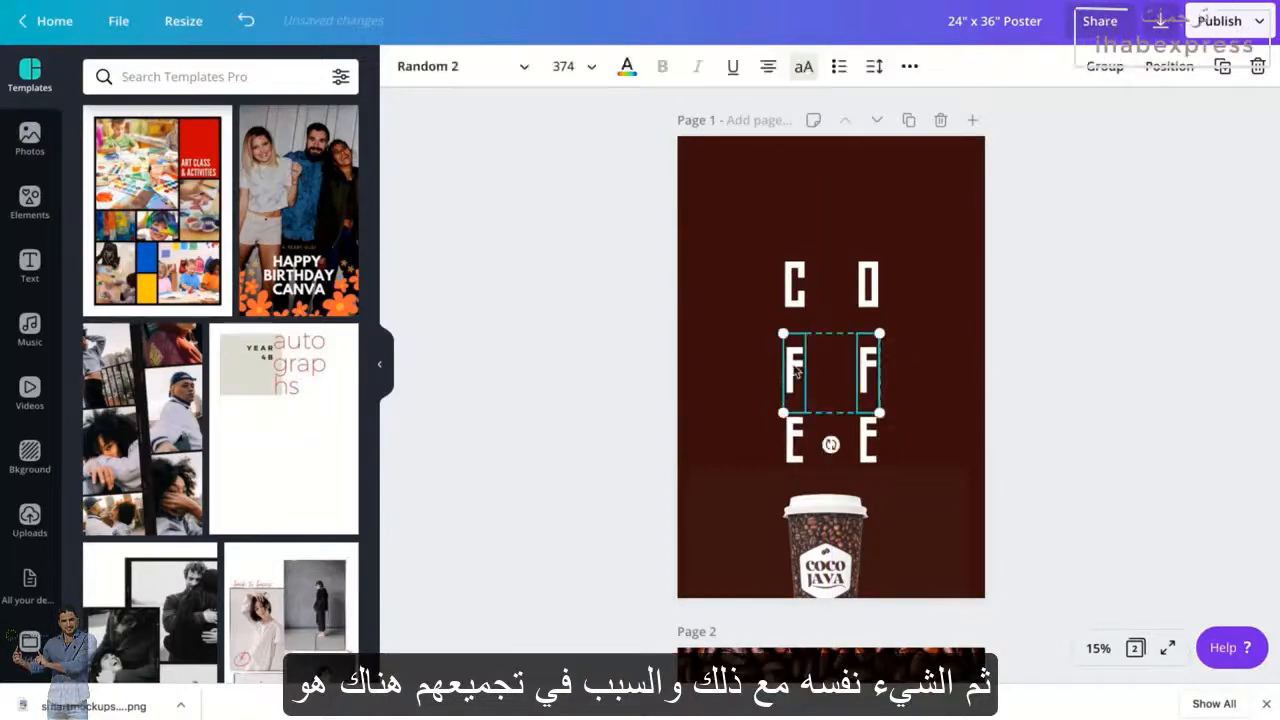
pyautogui.click(1104, 76)
# - Space the three grouped letter rows evenly in the vertical direction
pyautogui.moveTo(918, 284); pyautogui.dragTo(849, 413)
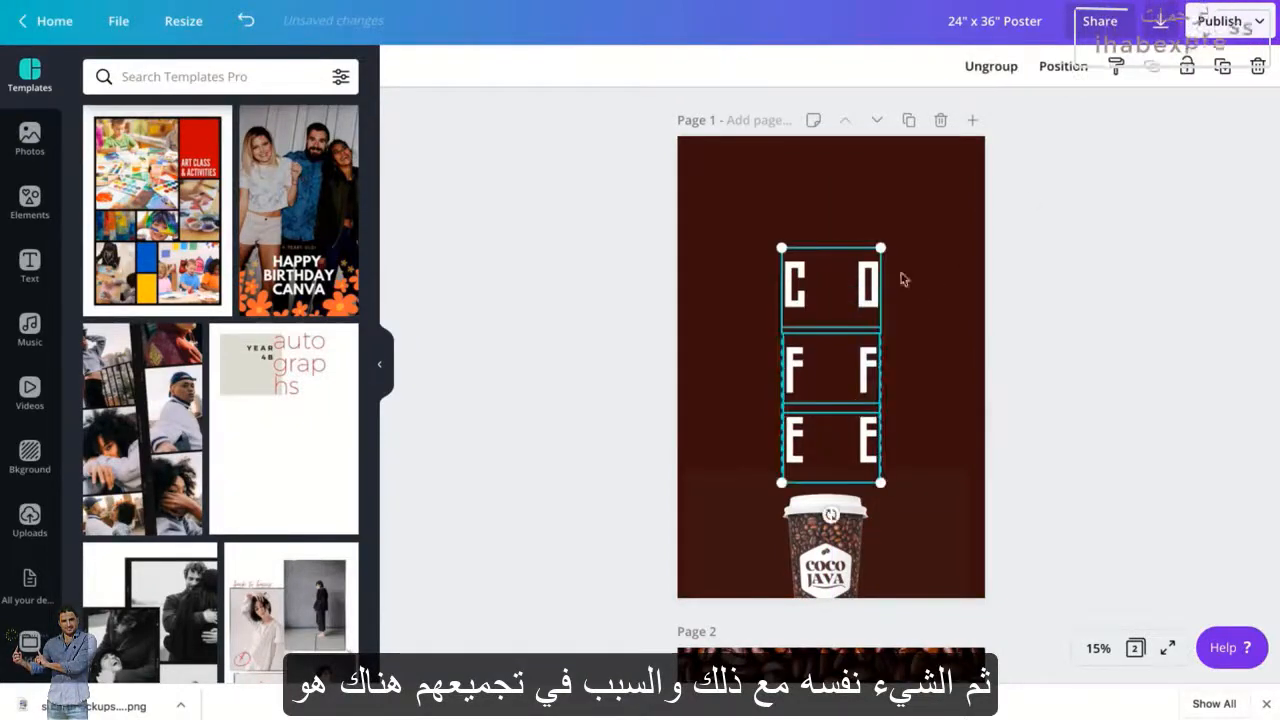
pyautogui.click(1060, 68)
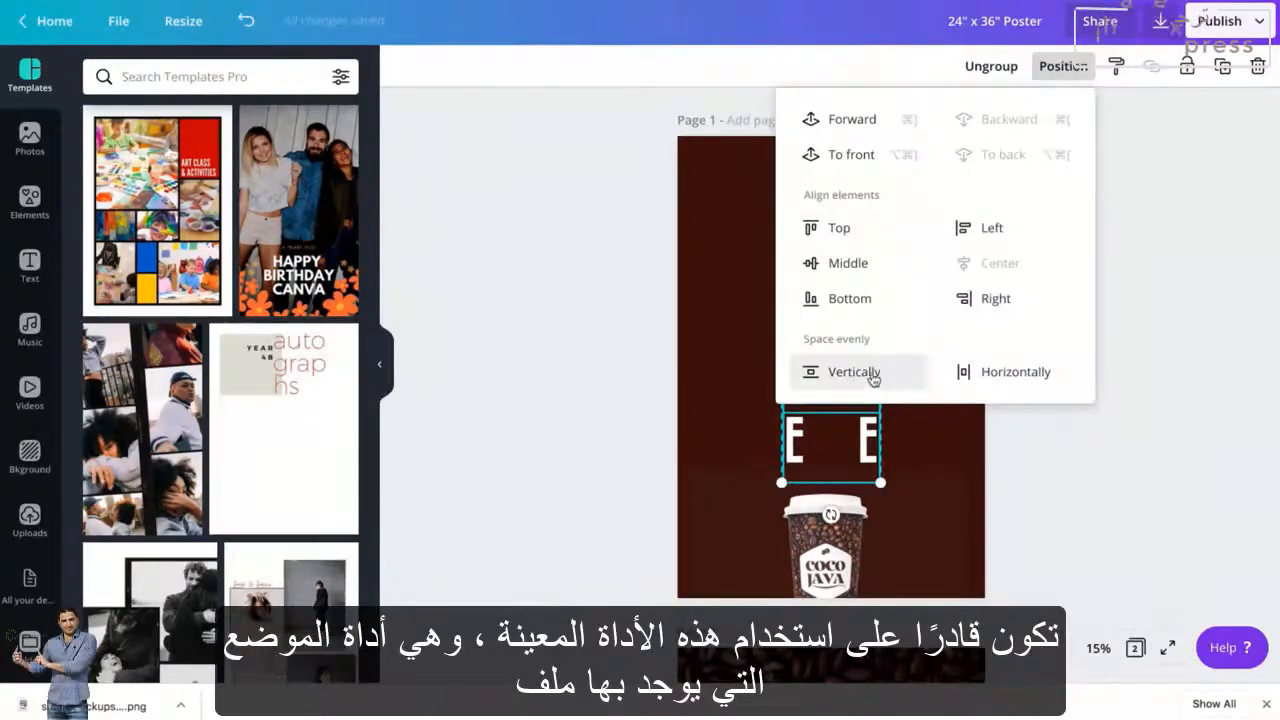
pyautogui.click(872, 374)
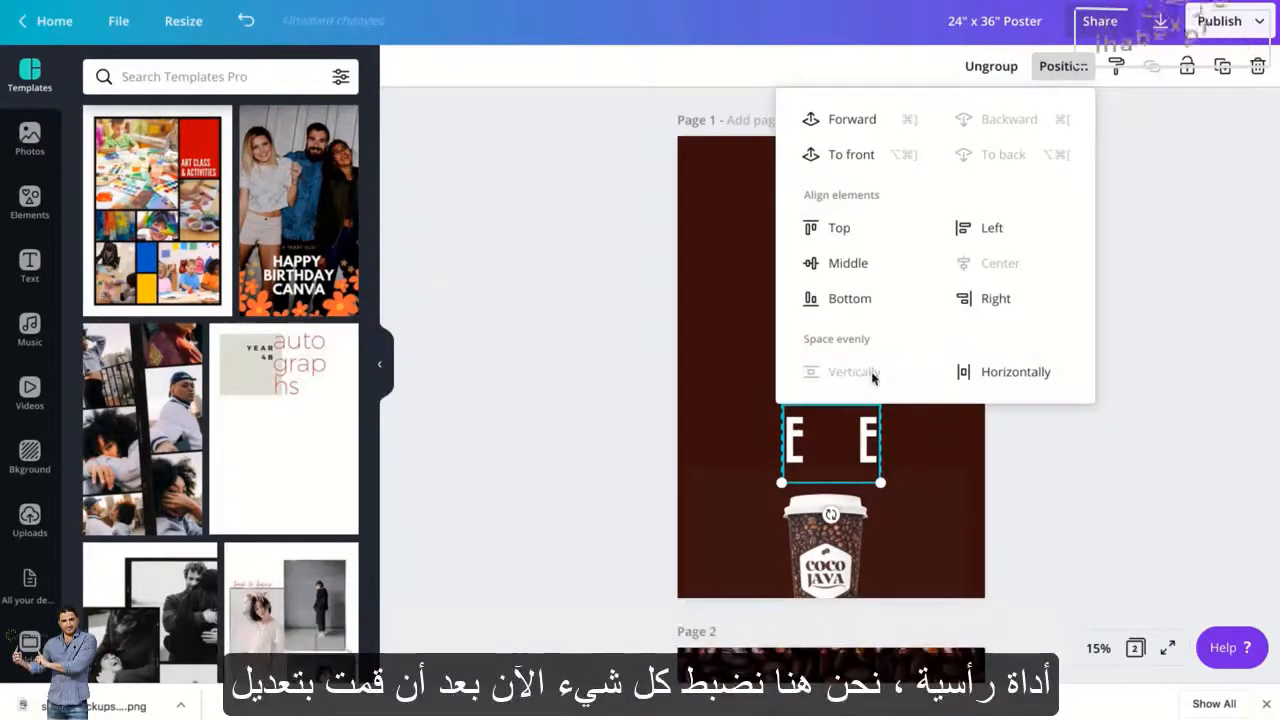
pyautogui.click(940, 443)
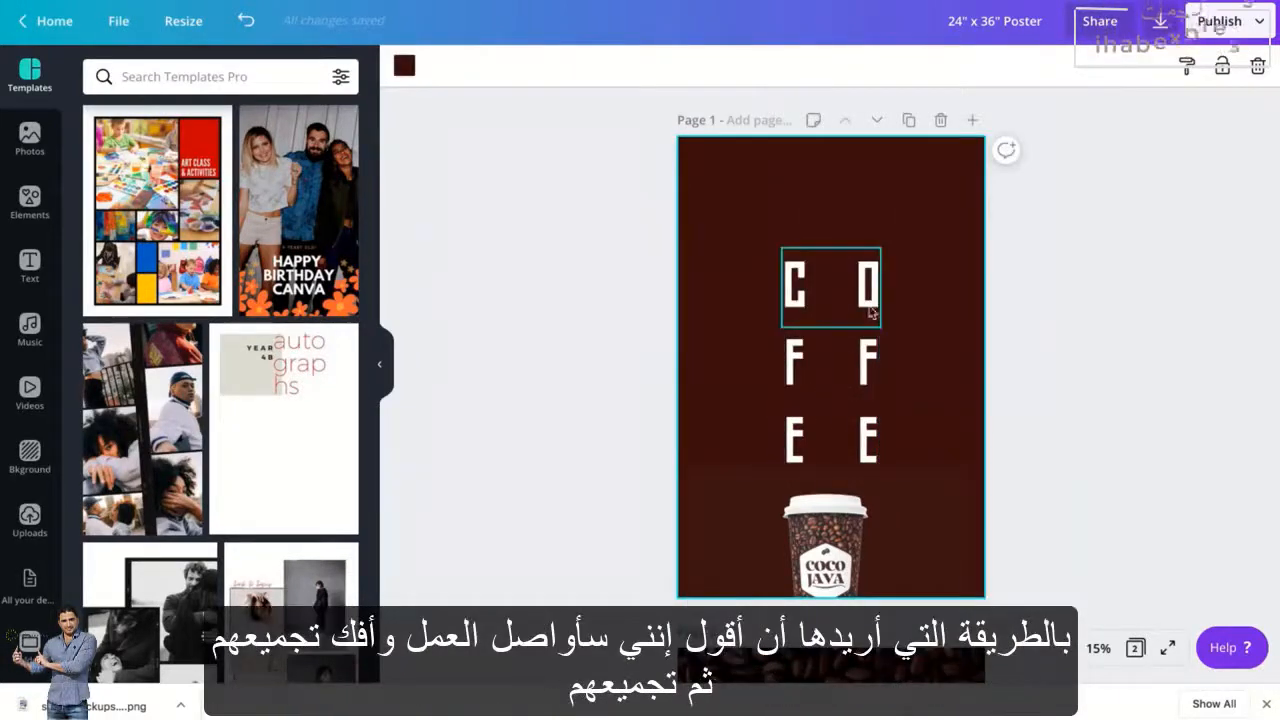
# - Ungroup the three letter pairs and group all six COFFEE letters together
pyautogui.click(784, 450)
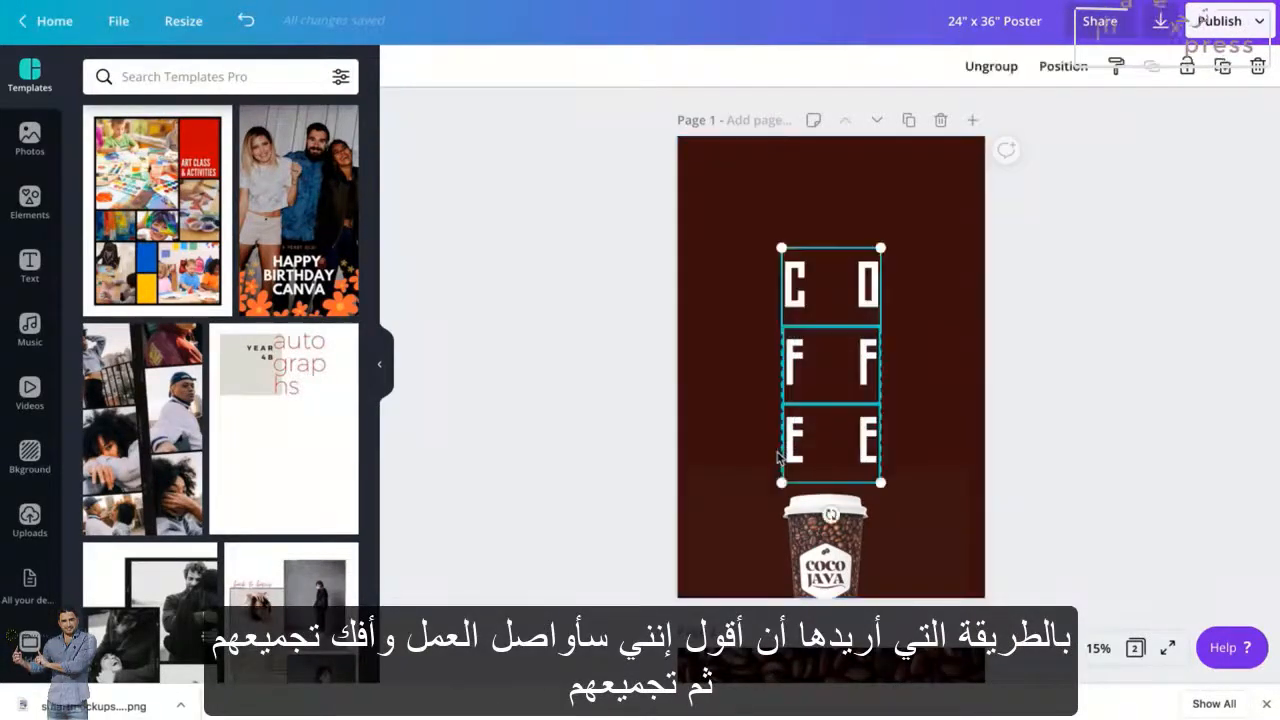
pyautogui.click(991, 66)
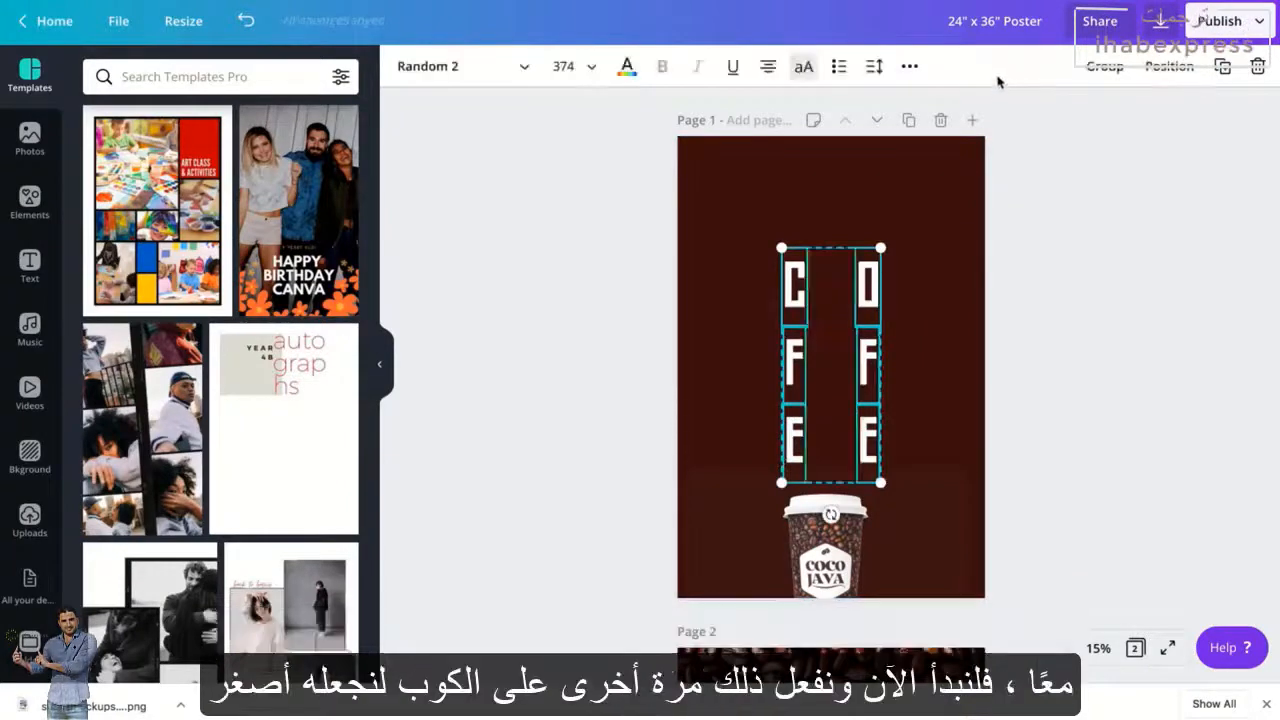
pyautogui.click(1104, 66)
# - Move the coffee cup up over the lettering, shrink it slightly and centre it on the page
pyautogui.moveTo(838, 545); pyautogui.dragTo(843, 372)
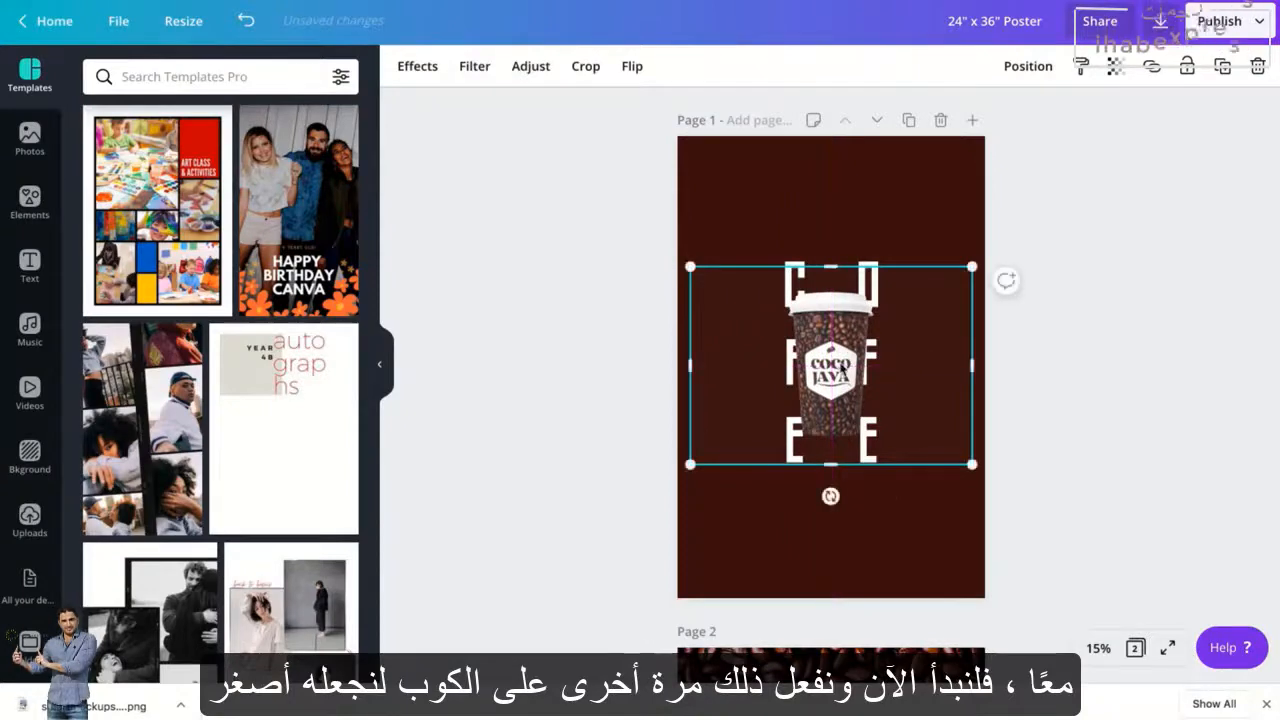
pyautogui.moveTo(972, 267); pyautogui.dragTo(963, 273)
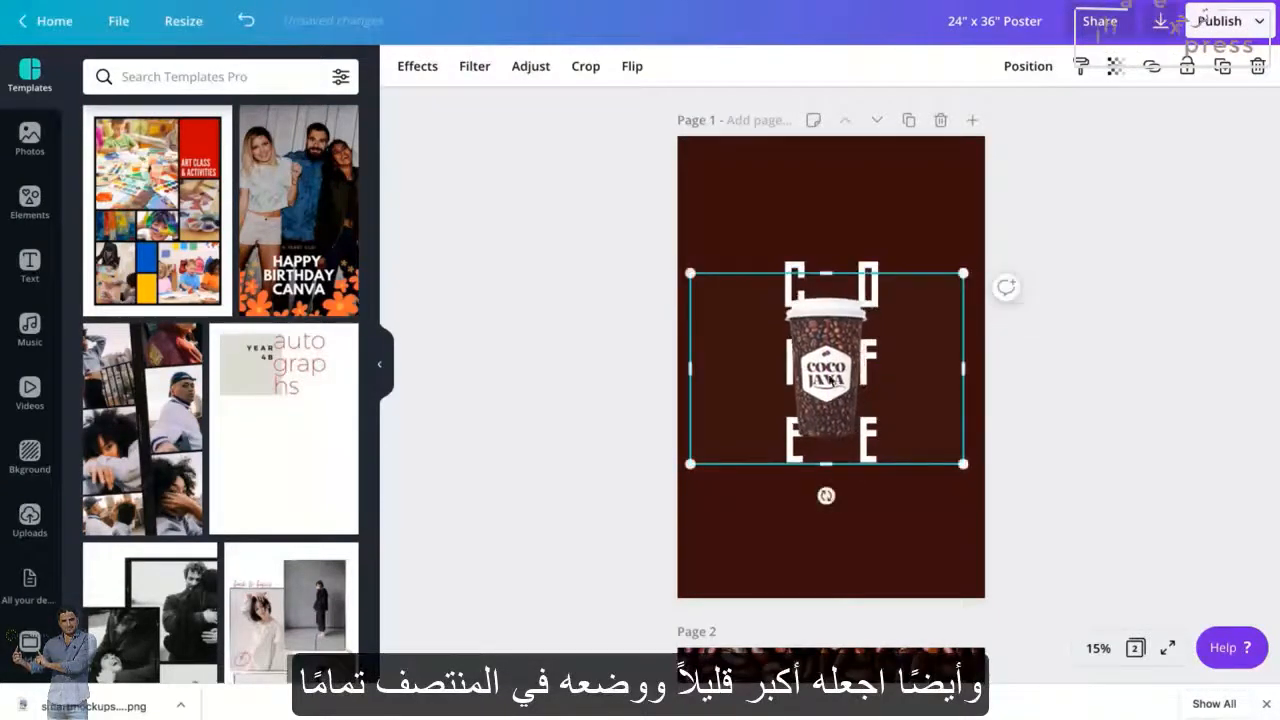
pyautogui.moveTo(828, 377); pyautogui.dragTo(834, 374)
# - Enlarge the grouped COFFEE lettering slightly twice, aligning it to the middle of the page behind the cup
pyautogui.click(866, 268)
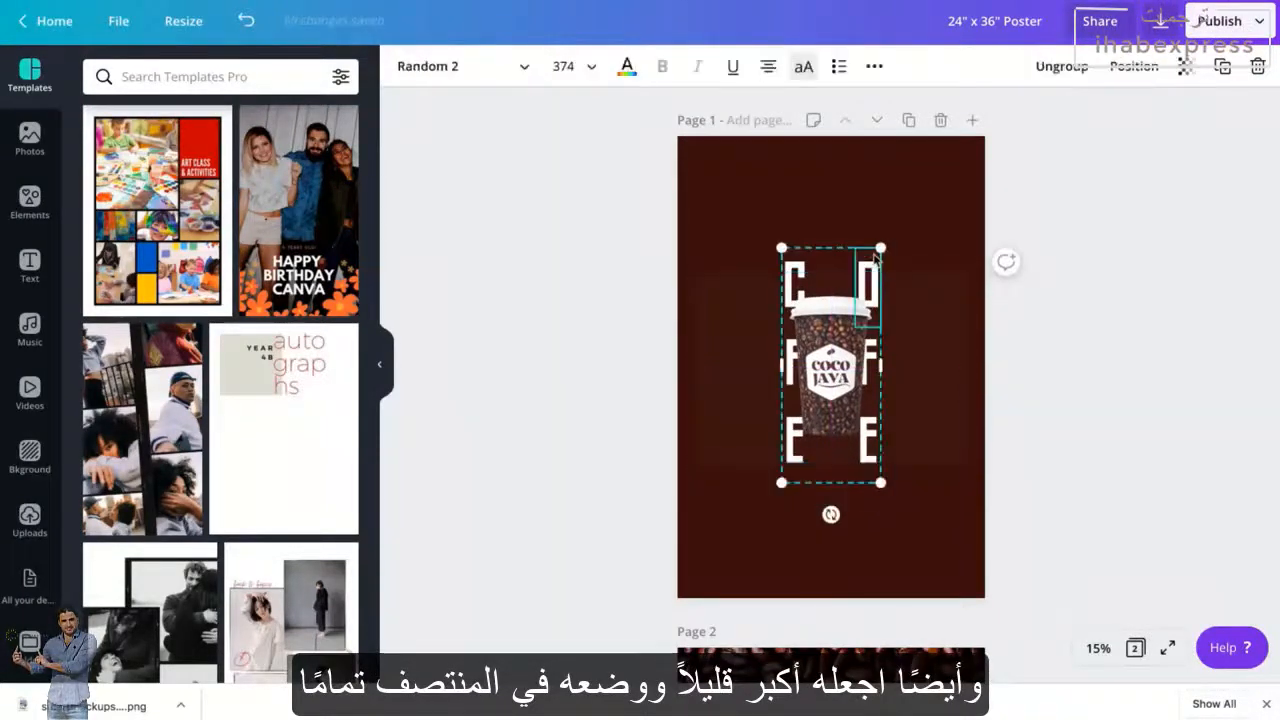
pyautogui.moveTo(879, 251); pyautogui.dragTo(882, 244)
pyautogui.click(1134, 66)
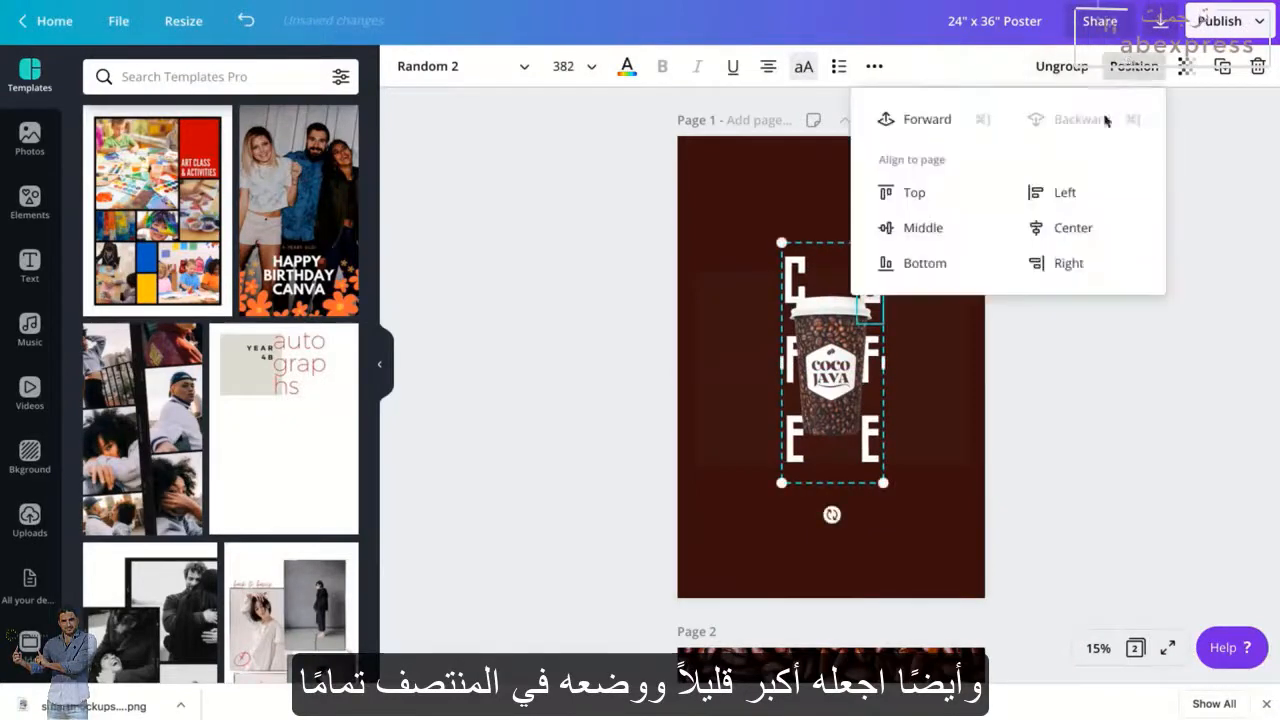
pyautogui.click(944, 229)
pyautogui.click(848, 383)
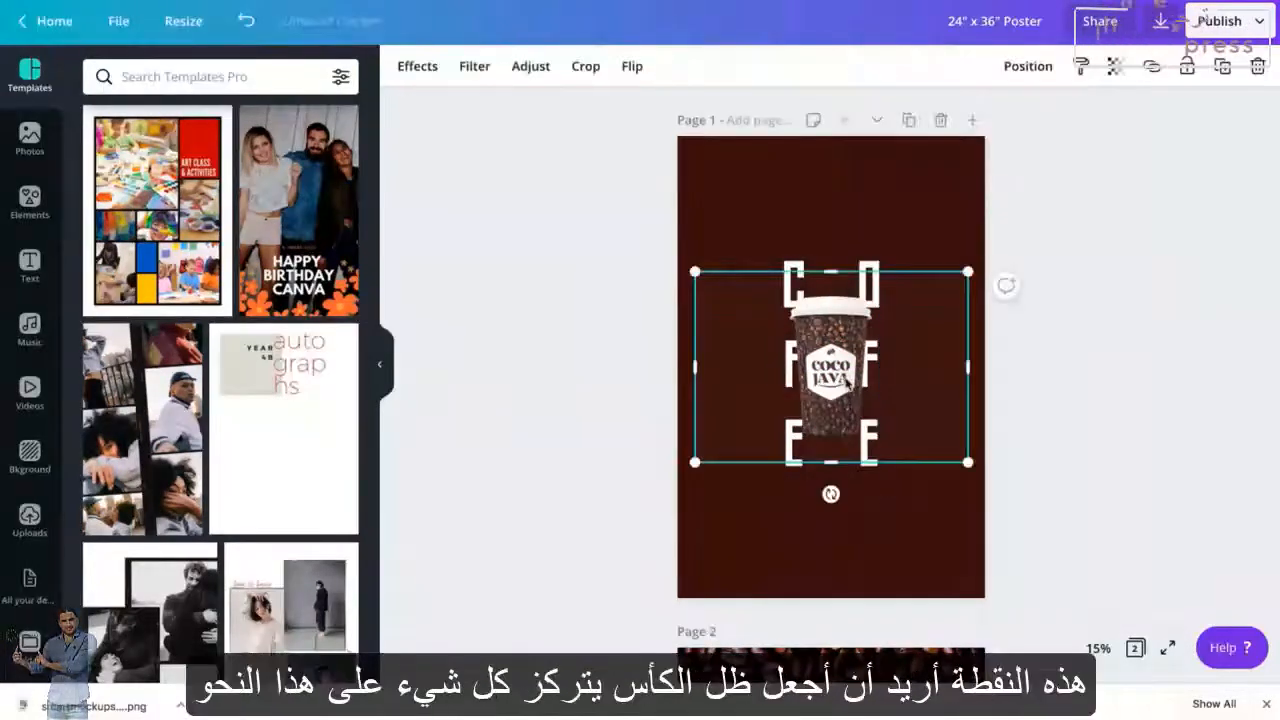
pyautogui.click(880, 253)
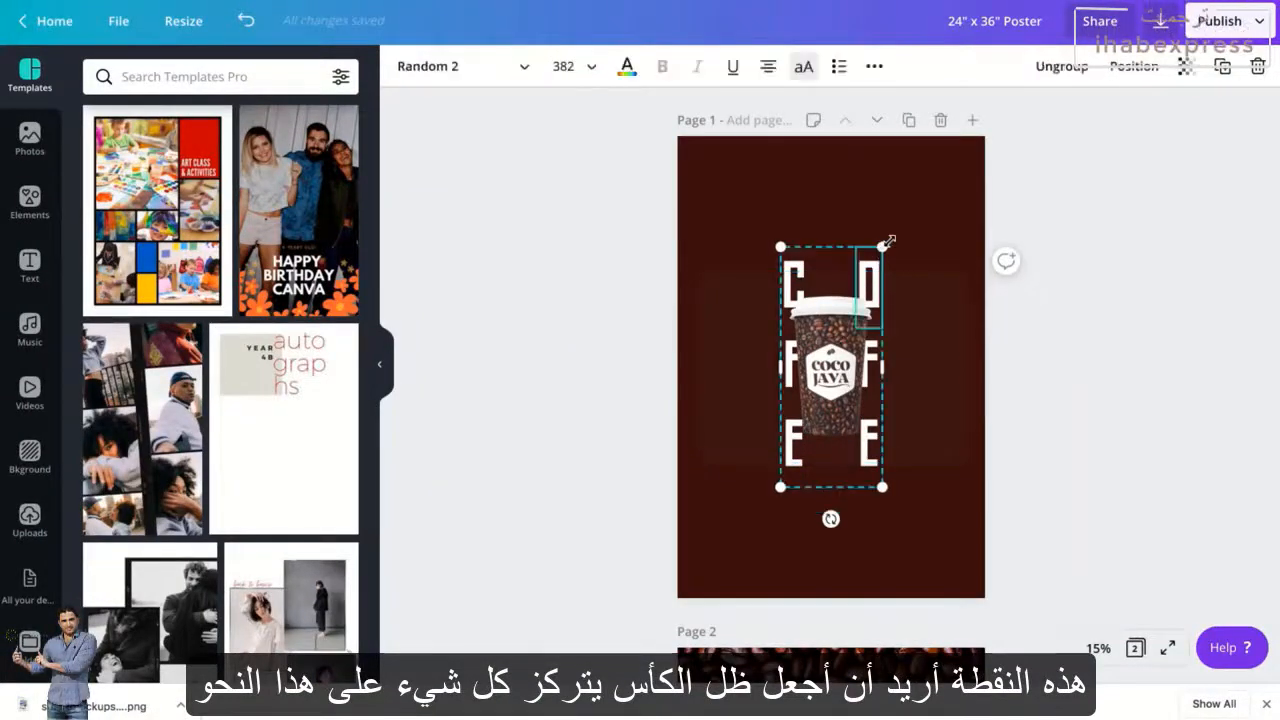
pyautogui.moveTo(882, 246); pyautogui.dragTo(886, 241)
pyautogui.click(1134, 67)
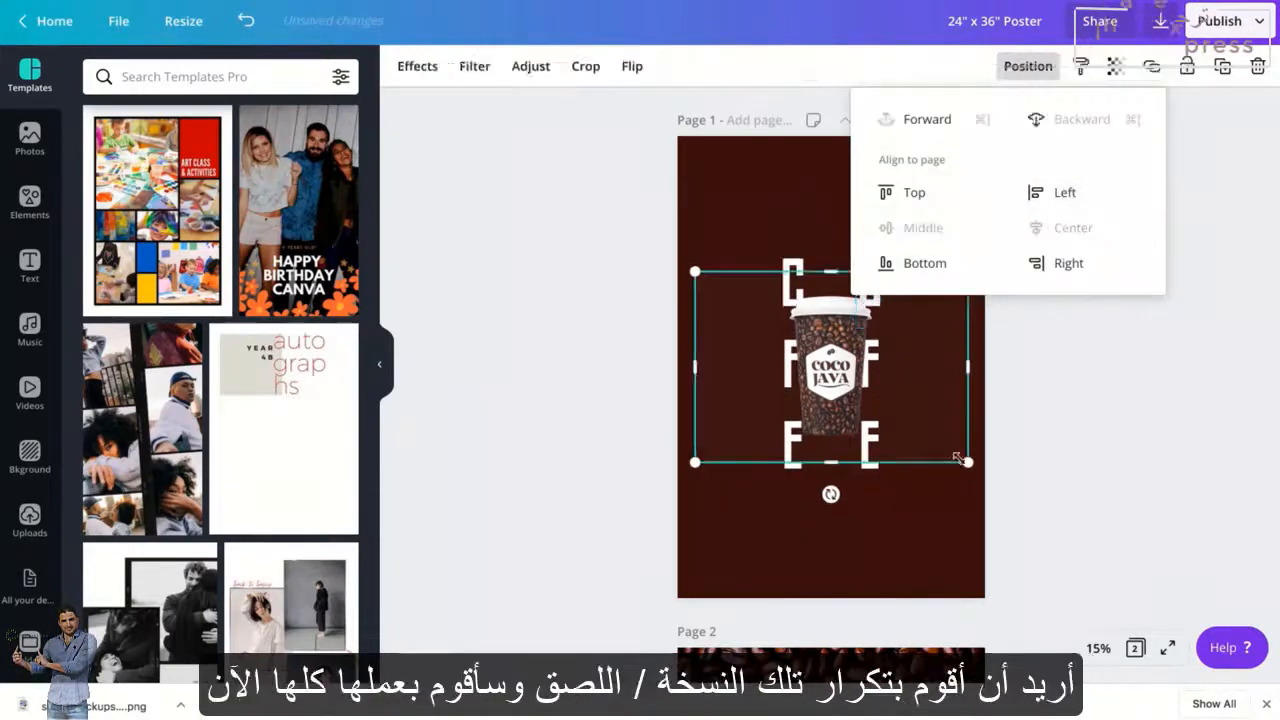
# - Duplicate the coffee cup image on the poster
pyautogui.click(830, 405)
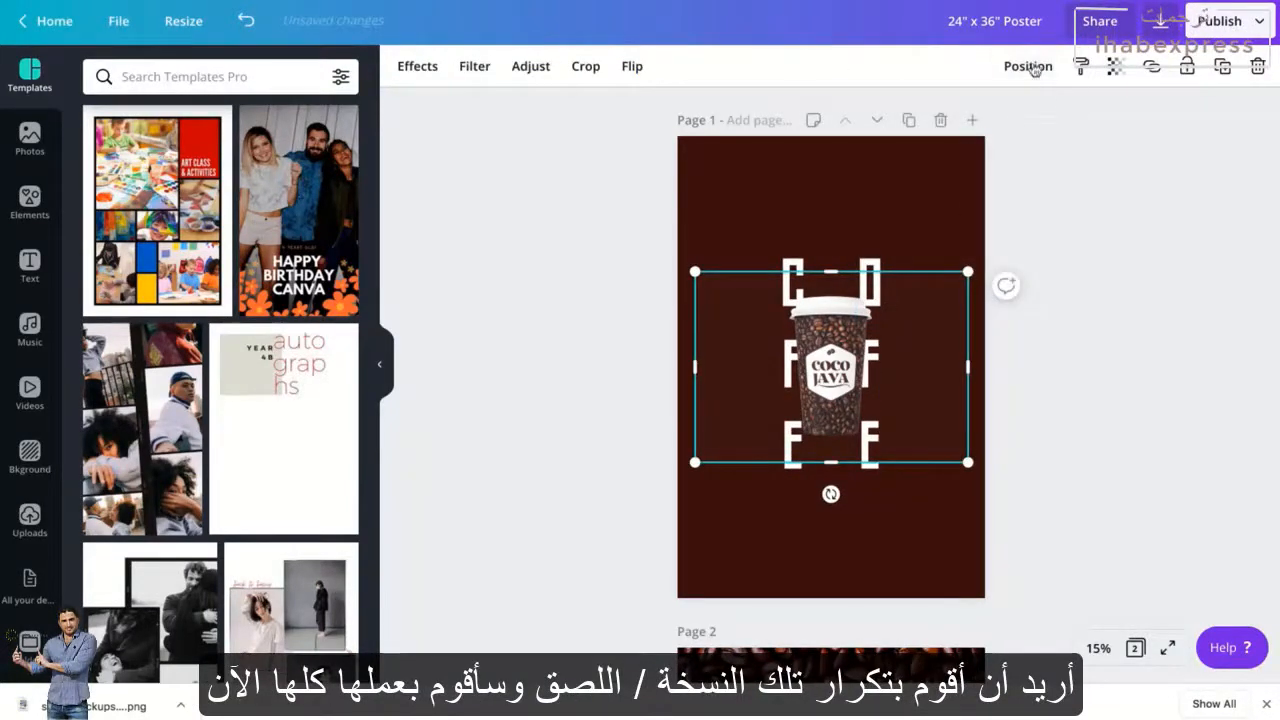
pyautogui.hotkey('ctrl', 'c')
pyautogui.hotkey('ctrl', 'v')
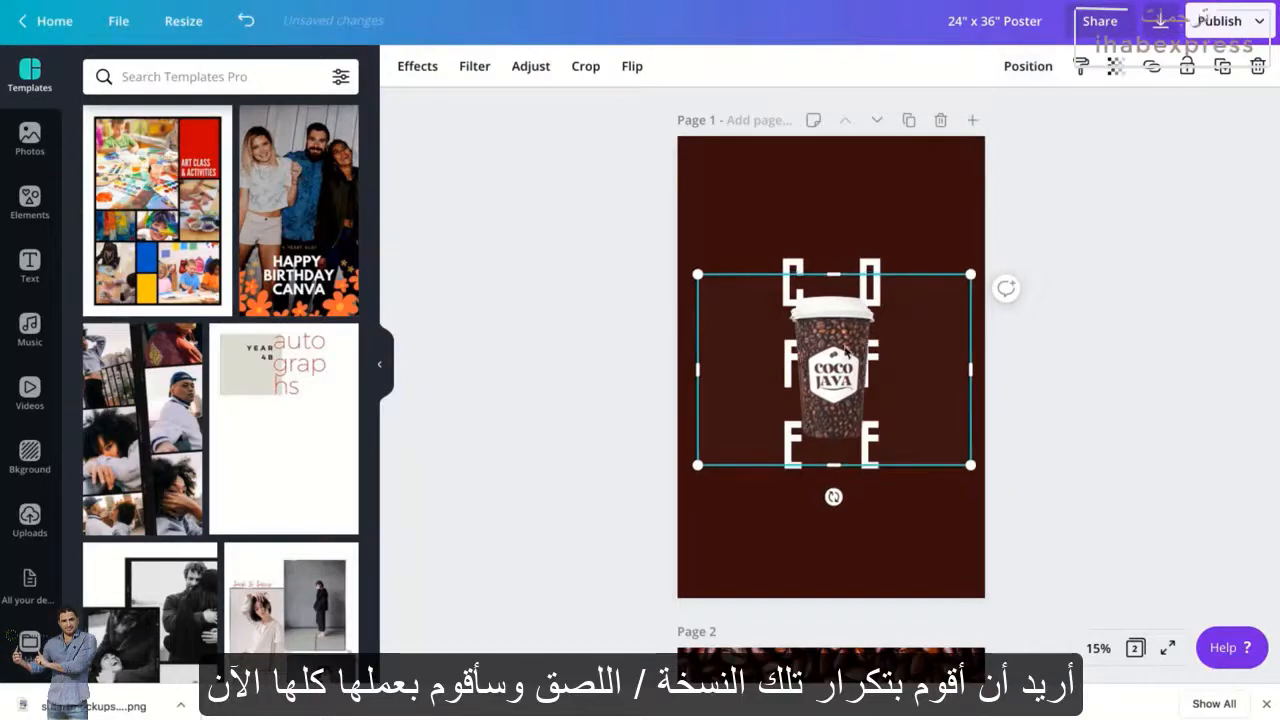
# - Give the duplicated cup the first Duotone effect and open its colour settings
pyautogui.click(431, 77)
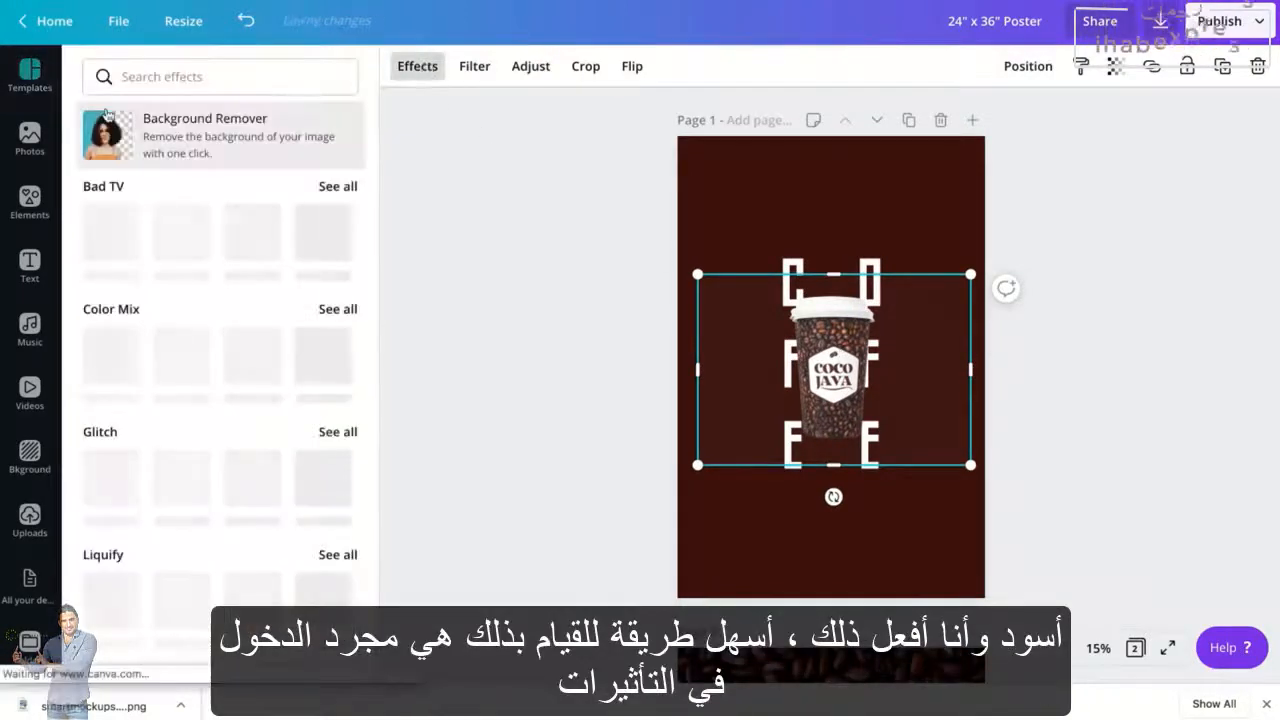
pyautogui.scroll(-5, 168, 400)
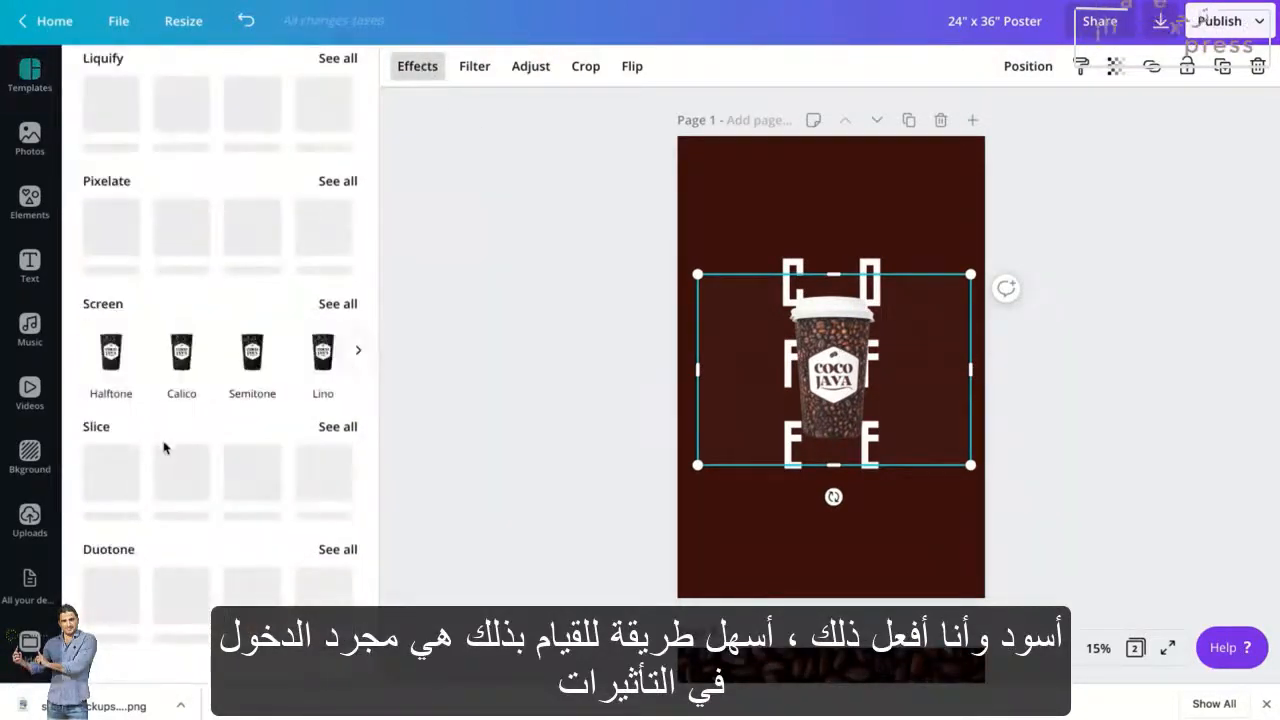
pyautogui.click(112, 594)
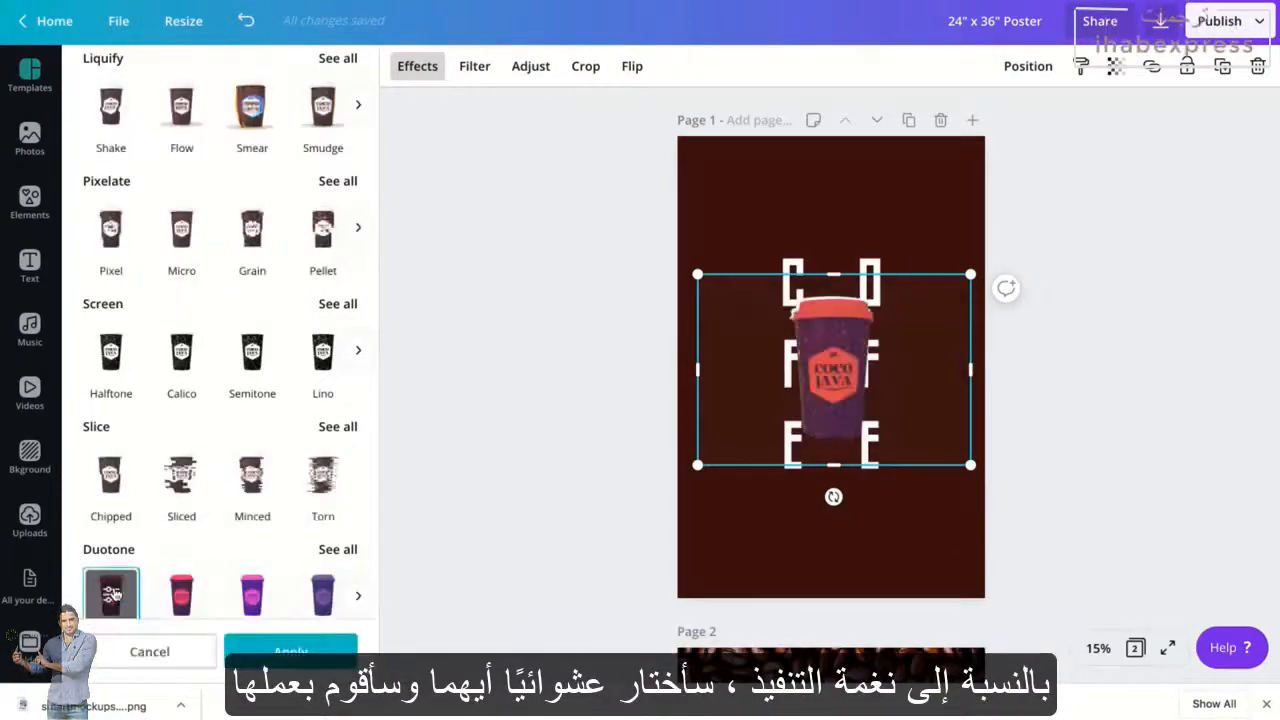
pyautogui.click(115, 594)
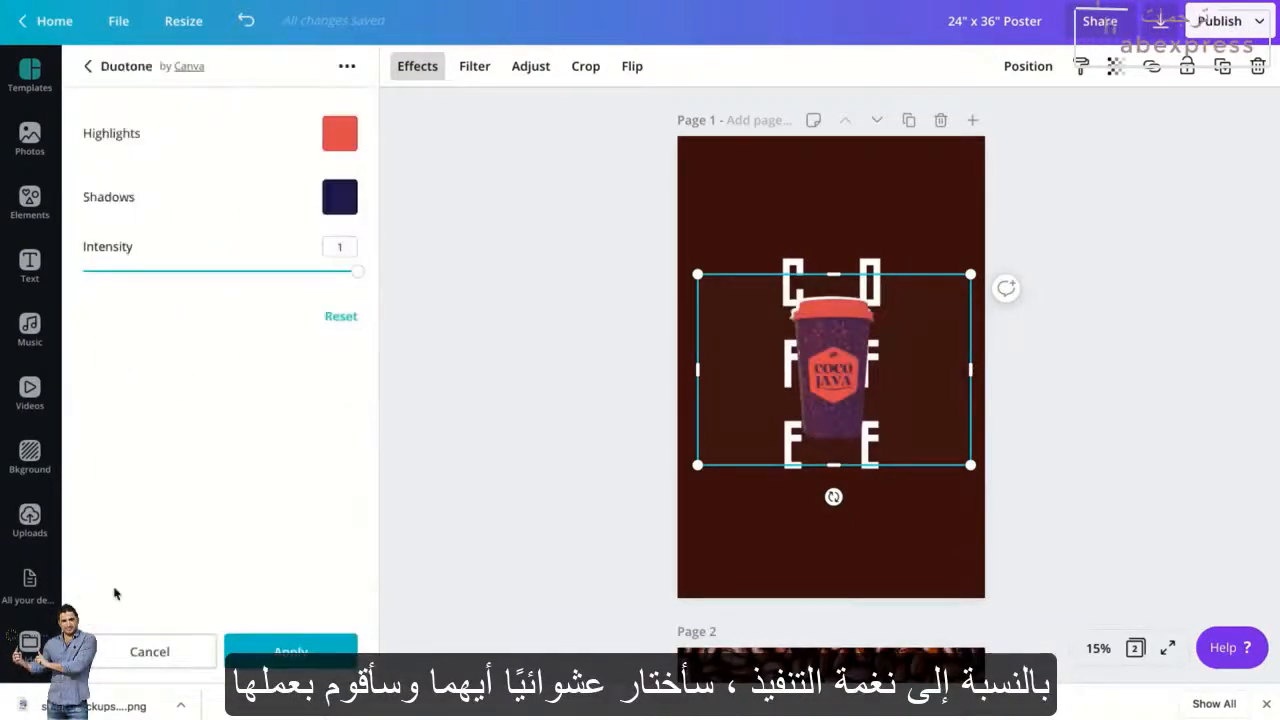
# - Set both the Duotone Highlights and Shadows colours to black (#000000) to make a cup silhouette
pyautogui.click(340, 140)
pyautogui.moveTo(228, 207); pyautogui.dragTo(130, 212)
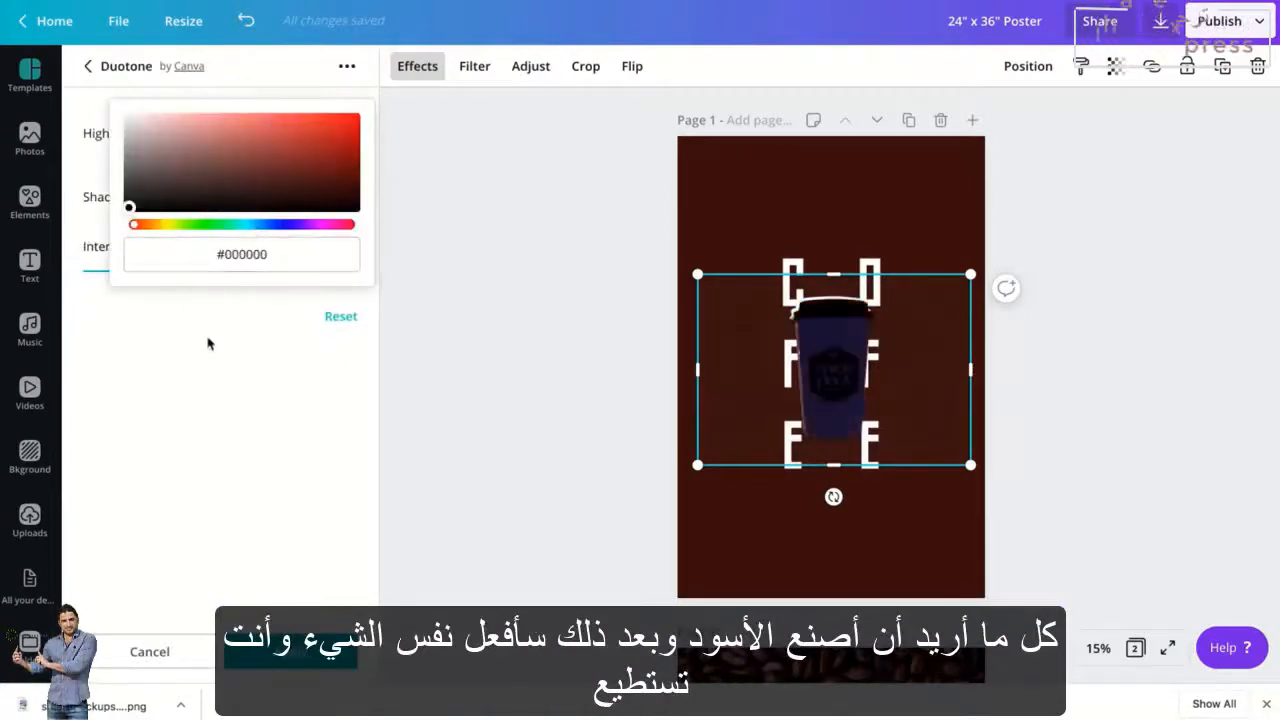
pyautogui.click(225, 370)
pyautogui.click(338, 197)
pyautogui.moveTo(203, 176)
pyautogui.mouseDown()
pyautogui.moveTo(144, 193)
pyautogui.moveTo(95, 281)
pyautogui.mouseUp()
pyautogui.click(197, 417)
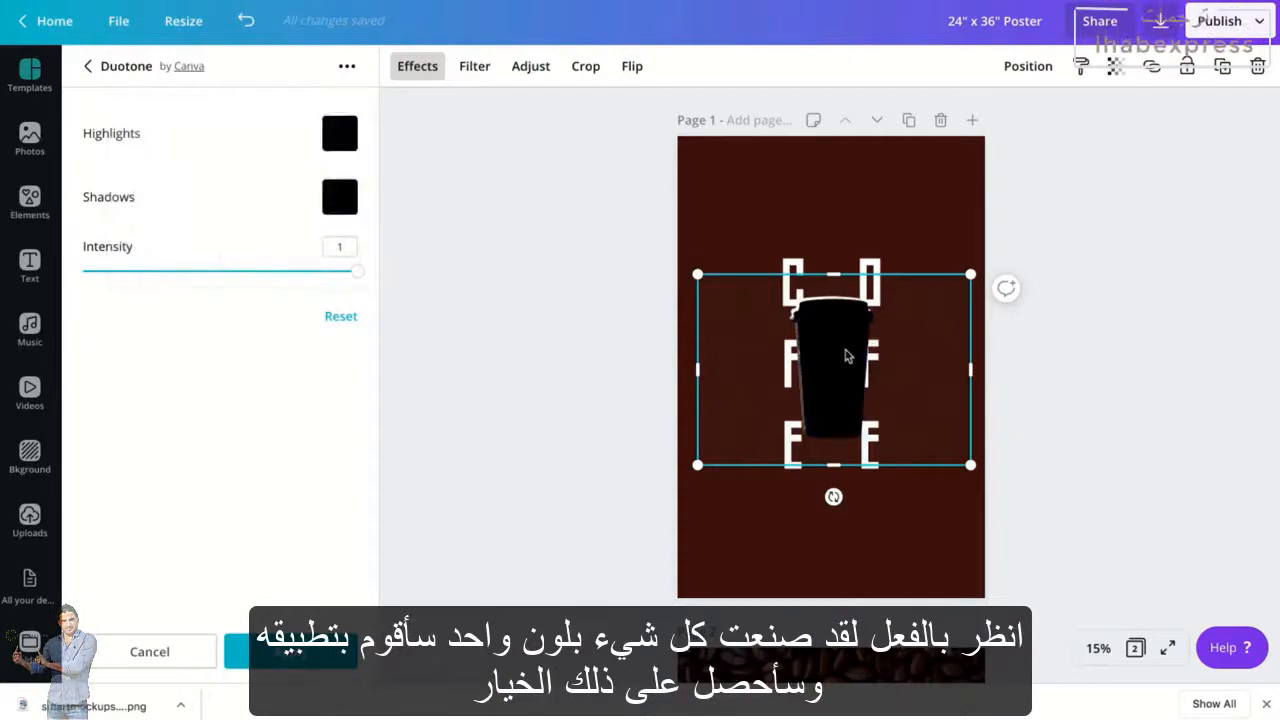
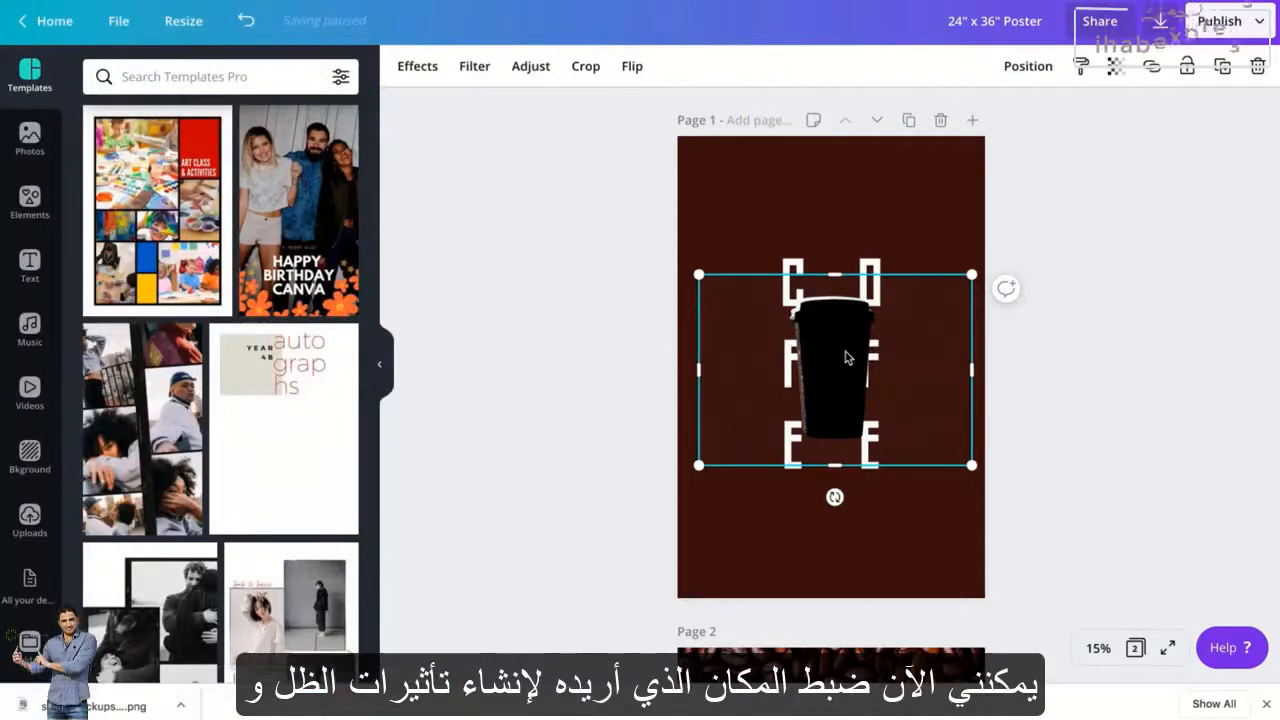
# - Offset the black cup slightly down and right of the original, and set its transparency to 52
pyautogui.moveTo(845, 357); pyautogui.dragTo(848, 360)
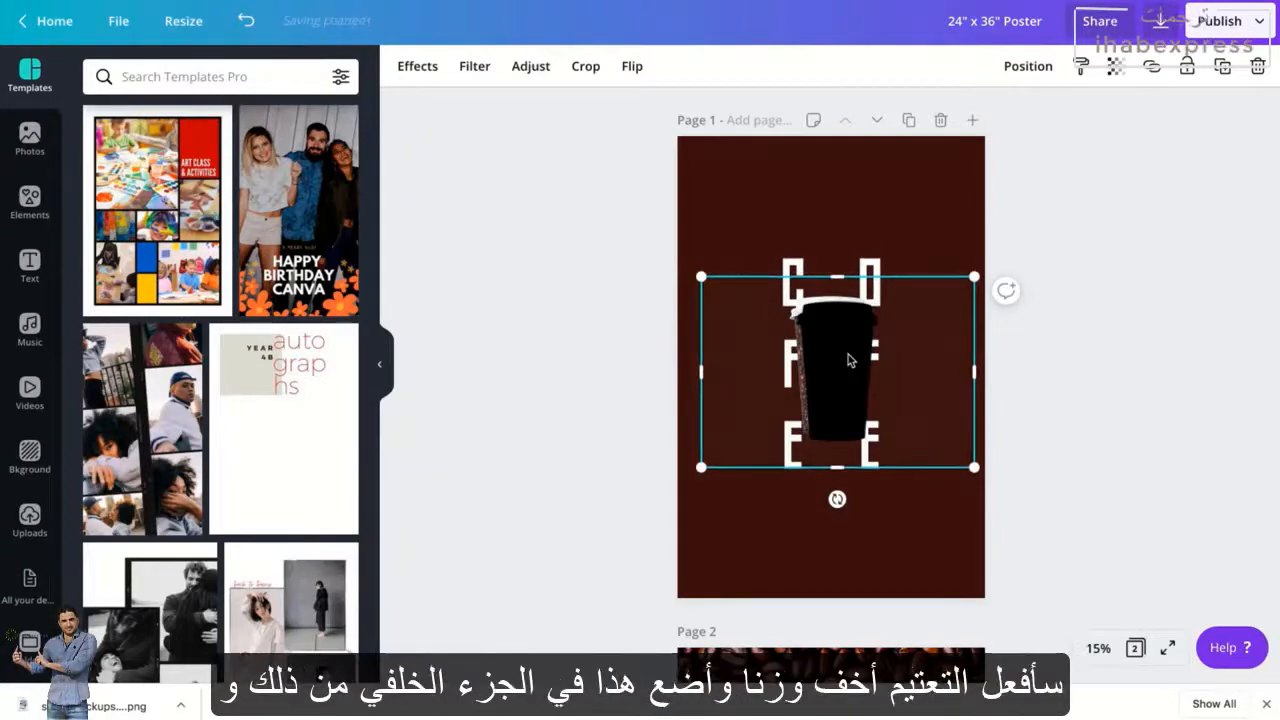
pyautogui.click(1113, 68)
pyautogui.moveTo(1074, 112); pyautogui.dragTo(1011, 116)
# - Send the semi-transparent black cup backward behind the original cup as a shadow
pyautogui.click(1028, 66)
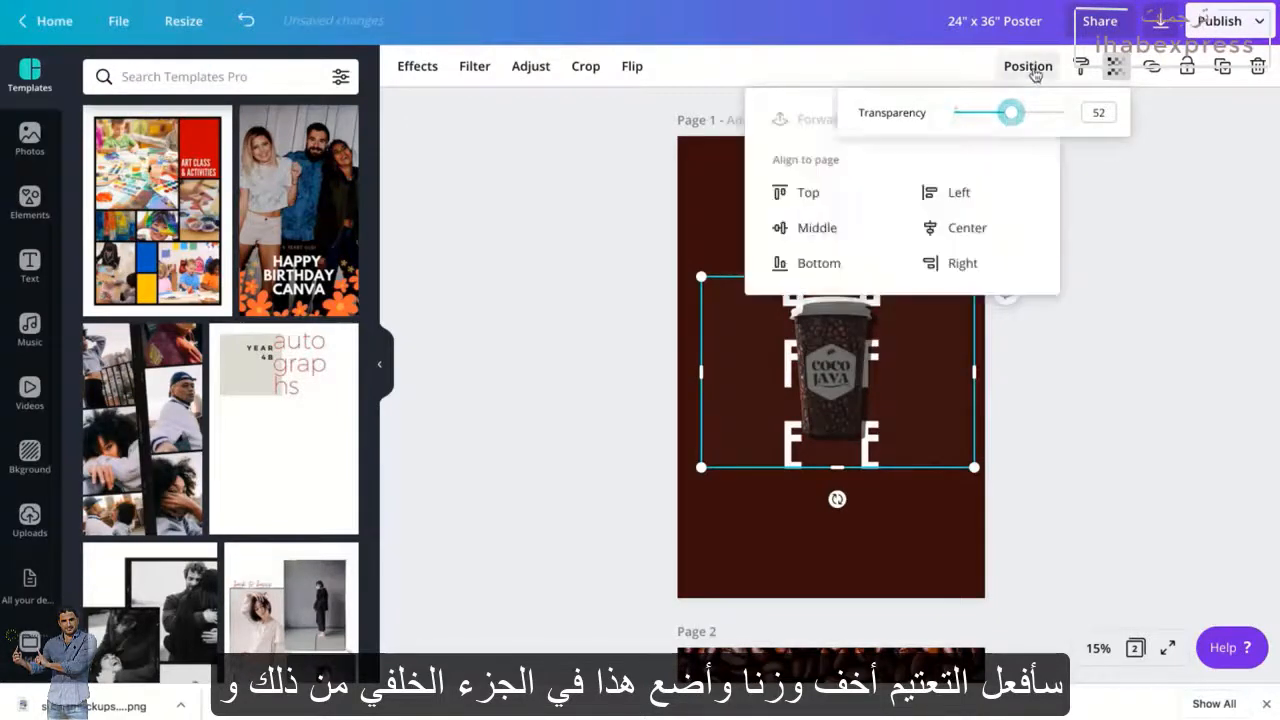
pyautogui.click(965, 122)
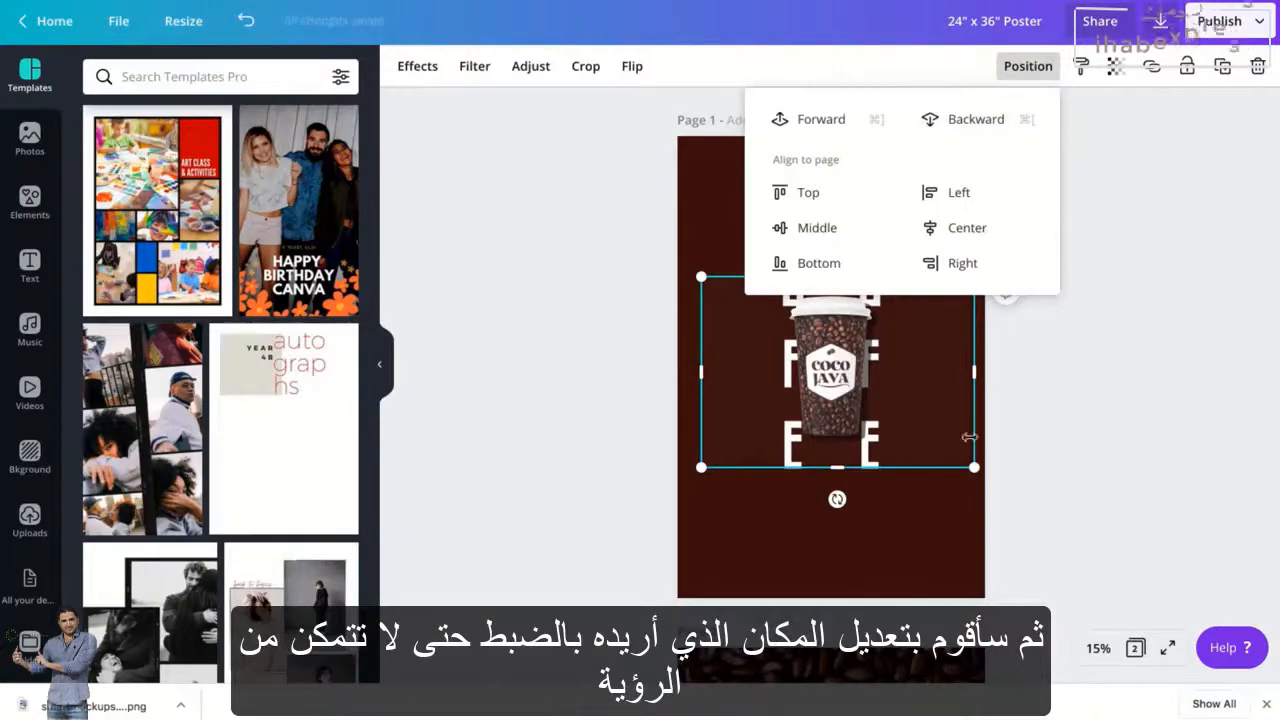
pyautogui.click(1088, 395)
# - Nudge the shadow cup left in small increments, closer to the original cup
pyautogui.click(966, 391)
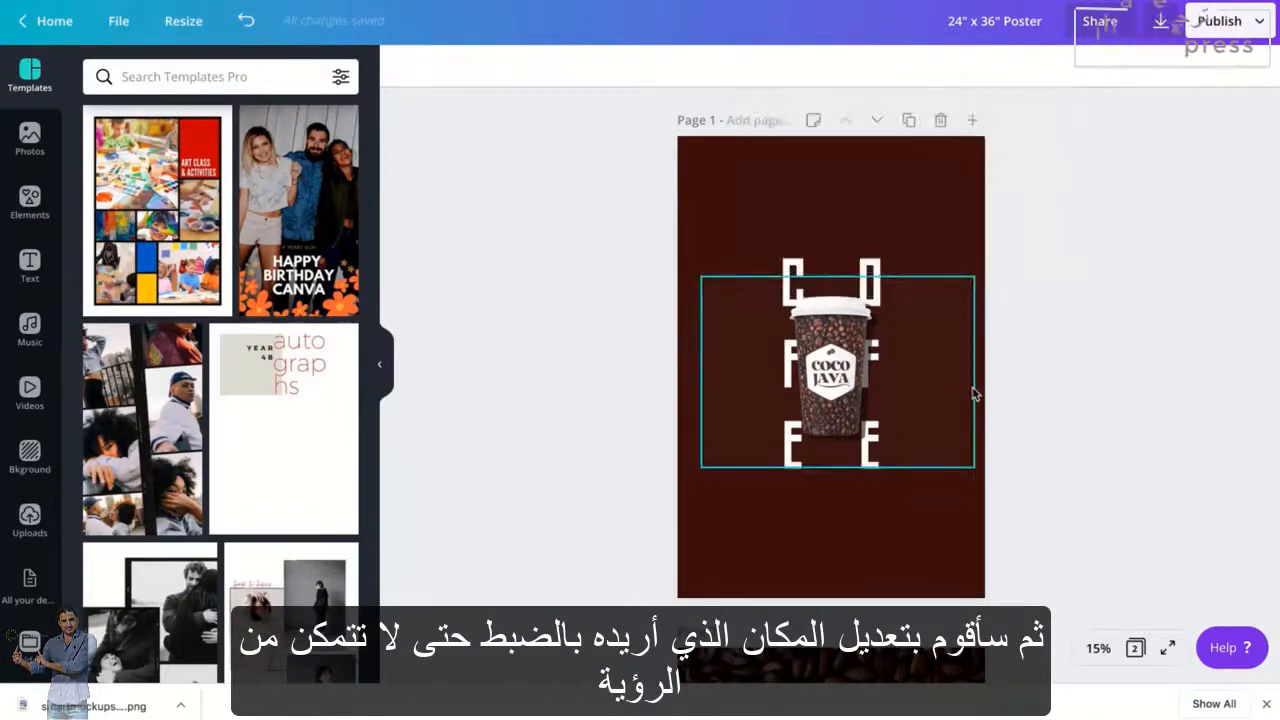
pyautogui.press('Left')
pyautogui.press('Left')
pyautogui.press('Left')
pyautogui.press('Left')
pyautogui.press('Left')
pyautogui.press('Left')
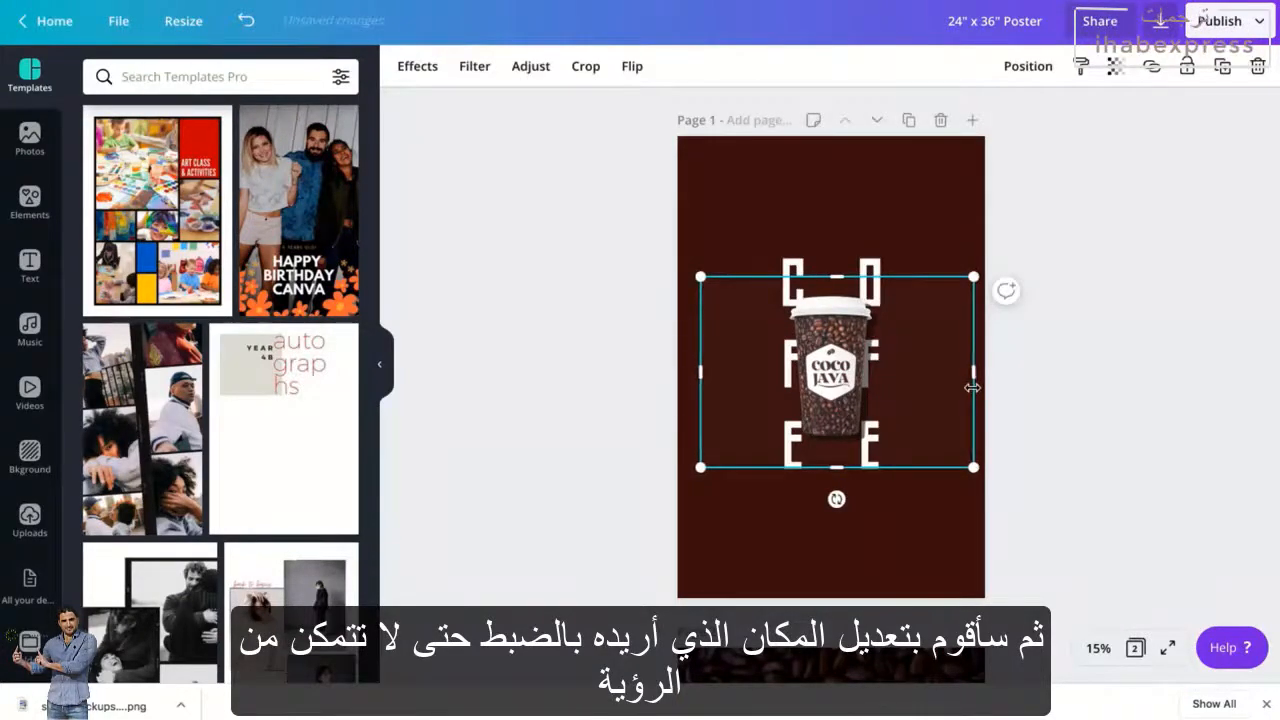
pyautogui.press('Left')
pyautogui.press('Left')
pyautogui.press('Left')
pyautogui.press('Left')
pyautogui.press('Left')
pyautogui.press('Left')
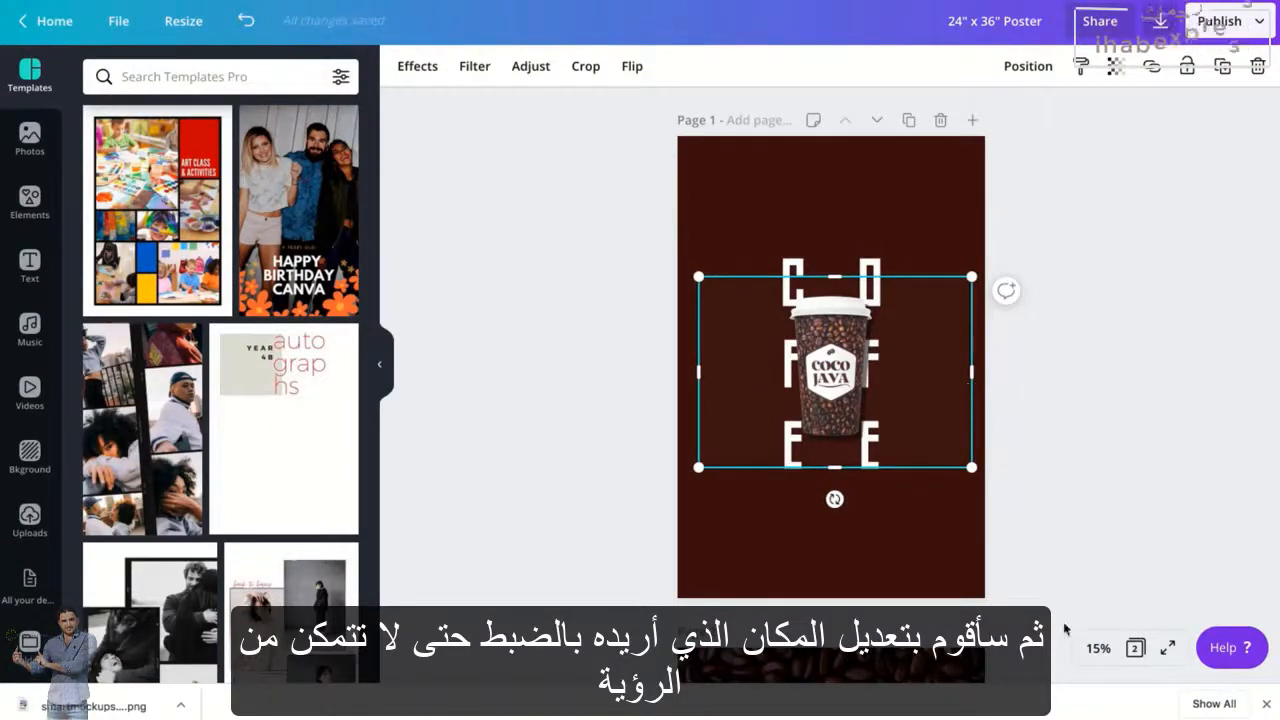
# - Examine the shadow's edges around the cup and letters up close, ending at 50% magnification
pyautogui.click(1098, 648)
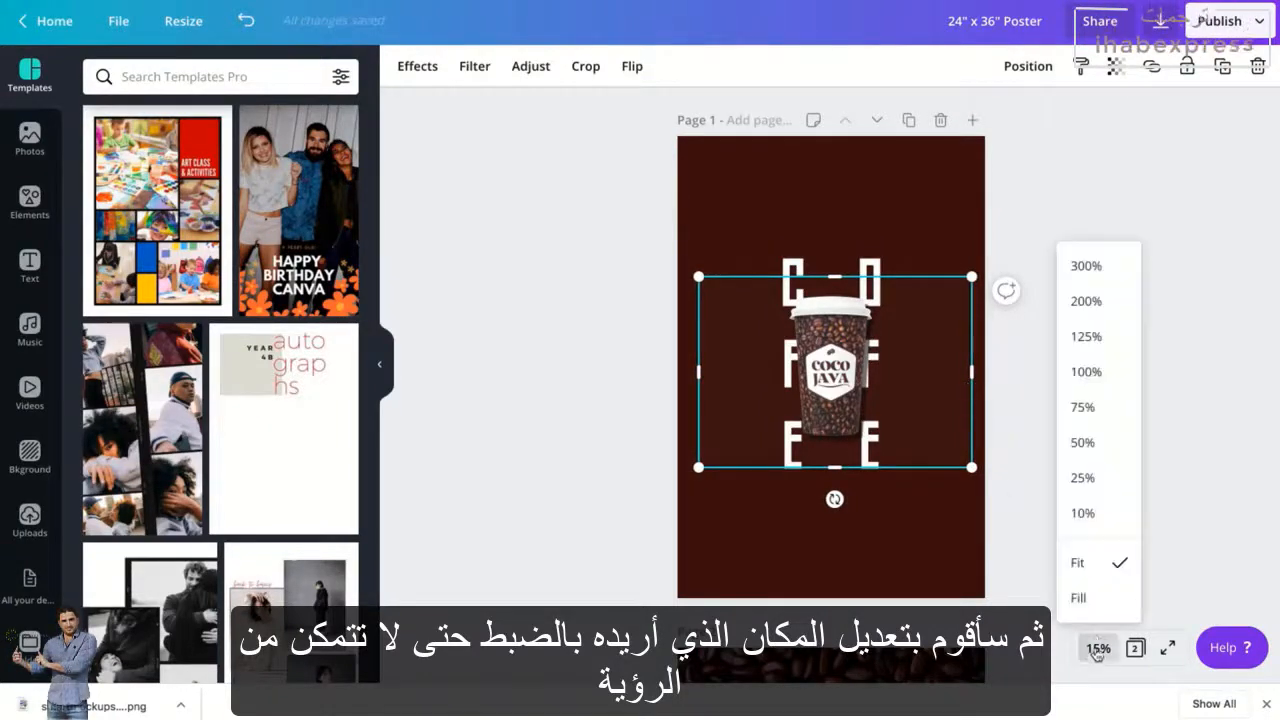
pyautogui.click(1102, 418)
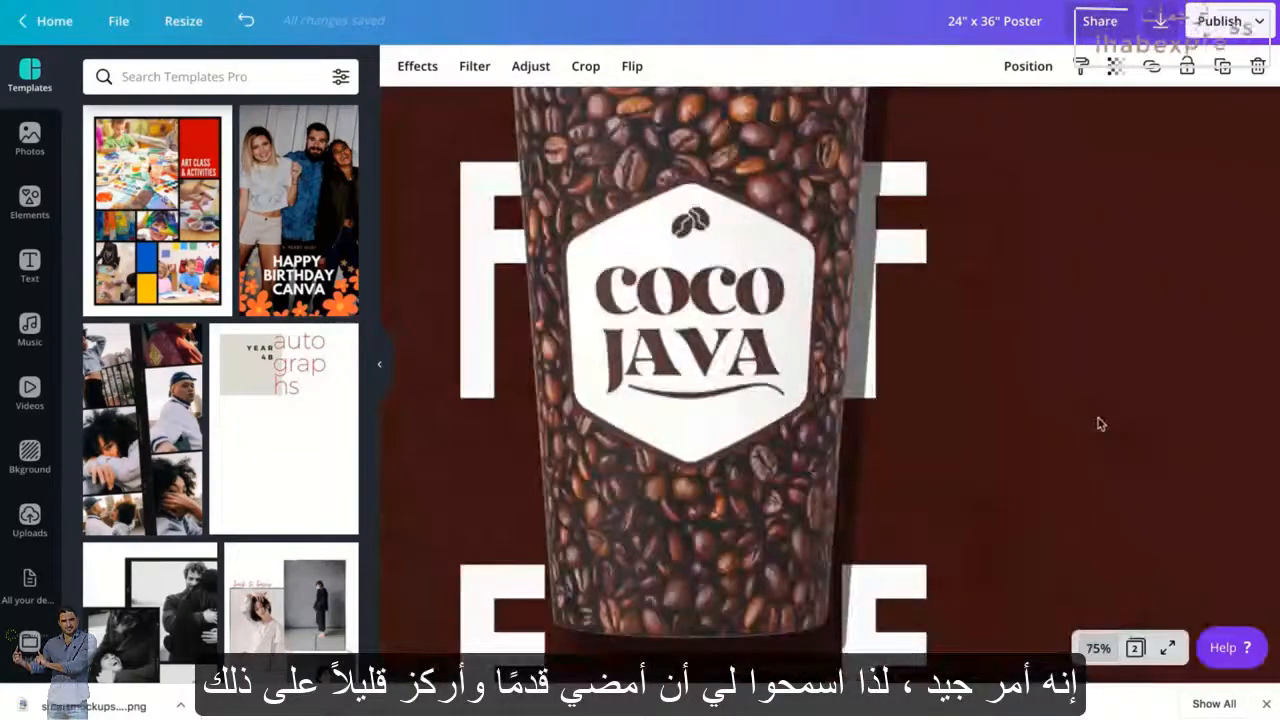
pyautogui.click(1098, 650)
pyautogui.click(1117, 443)
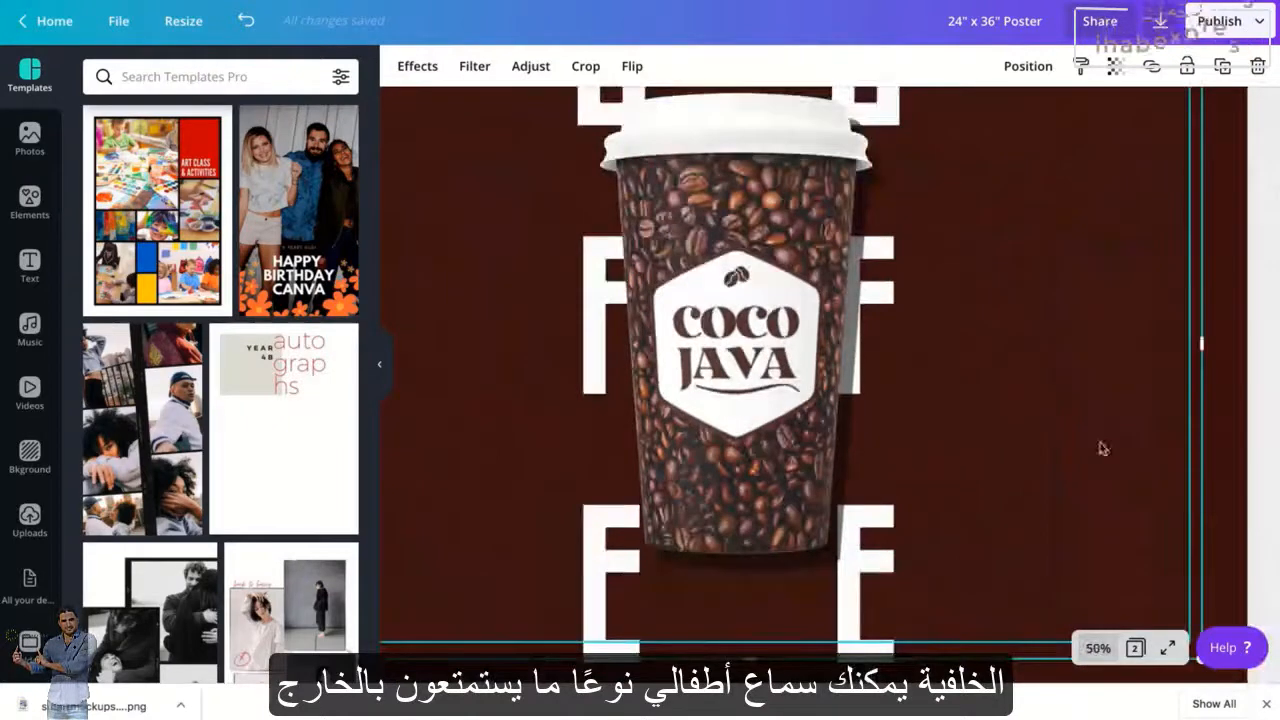
# - Soften the shadow cup by setting its blur to 8
pyautogui.scroll(1, 873, 377)
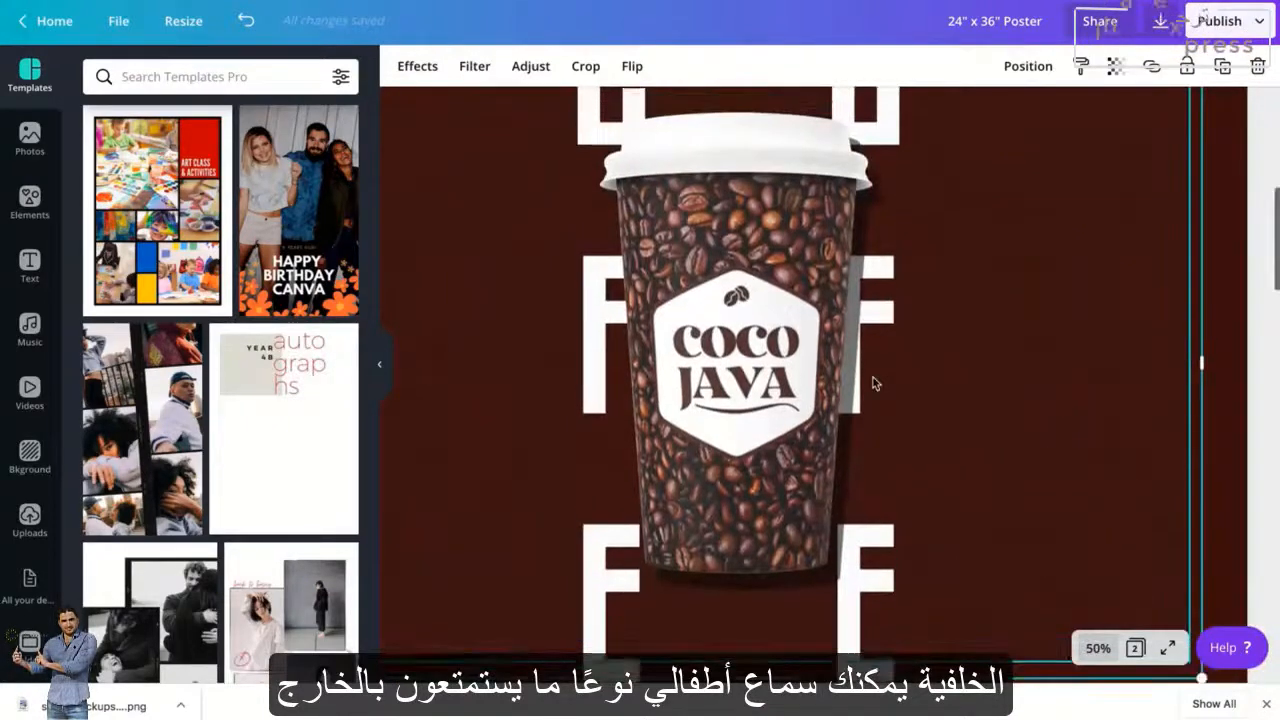
pyautogui.click(535, 66)
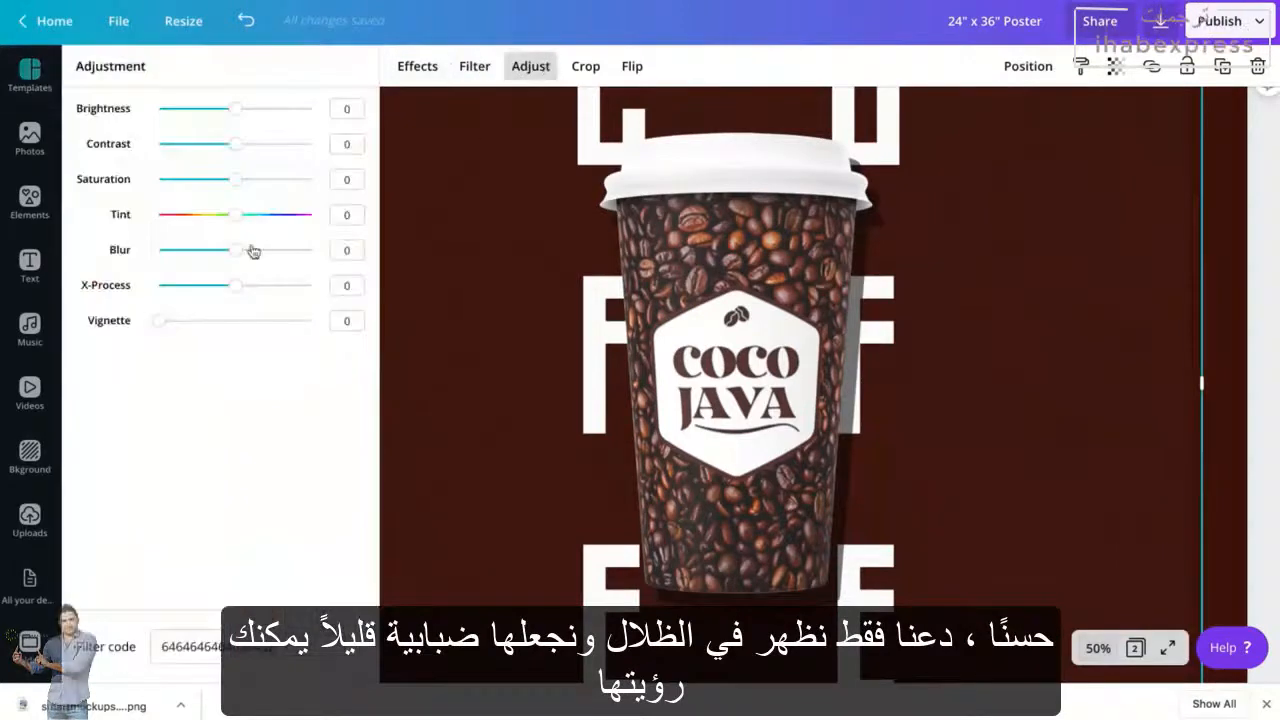
pyautogui.moveTo(237, 251); pyautogui.dragTo(244, 256)
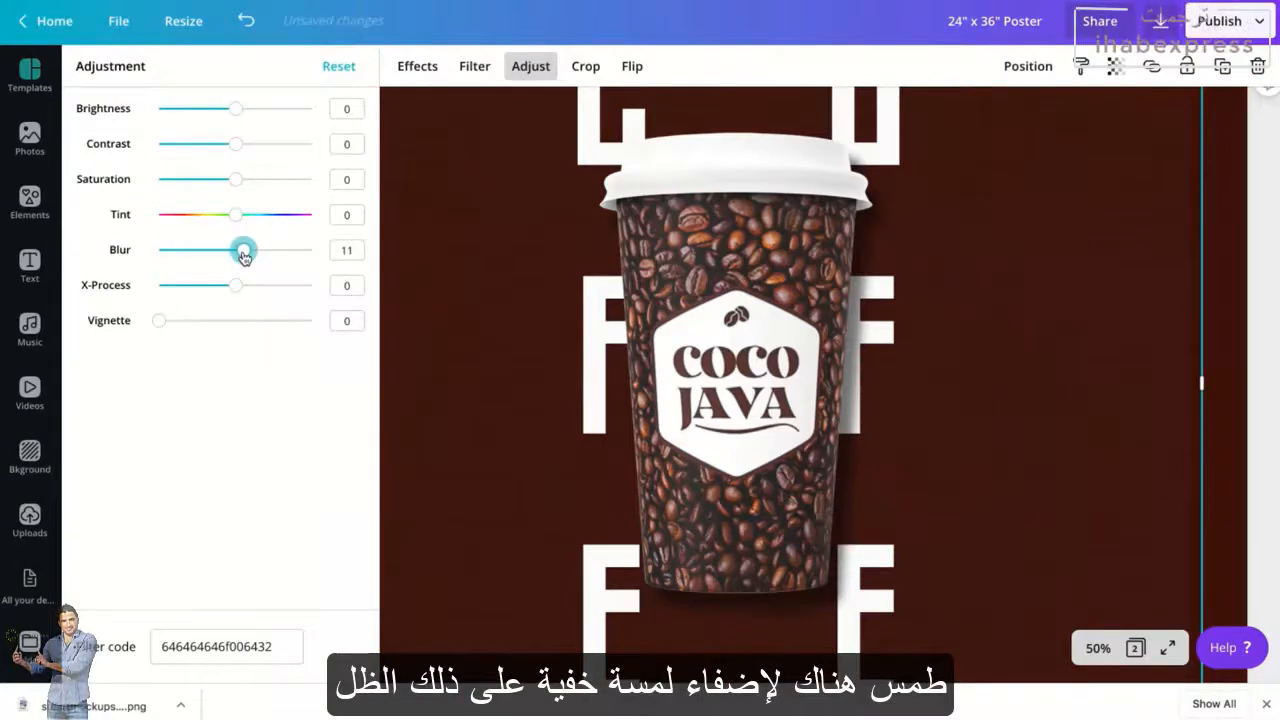
pyautogui.moveTo(244, 256); pyautogui.dragTo(241, 256)
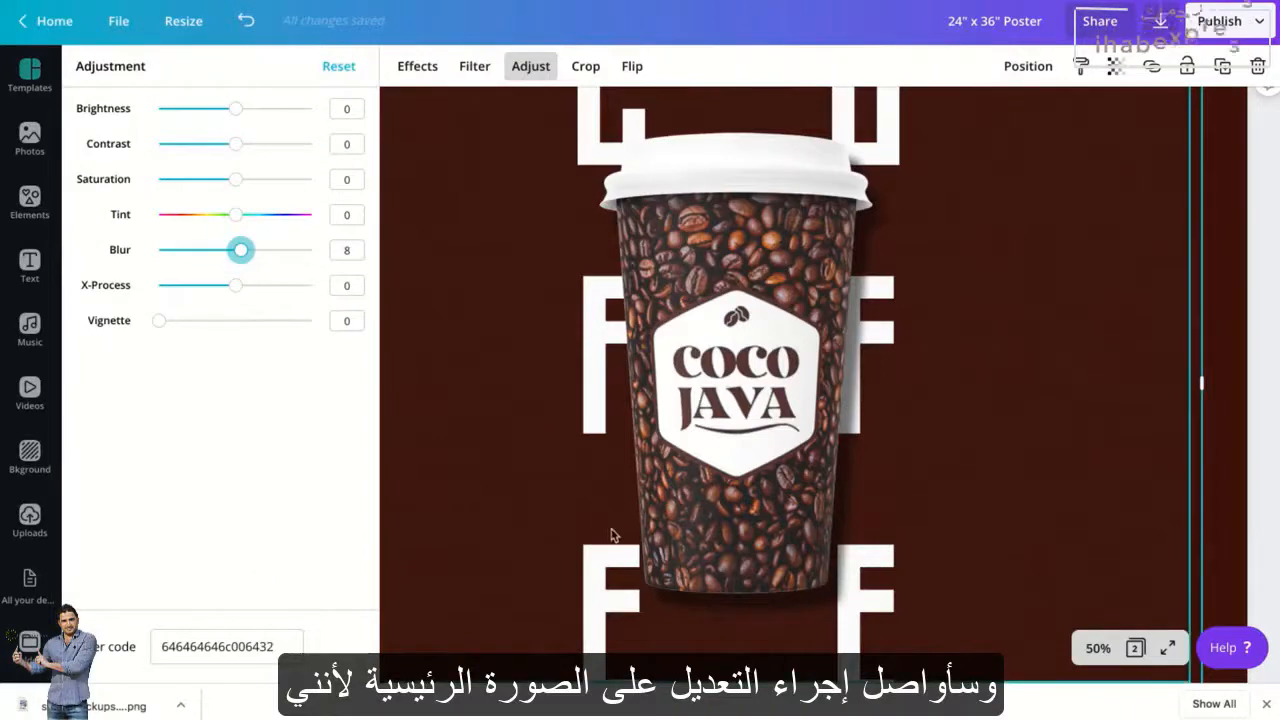
# - Adjust the original cup image to brightness -18, contrast 14 and saturation 6, leaving the vignette at 0
pyautogui.click(771, 328)
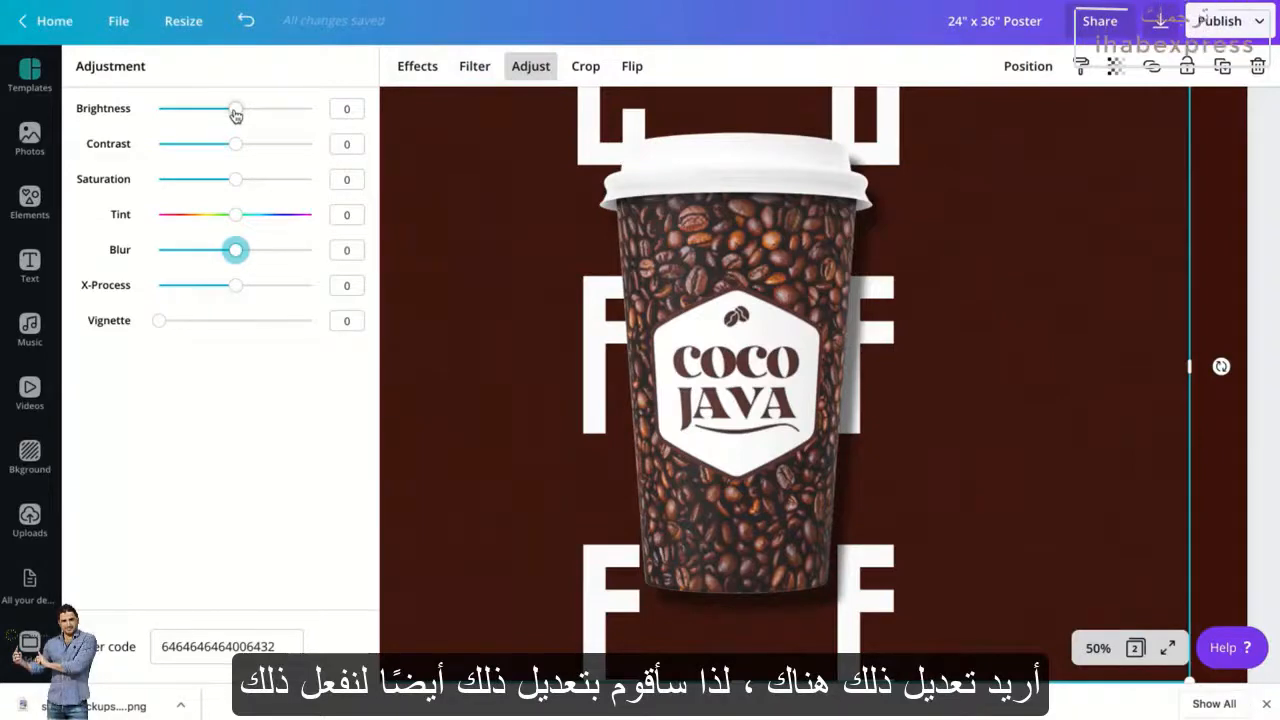
pyautogui.moveTo(236, 113); pyautogui.dragTo(222, 112)
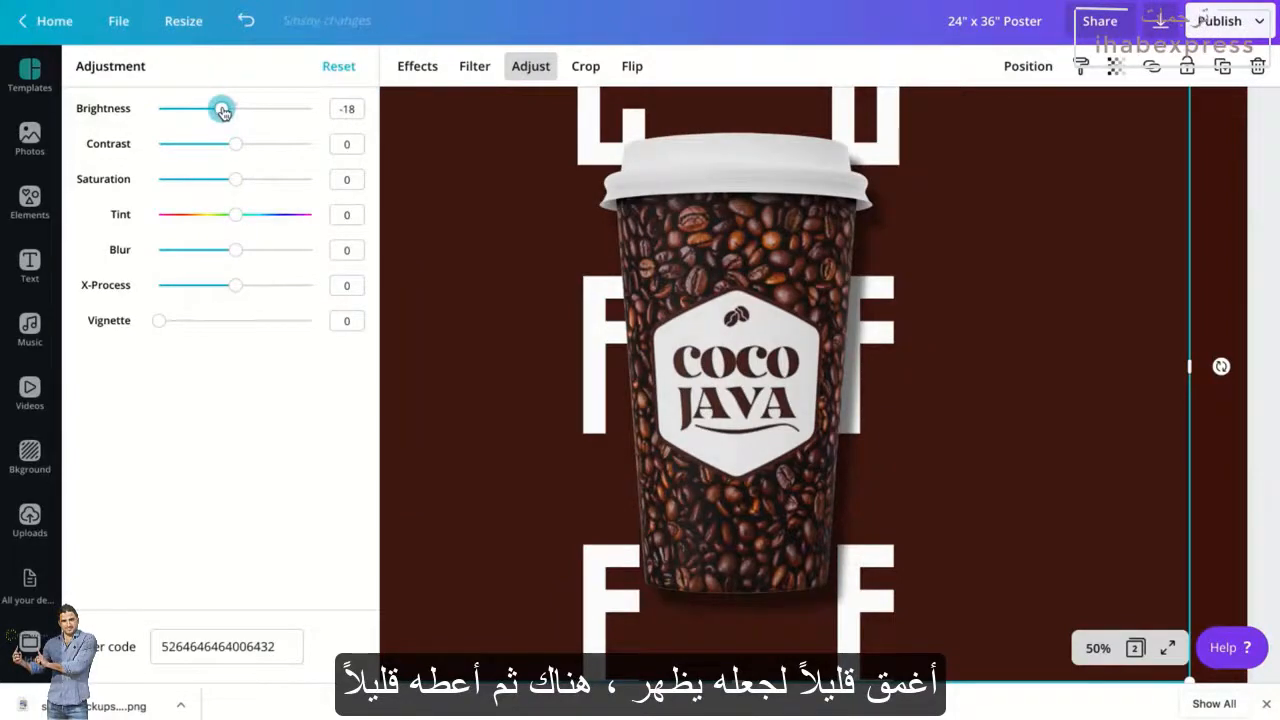
pyautogui.moveTo(236, 145); pyautogui.dragTo(246, 148)
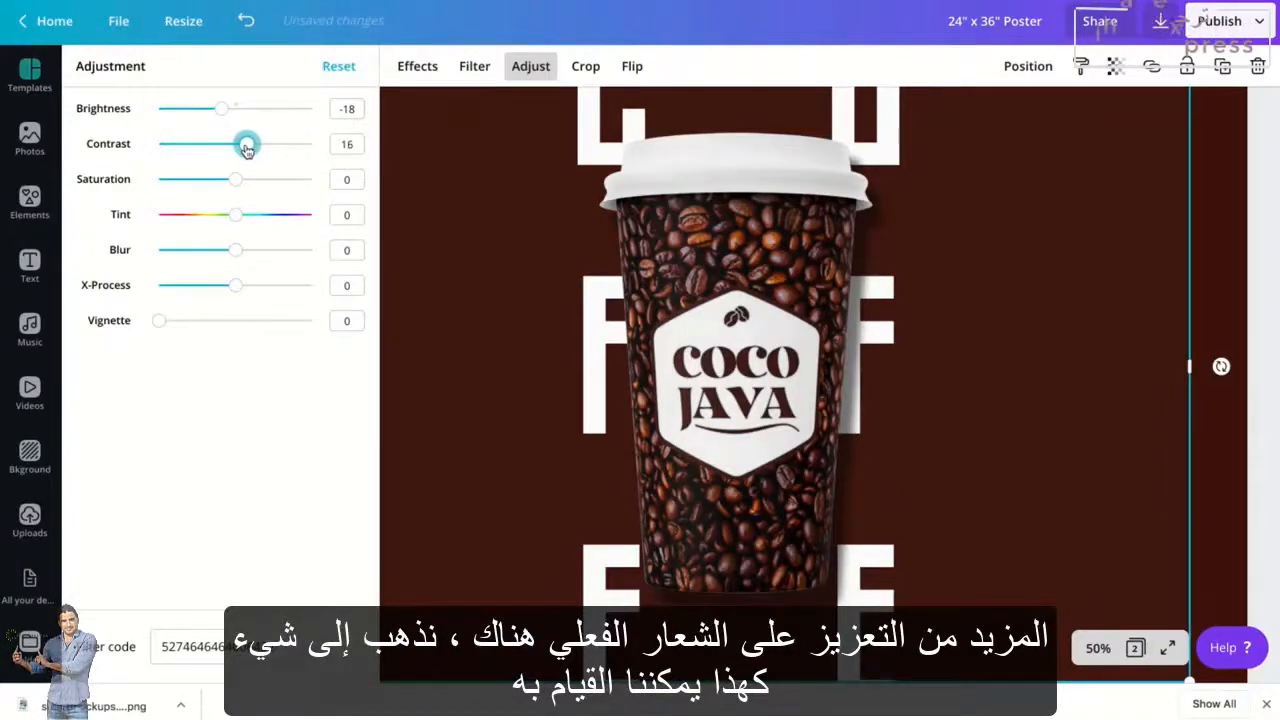
pyautogui.moveTo(236, 180); pyautogui.dragTo(240, 184)
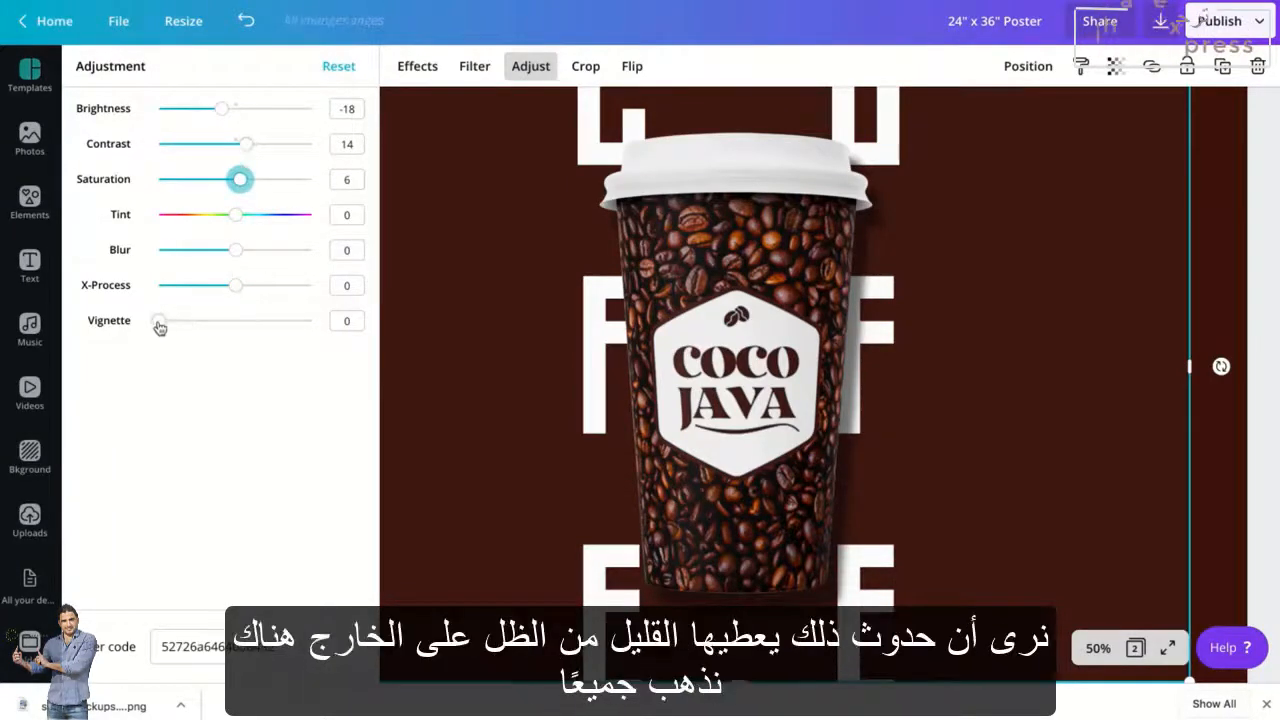
pyautogui.moveTo(159, 326); pyautogui.dragTo(88, 320)
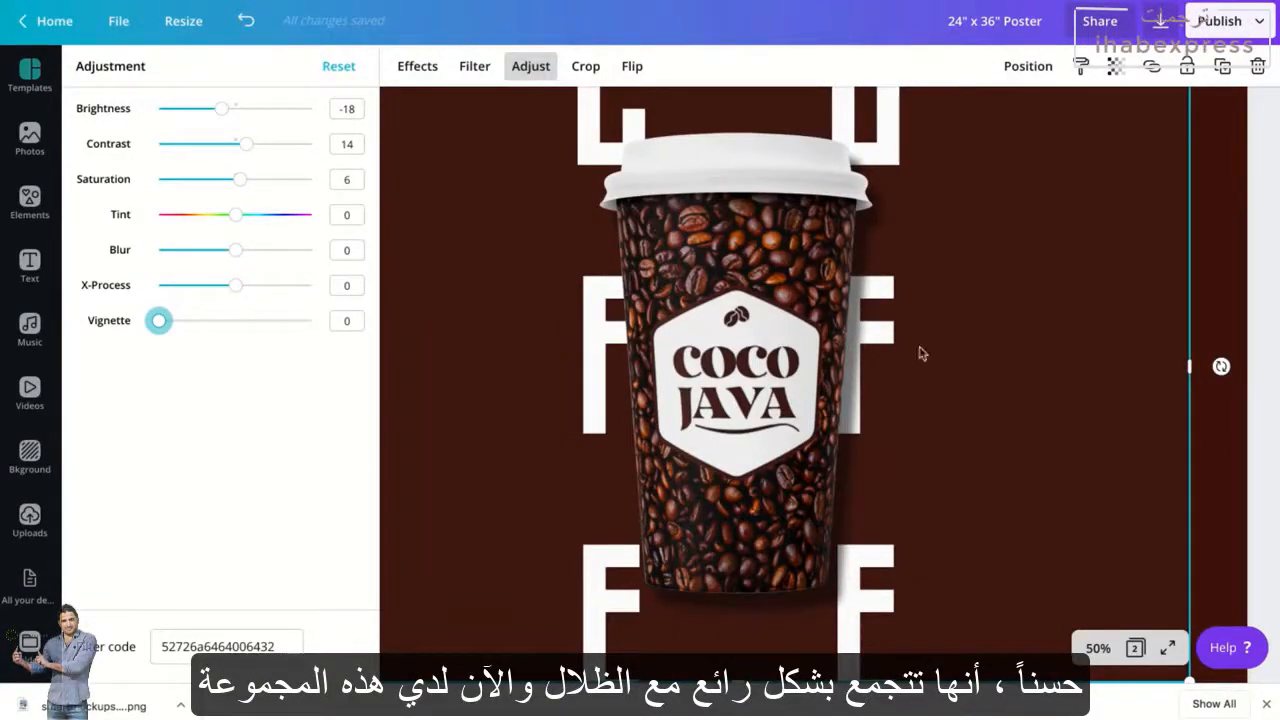
# - Group the coffee cup and its shadow together
pyautogui.click(1098, 646)
pyautogui.click(1100, 562)
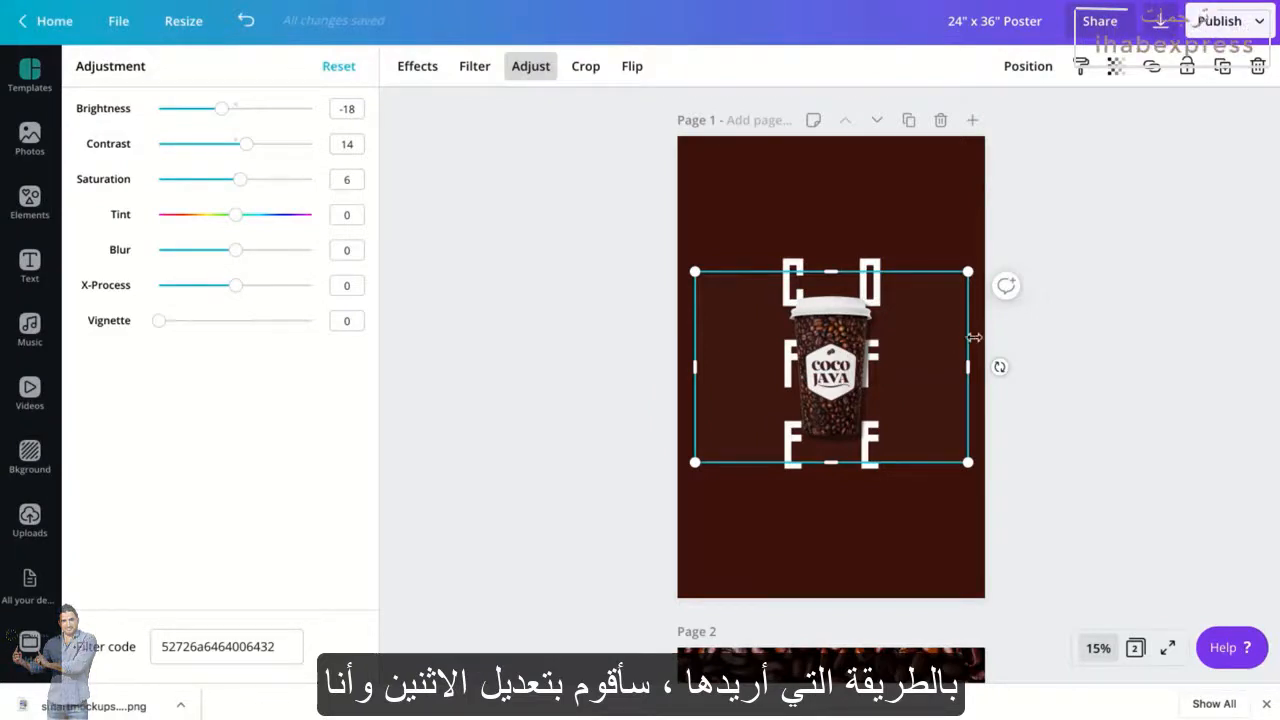
pyautogui.click(1038, 337)
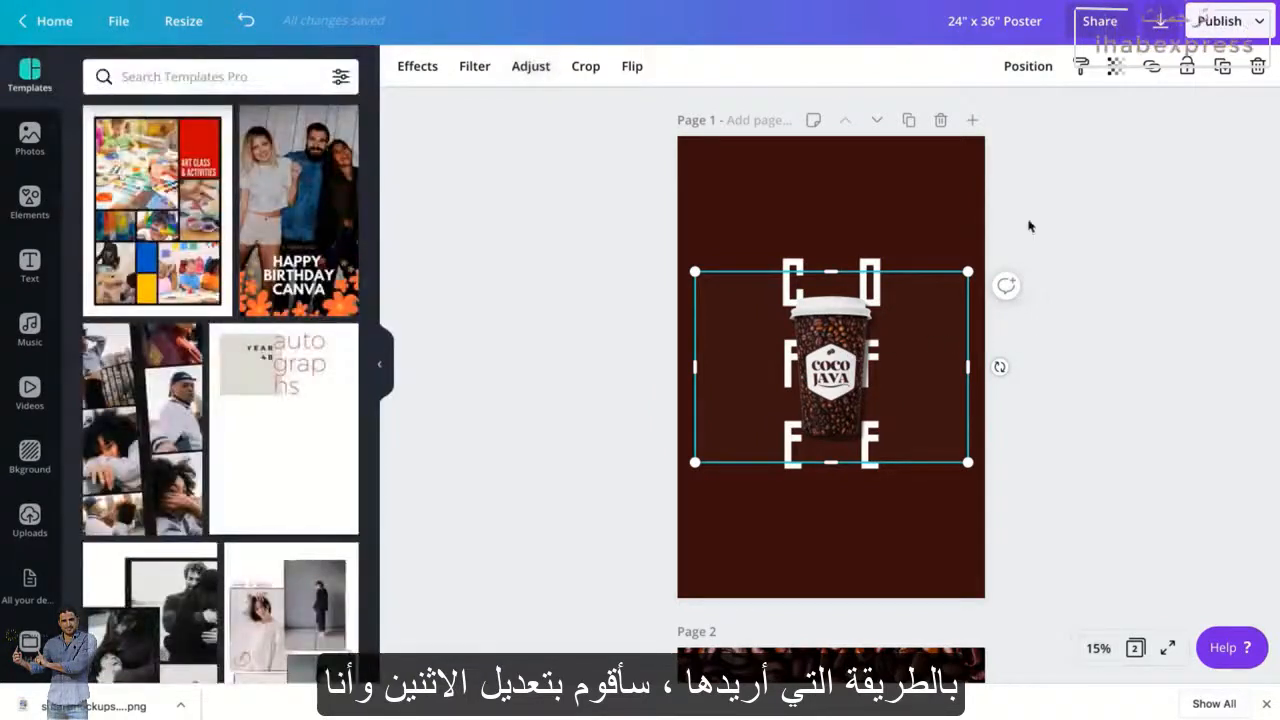
pyautogui.moveTo(1046, 210); pyautogui.dragTo(934, 345)
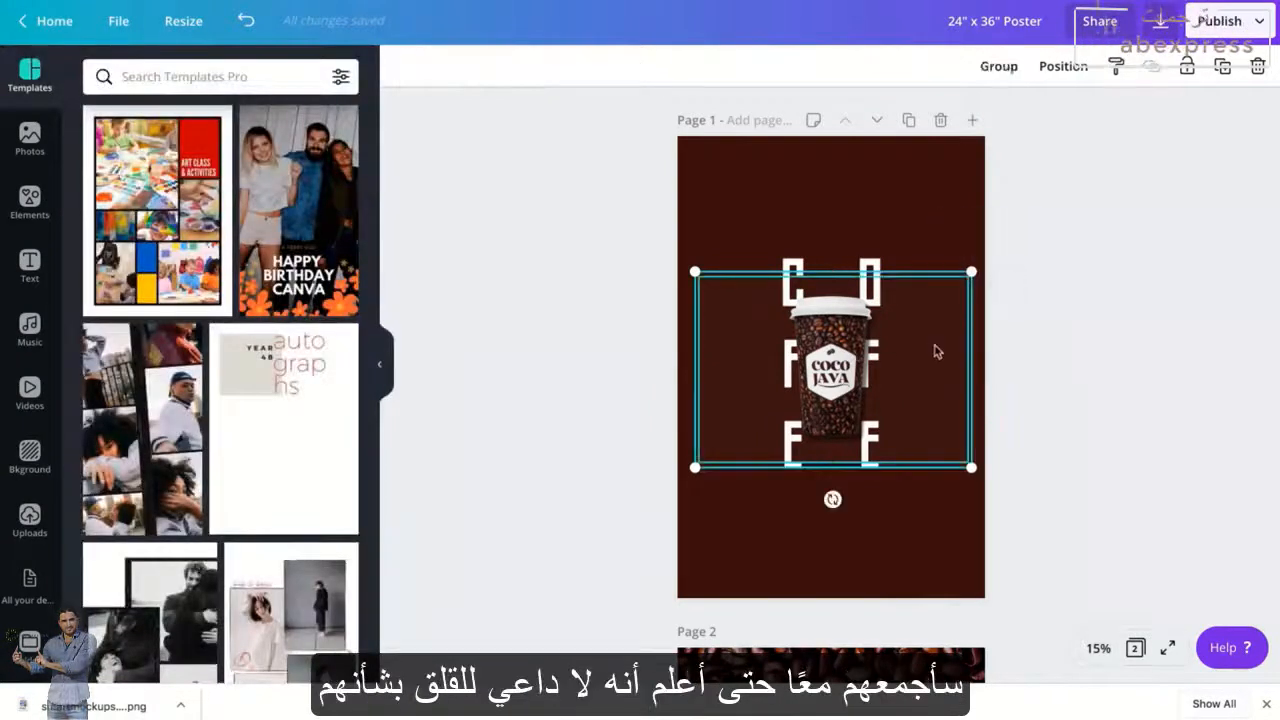
pyautogui.click(1000, 66)
pyautogui.click(922, 382)
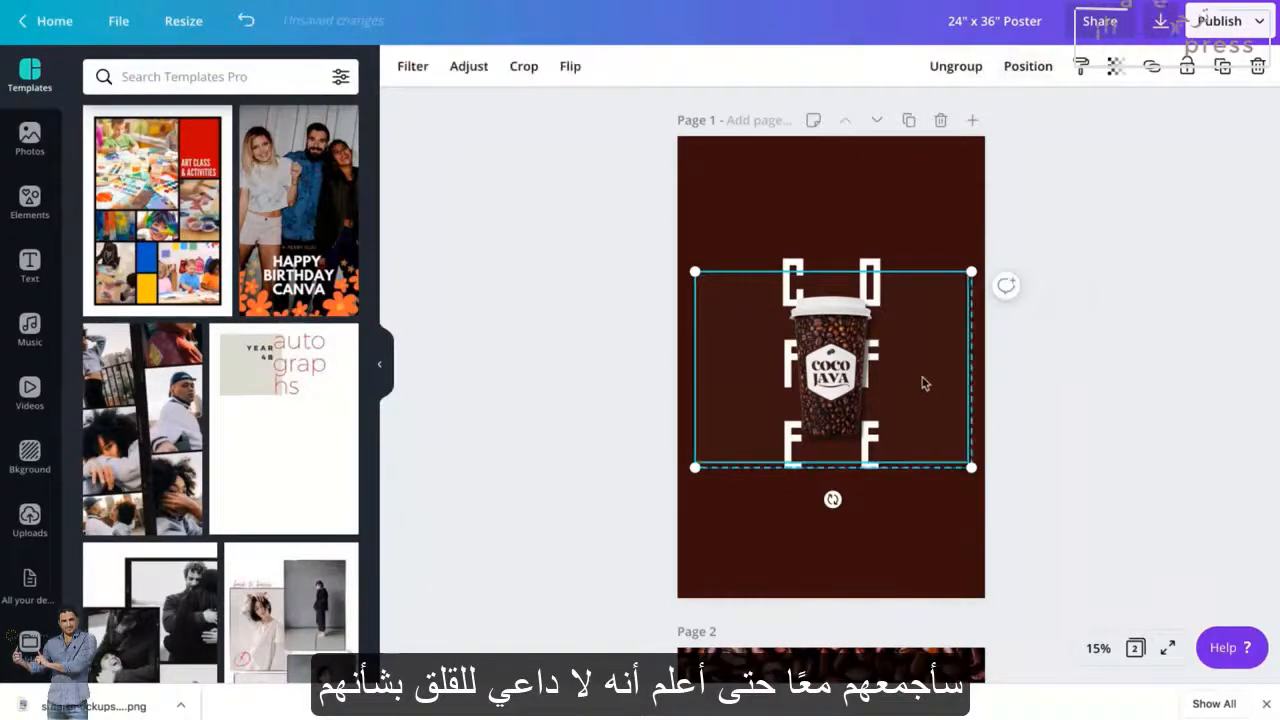
pyautogui.click(1041, 381)
# - Lock the grouped cup and shadow in place
pyautogui.click(843, 380)
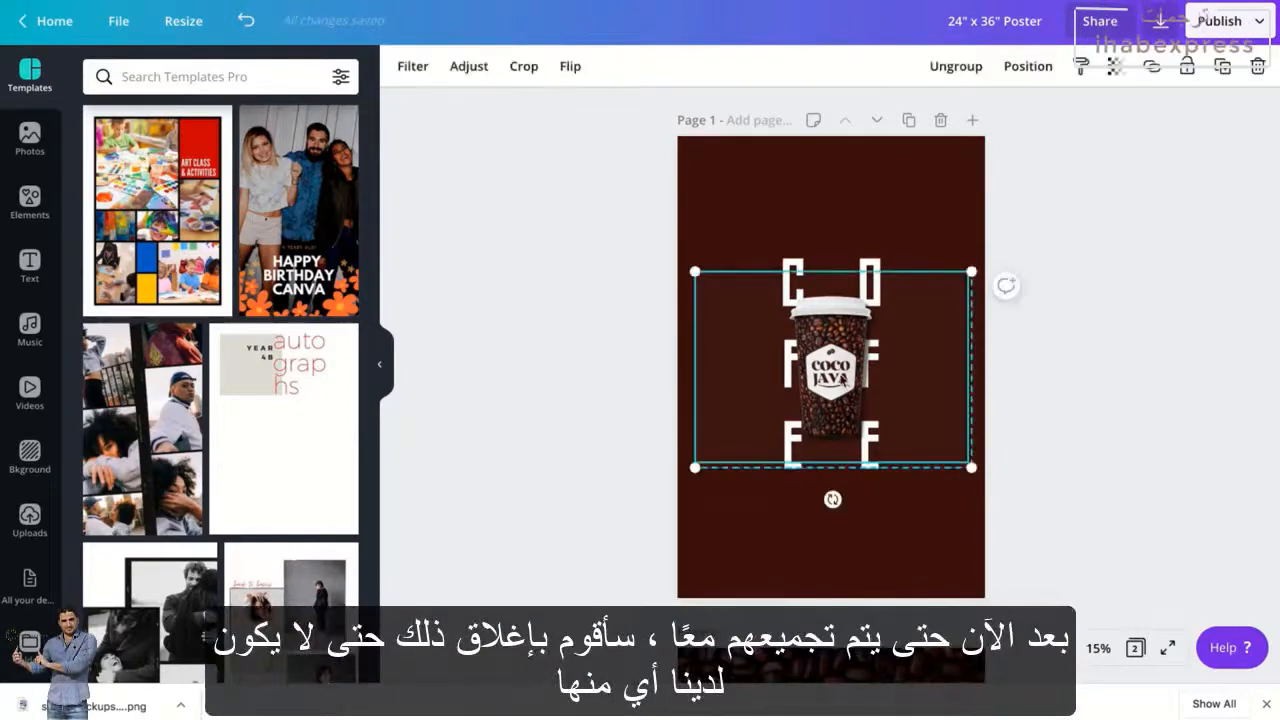
pyautogui.click(1190, 70)
pyautogui.click(1109, 371)
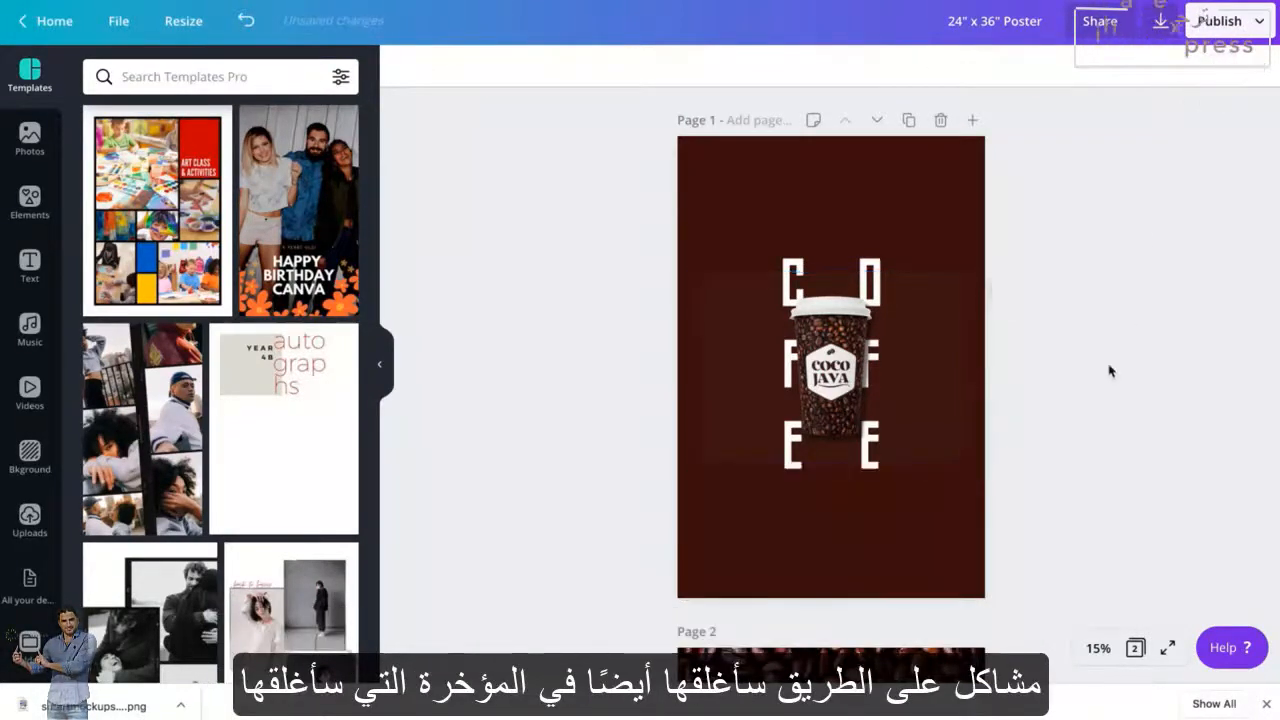
pyautogui.click(874, 265)
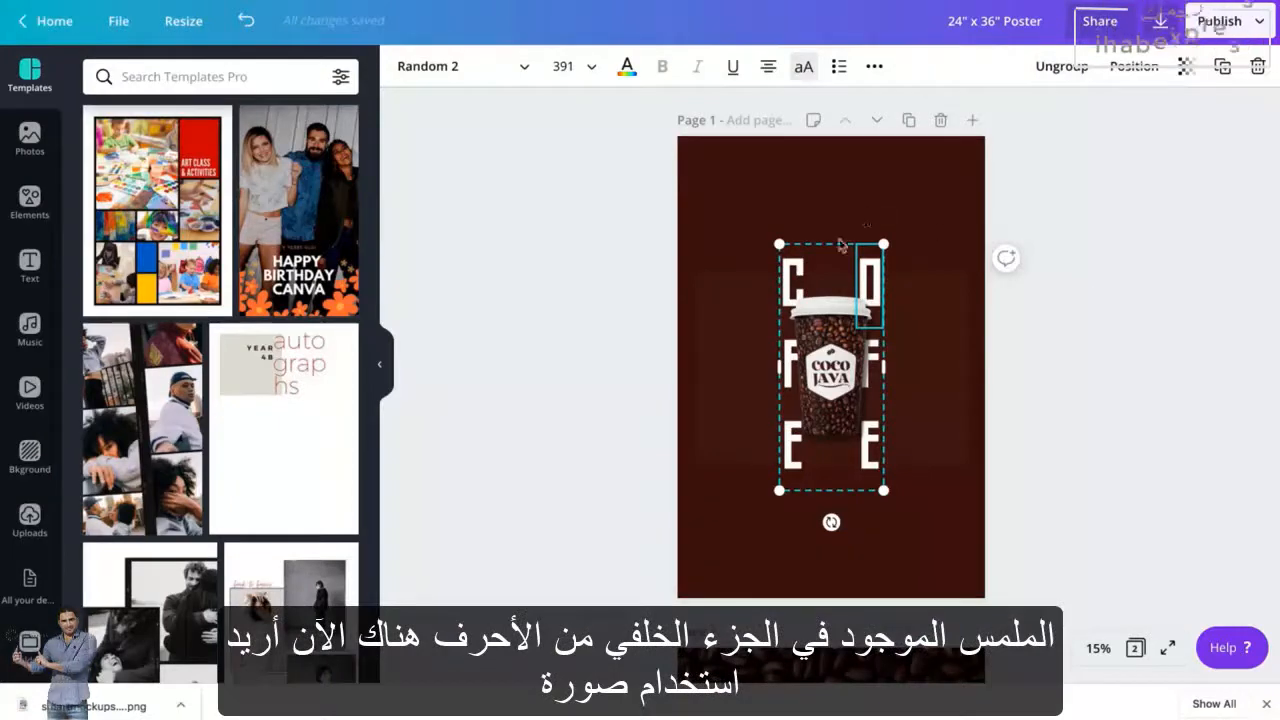
pyautogui.click(840, 195)
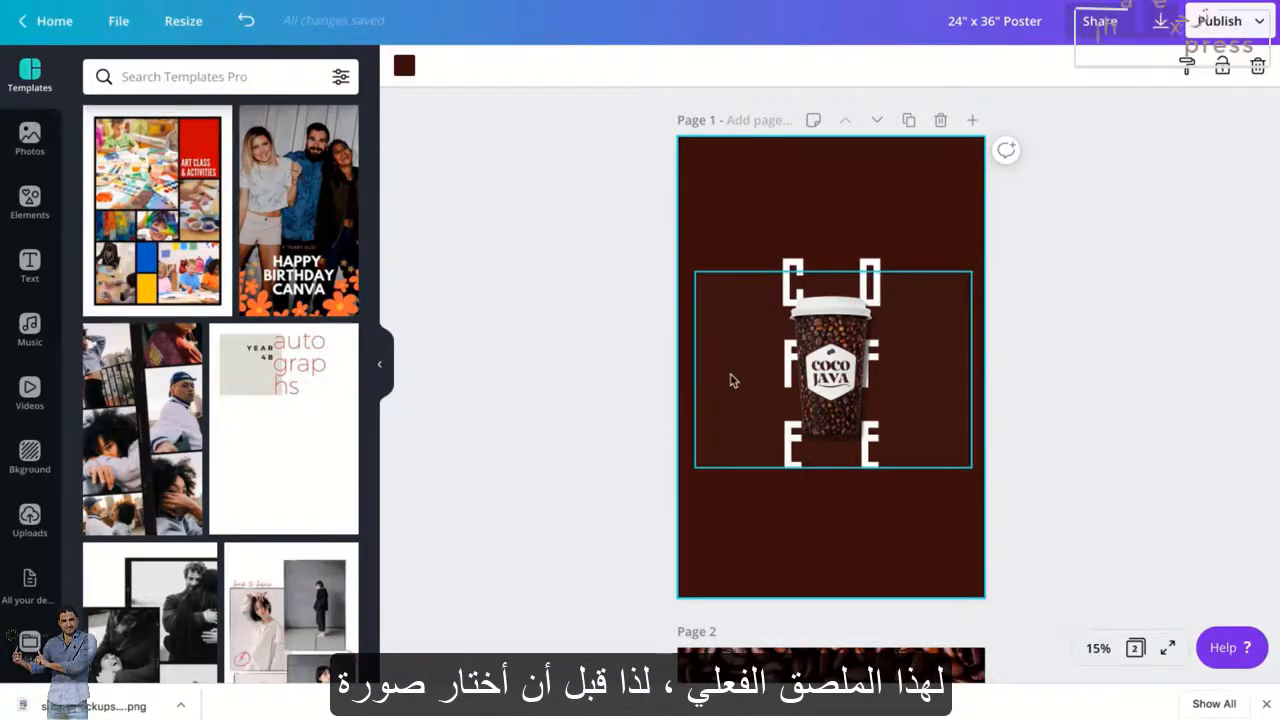
pyautogui.click(640, 191)
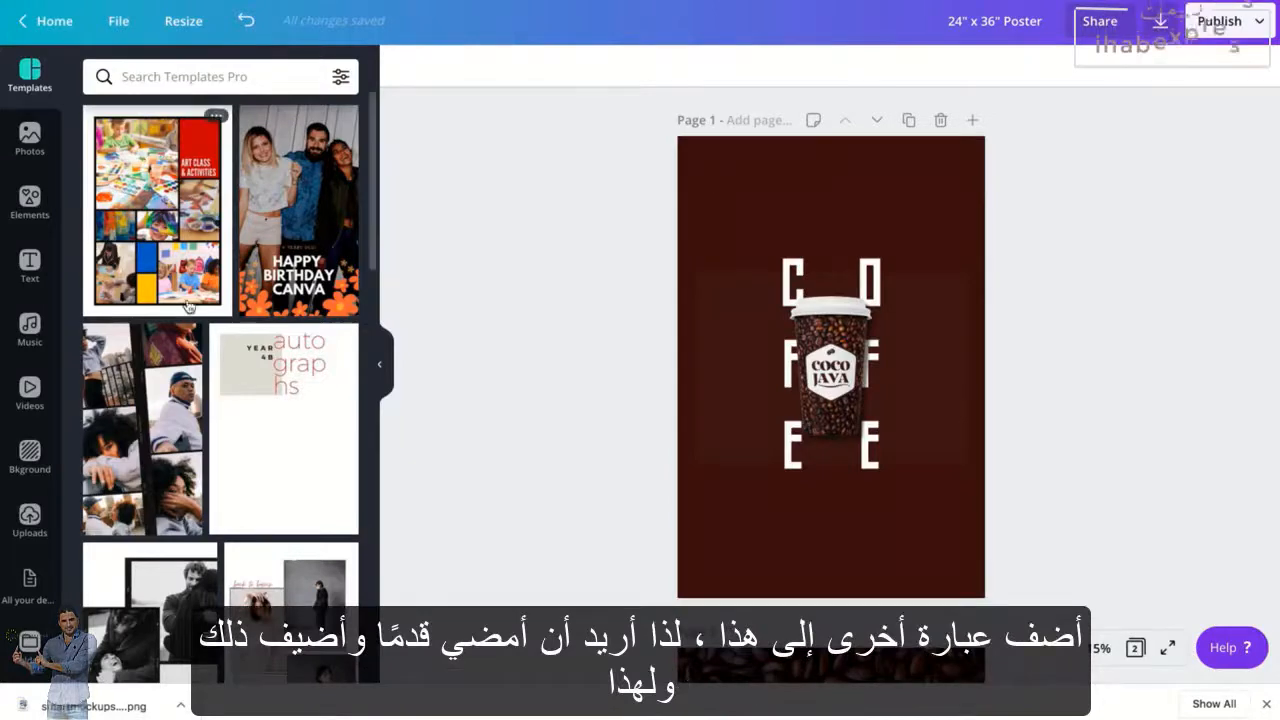
# - Add a subheading text box and place it above the COFFEE lettering, near the top of the poster
pyautogui.click(30, 264)
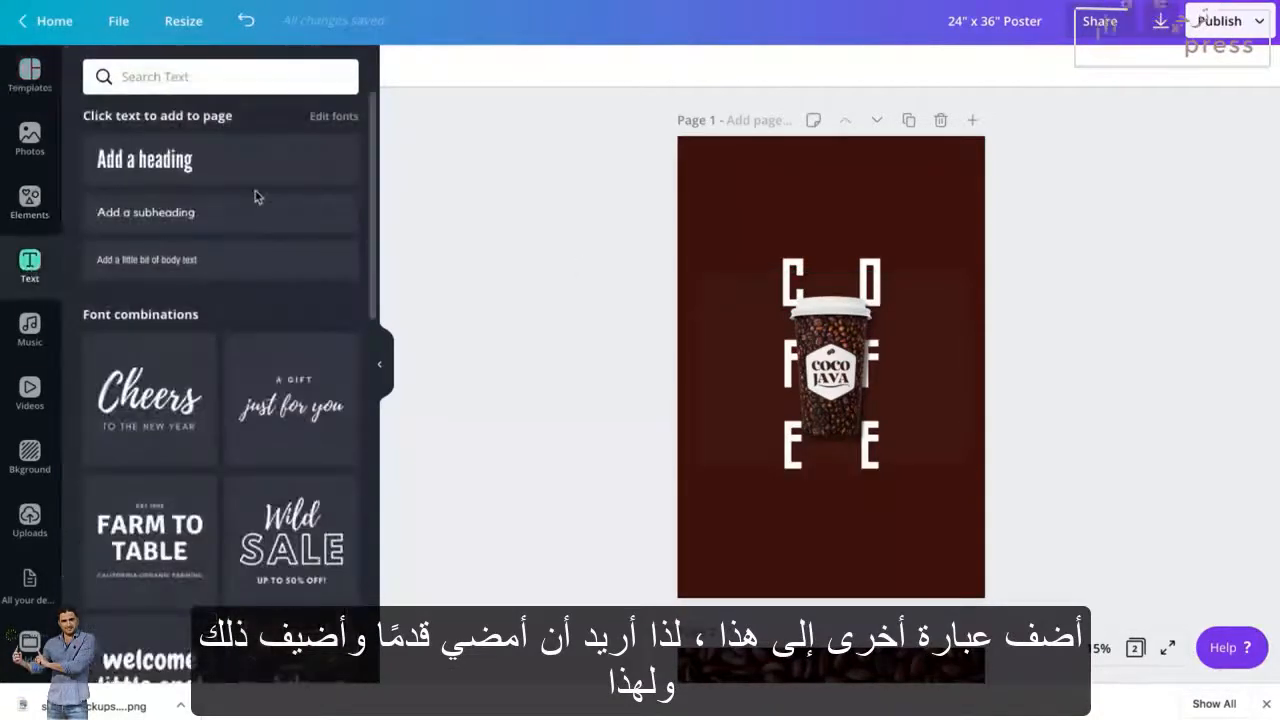
pyautogui.click(202, 214)
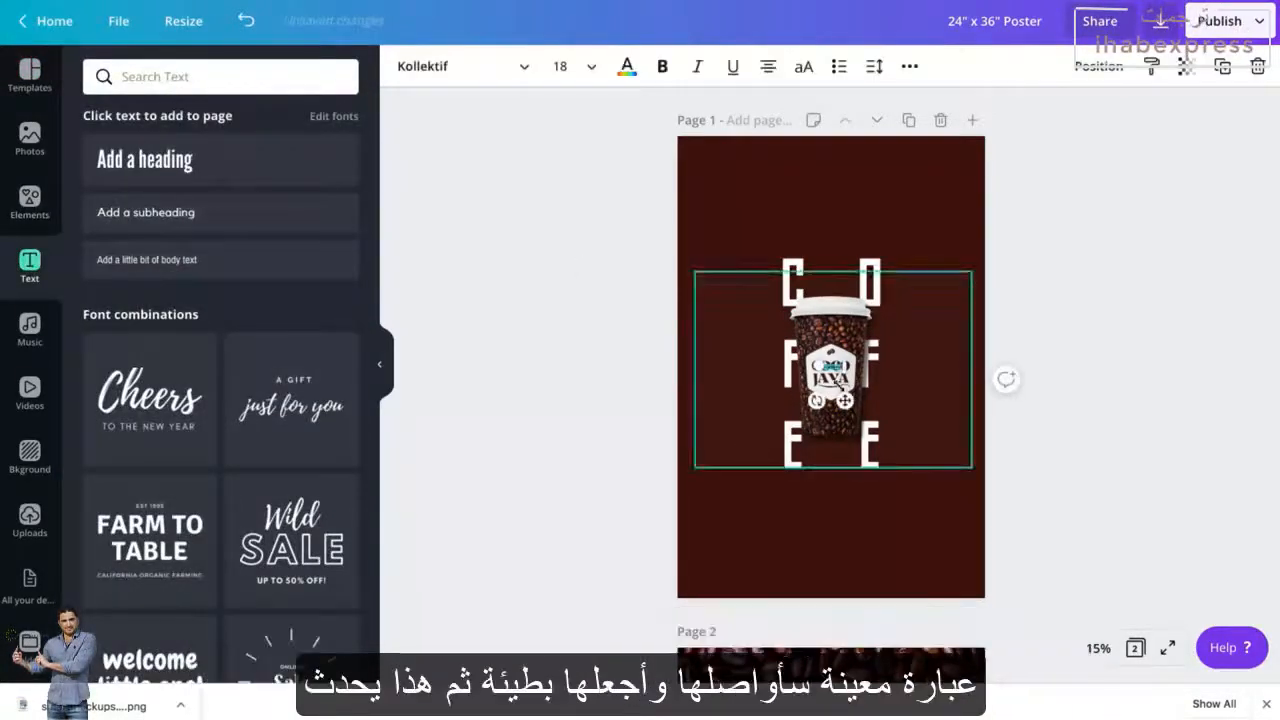
pyautogui.moveTo(845, 401); pyautogui.dragTo(834, 215)
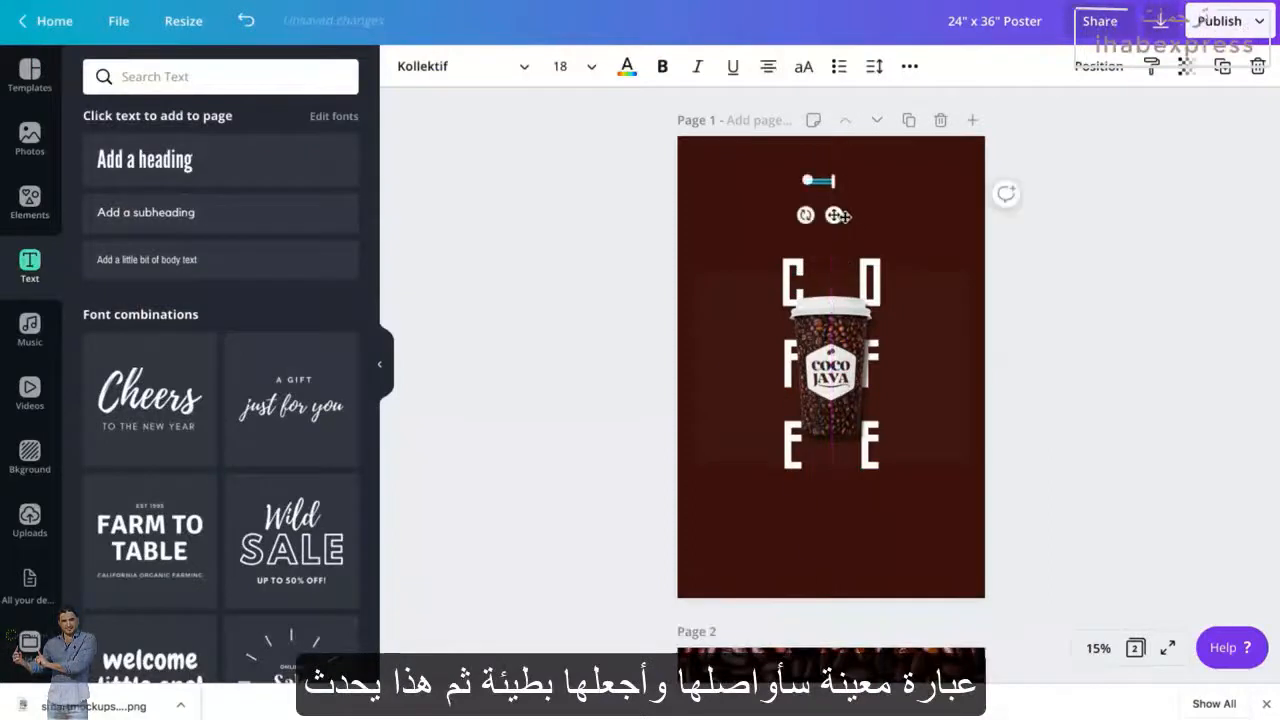
# - Colour the subheading white and enlarge it to font size 77.2
pyautogui.click(598, 76)
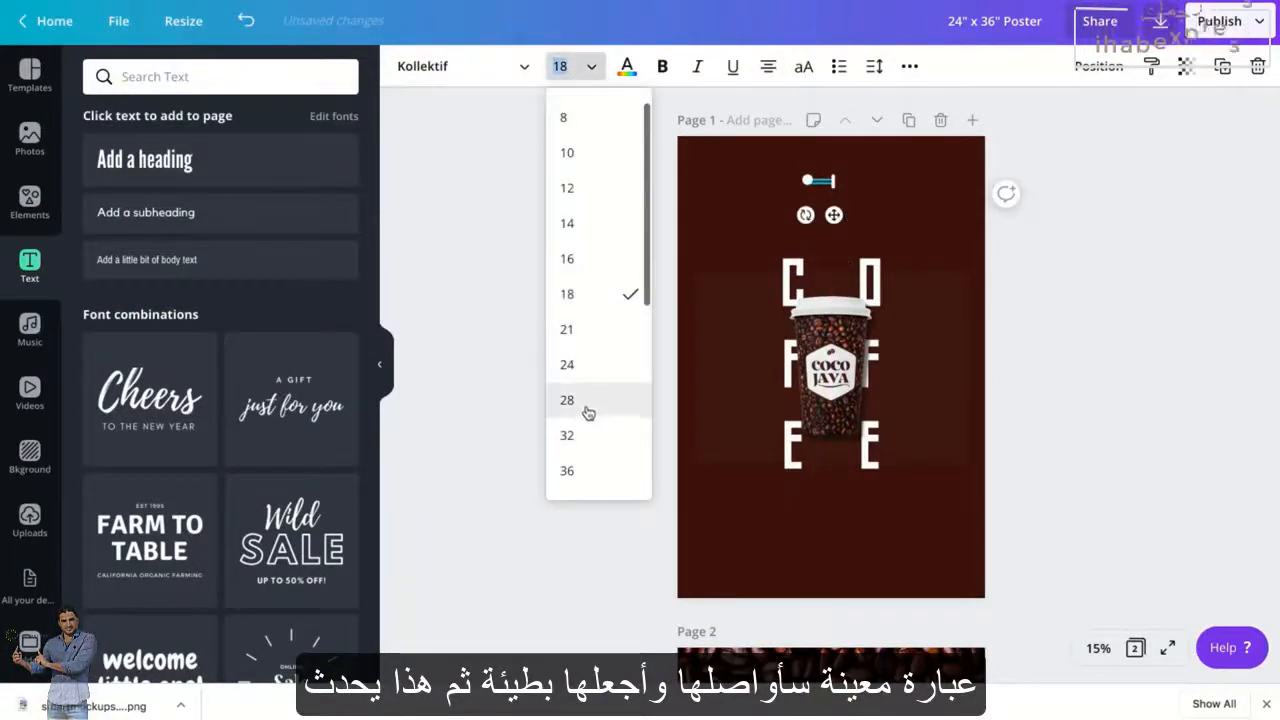
pyautogui.click(567, 435)
pyautogui.click(626, 66)
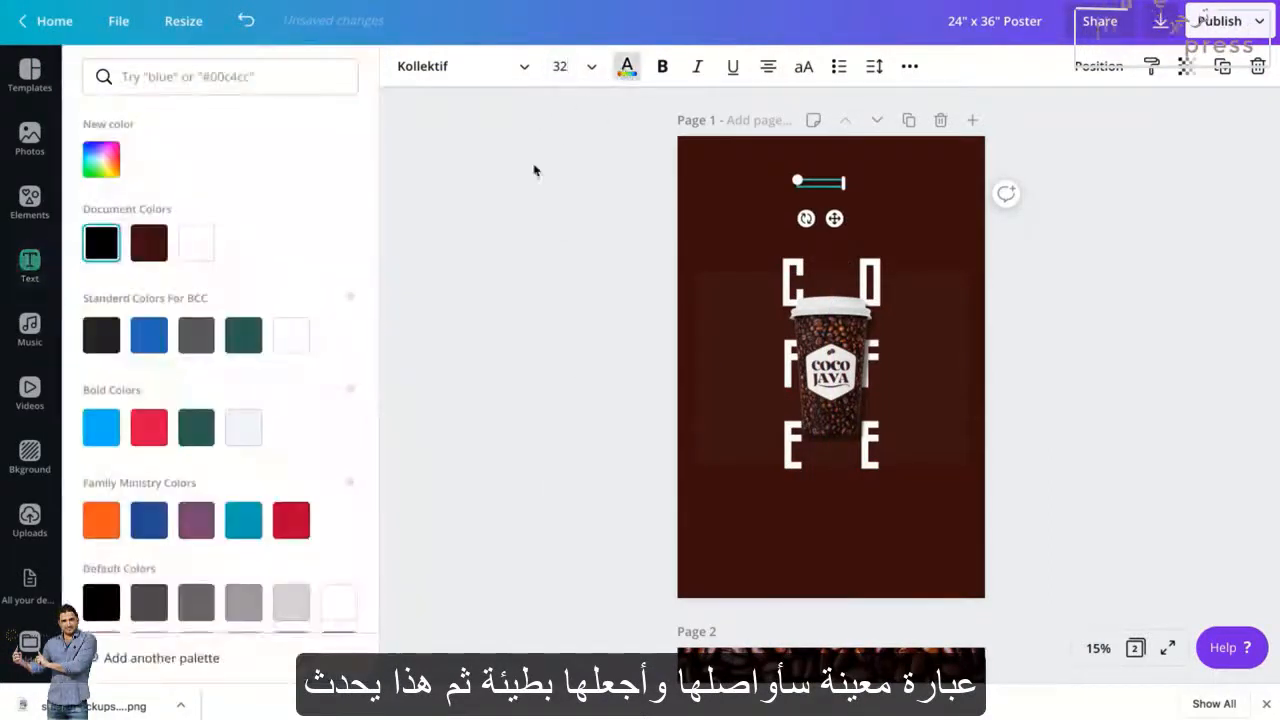
pyautogui.click(196, 242)
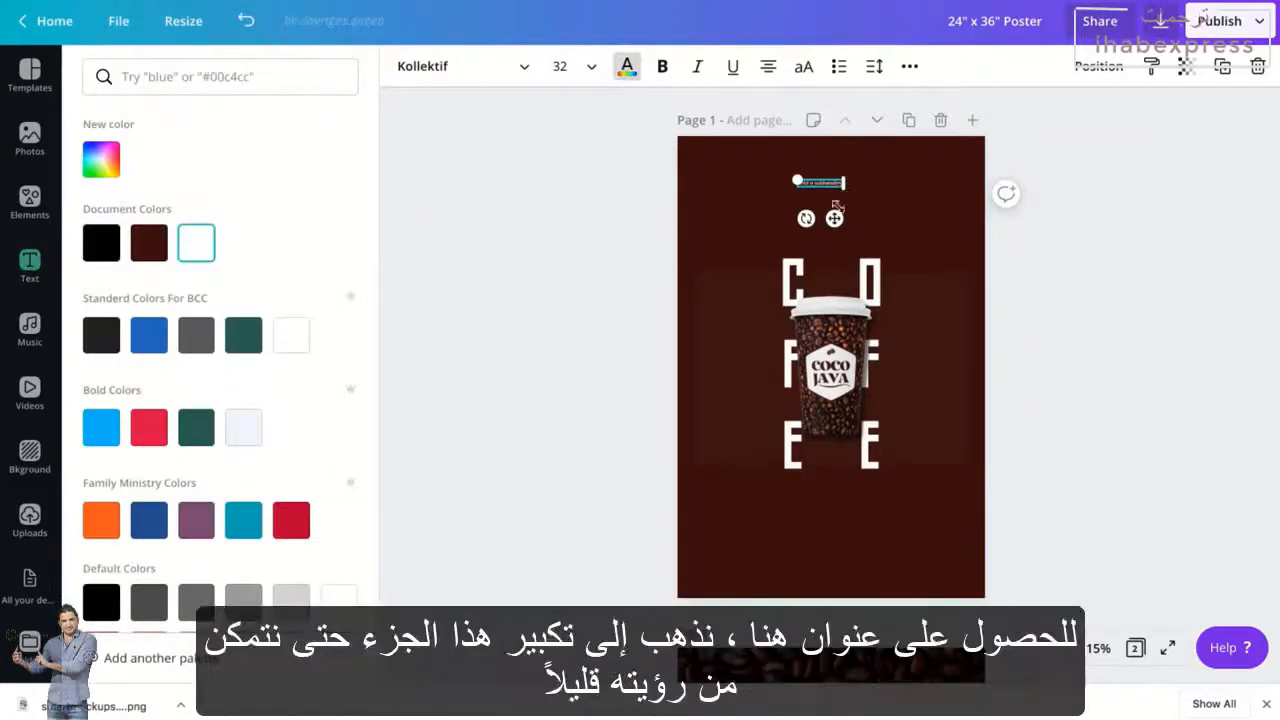
pyautogui.moveTo(842, 190); pyautogui.dragTo(903, 226)
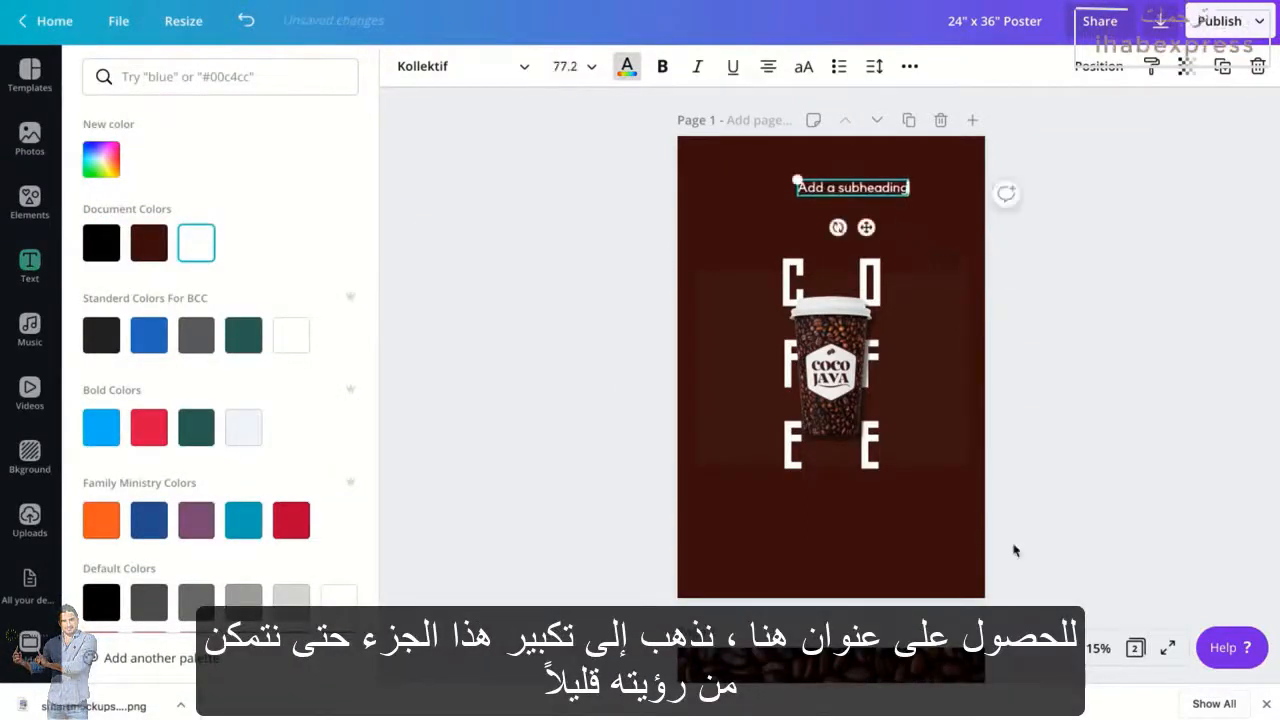
# - Replace the subheading's placeholder text with "fresh never tasted"
pyautogui.click(1111, 657)
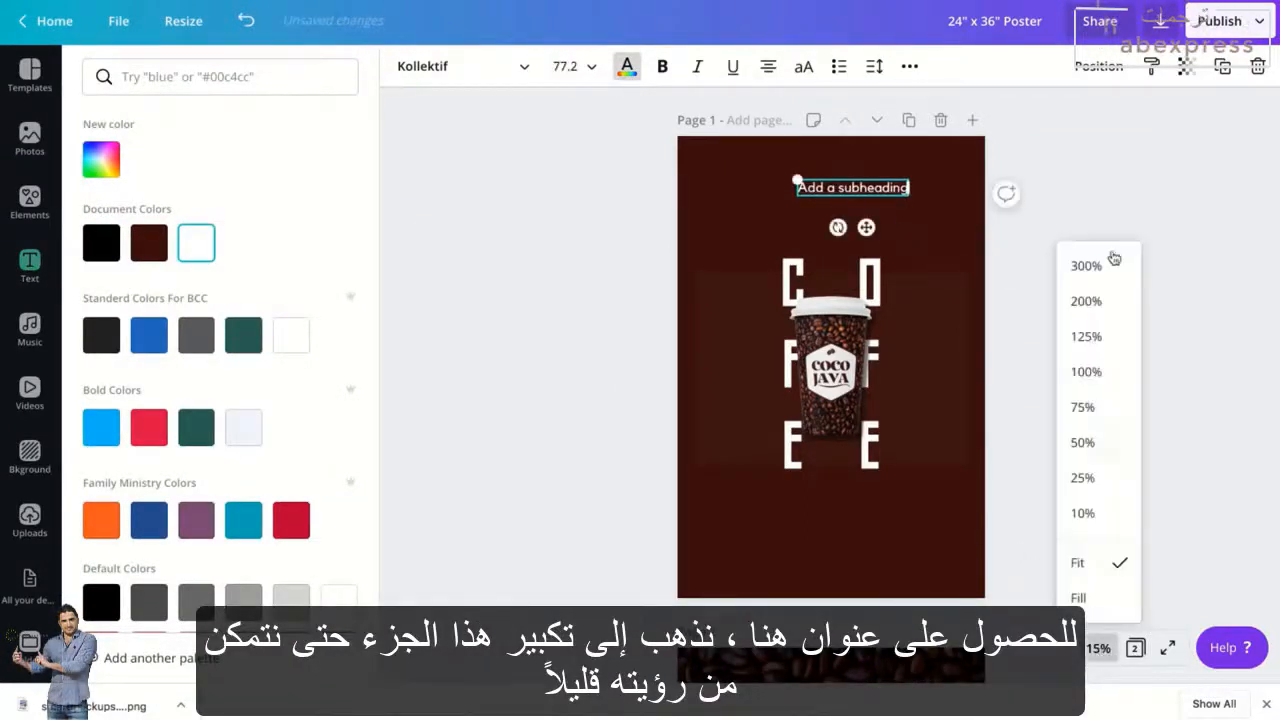
pyautogui.click(1099, 409)
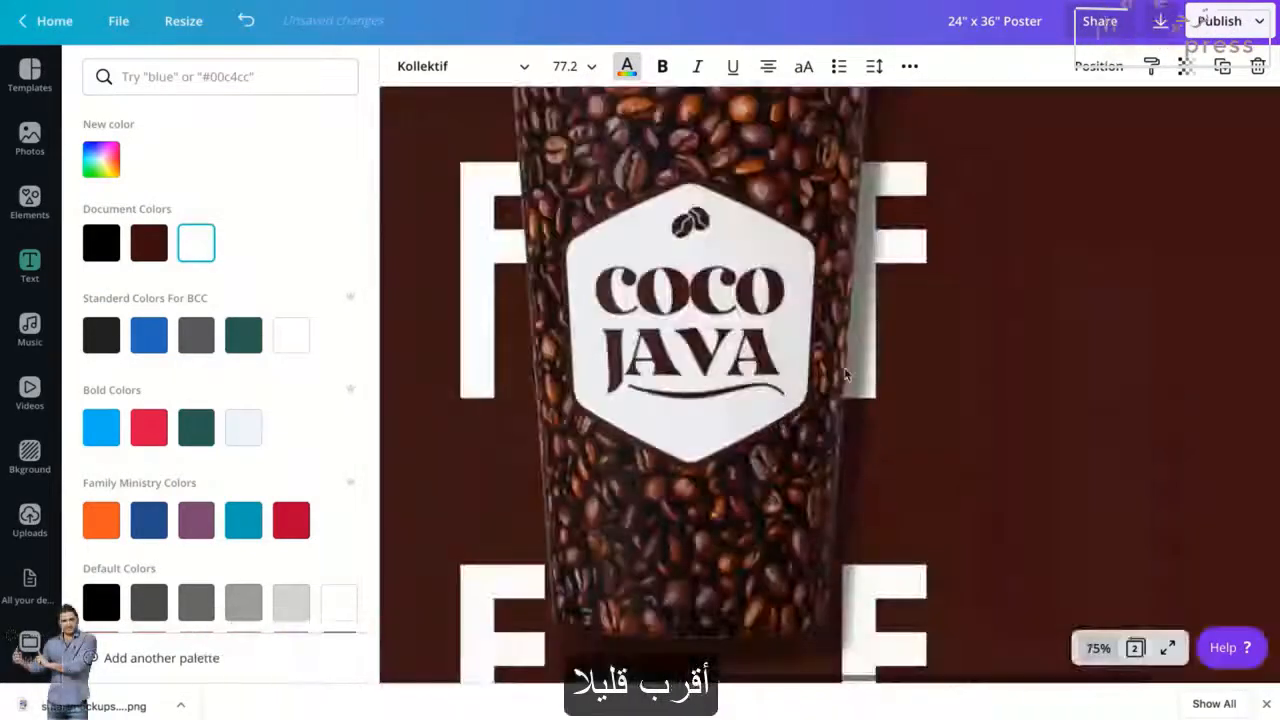
pyautogui.click(1105, 650)
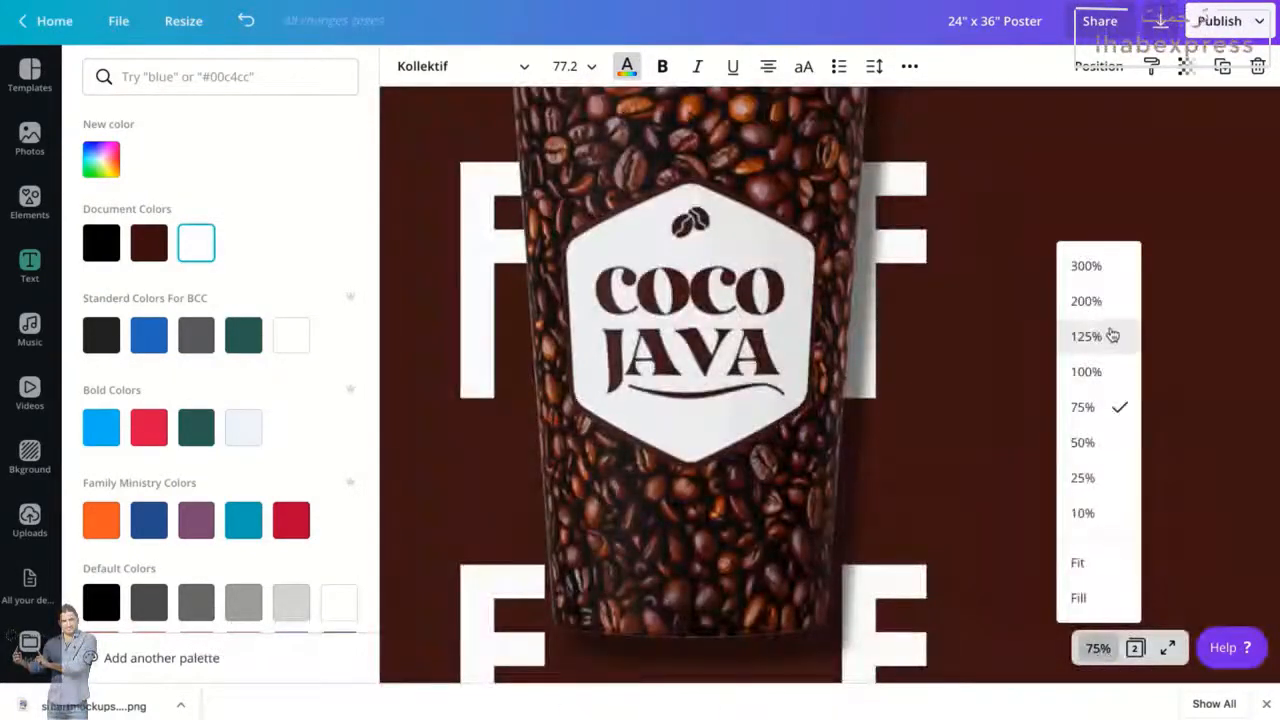
pyautogui.click(1083, 442)
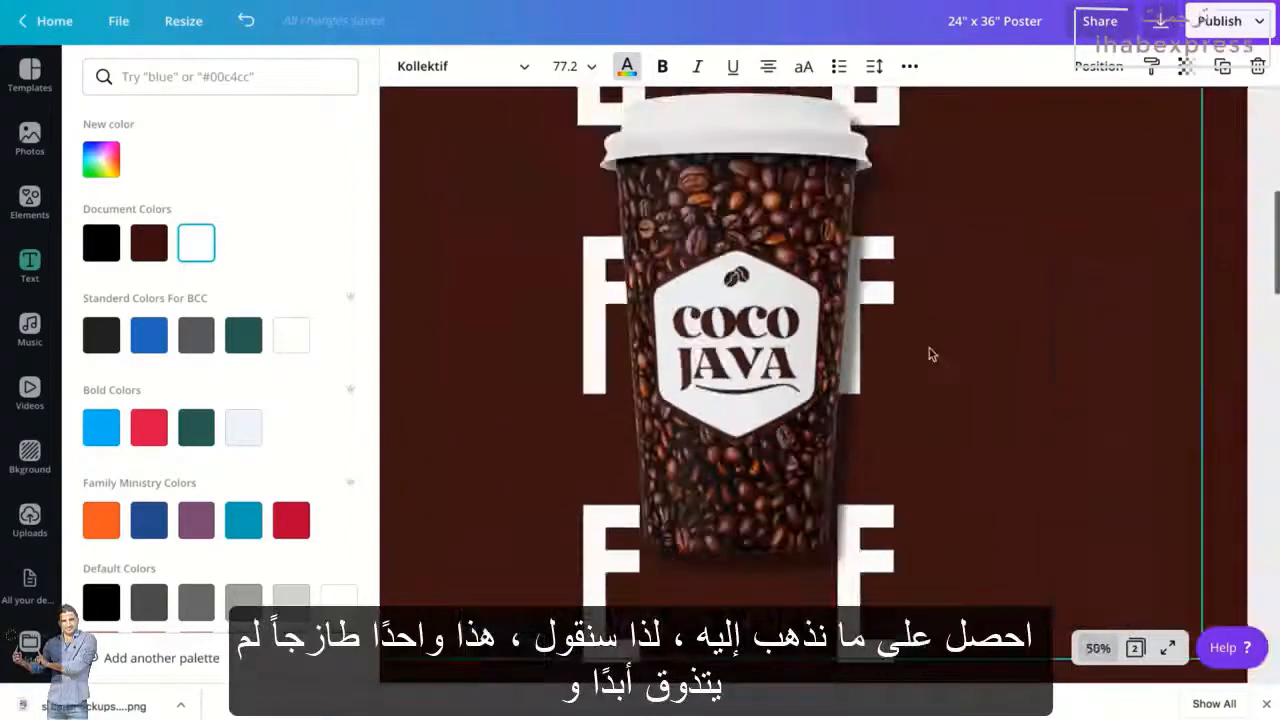
pyautogui.scroll(5, 929, 354)
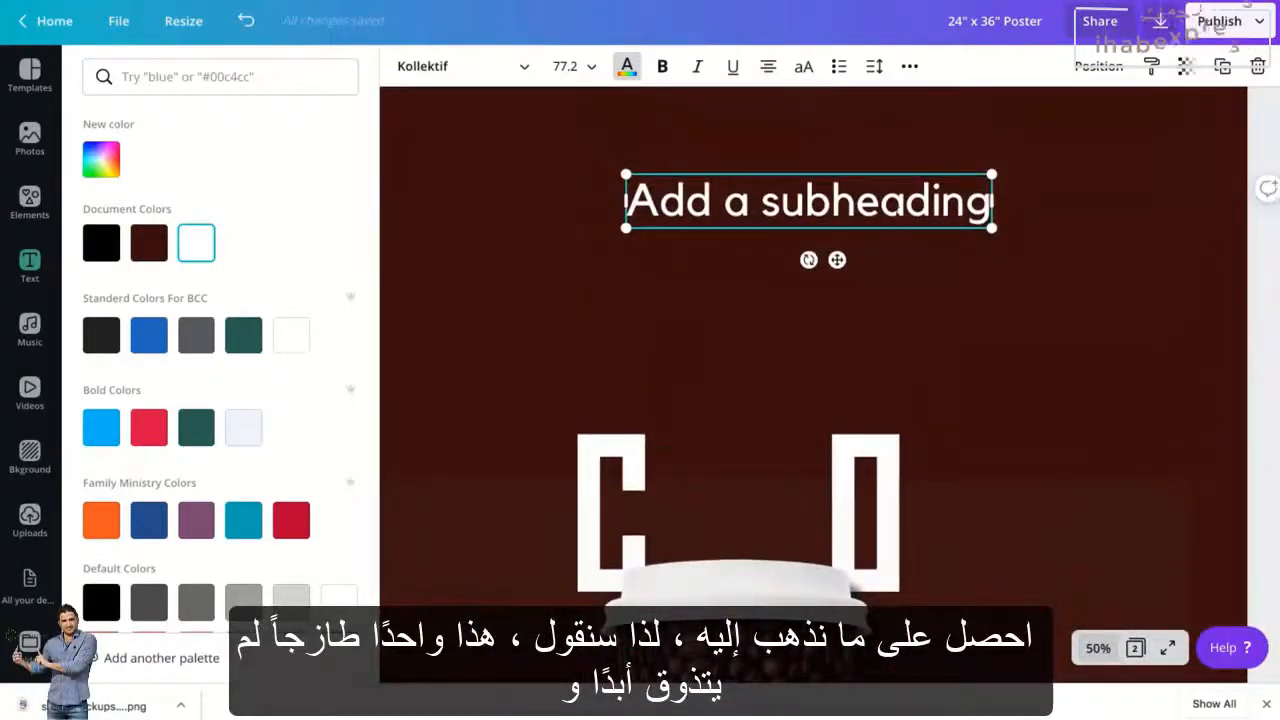
pyautogui.moveTo(906, 203); pyautogui.dragTo(856, 203)
pyautogui.tripleClick(845, 179)
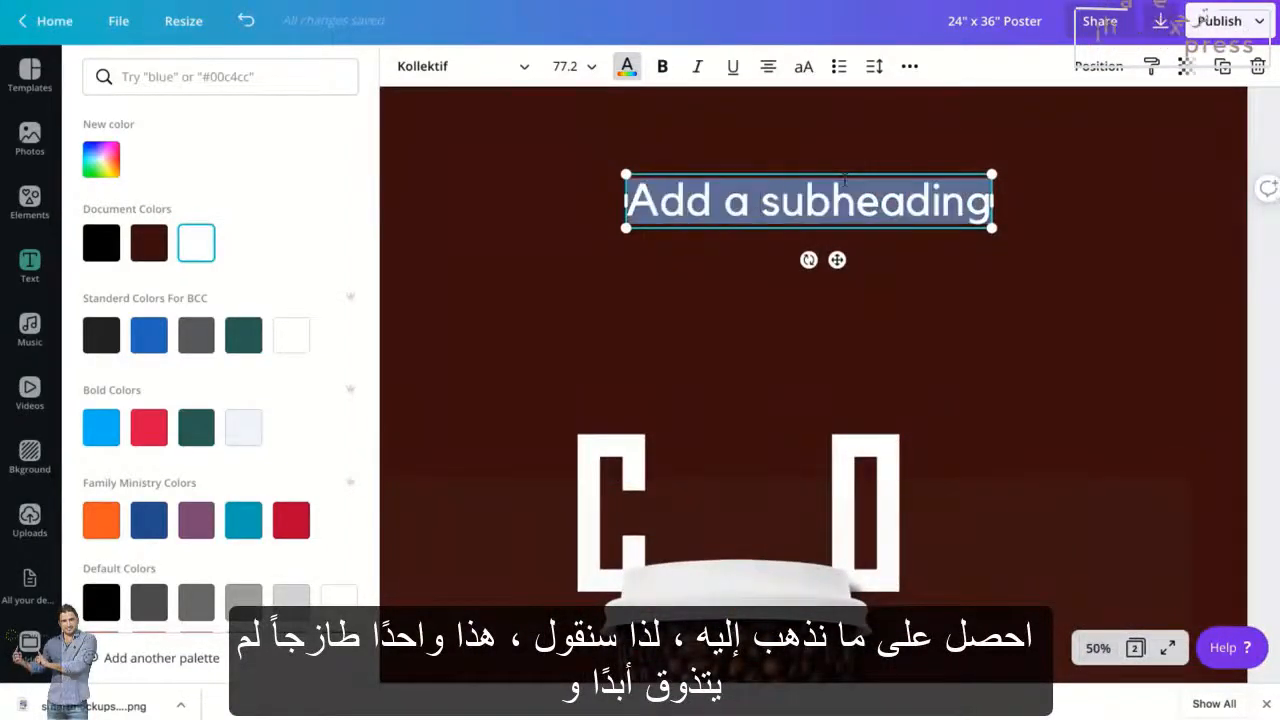
pyautogui.write('fr')
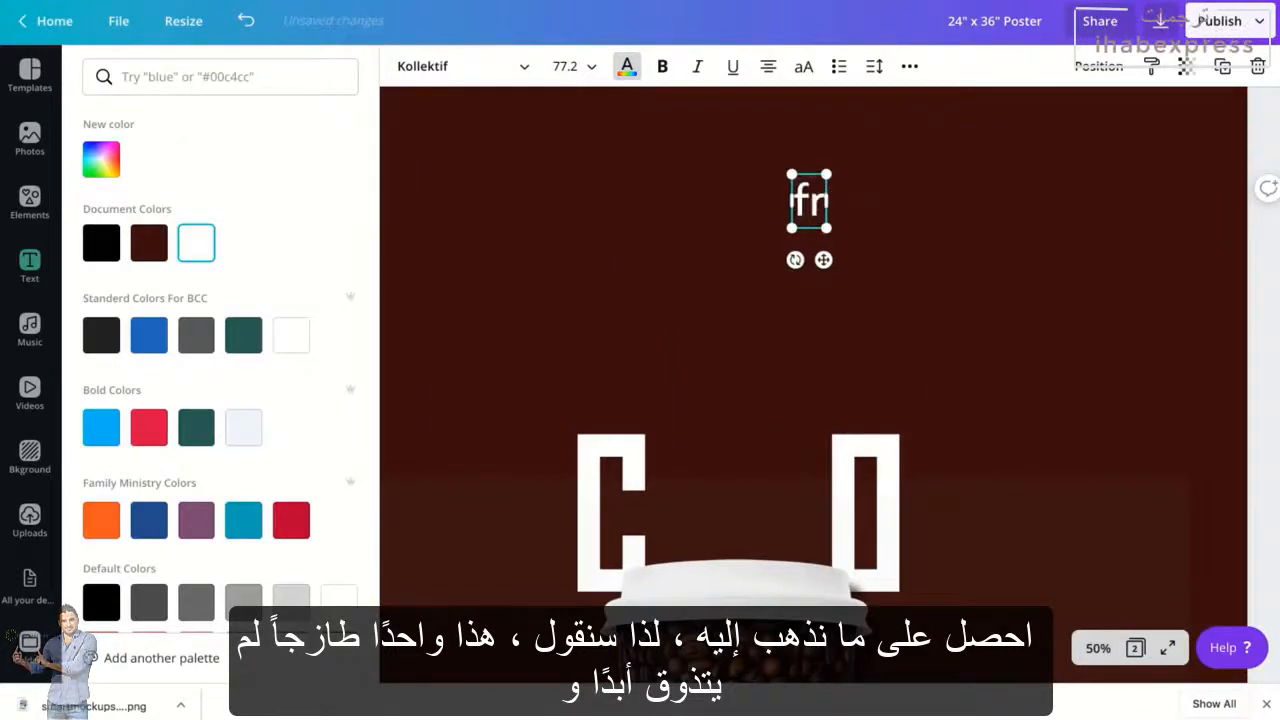
pyautogui.write('esh nev')
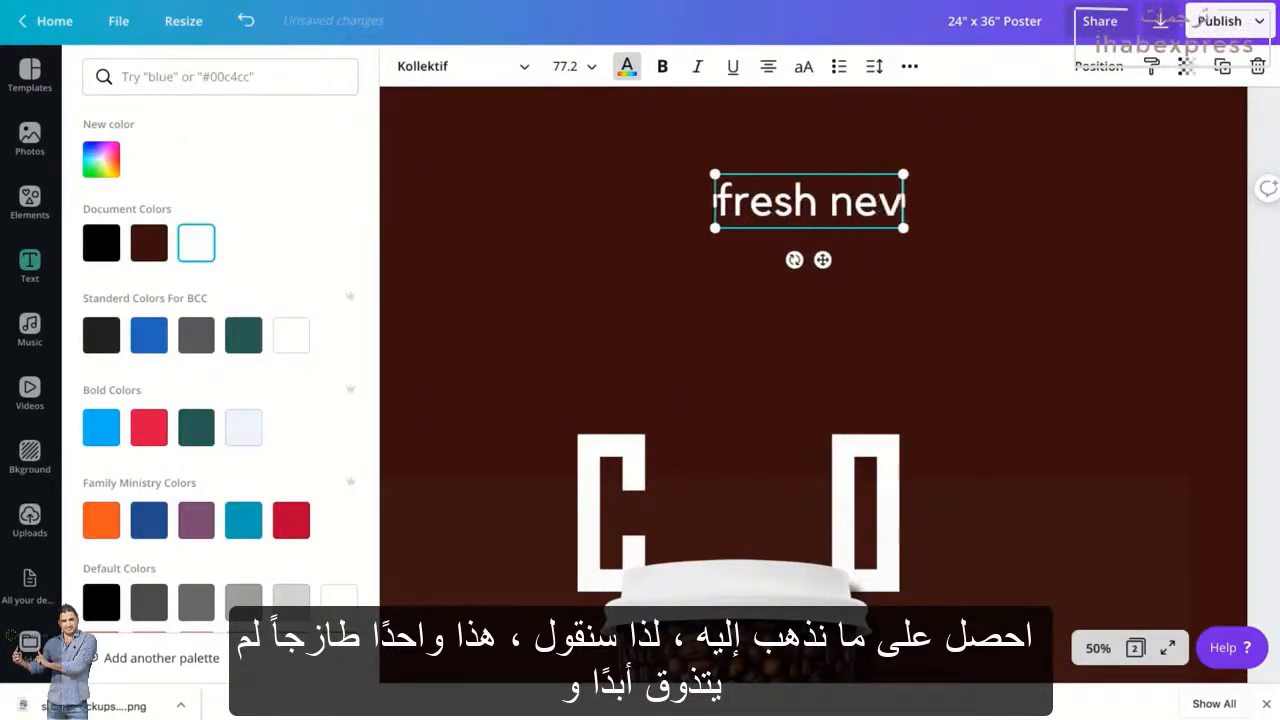
pyautogui.write('er tasted')
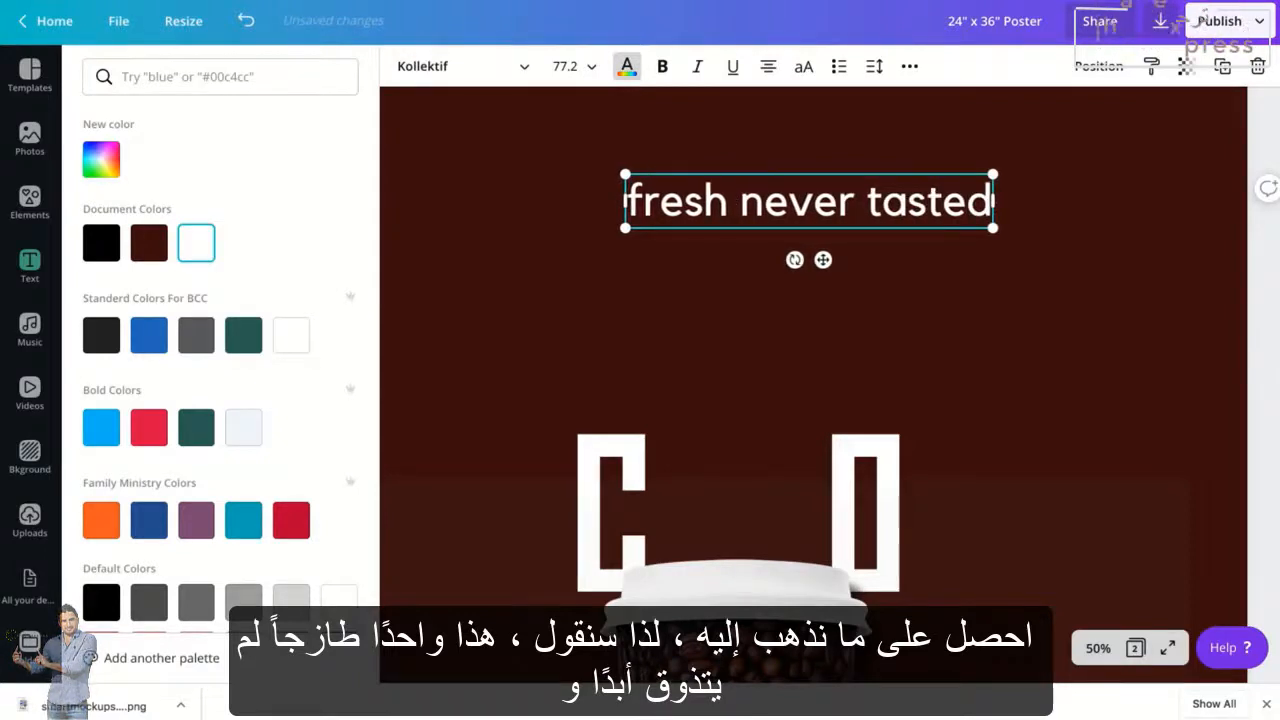
pyautogui.moveTo(884, 202); pyautogui.dragTo(830, 201)
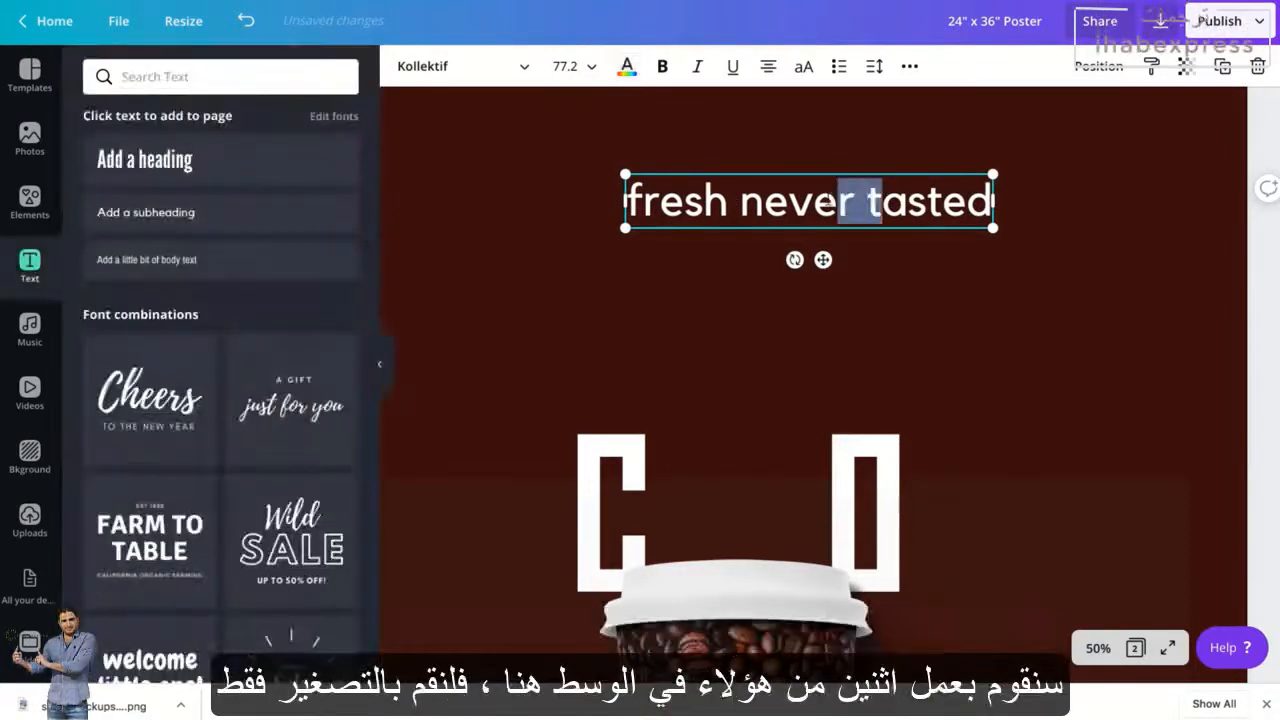
# - Centre the tagline near the top edge of the poster and switch it to all uppercase letters
pyautogui.click(828, 162)
pyautogui.click(820, 222)
pyautogui.moveTo(823, 260); pyautogui.dragTo(791, 214)
pyautogui.scroll(2, 791, 221)
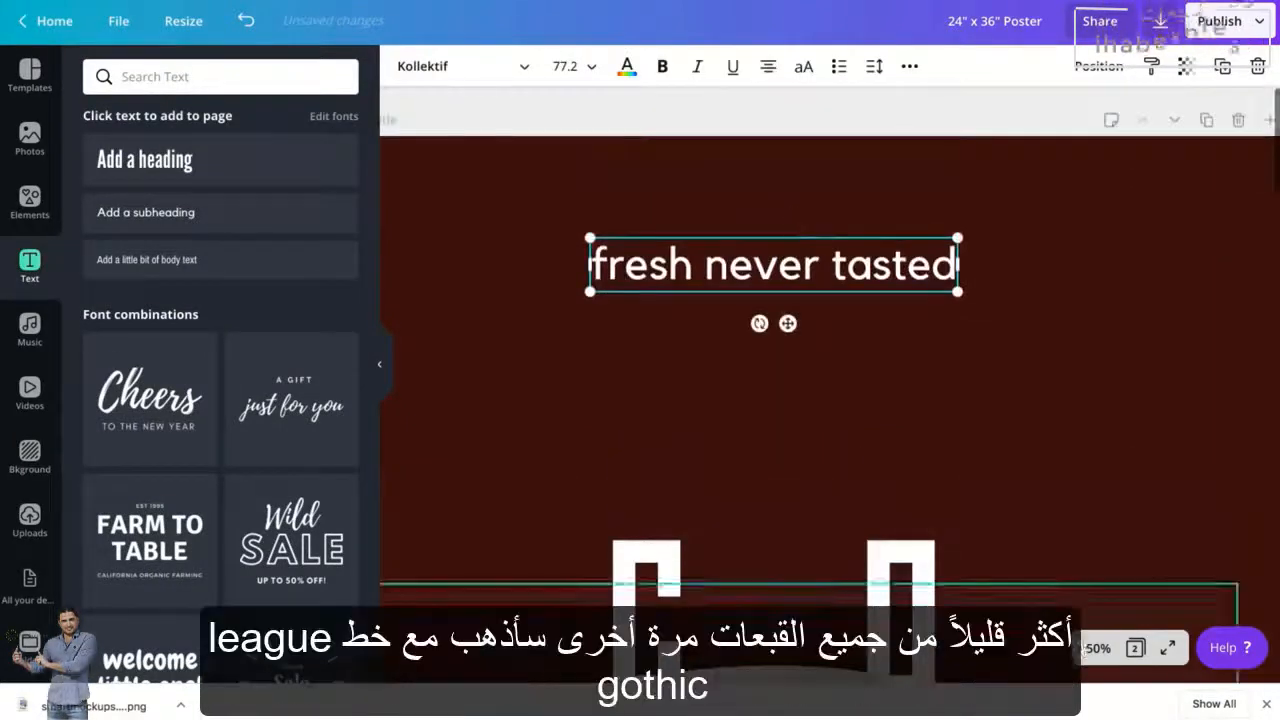
pyautogui.click(1098, 648)
pyautogui.click(1101, 478)
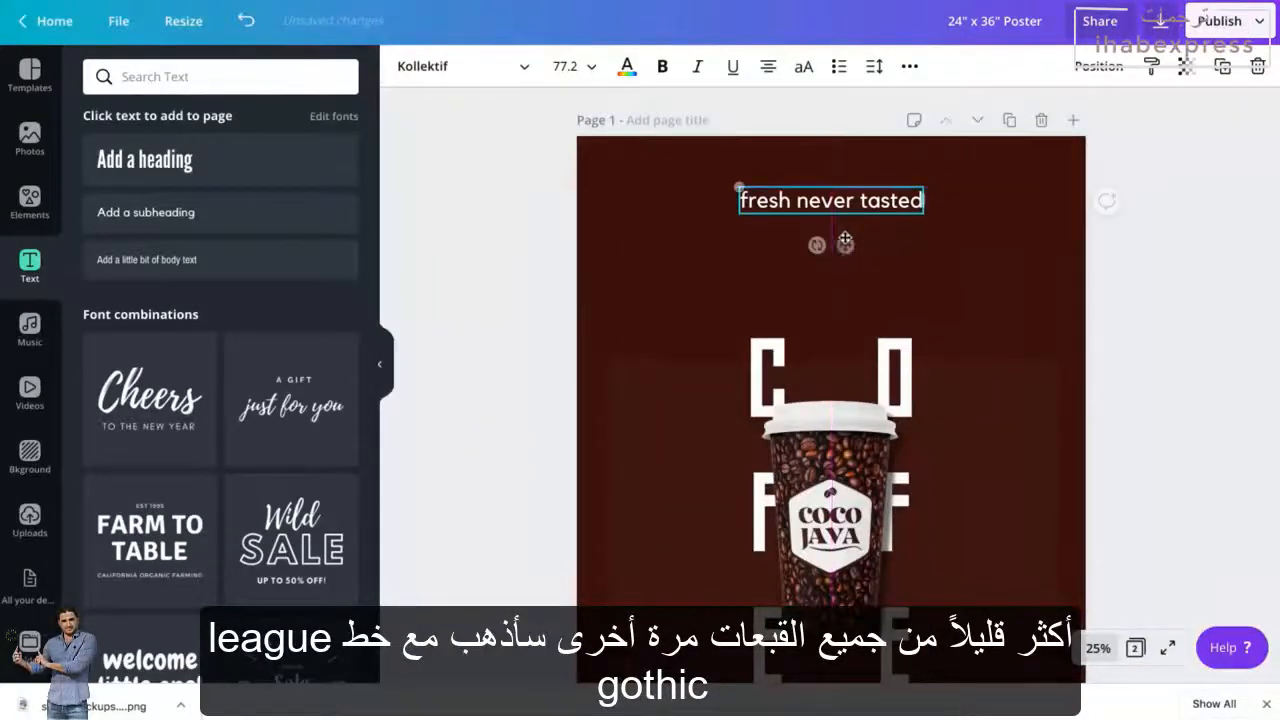
pyautogui.click(801, 78)
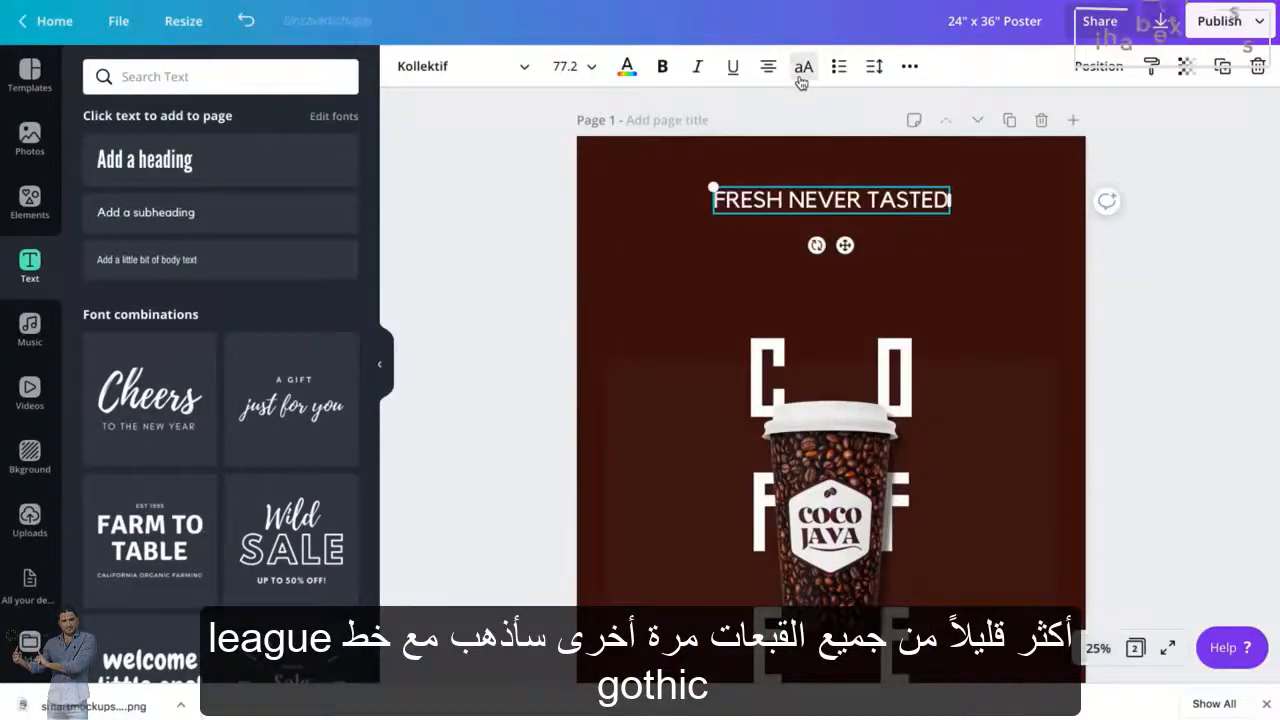
# - Set the tagline's font to League Gothic and enlarge it to font size 111
pyautogui.click(468, 70)
pyautogui.scroll(-1, 166, 403)
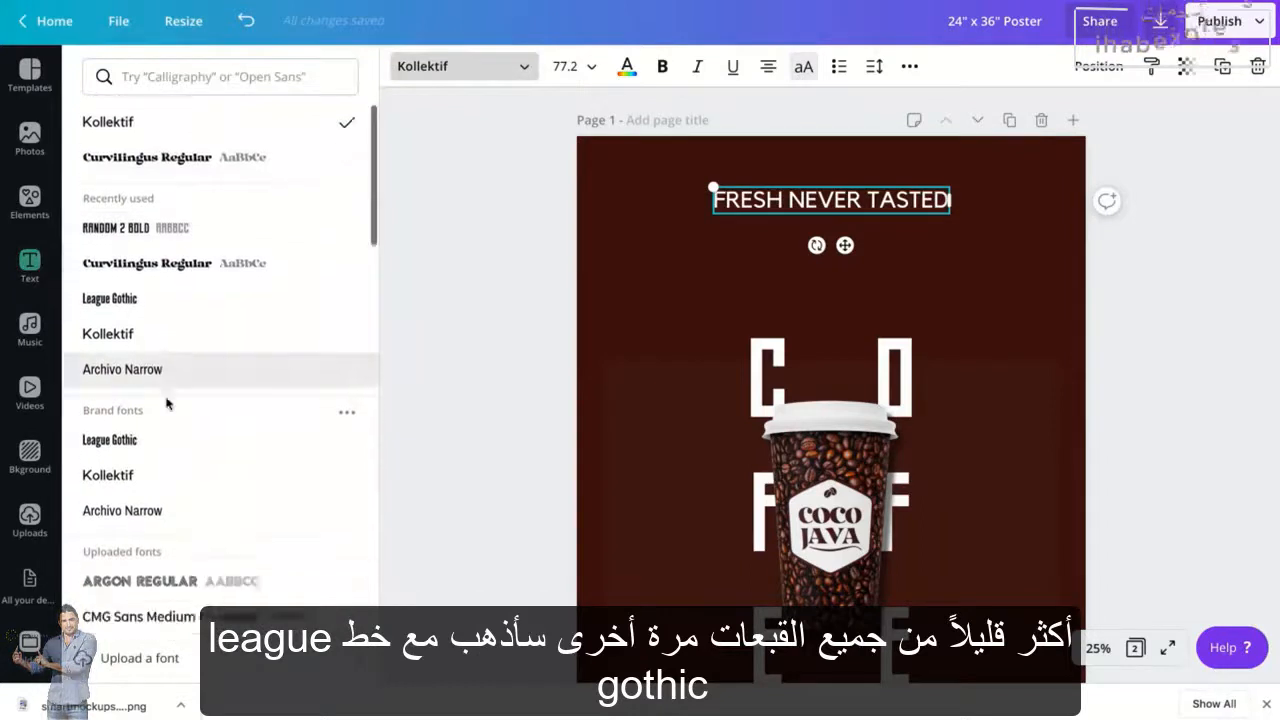
pyautogui.click(163, 274)
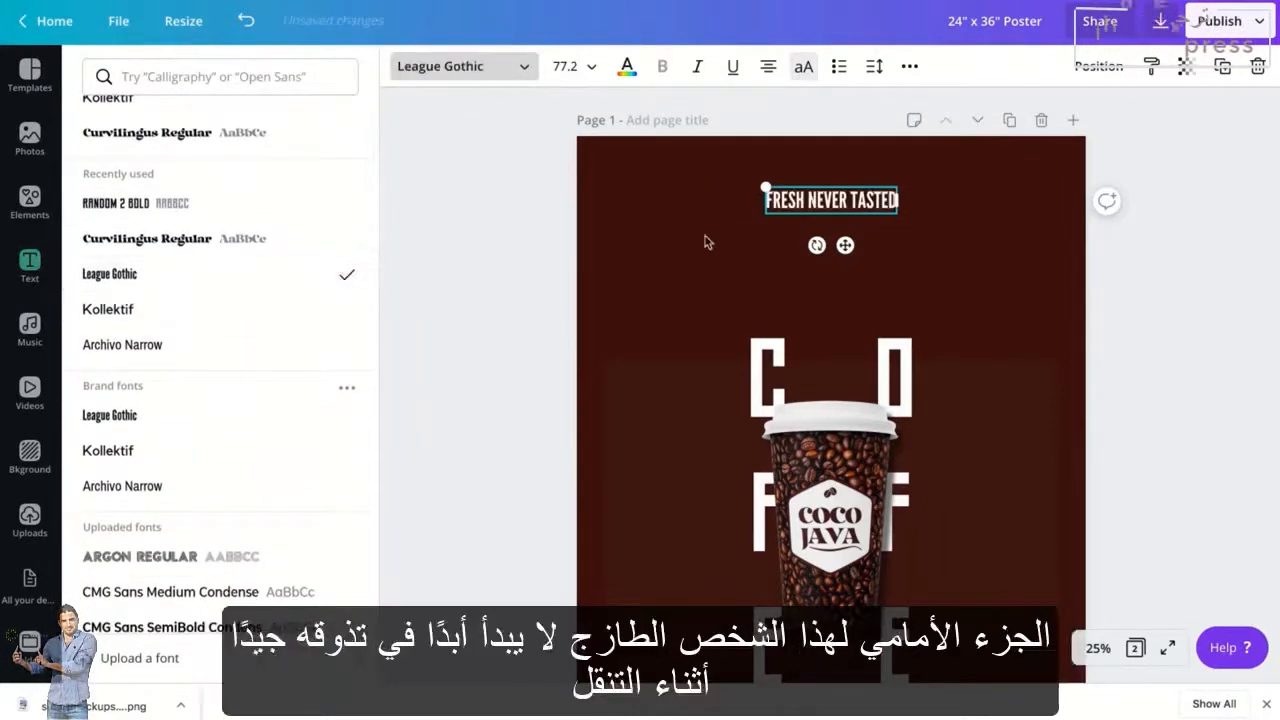
pyautogui.moveTo(845, 247); pyautogui.dragTo(845, 241)
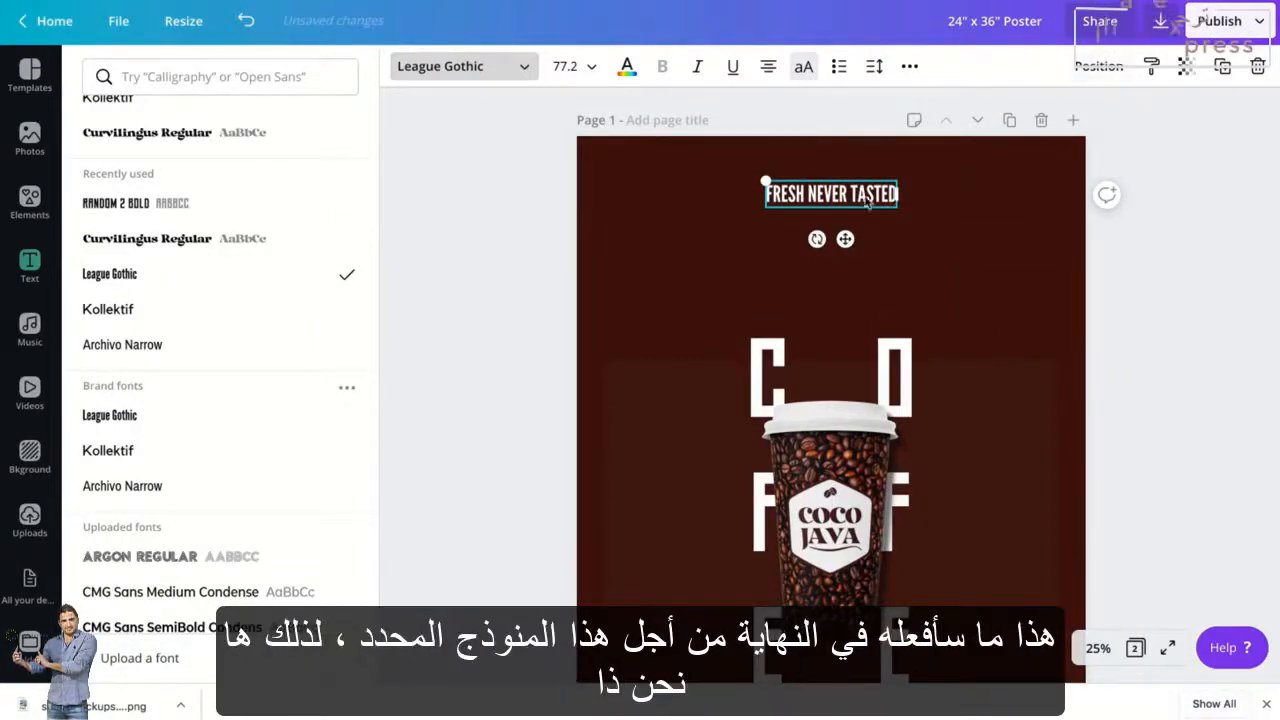
pyautogui.moveTo(899, 210); pyautogui.dragTo(960, 223)
# - Duplicate the tagline directly below the original and replace the copy's text with "SO GOOD ON THE GO!"
pyautogui.moveTo(875, 250); pyautogui.dragTo(852, 278)
pyautogui.press('super+c')
pyautogui.press('super+v')
pyautogui.doubleClick(852, 230)
pyautogui.press('super+a')
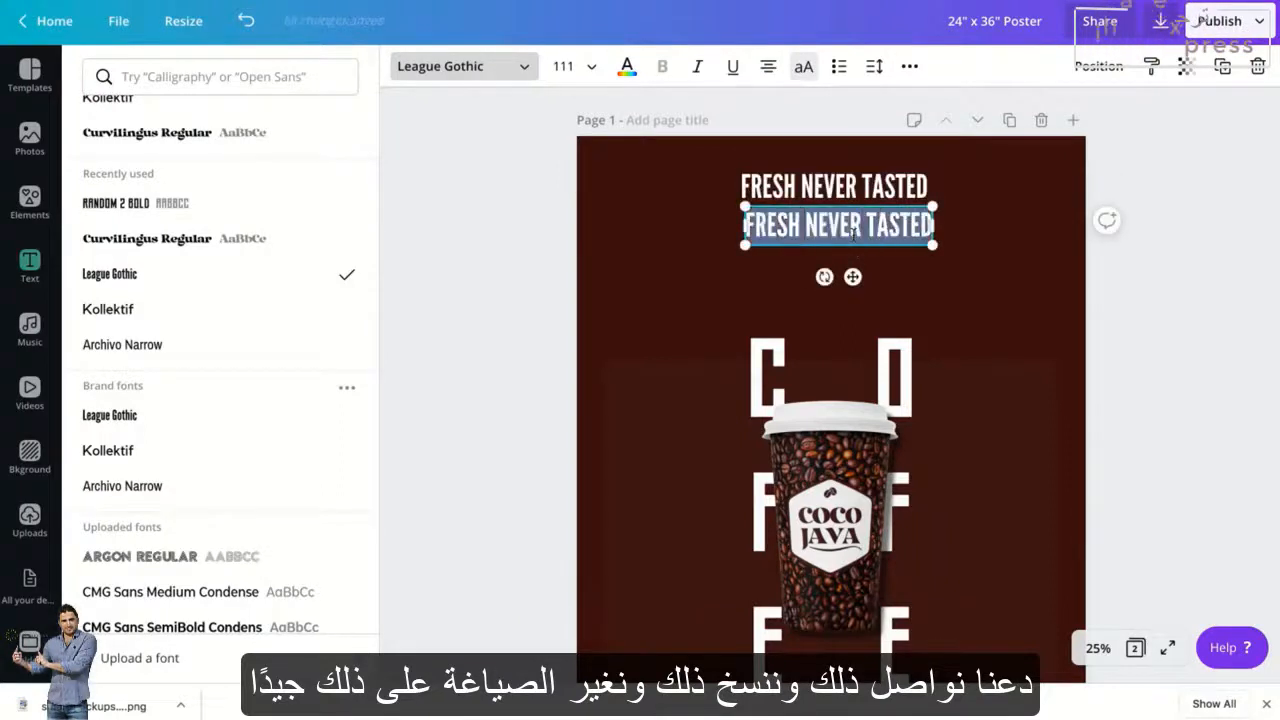
pyautogui.write('SO')
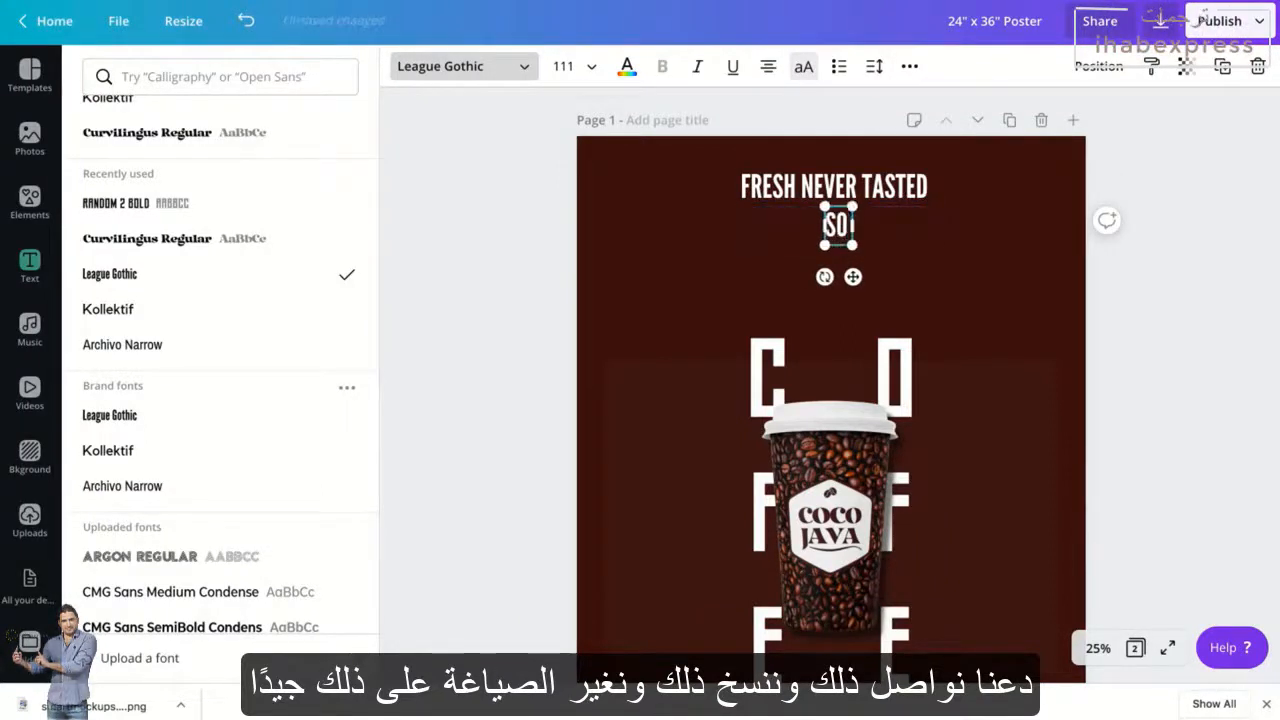
pyautogui.write(' GOOD ON THE GO')
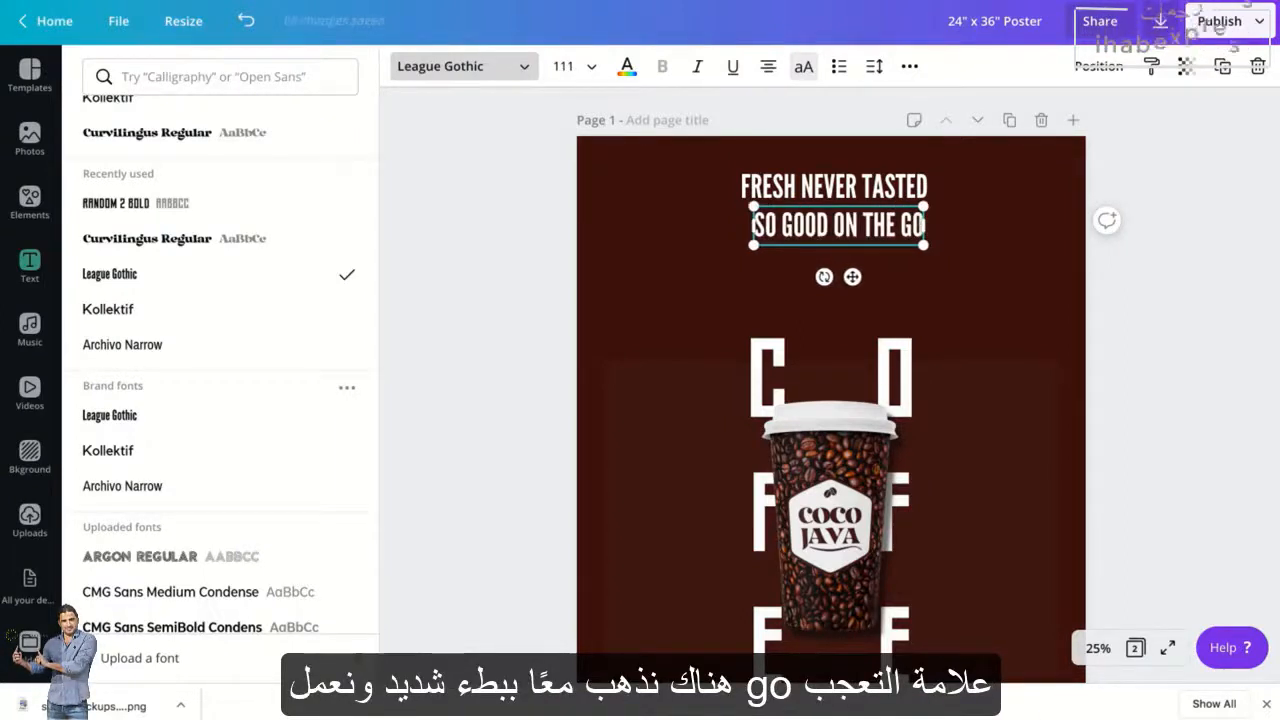
pyautogui.write('!')
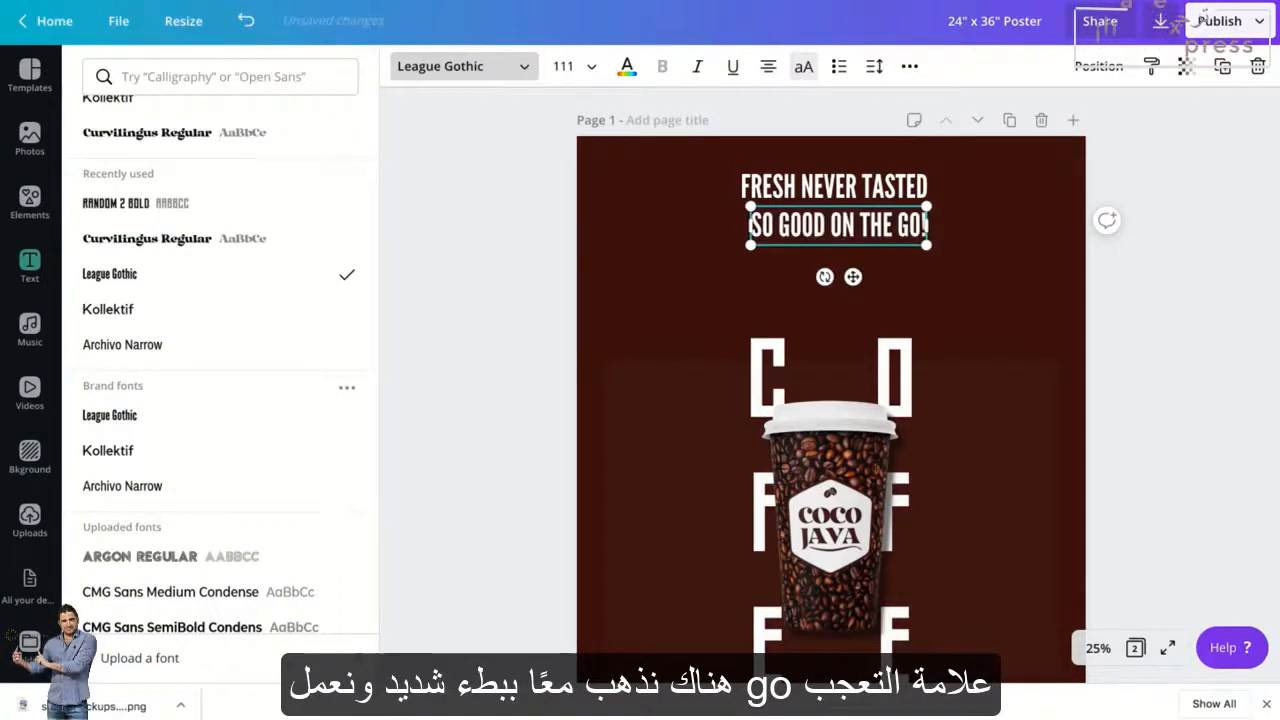
# - Widen both tagline text boxes slightly and move the second line down to leave a gap between them
pyautogui.moveTo(929, 227); pyautogui.dragTo(955, 228)
pyautogui.click(910, 190)
pyautogui.moveTo(930, 187); pyautogui.dragTo(947, 187)
pyautogui.moveTo(905, 230); pyautogui.dragTo(899, 239)
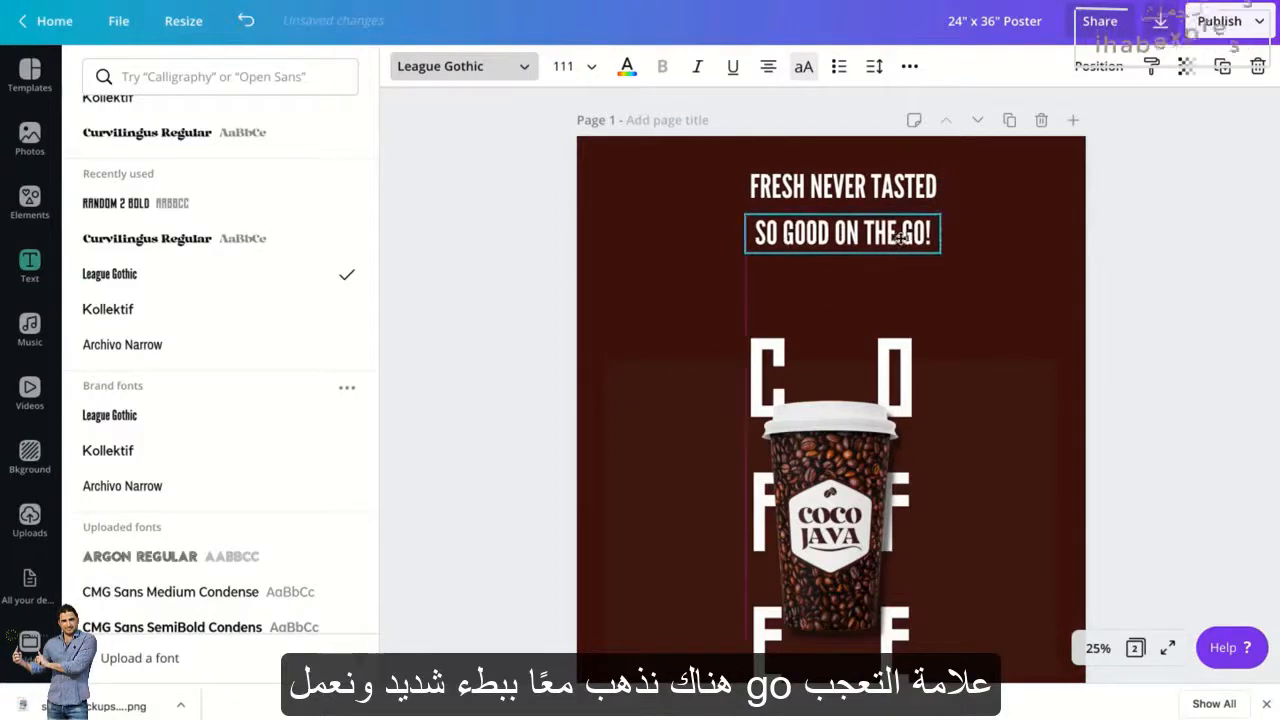
# - Centre the two tagline lines together horizontally
pyautogui.moveTo(966, 201); pyautogui.dragTo(926, 219)
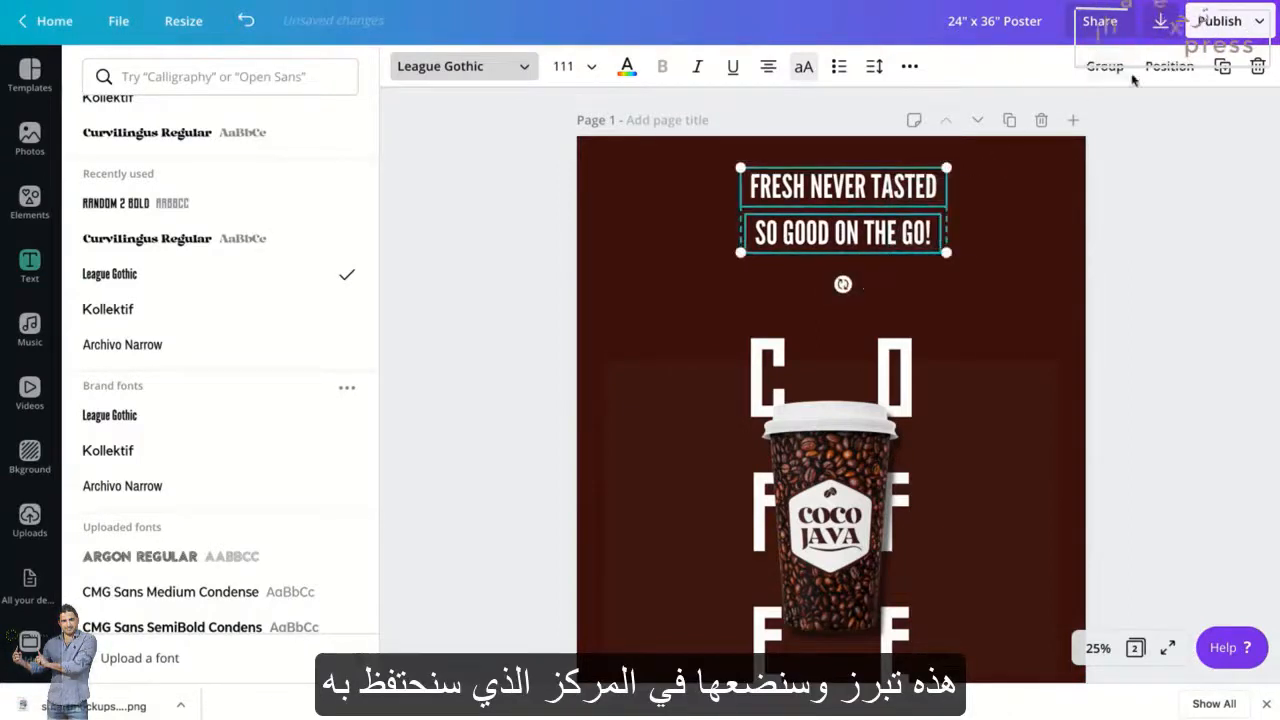
pyautogui.click(1167, 66)
pyautogui.click(1117, 226)
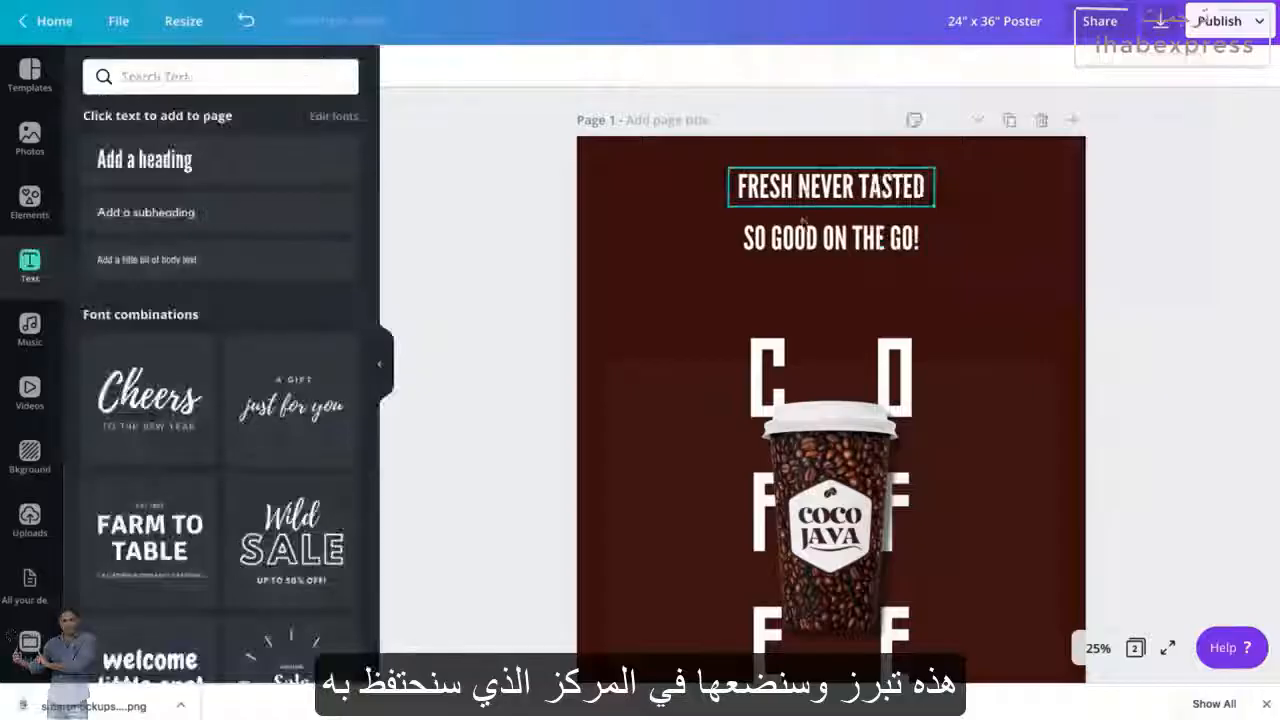
# - Add a rectangle to the poster, centred horizontally, and bring it to the front
pyautogui.press('r')
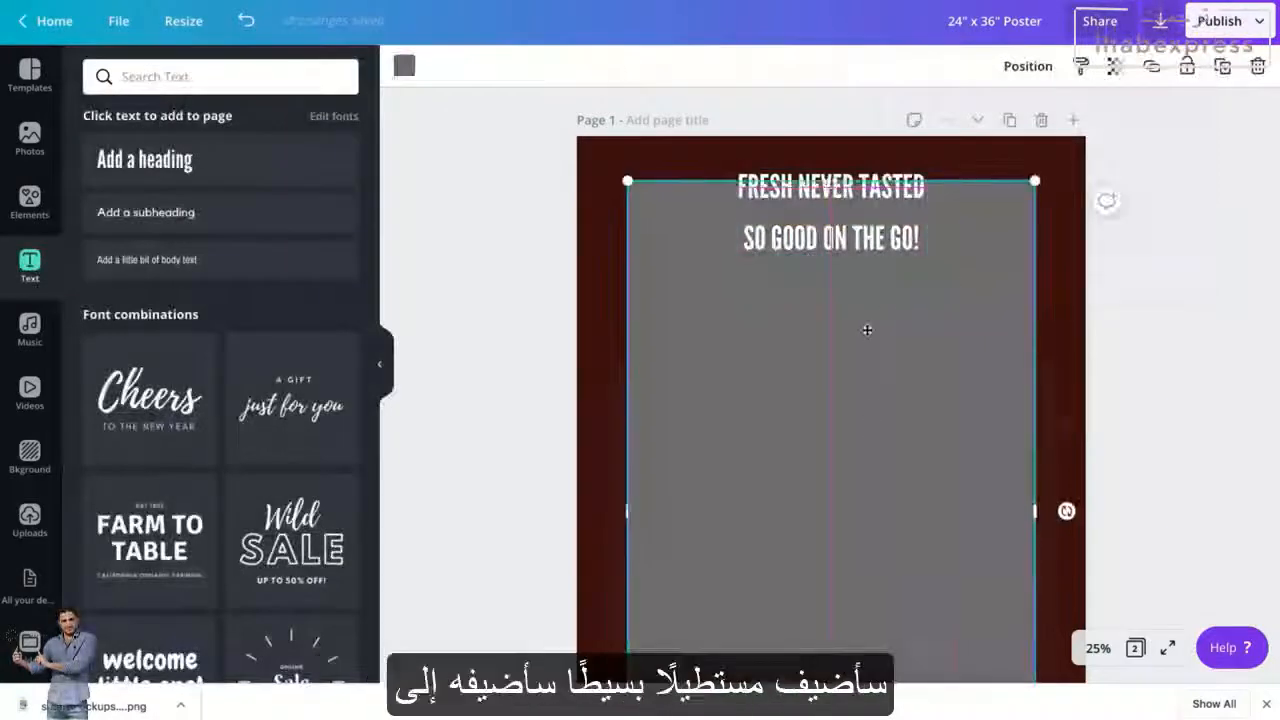
pyautogui.moveTo(867, 330); pyautogui.dragTo(867, 242)
pyautogui.click(1028, 66)
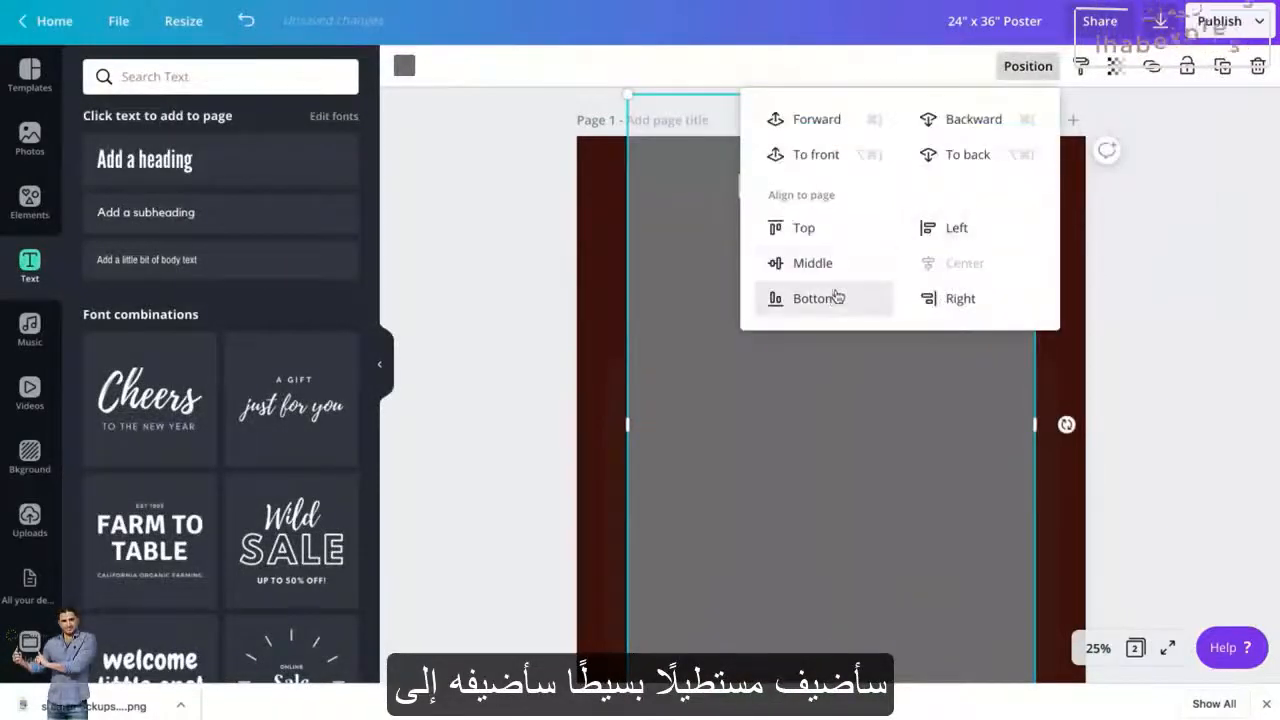
pyautogui.click(829, 154)
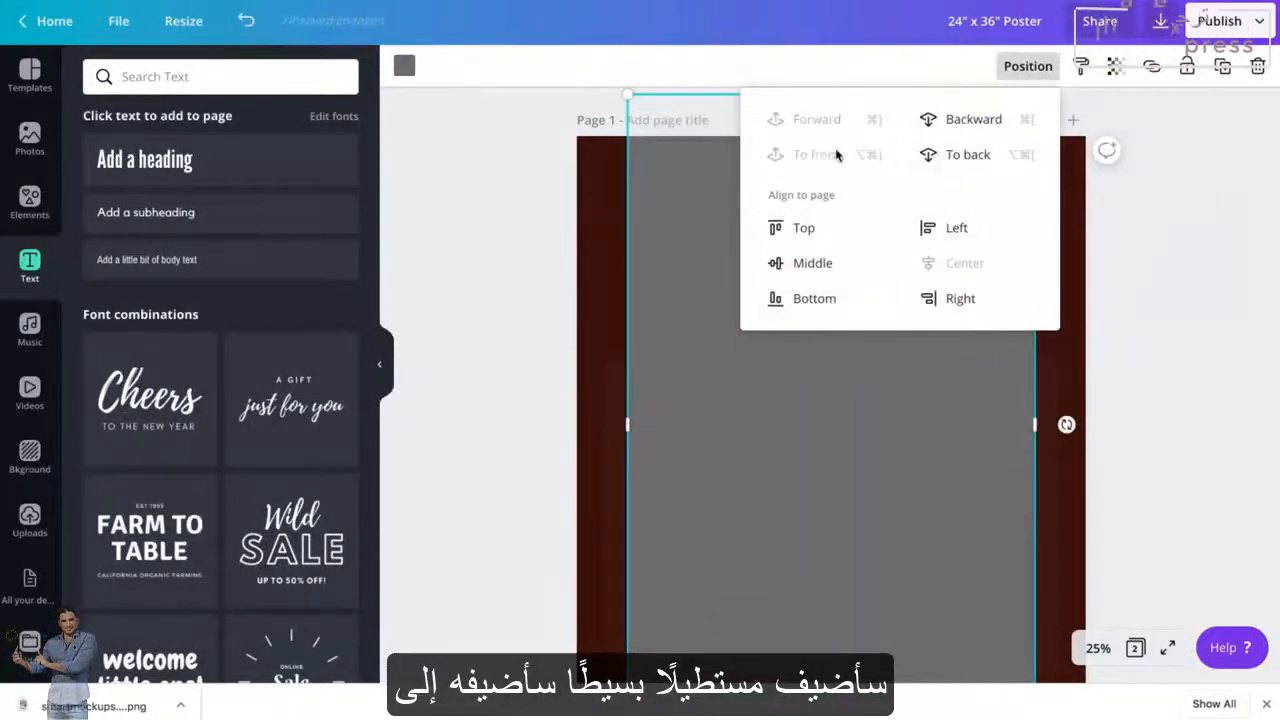
# - Shrink the rectangle to a slim bar slightly wider than the second tagline line and colour it white
pyautogui.click(799, 470)
pyautogui.moveTo(831, 94); pyautogui.dragTo(826, 297)
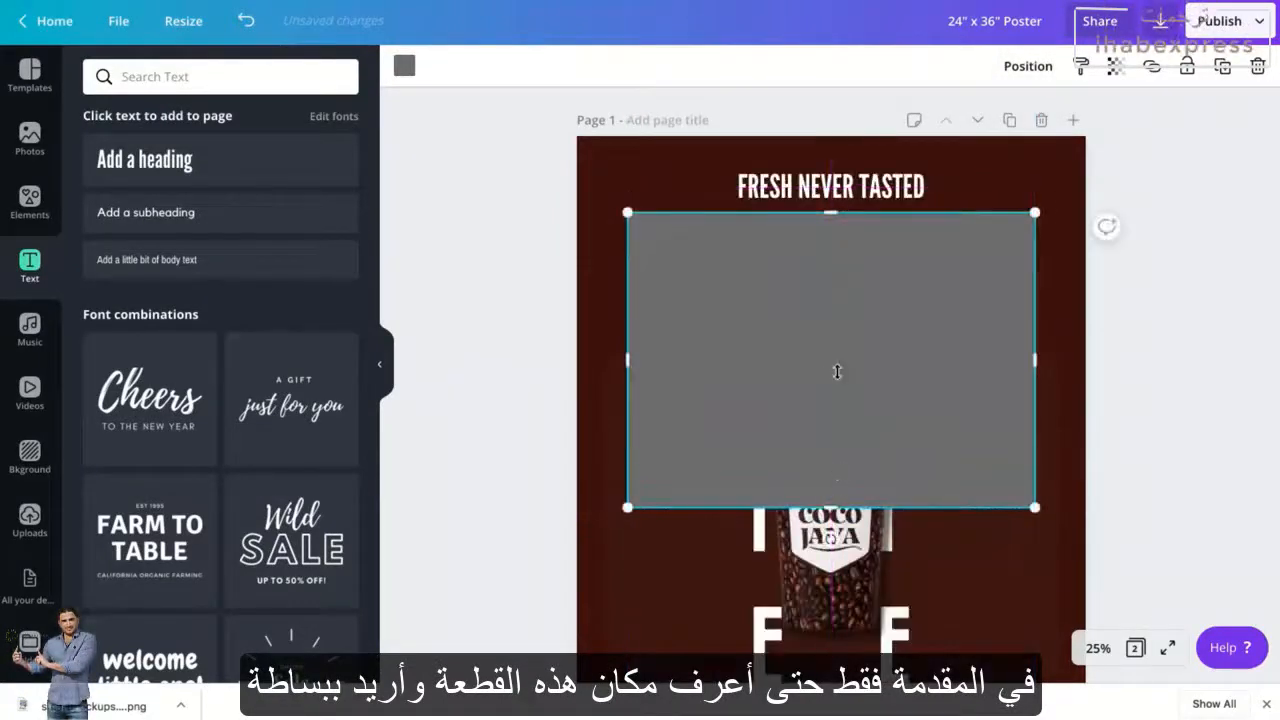
pyautogui.moveTo(837, 372); pyautogui.dragTo(831, 258)
pyautogui.click(404, 65)
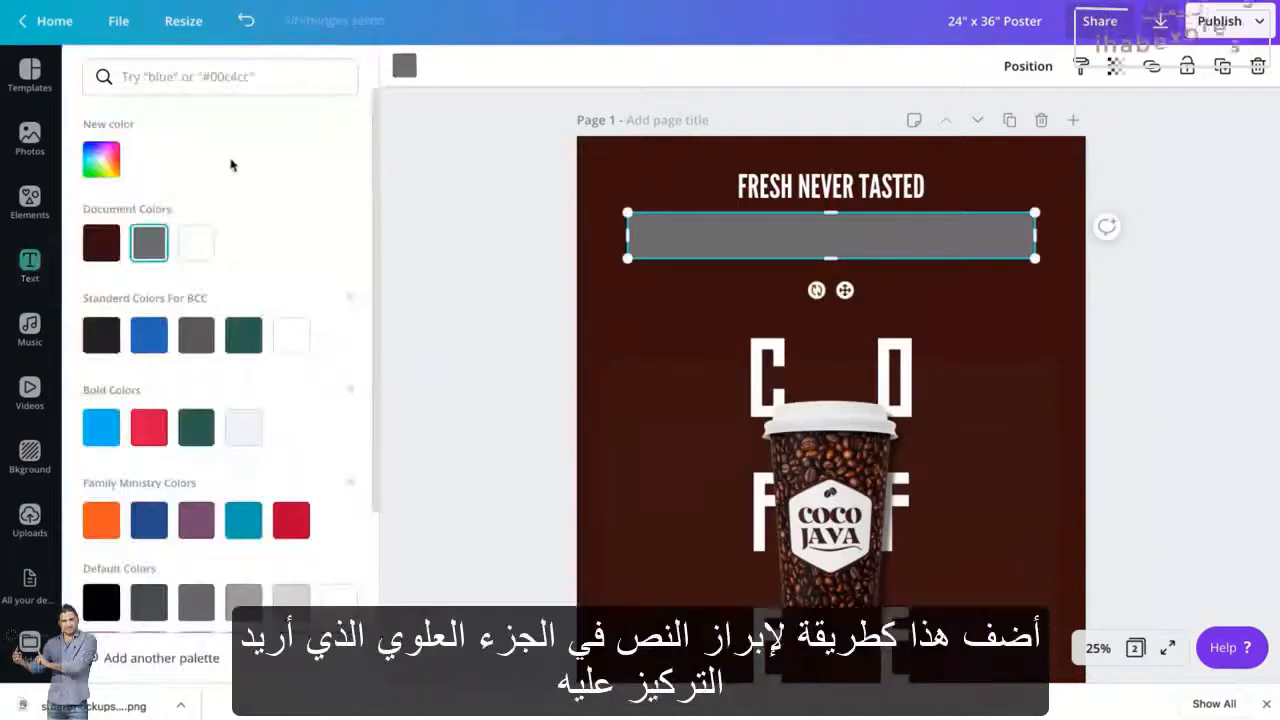
pyautogui.click(196, 243)
pyautogui.moveTo(1028, 238); pyautogui.dragTo(868, 238)
# - Place the white bar over the first tagline line and a duplicate over the second, both centred horizontally on the page
pyautogui.moveTo(776, 248); pyautogui.dragTo(852, 186)
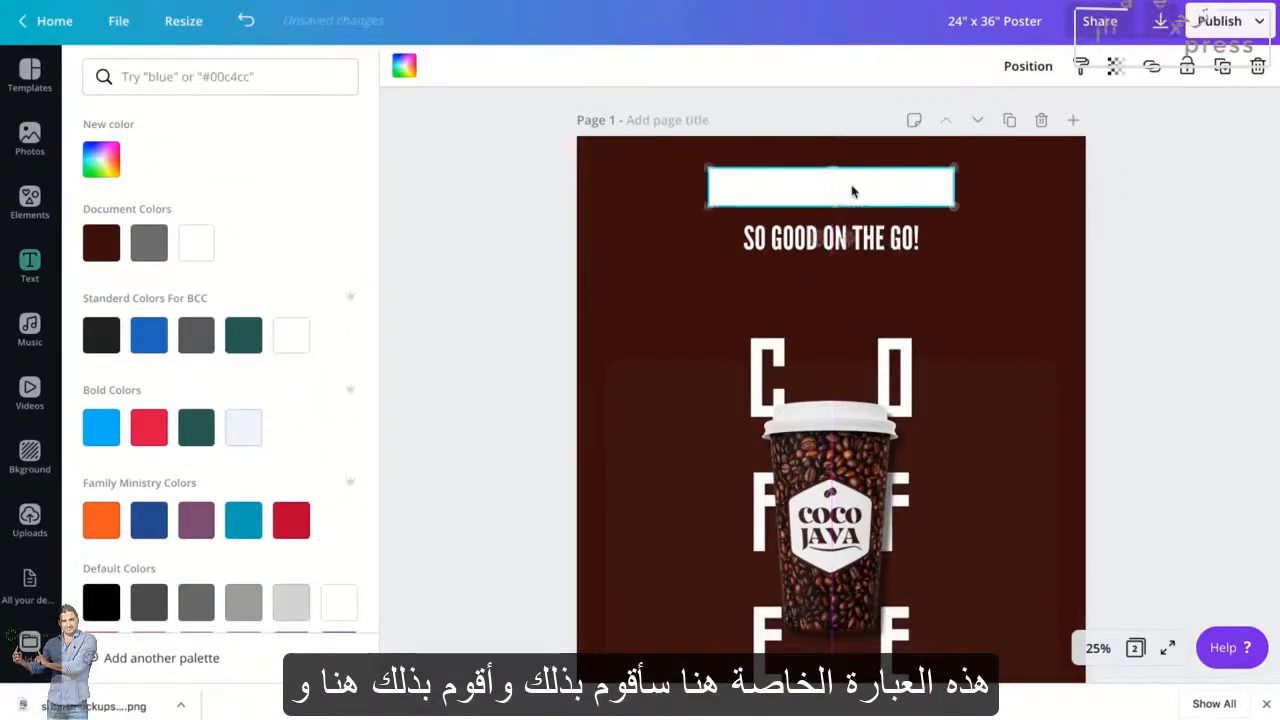
pyautogui.moveTo(903, 197); pyautogui.dragTo(900, 240)
pyautogui.click(1028, 66)
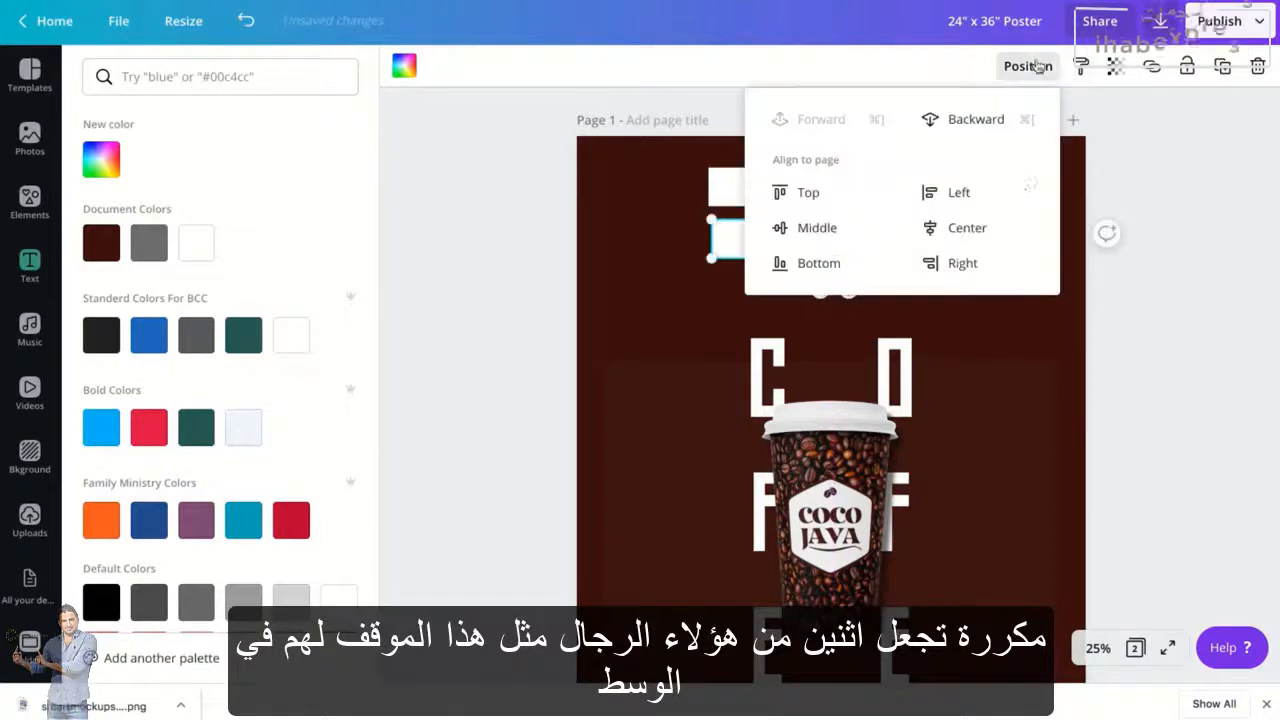
pyautogui.click(985, 240)
pyautogui.click(729, 186)
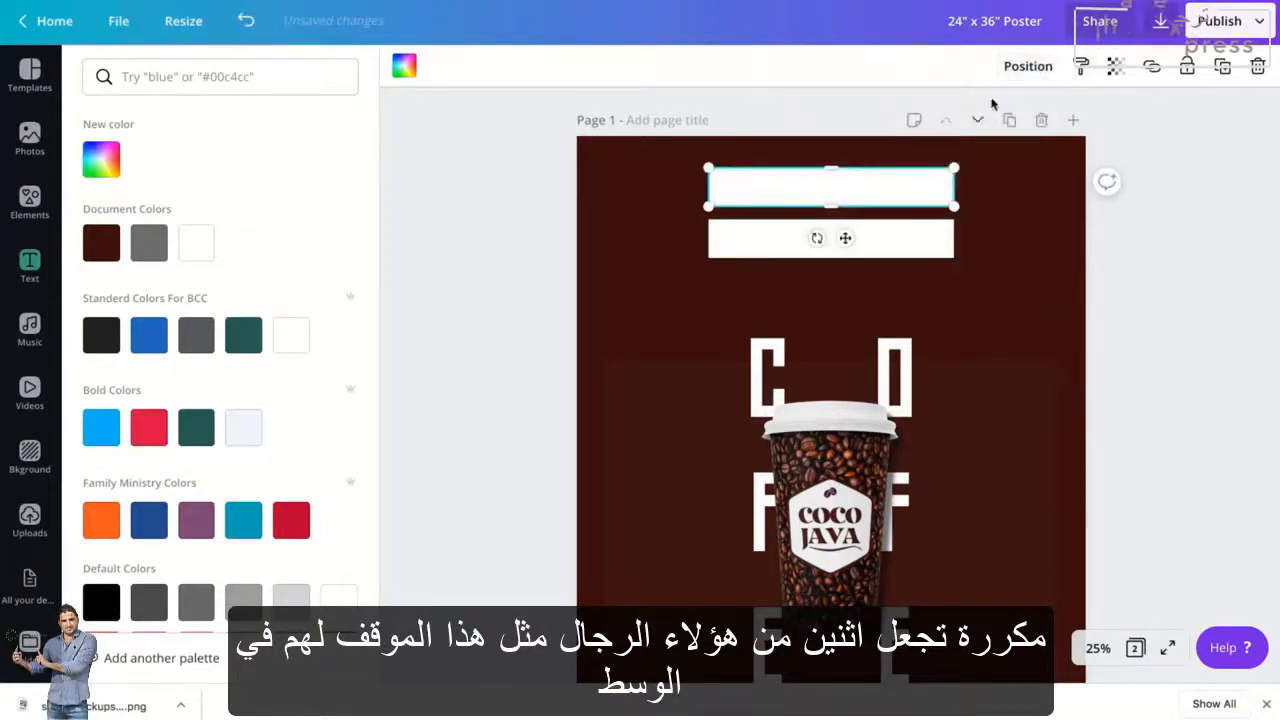
pyautogui.click(1030, 68)
pyautogui.click(646, 250)
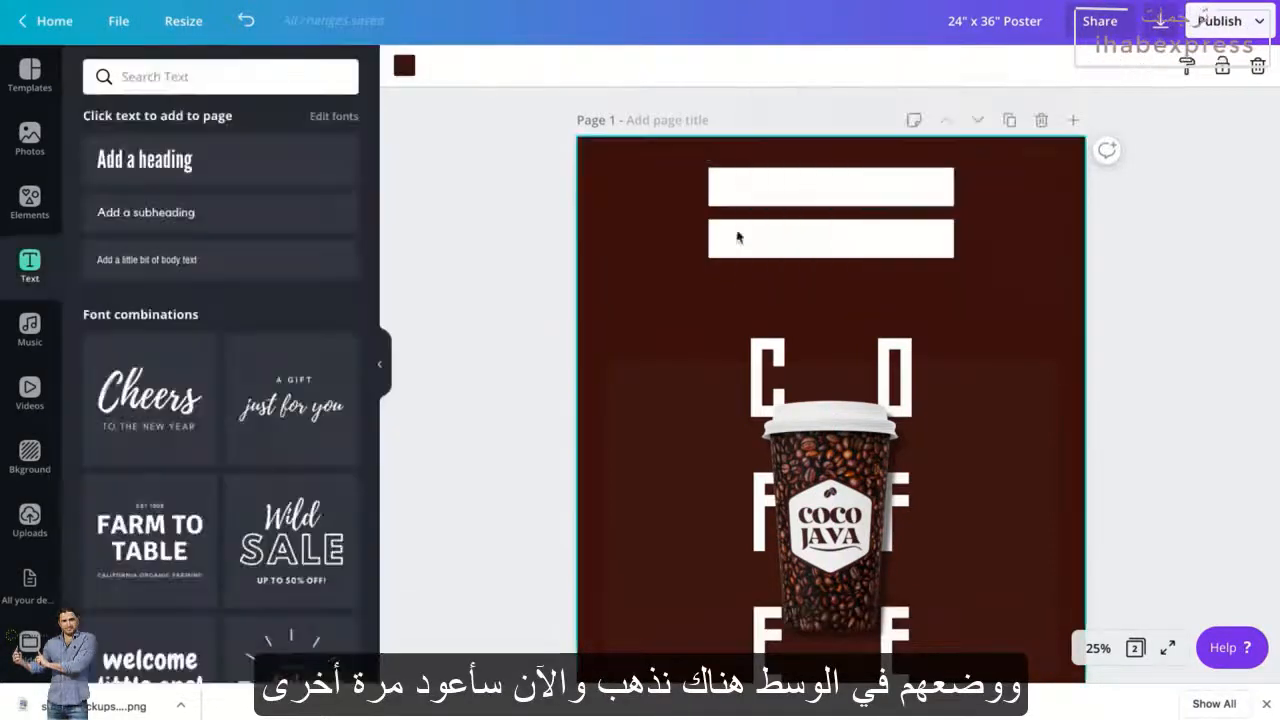
# - Send both white bars backward so they sit behind the tagline text
pyautogui.click(819, 190)
pyautogui.click(1024, 70)
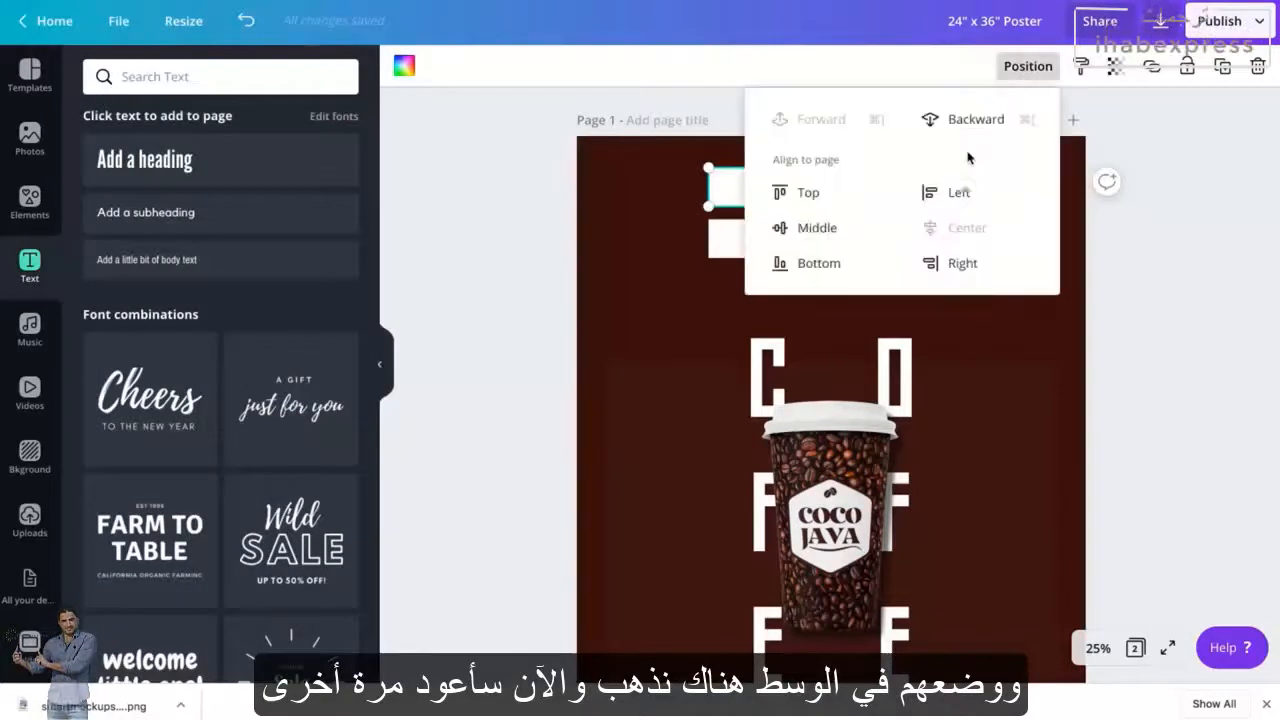
pyautogui.click(724, 240)
pyautogui.click(1028, 66)
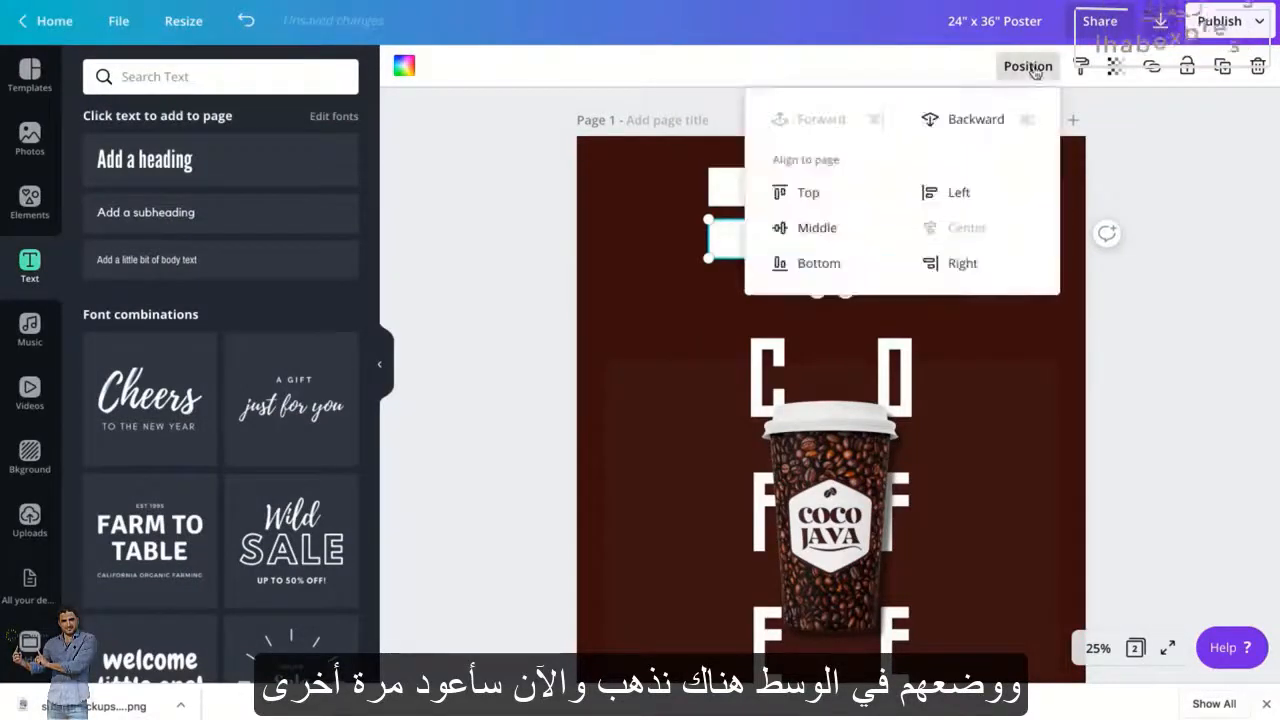
pyautogui.click(988, 128)
pyautogui.click(610, 172)
# - Recolour both tagline lines with the poster's dark brown background colour
pyautogui.click(764, 178)
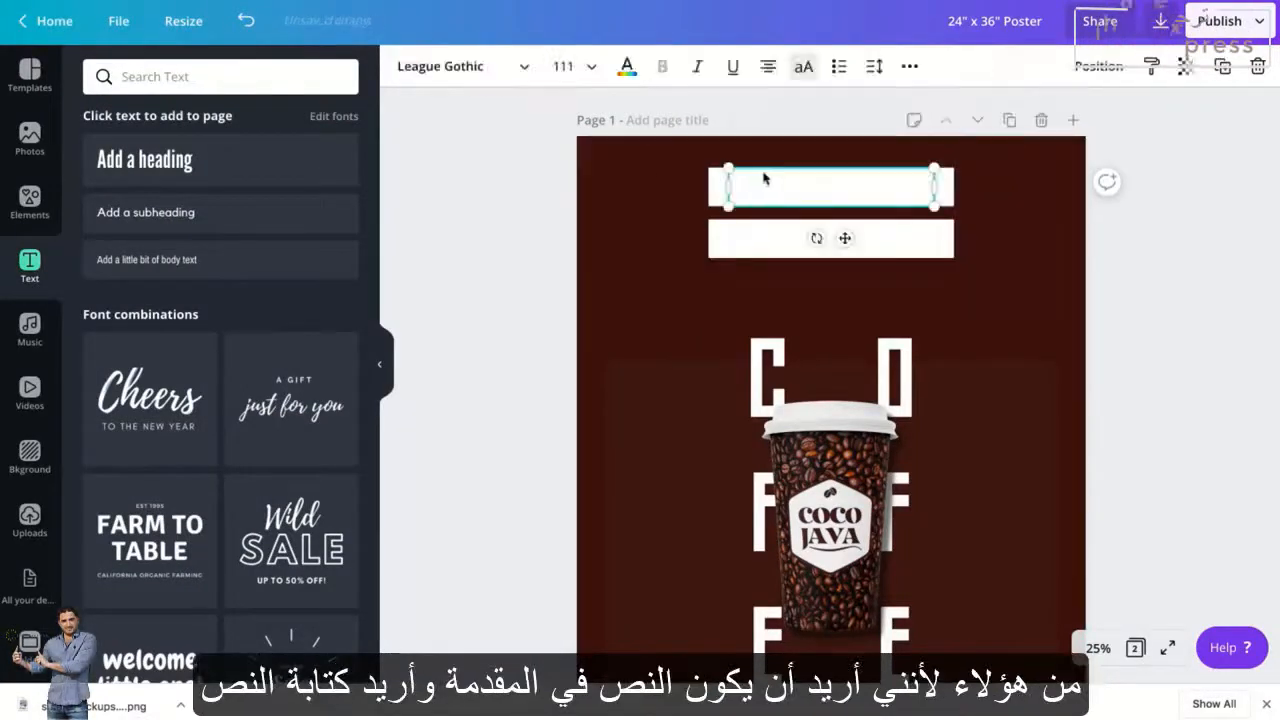
pyautogui.click(627, 66)
pyautogui.click(101, 242)
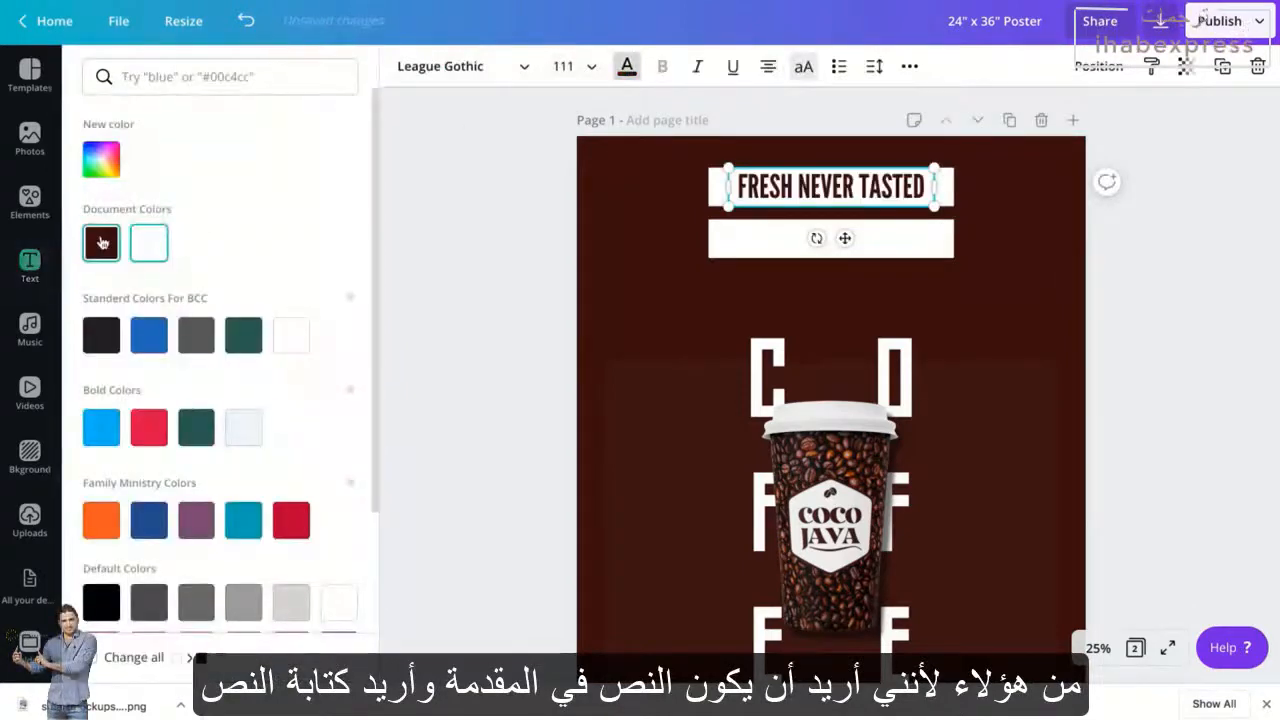
pyautogui.click(886, 237)
pyautogui.click(628, 68)
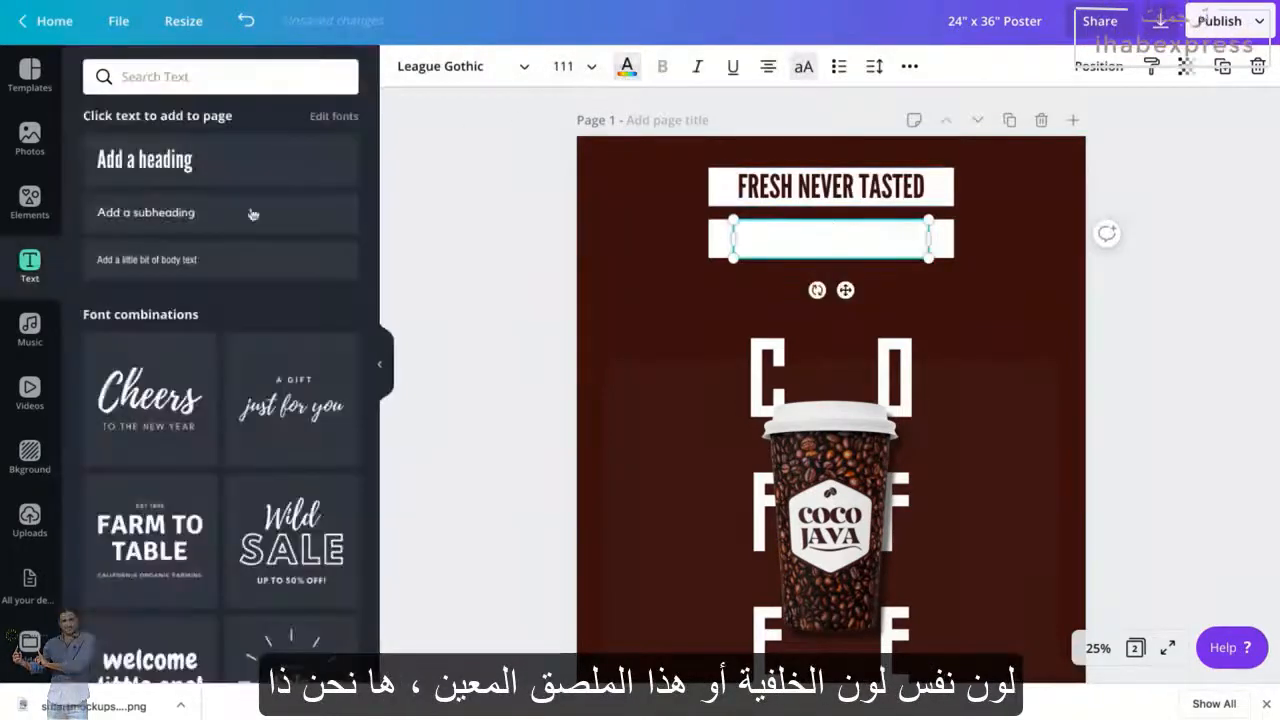
pyautogui.click(627, 66)
pyautogui.click(101, 242)
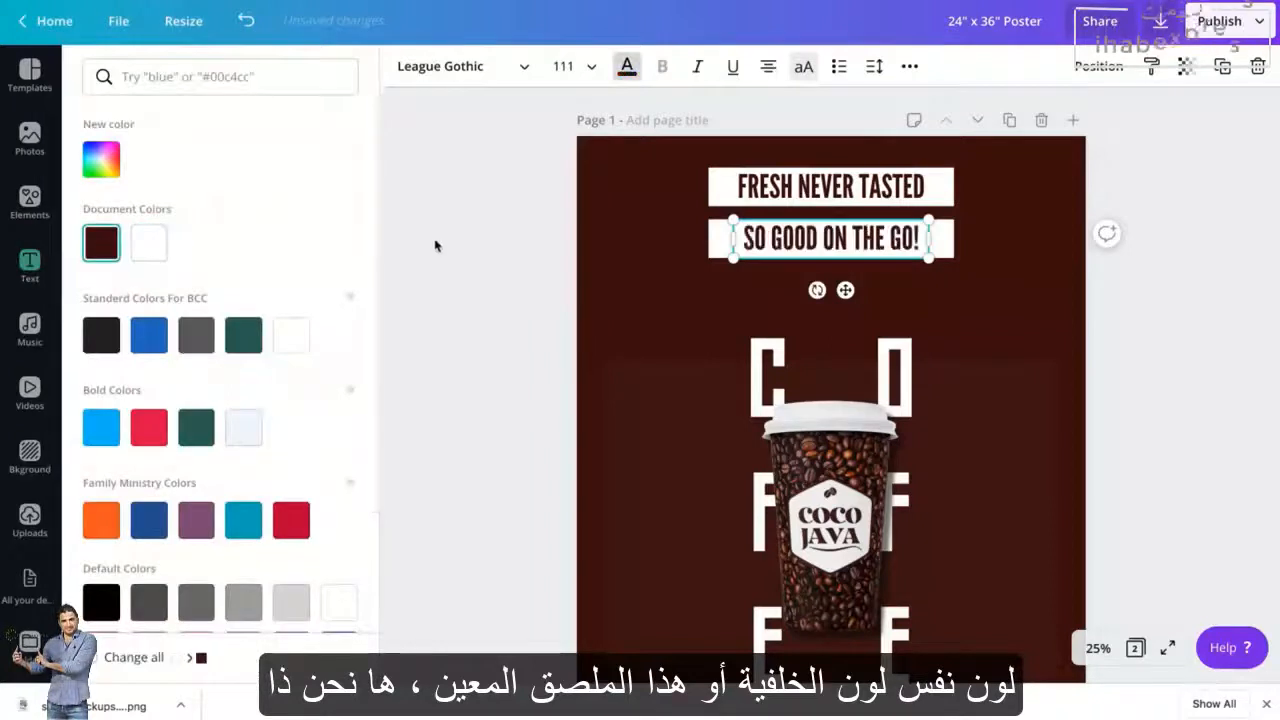
pyautogui.click(862, 238)
pyautogui.click(1012, 214)
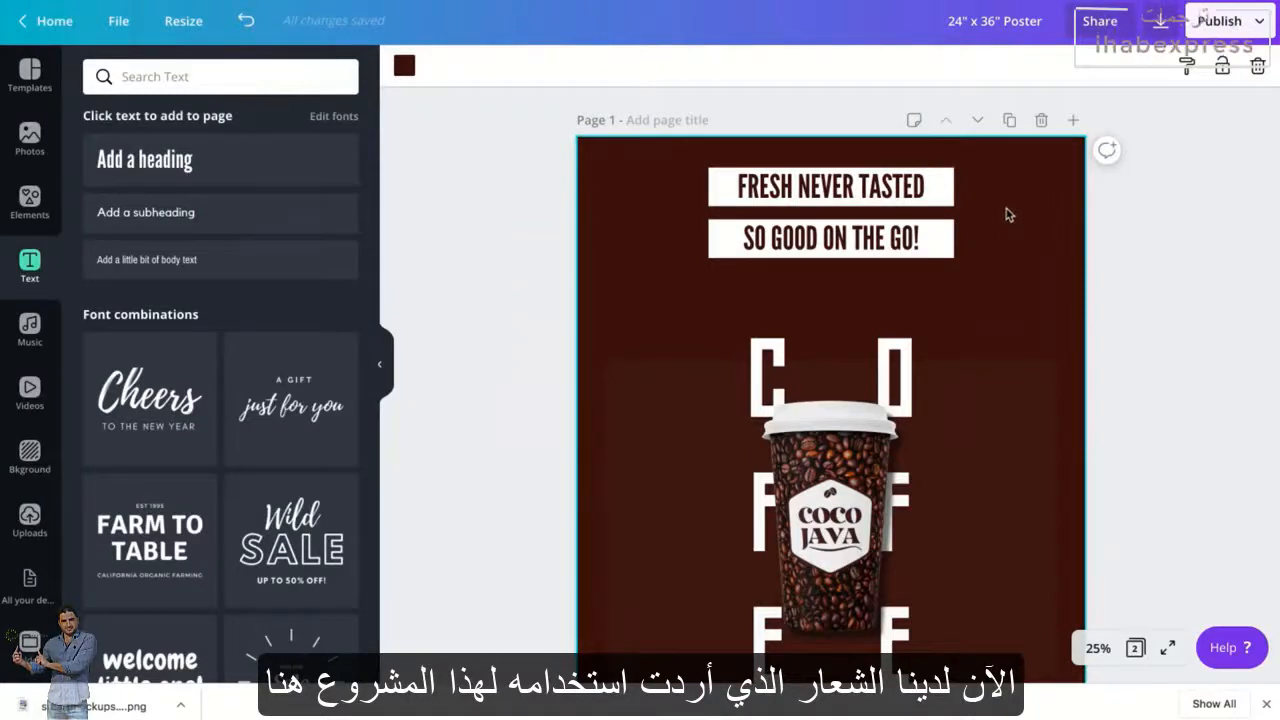
# - Group the tagline lines with their white bars and enlarge the group slightly, keeping it centred near the poster's top
pyautogui.moveTo(1000, 189); pyautogui.dragTo(880, 283)
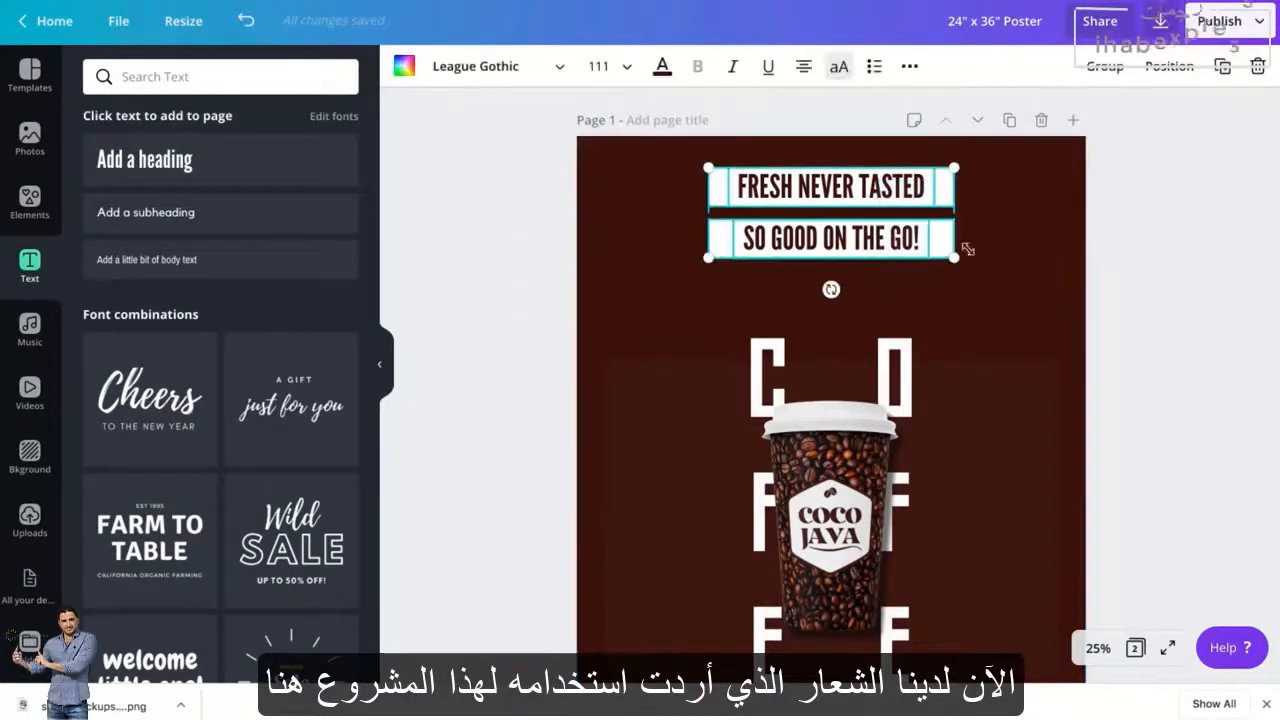
pyautogui.click(1104, 68)
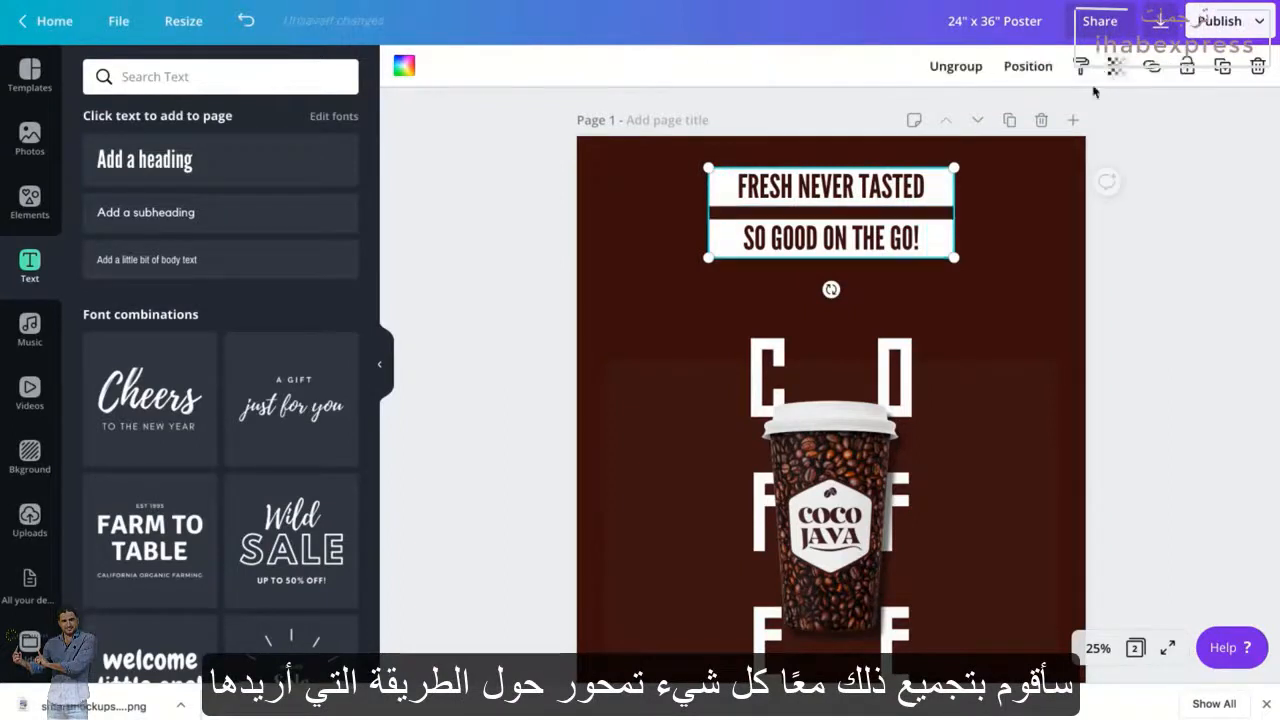
pyautogui.moveTo(955, 257); pyautogui.dragTo(894, 249)
pyautogui.click(900, 245)
pyautogui.click(951, 322)
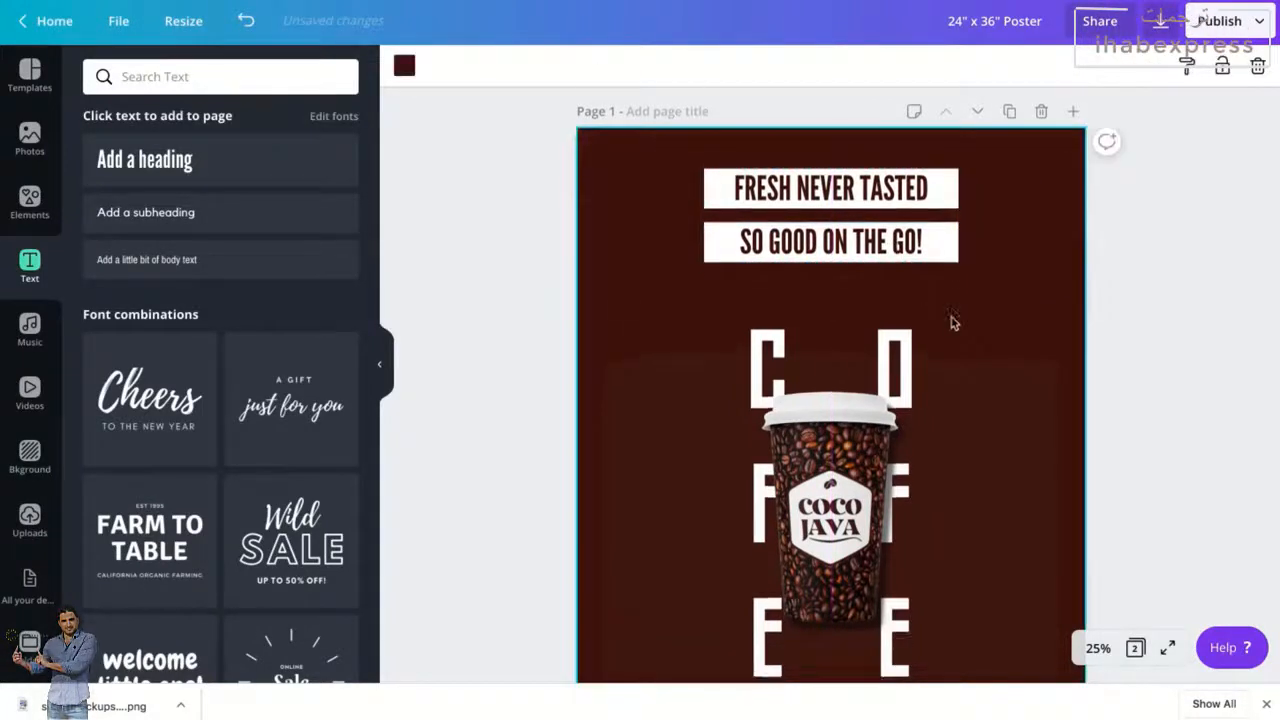
pyautogui.scroll(-1, 951, 322)
pyautogui.click(1097, 648)
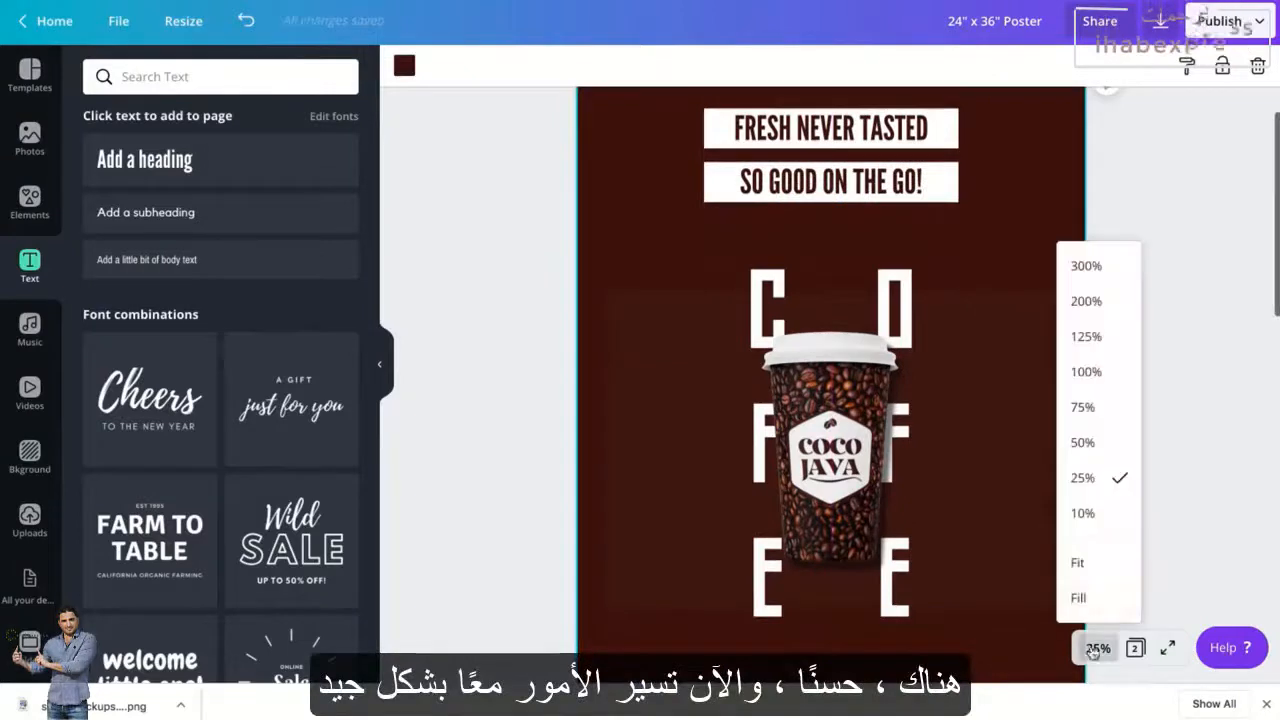
pyautogui.click(1097, 562)
pyautogui.click(1100, 649)
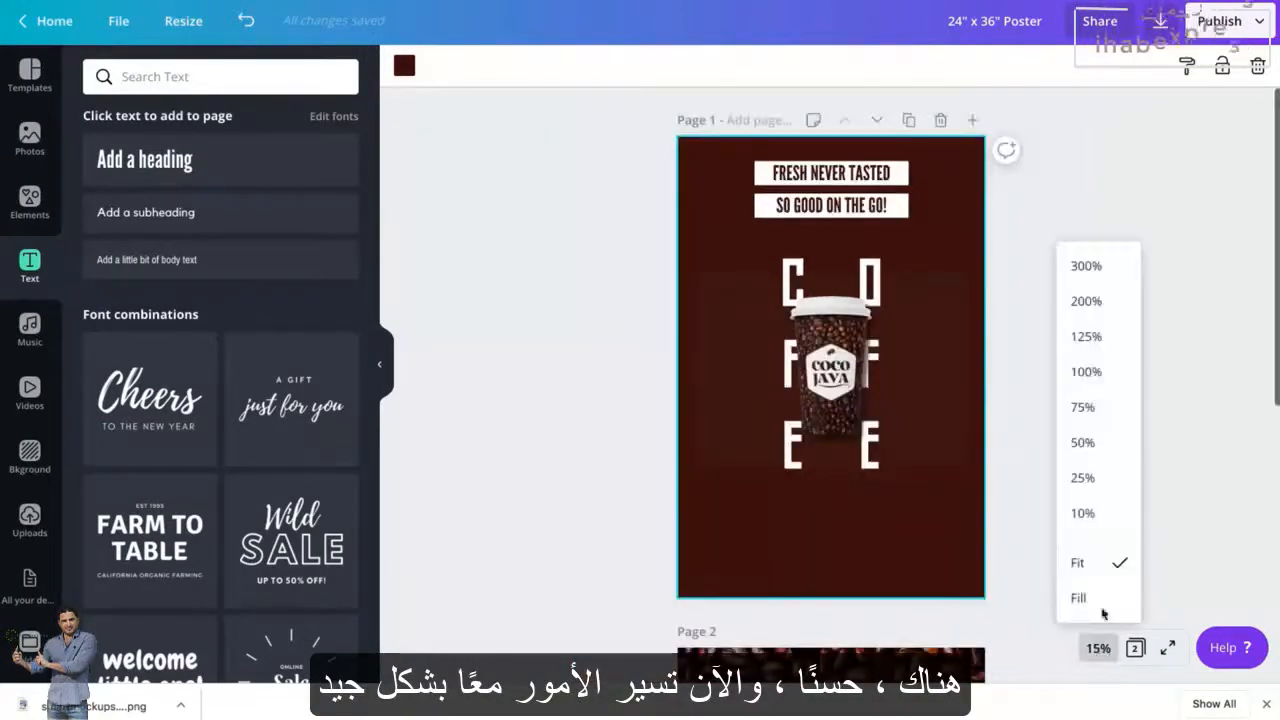
pyautogui.click(1104, 479)
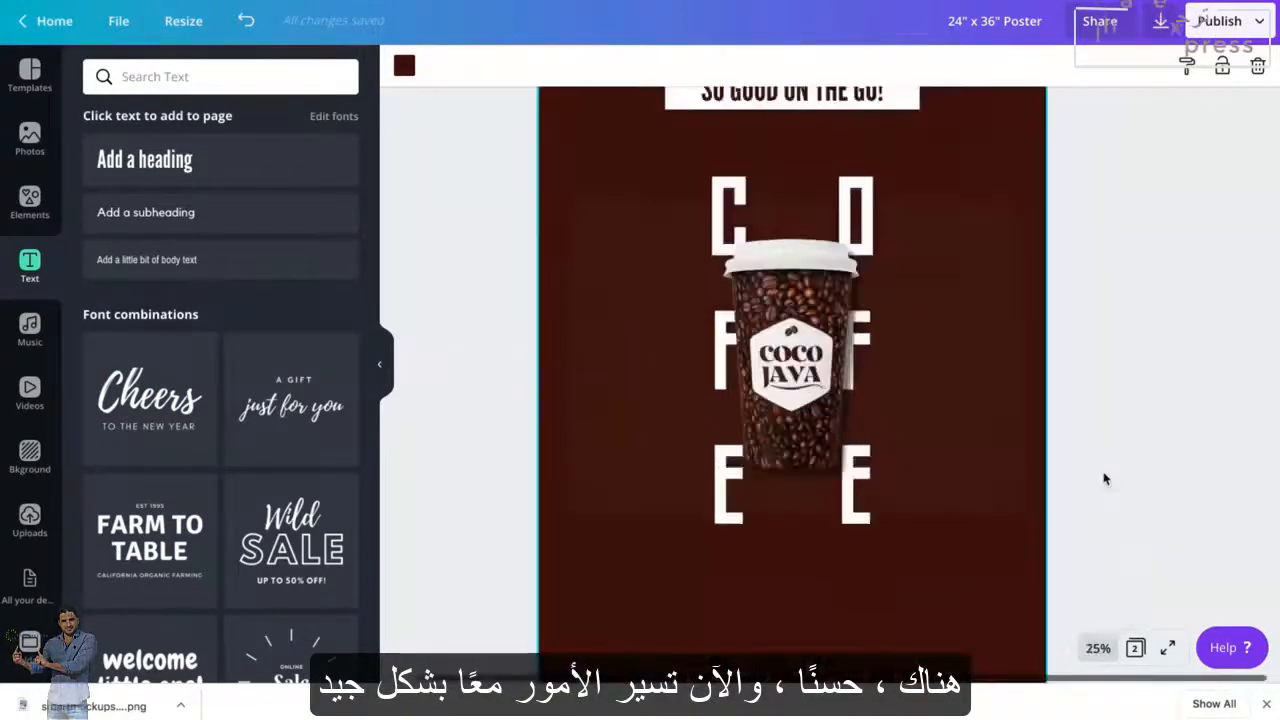
# - Shrink the grouped tagline and its white bars slightly and centre the group horizontally on the page
pyautogui.click(1098, 650)
pyautogui.click(1100, 572)
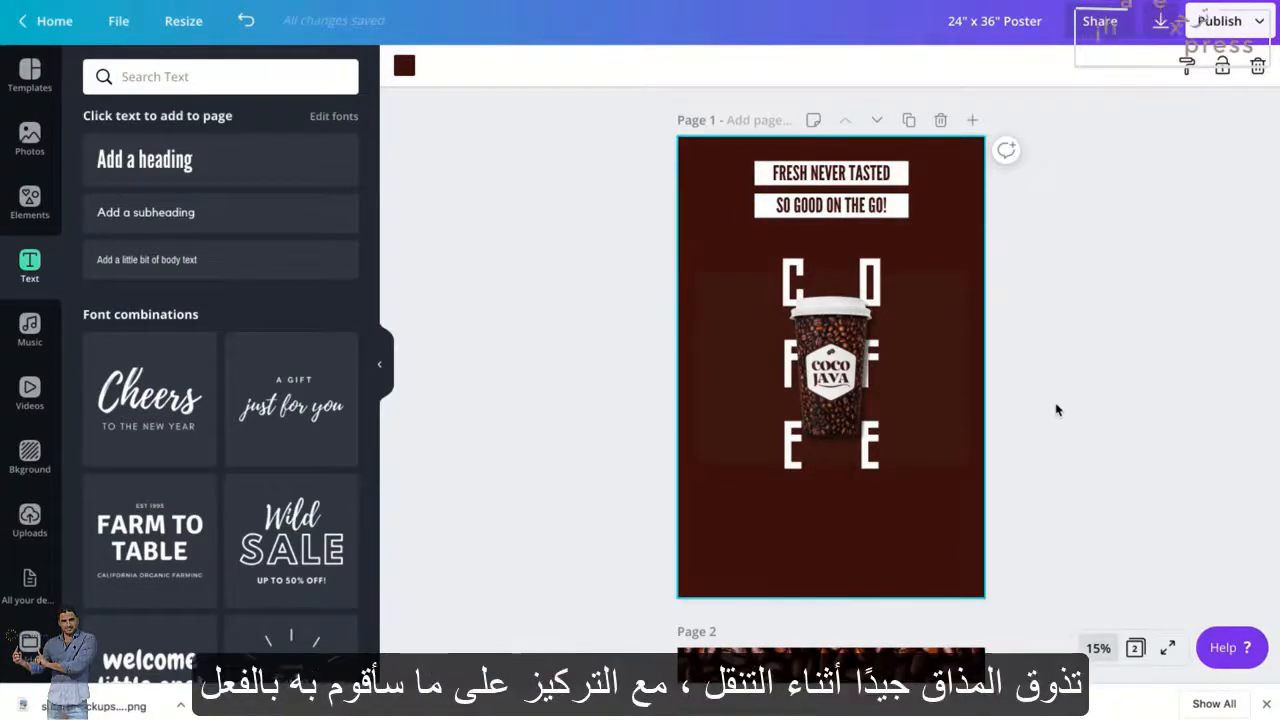
pyautogui.click(893, 207)
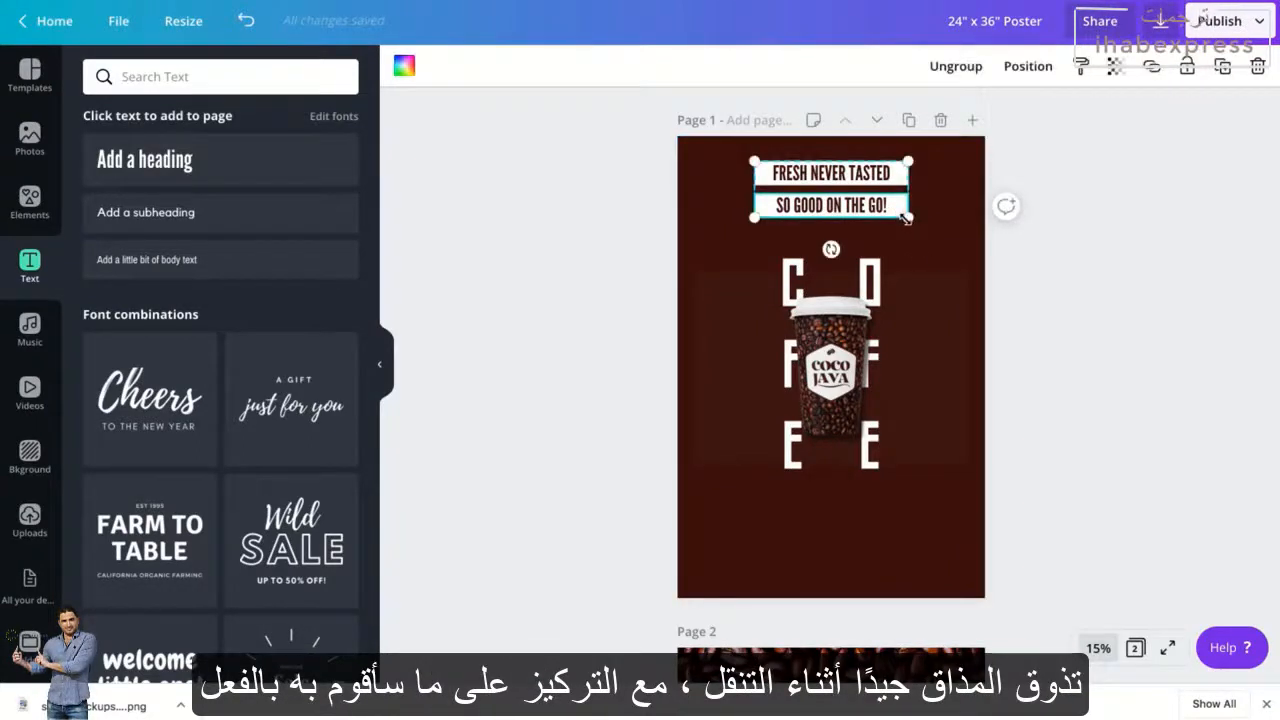
pyautogui.moveTo(905, 218); pyautogui.dragTo(896, 210)
pyautogui.click(1027, 66)
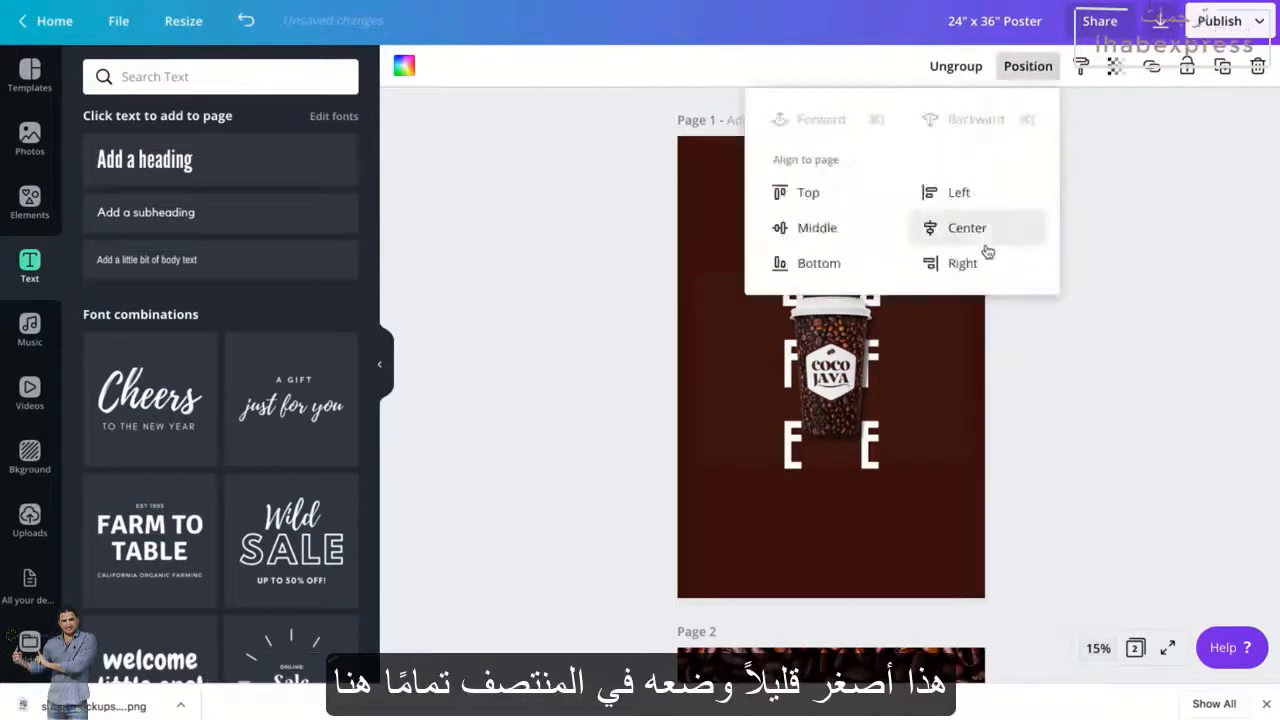
pyautogui.click(986, 229)
pyautogui.click(1058, 340)
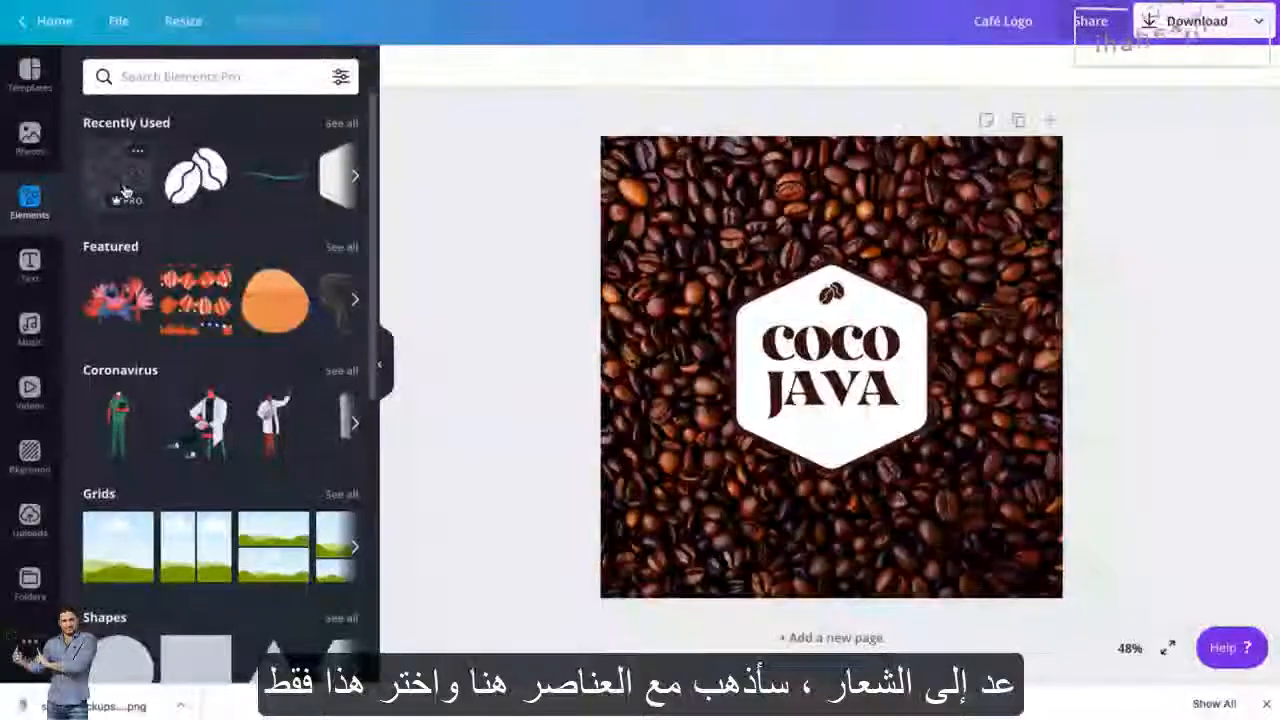
# - In the Café Logo design, cover the whole page with the recently used leaf line pattern, coloured white
pyautogui.click(124, 190)
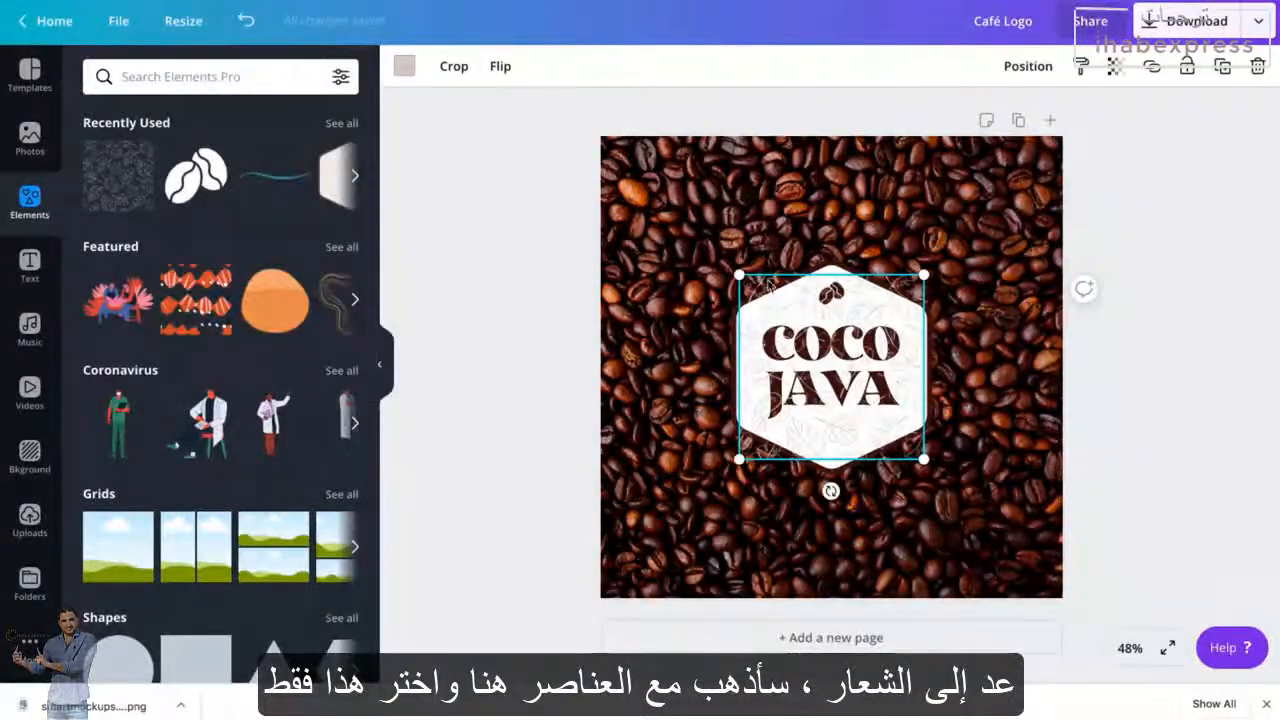
pyautogui.moveTo(736, 273); pyautogui.dragTo(572, 107)
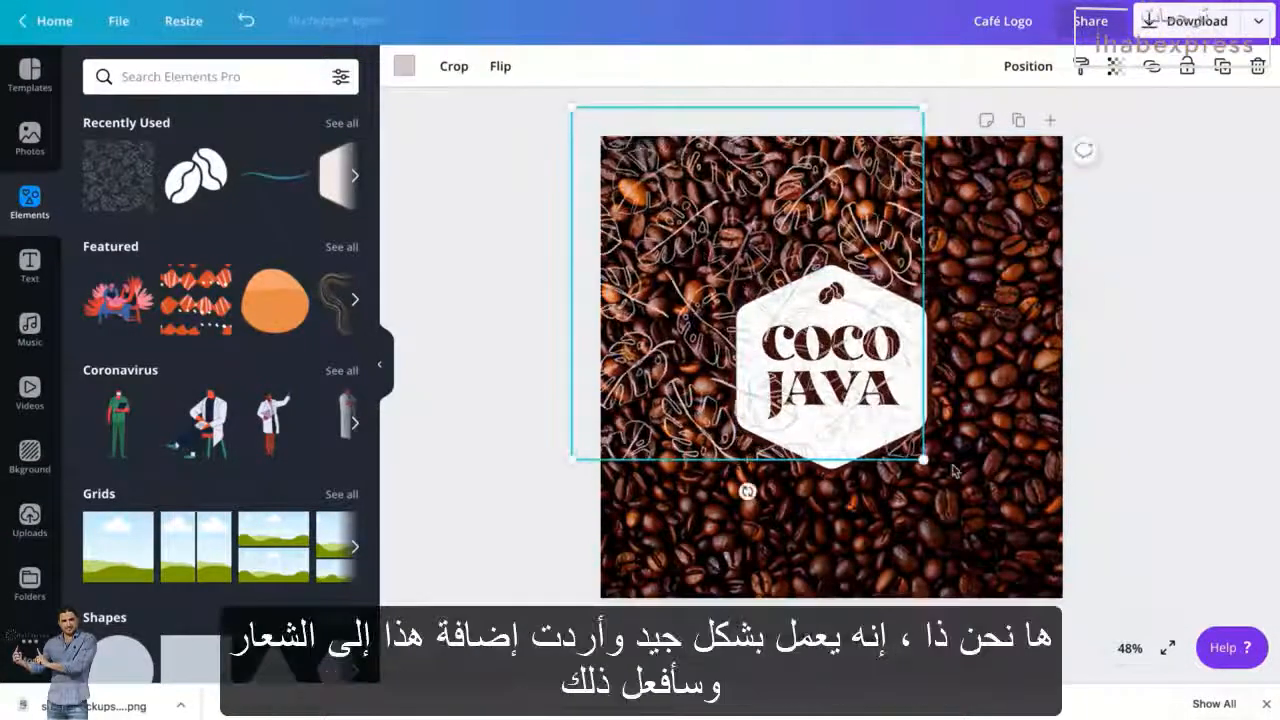
pyautogui.moveTo(922, 459); pyautogui.dragTo(1083, 590)
pyautogui.moveTo(1087, 598); pyautogui.dragTo(1087, 598)
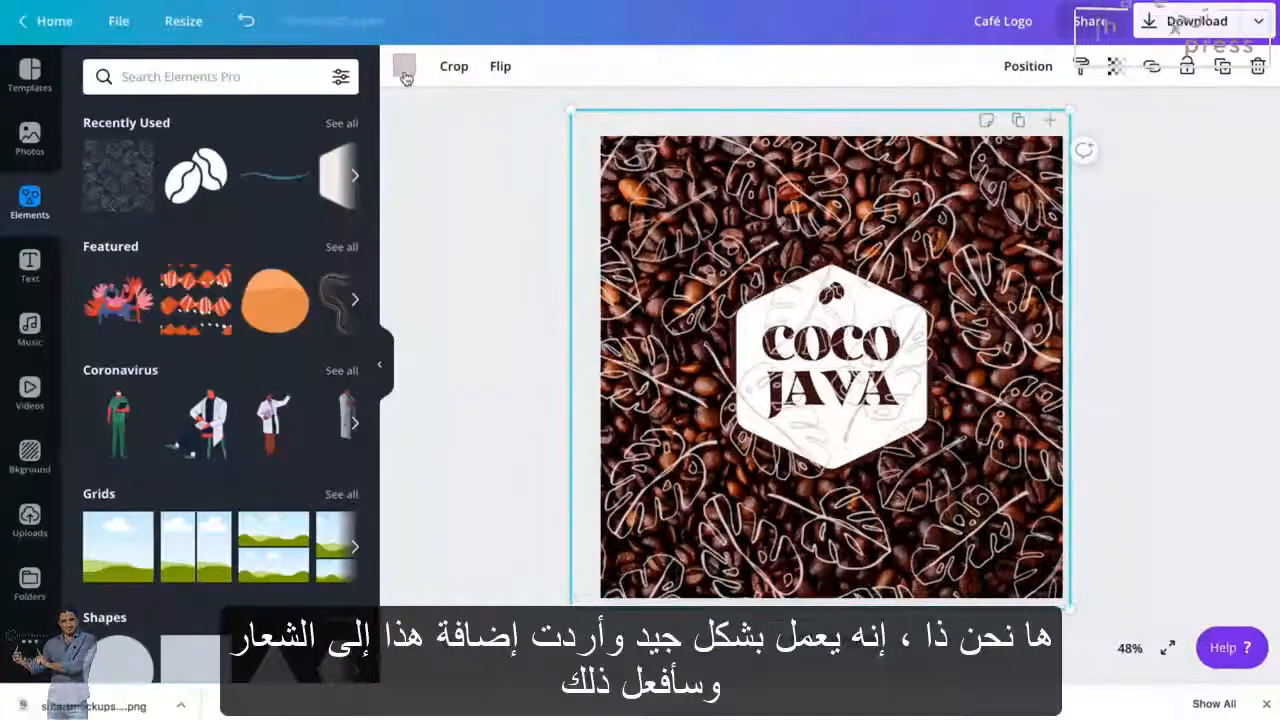
pyautogui.click(404, 68)
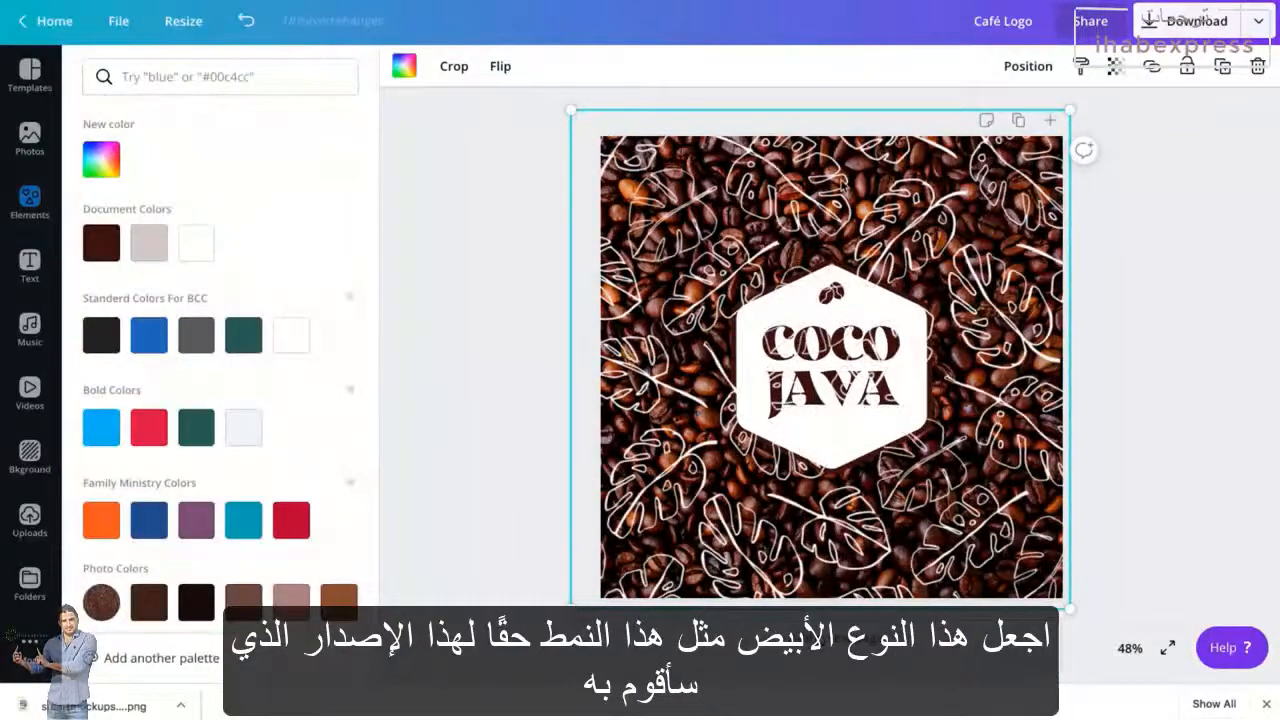
pyautogui.moveTo(841, 175); pyautogui.dragTo(852, 180)
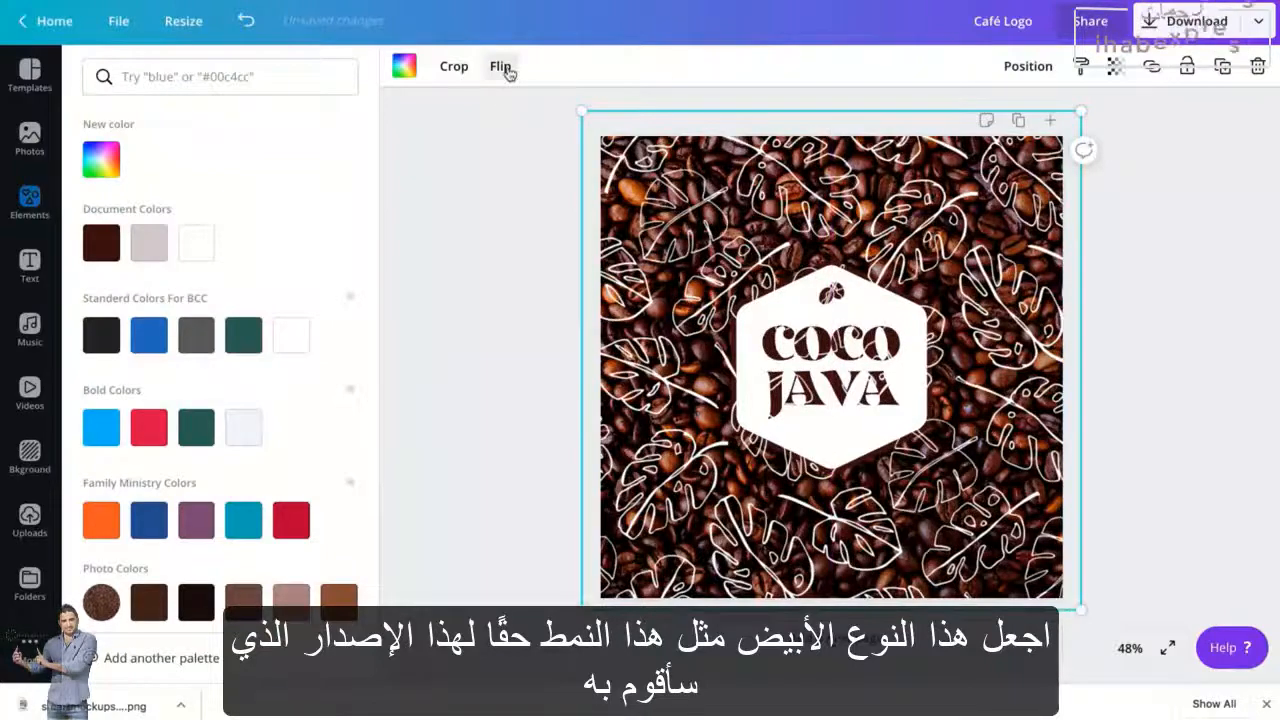
# - Centre the leaf pattern vertically on the page and send it backward behind the white COCO JAVA hexagon
pyautogui.click(1028, 66)
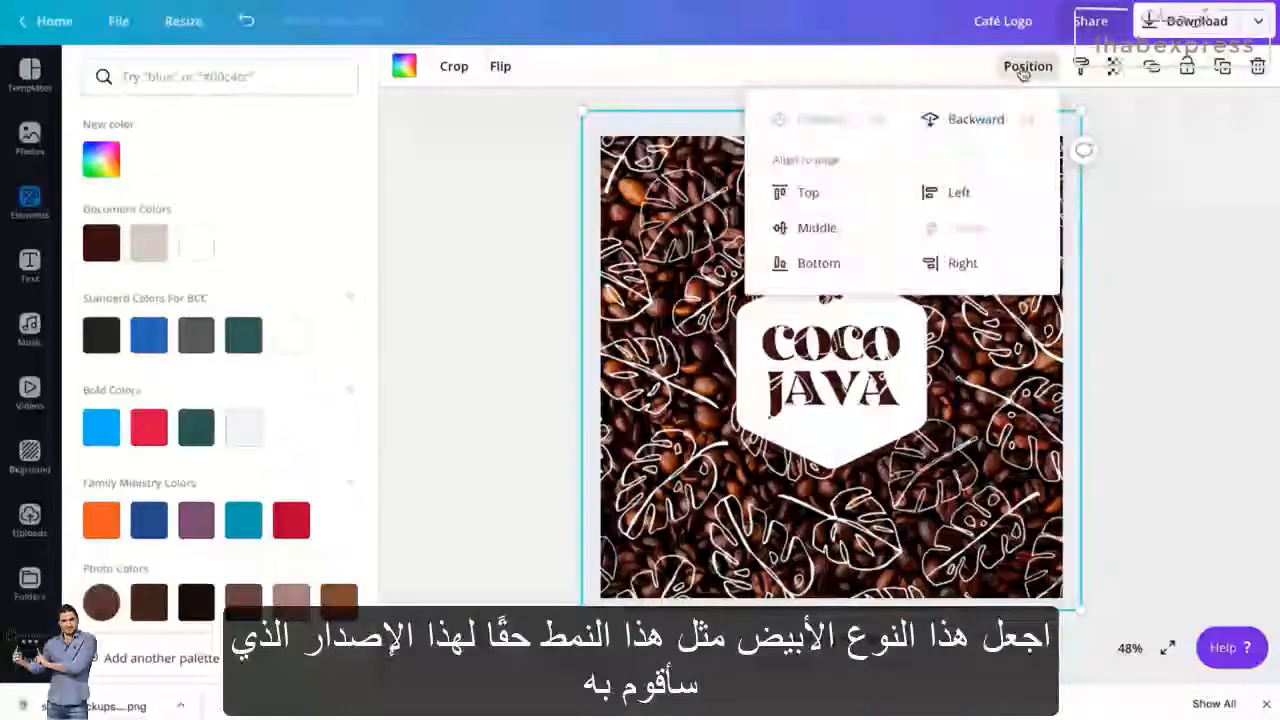
pyautogui.click(822, 228)
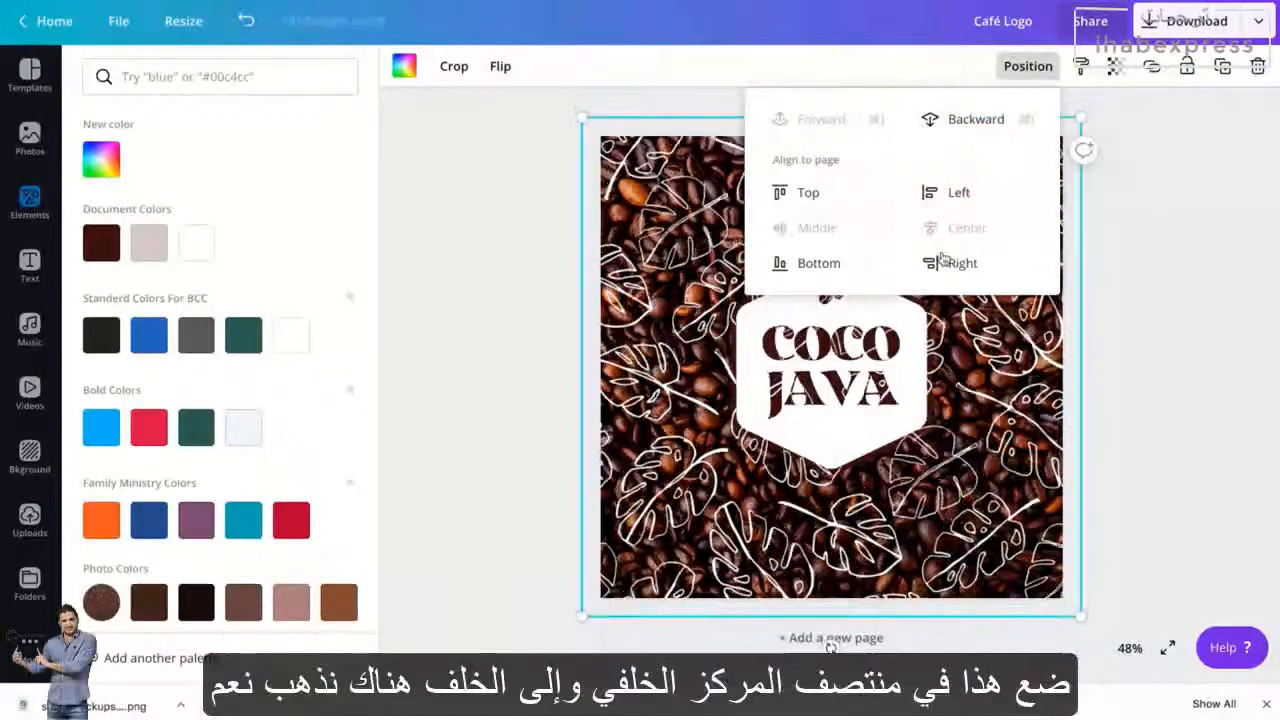
pyautogui.click(980, 120)
pyautogui.click(477, 330)
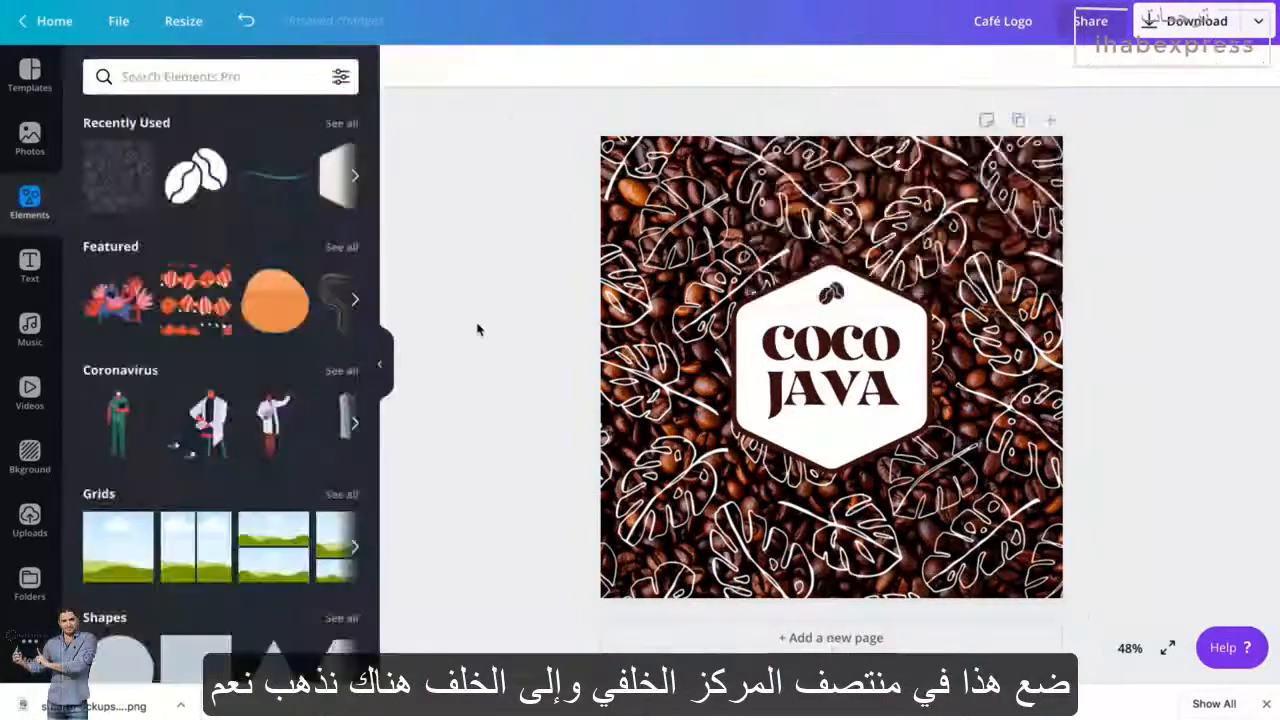
# - Save the leaf-patterned logo design and publish it to Smartmockups
pyautogui.click(118, 21)
pyautogui.click(126, 271)
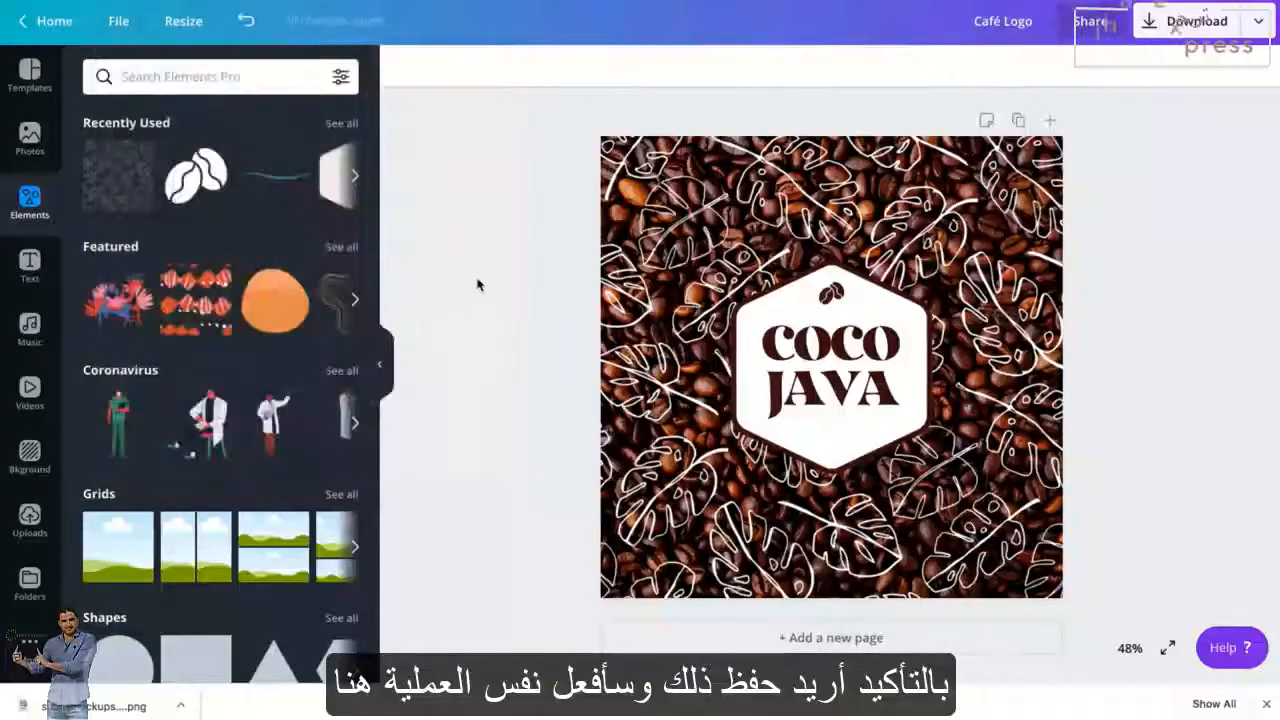
pyautogui.click(1257, 21)
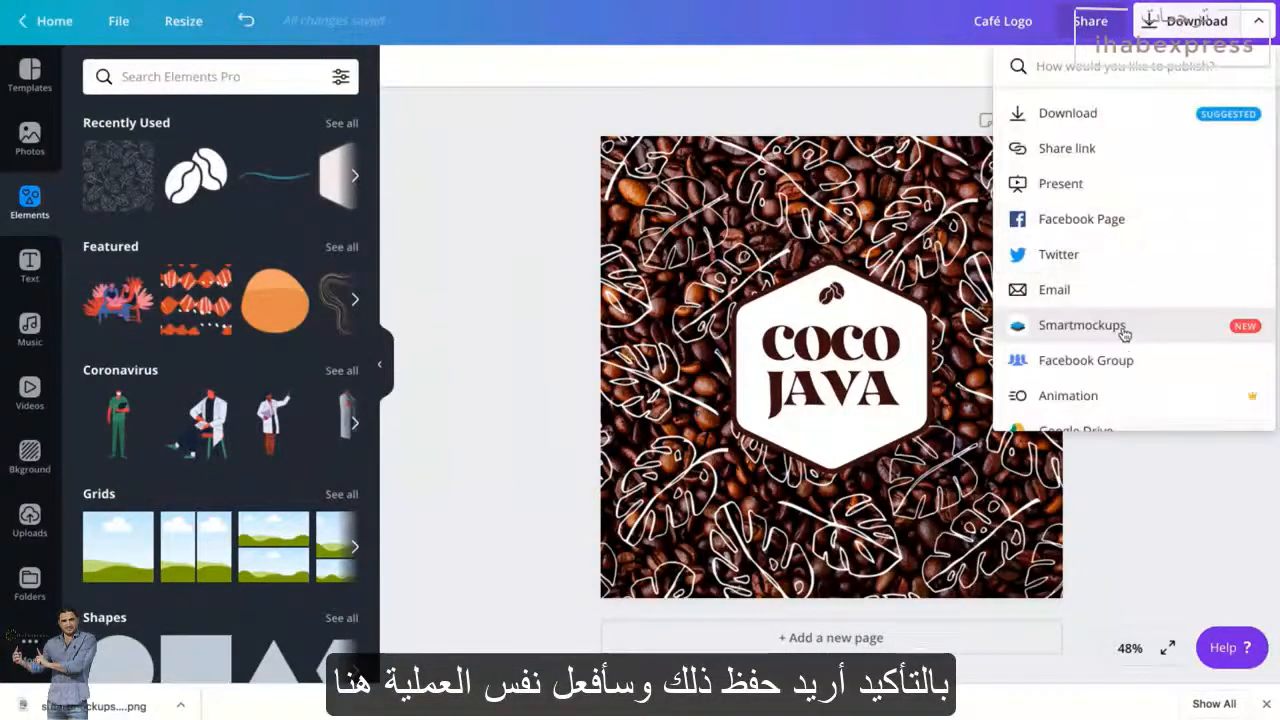
pyautogui.click(1124, 330)
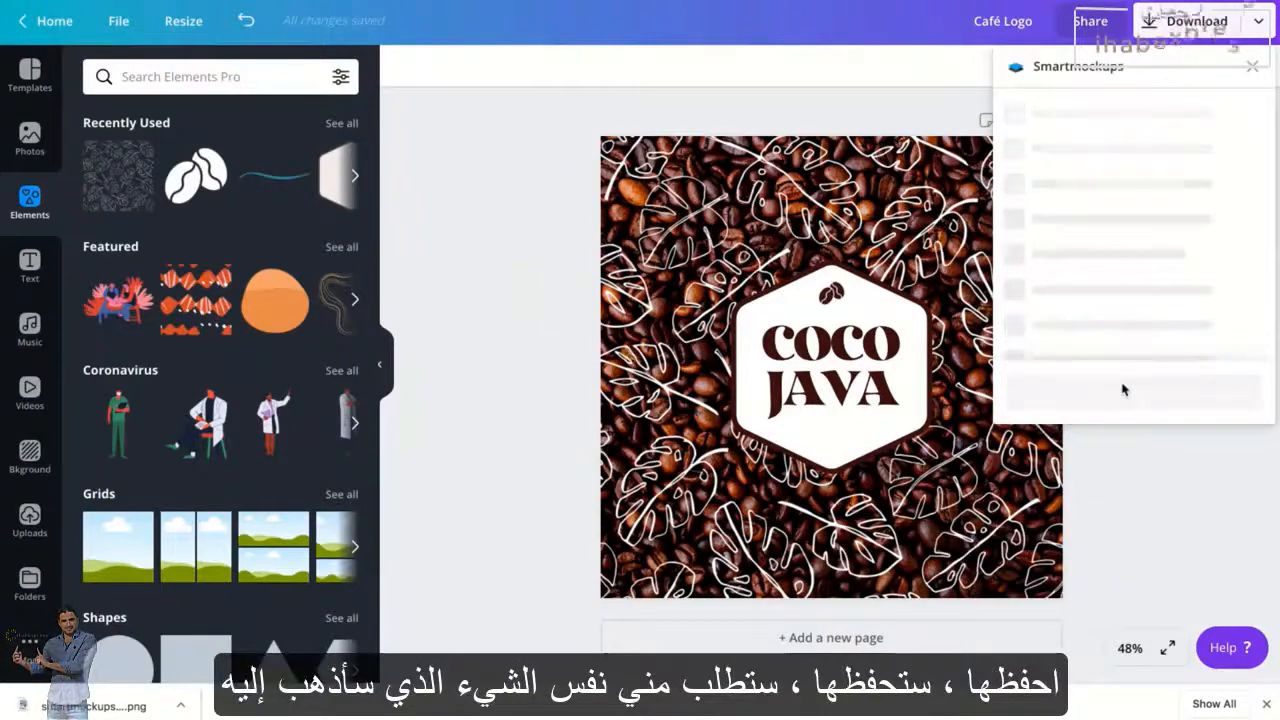
pyautogui.click(1140, 134)
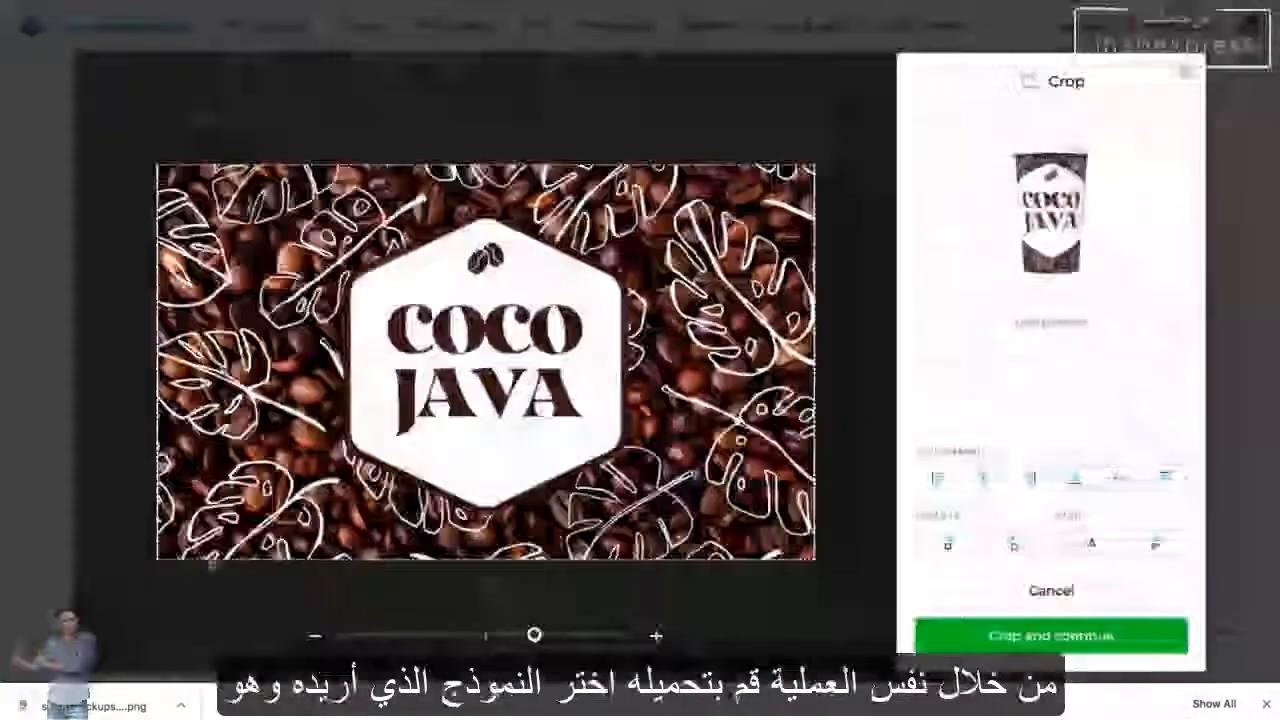
# - Crop the leaf-patterned logo onto the 16oz cup mockup in Smartmockups and download the mockup at High quality, 1920x1344
pyautogui.click(1051, 636)
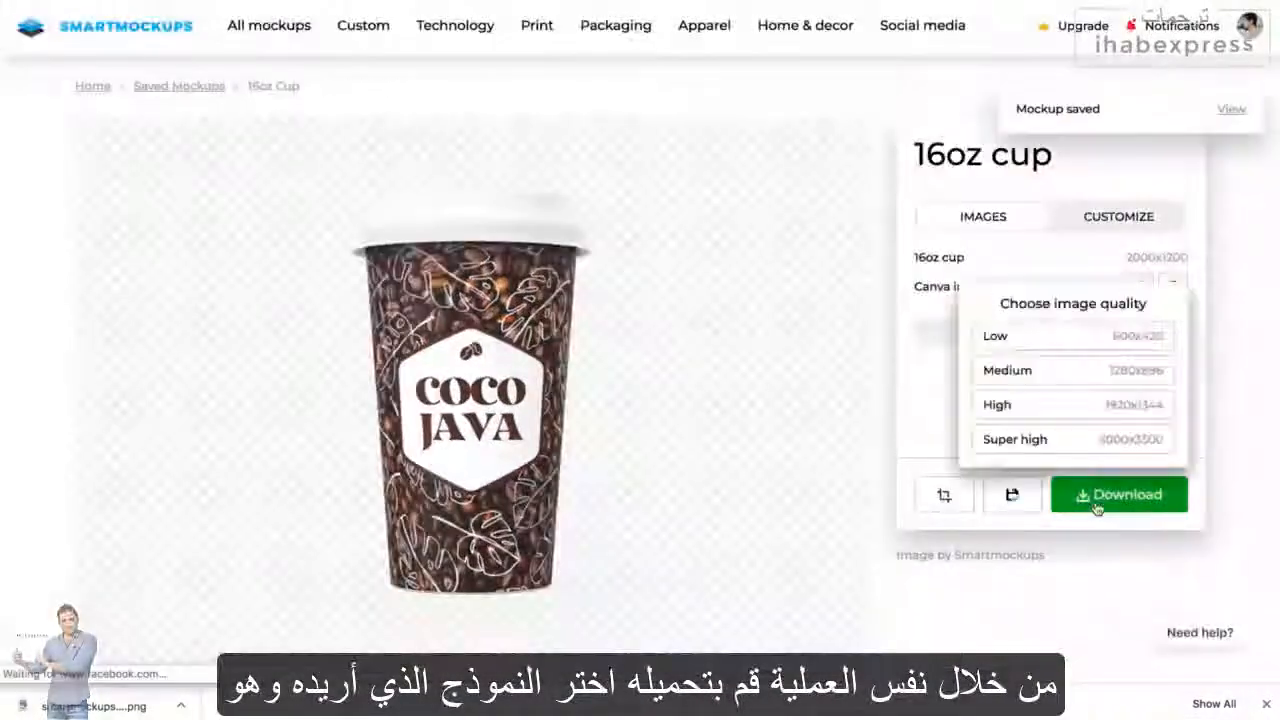
pyautogui.click(1106, 403)
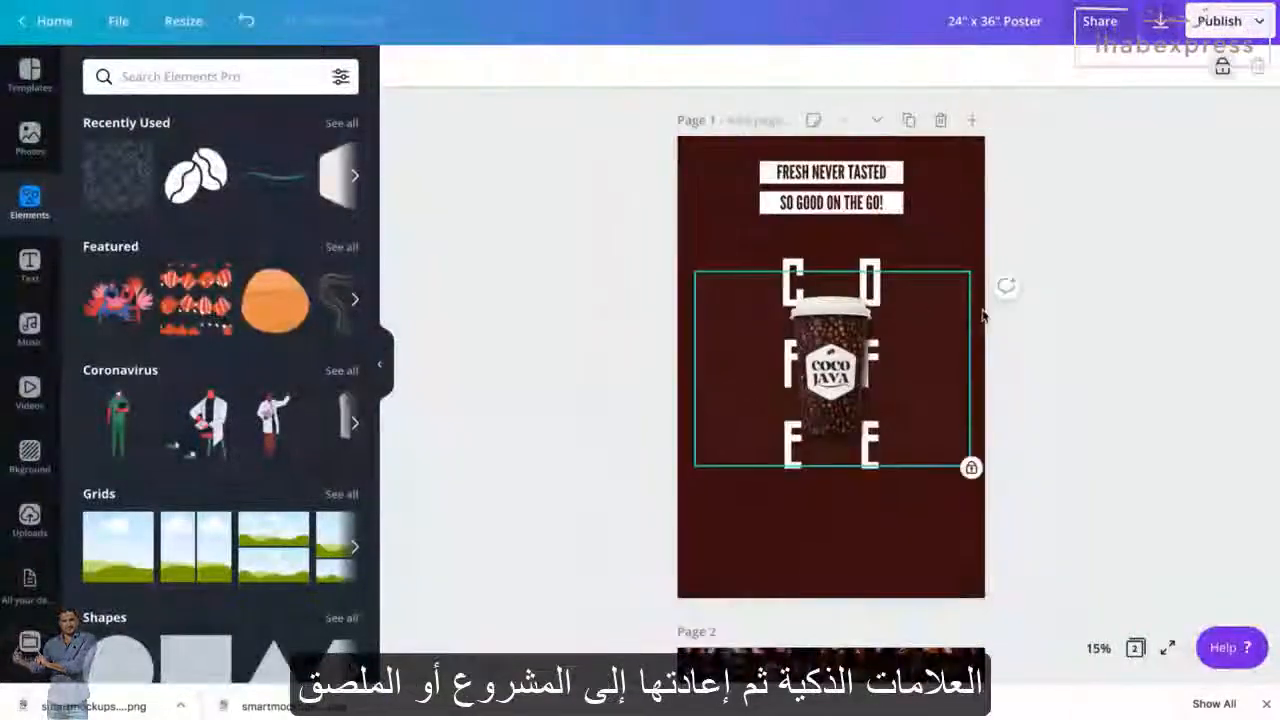
# - Back in the Canva poster, unlock and ungroup the cup, and copy the cup image's filter code
pyautogui.click(1222, 67)
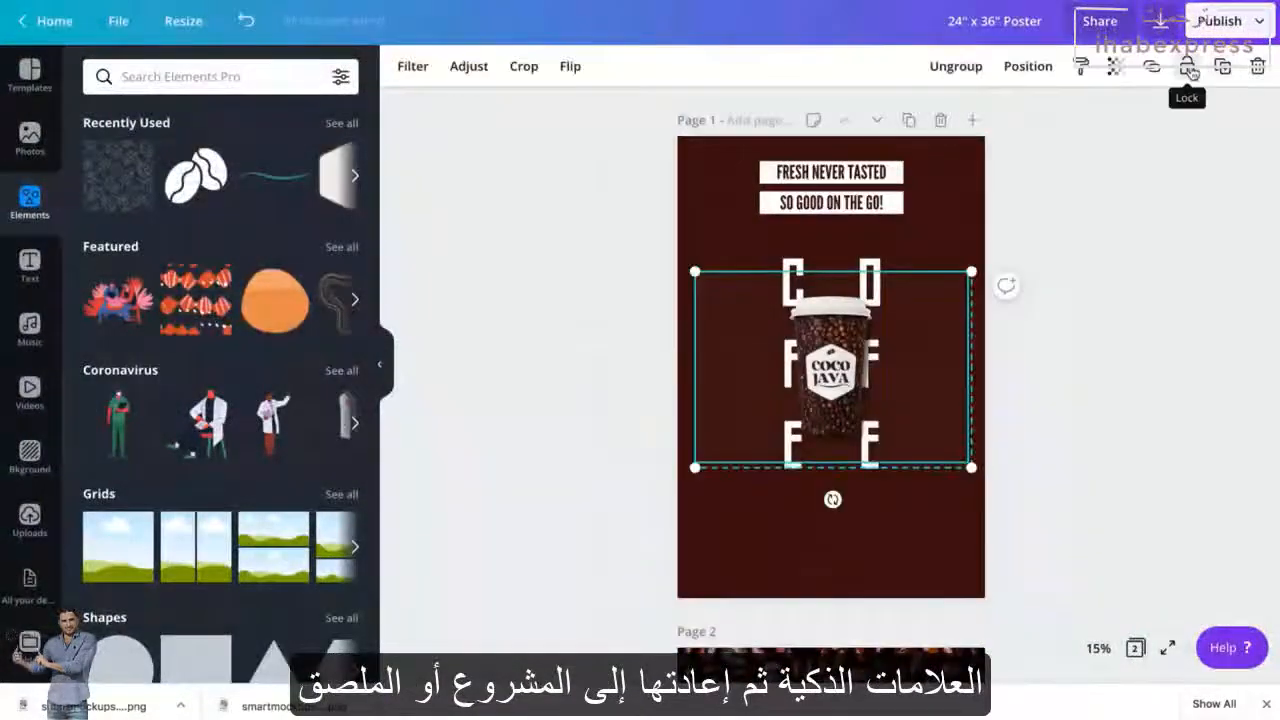
pyautogui.click(474, 68)
pyautogui.click(474, 68)
pyautogui.click(957, 67)
pyautogui.click(531, 67)
pyautogui.click(216, 649)
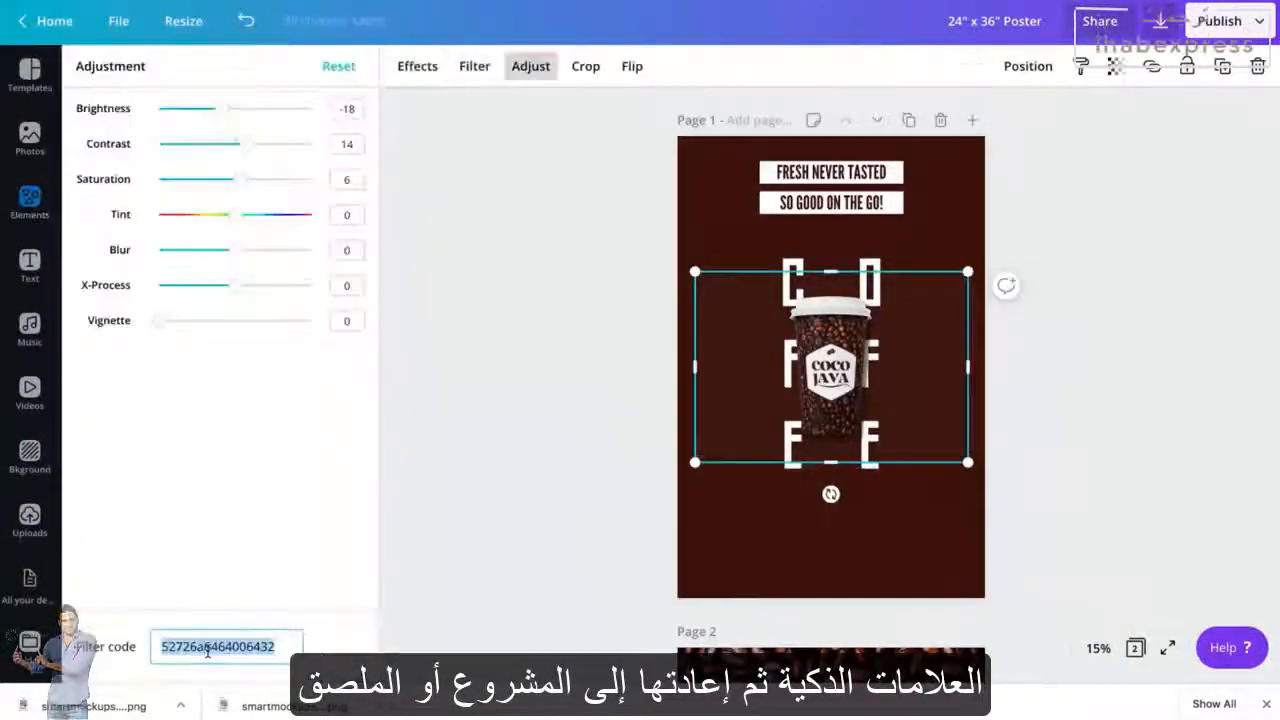
pyautogui.click(531, 67)
# - Add the uploaded leaf-patterned cup mockup over the poster's existing cup and enlarge it slightly
pyautogui.click(29, 518)
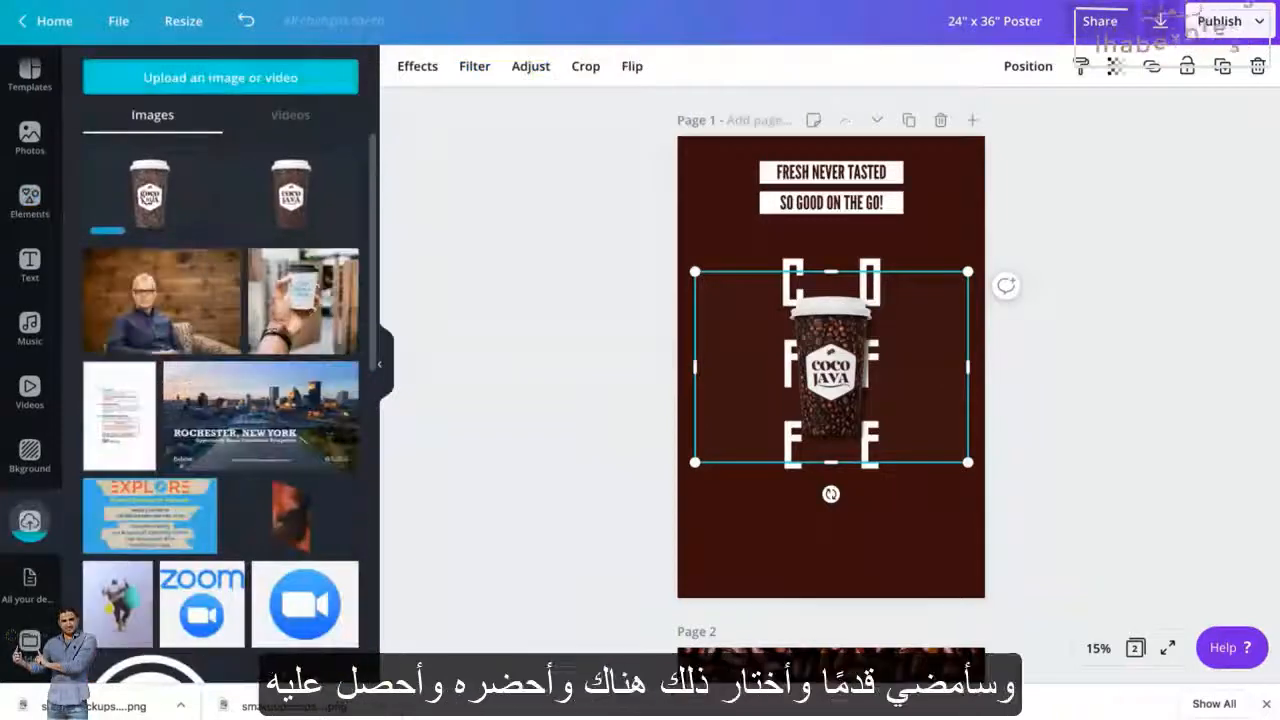
pyautogui.click(29, 74)
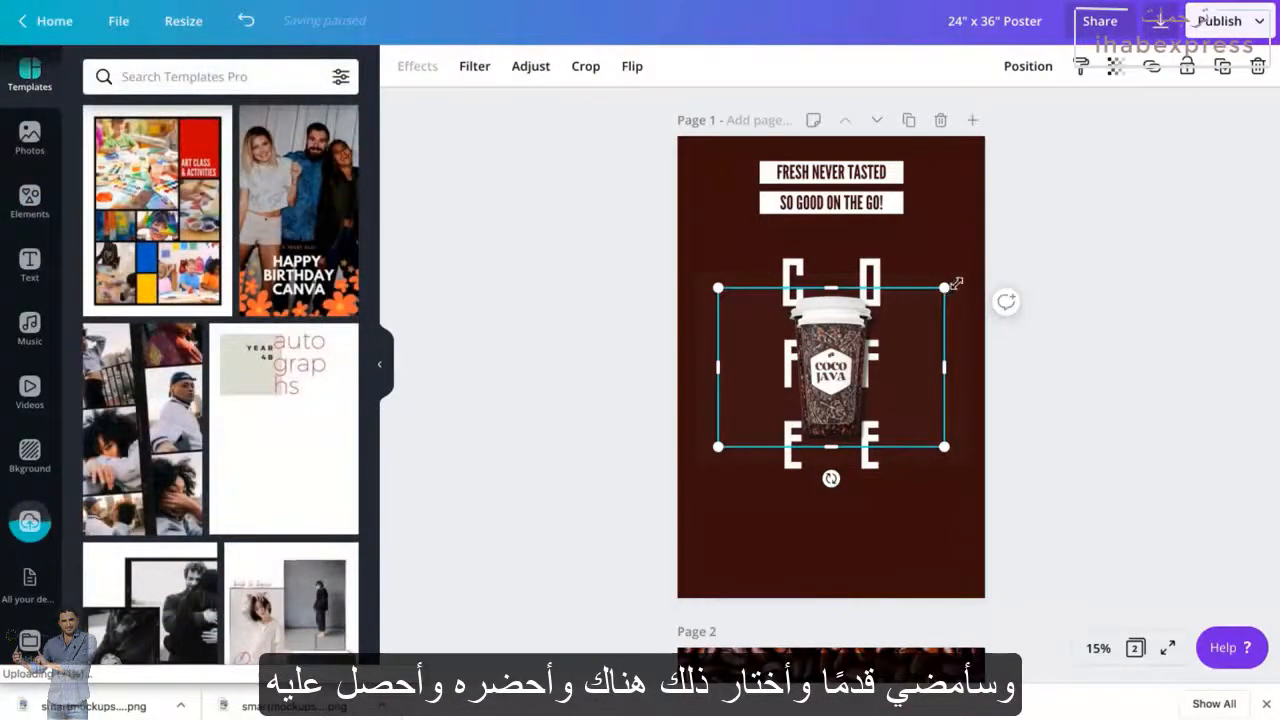
pyautogui.moveTo(956, 284); pyautogui.dragTo(968, 271)
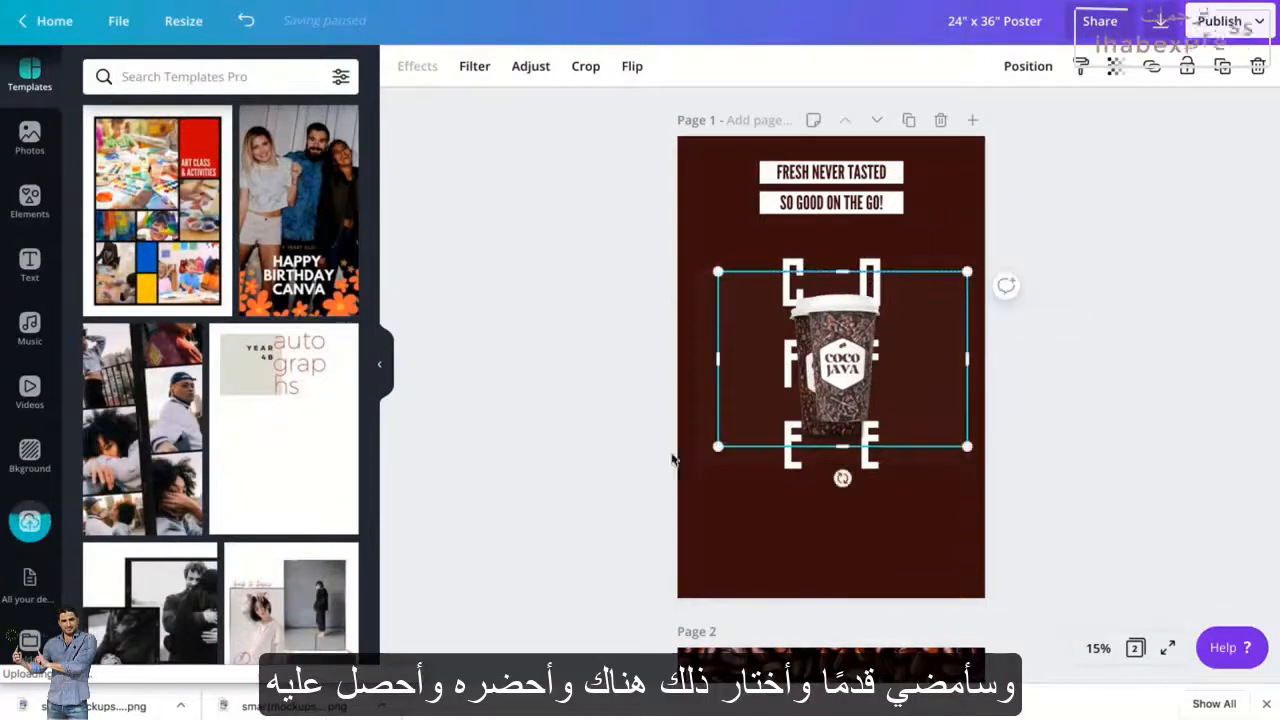
# - Resize the leaf-patterned cup to match the plain cup beneath and centre it horizontally over that cup
pyautogui.click(1096, 647)
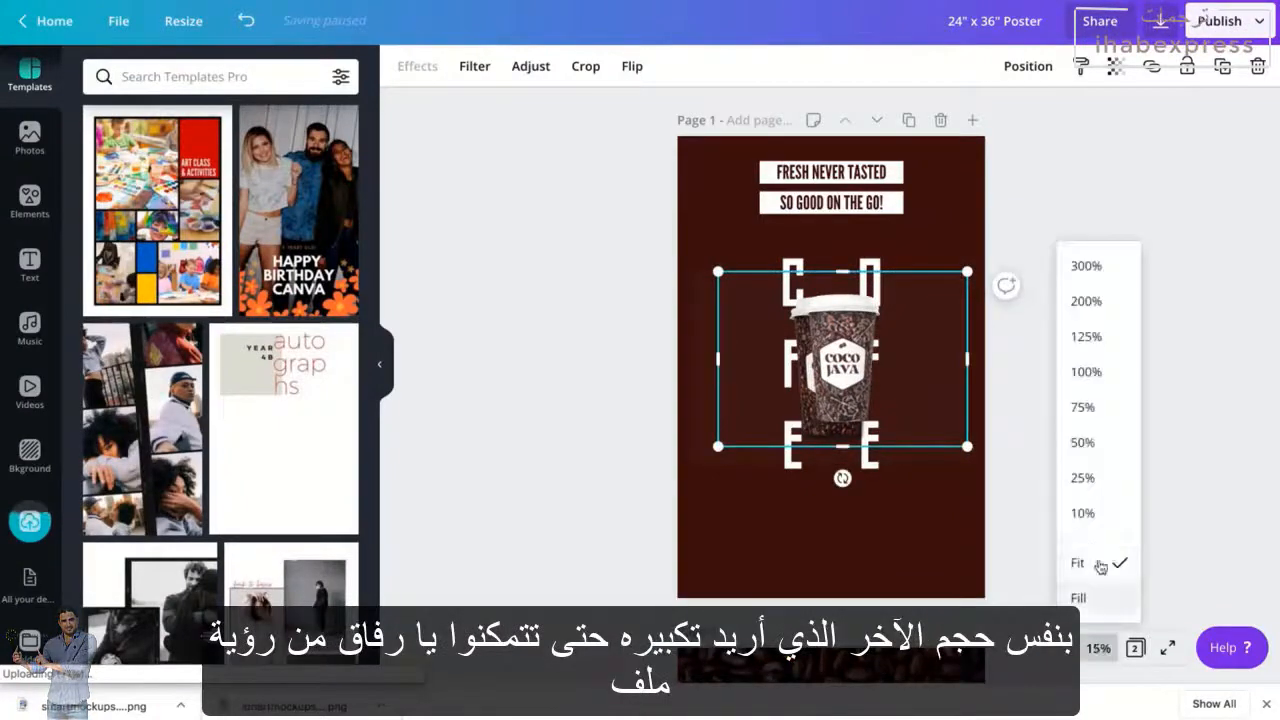
pyautogui.click(1083, 478)
pyautogui.moveTo(605, 482); pyautogui.dragTo(605, 513)
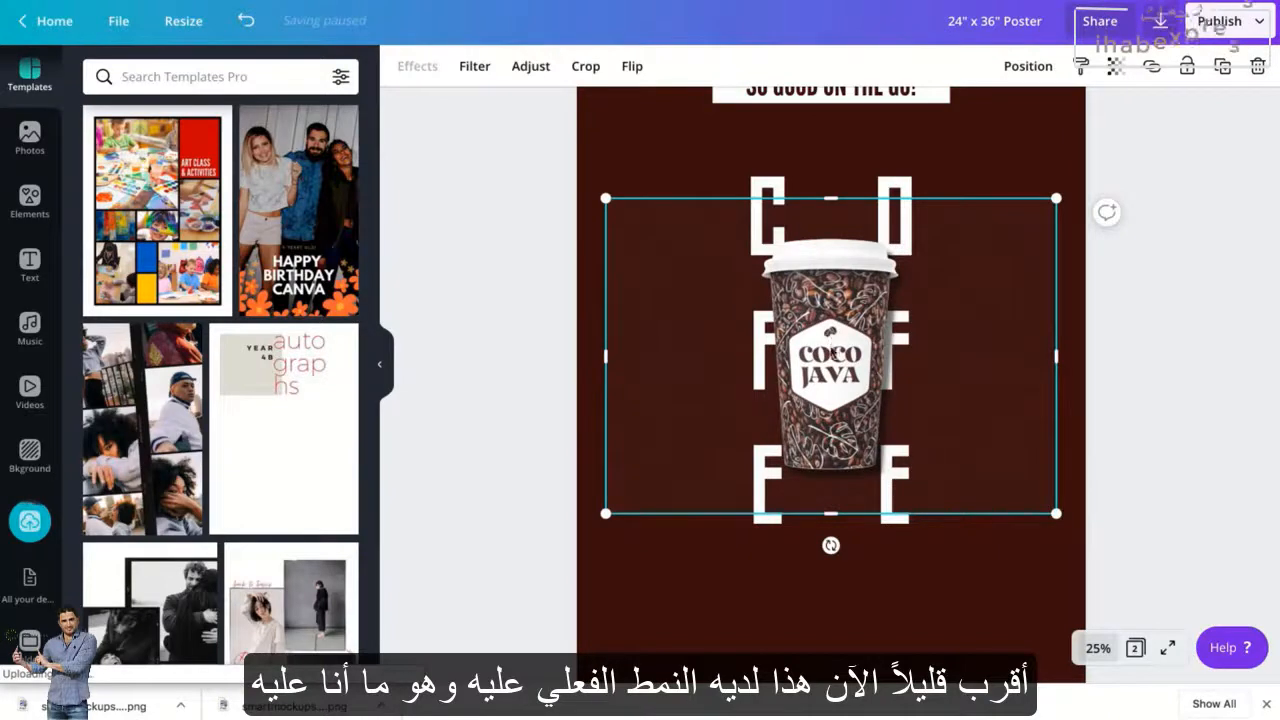
pyautogui.moveTo(834, 350); pyautogui.dragTo(830, 330)
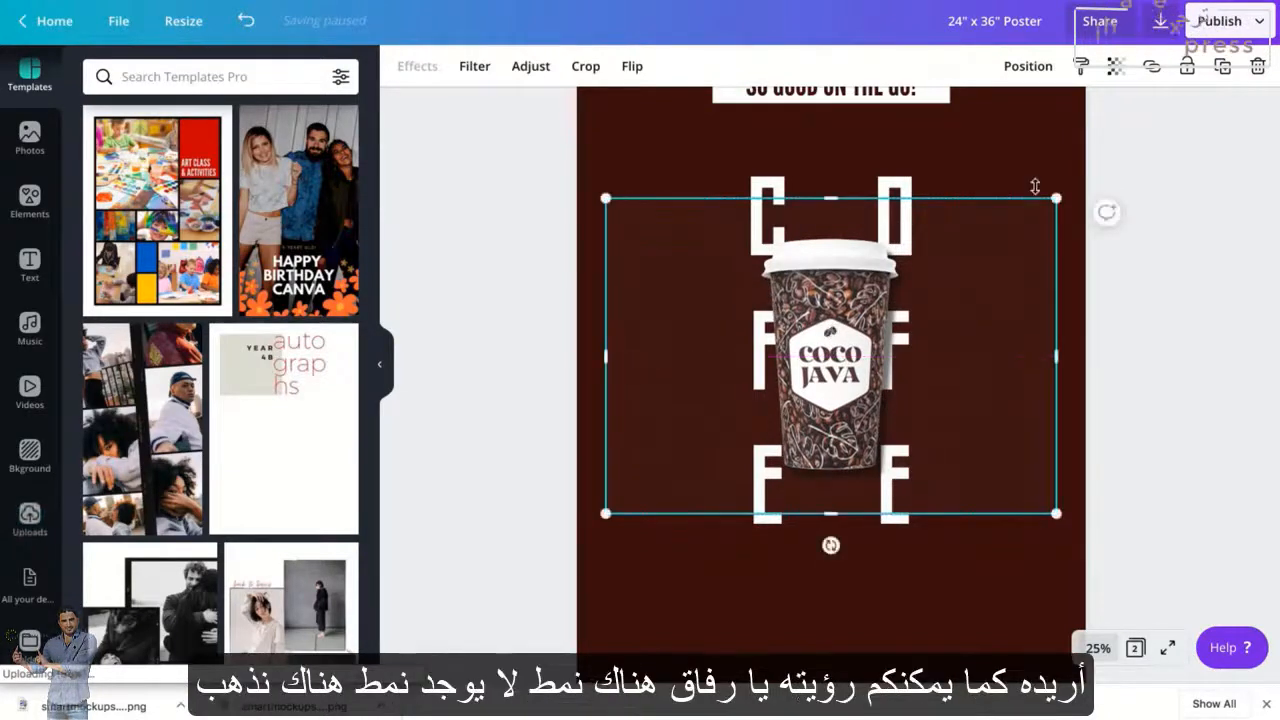
pyautogui.moveTo(1057, 200); pyautogui.dragTo(1064, 195)
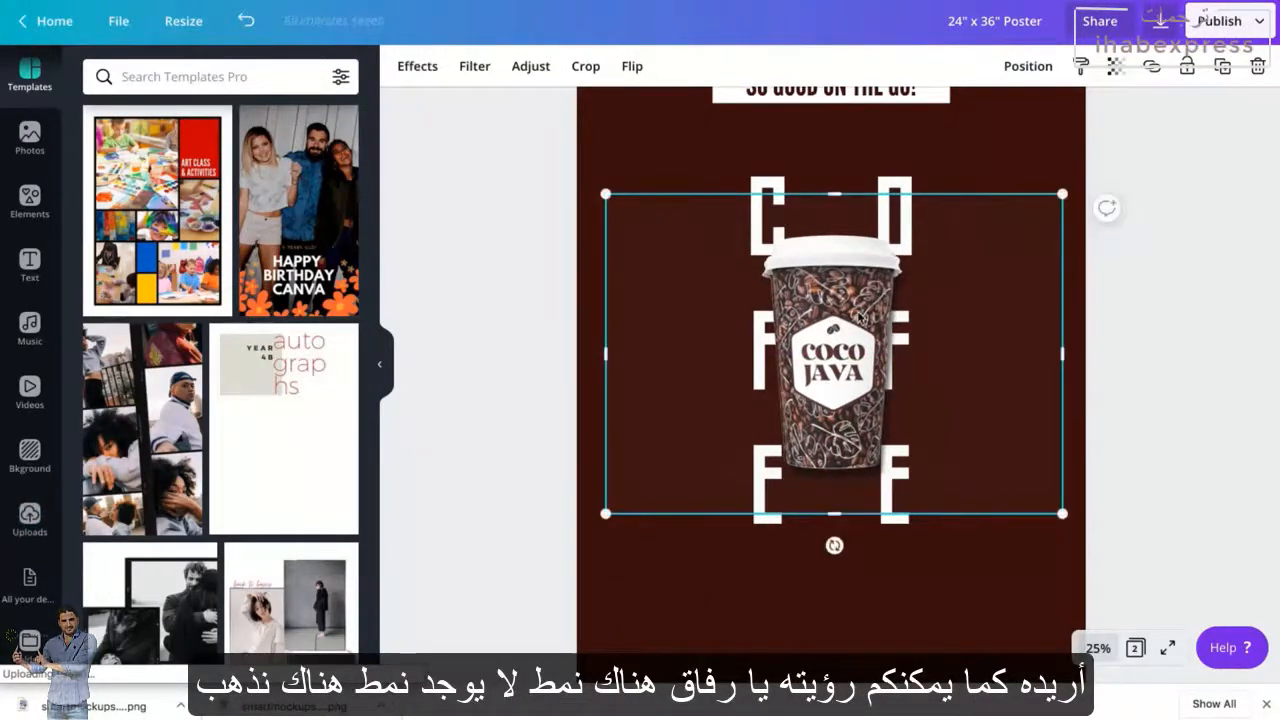
pyautogui.moveTo(856, 316)
pyautogui.mouseDown()
pyautogui.moveTo(852, 488)
pyautogui.moveTo(856, 315)
pyautogui.mouseUp()
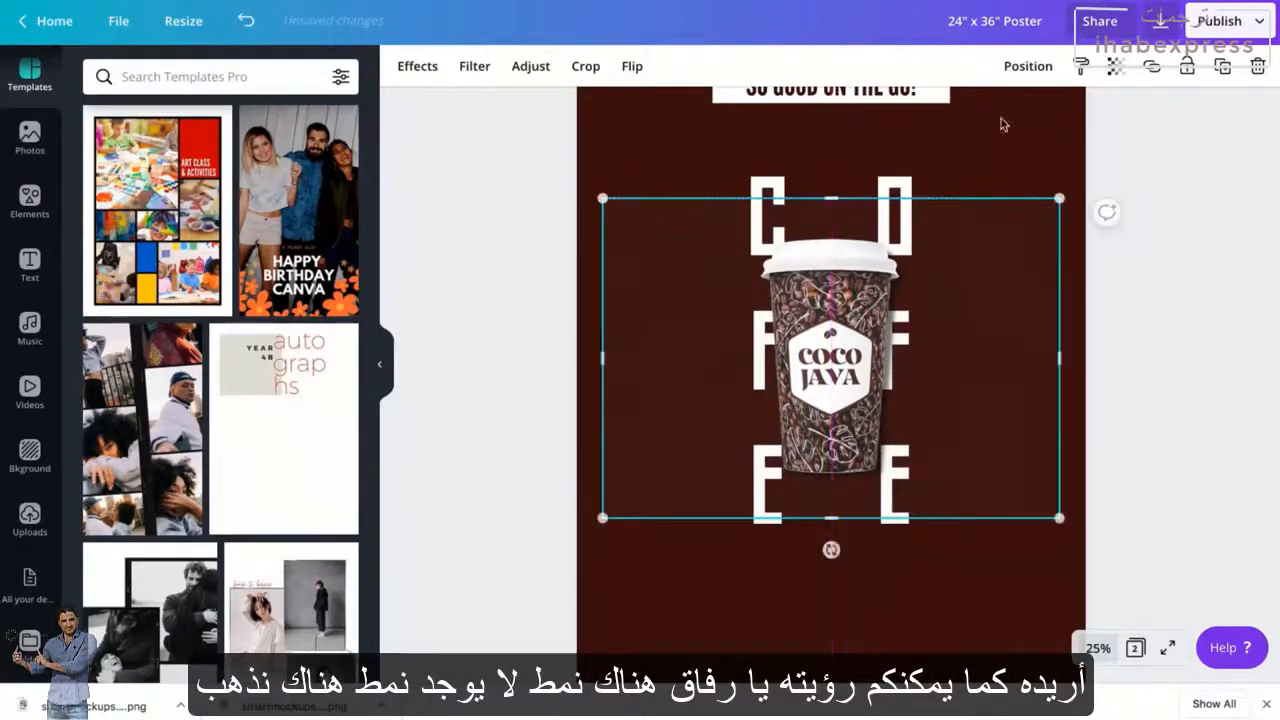
pyautogui.click(1028, 66)
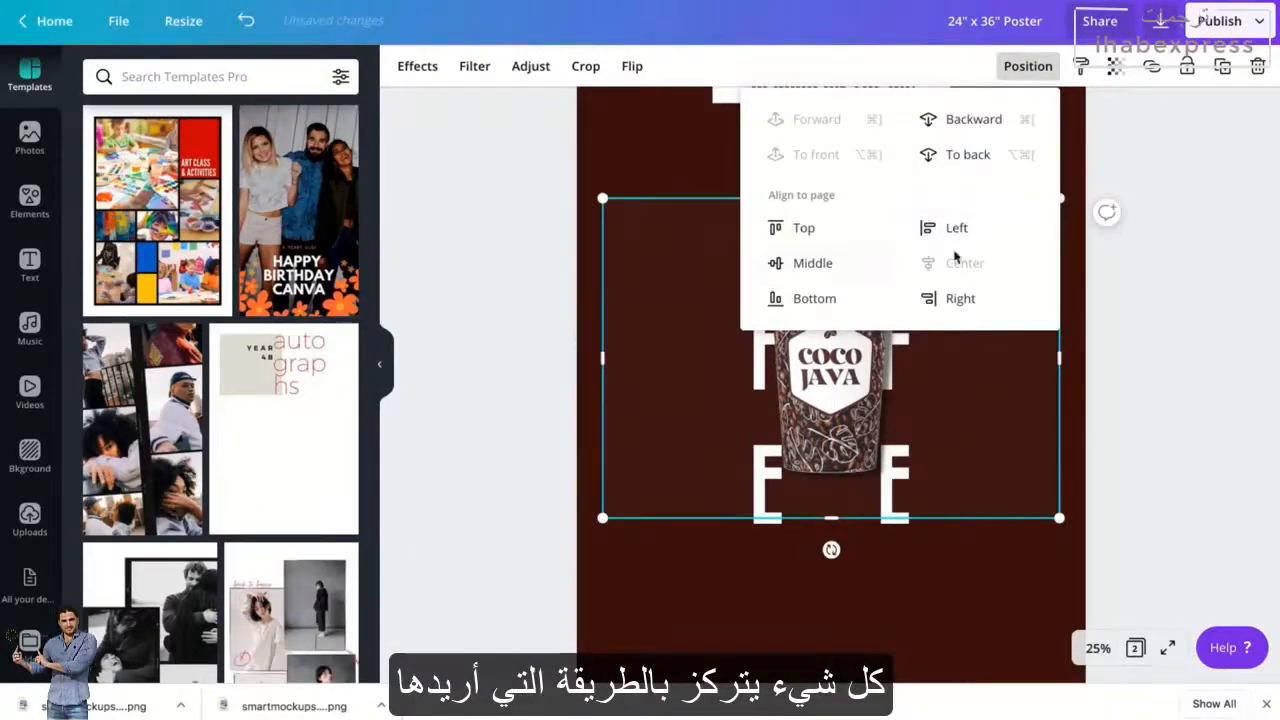
pyautogui.click(515, 290)
# - Compare the leaf-patterned cup with the plain cup beneath by varying its transparency and position, restoring 100 transparency and undoing the move
pyautogui.click(1115, 66)
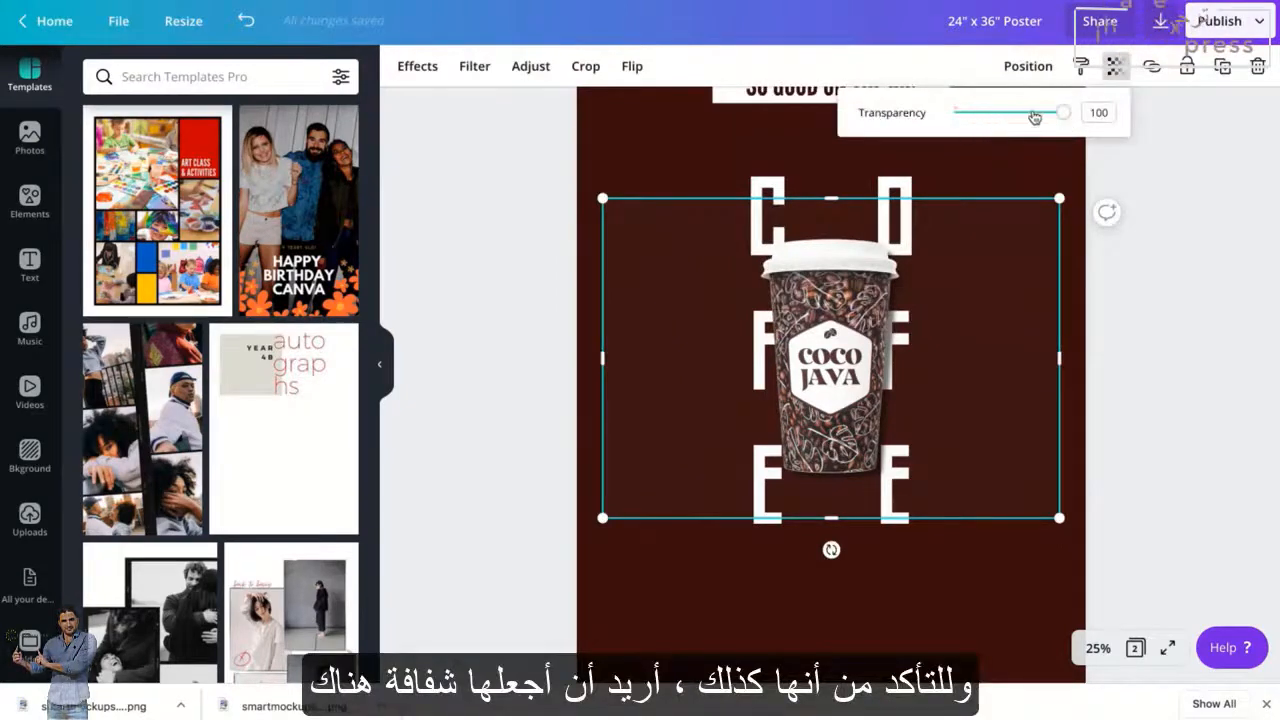
pyautogui.moveTo(1034, 117); pyautogui.dragTo(1120, 110)
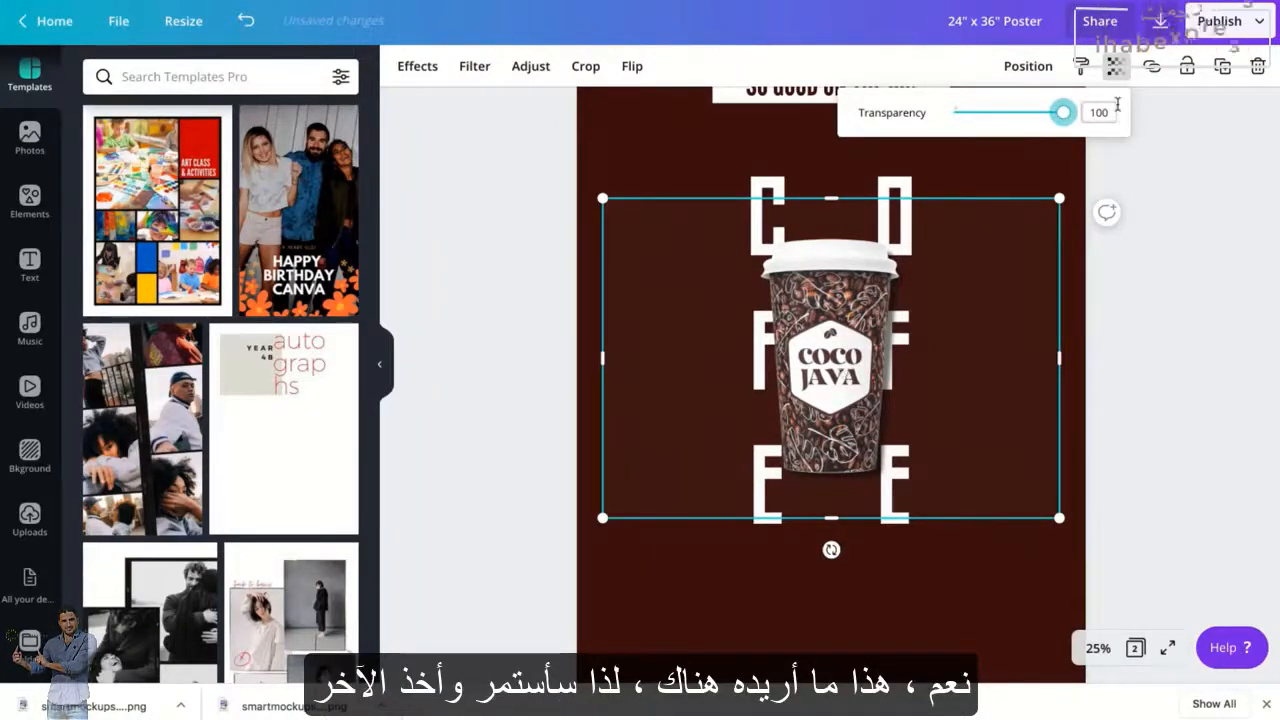
pyautogui.click(1176, 272)
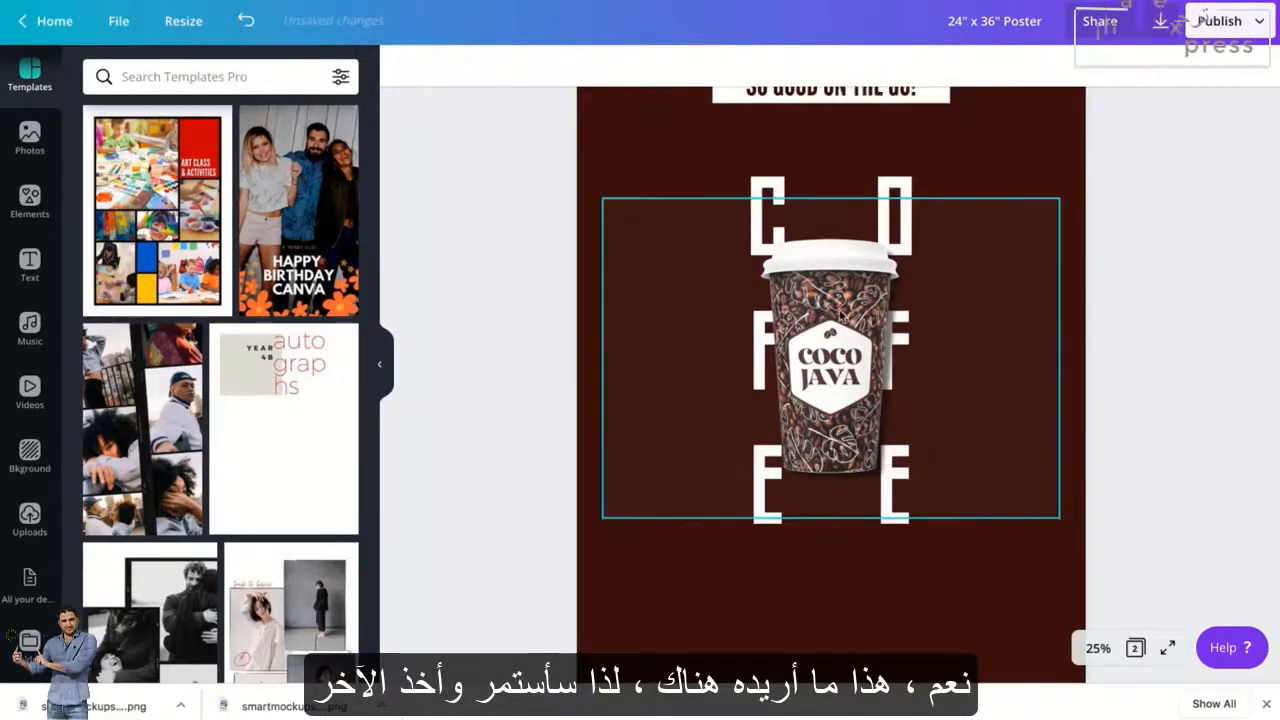
pyautogui.click(840, 318)
pyautogui.hotkey('ctrl', 'd')
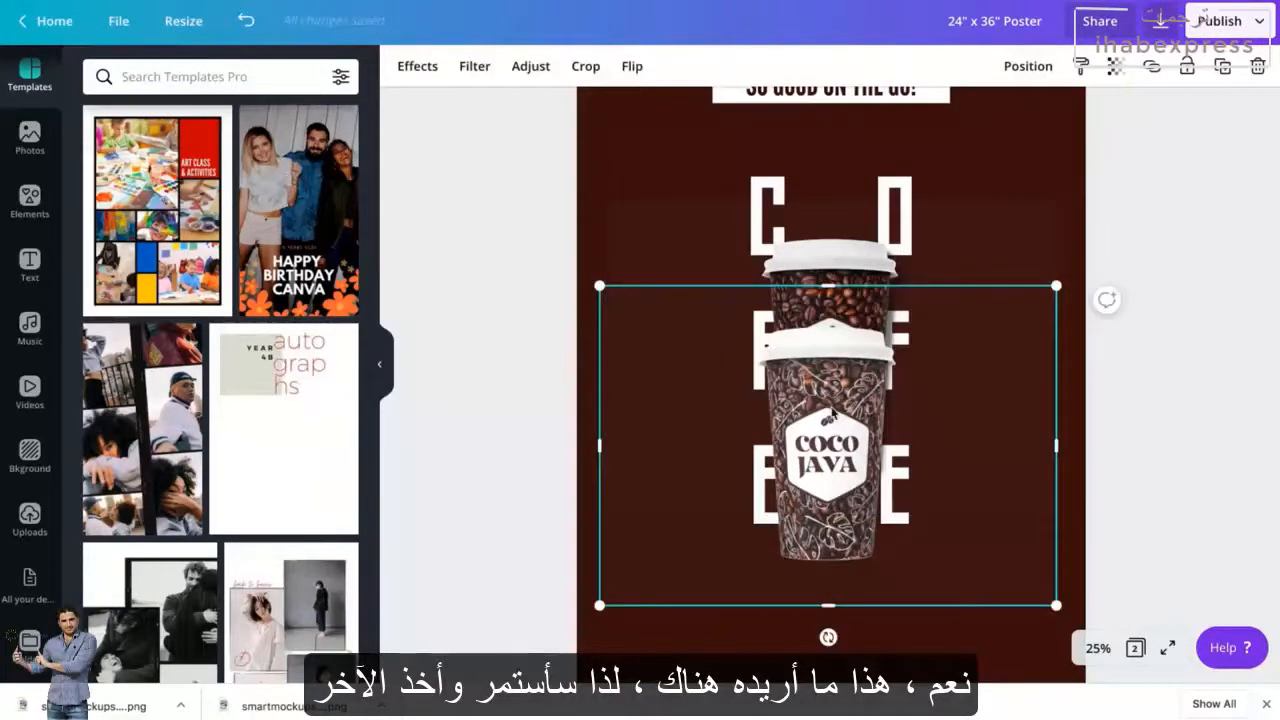
pyautogui.click(245, 20)
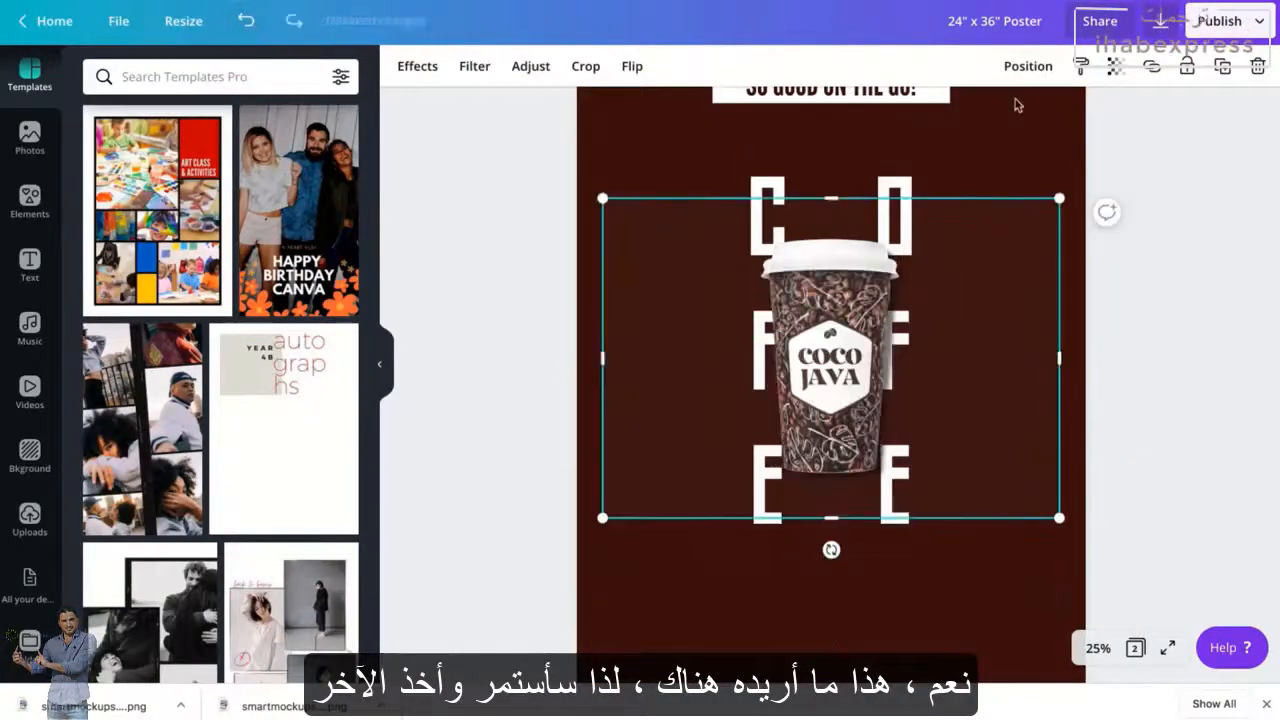
# - Send the leaf-patterned cup backward so it sits behind the plain coffee-bean cup
pyautogui.click(1028, 66)
pyautogui.click(978, 121)
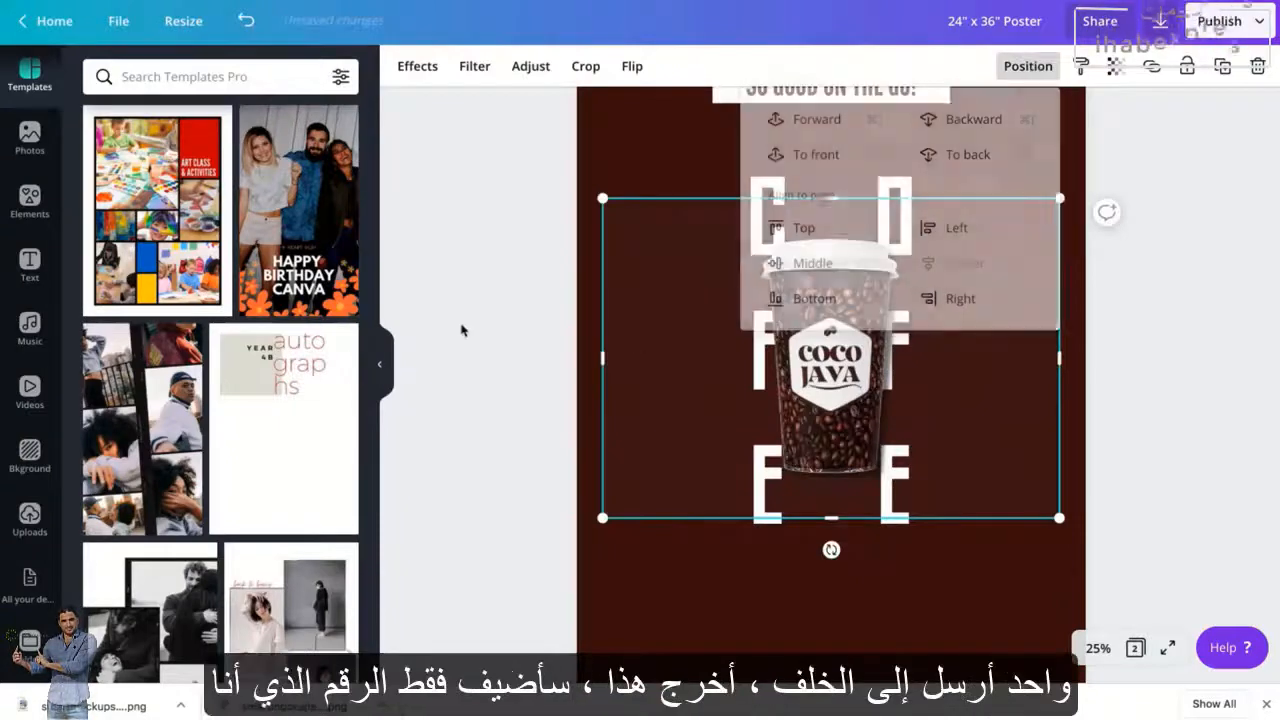
# - Delete the plain coffee-bean cup in front so only the leaf-patterned cup remains on the poster
pyautogui.click(461, 330)
pyautogui.click(842, 358)
pyautogui.press('Delete')
pyautogui.click(842, 358)
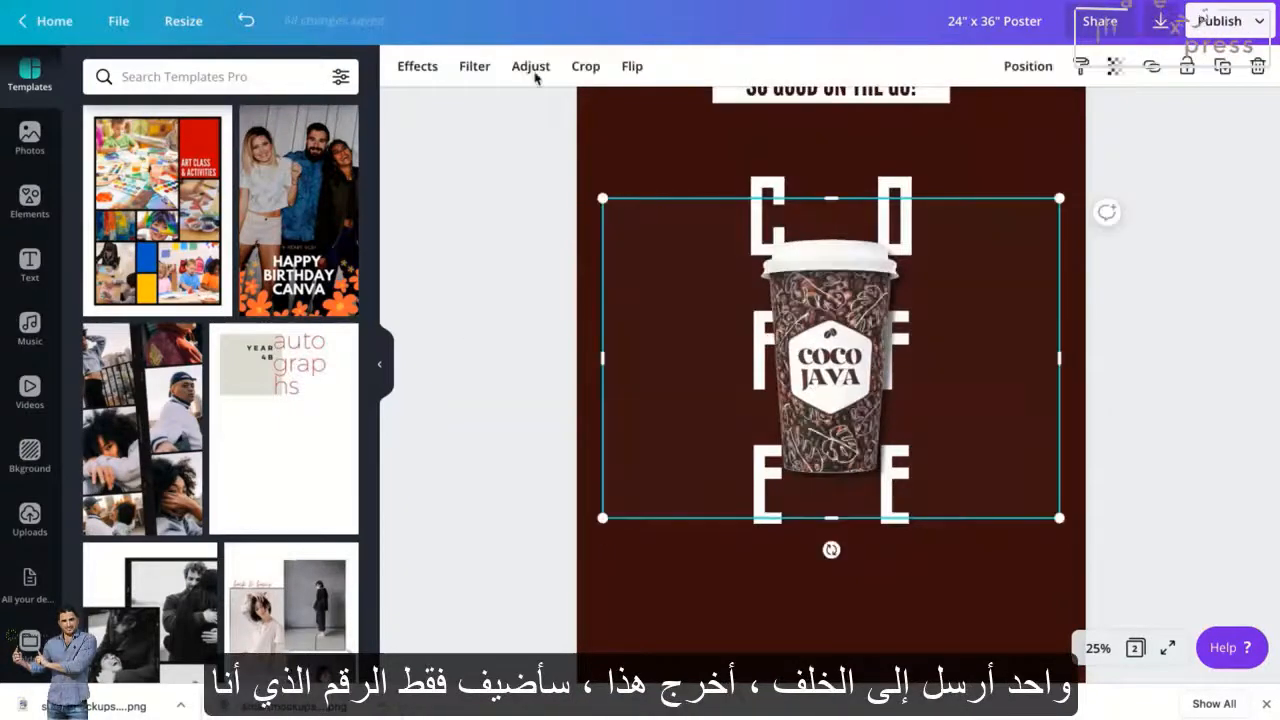
pyautogui.click(530, 68)
pyautogui.click(255, 640)
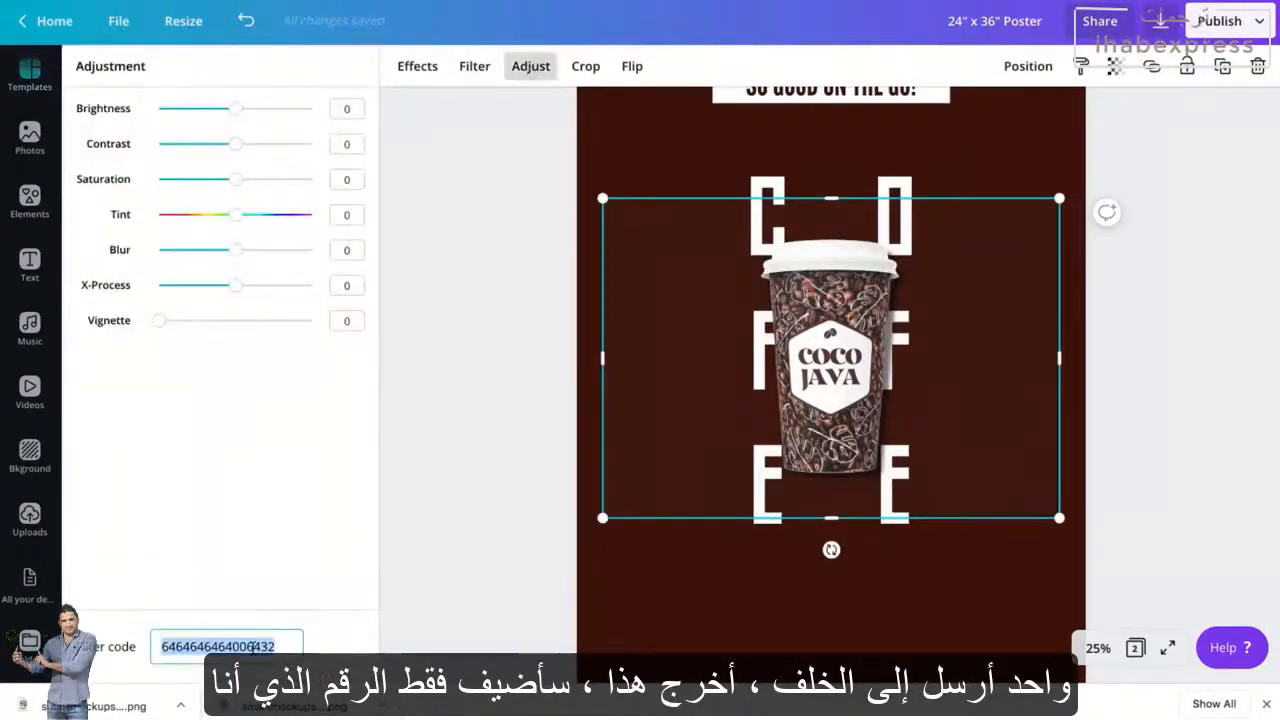
pyautogui.hotkey('ctrl', 'v')
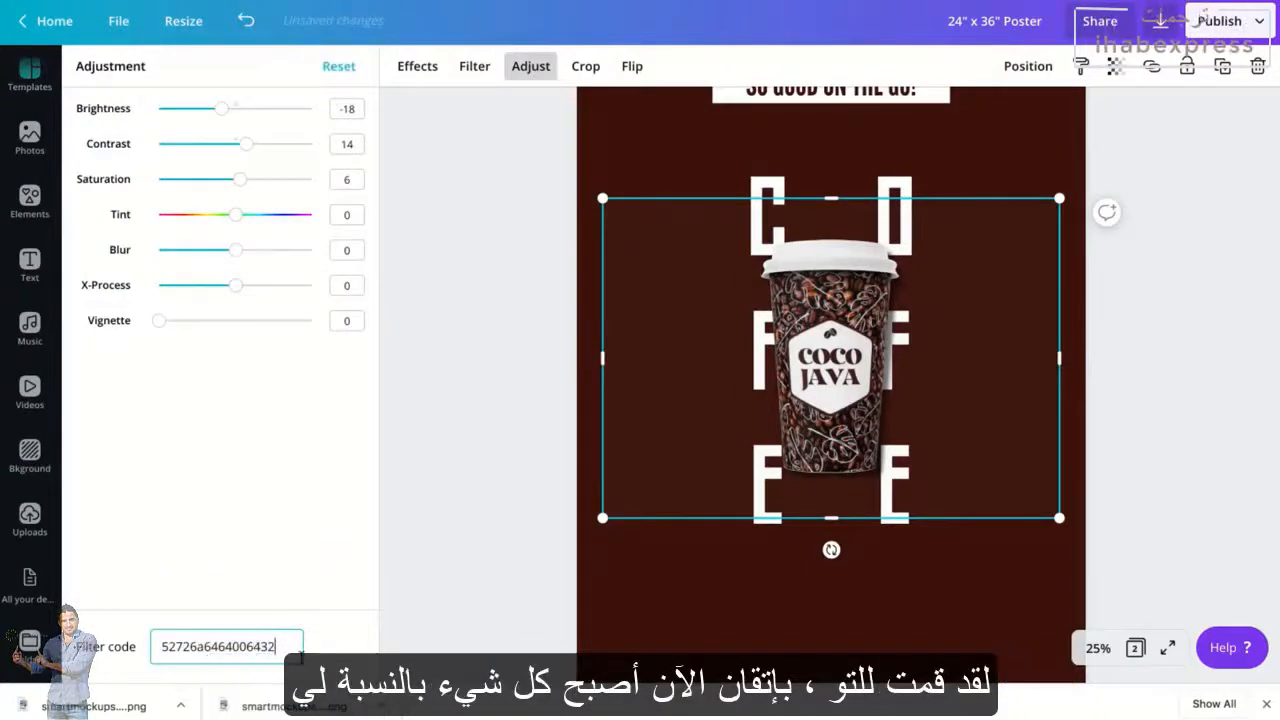
pyautogui.click(486, 434)
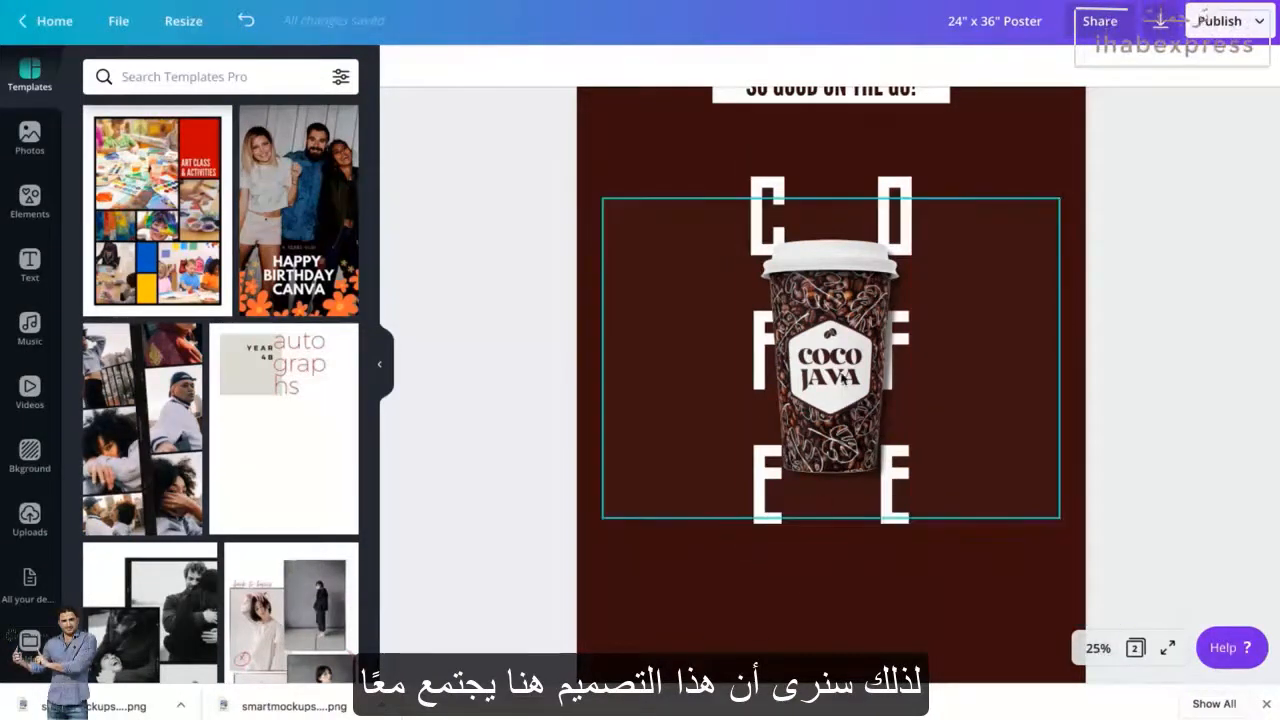
# - Add the outlined monstera leaf from the recently used elements to the poster
pyautogui.click(773, 572)
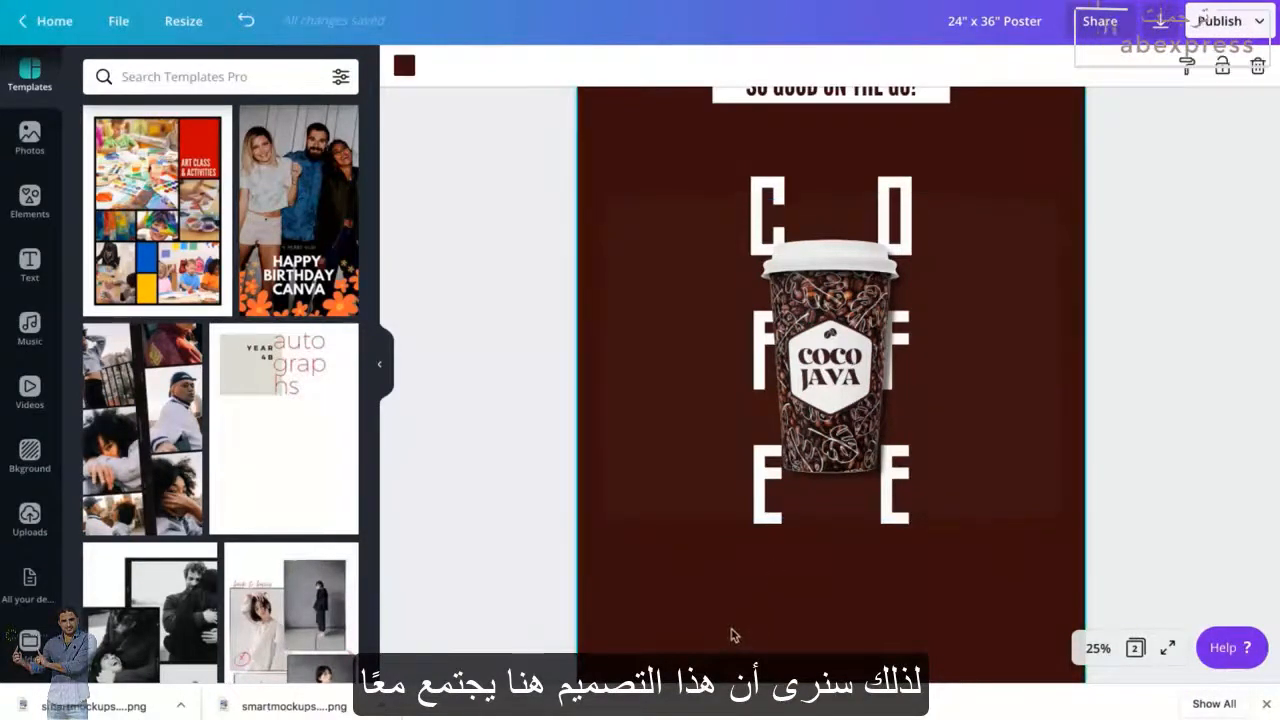
pyautogui.click(14, 190)
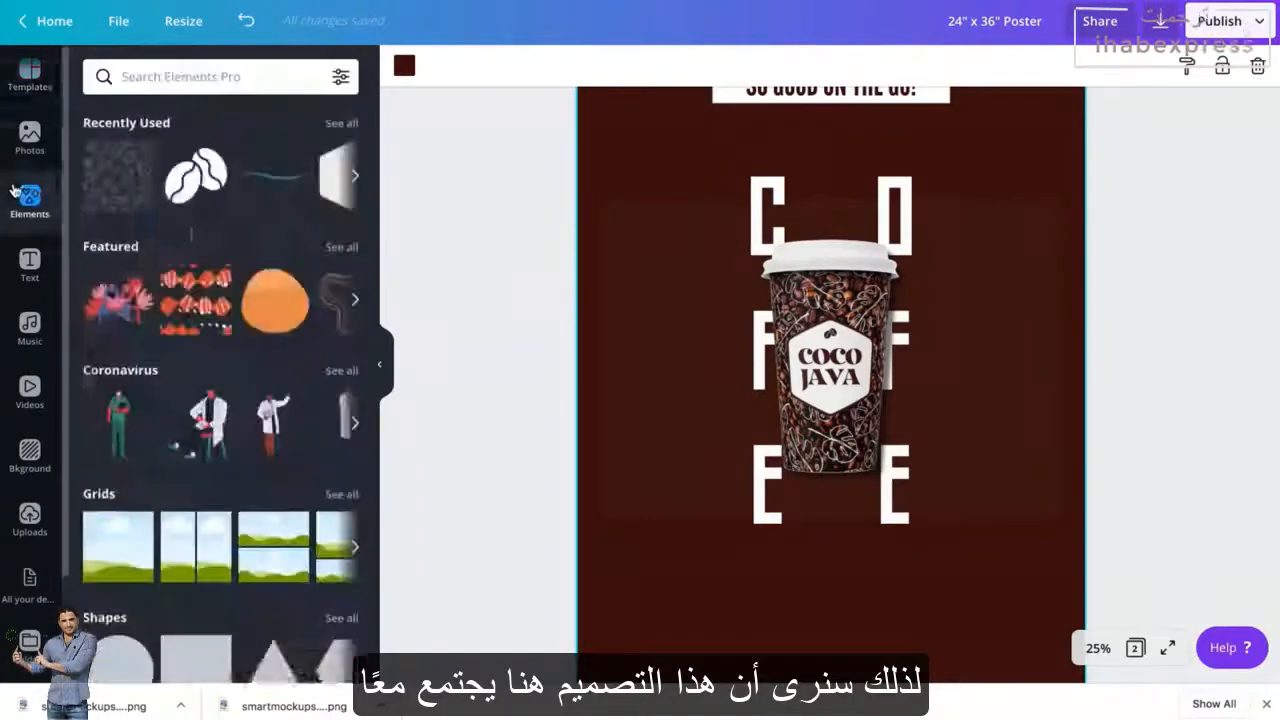
pyautogui.click(340, 123)
pyautogui.scroll(-2, 271, 334)
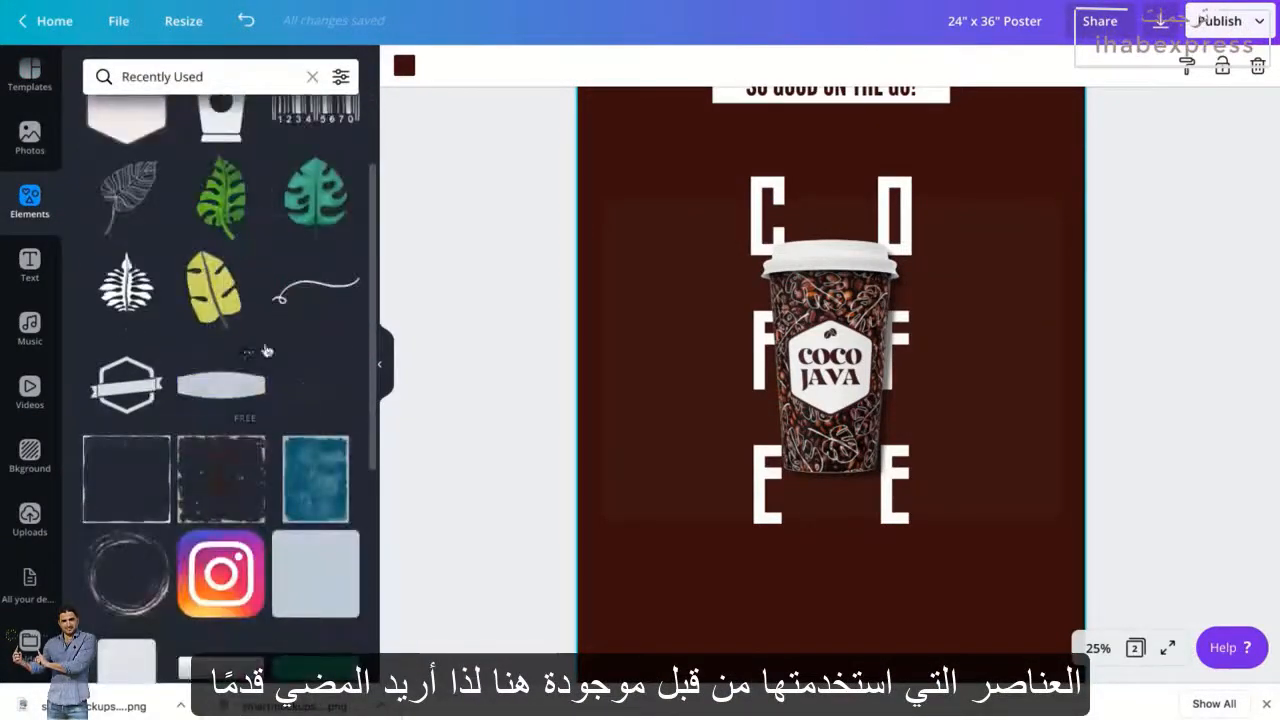
pyautogui.scroll(2, 242, 358)
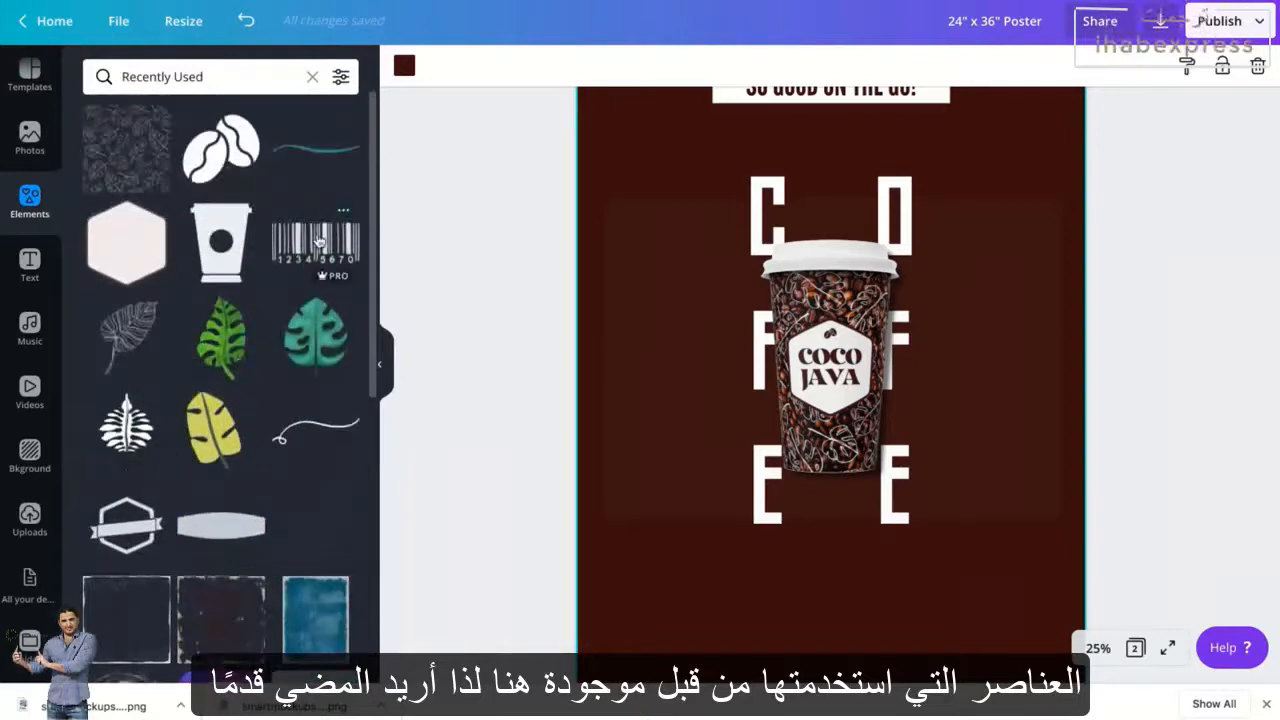
pyautogui.click(830, 360)
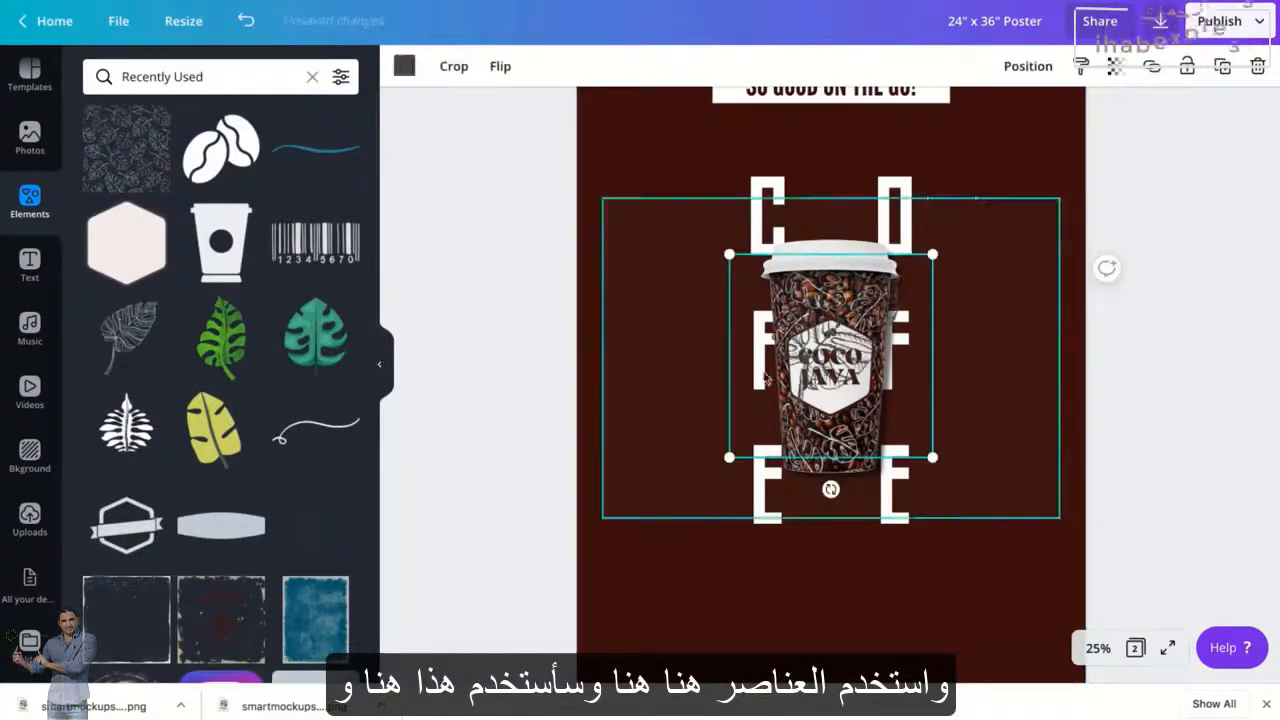
# - Enlarge the outlined leaf to roughly two-thirds of the poster's width and recolour it white
pyautogui.moveTo(1038, 550); pyautogui.dragTo(1068, 592)
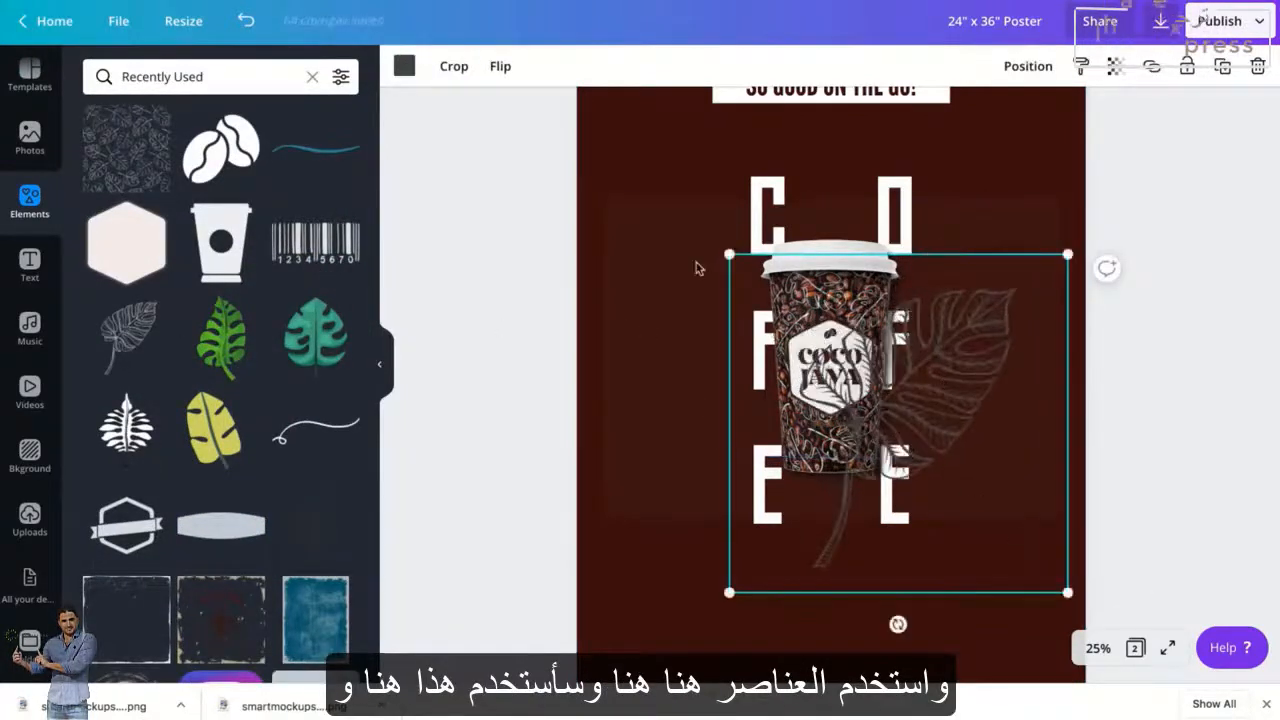
pyautogui.click(403, 66)
pyautogui.click(196, 242)
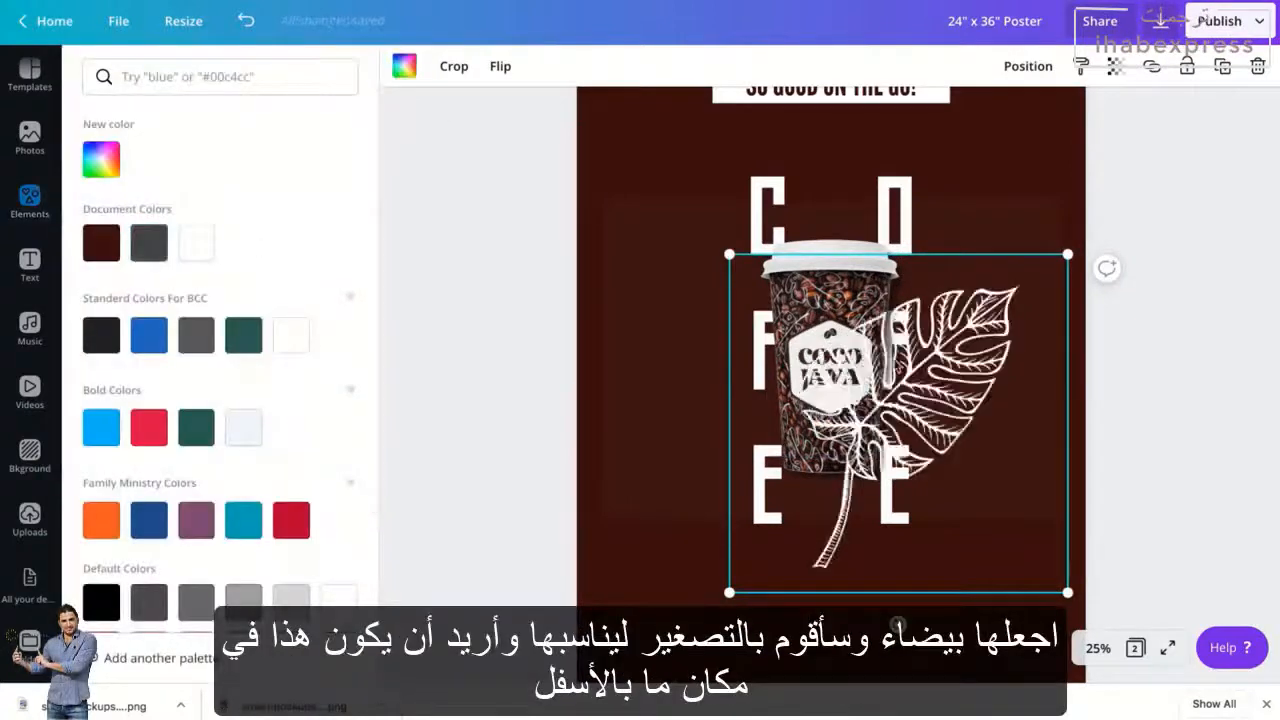
# - Move and rotate the white leaf into the poster's lower-right corner, tip pointing up-left and stem running off the page edge
pyautogui.moveTo(920, 392); pyautogui.dragTo(918, 521)
pyautogui.click(1098, 648)
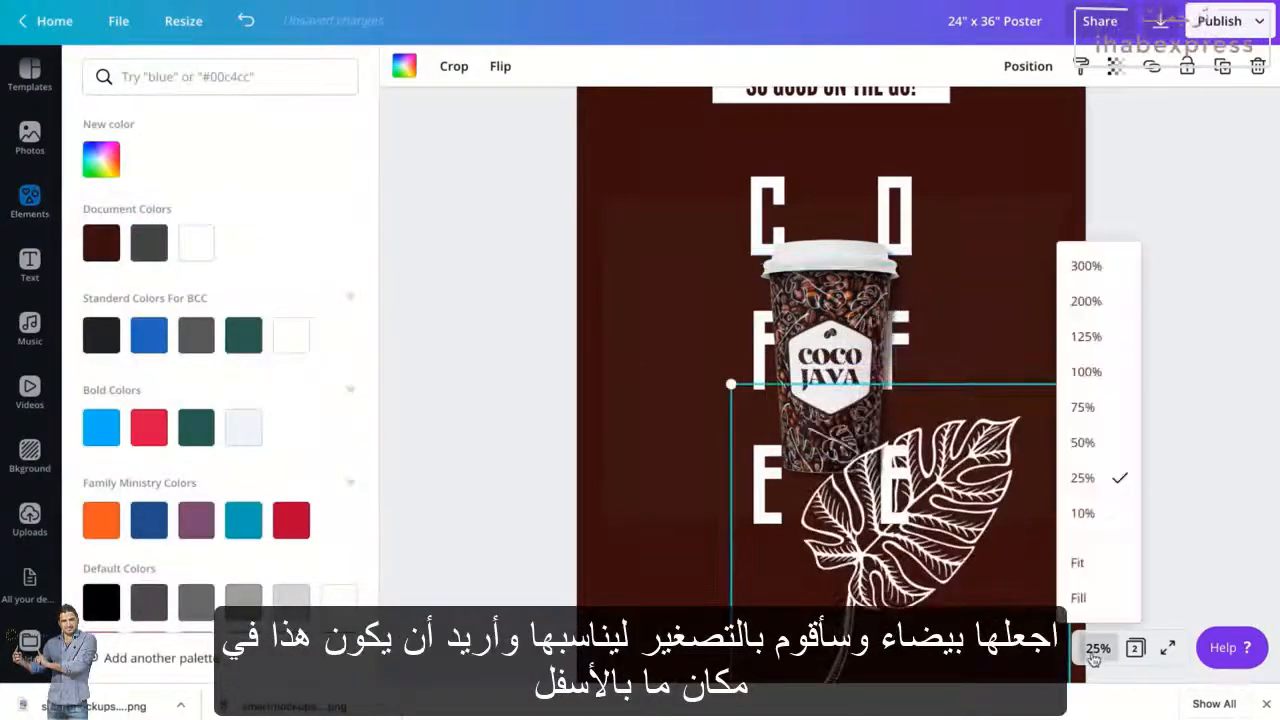
pyautogui.click(1092, 569)
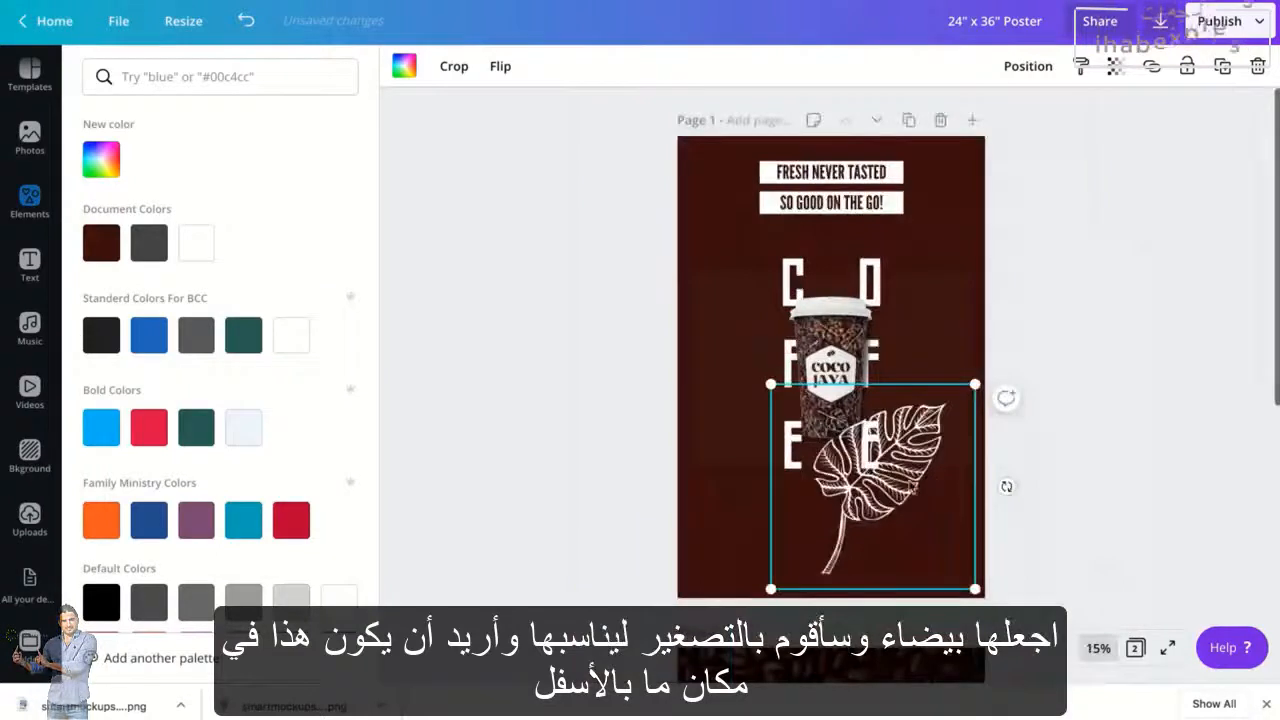
pyautogui.moveTo(898, 472); pyautogui.dragTo(940, 540)
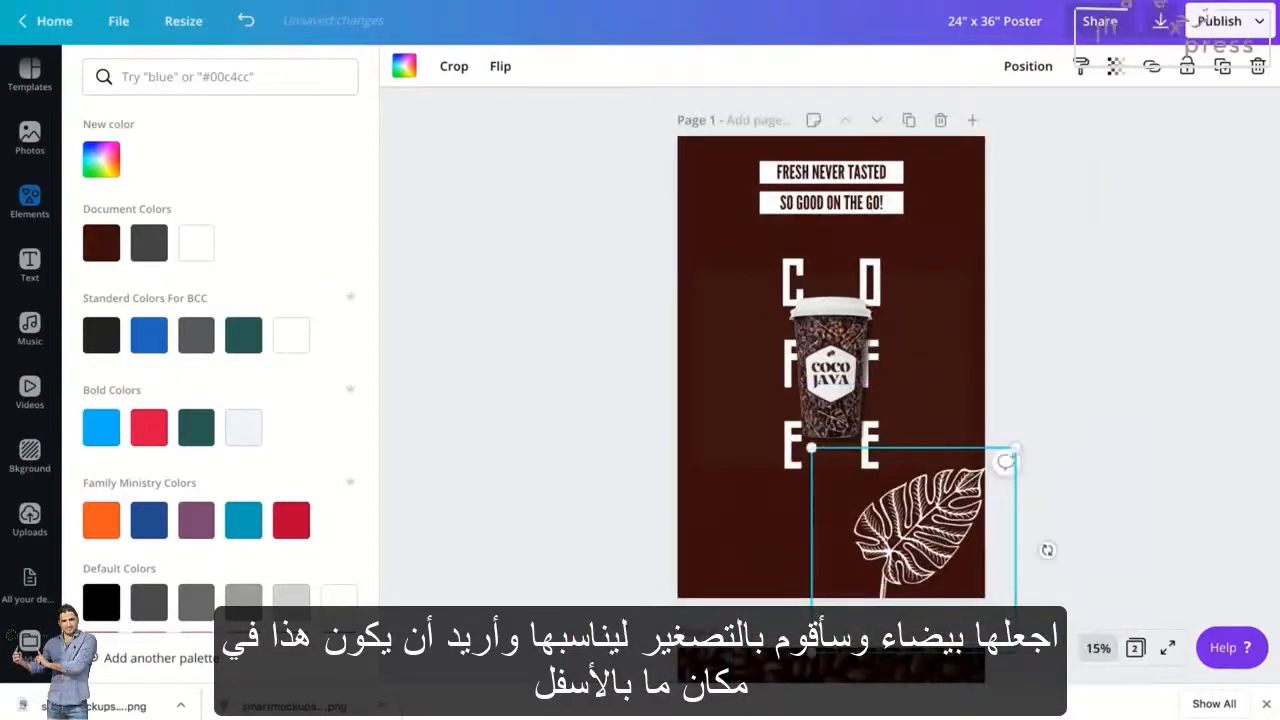
pyautogui.moveTo(1047, 550); pyautogui.dragTo(922, 440)
pyautogui.moveTo(887, 522); pyautogui.dragTo(910, 541)
pyautogui.moveTo(846, 458); pyautogui.dragTo(852, 465)
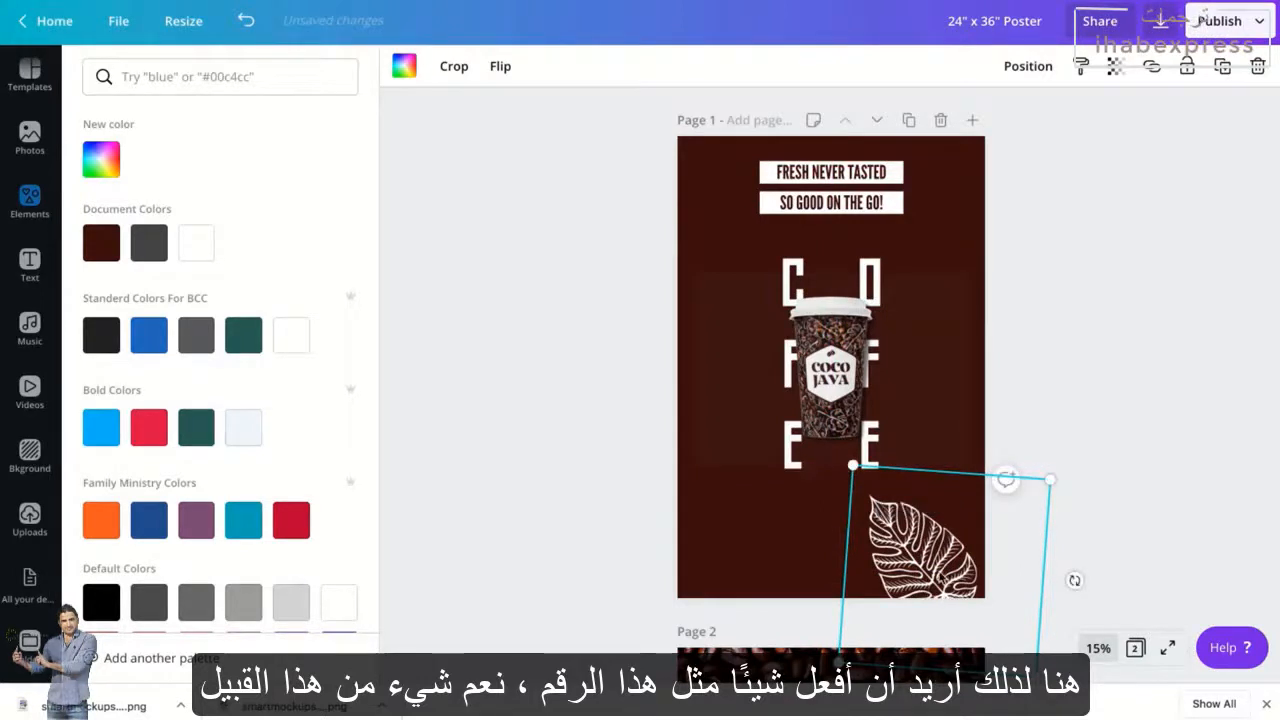
pyautogui.moveTo(986, 522); pyautogui.dragTo(979, 522)
pyautogui.click(1095, 395)
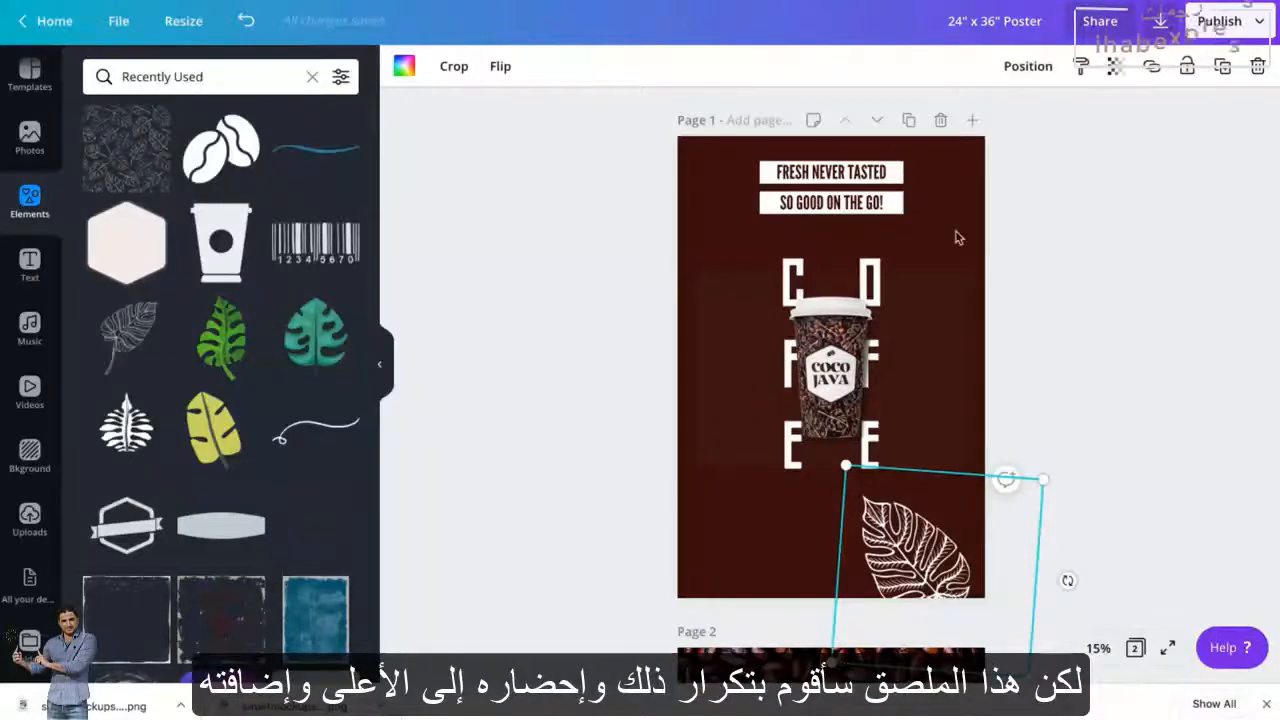
# - Duplicate the white leaf into the poster's upper-left corner, rotate the copy to point downward, and send it behind the tagline
pyautogui.moveTo(905, 544); pyautogui.dragTo(742, 198)
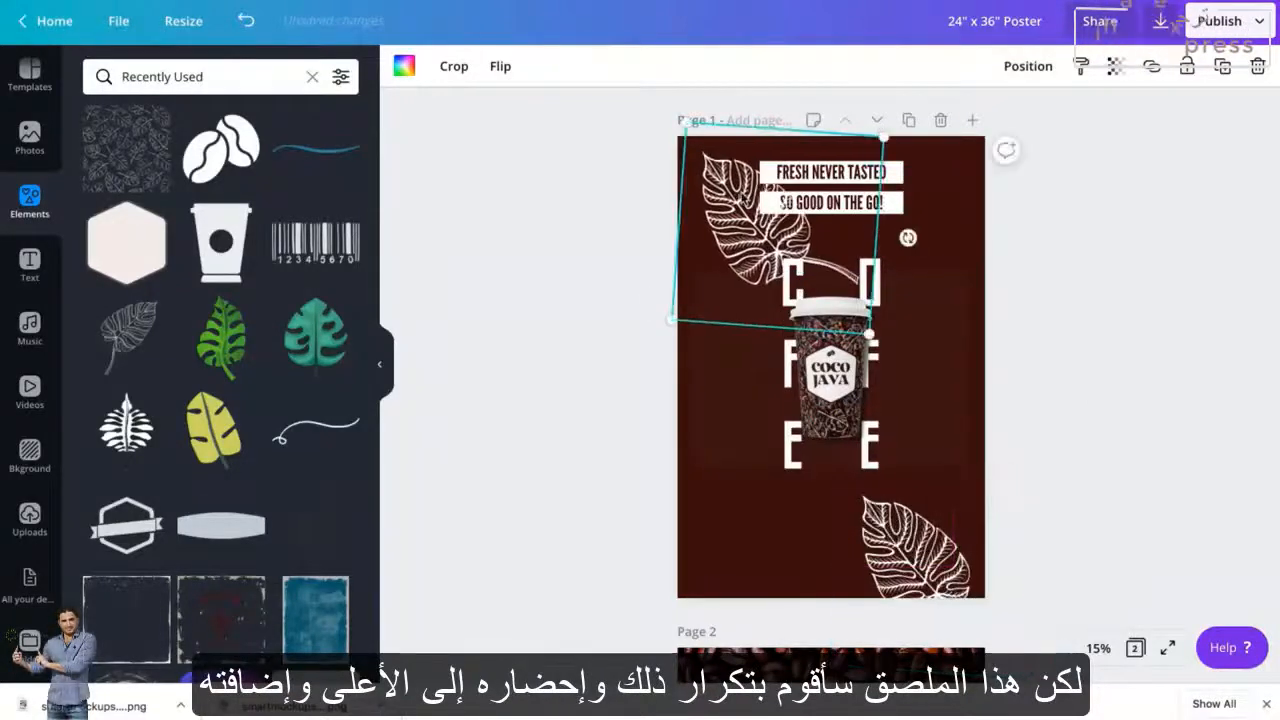
pyautogui.moveTo(907, 238); pyautogui.dragTo(777, 57)
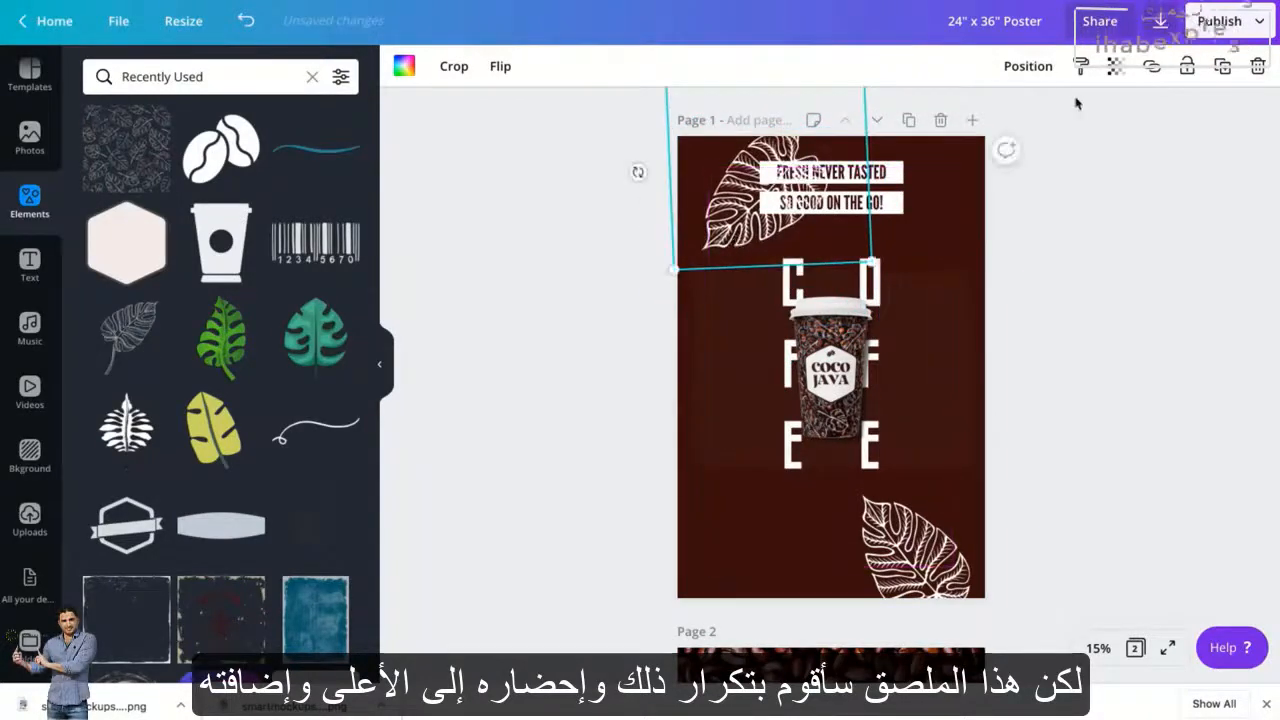
pyautogui.click(1038, 66)
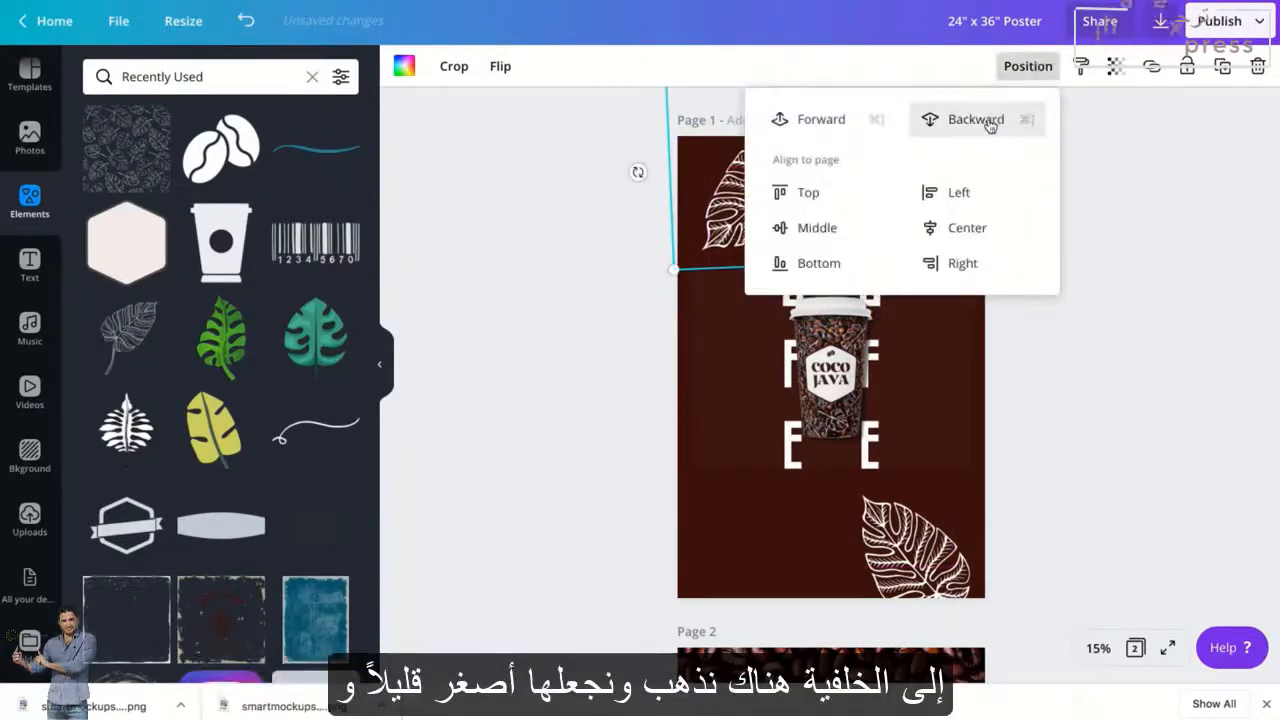
pyautogui.click(988, 121)
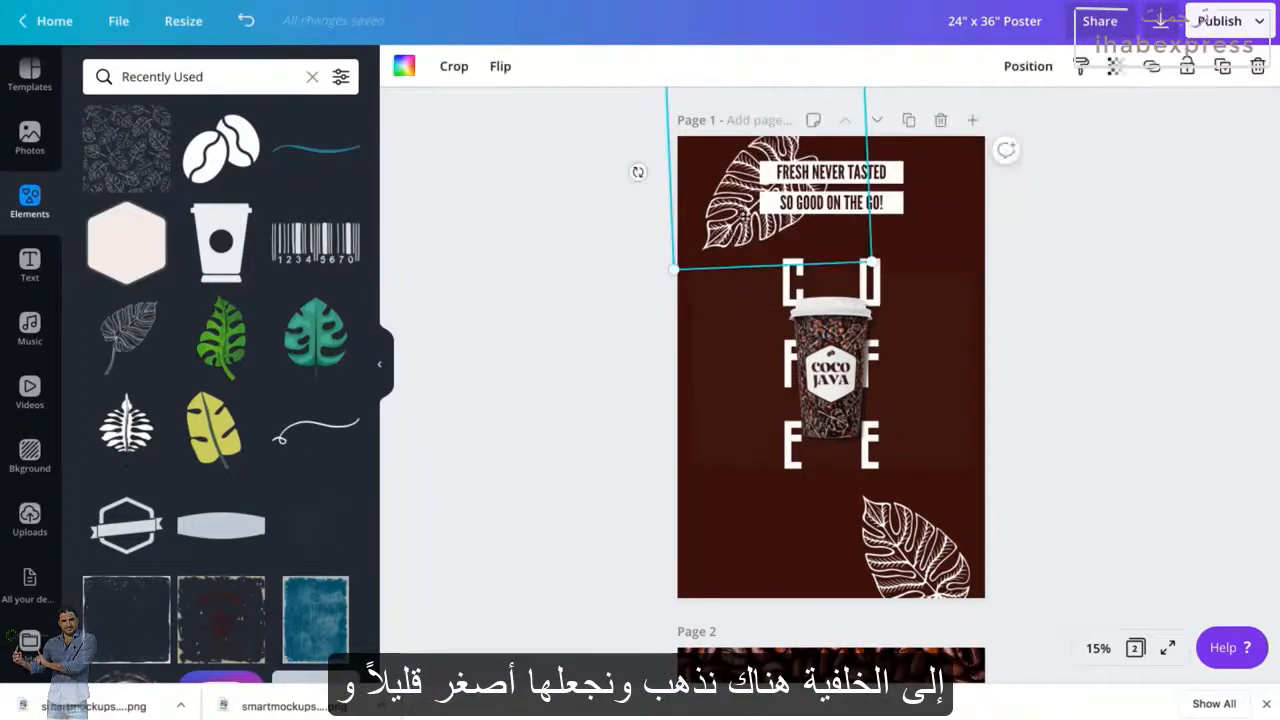
# - Shrink the upper-left leaf slightly and adjust its rotation and position so it hangs from the top edge behind the tagline
pyautogui.moveTo(745, 215); pyautogui.dragTo(757, 189)
pyautogui.moveTo(679, 242); pyautogui.dragTo(707, 219)
pyautogui.moveTo(670, 138); pyautogui.dragTo(699, 188)
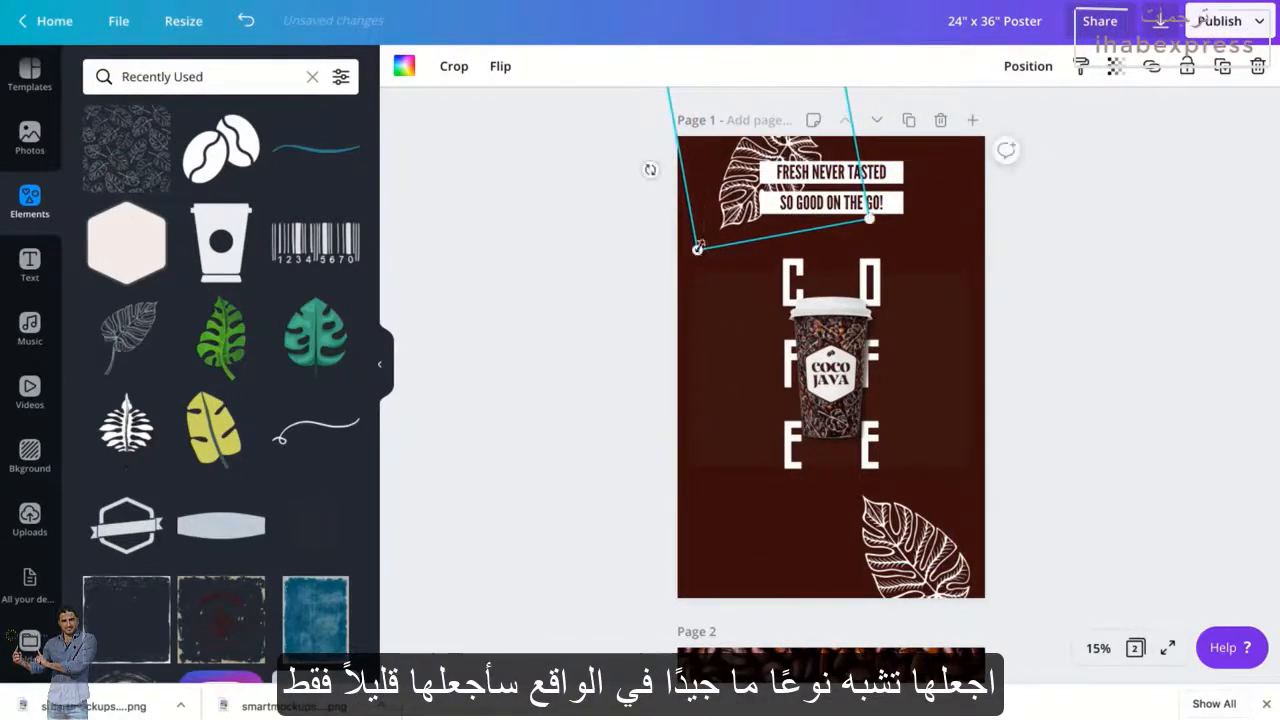
pyautogui.moveTo(697, 250)
pyautogui.mouseDown()
pyautogui.moveTo(675, 289)
pyautogui.moveTo(681, 253)
pyautogui.mouseUp()
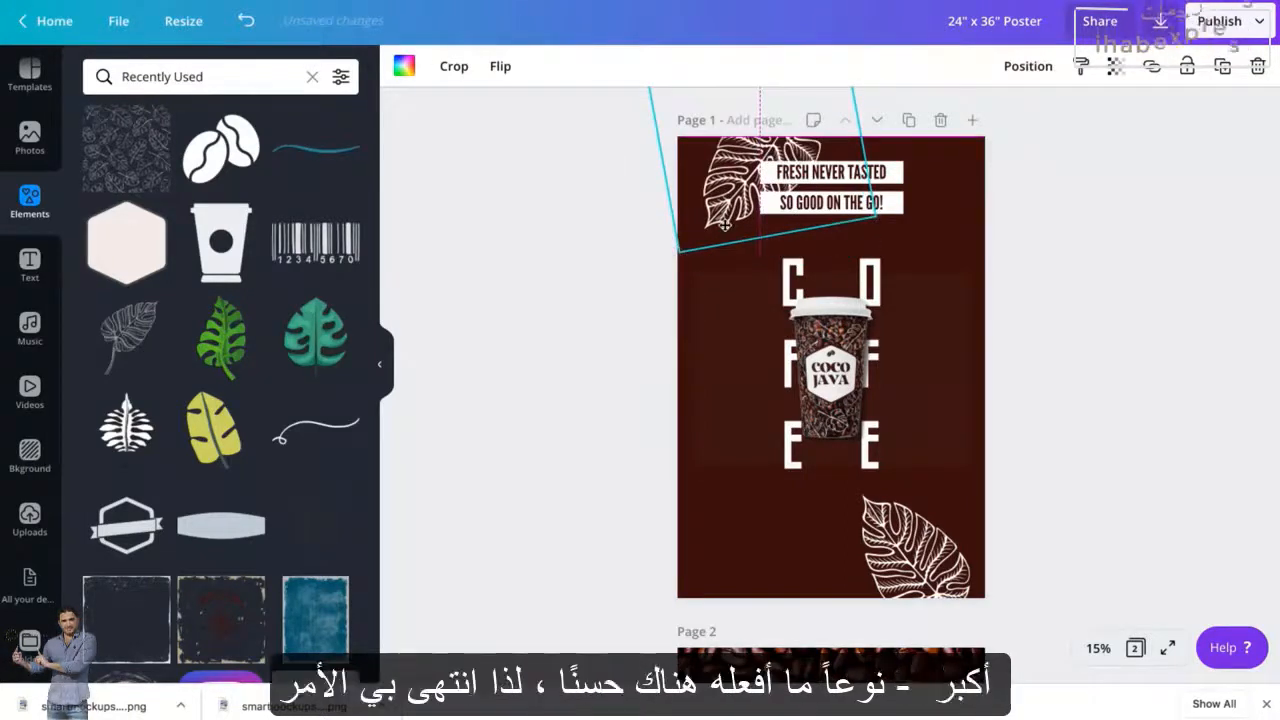
pyautogui.moveTo(631, 183); pyautogui.dragTo(641, 192)
pyautogui.moveTo(722, 187); pyautogui.dragTo(720, 193)
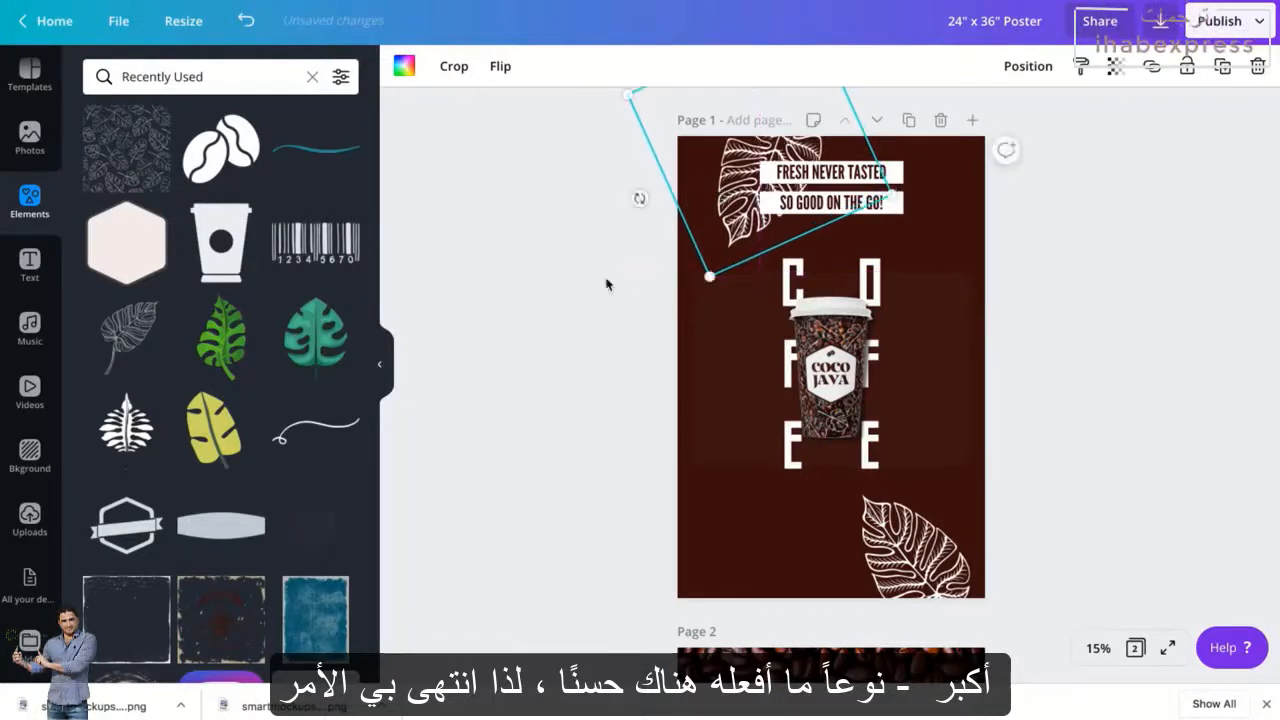
pyautogui.click(573, 301)
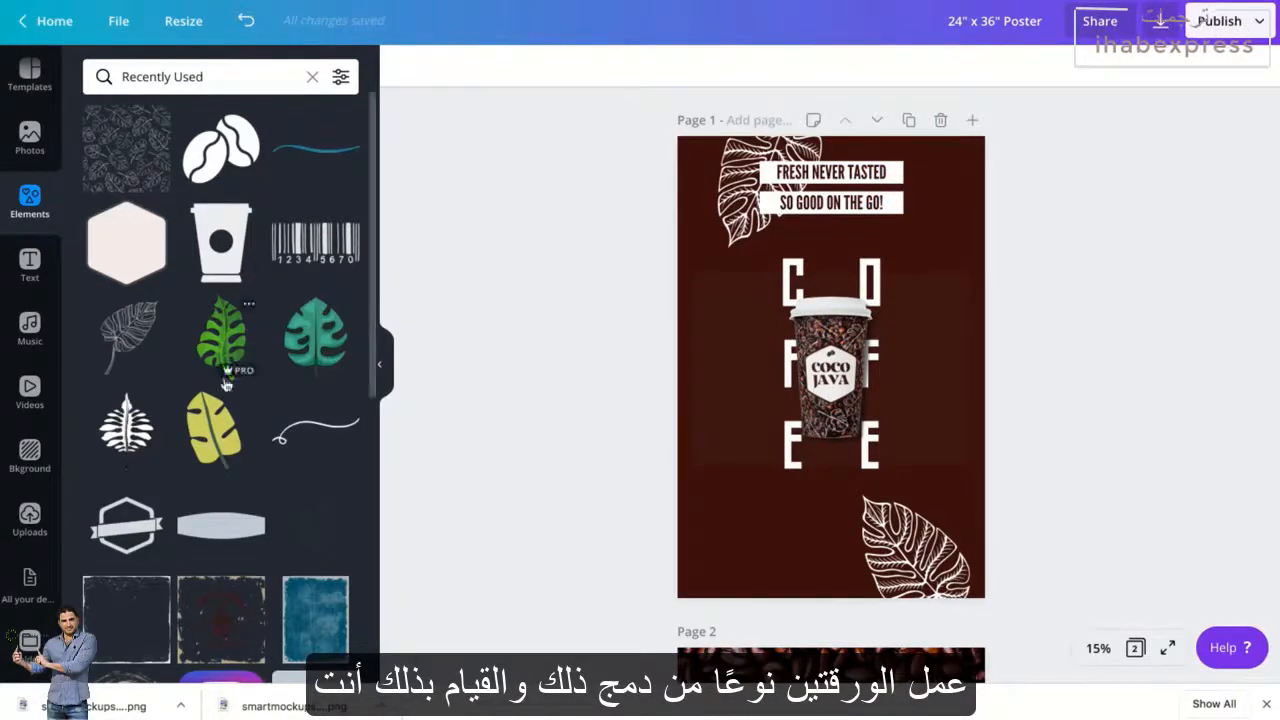
pyautogui.scroll(-2, 232, 372)
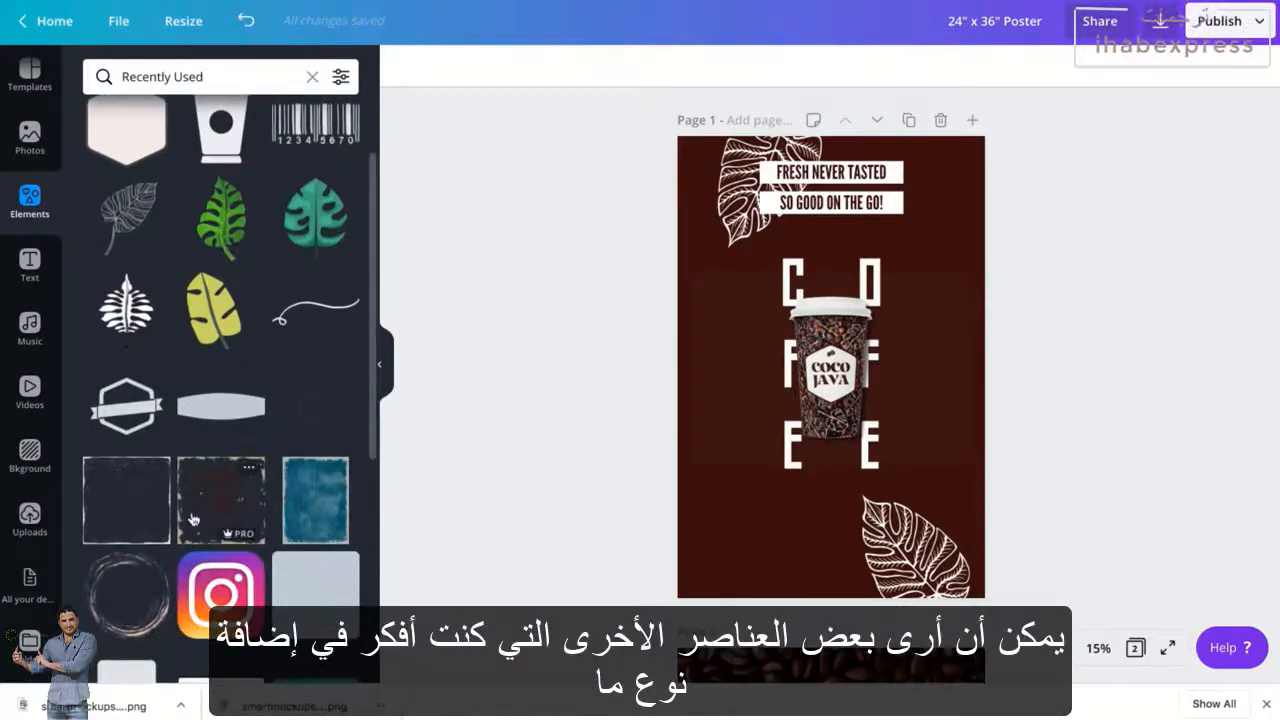
pyautogui.scroll(-1, 266, 510)
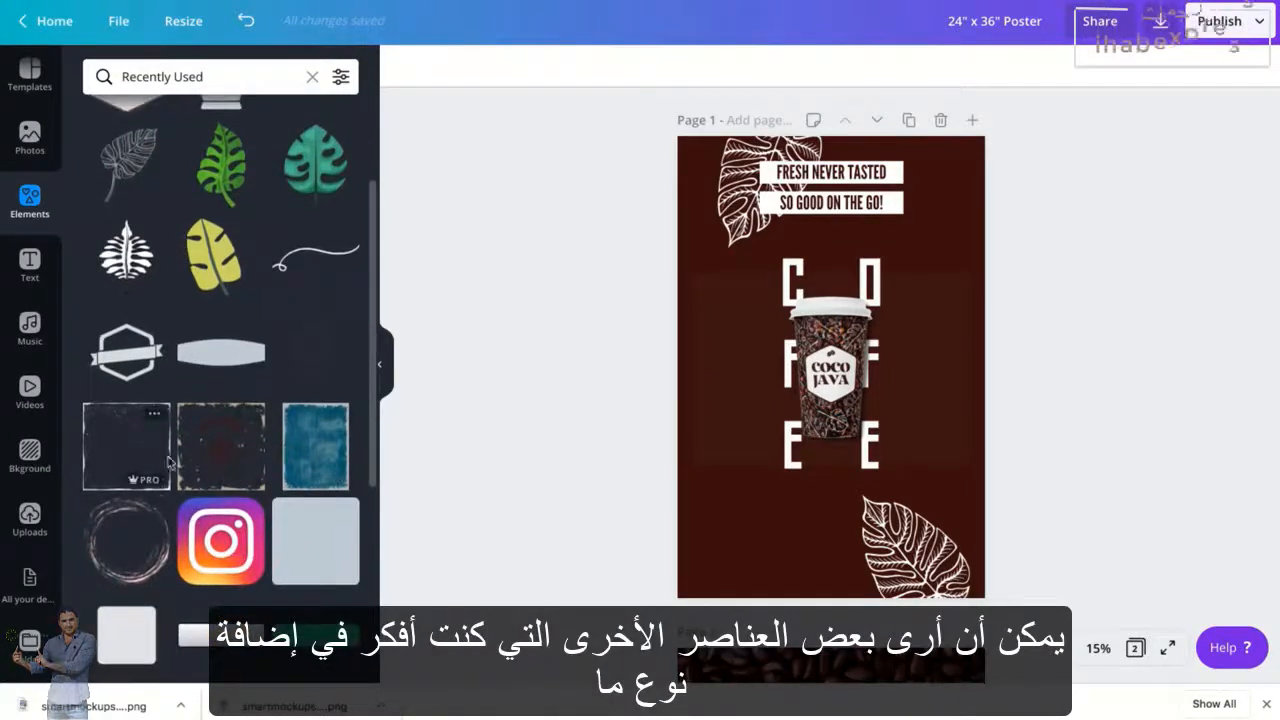
pyautogui.scroll(-1, 259, 455)
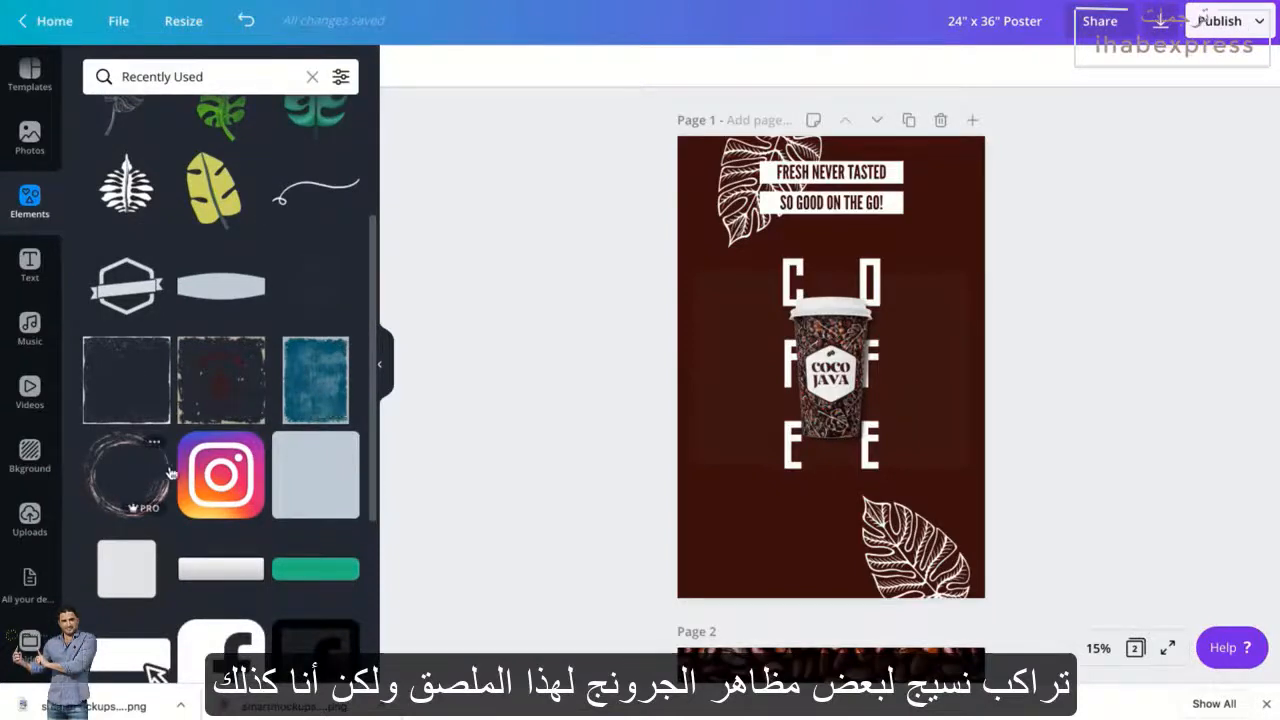
pyautogui.scroll(-1, 168, 466)
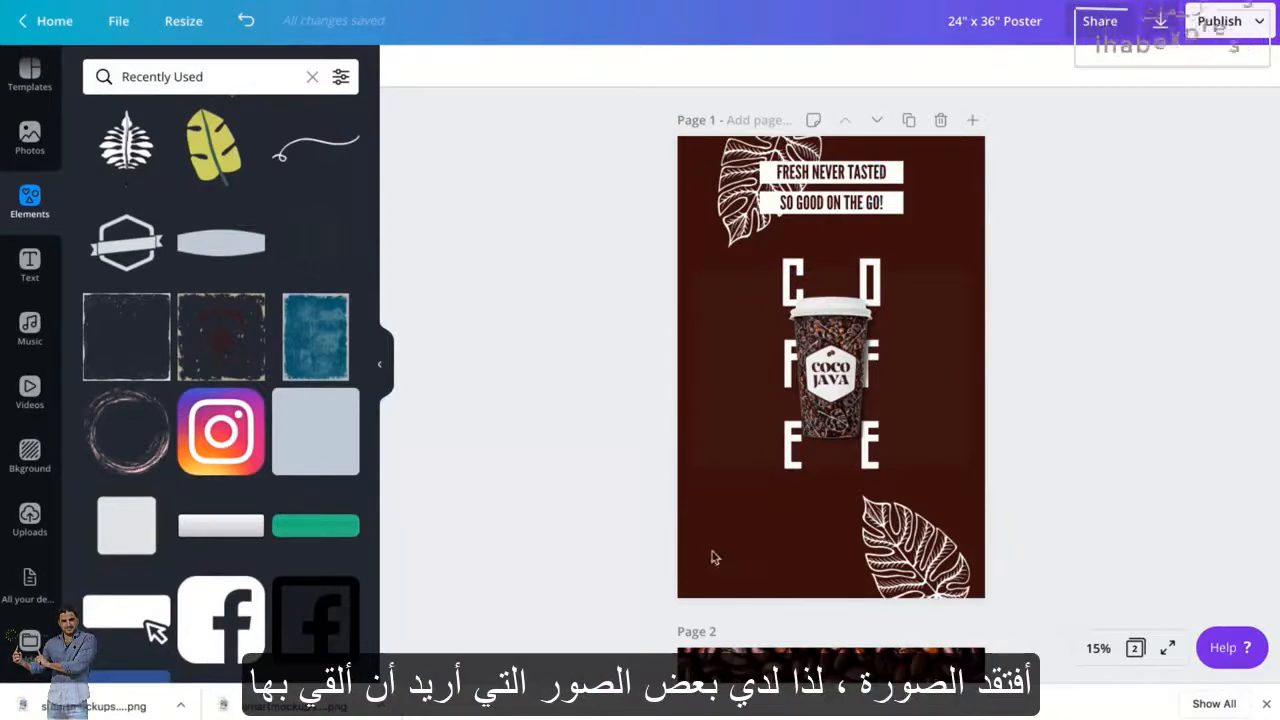
# - Set the recently used photo of the smiling barista in a coffee shop as the poster's background
pyautogui.click(30, 138)
pyautogui.click(338, 175)
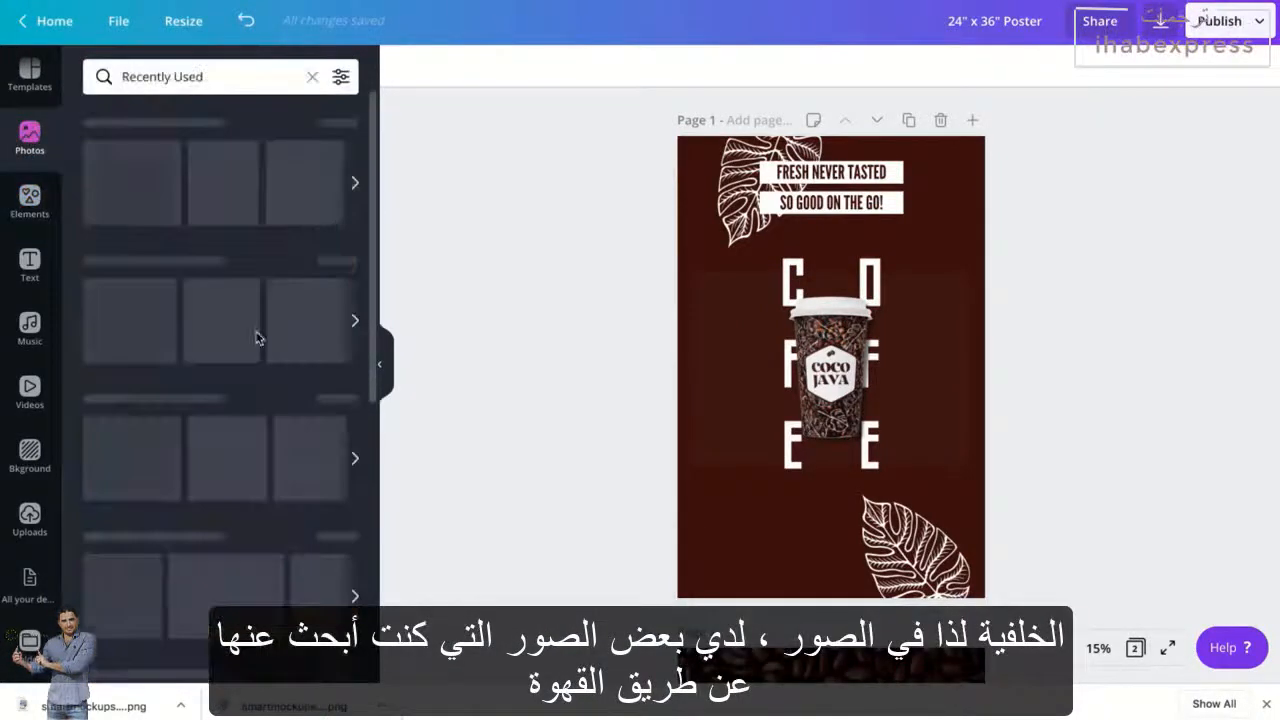
pyautogui.scroll(-5, 257, 337)
pyautogui.scroll(-1, 258, 346)
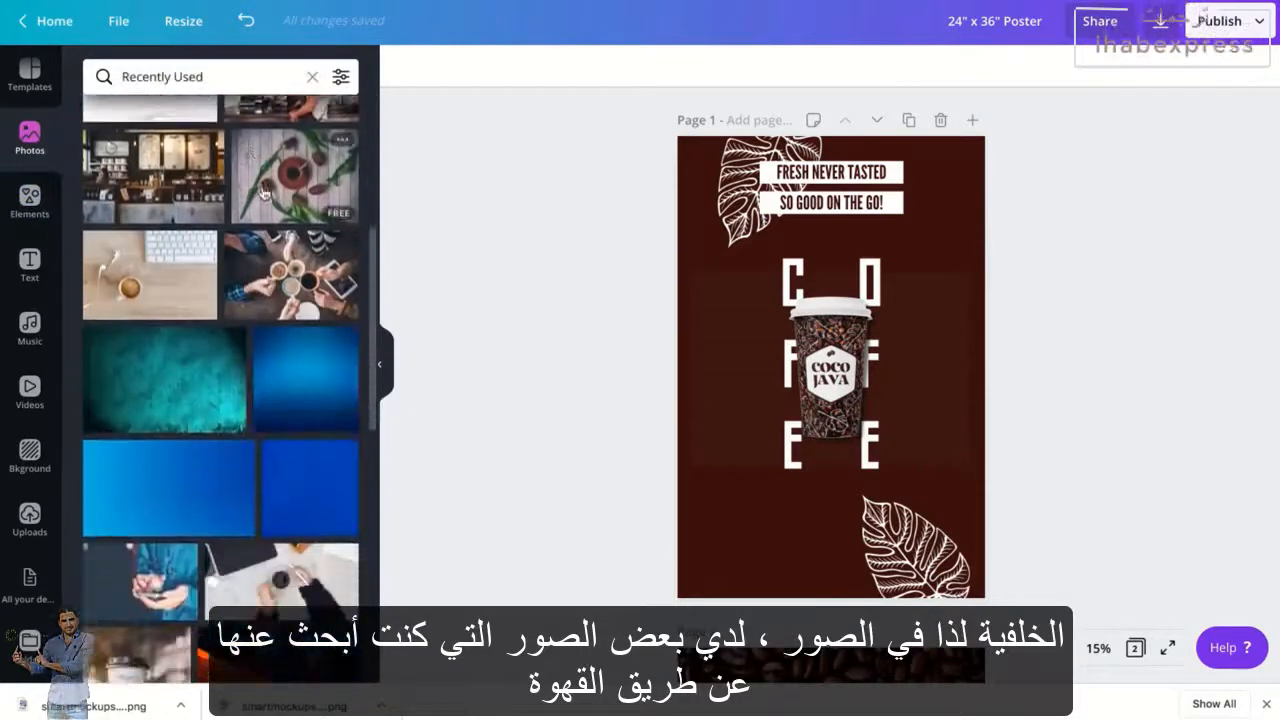
pyautogui.scroll(5, 304, 284)
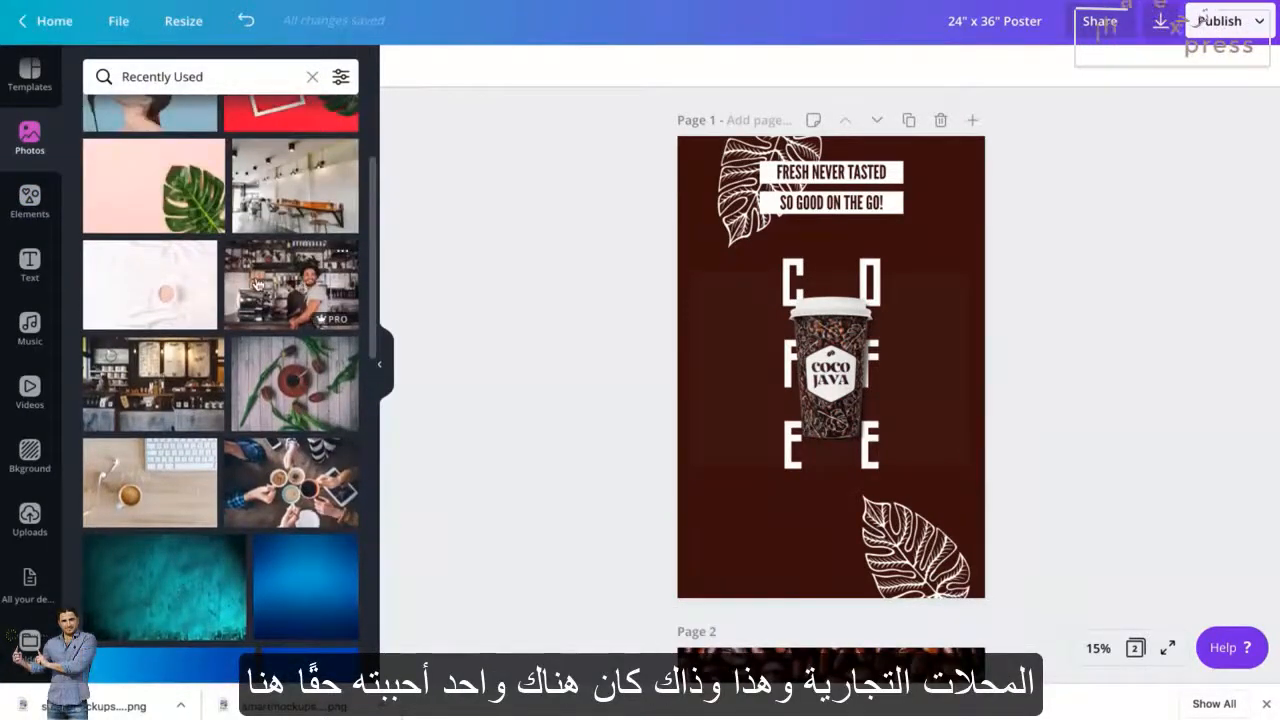
pyautogui.moveTo(256, 285); pyautogui.dragTo(686, 248)
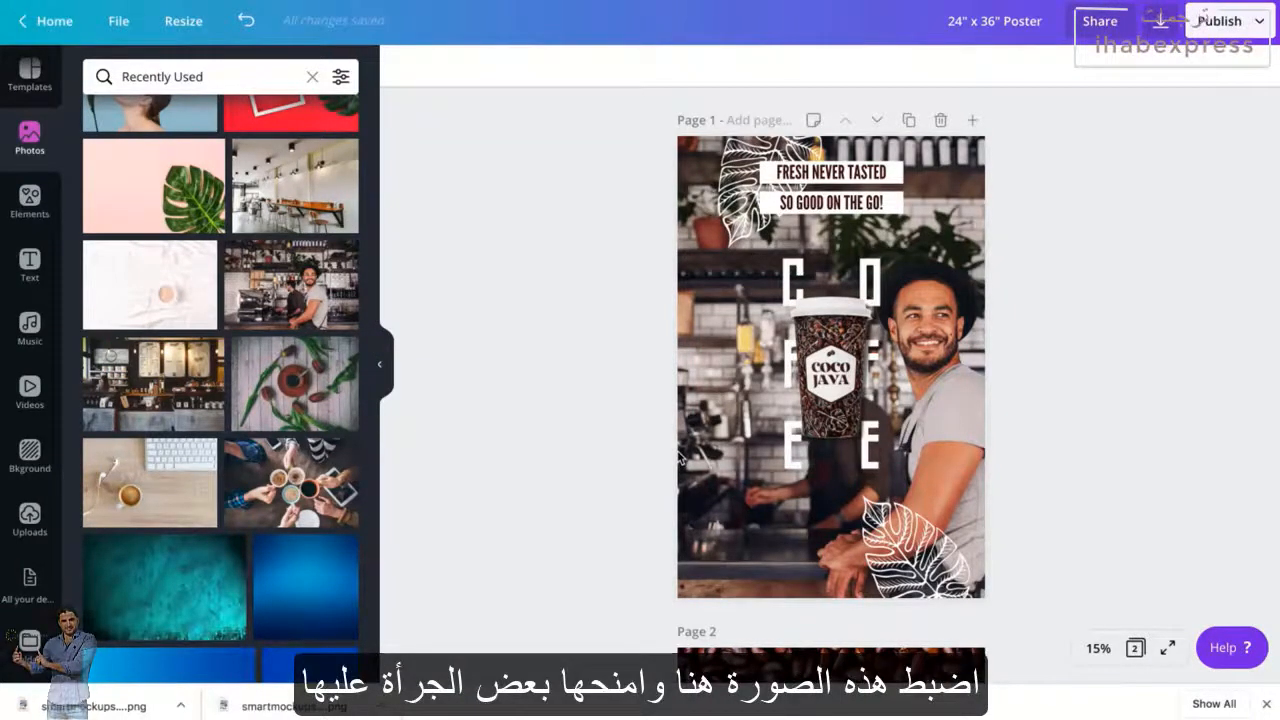
# - Set the barista background photo's brightness to -18
pyautogui.click(687, 253)
pyautogui.click(29, 74)
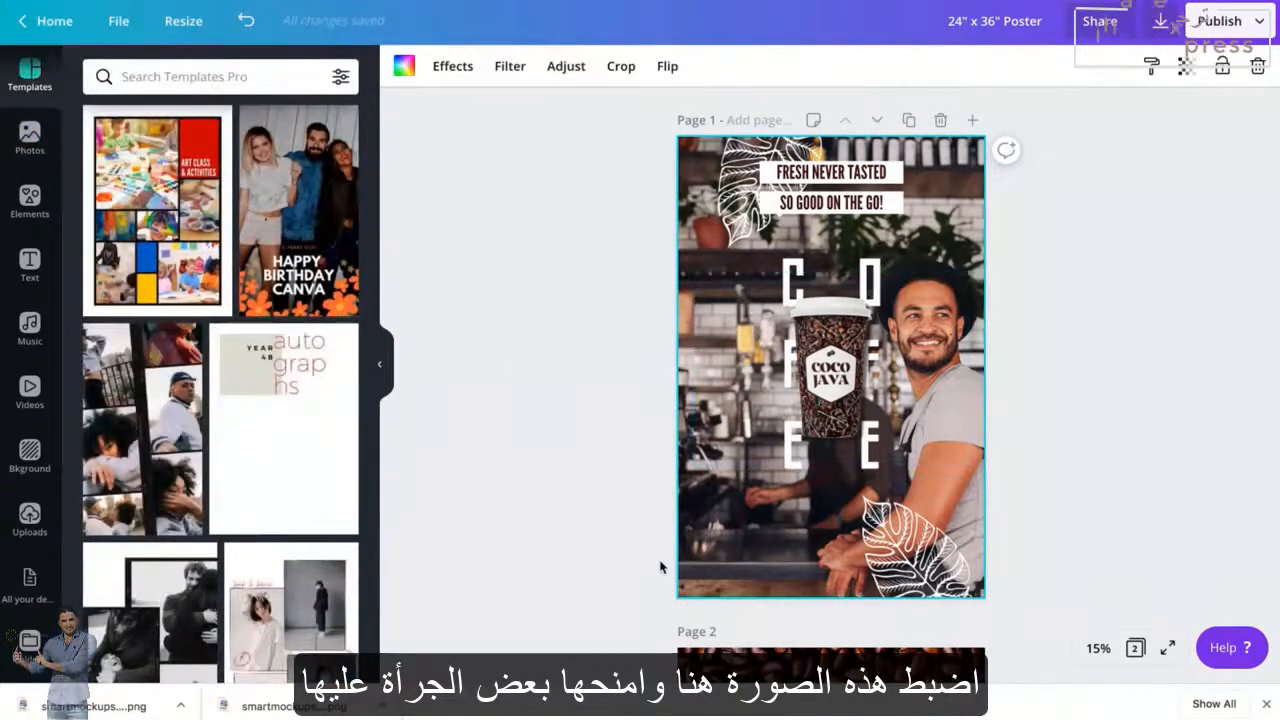
pyautogui.click(565, 67)
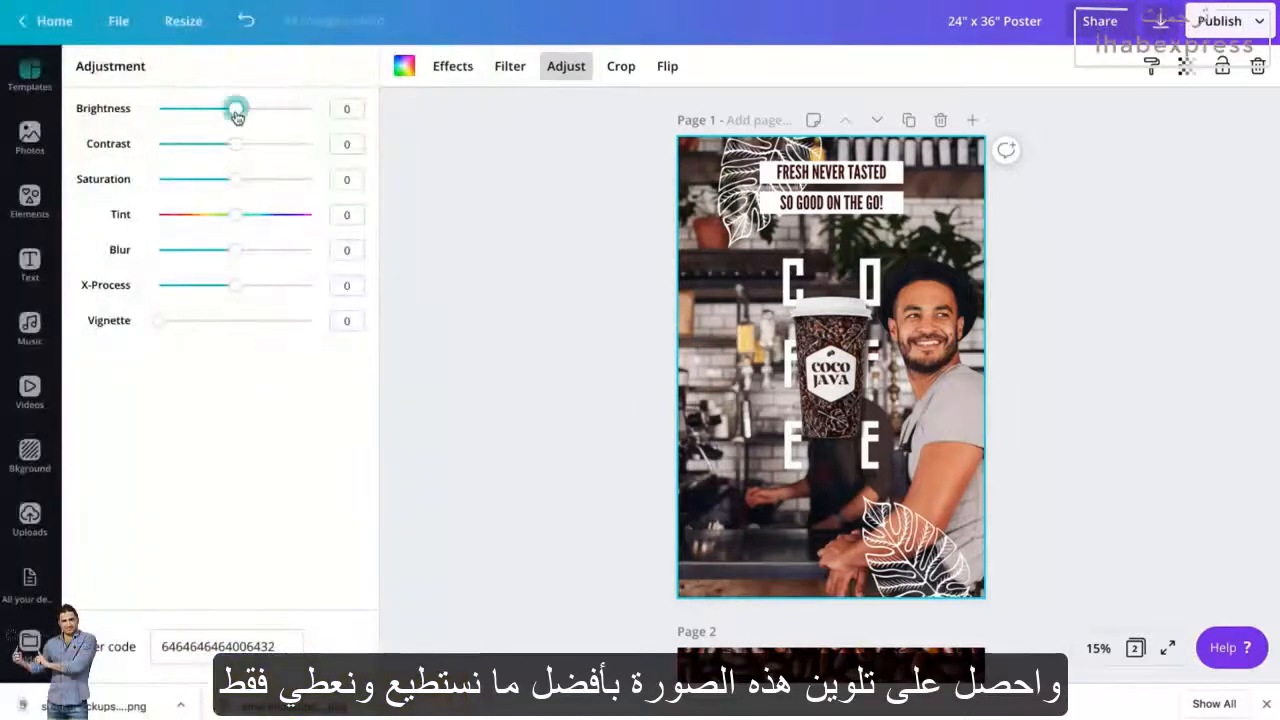
pyautogui.moveTo(237, 116)
pyautogui.mouseDown()
pyautogui.moveTo(248, 113)
pyautogui.moveTo(223, 114)
pyautogui.mouseUp()
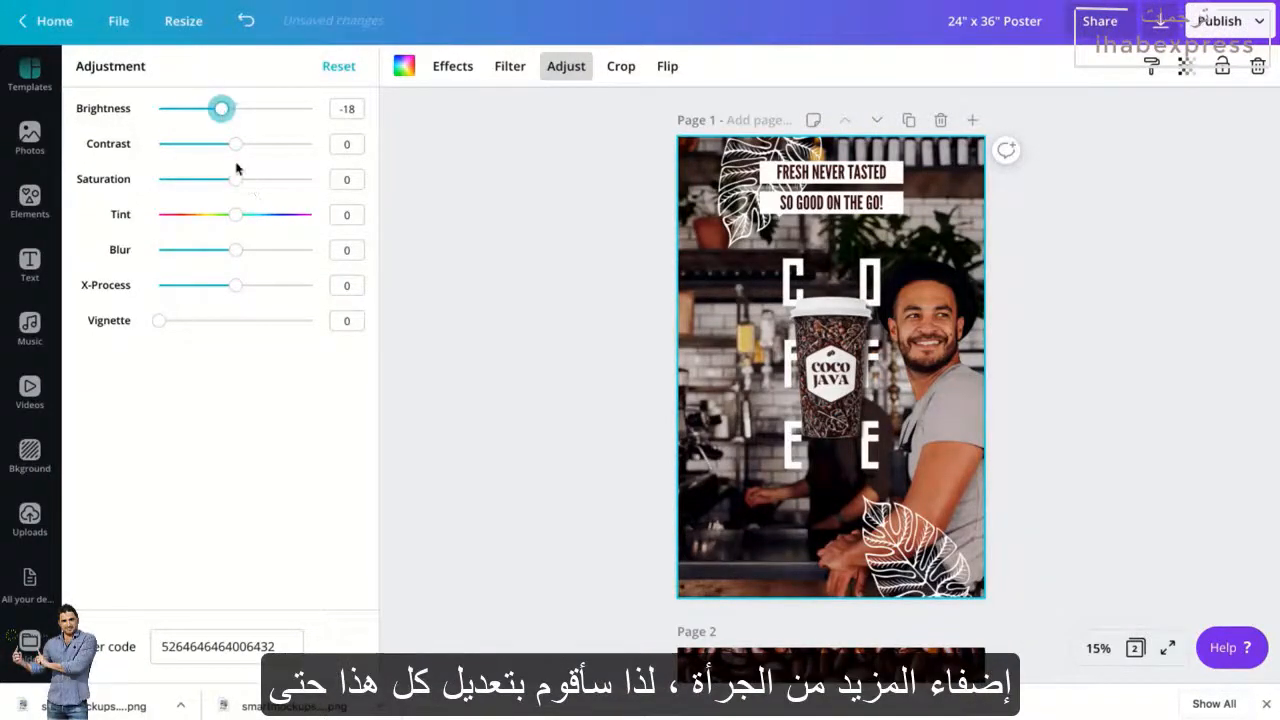
# - Set the barista background photo's contrast to 16, raise its saturation slightly and add a light vignette
pyautogui.moveTo(235, 145); pyautogui.dragTo(248, 148)
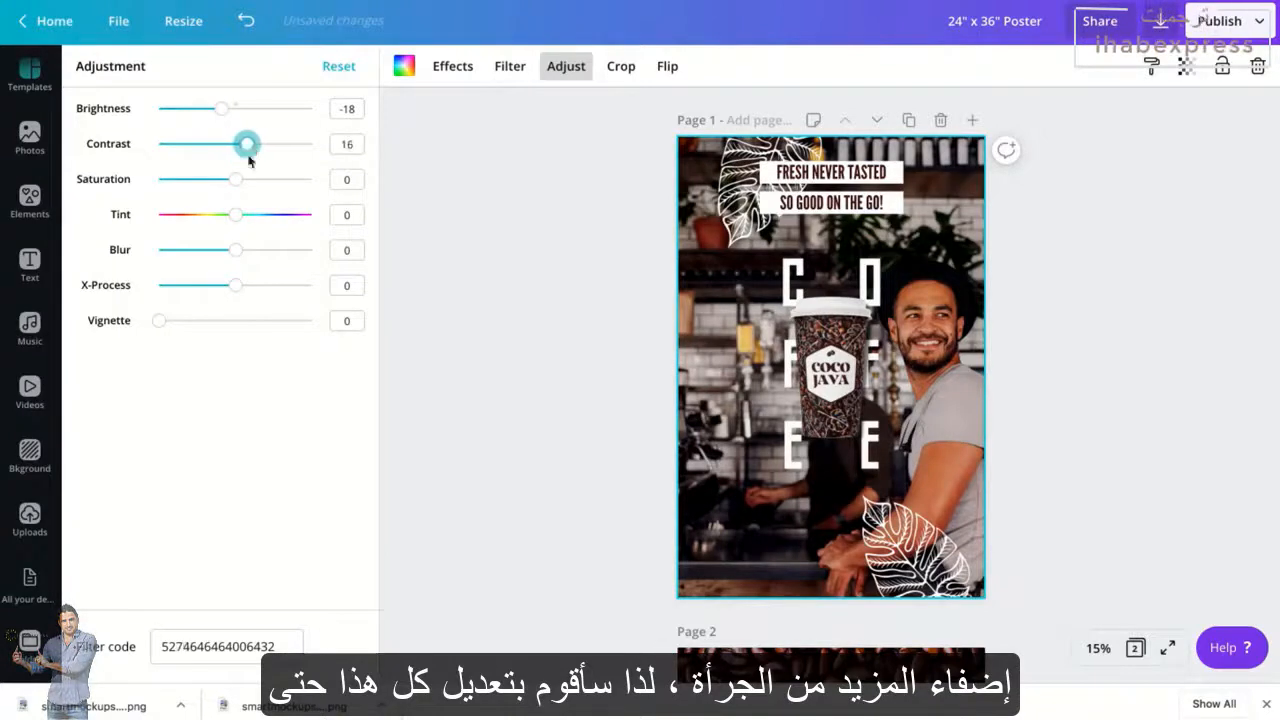
pyautogui.moveTo(236, 215); pyautogui.dragTo(236, 215)
pyautogui.moveTo(236, 180); pyautogui.dragTo(243, 181)
pyautogui.moveTo(160, 321); pyautogui.dragTo(181, 324)
pyautogui.click(469, 279)
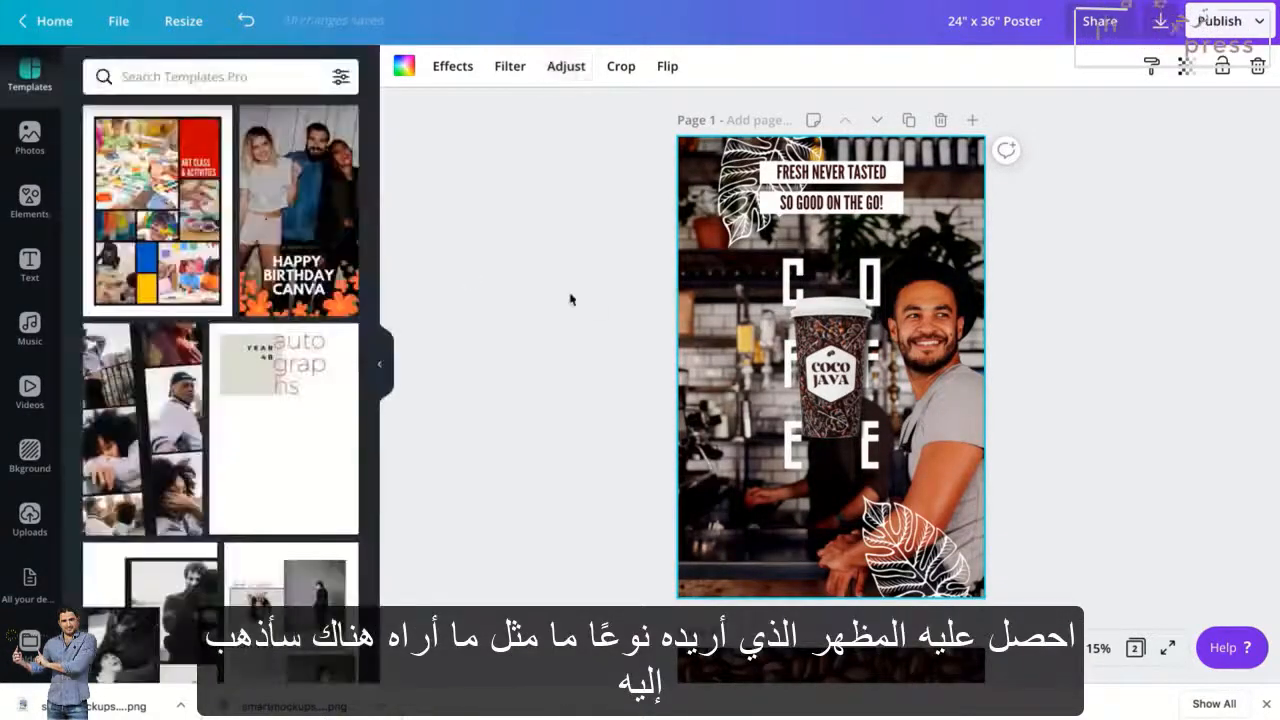
# - Zoom the poster to 25% and examine the adjusted photo, tagline, coffee cup and leaves from top to bottom
pyautogui.click(1095, 645)
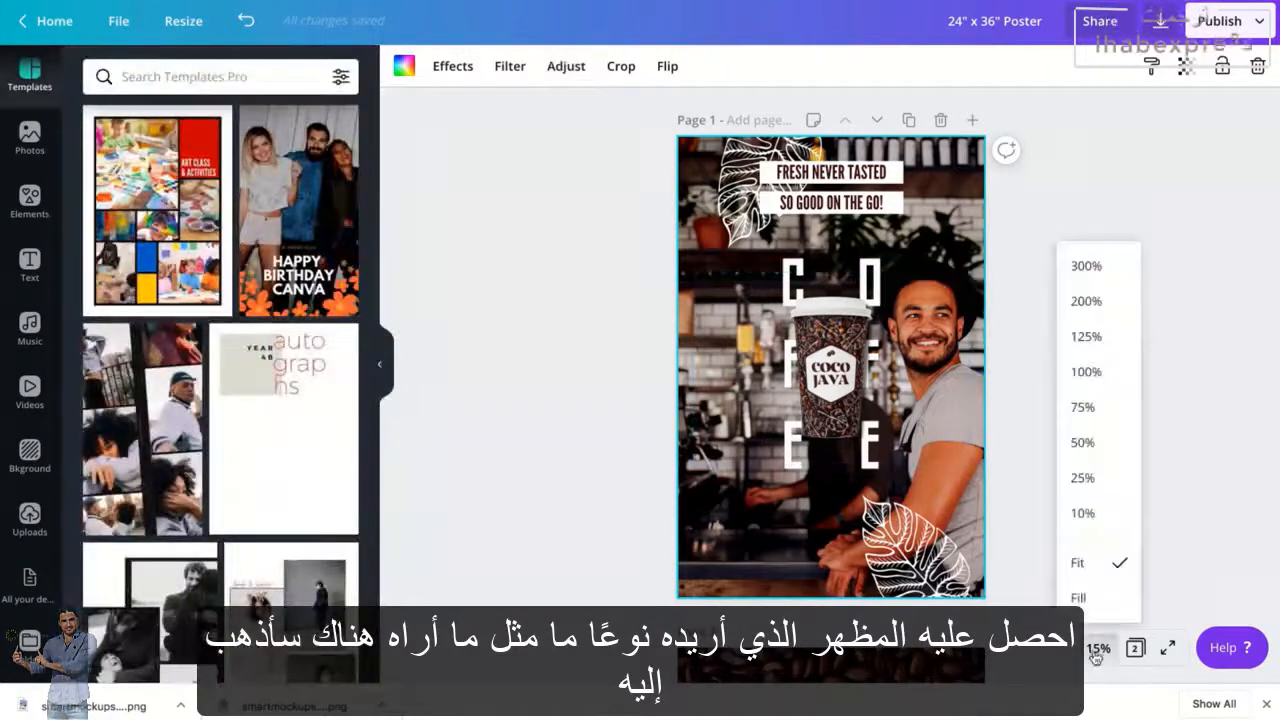
pyautogui.click(1105, 477)
pyautogui.scroll(2, 1107, 474)
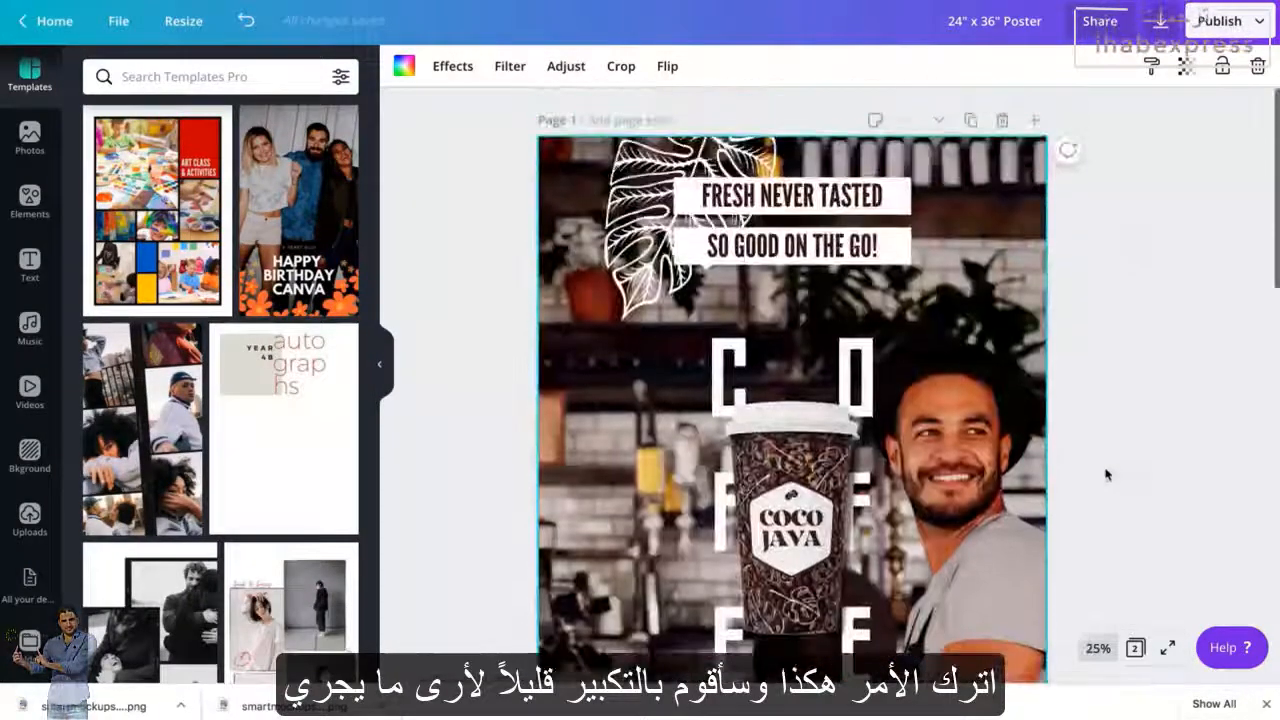
pyautogui.scroll(-1, 1107, 474)
pyautogui.scroll(-3, 1107, 474)
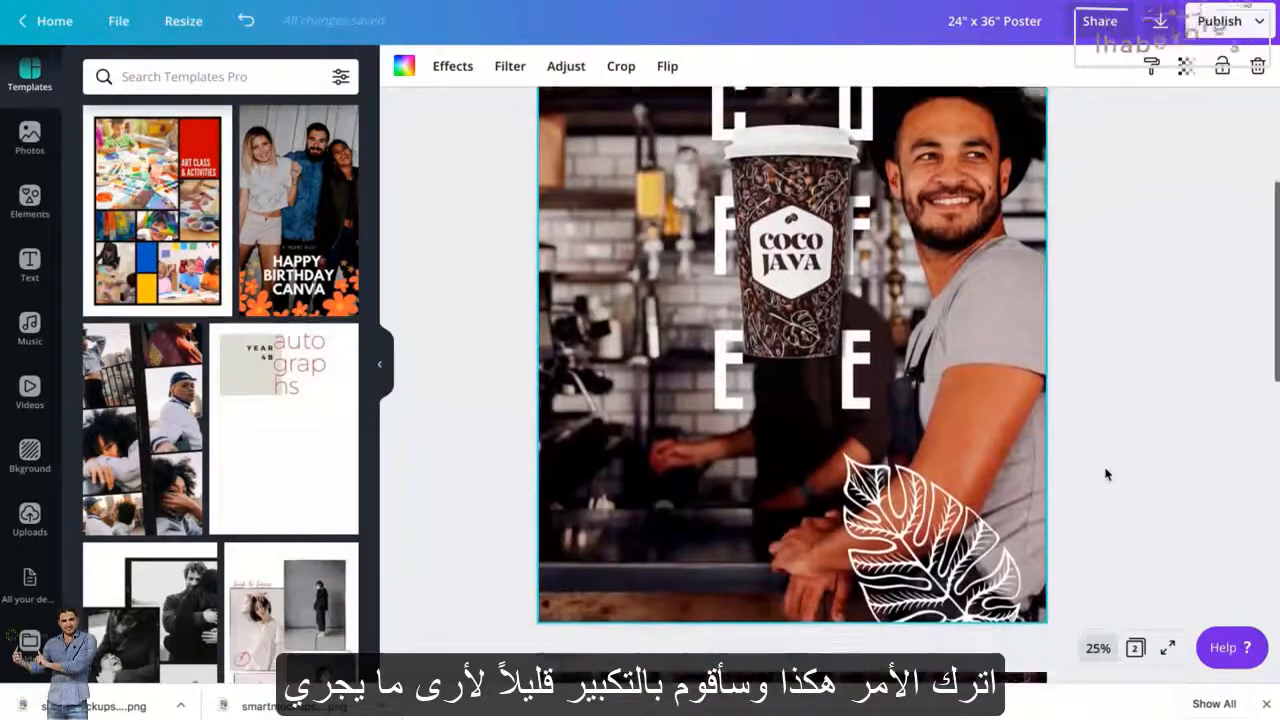
pyautogui.scroll(3, 1107, 474)
pyautogui.scroll(-2, 1107, 474)
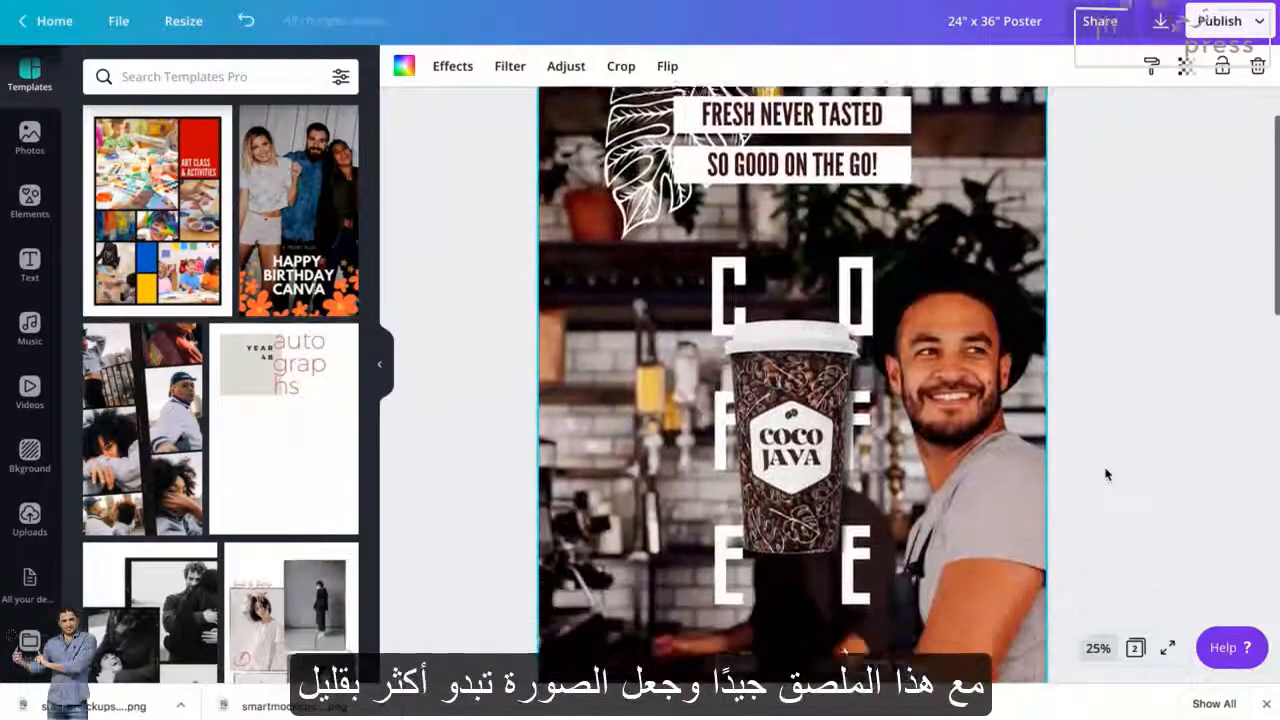
pyautogui.scroll(1, 1106, 474)
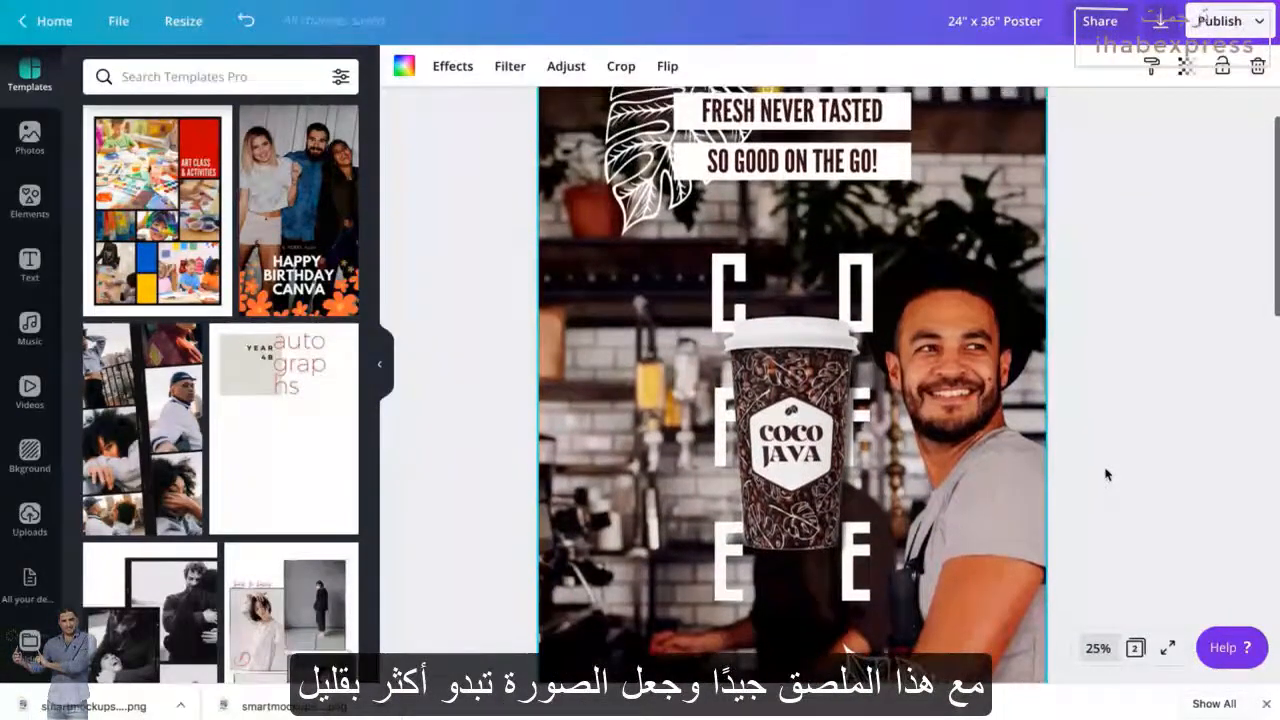
pyautogui.scroll(1, 1106, 474)
pyautogui.scroll(-3, 1107, 474)
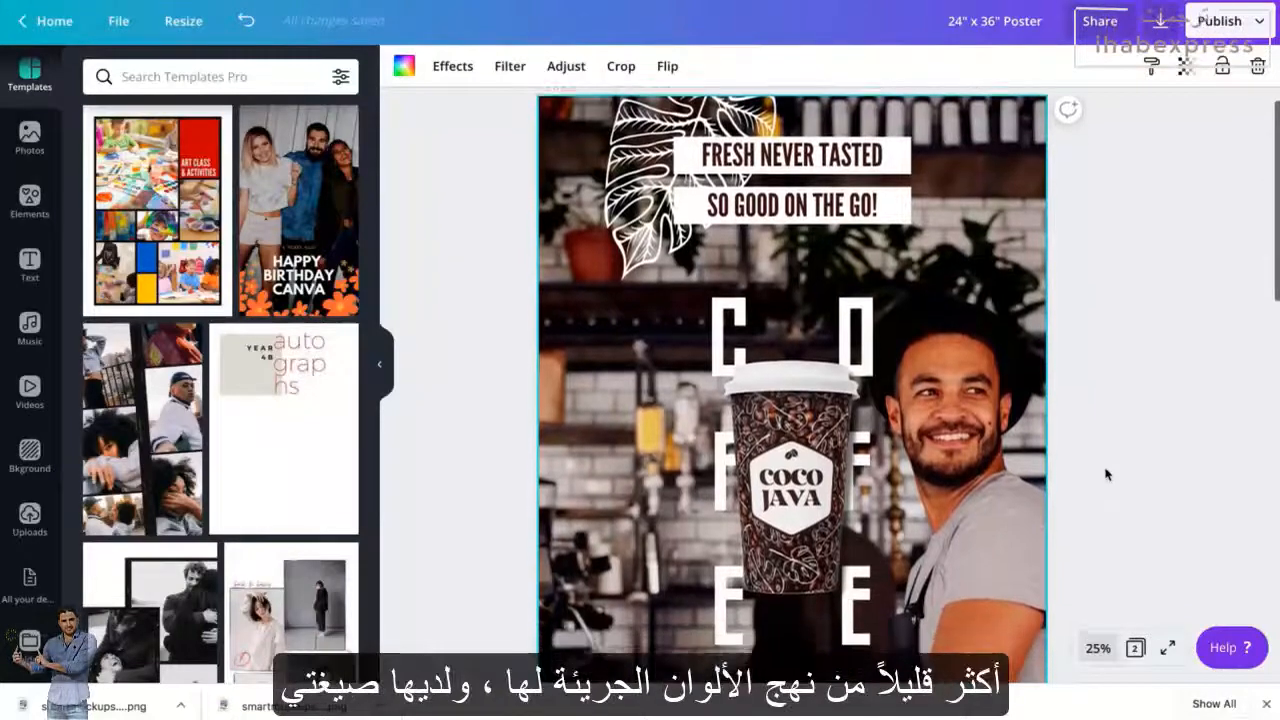
pyautogui.scroll(3, 1106, 474)
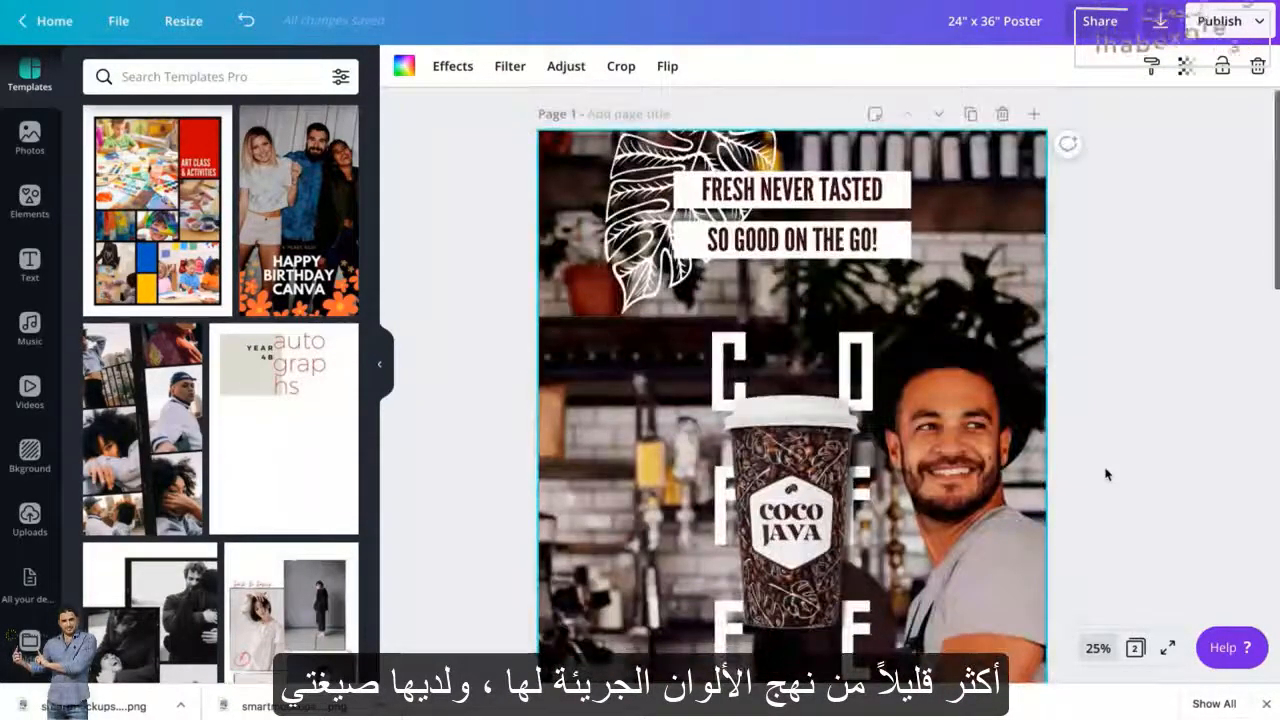
pyautogui.scroll(-2, 1106, 474)
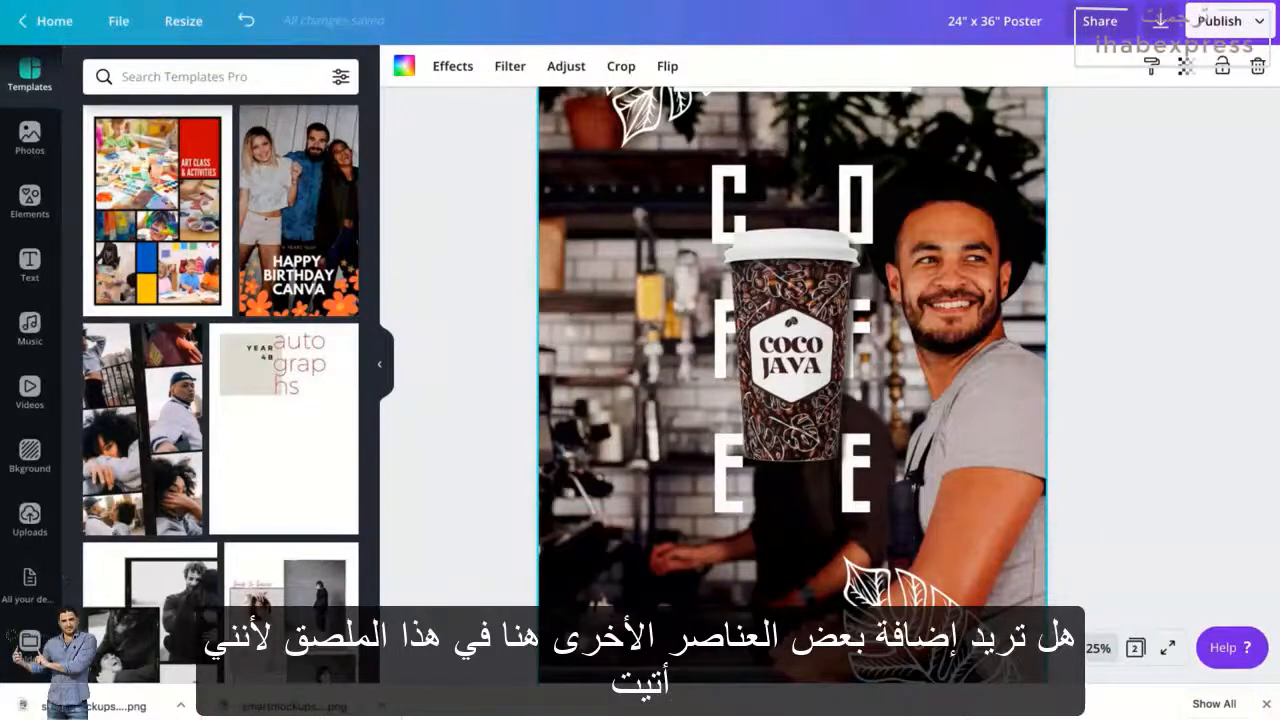
# - Add the recently used barcode graphic, shrink it near the poster's lower-left corner and colour it white
pyautogui.click(30, 210)
pyautogui.scroll(-1, 262, 246)
pyautogui.scroll(3, 262, 246)
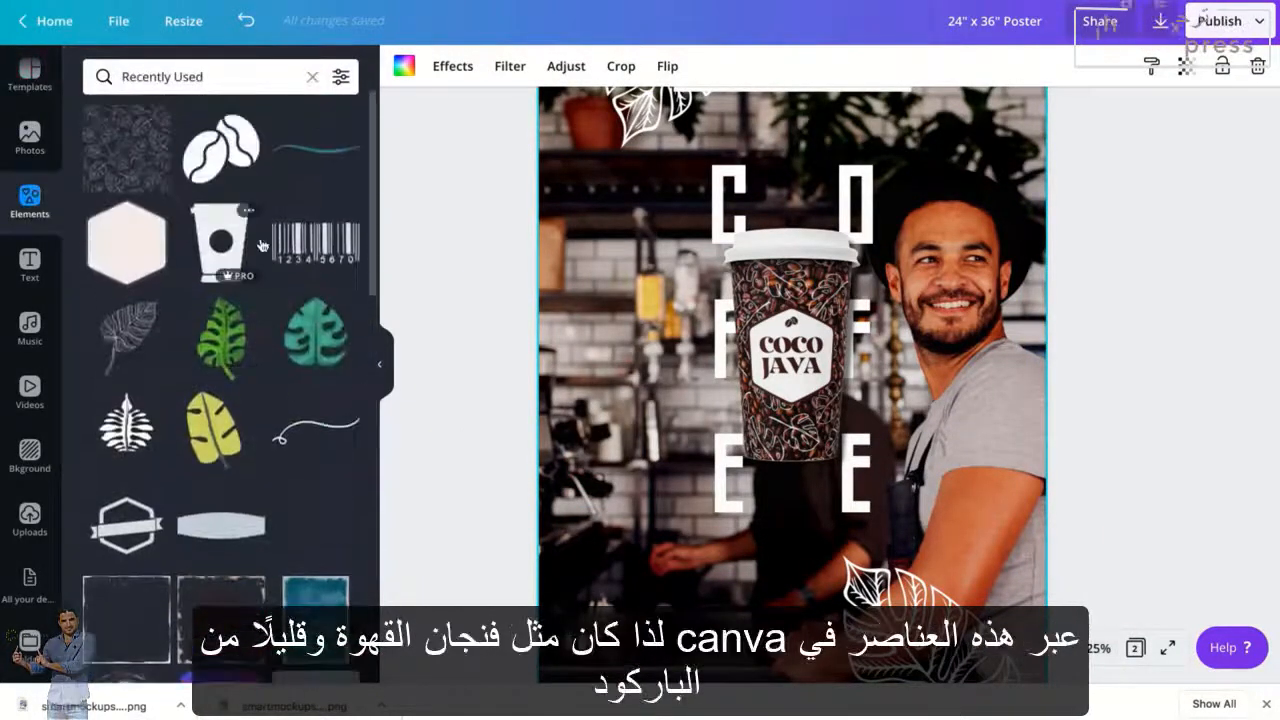
pyautogui.click(318, 244)
pyautogui.moveTo(876, 314); pyautogui.dragTo(662, 666)
pyautogui.click(404, 68)
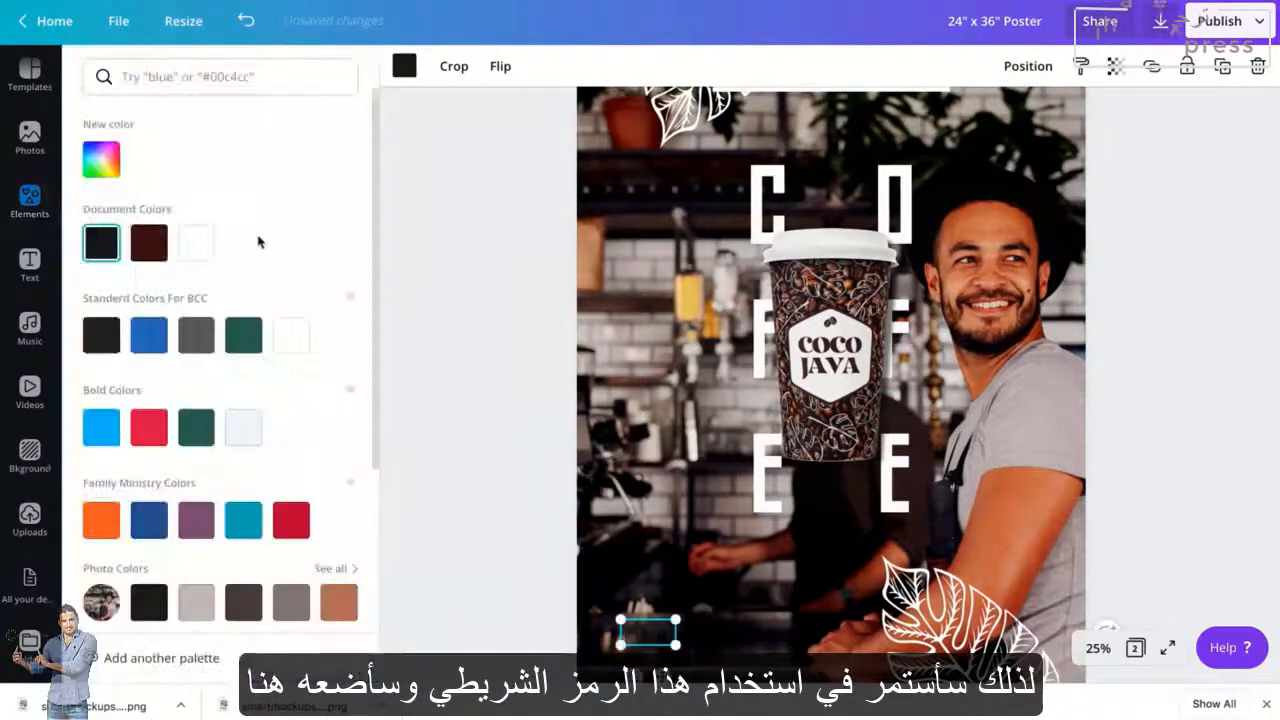
pyautogui.click(196, 243)
pyautogui.scroll(-2, 575, 462)
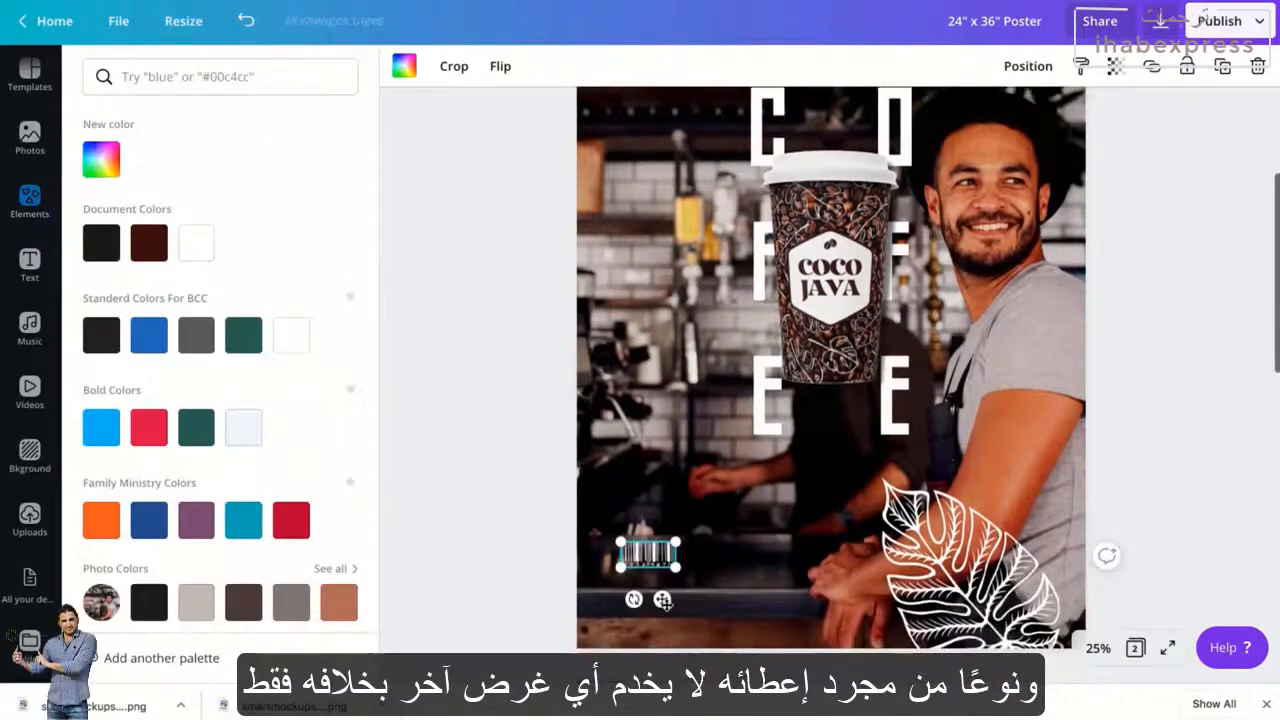
# - Move the white barcode down into the poster's lower-left corner and make it slightly smaller
pyautogui.moveTo(662, 599); pyautogui.dragTo(642, 660)
pyautogui.click(474, 573)
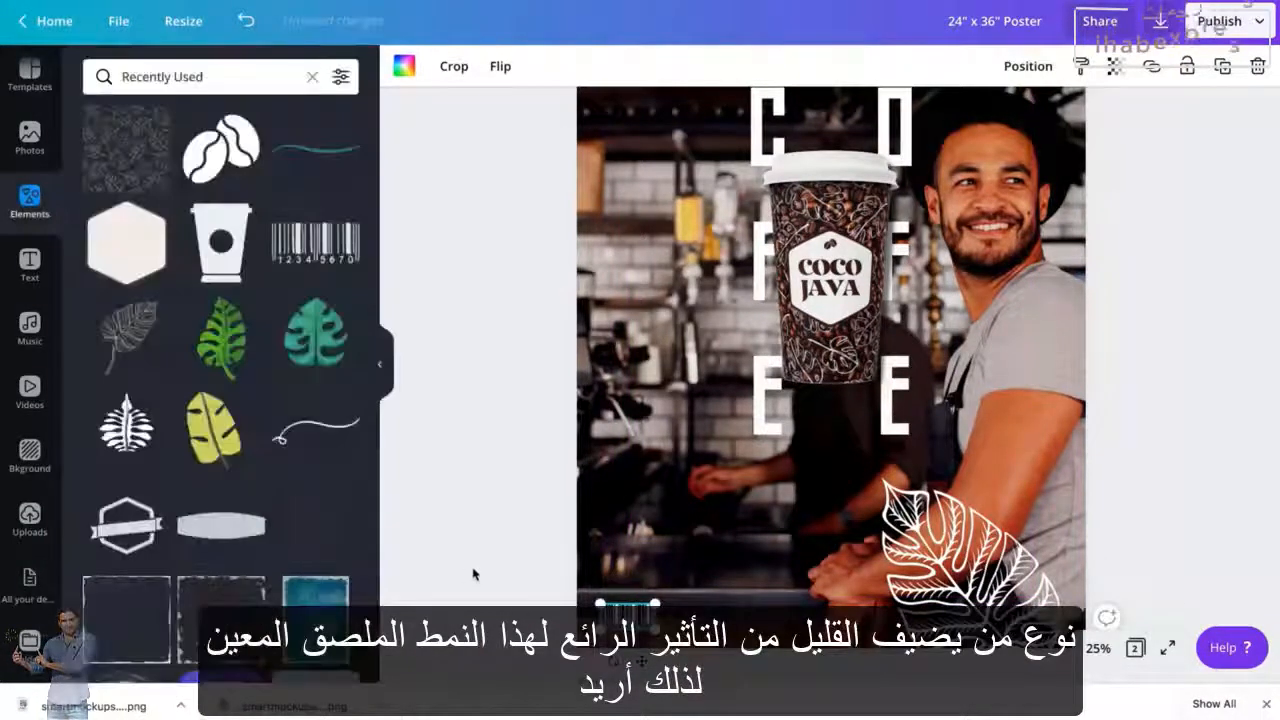
pyautogui.moveTo(634, 615); pyautogui.dragTo(636, 615)
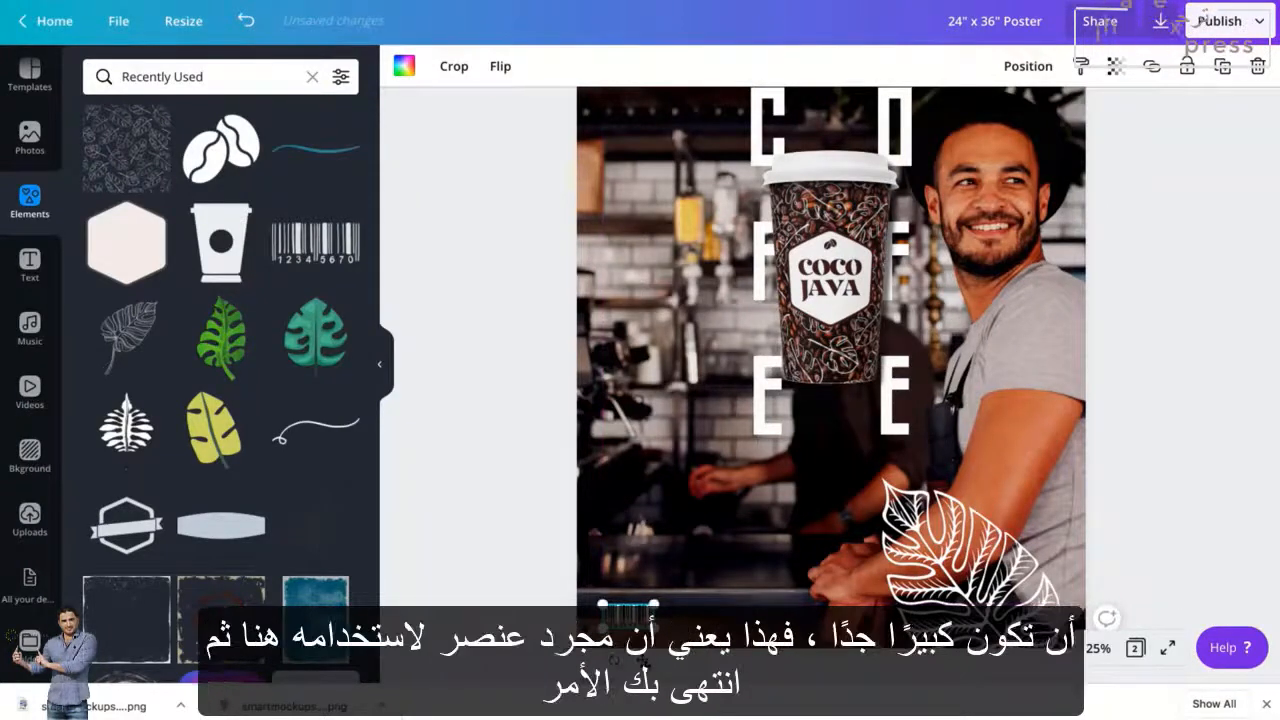
pyautogui.moveTo(655, 630); pyautogui.dragTo(649, 628)
pyautogui.click(514, 598)
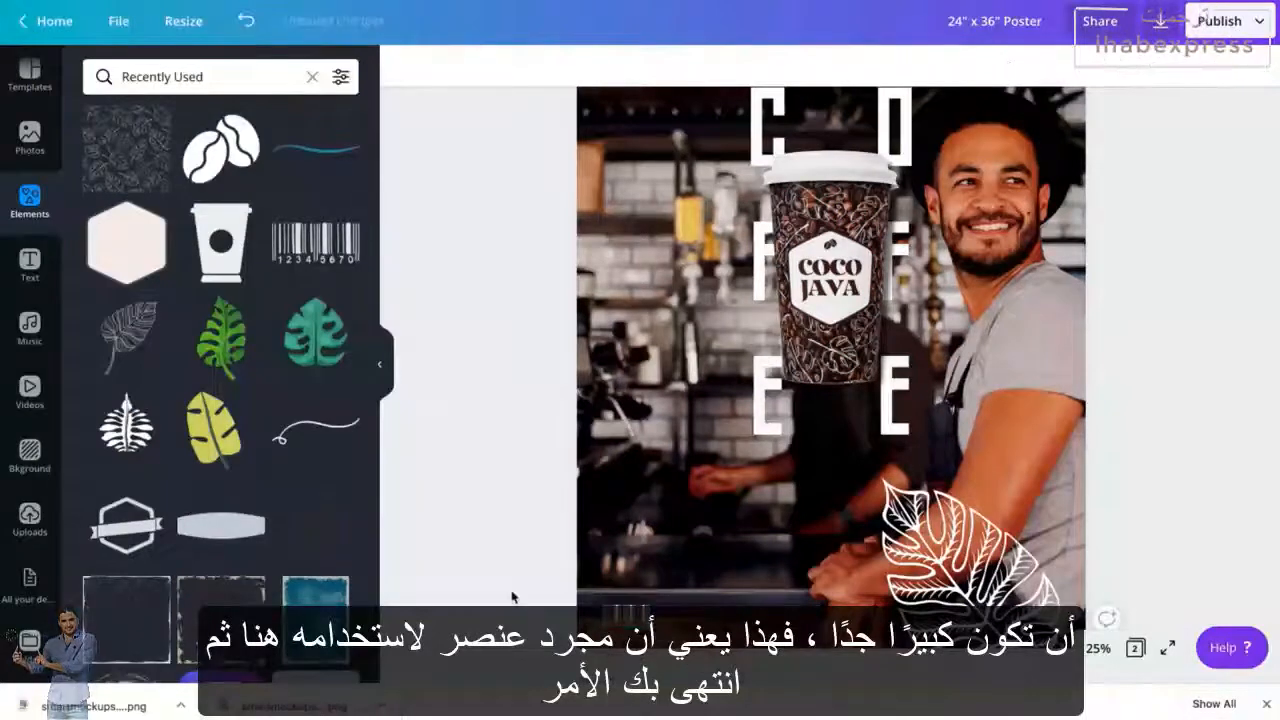
# - Add the recently used takeaway cup icon, shrink it above the barcode and colour it white
pyautogui.click(222, 262)
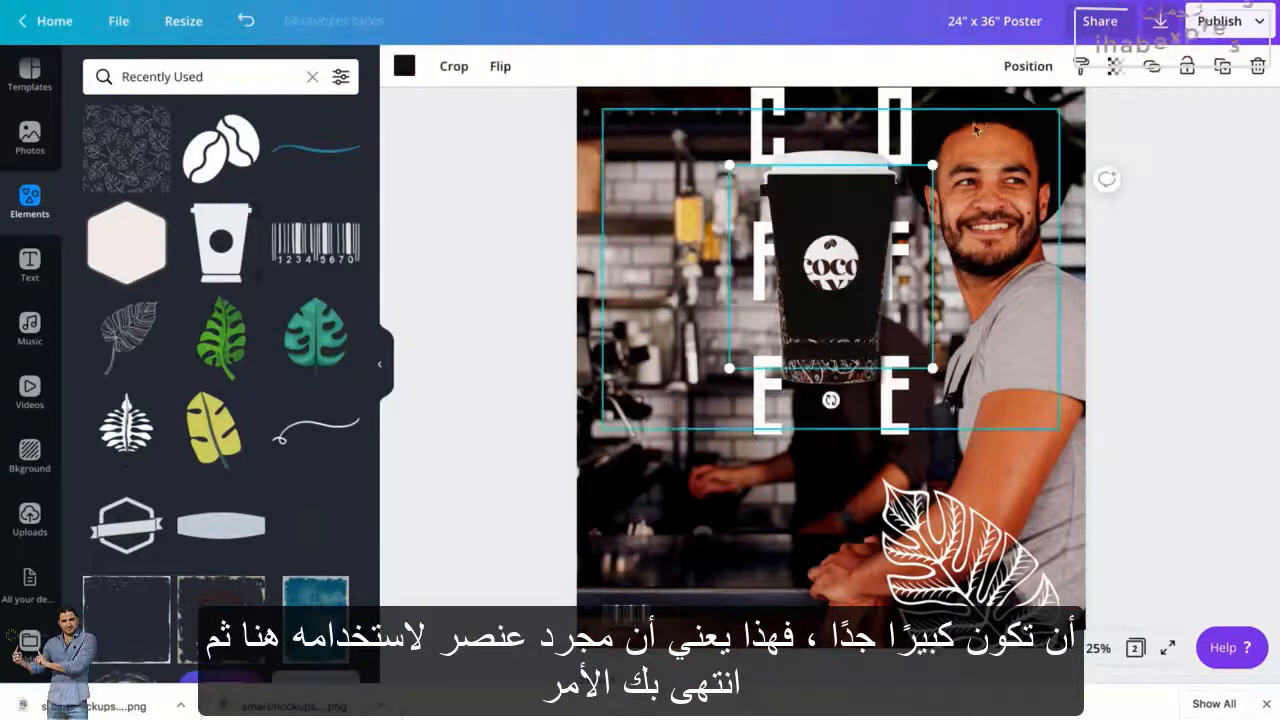
pyautogui.moveTo(936, 172); pyautogui.dragTo(684, 488)
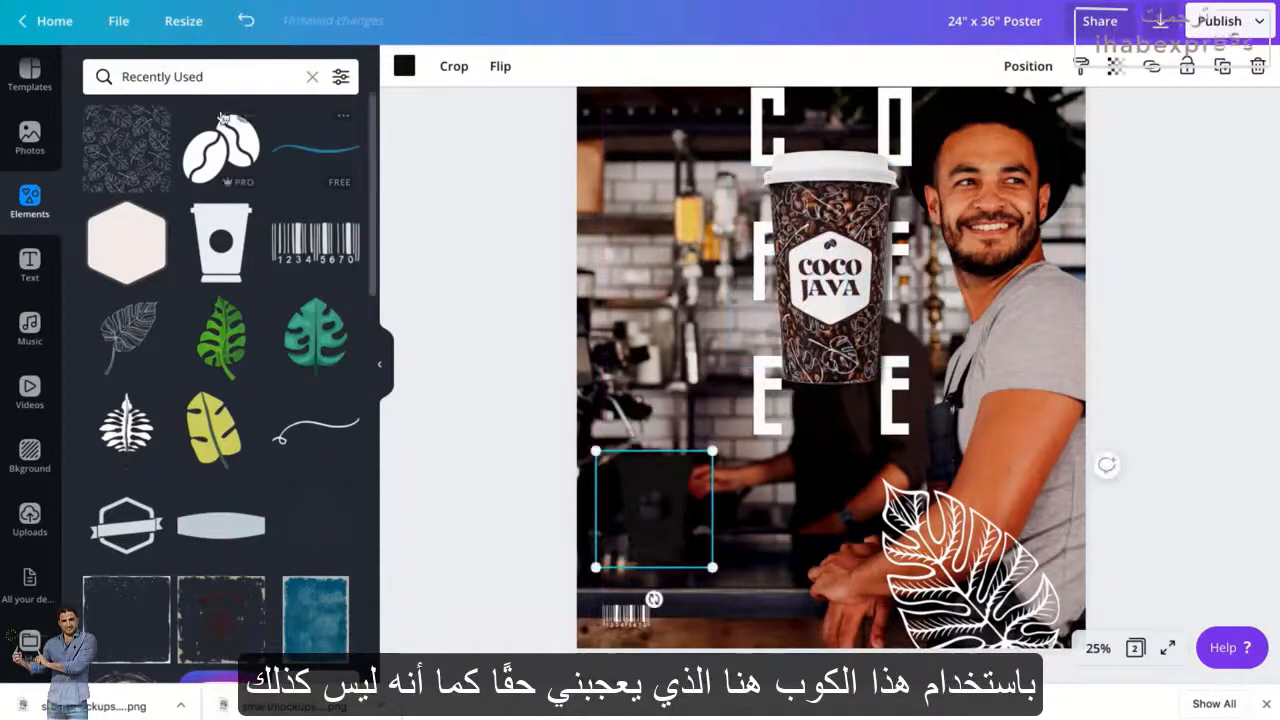
pyautogui.click(30, 74)
pyautogui.click(404, 65)
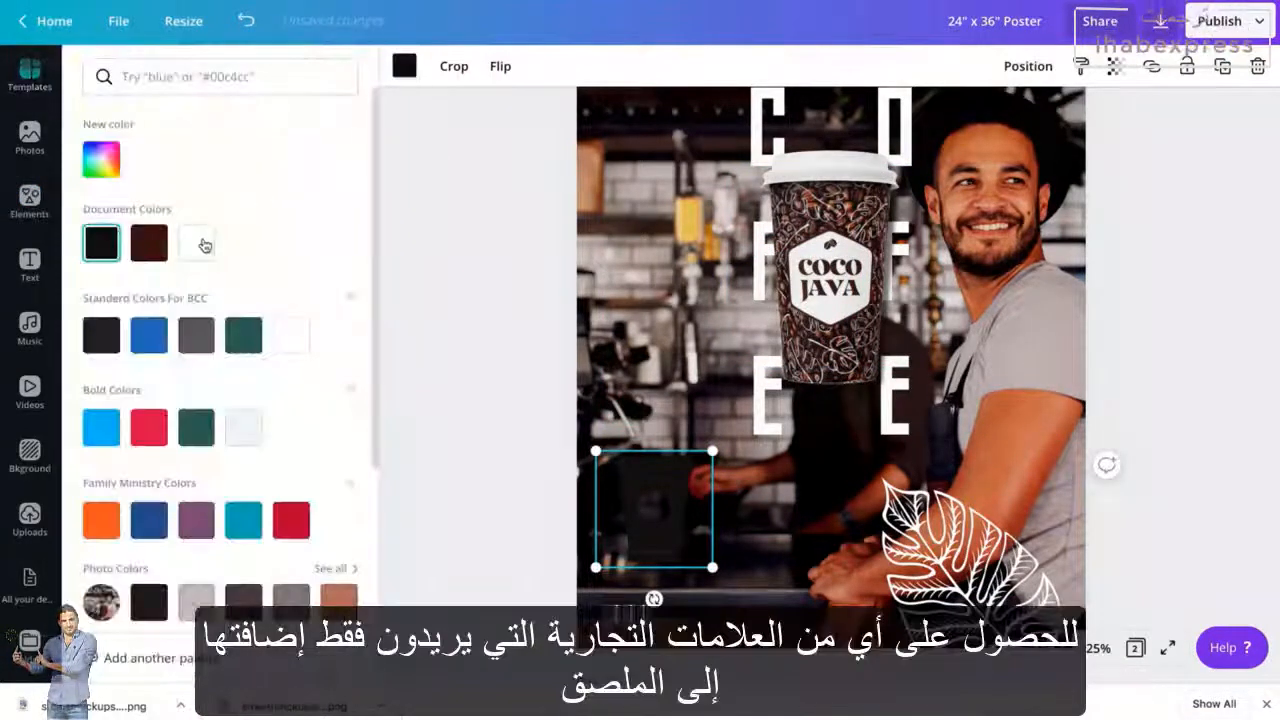
pyautogui.click(196, 241)
# - Reduce the white cup icon and the barcode to small brand marks and place the cup just above the barcode
pyautogui.moveTo(701, 473); pyautogui.dragTo(624, 620)
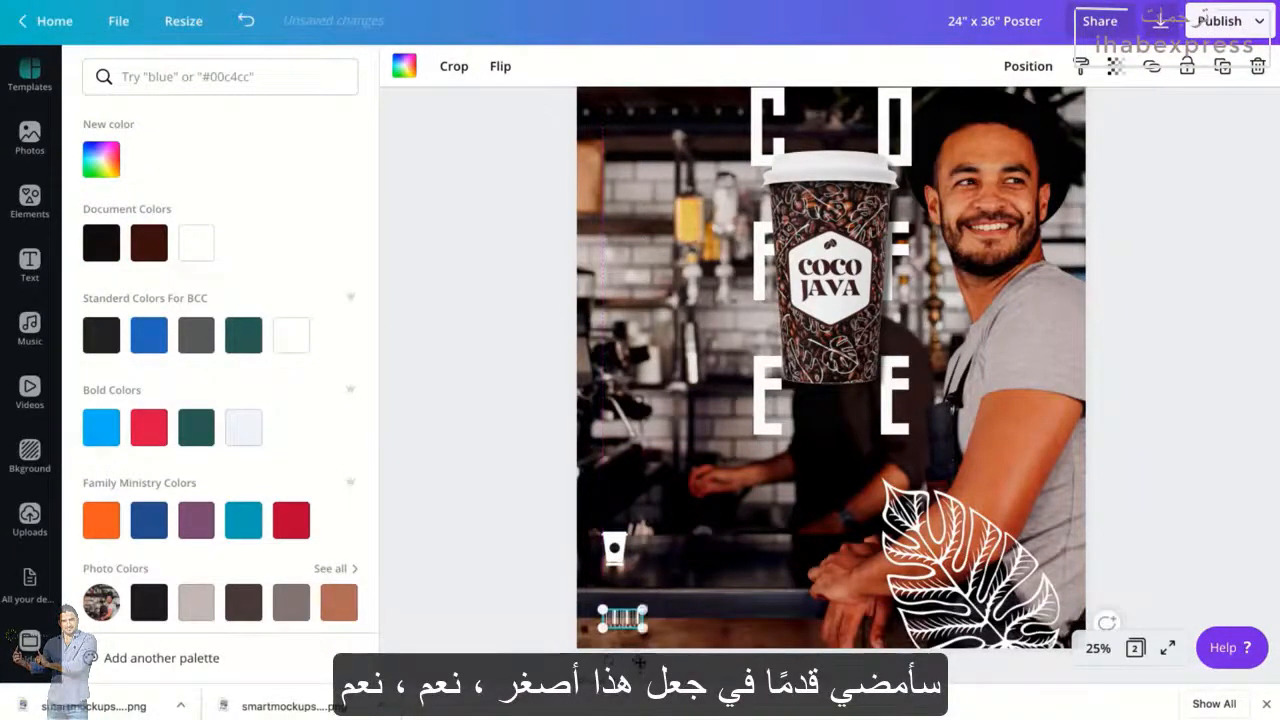
pyautogui.moveTo(625, 566); pyautogui.dragTo(633, 596)
pyautogui.click(538, 566)
pyautogui.scroll(1, 538, 566)
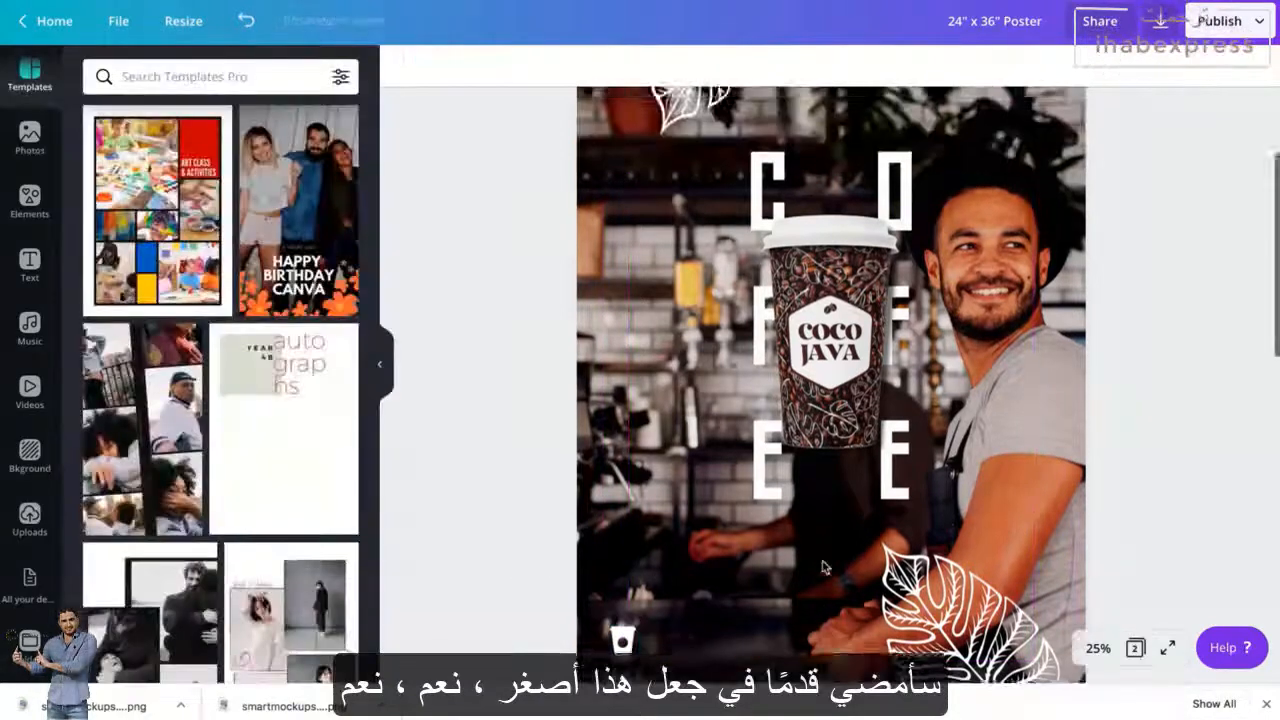
# - Fit the poster in view, add the recently used speckle texture and enlarge it to about 44.1 x 44.1 in over the whole page
pyautogui.click(1098, 648)
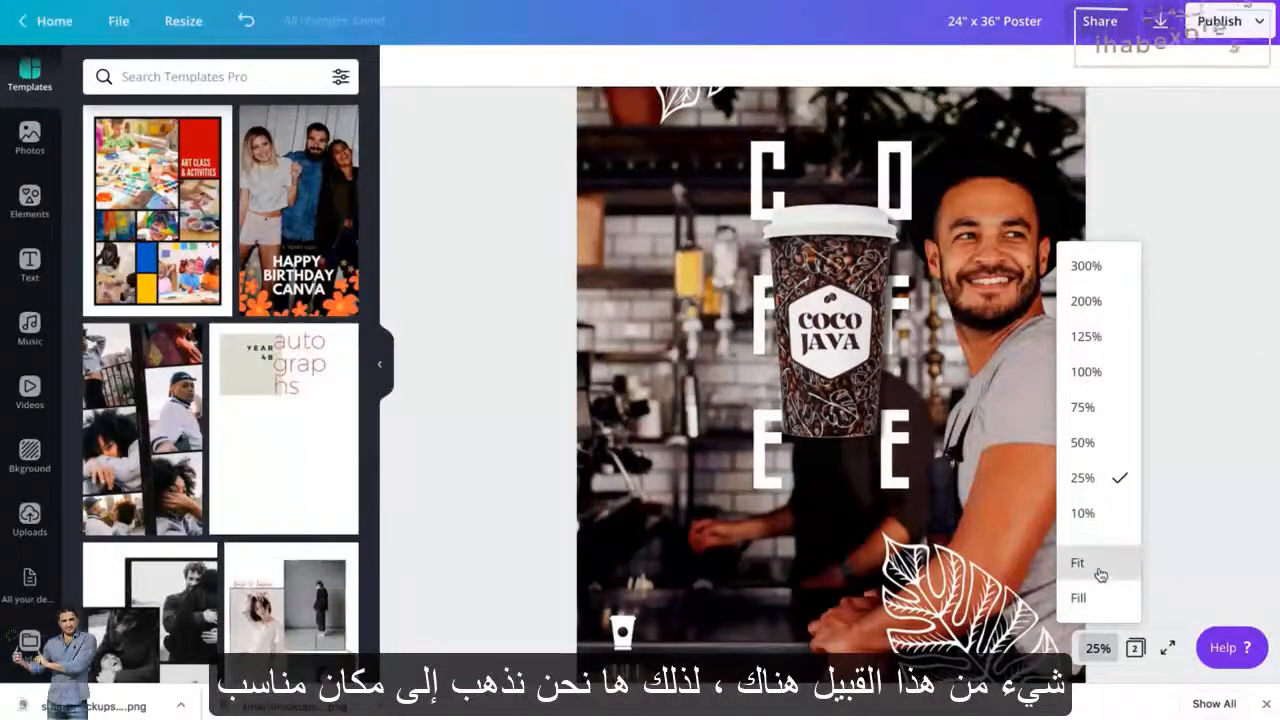
pyautogui.click(1098, 566)
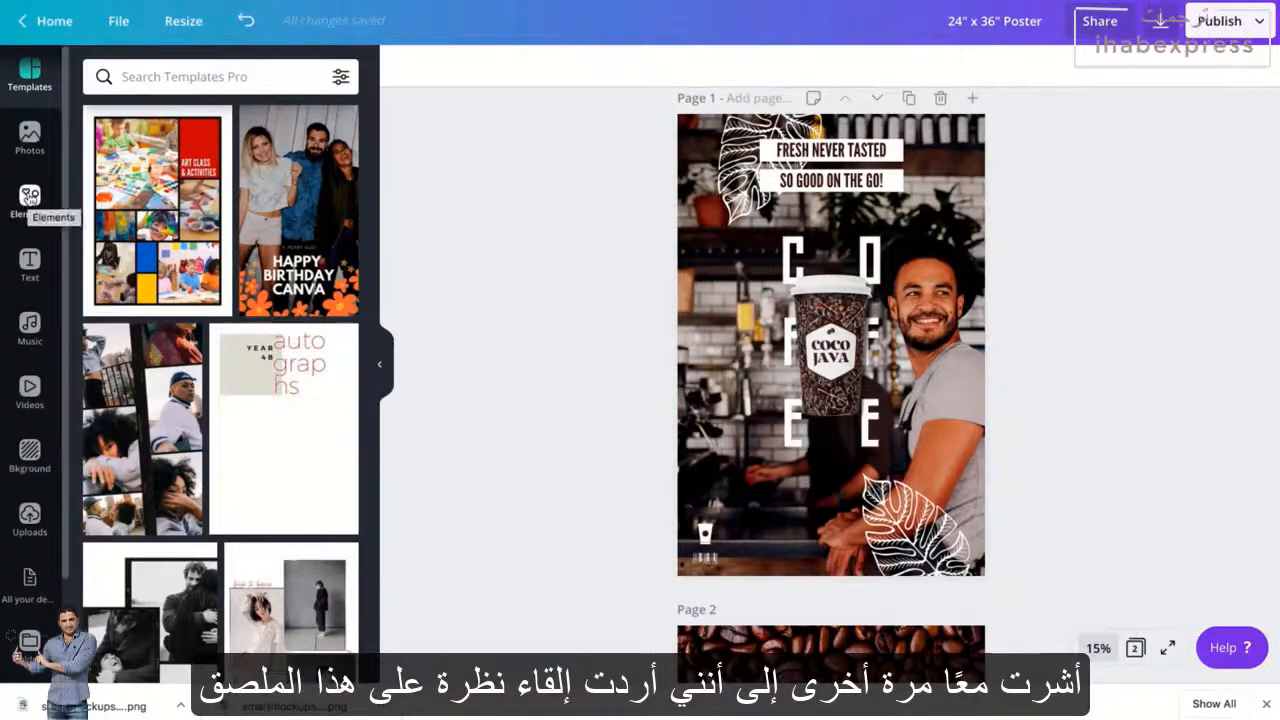
pyautogui.click(30, 198)
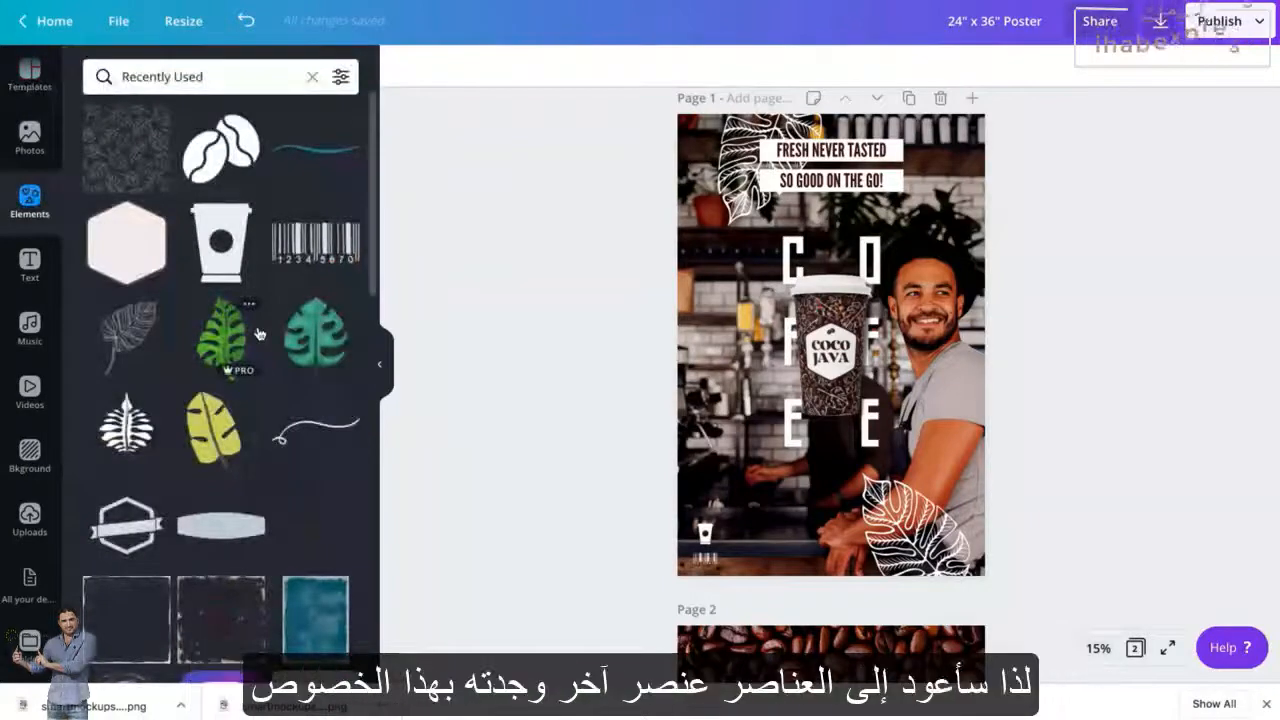
pyautogui.scroll(-1, 240, 516)
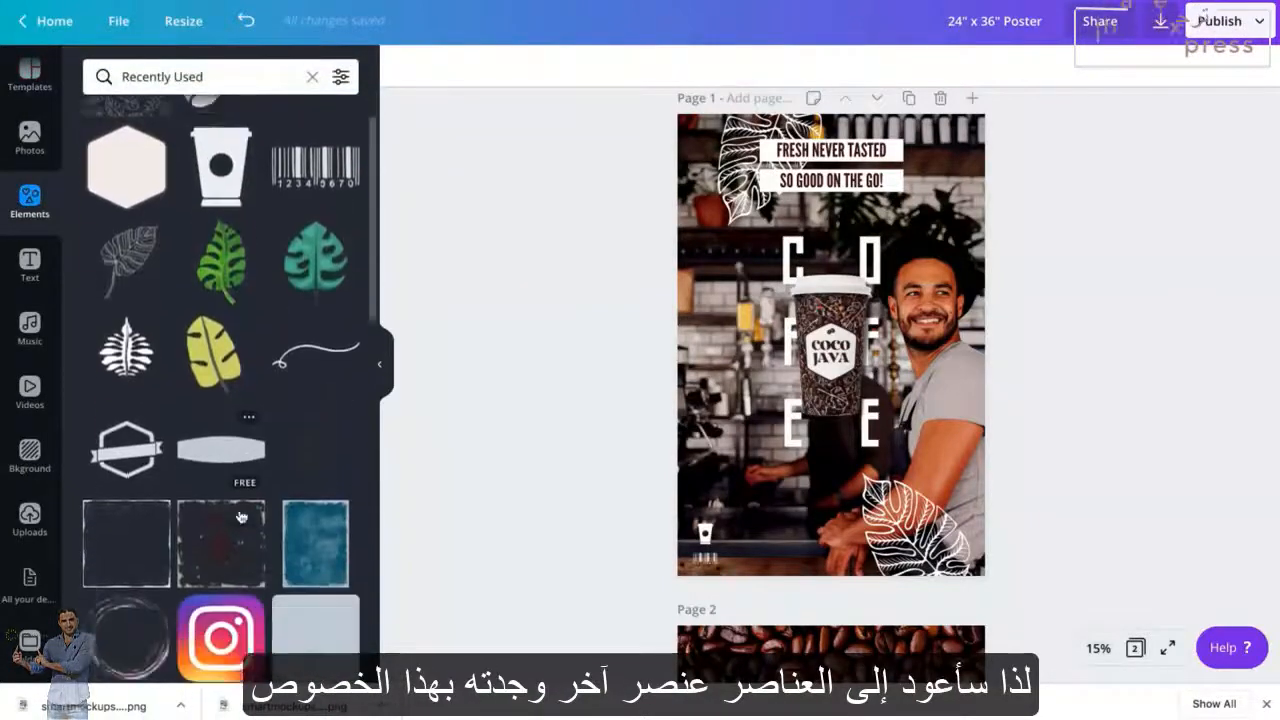
pyautogui.scroll(-1, 143, 473)
pyautogui.click(832, 320)
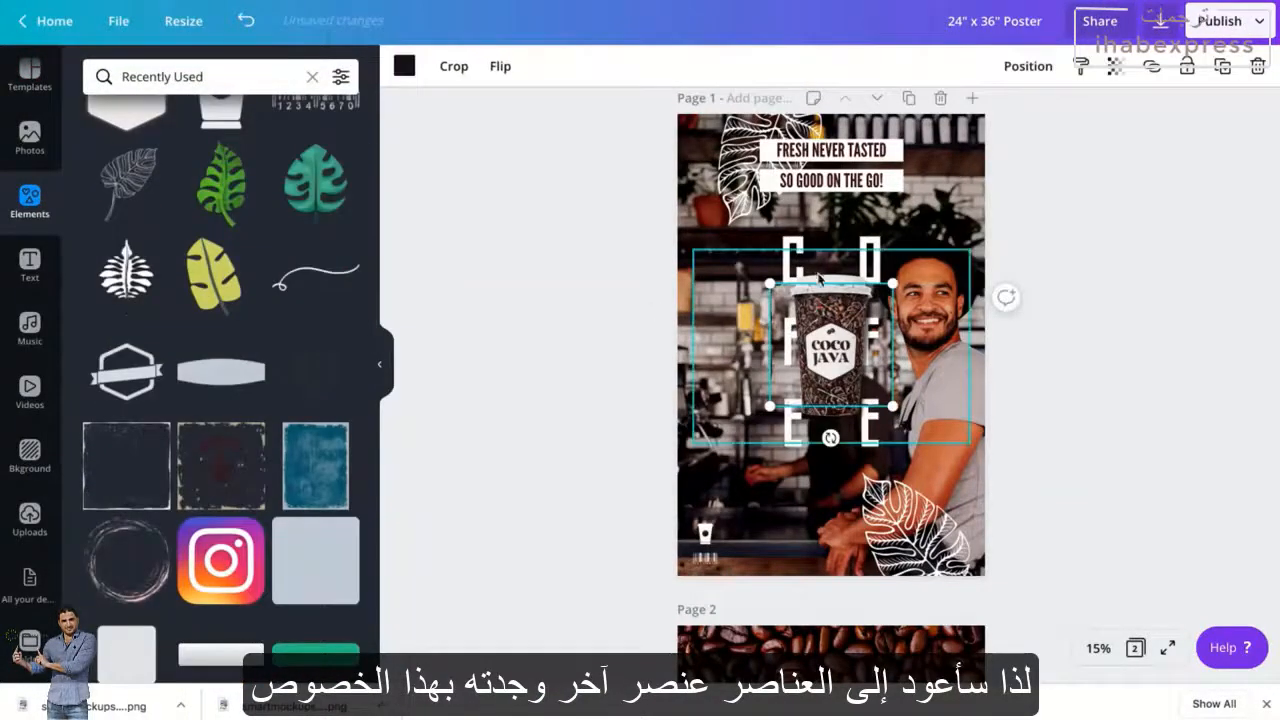
pyautogui.moveTo(892, 282); pyautogui.dragTo(1154, 88)
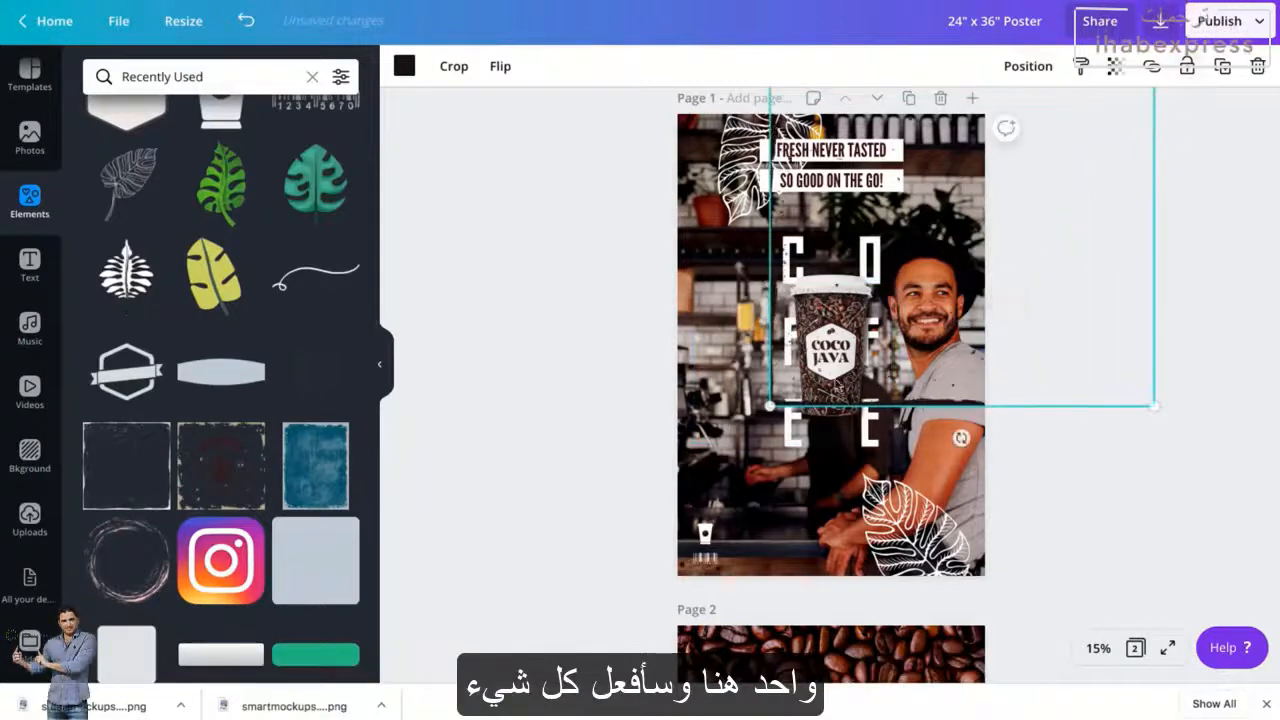
pyautogui.moveTo(637, 581); pyautogui.dragTo(617, 611)
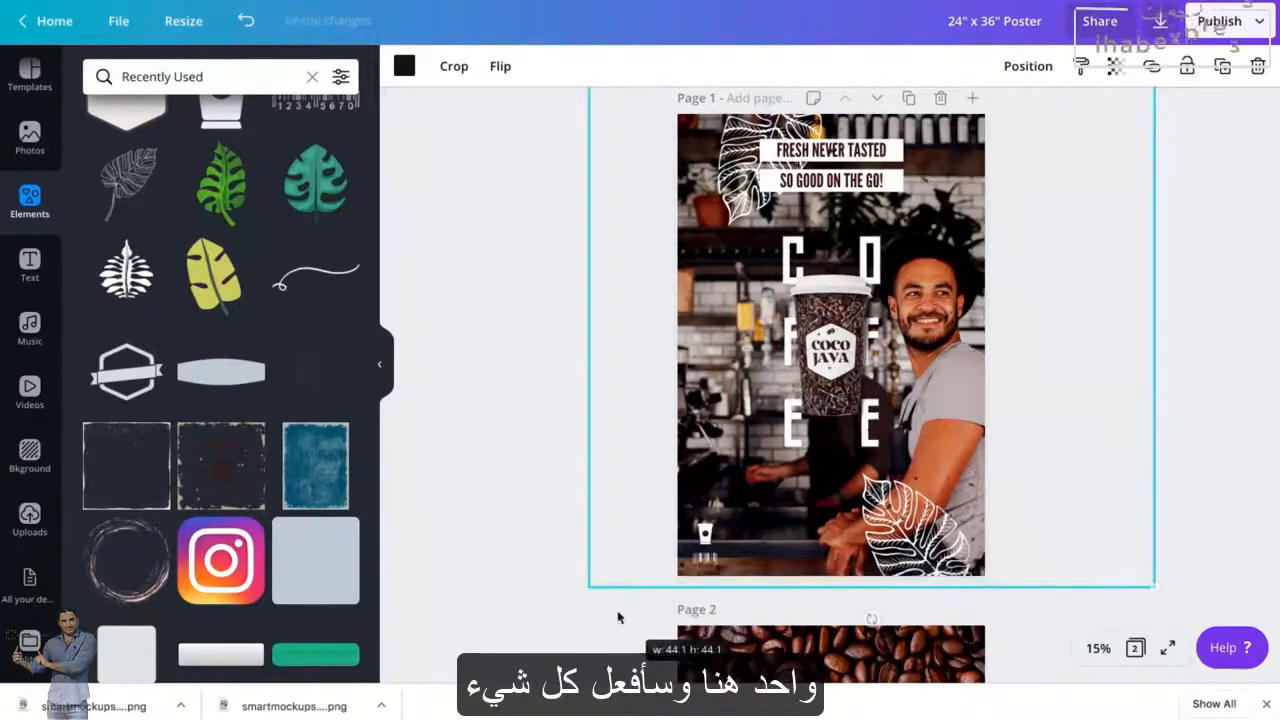
# - Colour the speckle texture white, then enlarge and reposition it so its flecks scatter across the poster
pyautogui.click(406, 67)
pyautogui.click(196, 242)
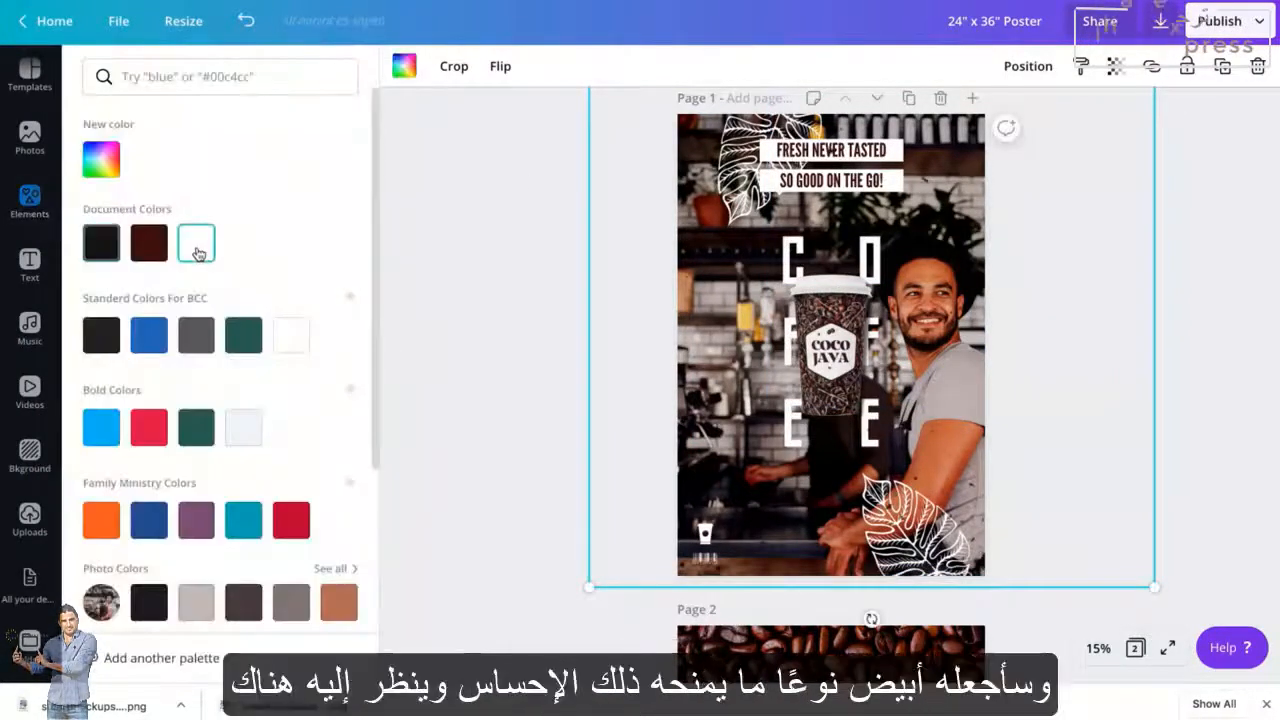
pyautogui.moveTo(975, 391); pyautogui.dragTo(970, 419)
pyautogui.moveTo(577, 619); pyautogui.dragTo(502, 670)
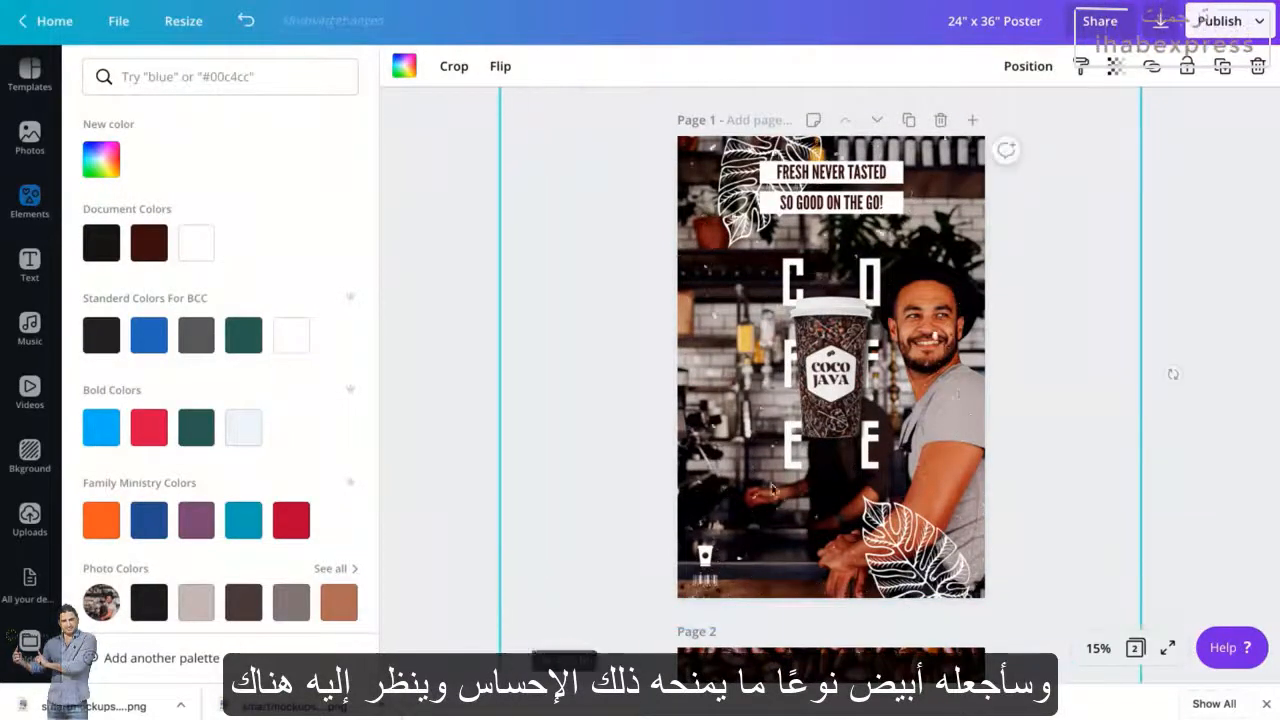
pyautogui.moveTo(950, 374); pyautogui.dragTo(1005, 328)
pyautogui.click(1050, 65)
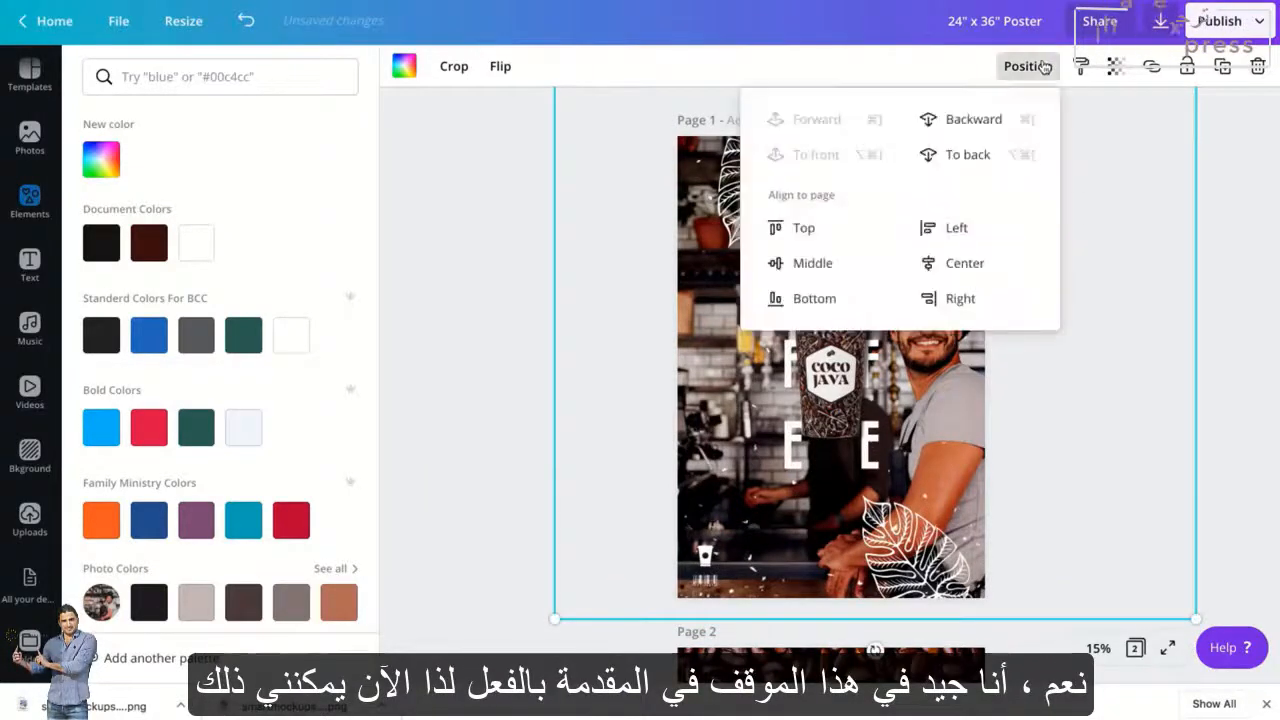
pyautogui.click(508, 266)
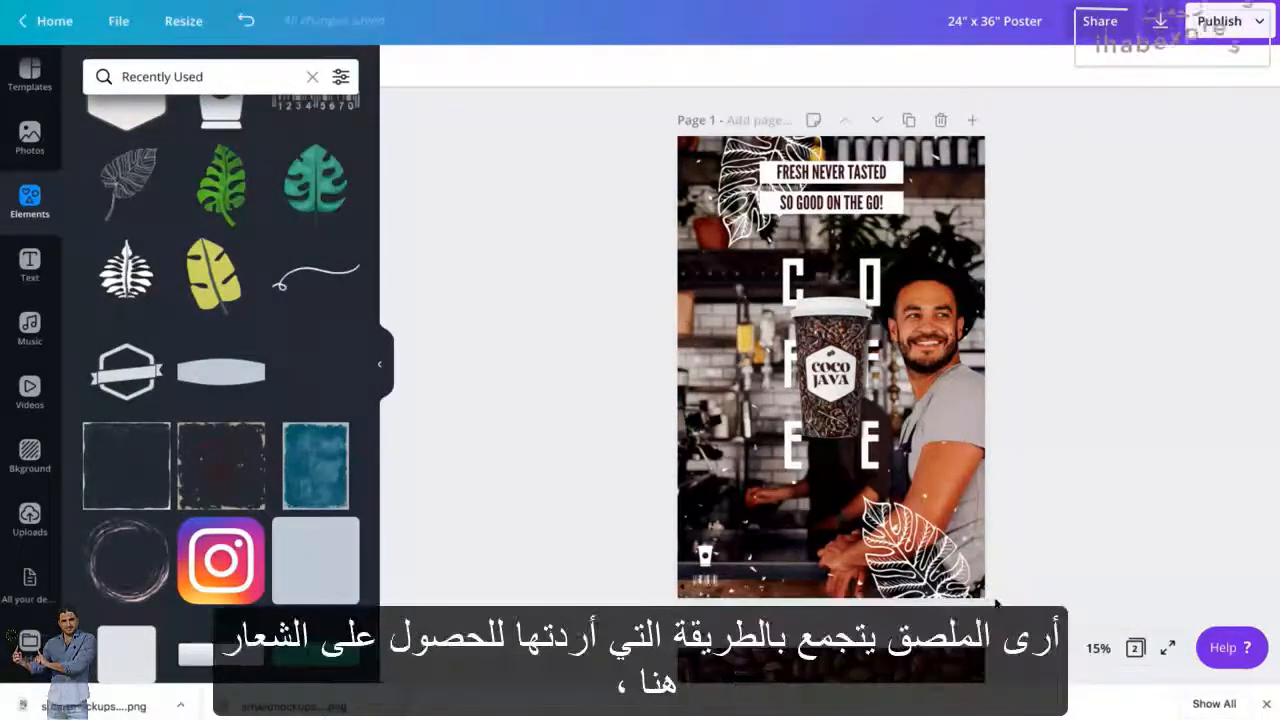
# - Add the recently used leaf outline pattern to the coffee bean page and enlarge it to about 40.9 x 40.9 in, covering the page
pyautogui.click(32, 84)
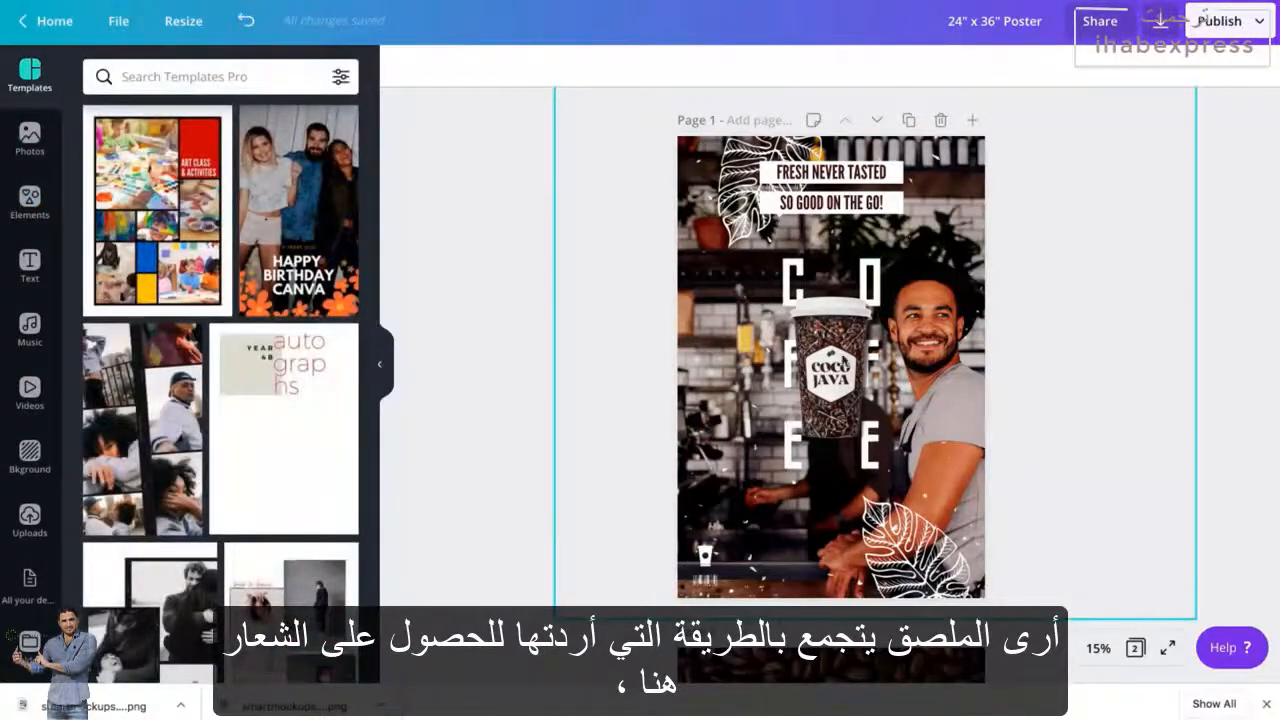
pyautogui.scroll(-3, 850, 518)
pyautogui.scroll(-3, 850, 530)
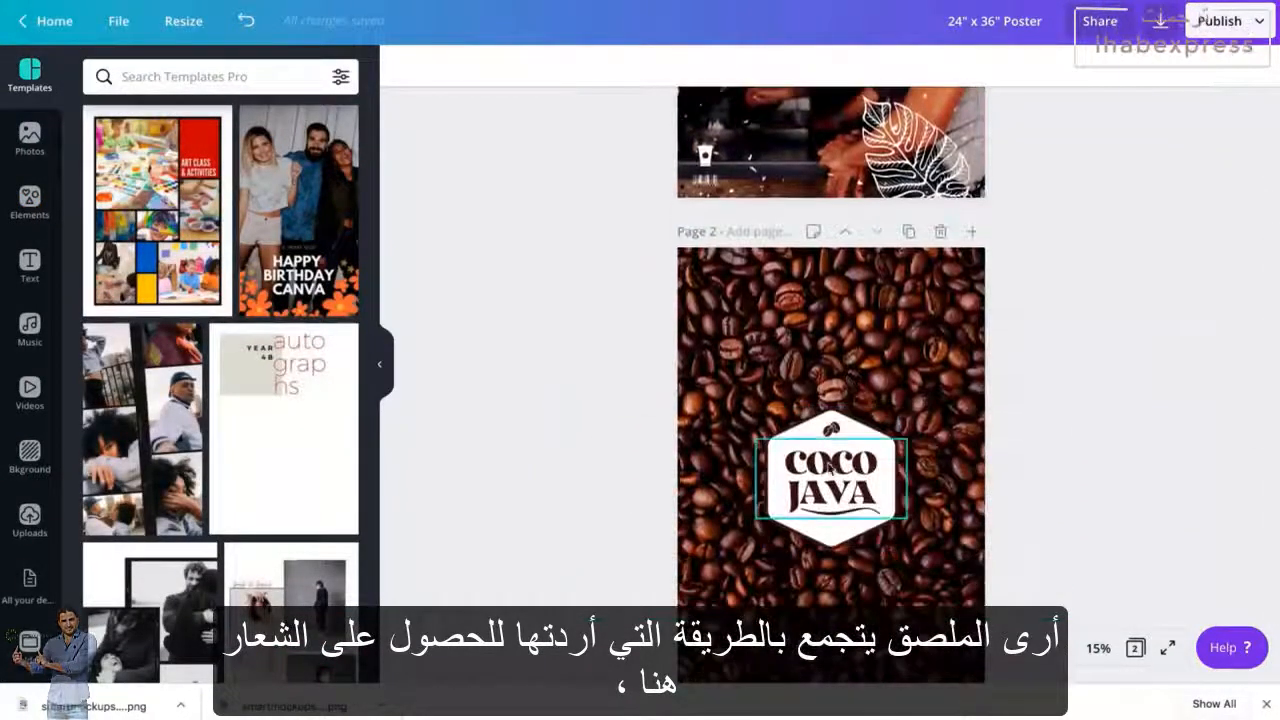
pyautogui.scroll(-2, 850, 545)
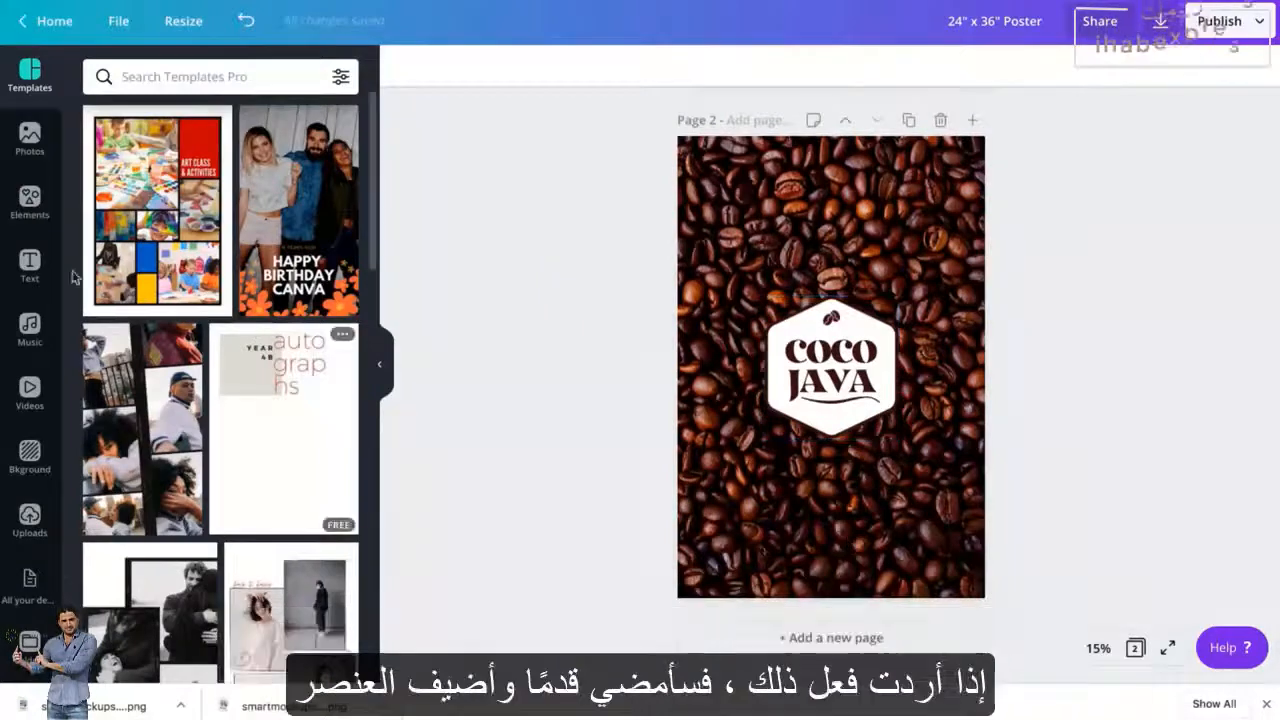
pyautogui.click(35, 203)
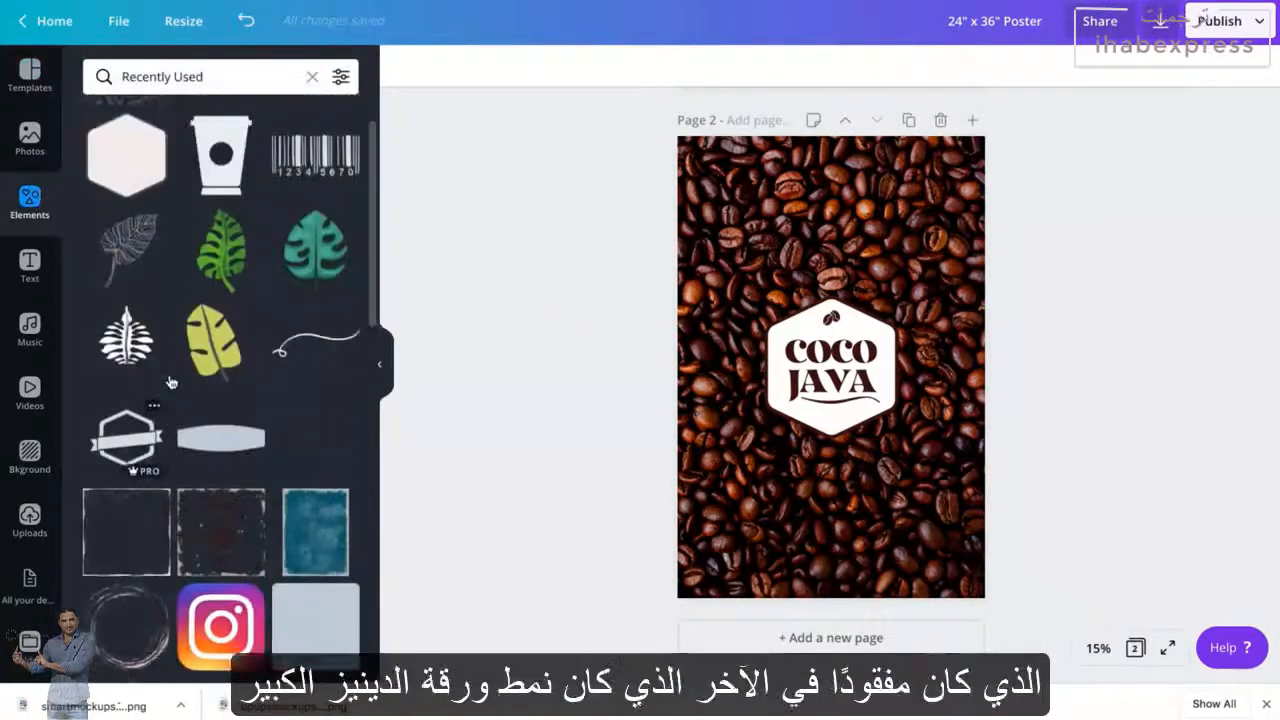
pyautogui.click(143, 166)
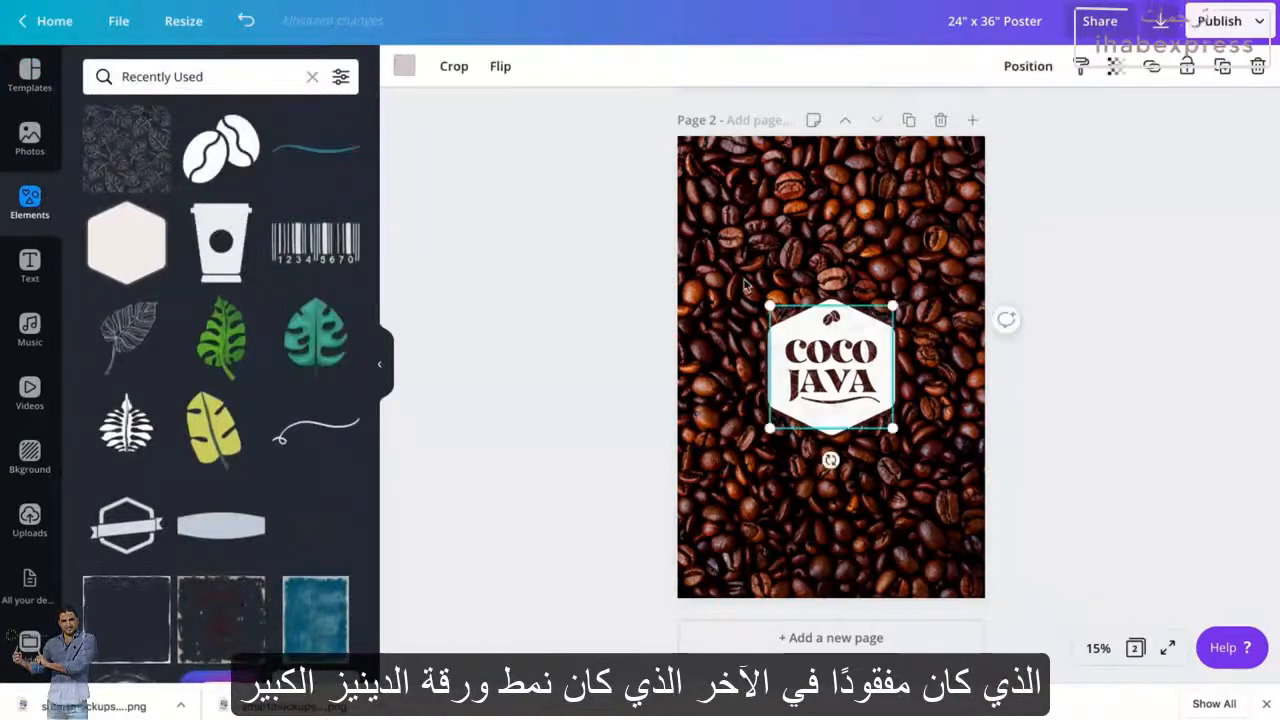
pyautogui.moveTo(769, 305); pyautogui.dragTo(558, 95)
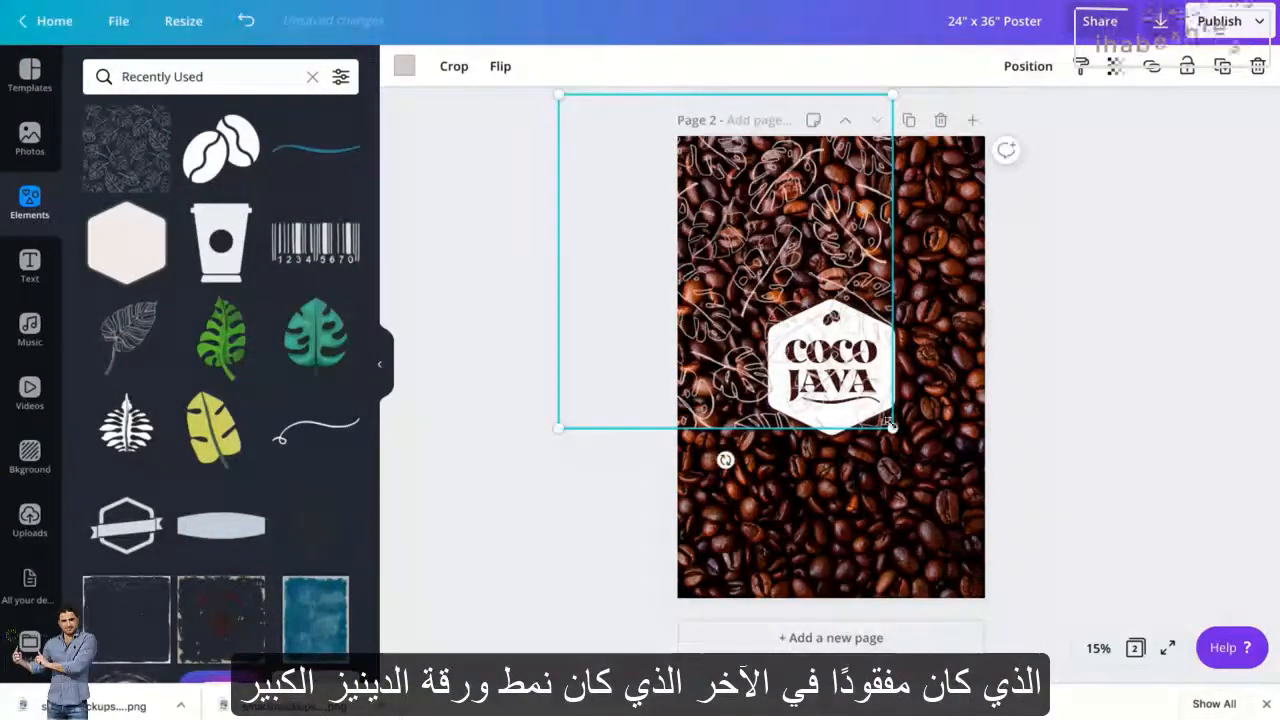
pyautogui.moveTo(891, 427); pyautogui.dragTo(1080, 615)
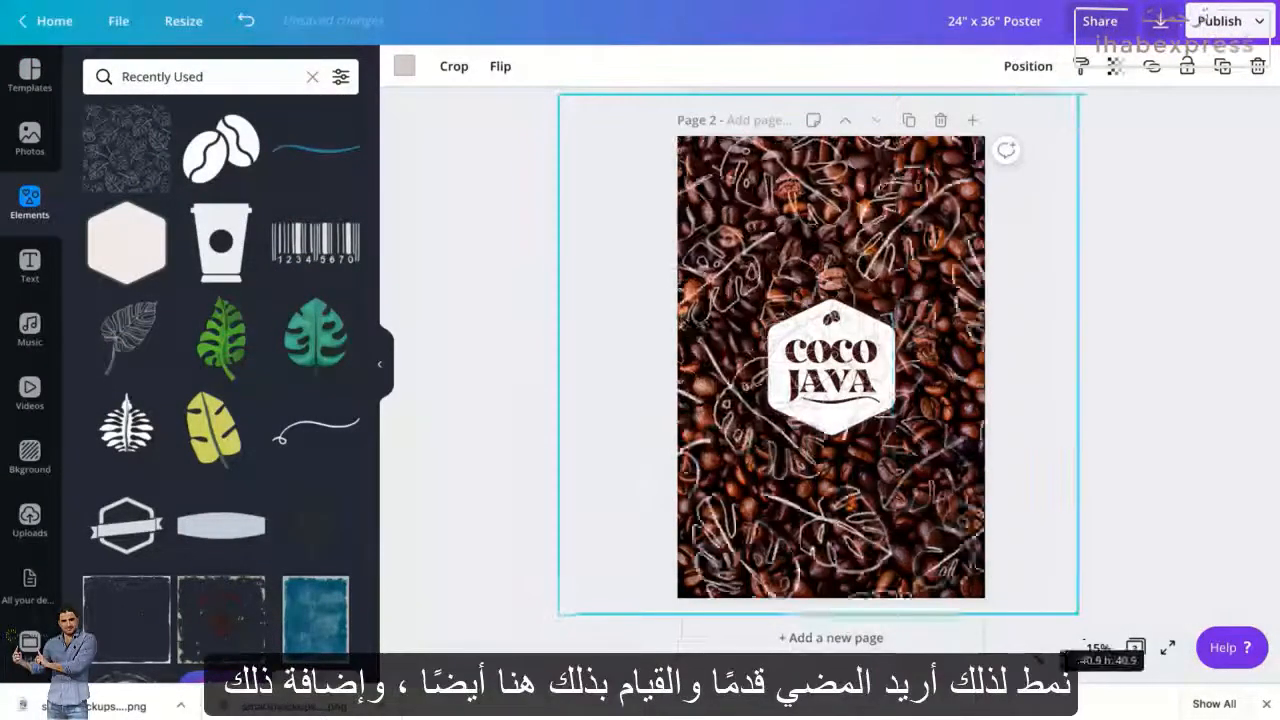
# - Colour the leaf pattern white and place it centred behind the Coco Java logo
pyautogui.click(405, 67)
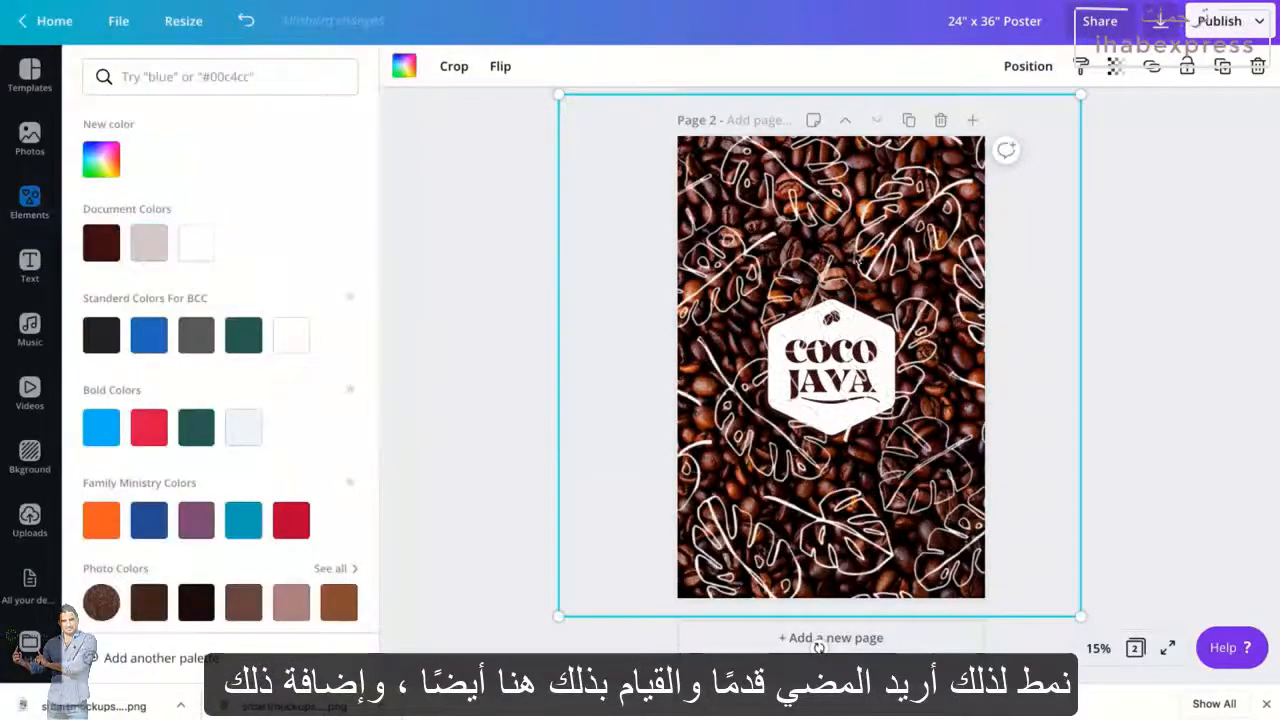
pyautogui.click(1028, 66)
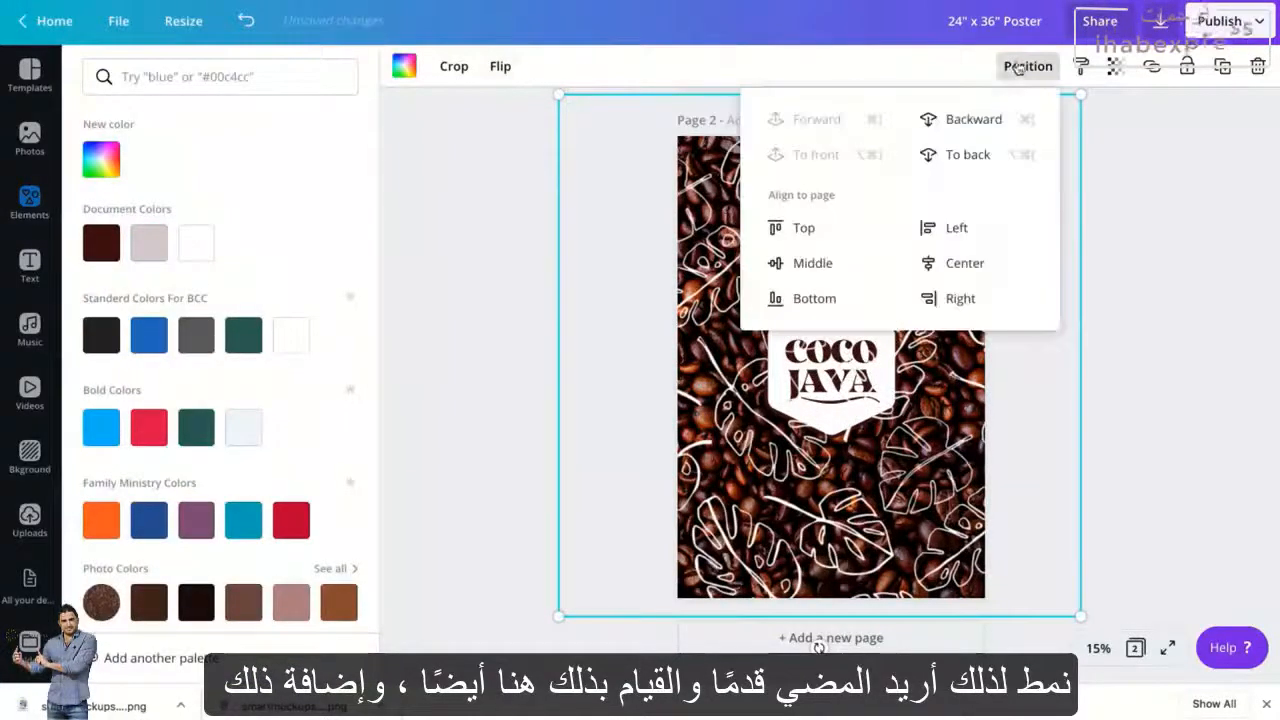
pyautogui.click(972, 154)
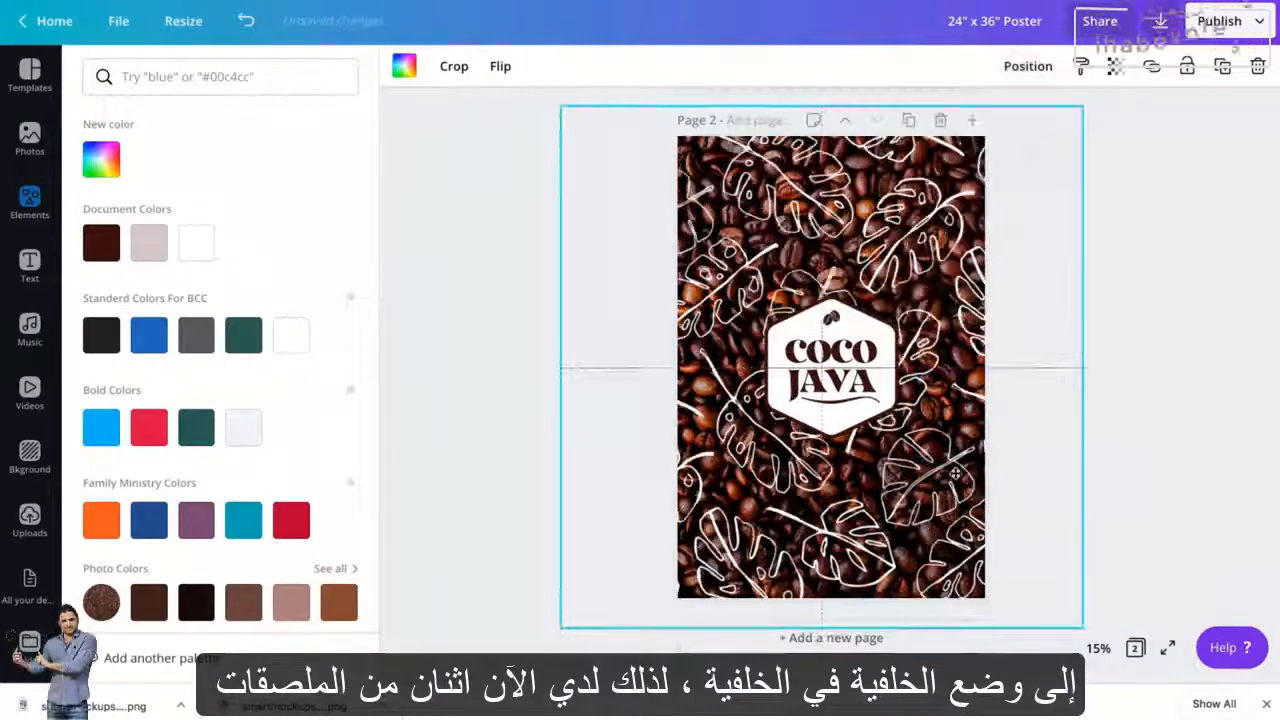
pyautogui.click(478, 319)
pyautogui.click(30, 72)
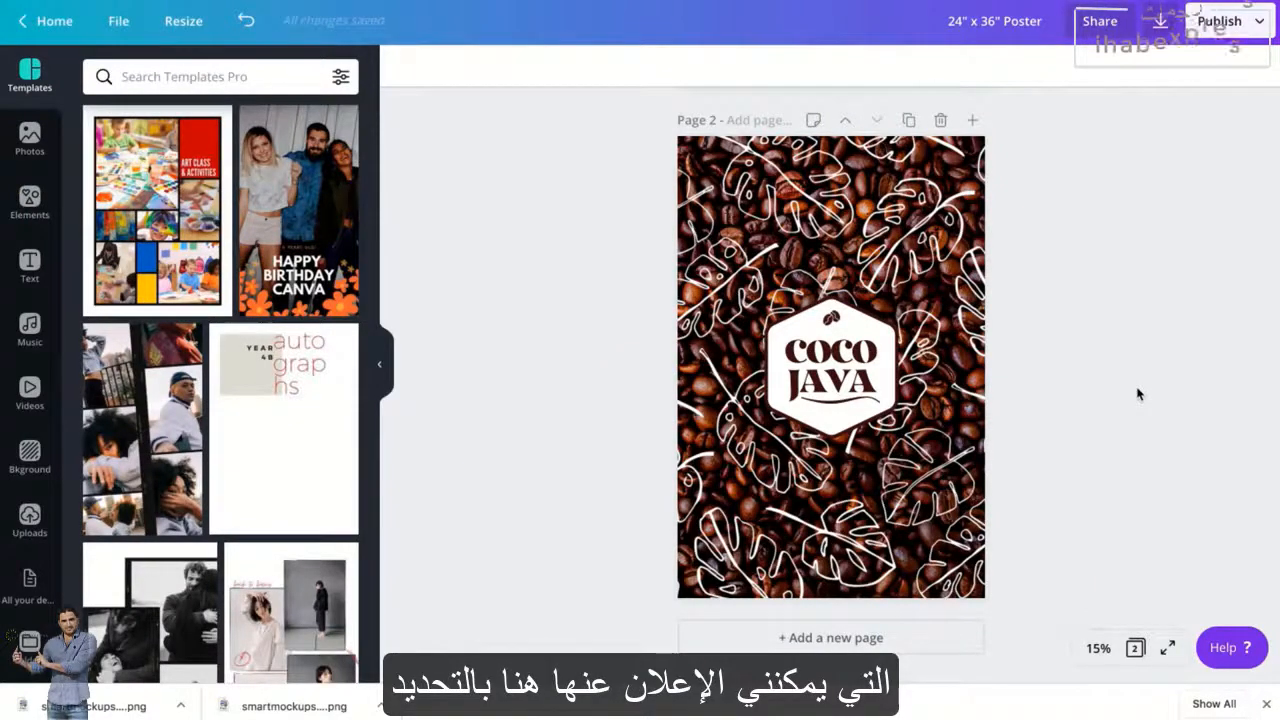
# - Return to the first page and set up a download of all pages as PDF Print
pyautogui.scroll(5, 1000, 446)
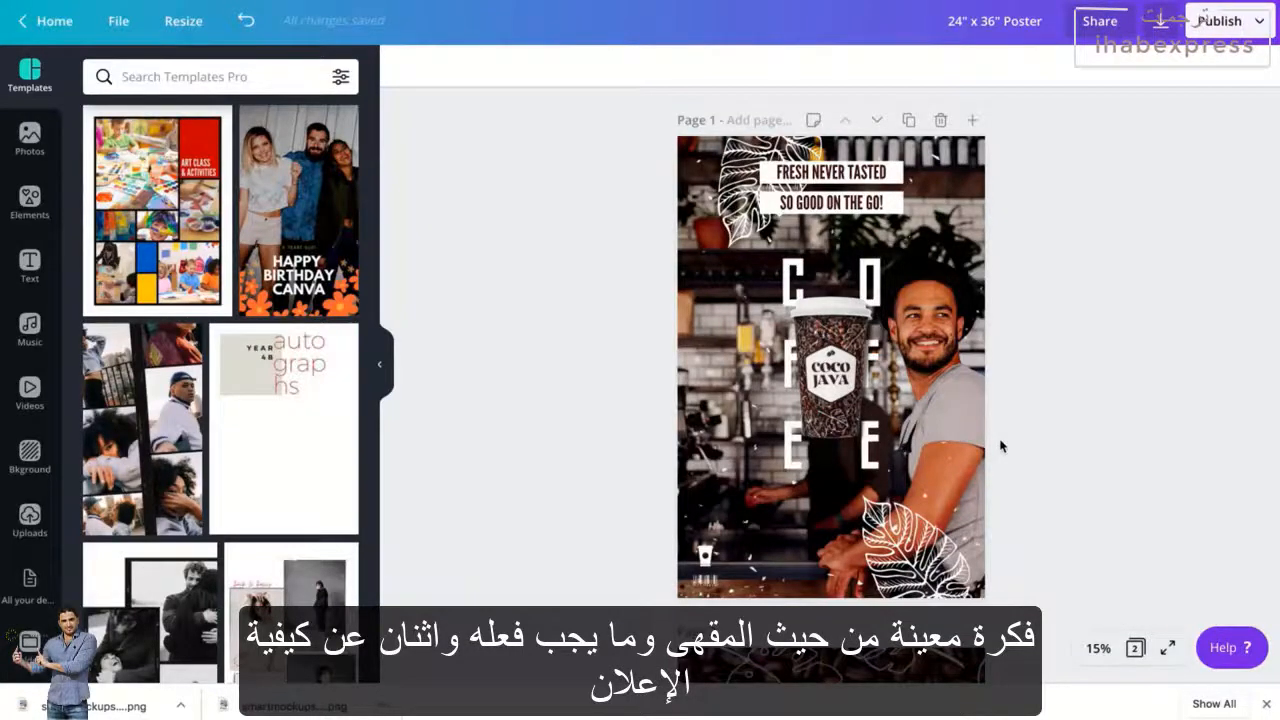
pyautogui.click(1160, 21)
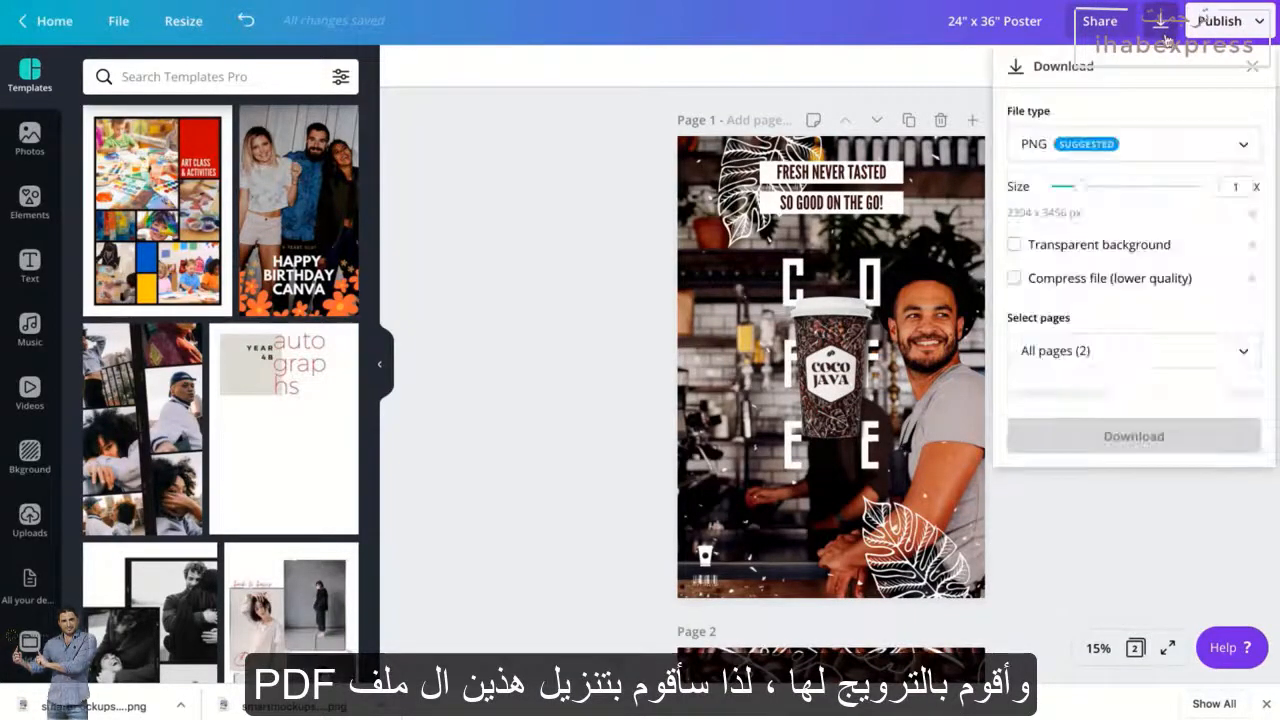
pyautogui.click(1136, 152)
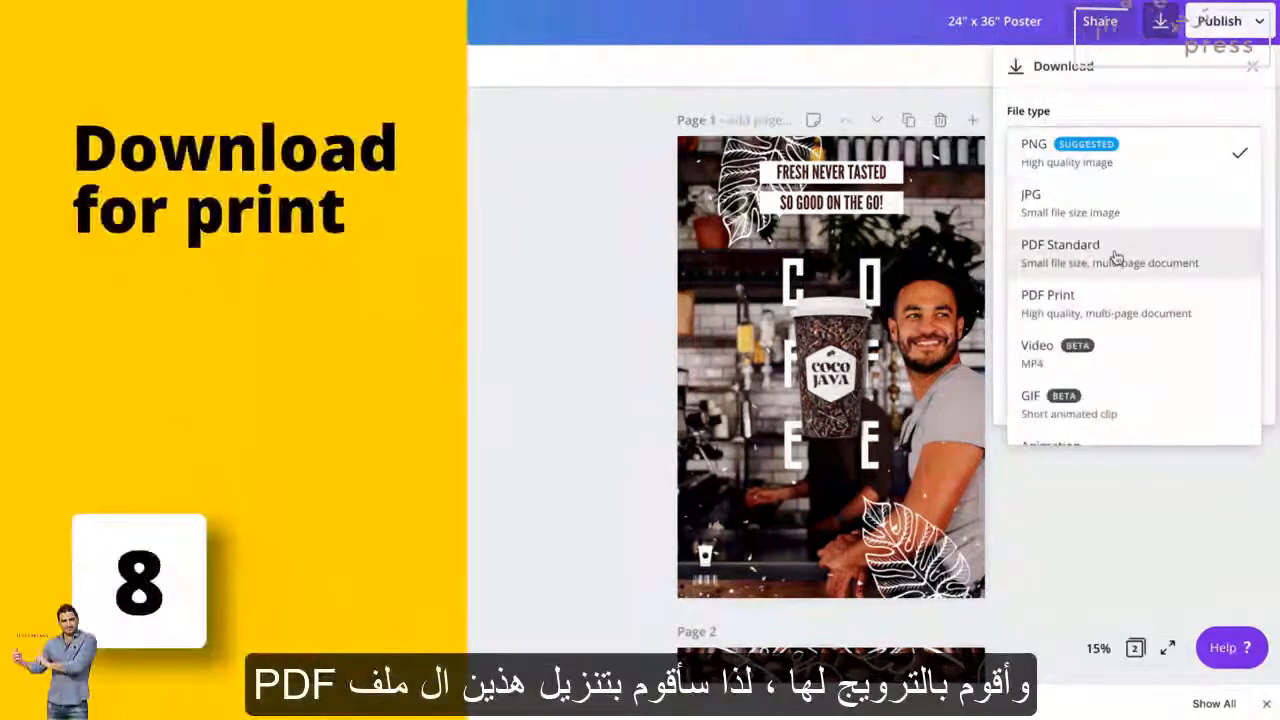
pyautogui.click(1116, 252)
pyautogui.click(1110, 218)
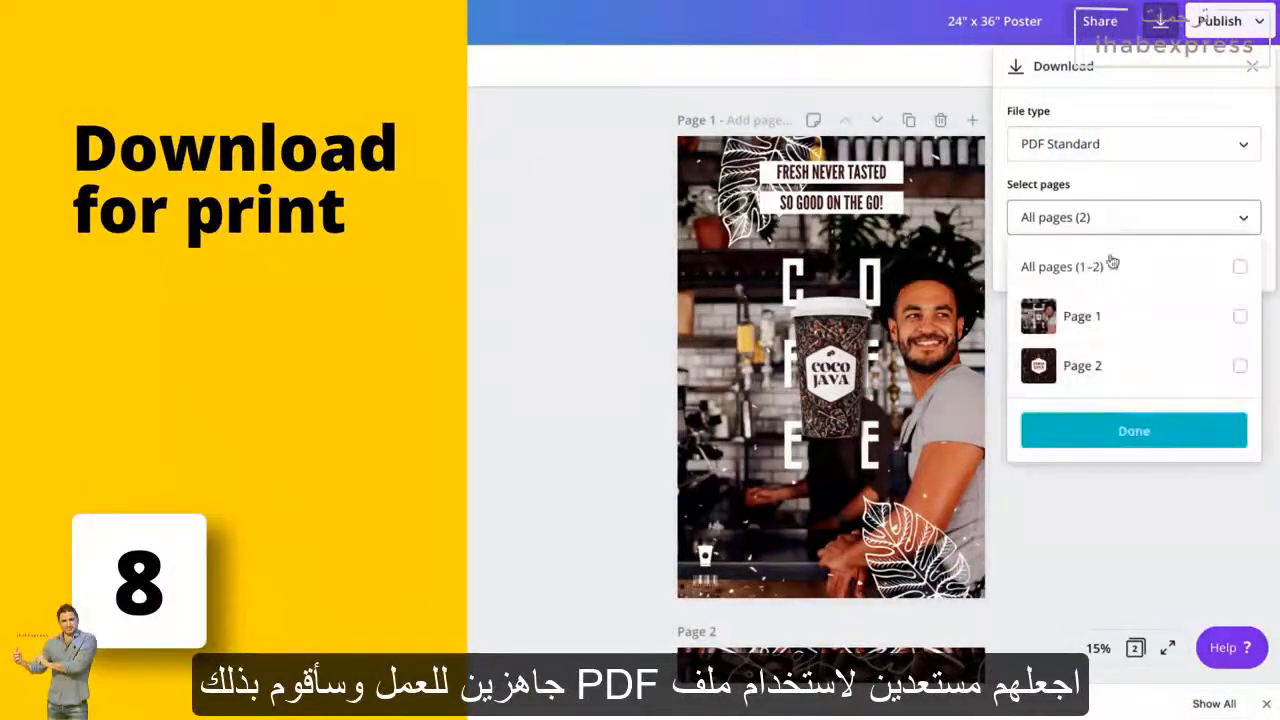
pyautogui.click(1116, 436)
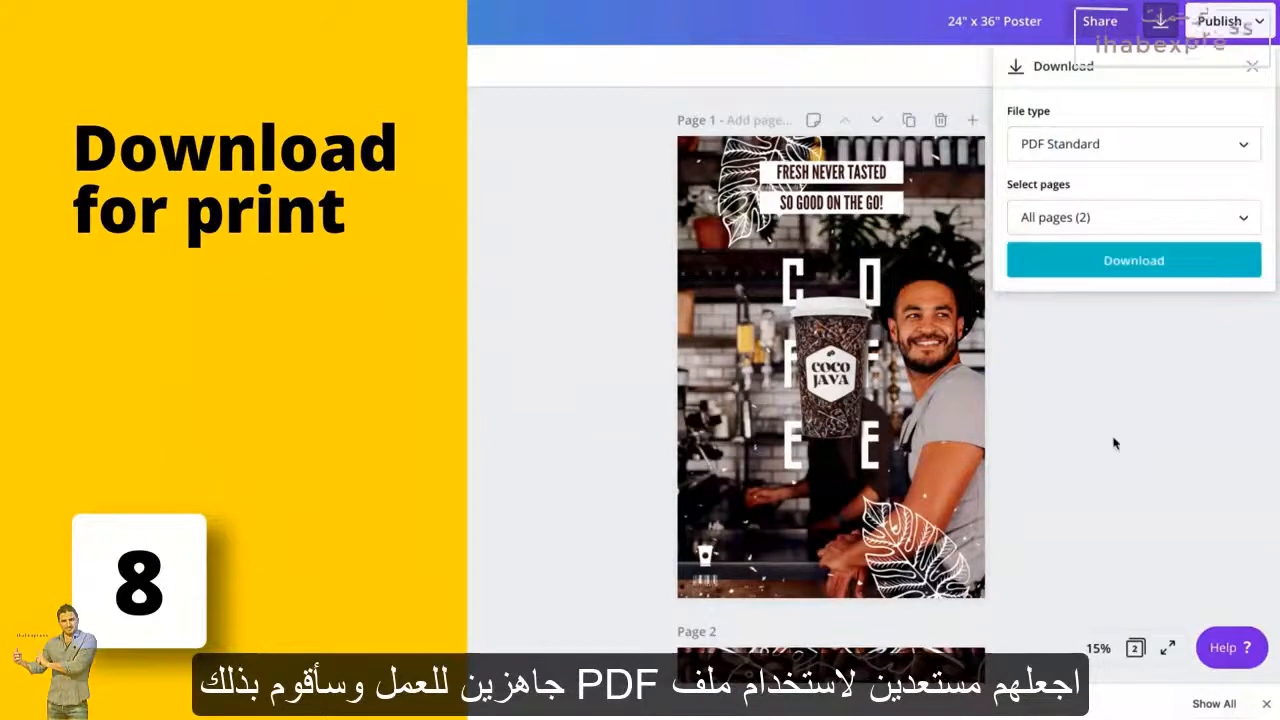
pyautogui.click(1110, 145)
pyautogui.click(1112, 211)
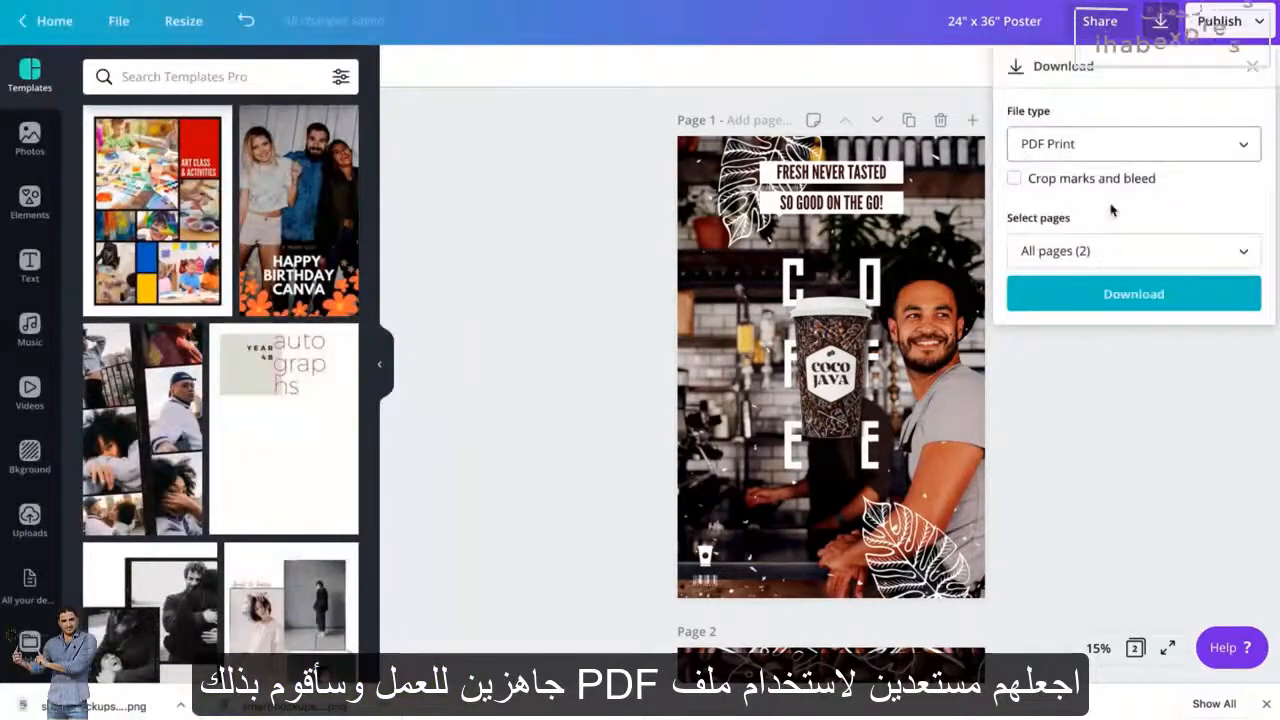